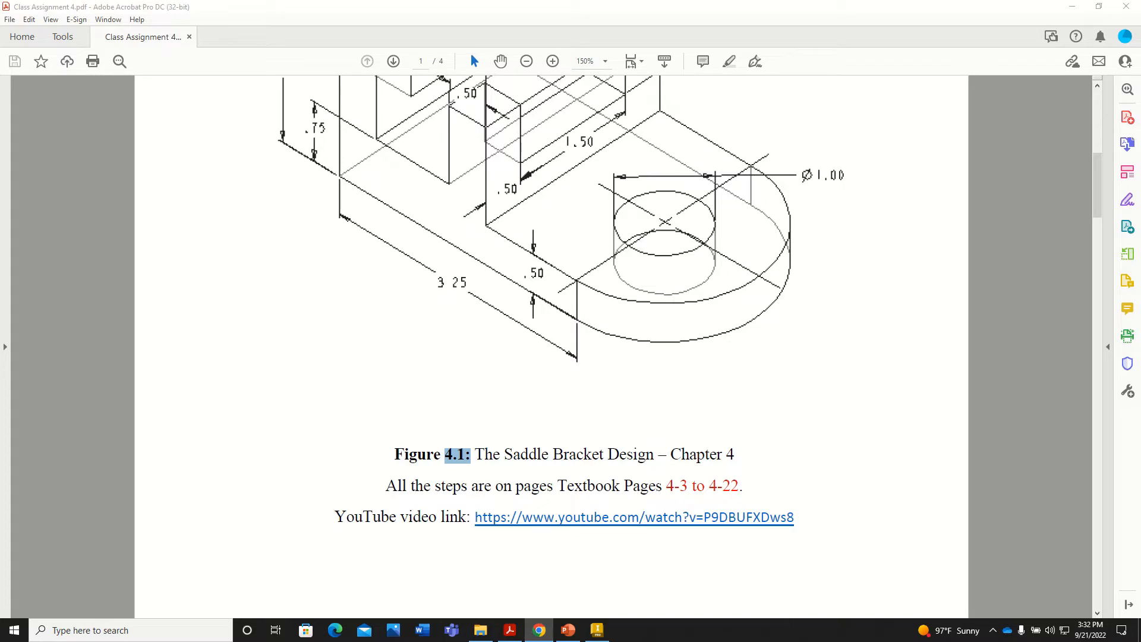
# Examine Figures 4.1 to 4.5 in the Class Assignment 4 PDF, including the part names and dimensions
pyautogui.scroll(-10, 544, 452)
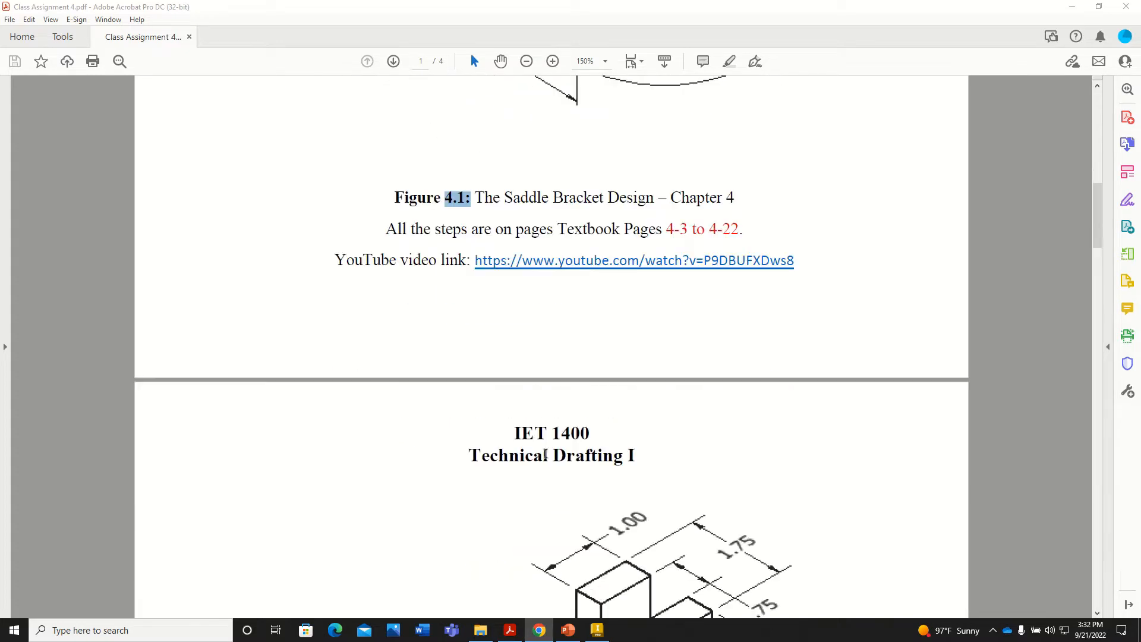
pyautogui.scroll(-5, 544, 452)
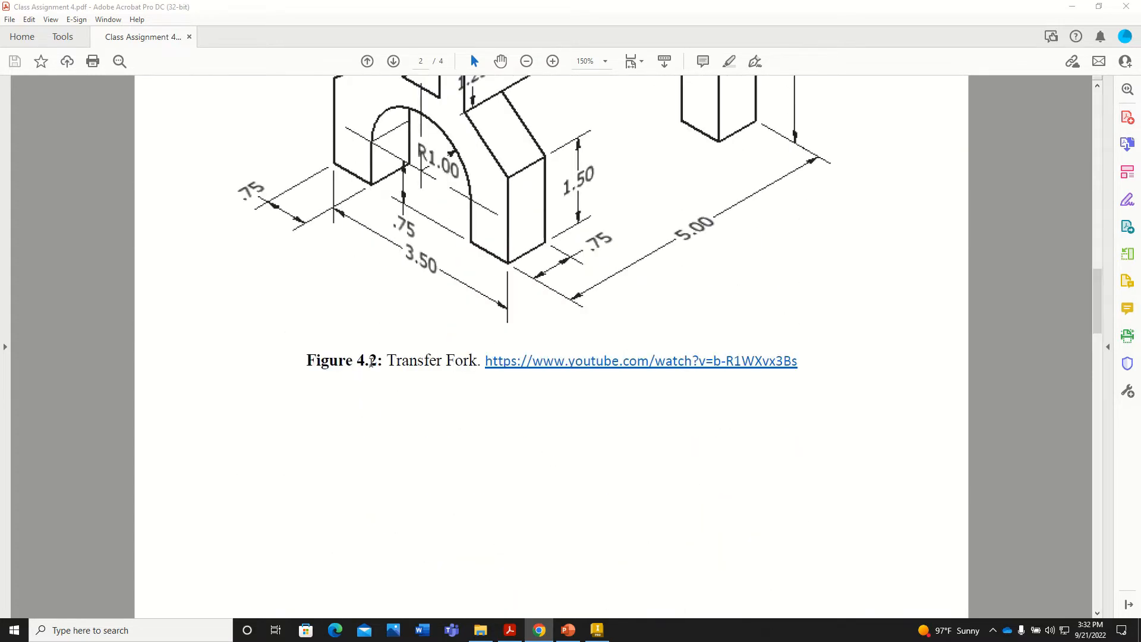
pyautogui.moveTo(307, 360); pyautogui.dragTo(477, 361)
pyautogui.scroll(-5, 469, 482)
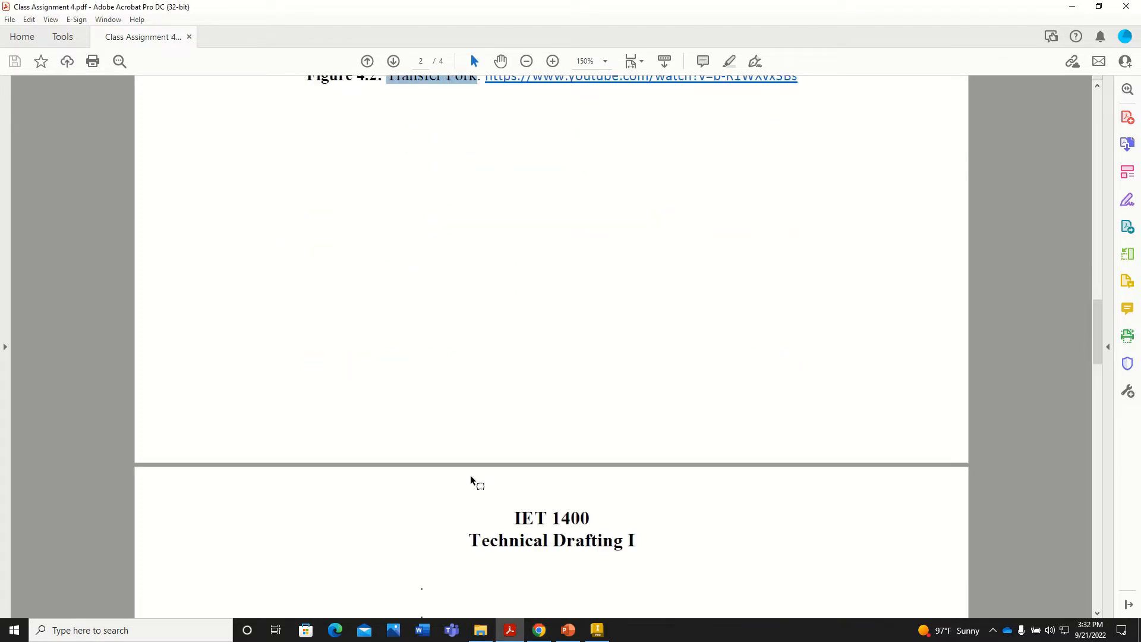
pyautogui.scroll(-10, 469, 475)
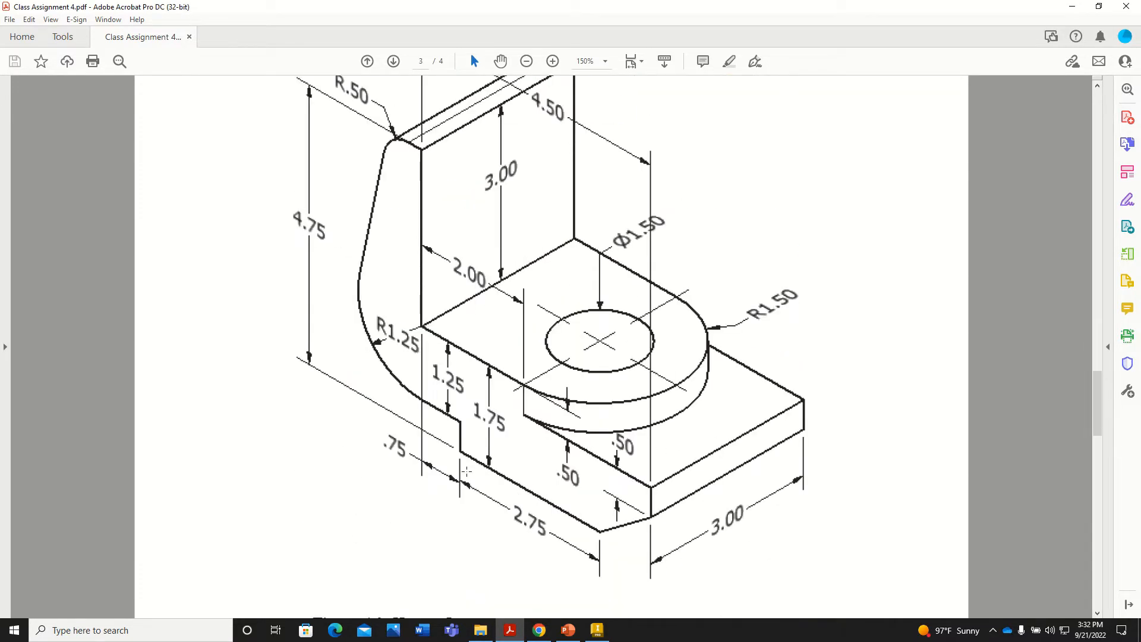
pyautogui.scroll(-3, 466, 471)
pyautogui.scroll(-1, 466, 471)
pyautogui.scroll(1, 433, 469)
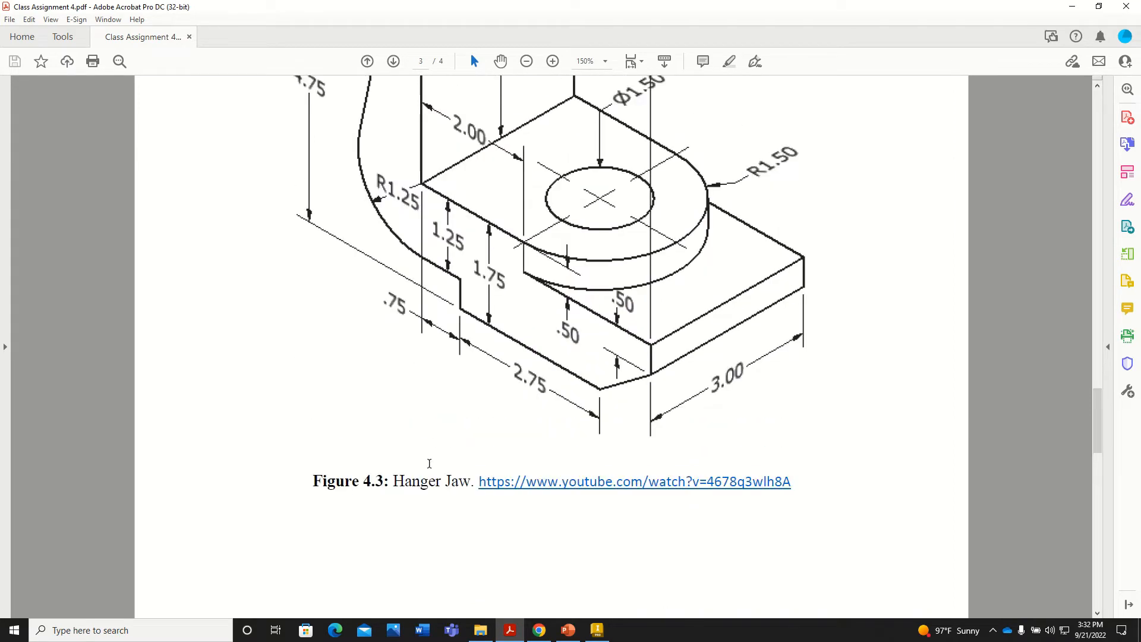
pyautogui.scroll(1, 427, 476)
pyautogui.doubleClick(399, 537)
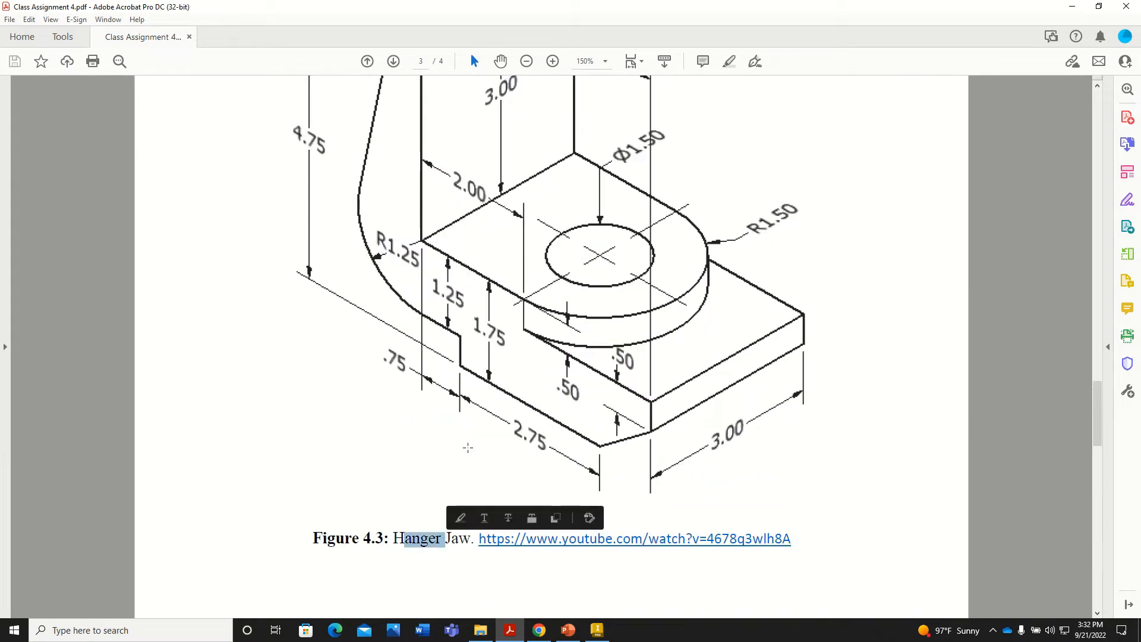
pyautogui.scroll(-13, 465, 441)
pyautogui.scroll(-4, 465, 440)
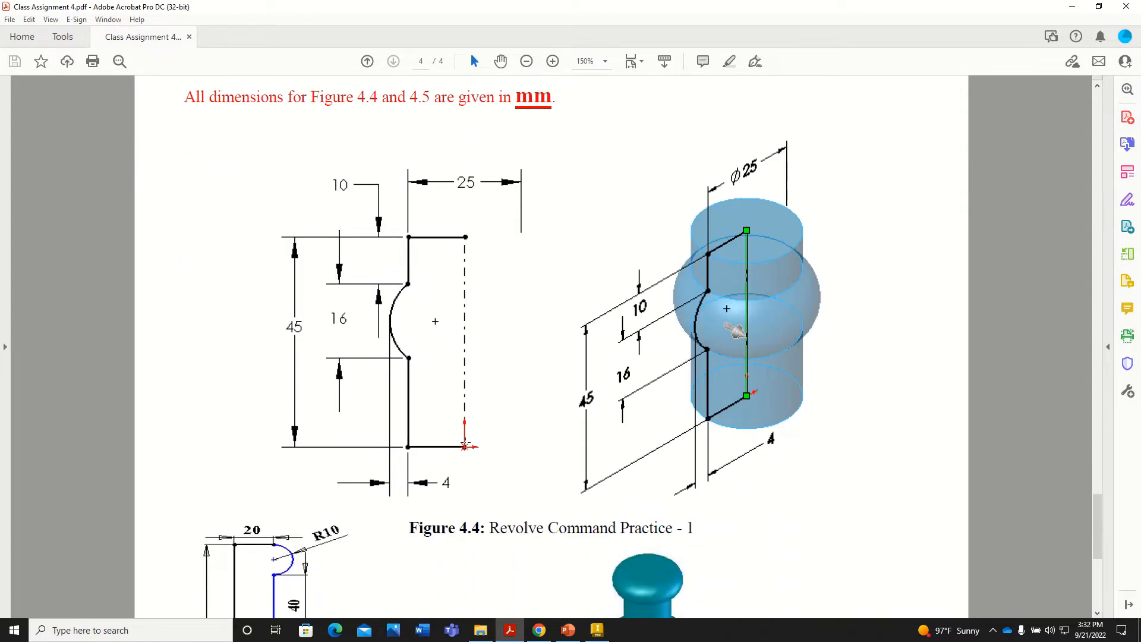
pyautogui.scroll(1, 466, 444)
pyautogui.moveTo(409, 557); pyautogui.dragTo(480, 559)
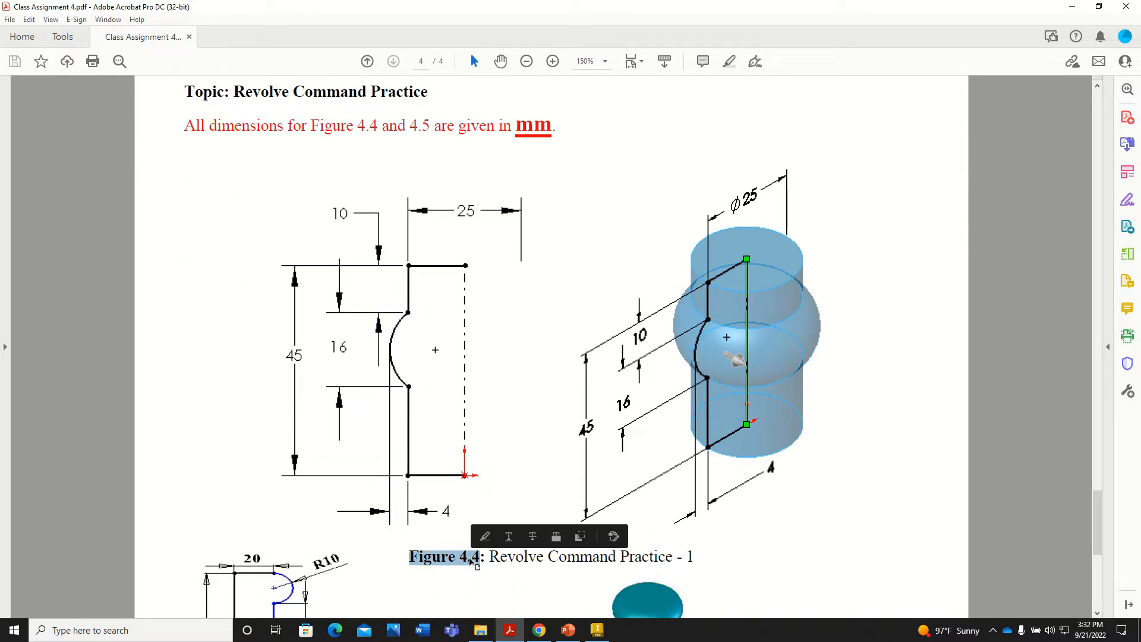
pyautogui.scroll(-7, 451, 553)
pyautogui.scroll(-2, 452, 553)
pyautogui.scroll(7, 476, 496)
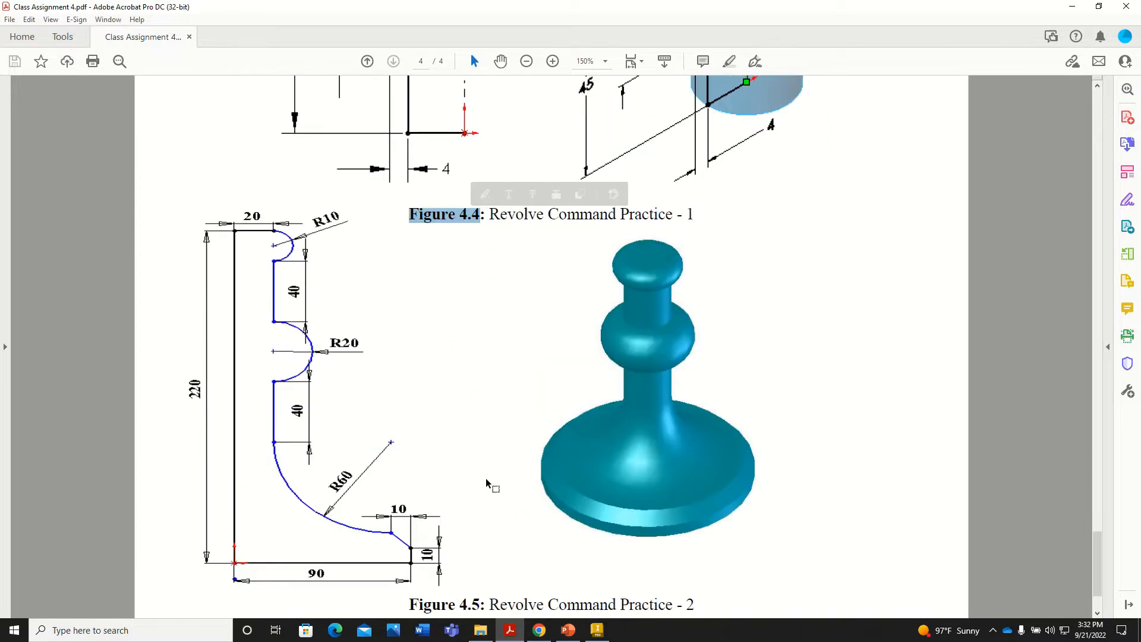
# Mark the viewing direction with a highlighter arrow pointing at the long front side of the saddle bracket in Figure 4.1
pyautogui.scroll(3, 494, 460)
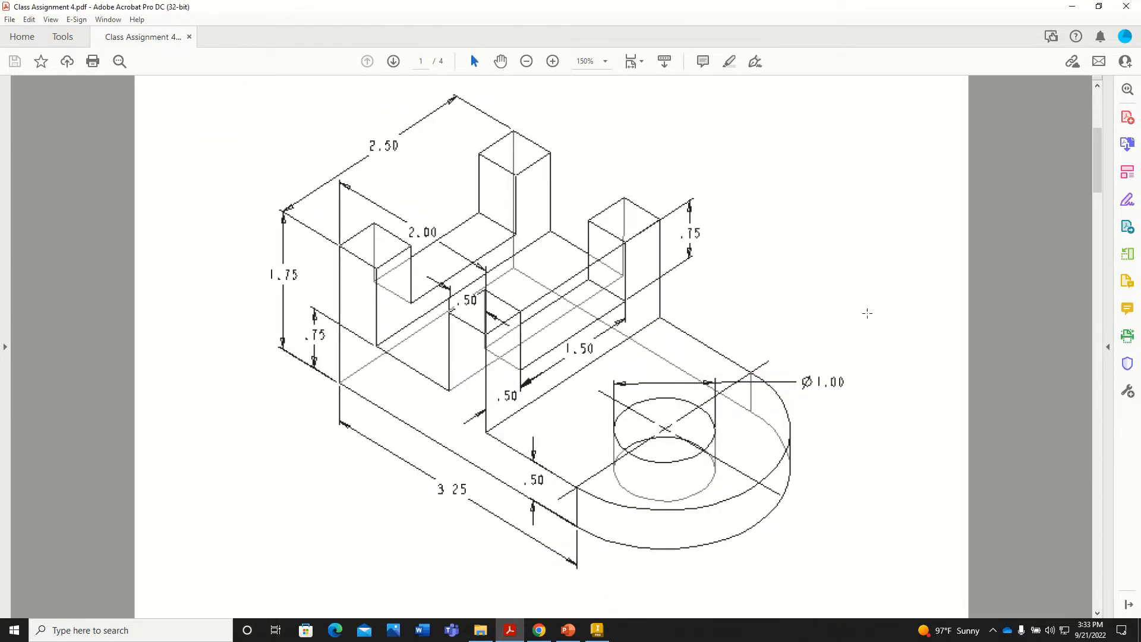
pyautogui.scroll(-4, 867, 313)
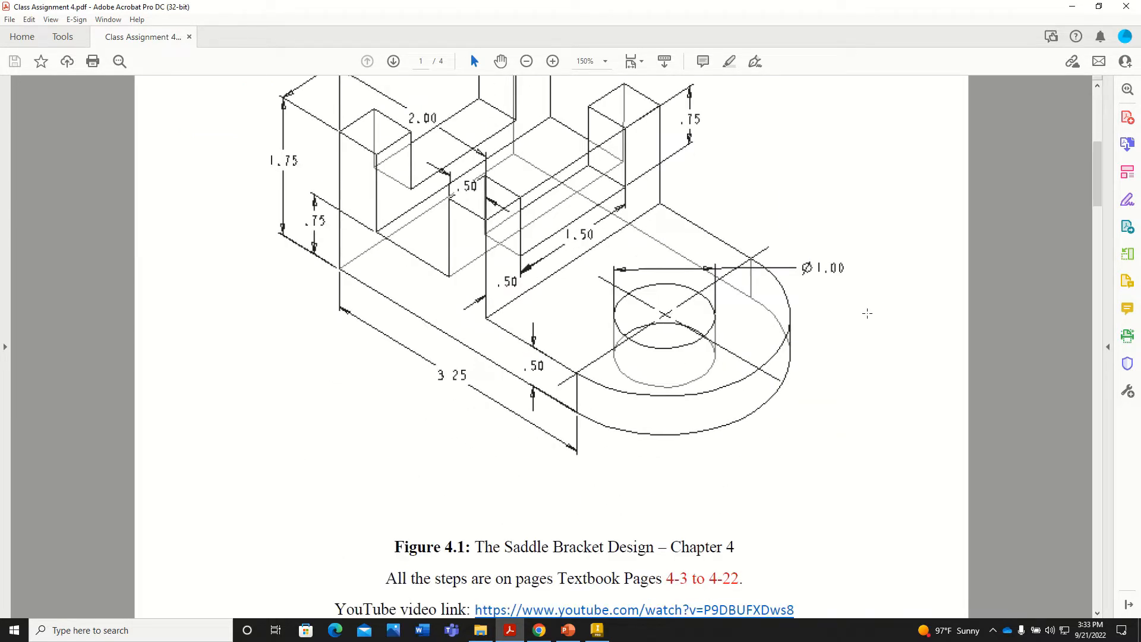
pyautogui.scroll(2, 867, 313)
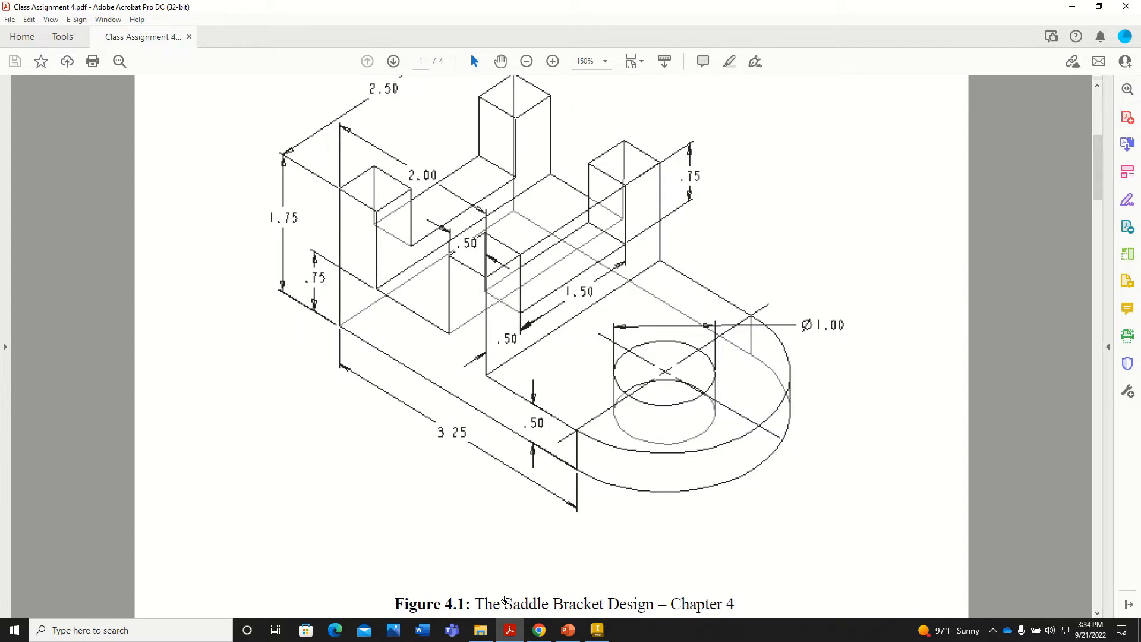
pyautogui.scroll(1, 592, 418)
pyautogui.scroll(-1, 597, 414)
pyautogui.scroll(2, 602, 410)
pyautogui.moveTo(287, 530); pyautogui.dragTo(390, 454)
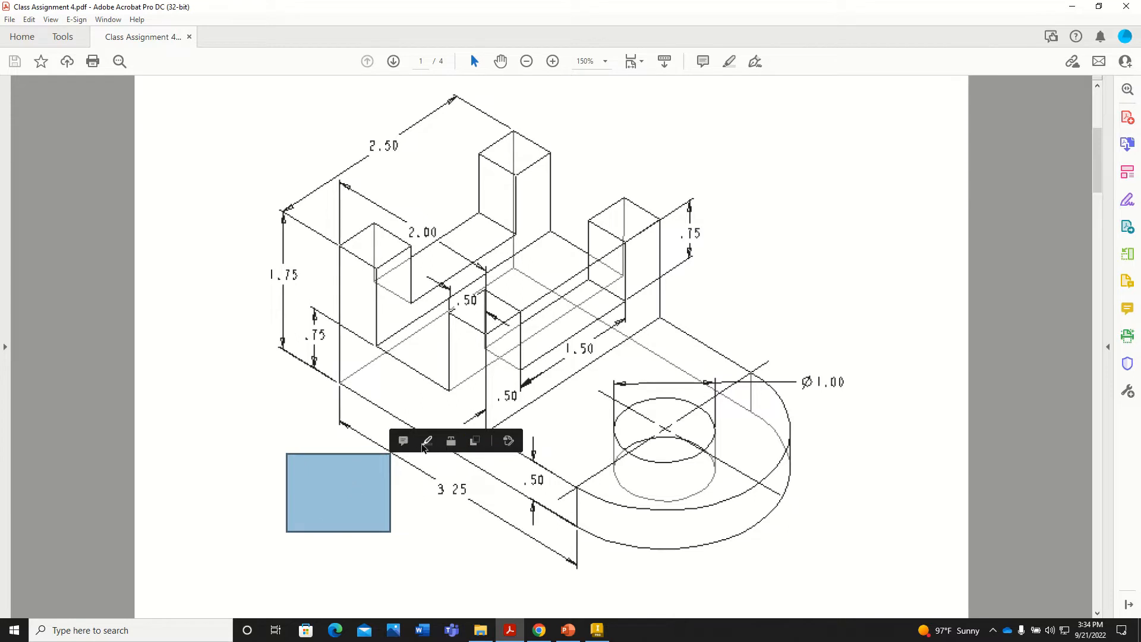
pyautogui.click(422, 447)
pyautogui.moveTo(294, 532)
pyautogui.mouseDown()
pyautogui.moveTo(375, 471)
pyautogui.moveTo(357, 448)
pyautogui.moveTo(420, 443)
pyautogui.moveTo(397, 508)
pyautogui.mouseUp()
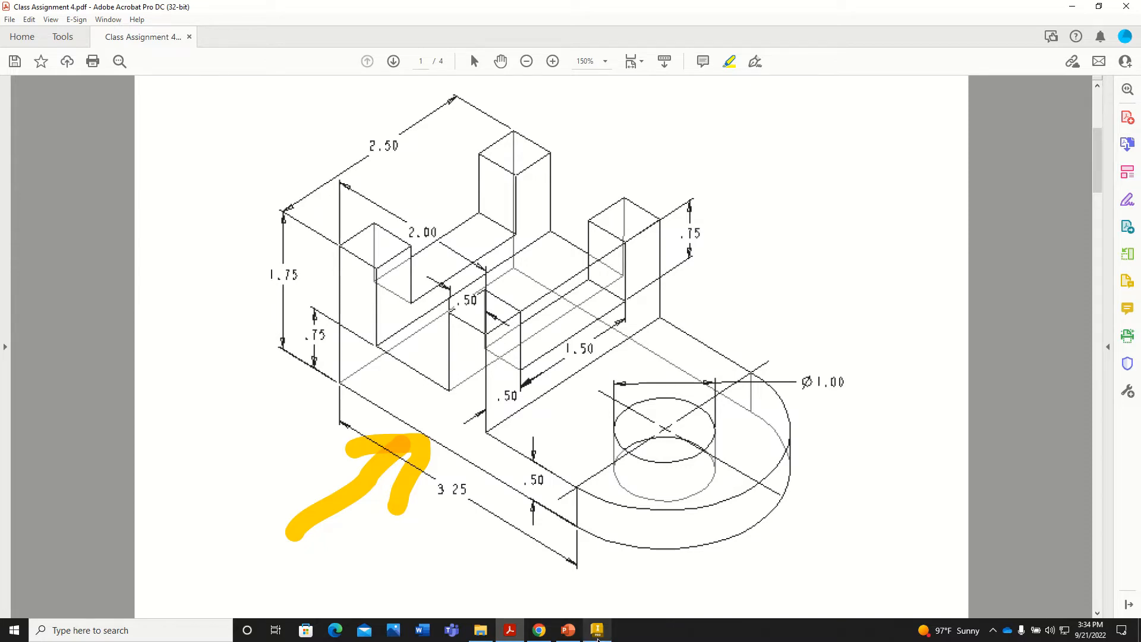
# Check the assignment instructions for the dimension units of Figure 4.1 and highlight the unit word
pyautogui.scroll(5, 523, 214)
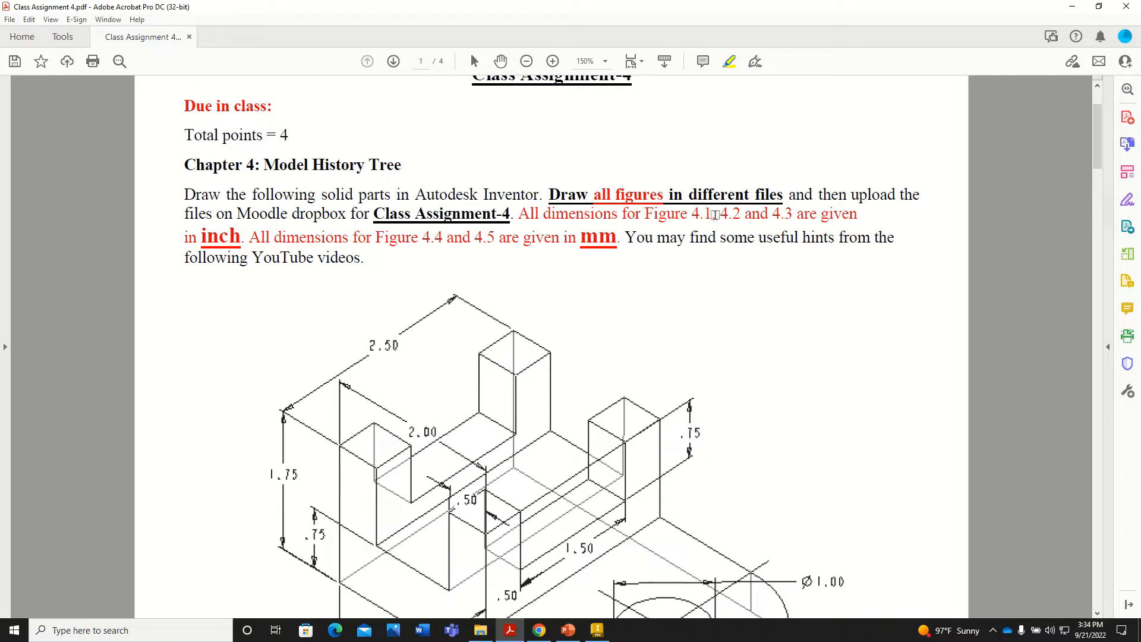
pyautogui.scroll(-4, 752, 226)
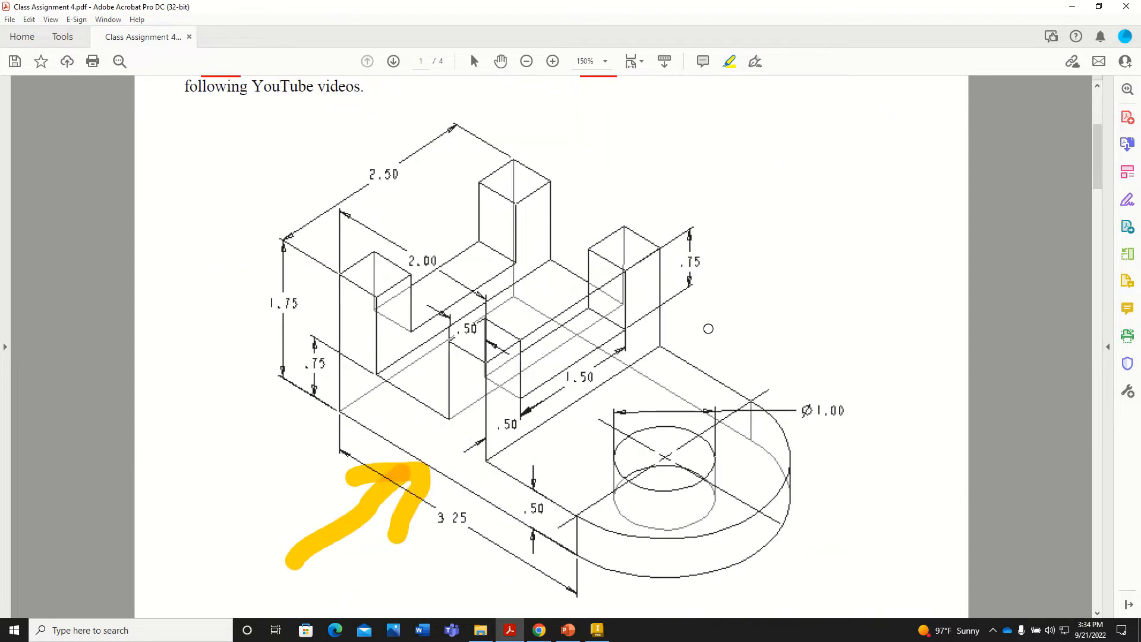
pyautogui.scroll(2, 708, 328)
pyautogui.moveTo(200, 150); pyautogui.dragTo(243, 152)
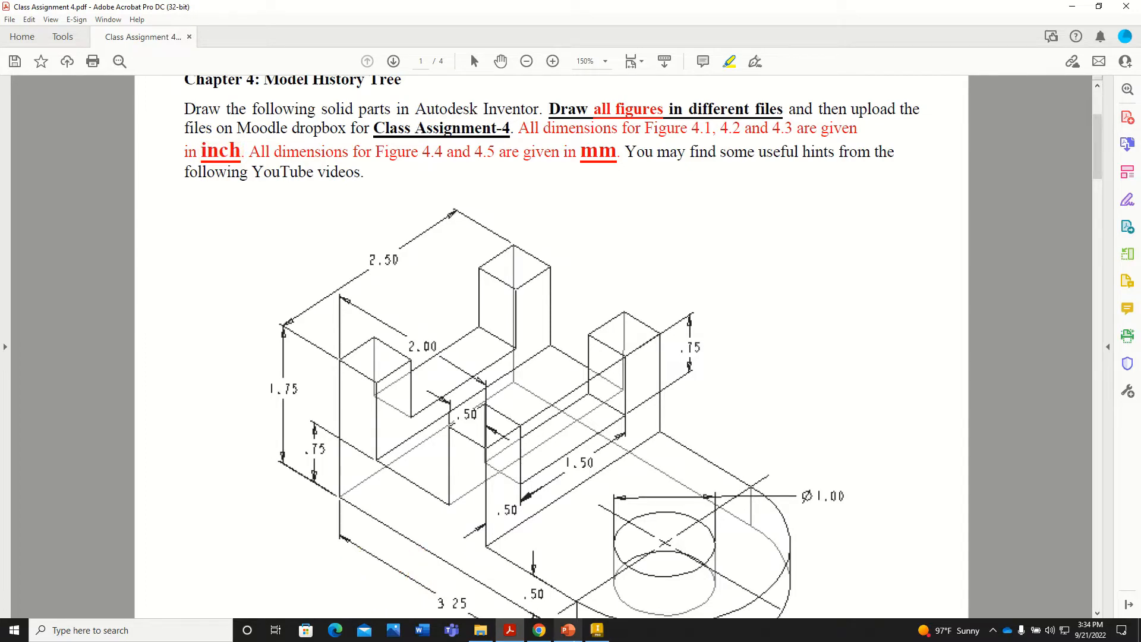
# Switch to Autodesk Inventor and create a new part from the English Standard (in).ipt template
pyautogui.click(596, 632)
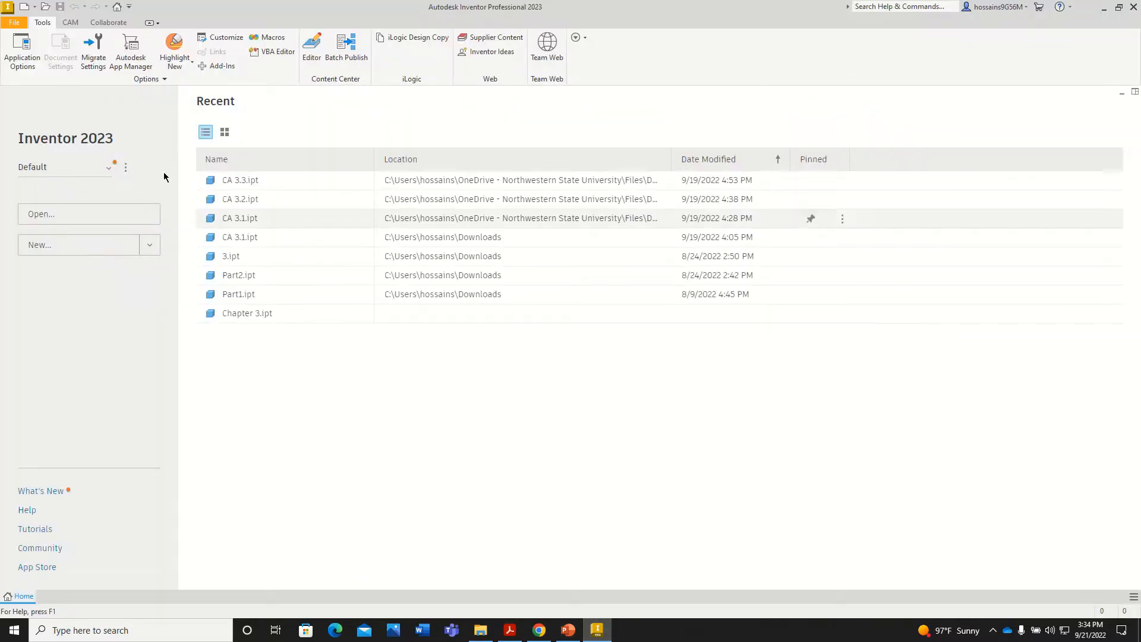
pyautogui.click(18, 24)
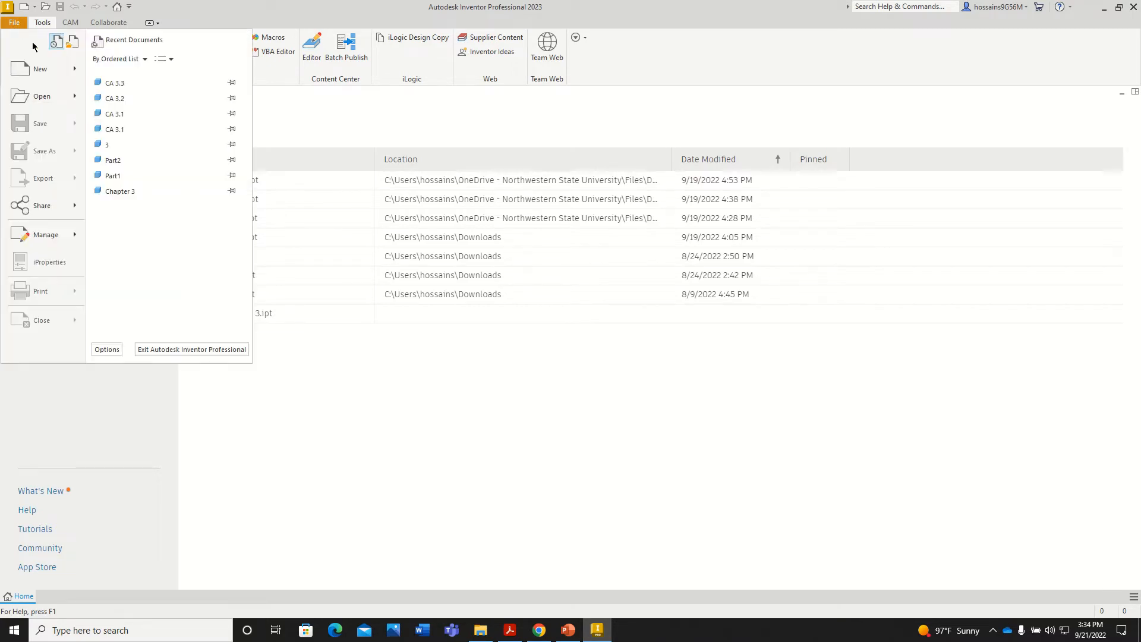
pyautogui.click(41, 69)
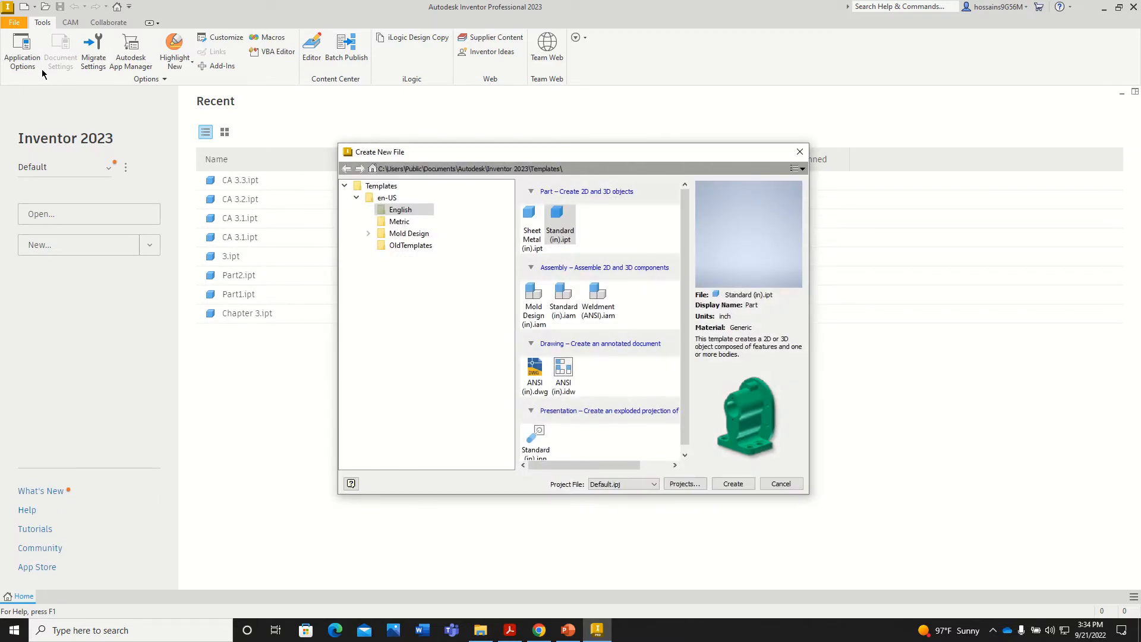
pyautogui.click(356, 198)
pyautogui.click(357, 198)
pyautogui.click(560, 235)
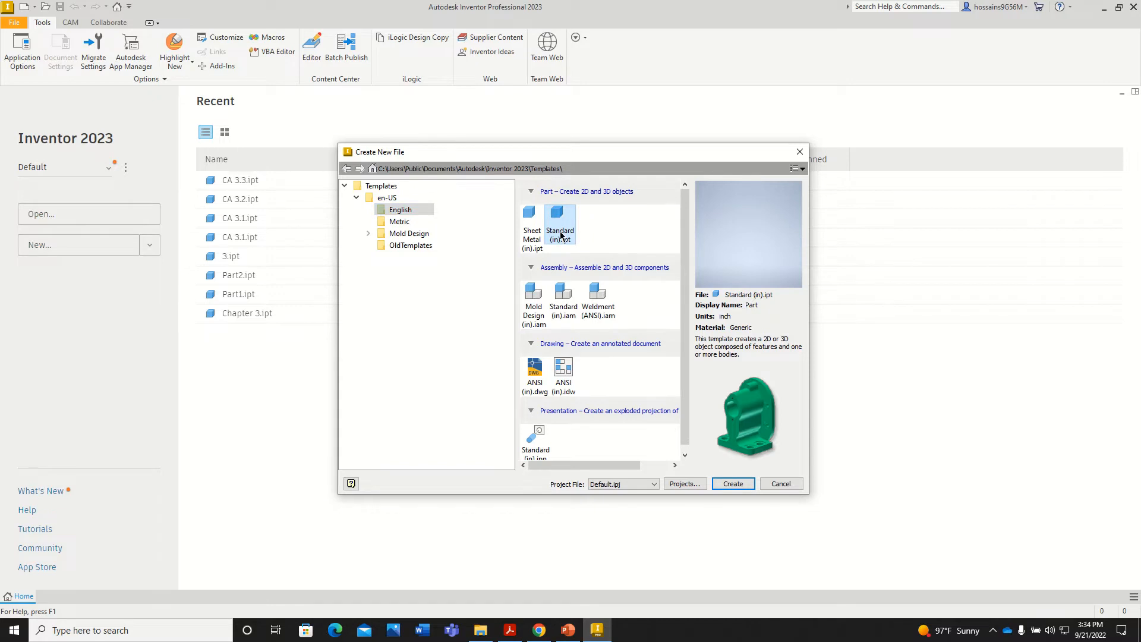
pyautogui.click(739, 486)
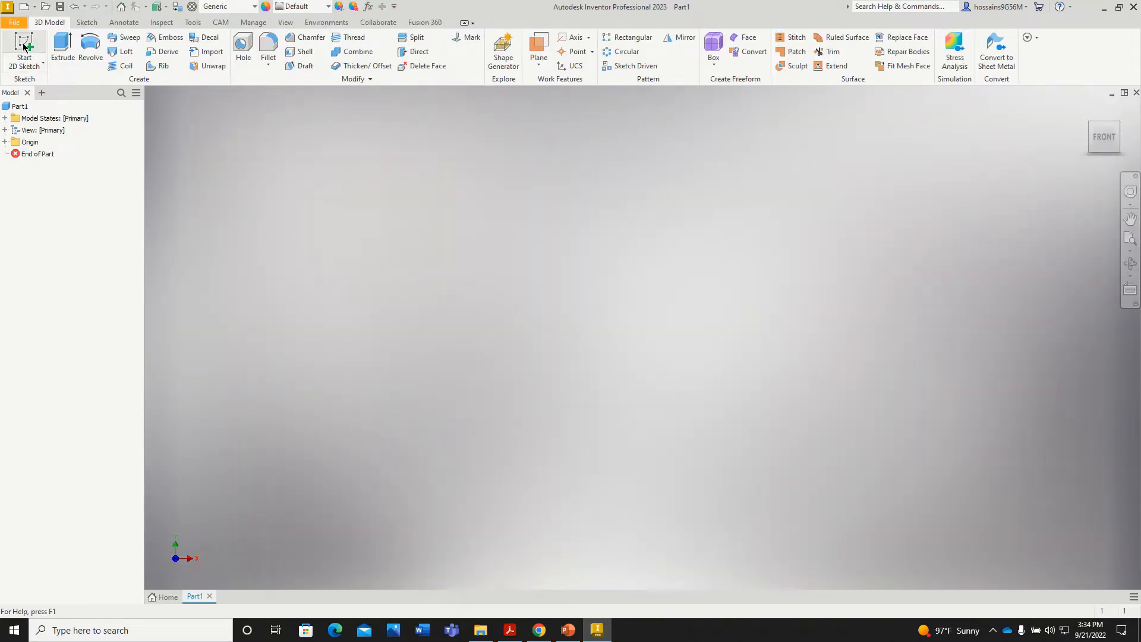
# Start a 2D sketch on the front (XY) origin plane
pyautogui.click(24, 47)
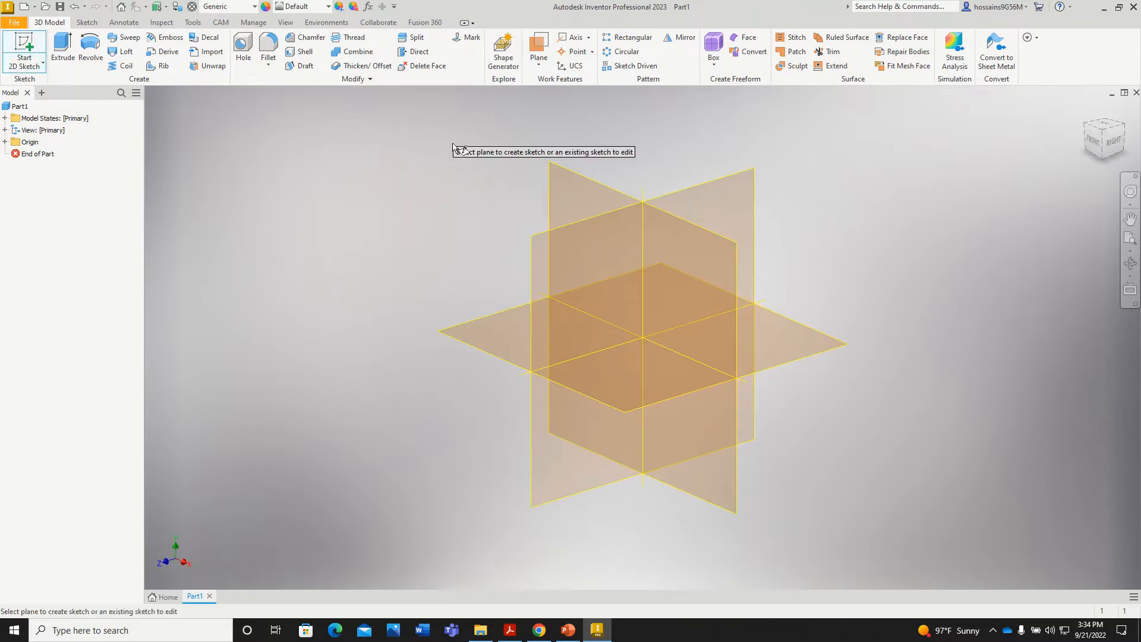
pyautogui.click(577, 182)
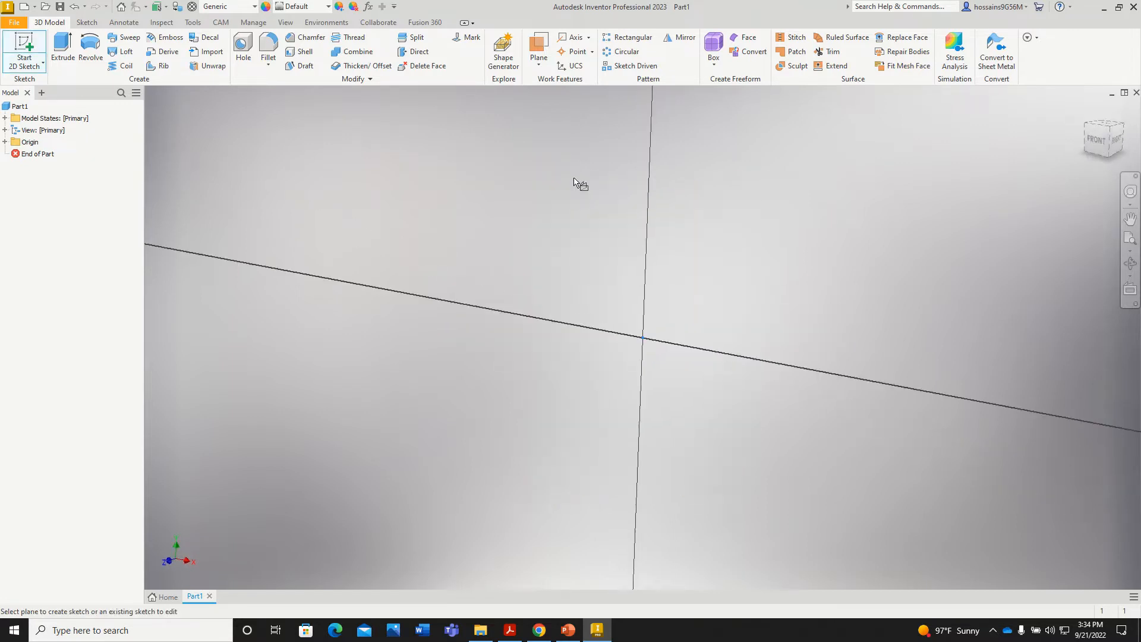
# Switch to the assignment PDF in Acrobat and highlight the saddle bracket's long bottom front edge and its 1.75 vertical edge
pyautogui.click(510, 629)
pyautogui.scroll(-4, 548, 440)
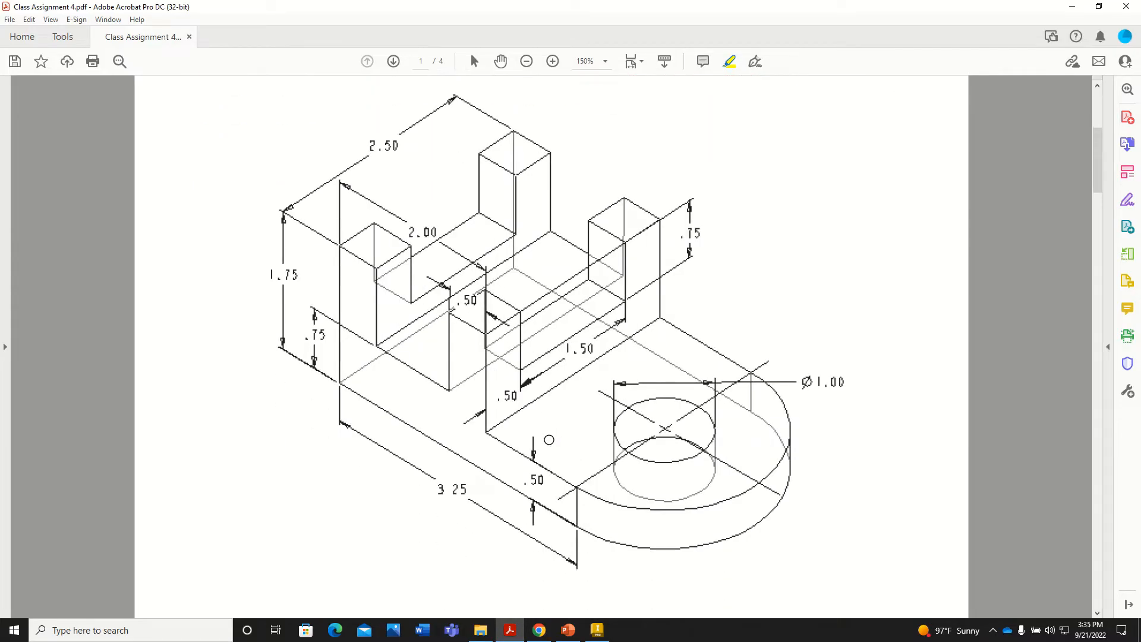
pyautogui.moveTo(338, 380); pyautogui.dragTo(580, 530)
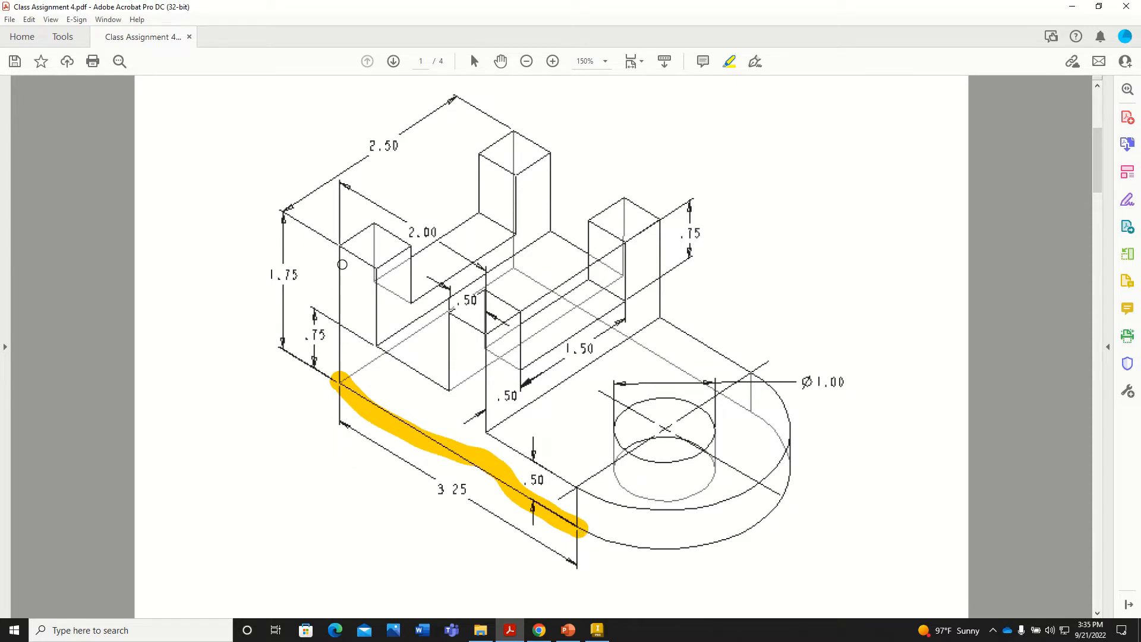
pyautogui.moveTo(338, 247); pyautogui.dragTo(340, 381)
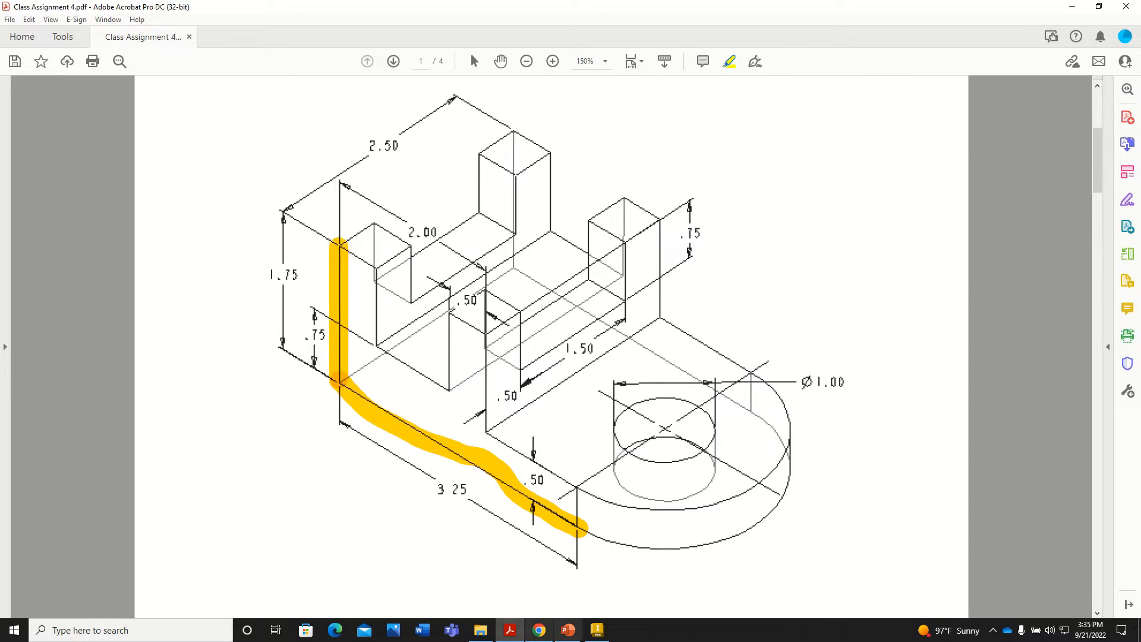
# Switch back to Inventor and draw a horizontal line 3.25 in long from the origin, checking the length in the PDF
pyautogui.click(598, 631)
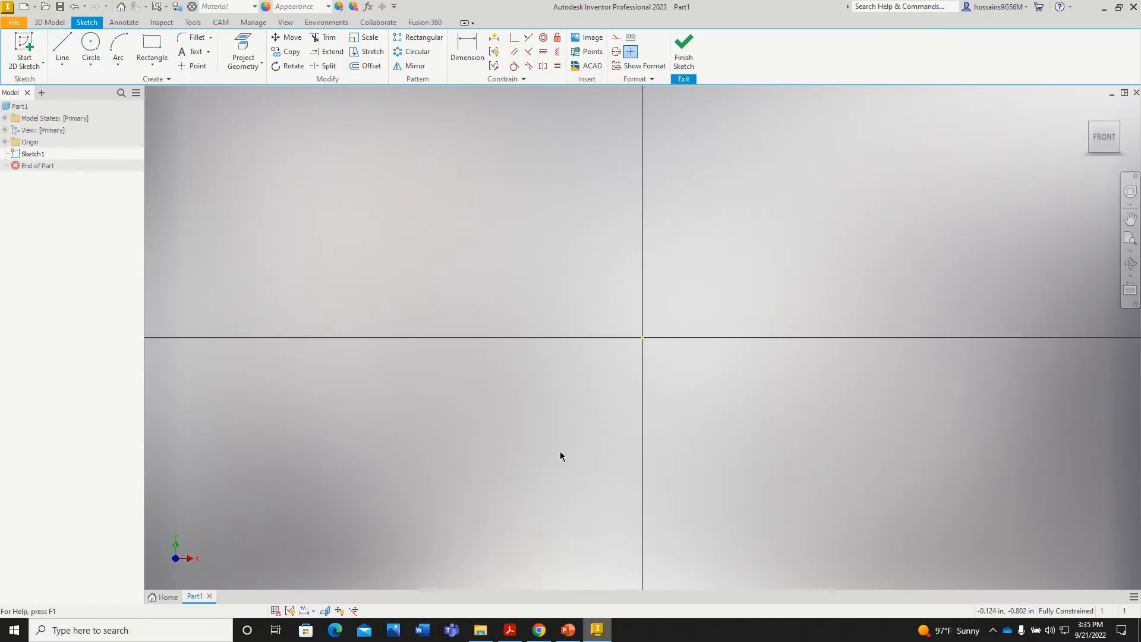
pyautogui.click(62, 47)
pyautogui.click(642, 337)
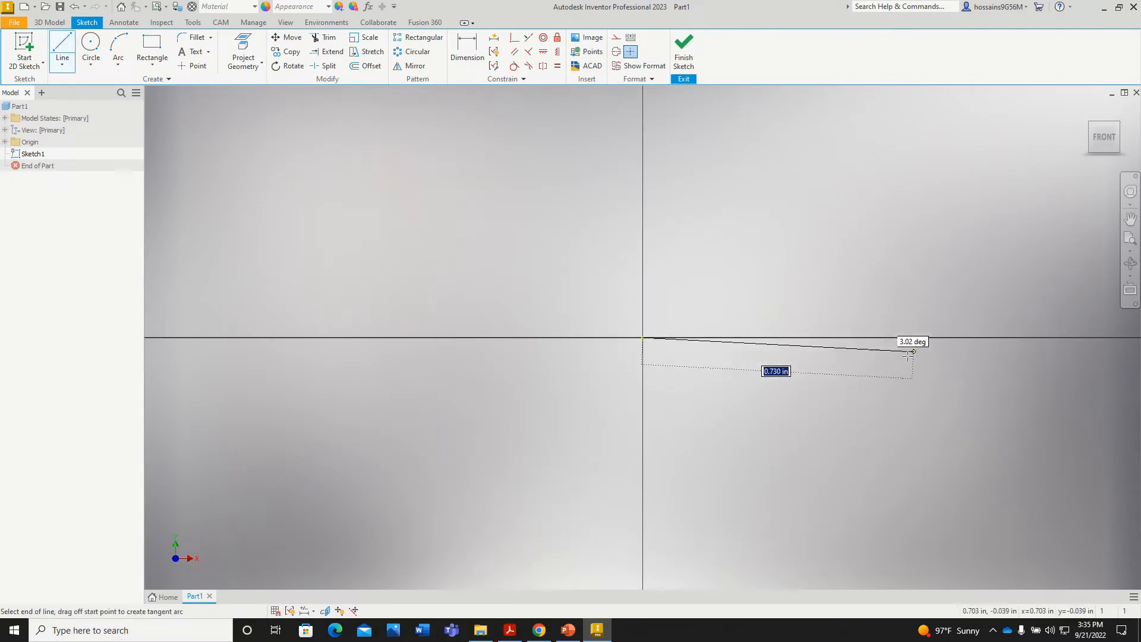
pyautogui.click(510, 631)
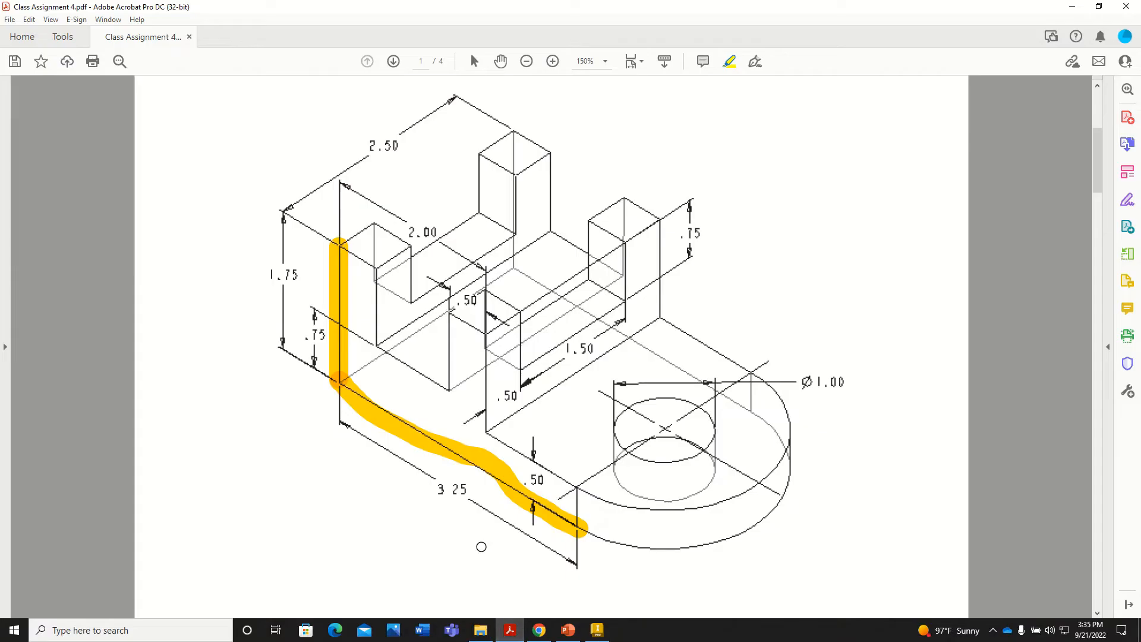
pyautogui.click(509, 630)
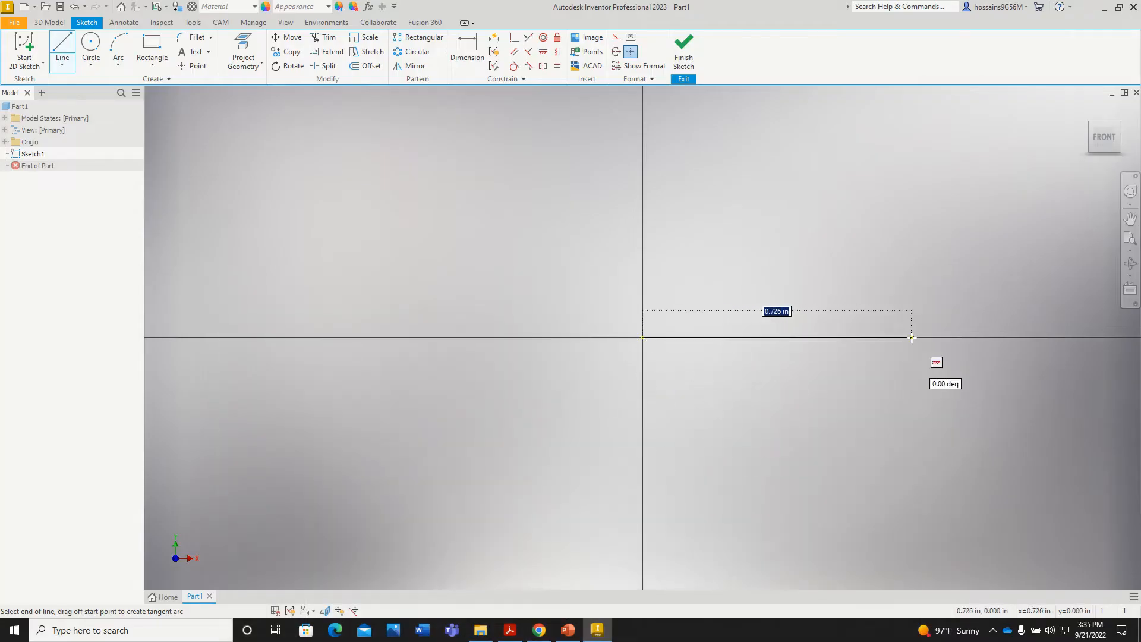
pyautogui.write('3.25')
pyautogui.press('Tab')
pyautogui.press('Escape')
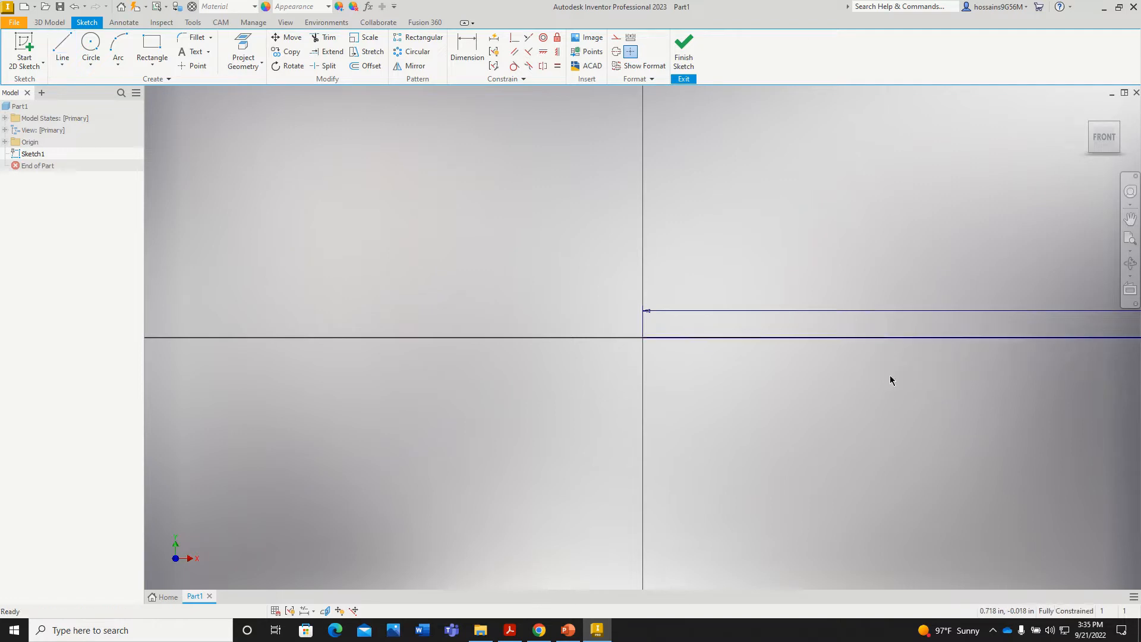
# Switch to the assignment PDF in Acrobat to check the bracket's overall height, highlight the 1.75 dimension, and return to the sketch
pyautogui.moveTo(863, 396); pyautogui.dragTo(457, 443, button='middle')
pyautogui.scroll(-5, 457, 445)
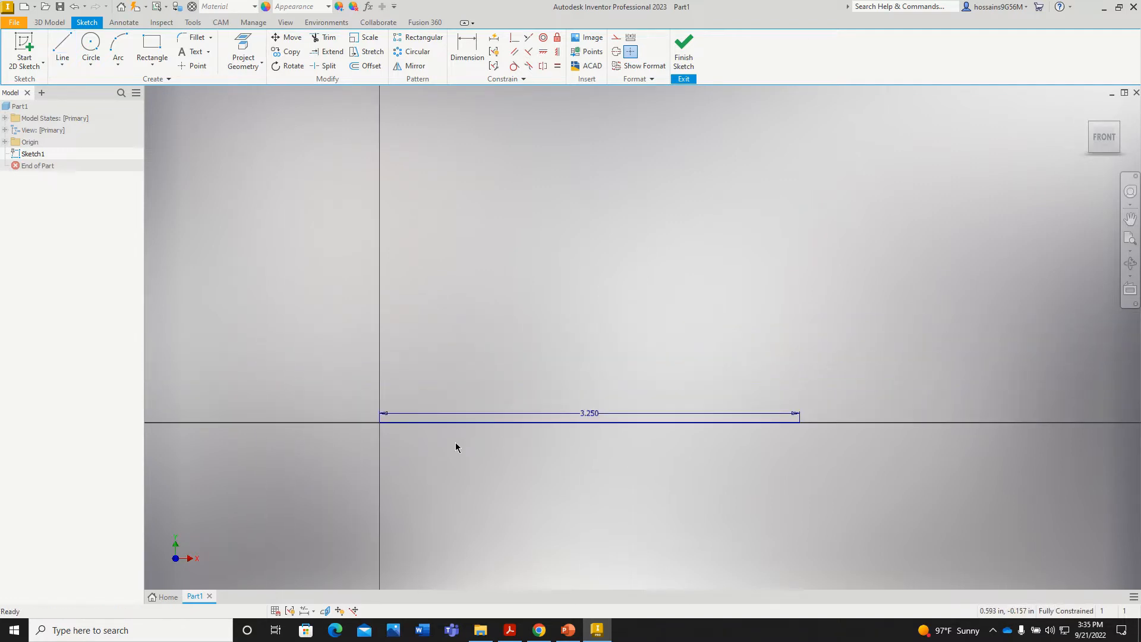
pyautogui.scroll(3, 488, 447)
pyautogui.click(61, 46)
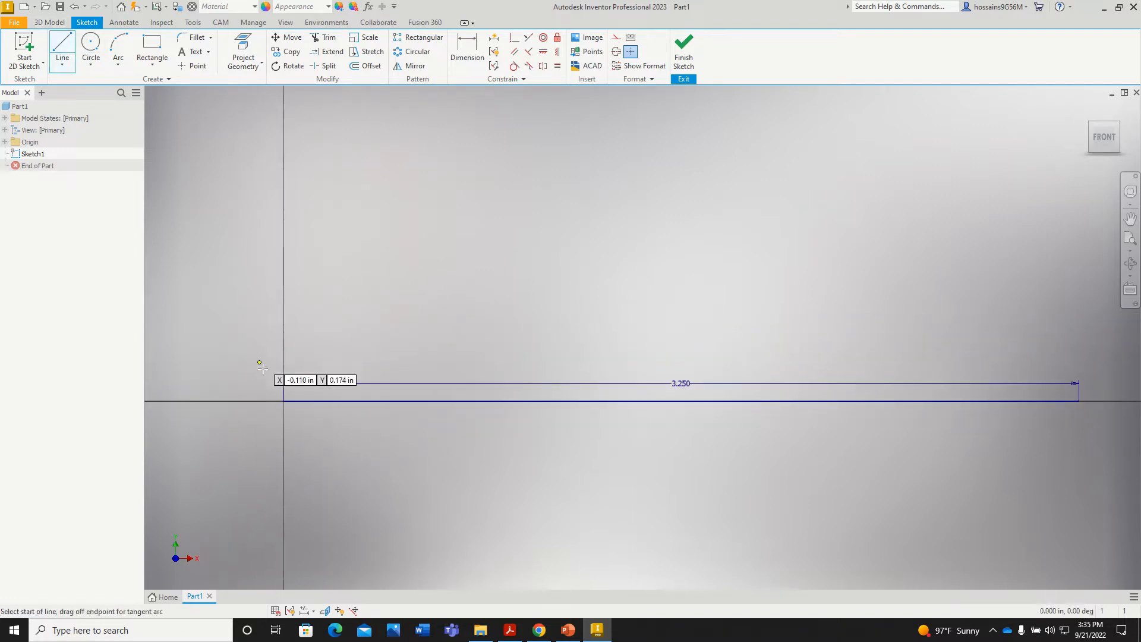
pyautogui.click(510, 629)
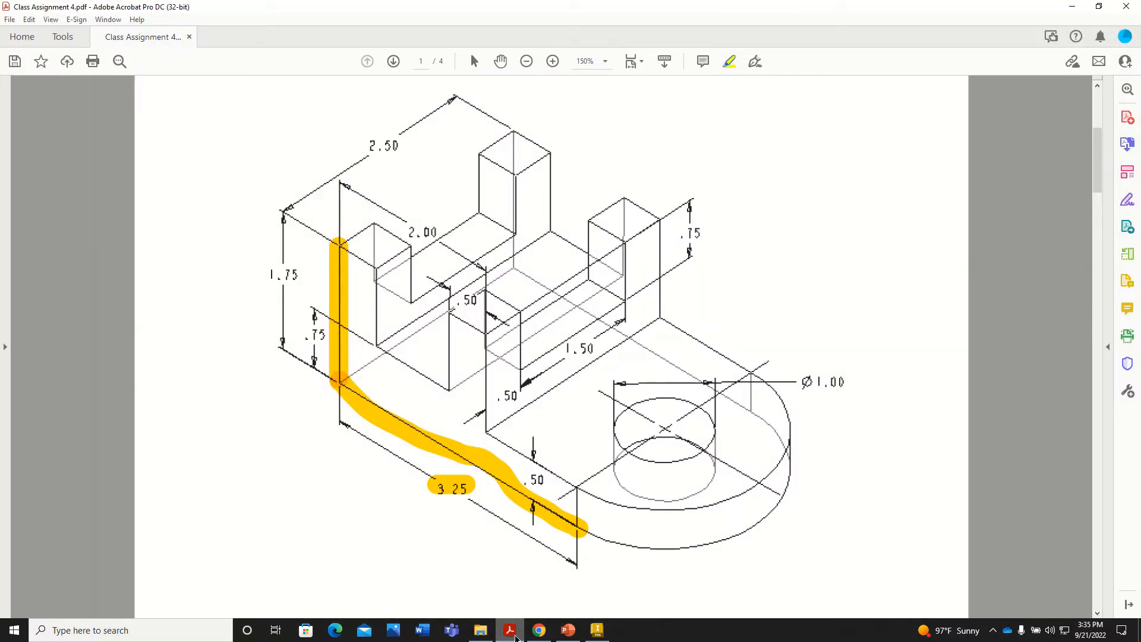
pyautogui.click(515, 636)
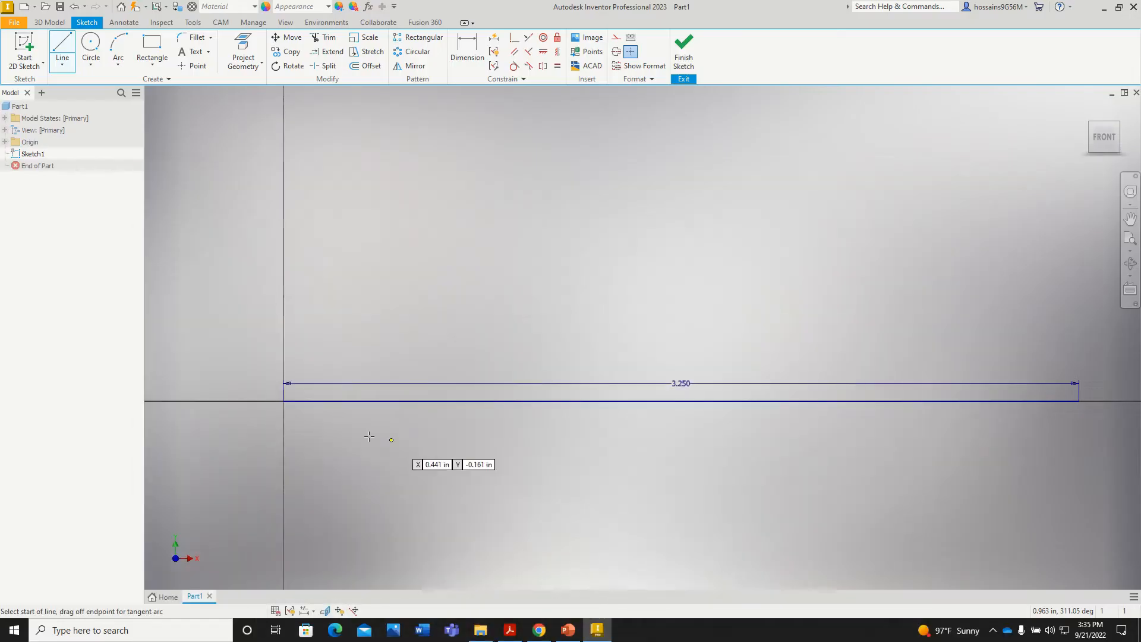
pyautogui.click(510, 631)
pyautogui.moveTo(265, 271); pyautogui.dragTo(305, 271)
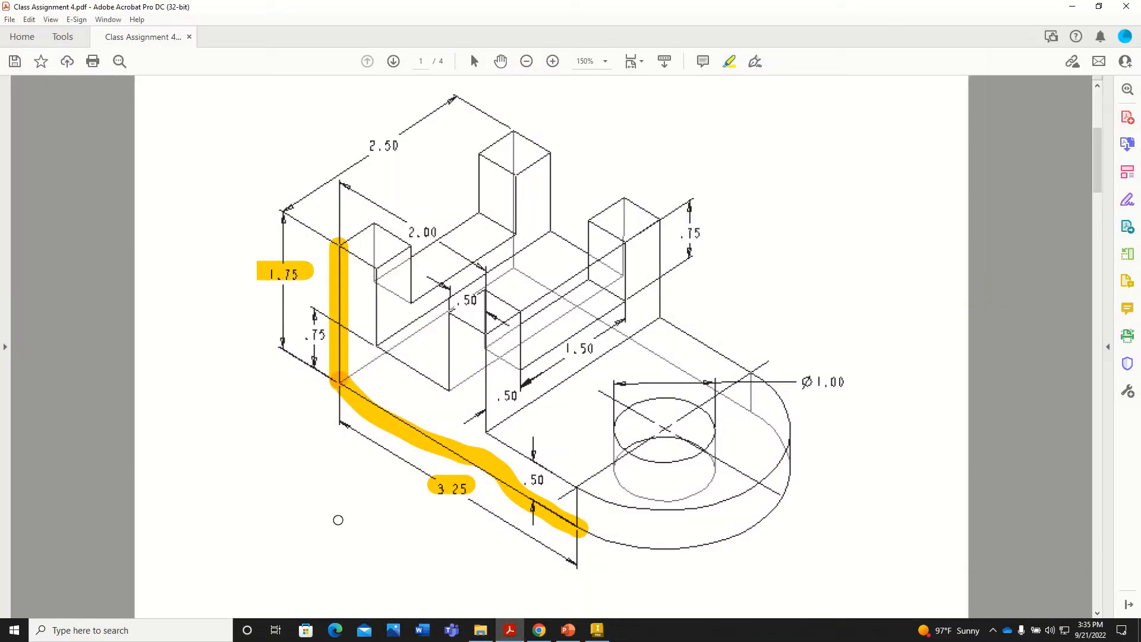
pyautogui.click(507, 635)
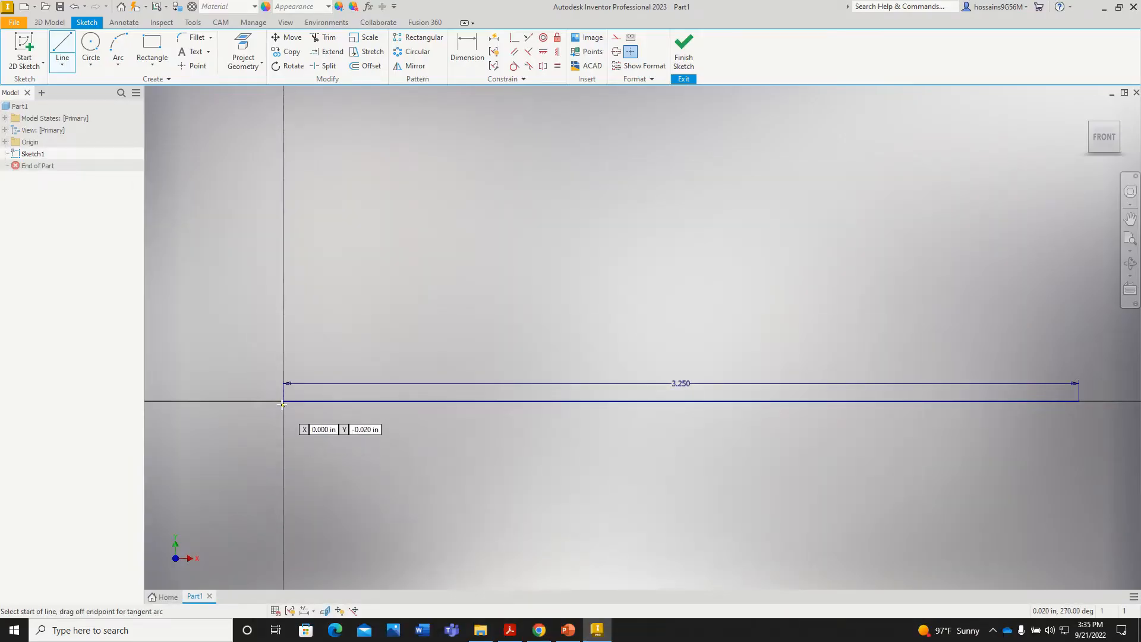
# Draw a vertical line 1.75 in long upward from the origin and end the Line command
pyautogui.click(283, 401)
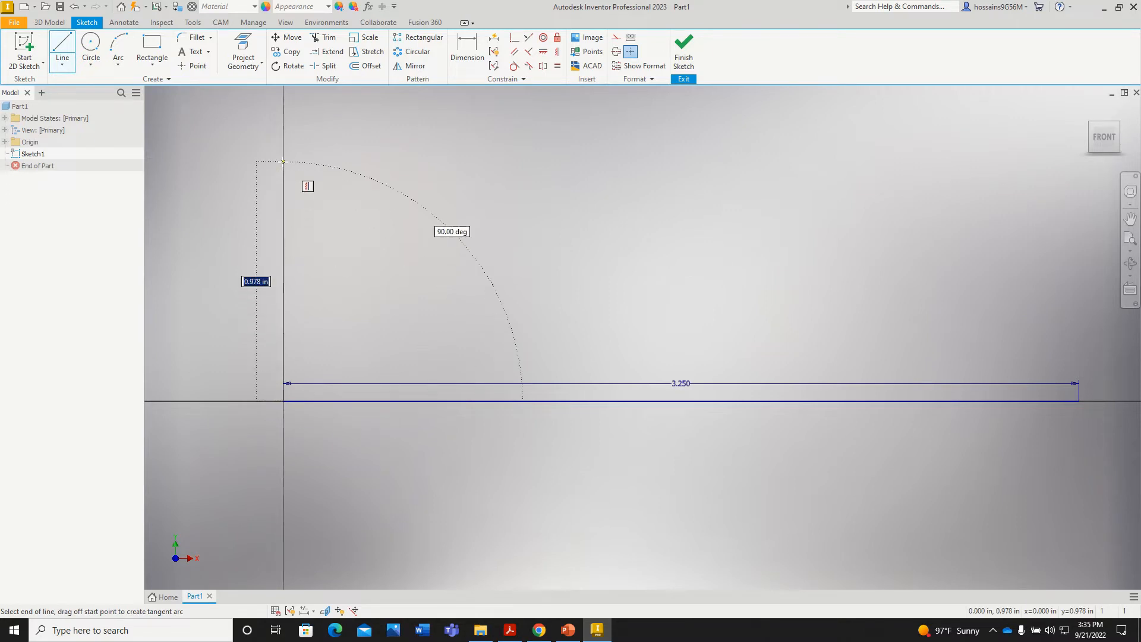
pyautogui.write('1.75')
pyautogui.press('Return')
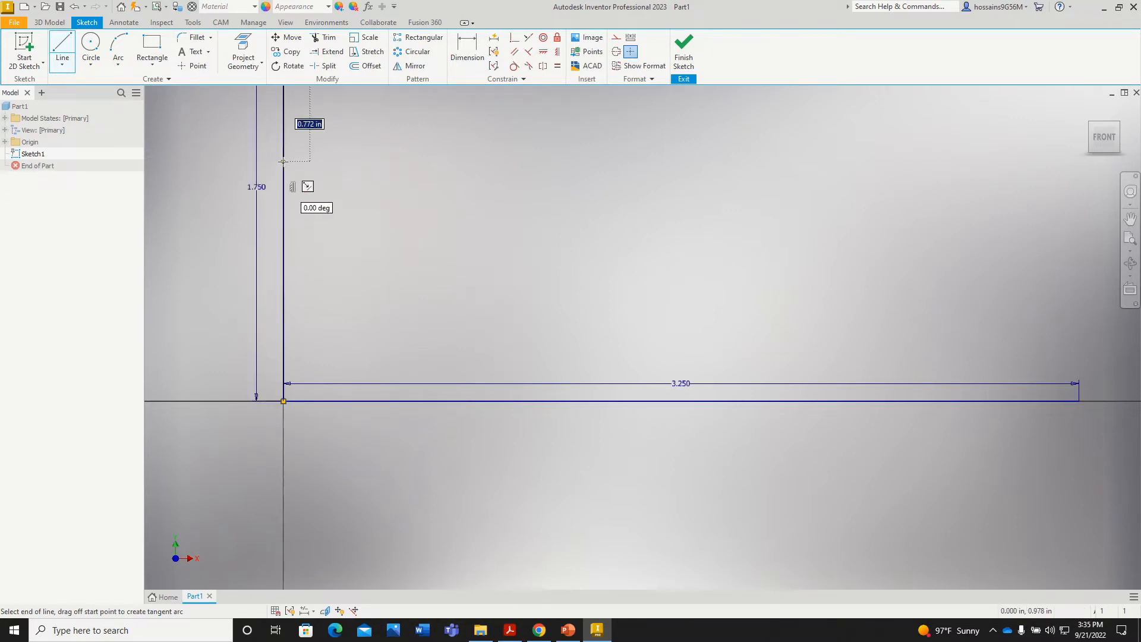
pyautogui.press('Escape')
pyautogui.moveTo(362, 234); pyautogui.dragTo(361, 377, button='middle')
pyautogui.scroll(-1, 361, 377)
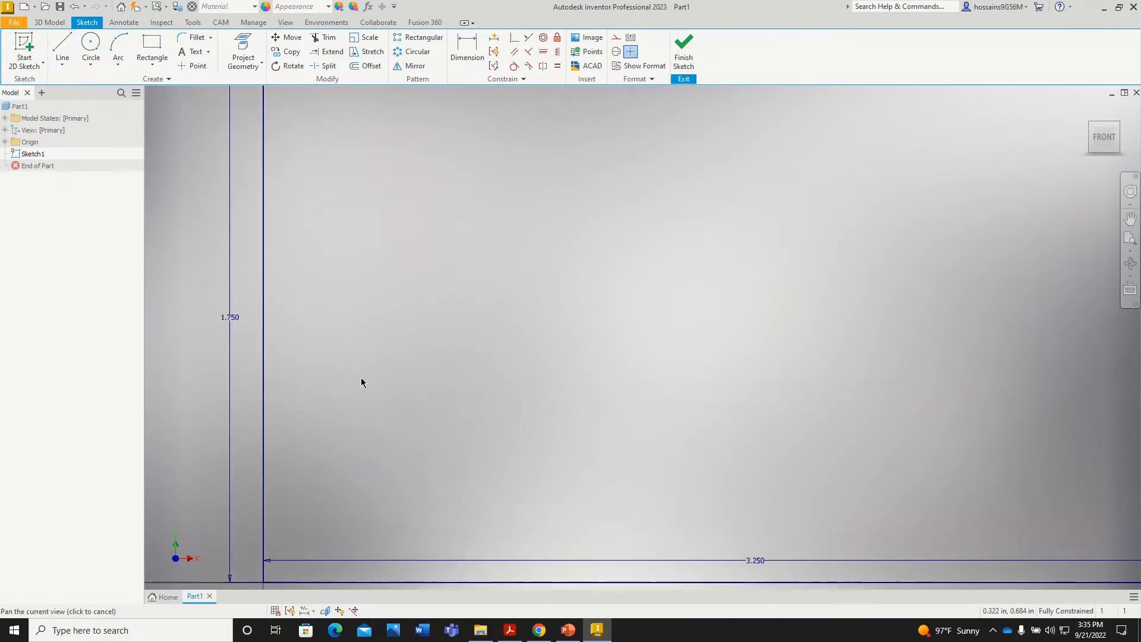
pyautogui.scroll(5, 358, 376)
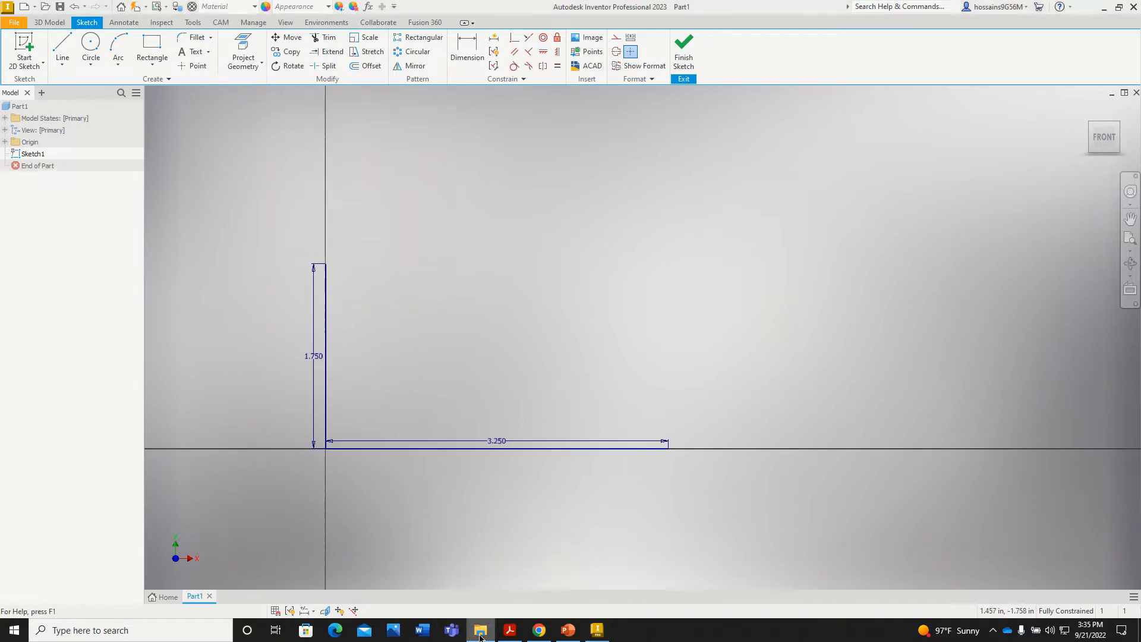
# Switch to the assignment PDF and highlight the top front edges of the two front uprights
pyautogui.click(510, 630)
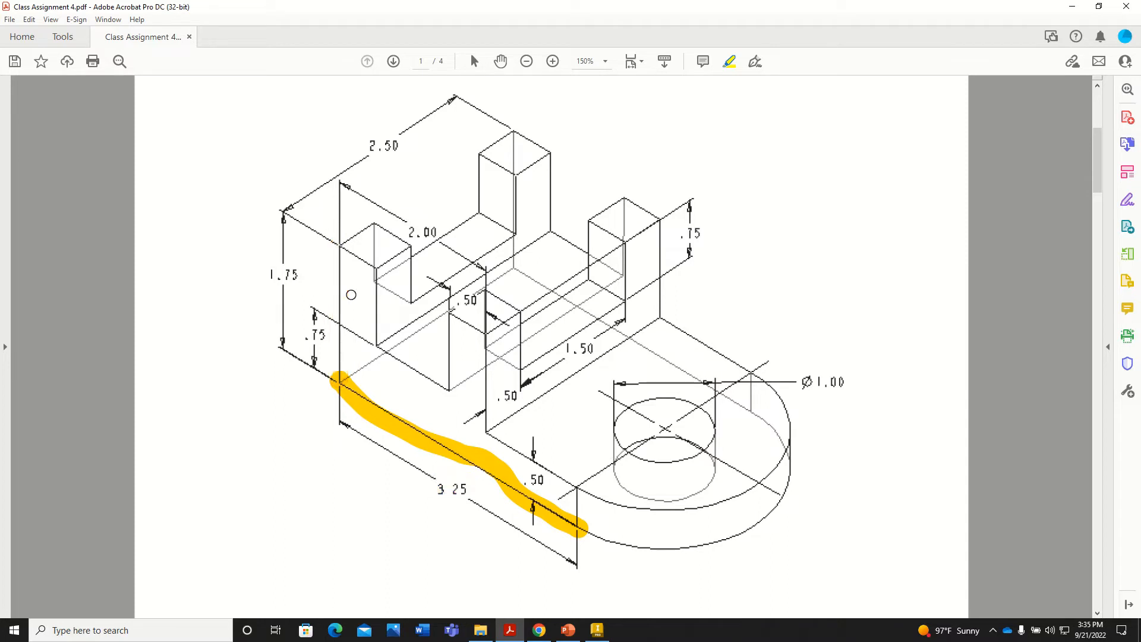
pyautogui.moveTo(336, 247); pyautogui.dragTo(372, 271)
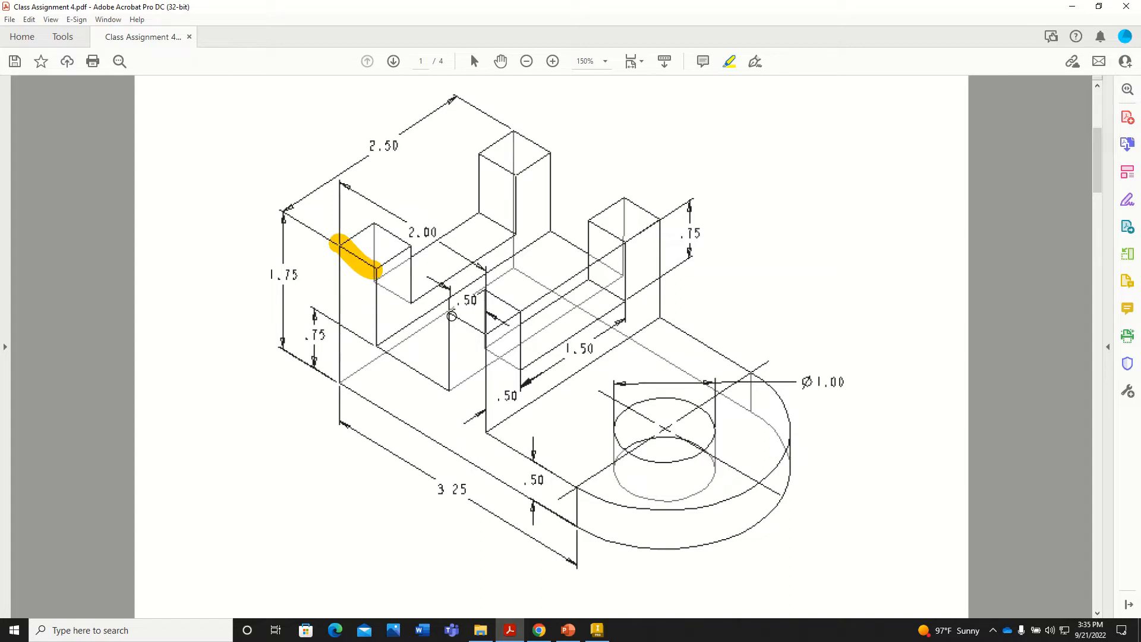
pyautogui.moveTo(449, 313); pyautogui.dragTo(482, 335)
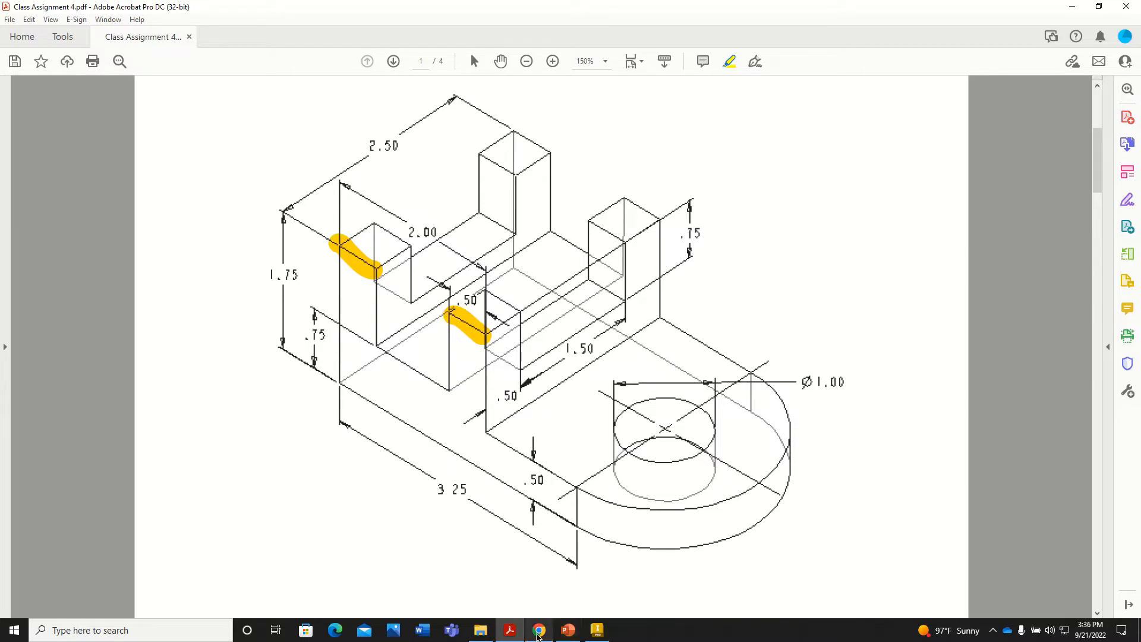
# Switch back to Inventor and draw a horizontal line 0.5 in long to the right from the top of the 1.75 in line
pyautogui.click(597, 630)
pyautogui.click(63, 47)
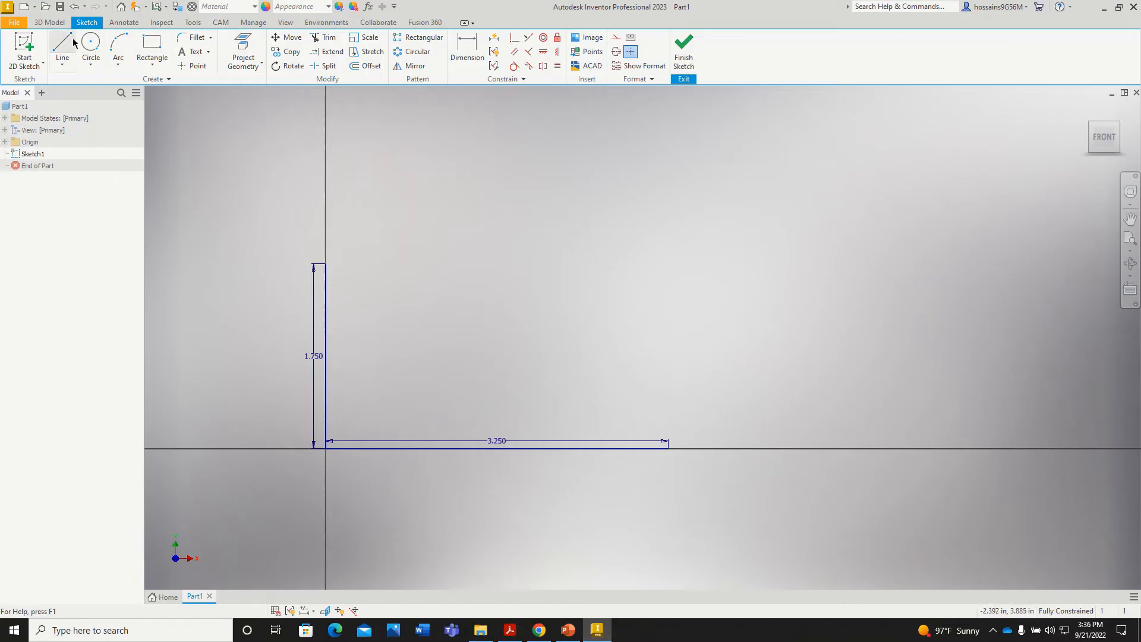
pyautogui.click(325, 264)
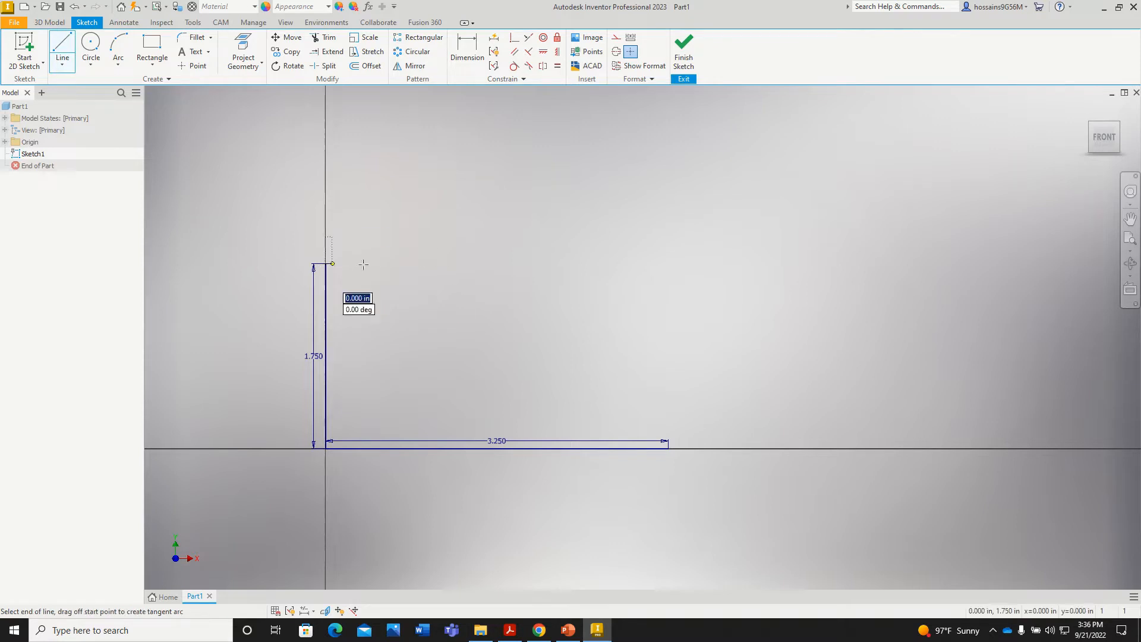
pyautogui.write('0.')
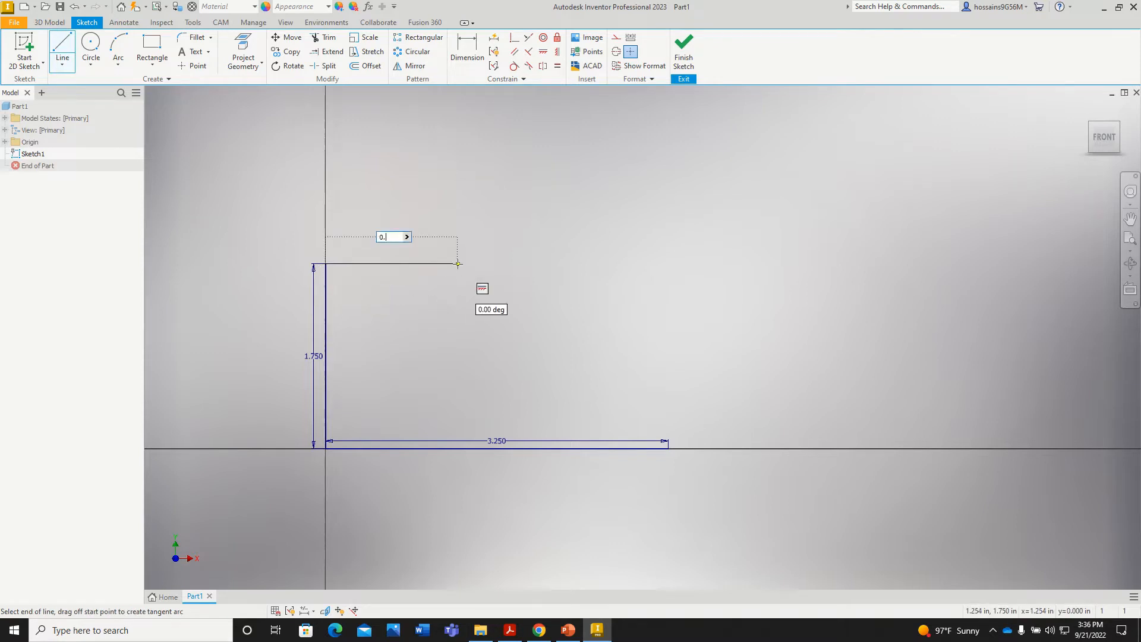
pyautogui.write('5')
pyautogui.press('Return')
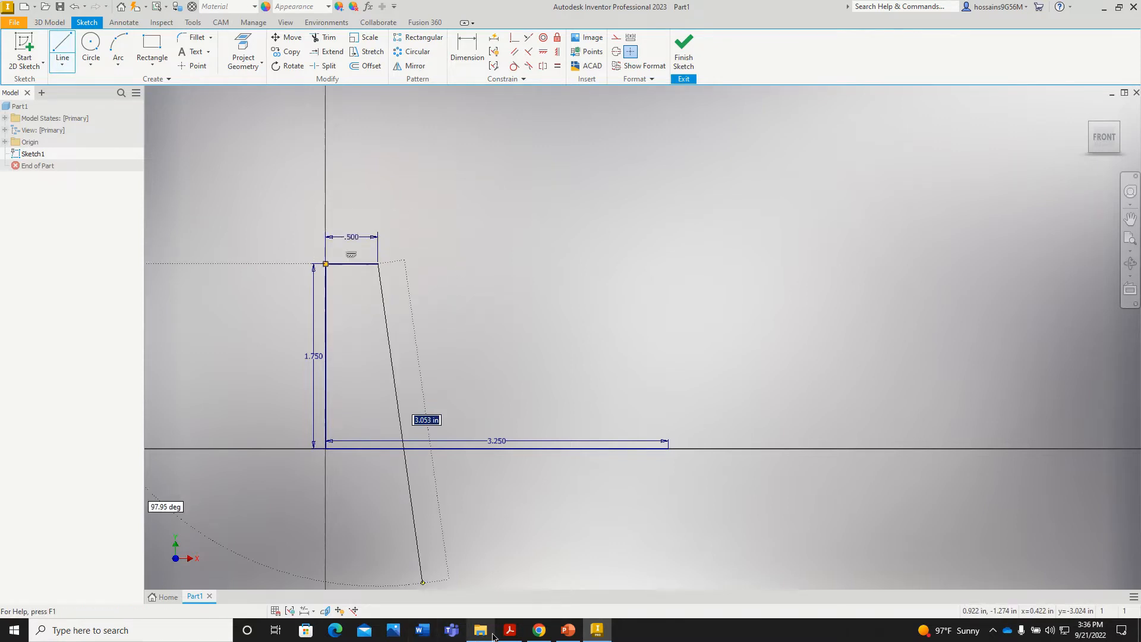
# Switch to the assignment PDF and highlight the first upright's inner vertical edge and the 1.75 and .75 height dimensions
pyautogui.click(516, 631)
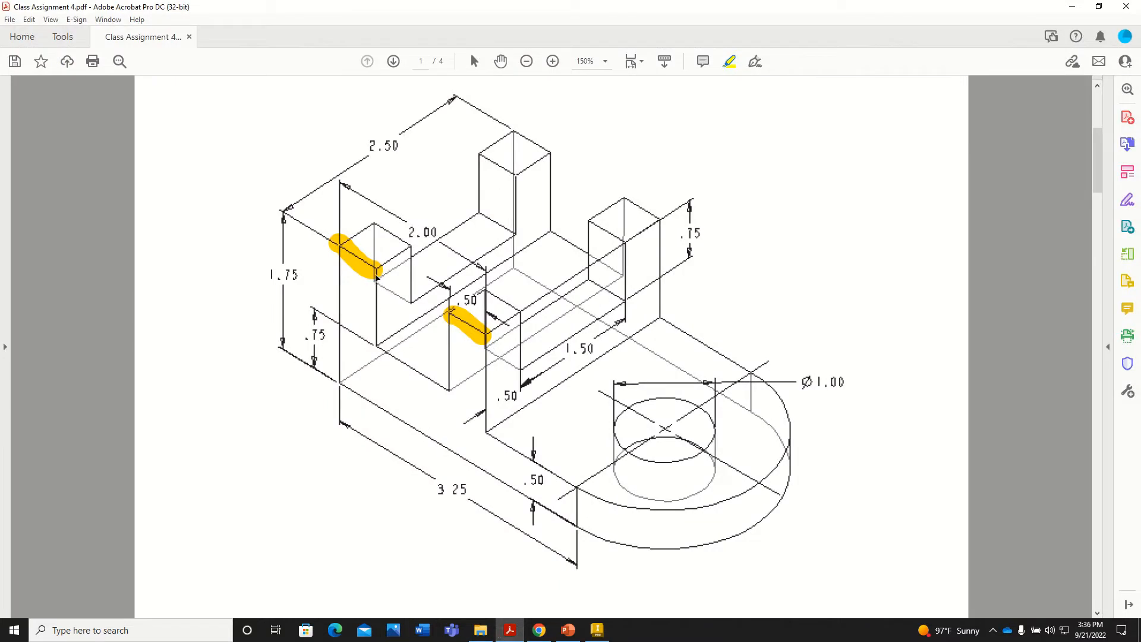
pyautogui.moveTo(376, 280); pyautogui.dragTo(376, 343)
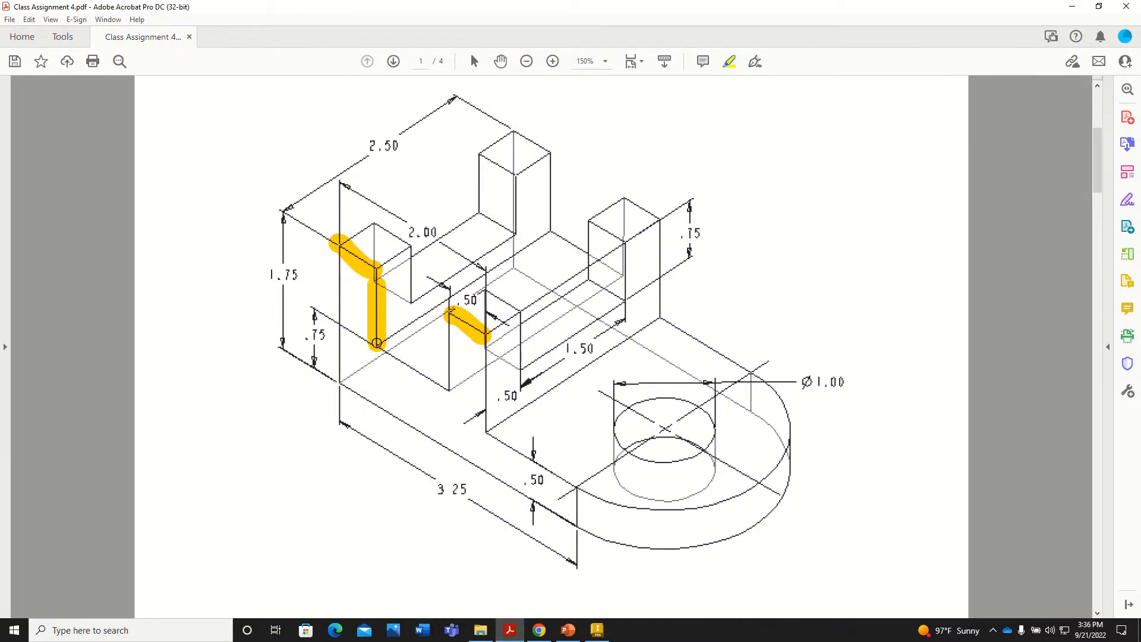
pyautogui.moveTo(284, 222); pyautogui.dragTo(284, 348)
pyautogui.moveTo(314, 314); pyautogui.dragTo(315, 365)
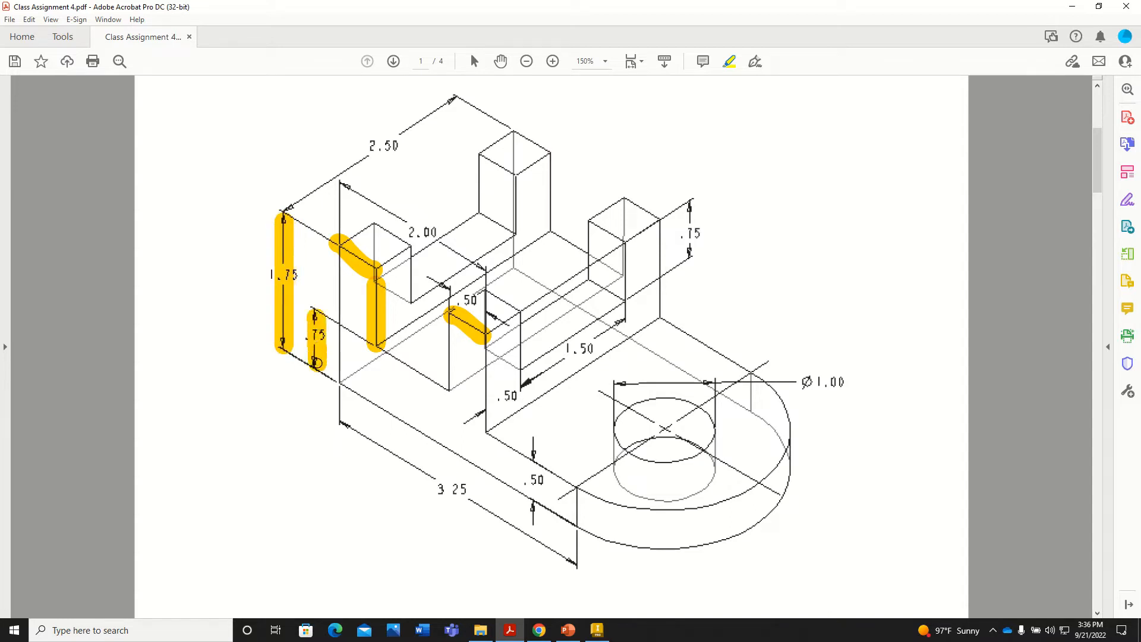
# Switch back to Inventor and draw the first upright's inner side straight down with a length of 1.75-0.75 in
pyautogui.click(597, 630)
pyautogui.press('Return')
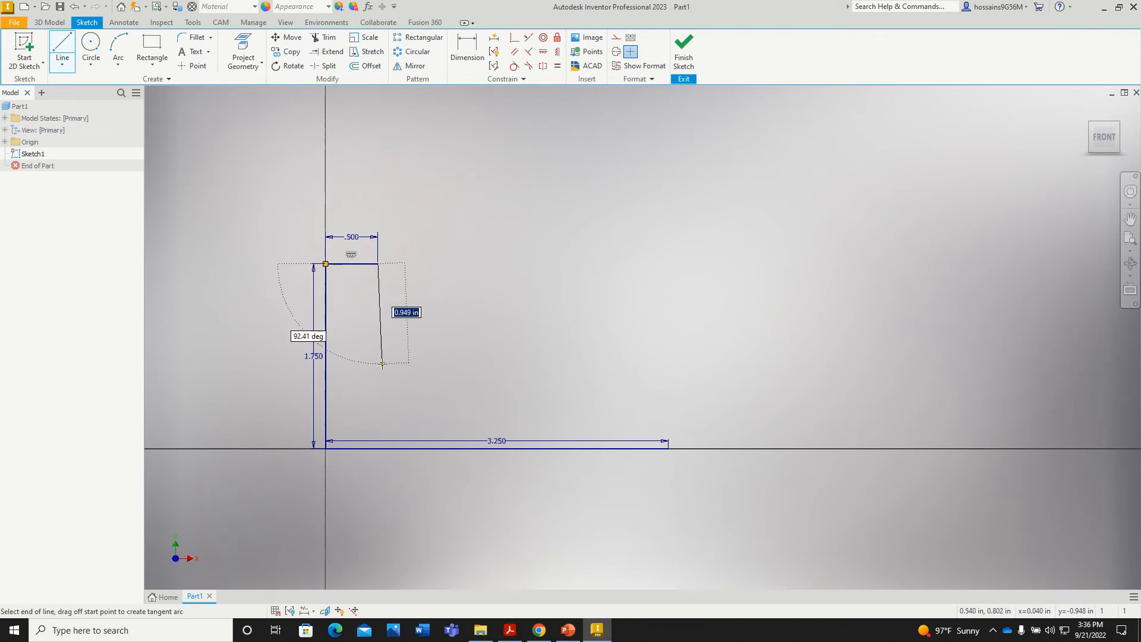
pyautogui.write('1.7')
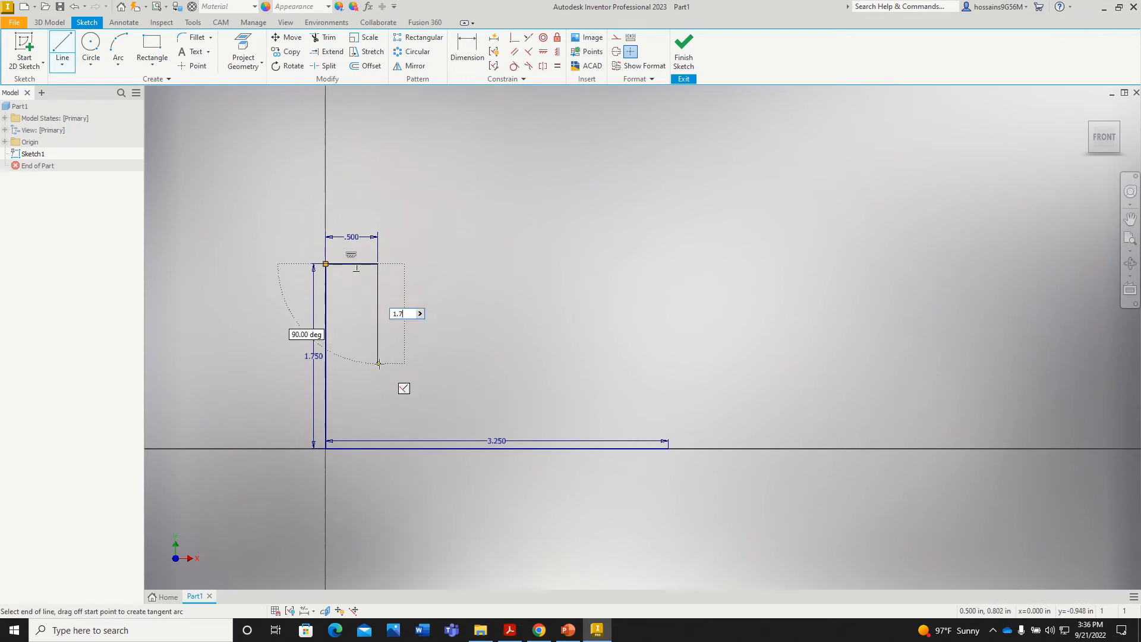
pyautogui.write('5-0.75')
pyautogui.press('Return')
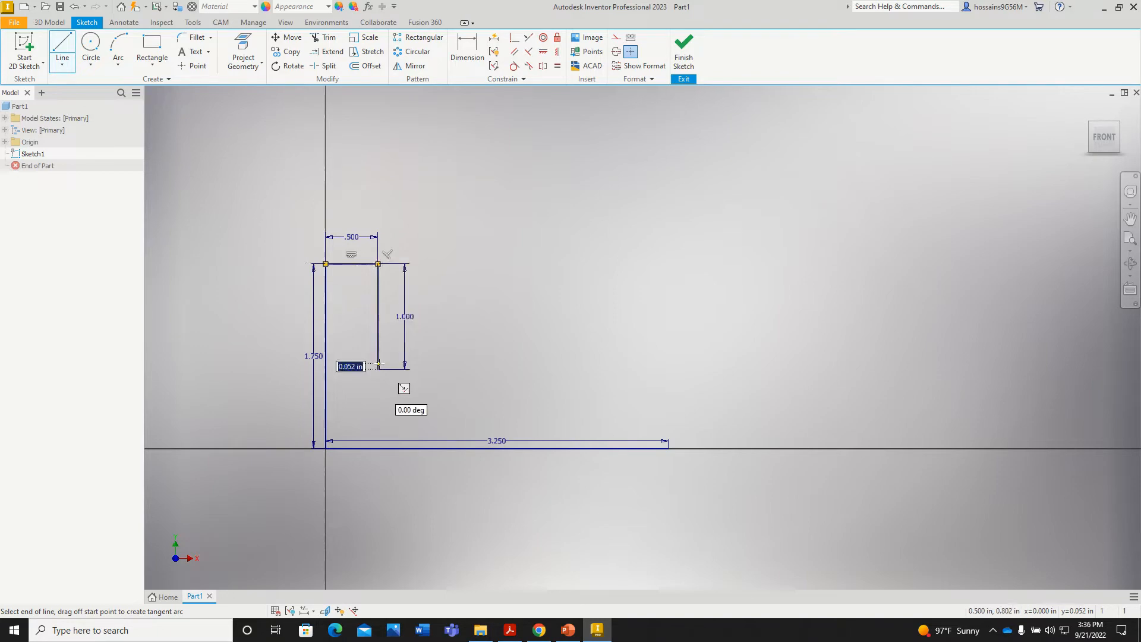
# Switch to the assignment PDF and highlight the slot's bottom front edge and the 2.00 and .50 width dimensions
pyautogui.click(509, 630)
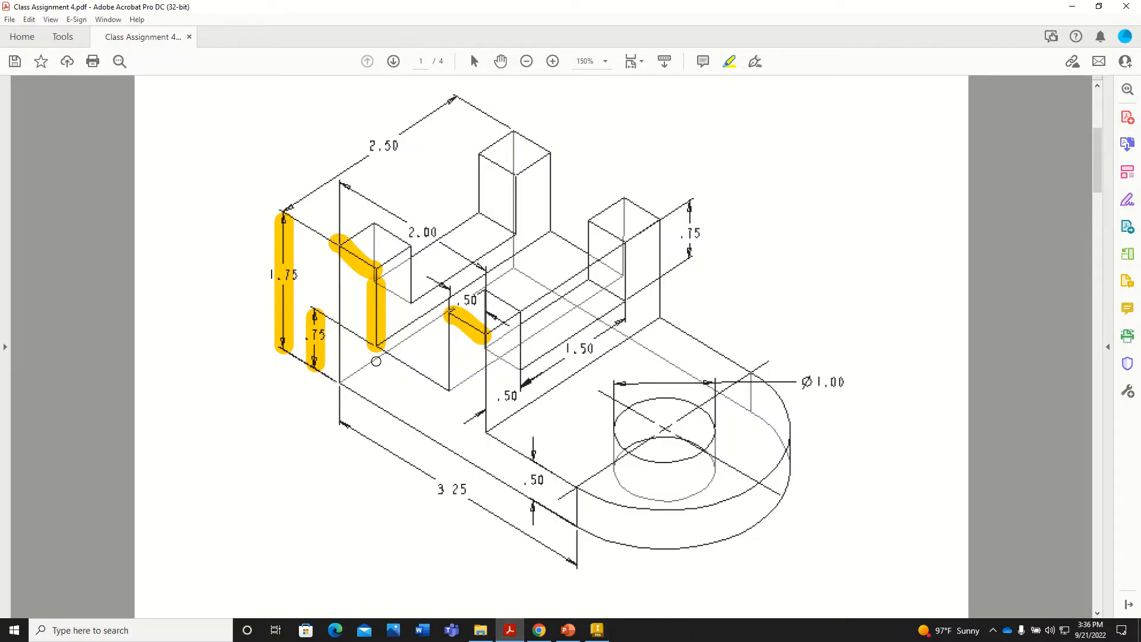
pyautogui.moveTo(378, 345); pyautogui.dragTo(446, 388)
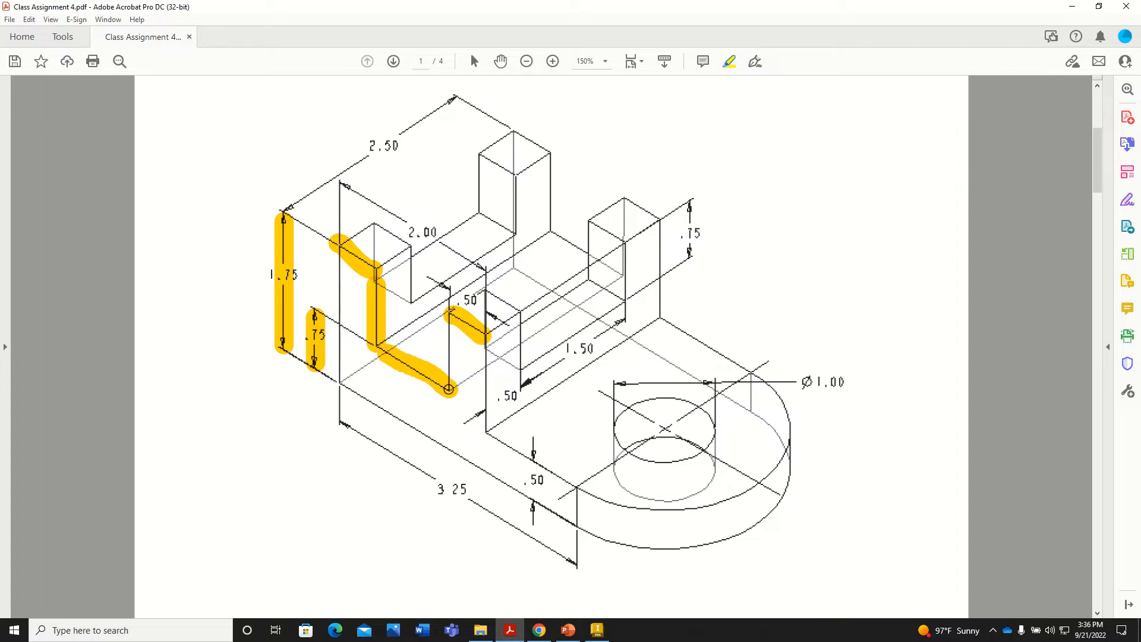
pyautogui.moveTo(346, 186)
pyautogui.mouseDown()
pyautogui.moveTo(475, 264)
pyautogui.moveTo(472, 302)
pyautogui.mouseUp()
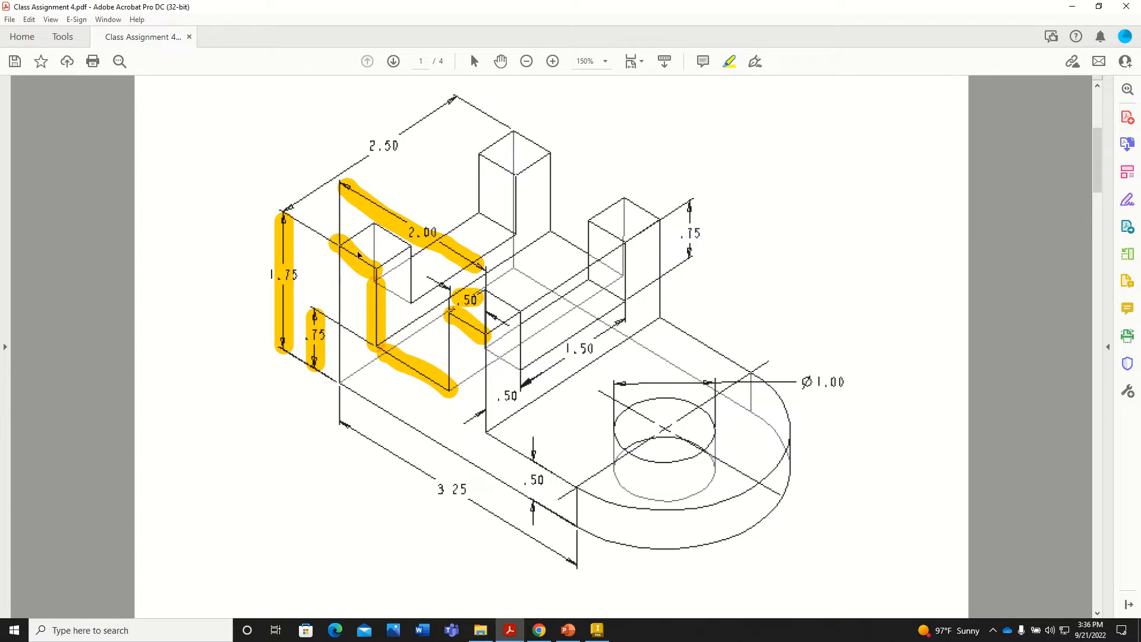
# Switch back to Inventor and draw the slot's bottom 1 in to the right and its far side 1 in straight up
pyautogui.click(510, 634)
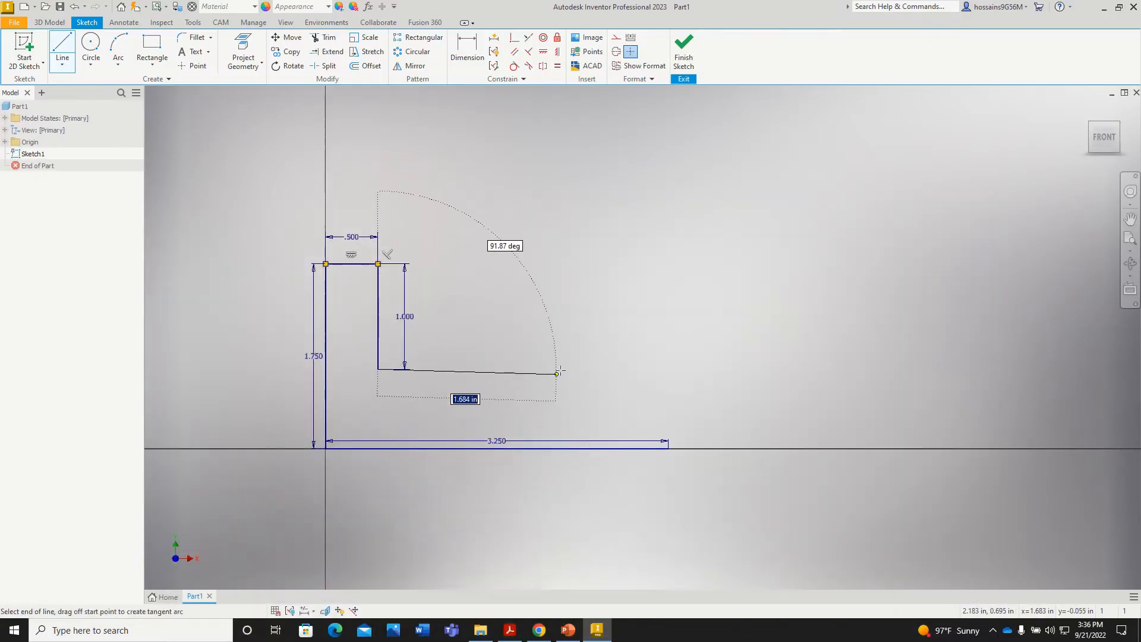
pyautogui.write('2')
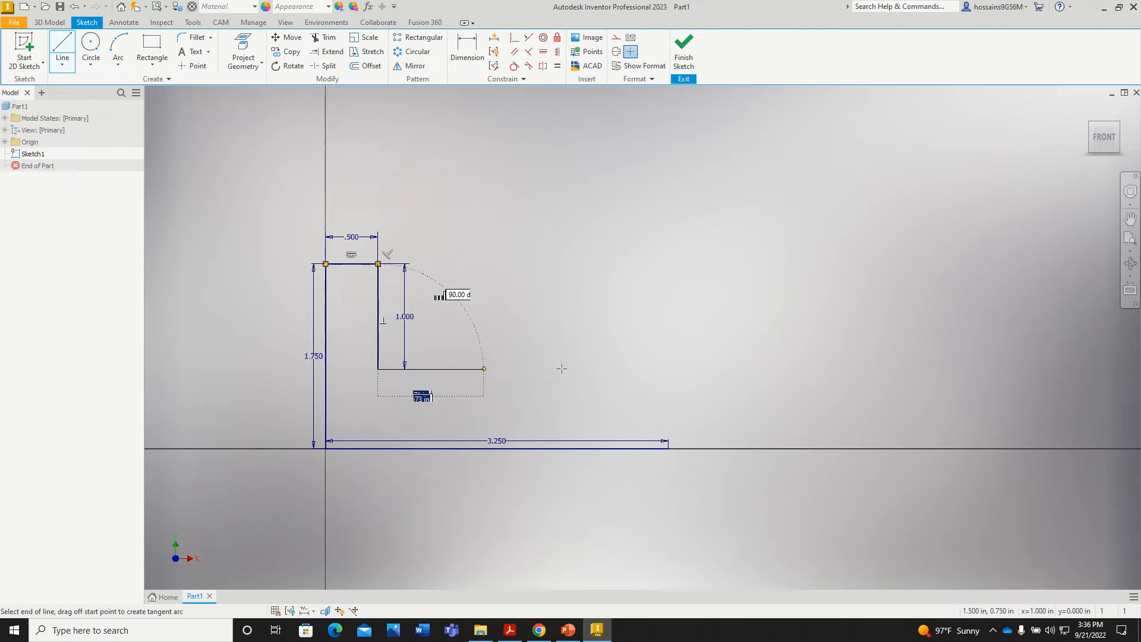
pyautogui.press('Return')
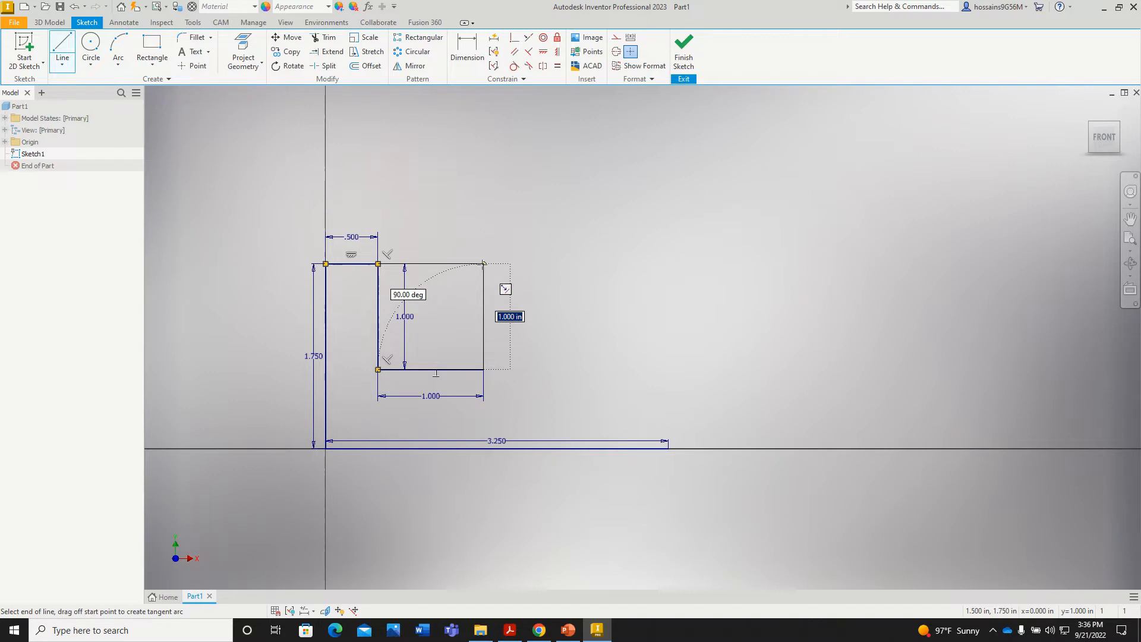
pyautogui.press('Return')
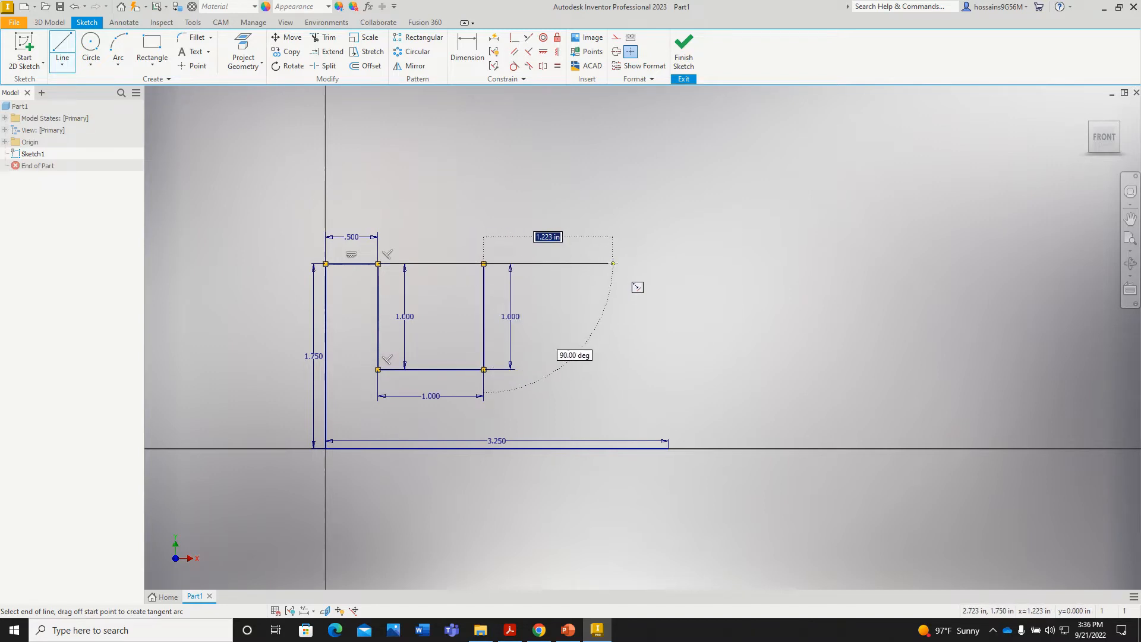
# Draw the second upright's top as a horizontal line 0.5 in long to the right
pyautogui.write('0.5')
pyautogui.press('Return')
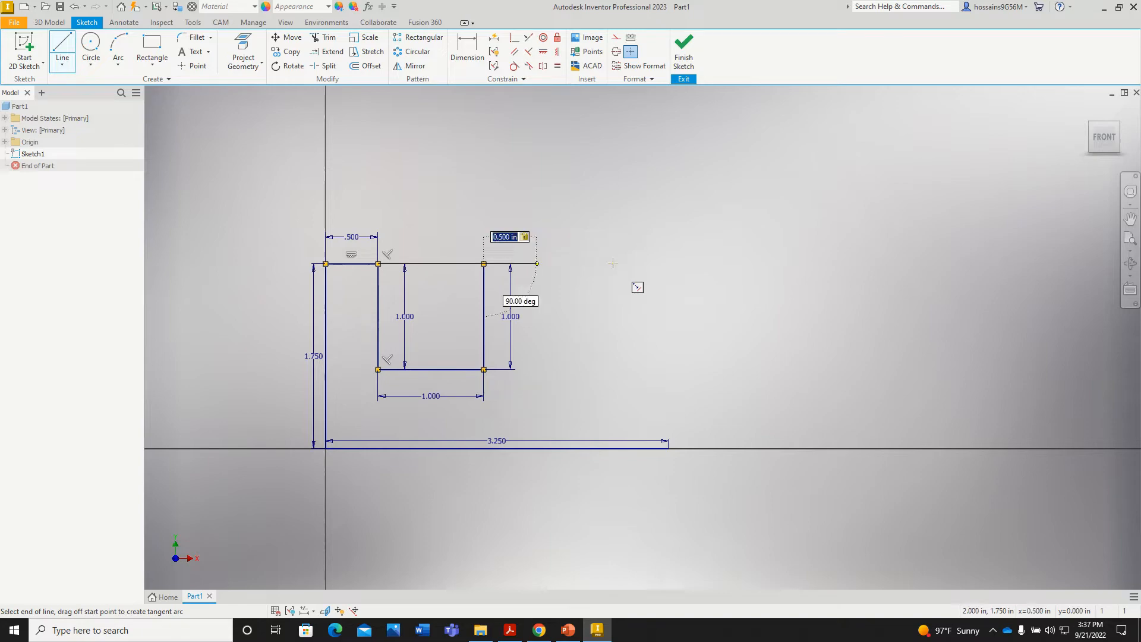
pyautogui.moveTo(637, 287); pyautogui.dragTo(538, 544)
# Switch to the assignment PDF, highlight the second upright's outer vertical edge, and undo all highlights on the drawing
pyautogui.click(510, 630)
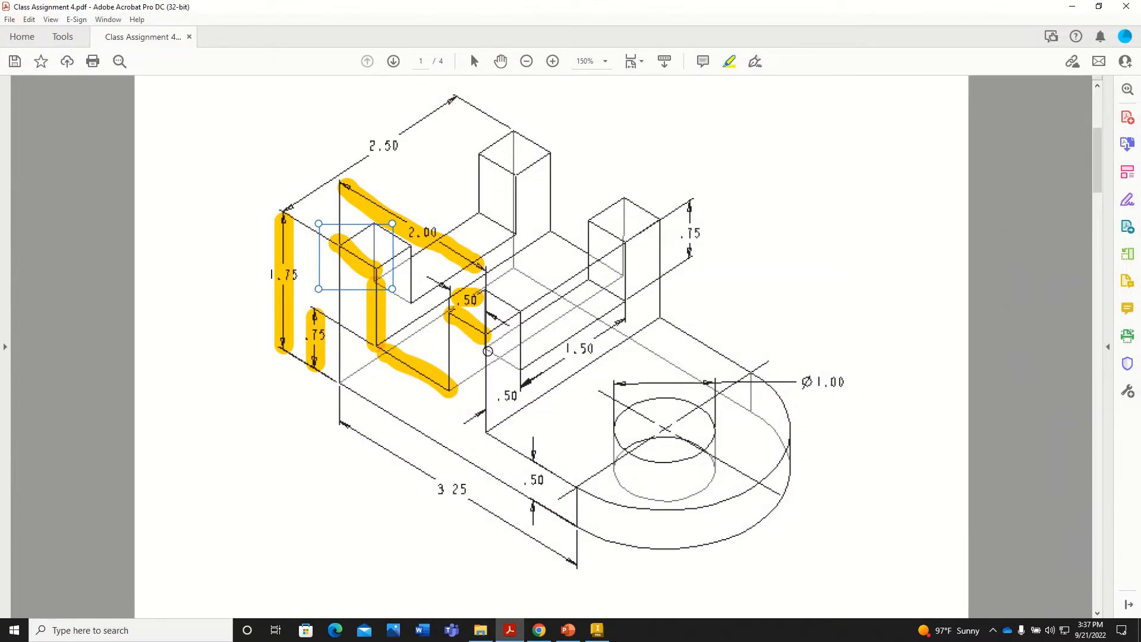
pyautogui.moveTo(487, 352); pyautogui.dragTo(490, 435)
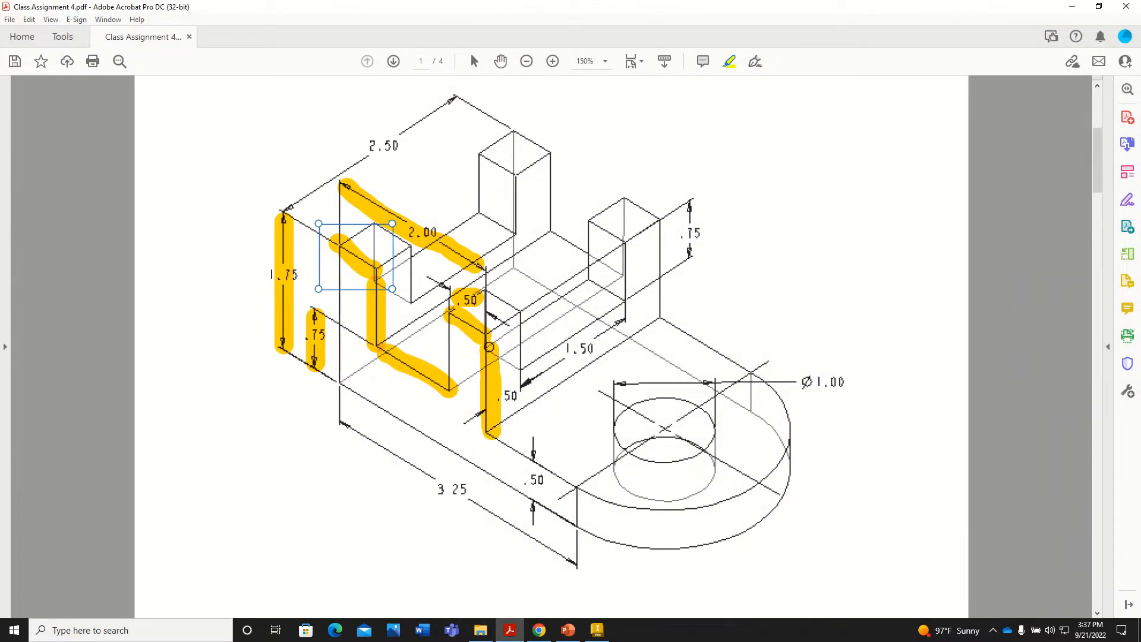
pyautogui.hotkey('ctrl', 'z')
pyautogui.hotkey('ctrl', 'z')
pyautogui.hotkey('ctrl', 'z')
pyautogui.hotkey('ctrl', 'z')
pyautogui.hotkey('ctrl', 'z')
pyautogui.hotkey('ctrl', 'z')
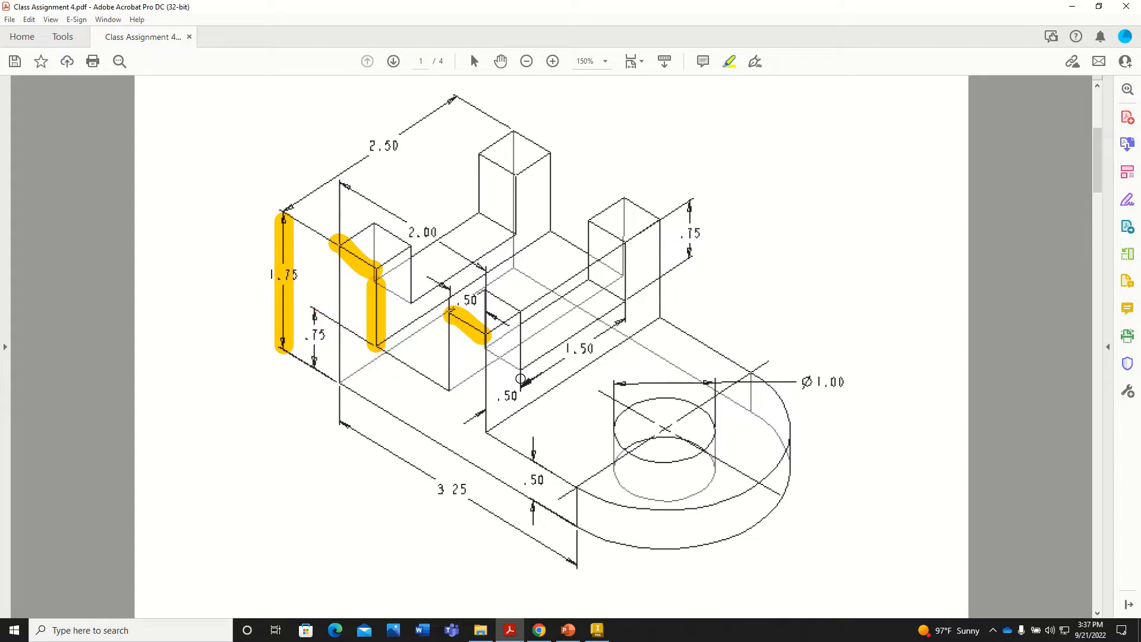
pyautogui.hotkey('ctrl', 'z')
pyautogui.hotkey('ctrl', 'z')
pyautogui.hotkey('ctrl', 'z')
pyautogui.hotkey('ctrl', 'z')
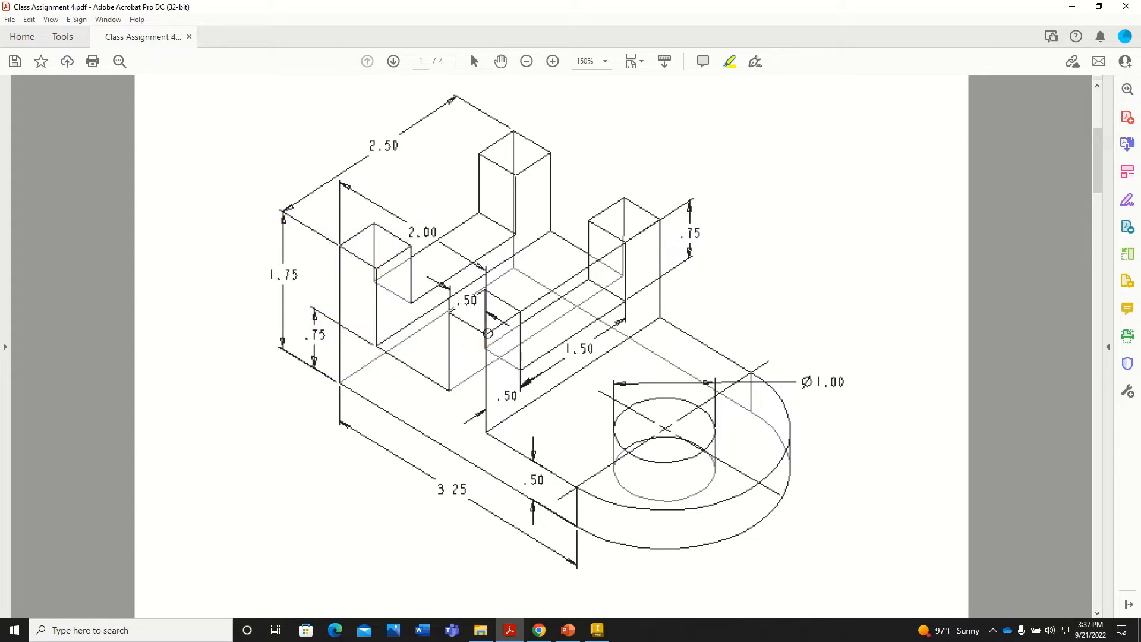
# Highlight the second upright's outer vertical edge and the 1.75 and .50 height dimensions on the drawing
pyautogui.moveTo(487, 334); pyautogui.dragTo(487, 426)
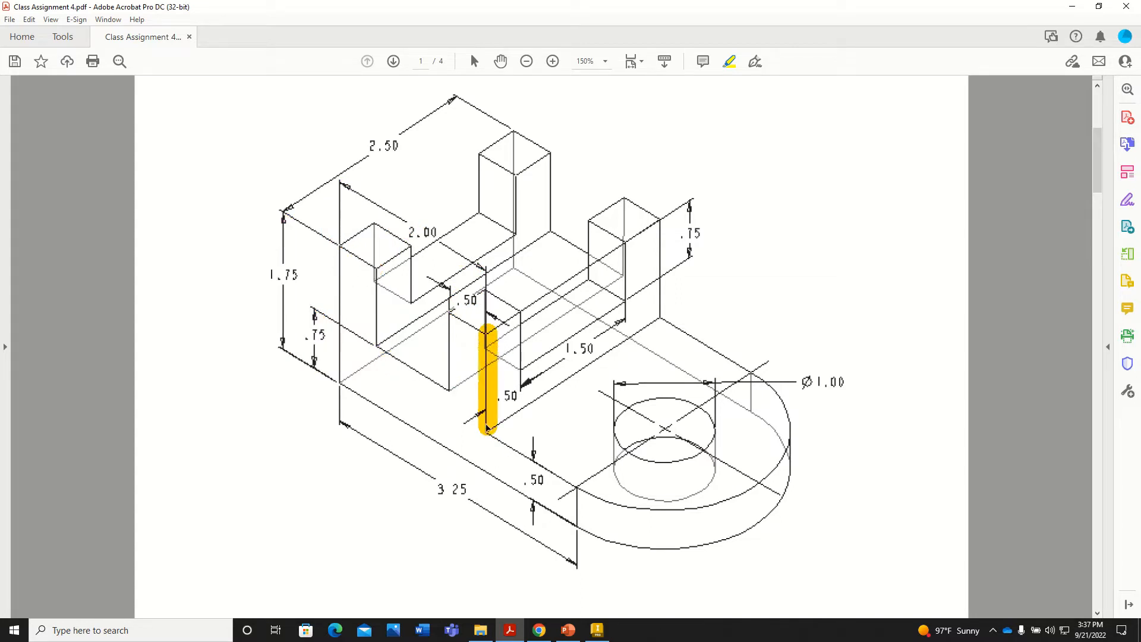
pyautogui.moveTo(282, 218); pyautogui.dragTo(283, 350)
pyautogui.moveTo(531, 467); pyautogui.dragTo(531, 495)
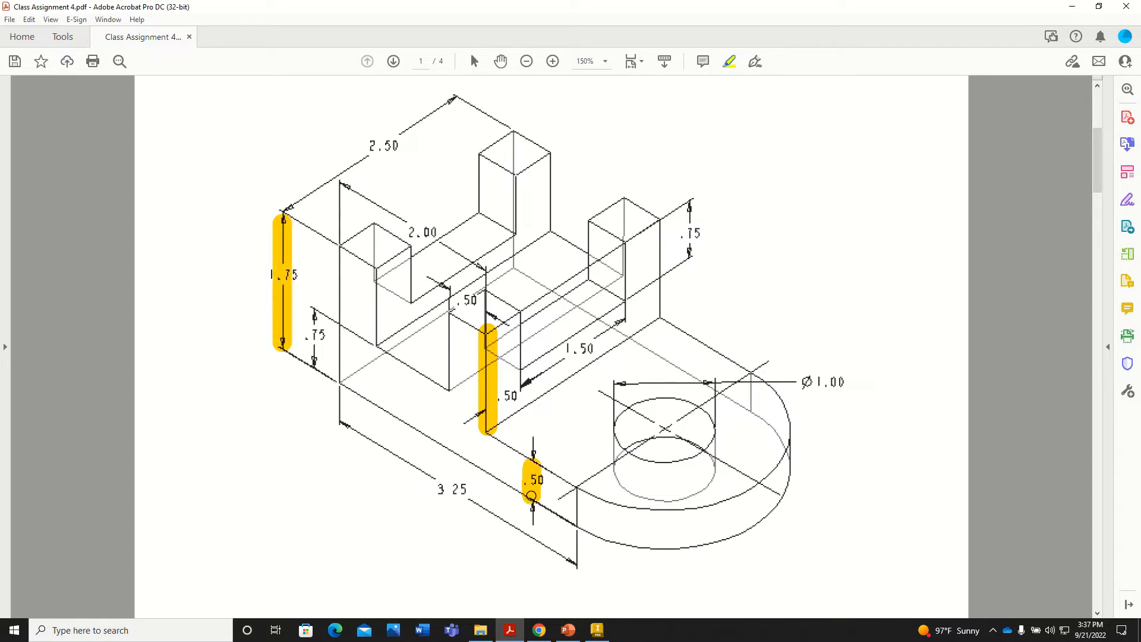
# Switch back to Inventor and draw the upright's outer side 1.75-0.5 in straight down, then close the profile along the base step to the bottom line's end
pyautogui.click(596, 629)
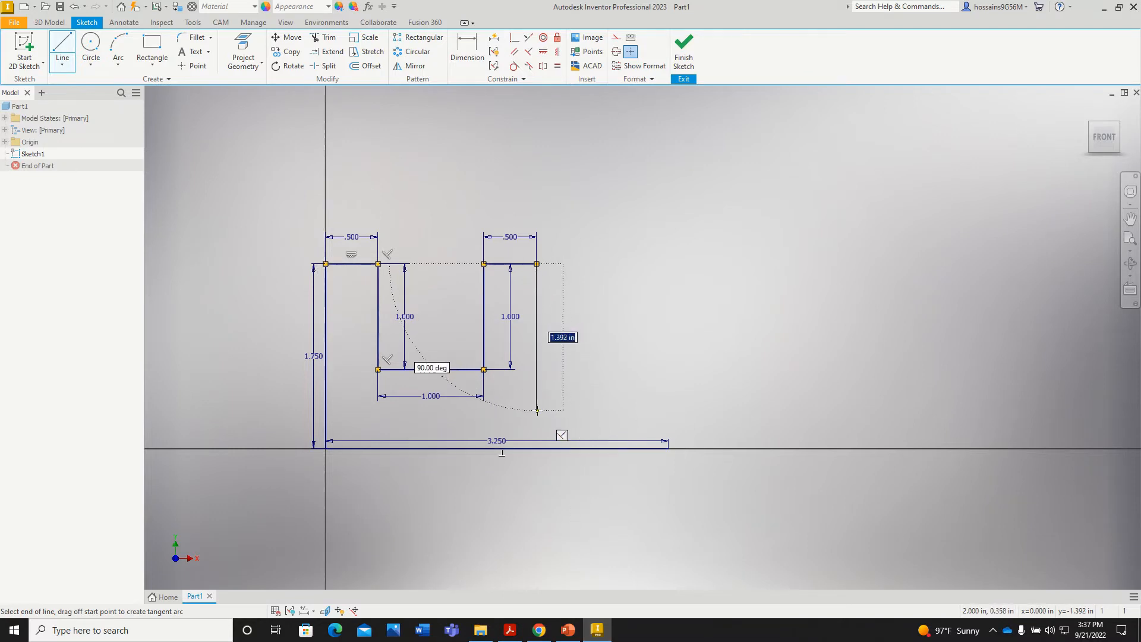
pyautogui.write('1.75-0.5')
pyautogui.press('Return')
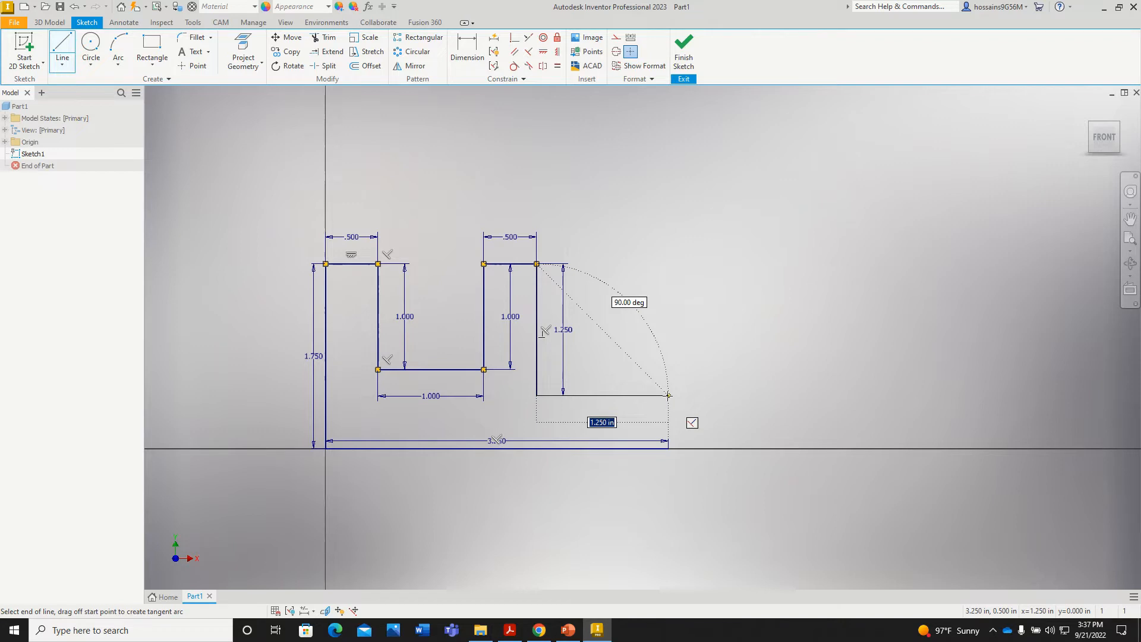
pyautogui.click(668, 395)
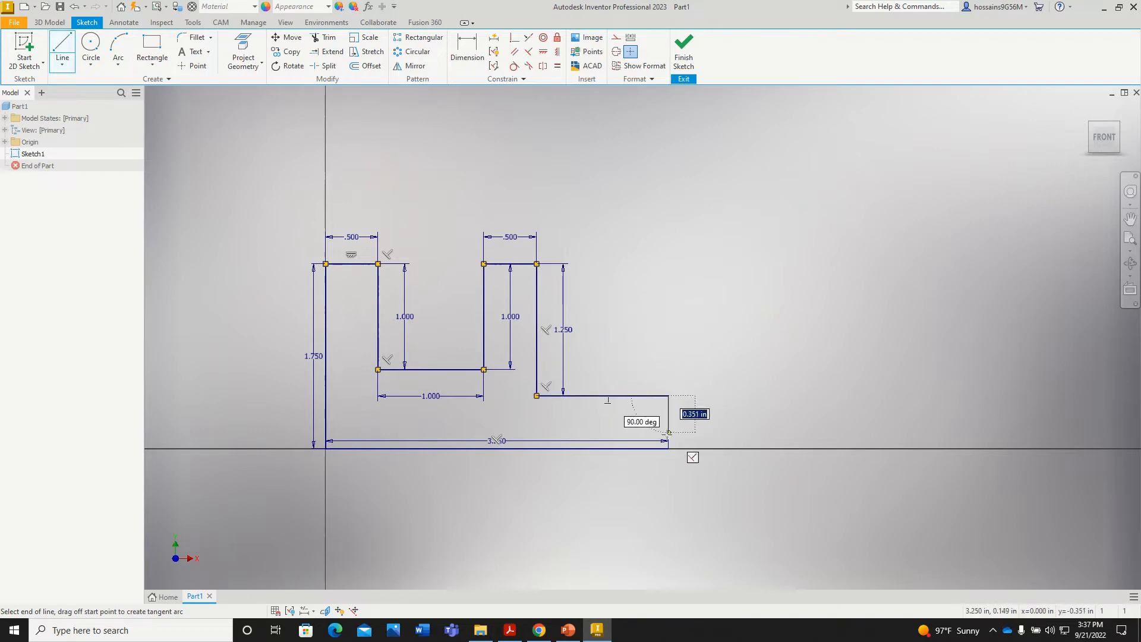
pyautogui.click(668, 448)
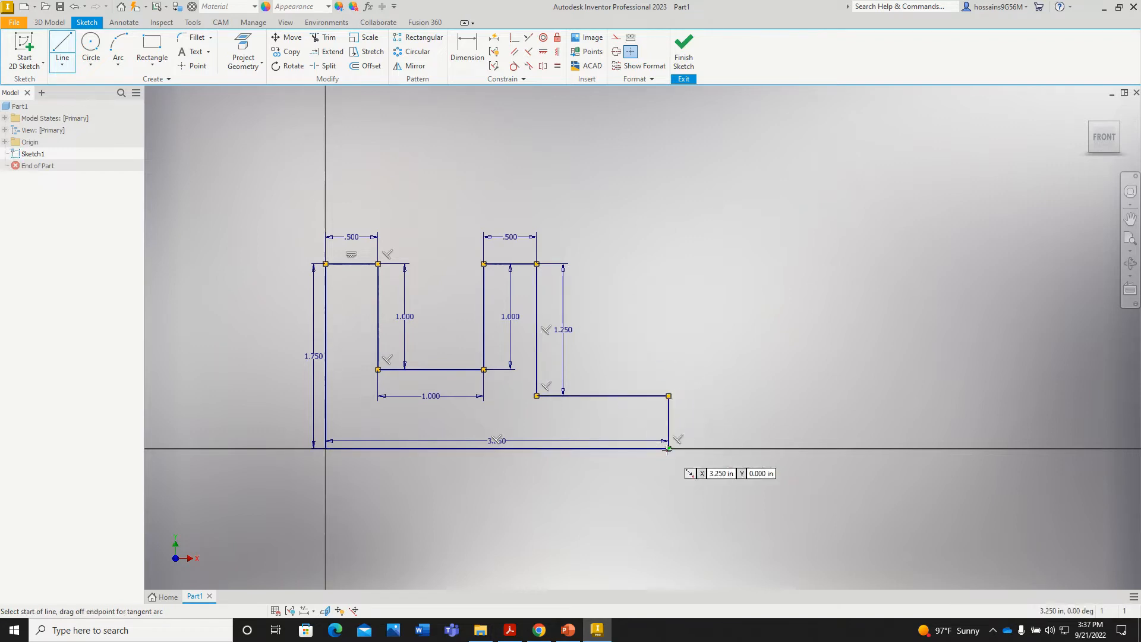
# Add a driven length dimension to the base step's top edge and finish the sketch
pyautogui.click(467, 51)
pyautogui.click(612, 397)
pyautogui.click(674, 412)
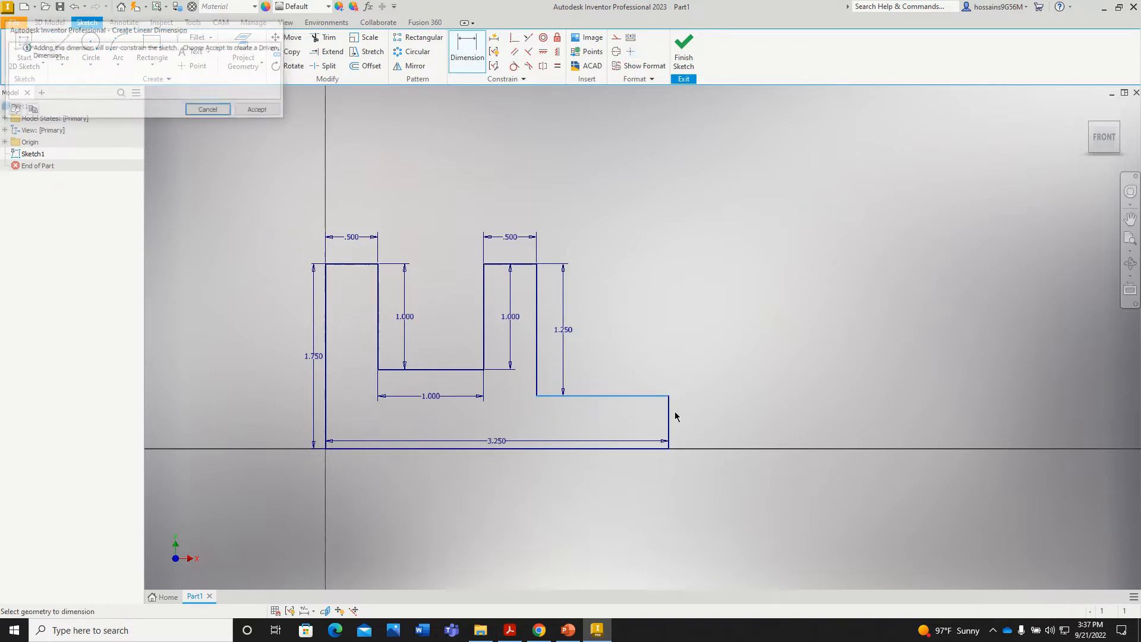
pyautogui.click(260, 111)
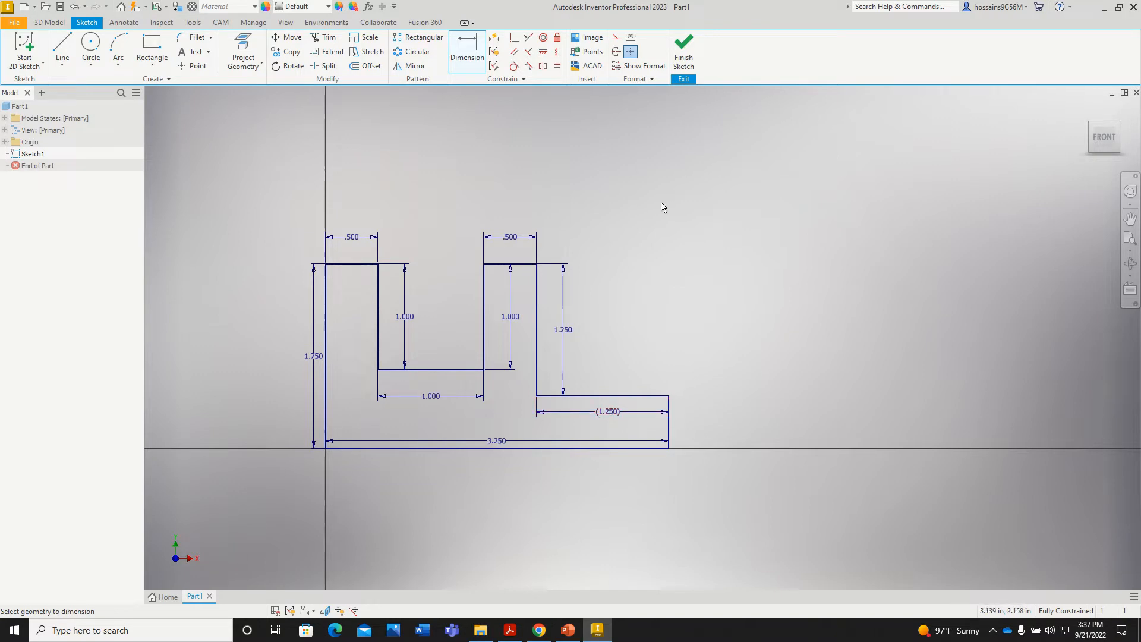
pyautogui.click(683, 48)
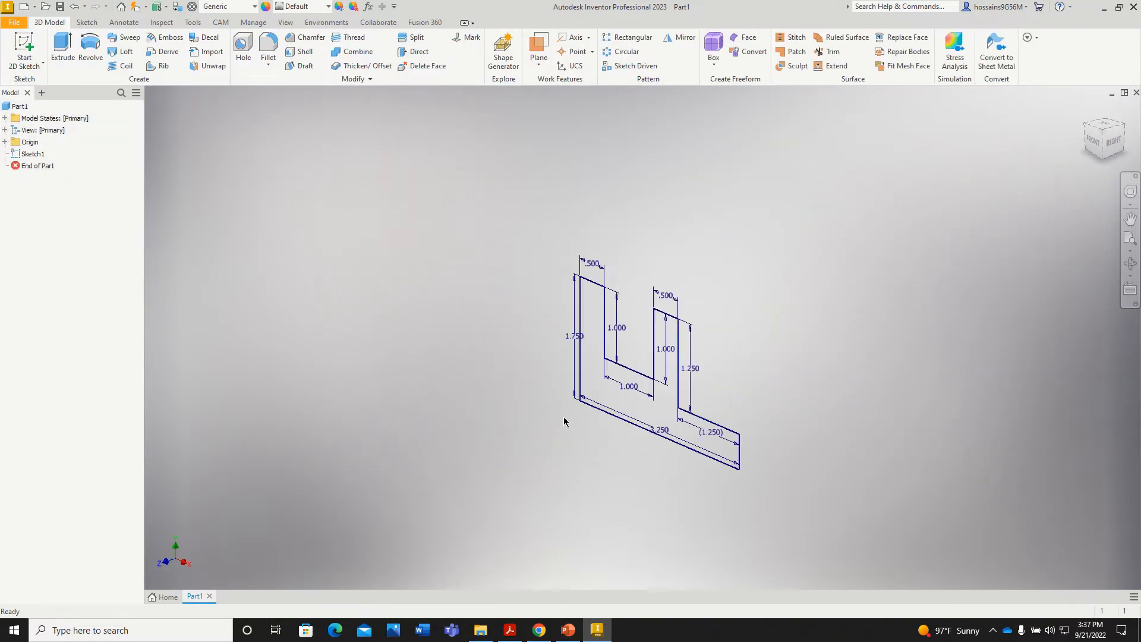
# Switch to the assignment PDF and highlight the centerline across the rounded end and the 2.50 depth dimension
pyautogui.click(595, 631)
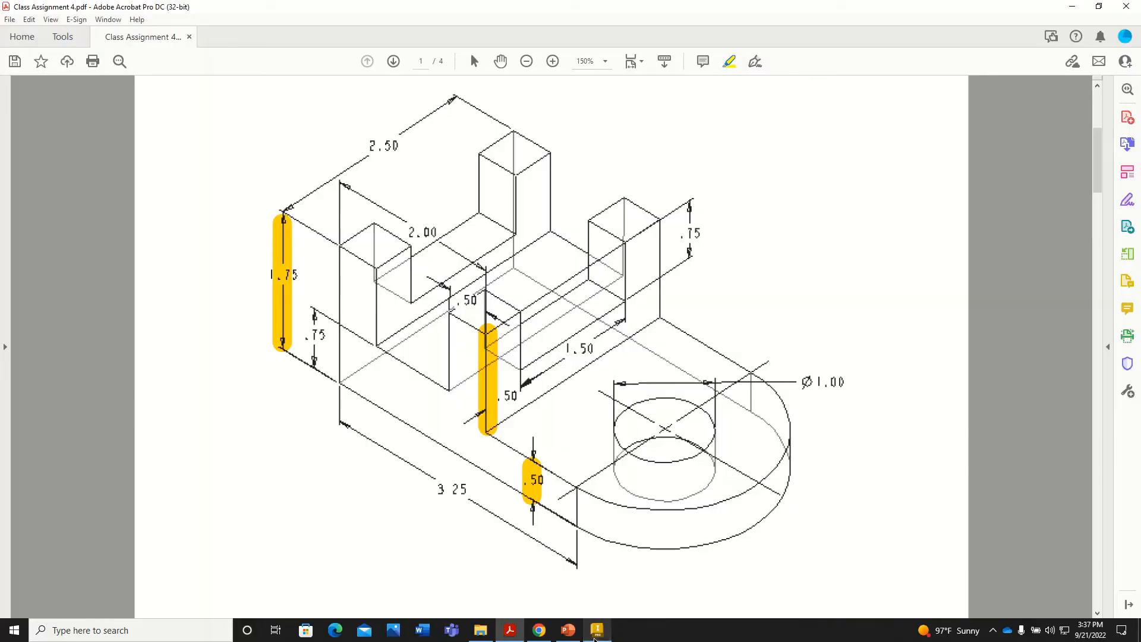
pyautogui.moveTo(562, 493)
pyautogui.mouseDown()
pyautogui.moveTo(750, 375)
pyautogui.moveTo(584, 475)
pyautogui.mouseUp()
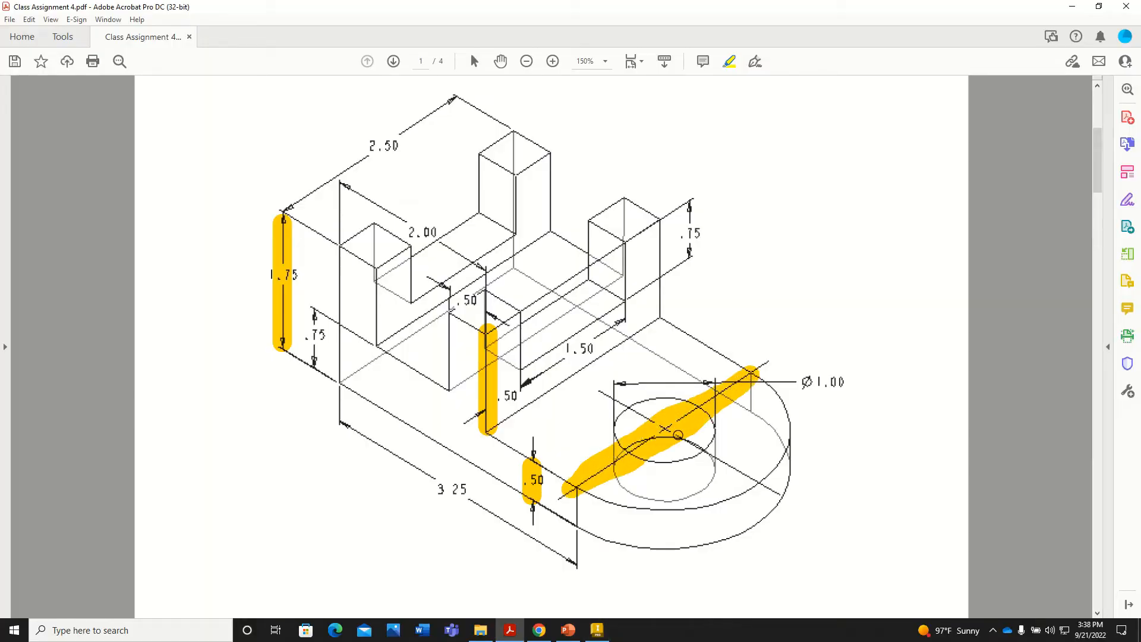
pyautogui.moveTo(677, 435); pyautogui.dragTo(746, 378)
pyautogui.moveTo(377, 146)
pyautogui.mouseDown()
pyautogui.moveTo(397, 150)
pyautogui.moveTo(367, 145)
pyautogui.moveTo(395, 148)
pyautogui.moveTo(371, 126)
pyautogui.mouseUp()
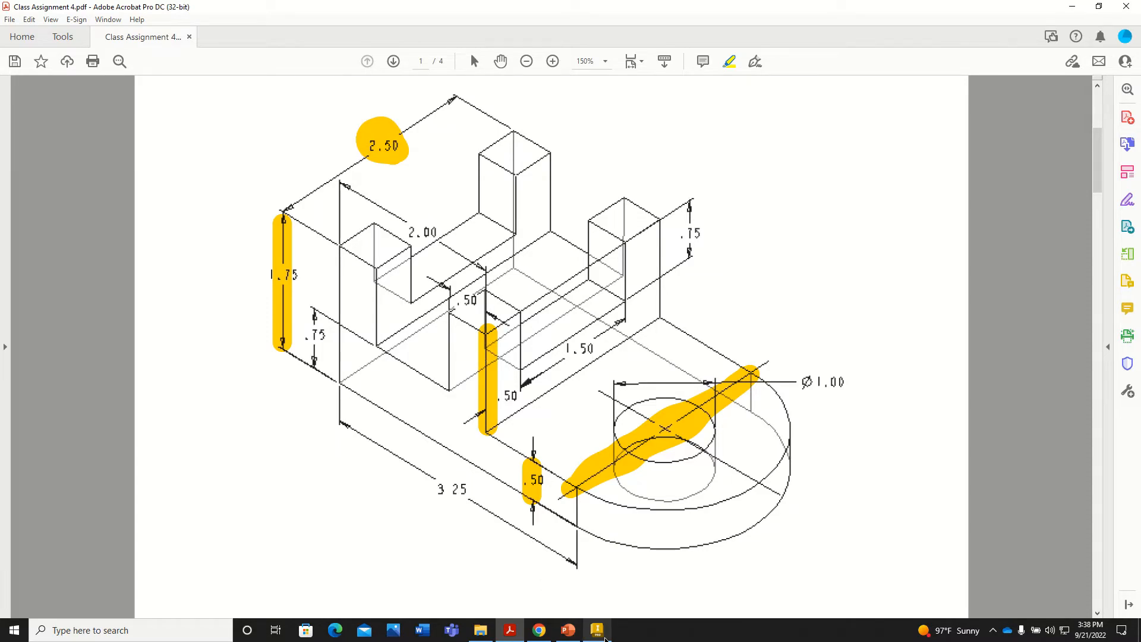
# Switch back to Inventor and extrude the profile 2.5 in toward the back using the flipped direction
pyautogui.click(596, 629)
pyautogui.click(63, 48)
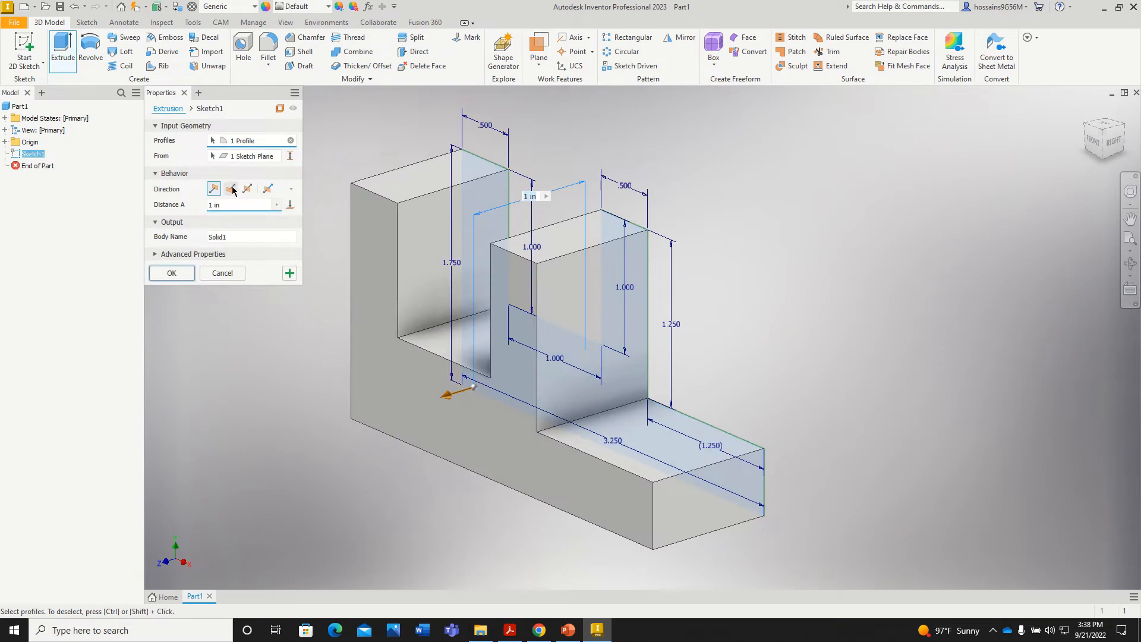
pyautogui.click(231, 189)
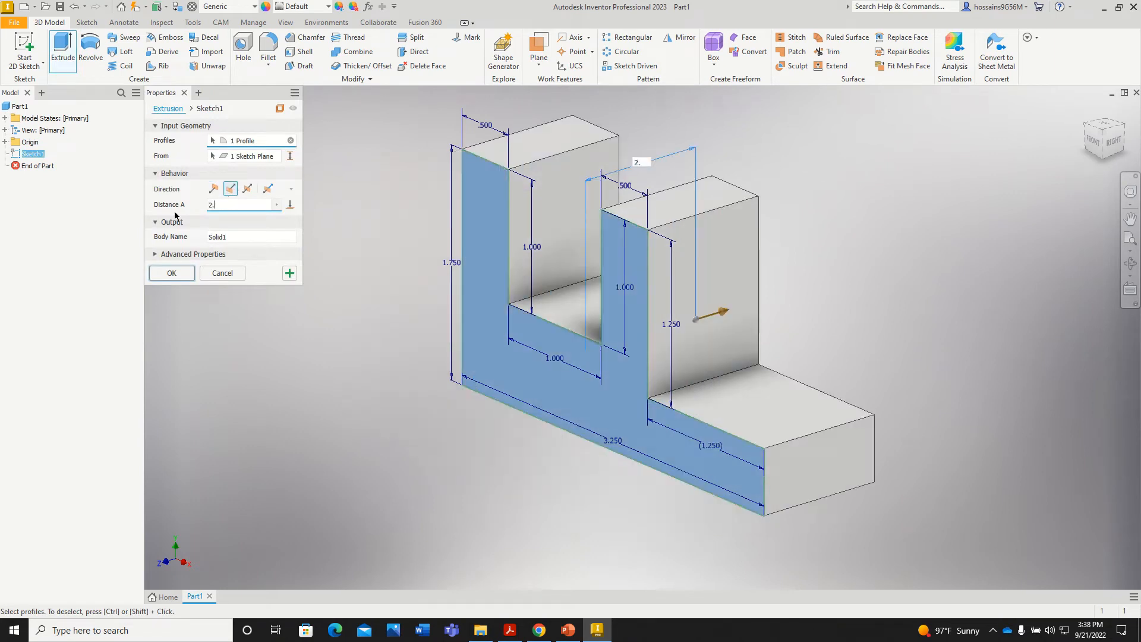
pyautogui.press('Return')
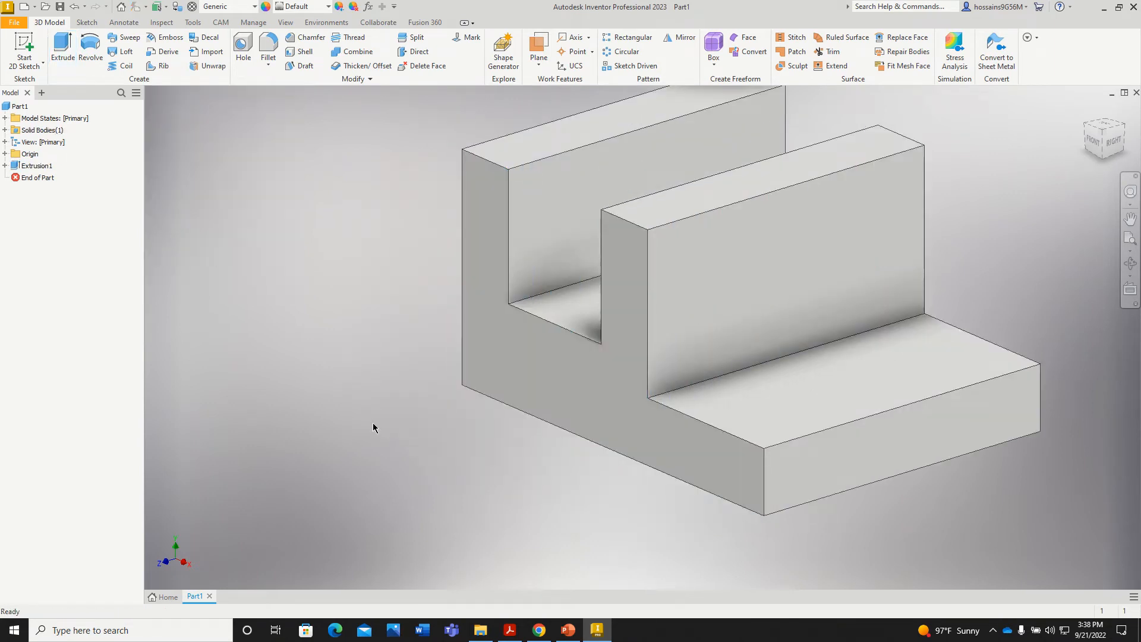
# Switch to the assignment PDF and undo the highlights on the drawing
pyautogui.click(510, 630)
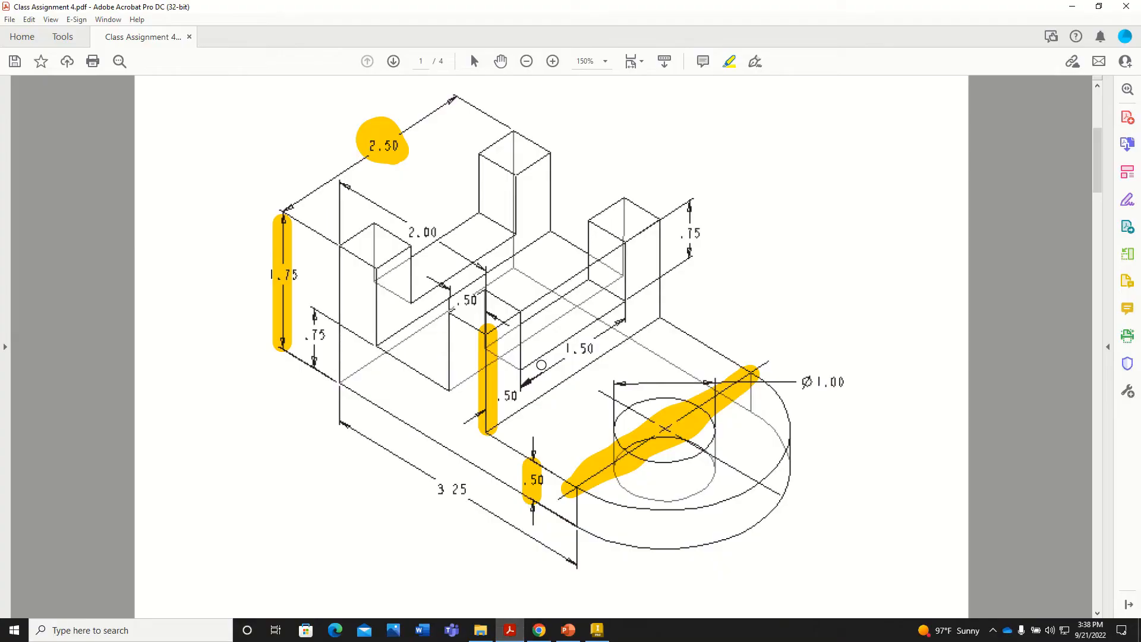
pyautogui.hotkey('ctrl', 'z')
pyautogui.hotkey('ctrl', 'z')
pyautogui.hotkey('ctrl', 'z')
pyautogui.hotkey('ctrl', 'z')
pyautogui.hotkey('ctrl', 'z')
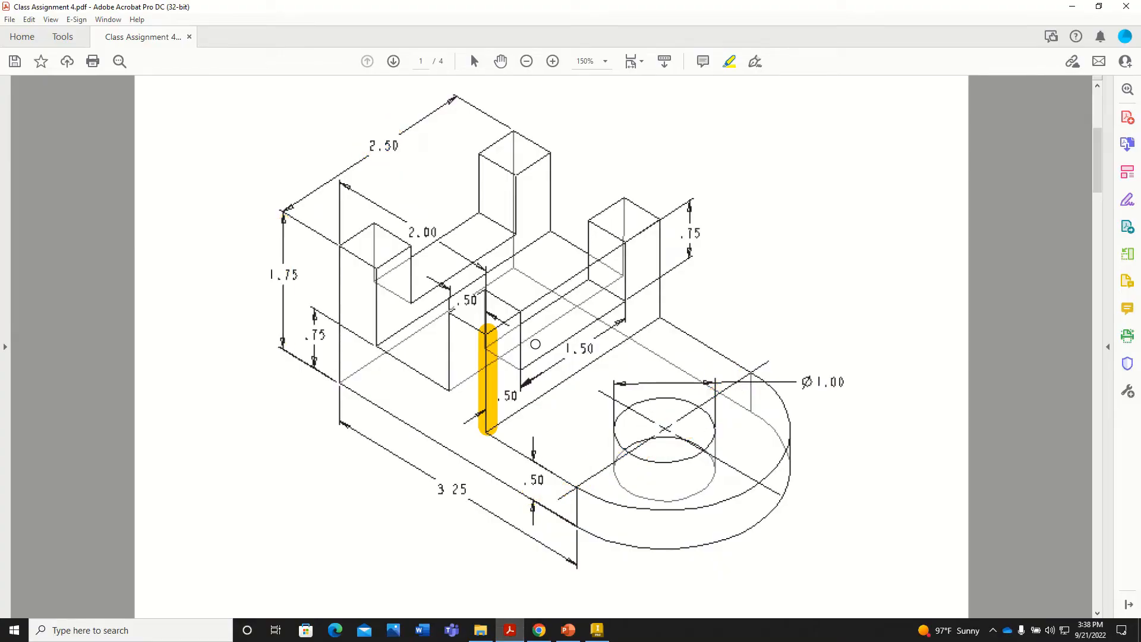
# Highlight the rectangular cutout's outline on the second upright and its .75 height dimension
pyautogui.moveTo(523, 315)
pyautogui.mouseDown()
pyautogui.moveTo(524, 370)
pyautogui.moveTo(617, 315)
pyautogui.moveTo(621, 252)
pyautogui.moveTo(523, 304)
pyautogui.mouseUp()
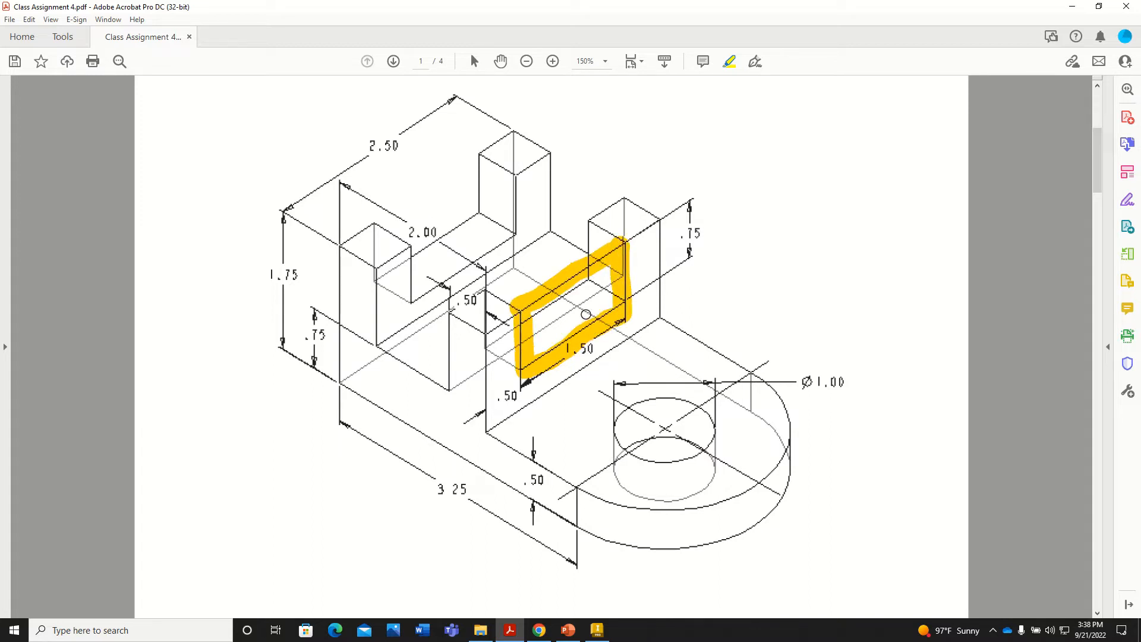
pyautogui.moveTo(583, 308)
pyautogui.mouseDown()
pyautogui.moveTo(427, 210)
pyautogui.moveTo(413, 255)
pyautogui.moveTo(472, 178)
pyautogui.moveTo(451, 214)
pyautogui.moveTo(466, 236)
pyautogui.moveTo(600, 306)
pyautogui.moveTo(574, 284)
pyautogui.moveTo(580, 313)
pyautogui.moveTo(521, 357)
pyautogui.moveTo(566, 357)
pyautogui.moveTo(628, 316)
pyautogui.moveTo(624, 253)
pyautogui.moveTo(516, 310)
pyautogui.mouseUp()
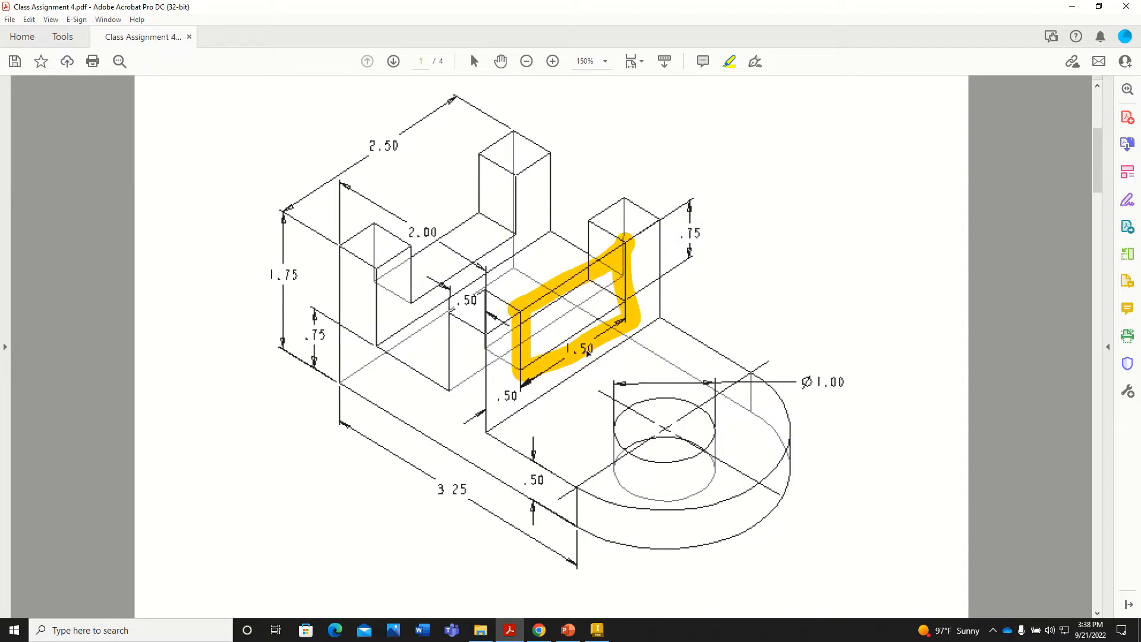
pyautogui.moveTo(695, 222)
pyautogui.mouseDown()
pyautogui.moveTo(677, 233)
pyautogui.moveTo(699, 230)
pyautogui.mouseUp()
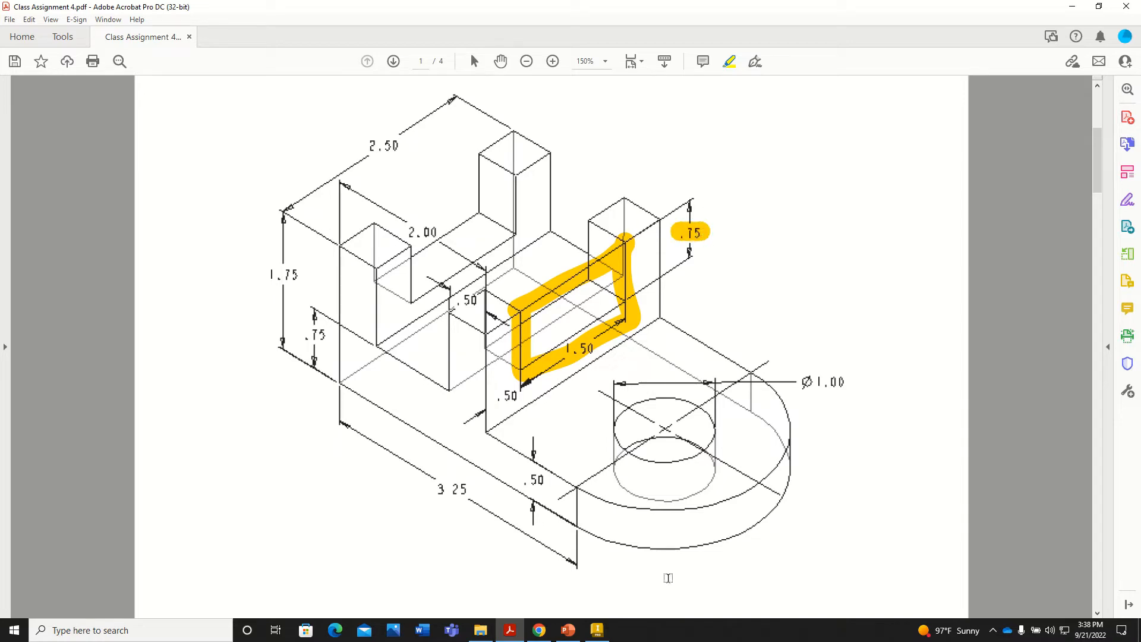
# Switch back to Inventor and sketch a rectangle about 1.77 by 0.86 in on the second upright's outer face, starting from its top edge
pyautogui.click(596, 630)
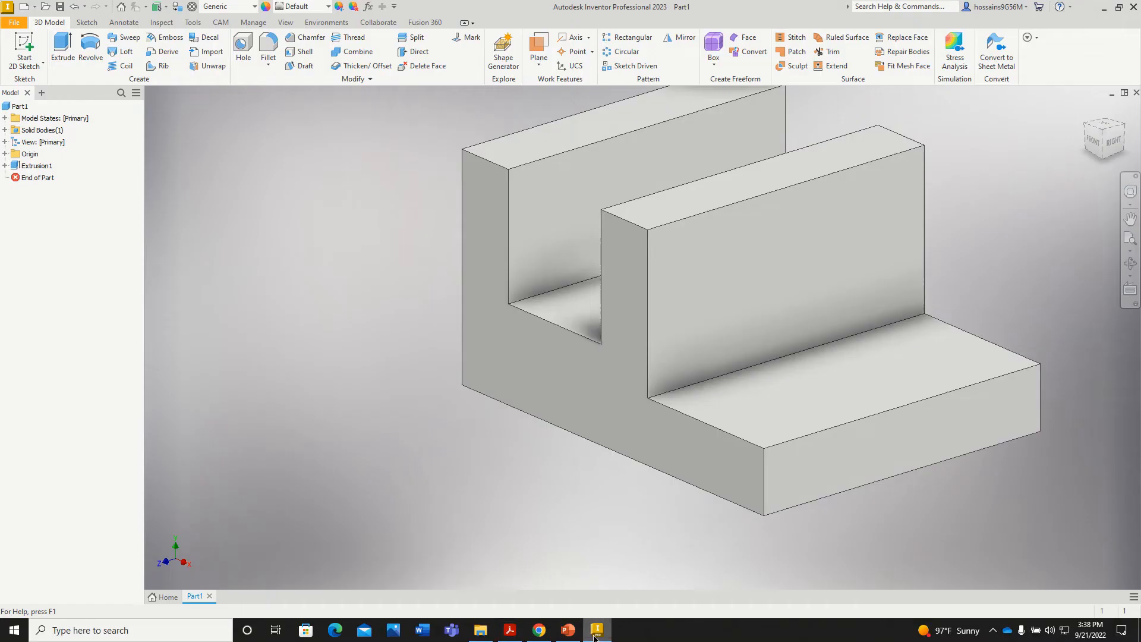
pyautogui.click(756, 256)
pyautogui.click(23, 42)
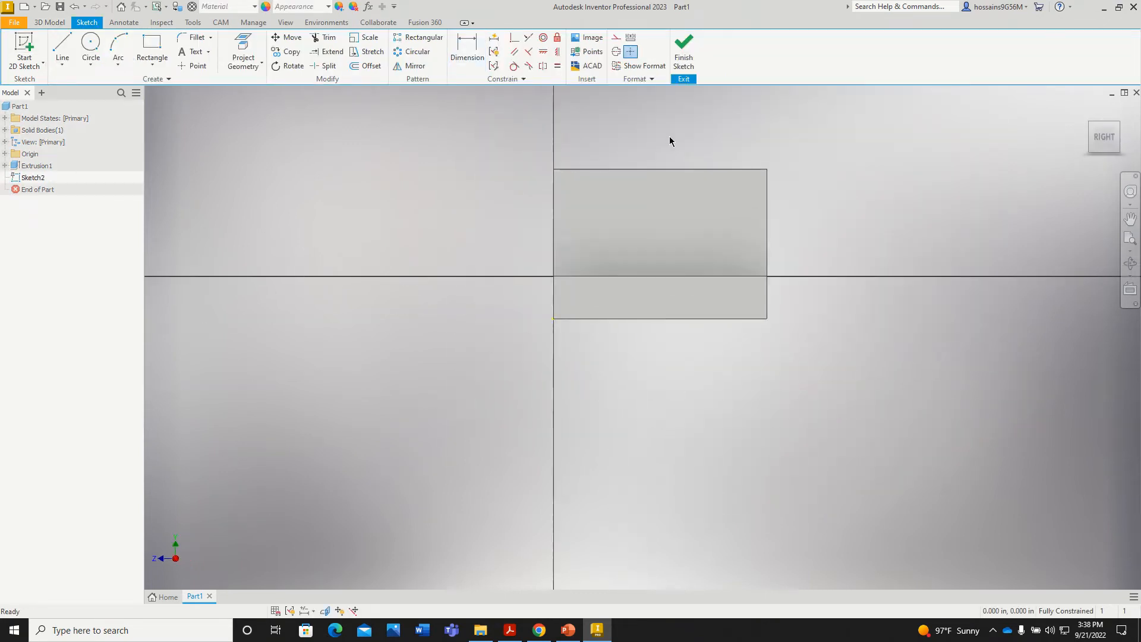
pyautogui.scroll(3, 669, 140)
pyautogui.click(152, 45)
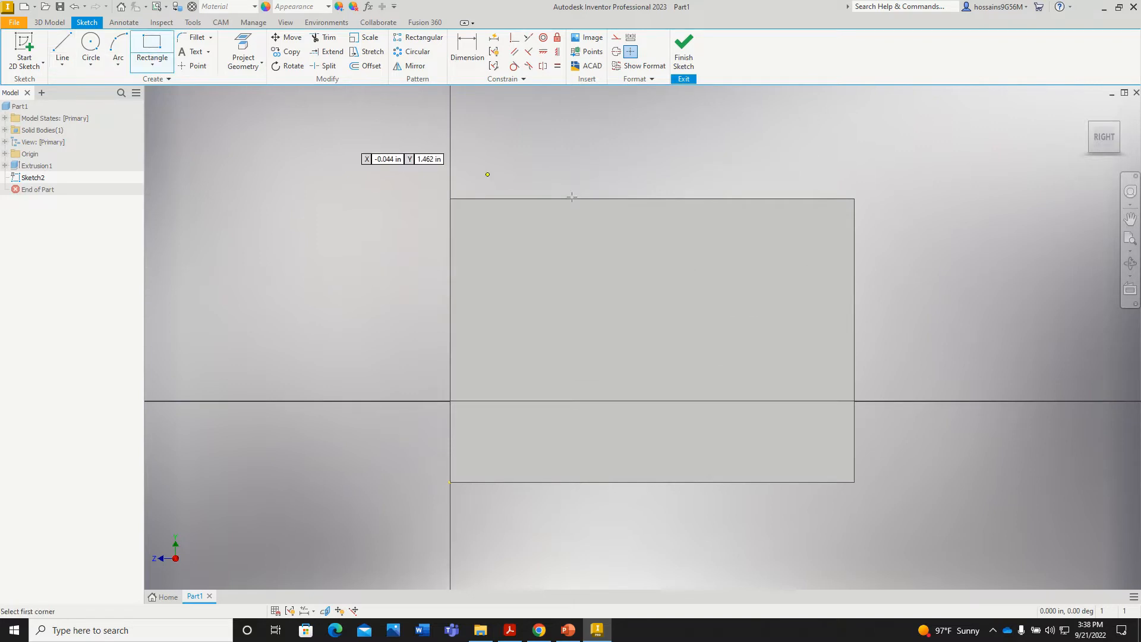
pyautogui.click(498, 199)
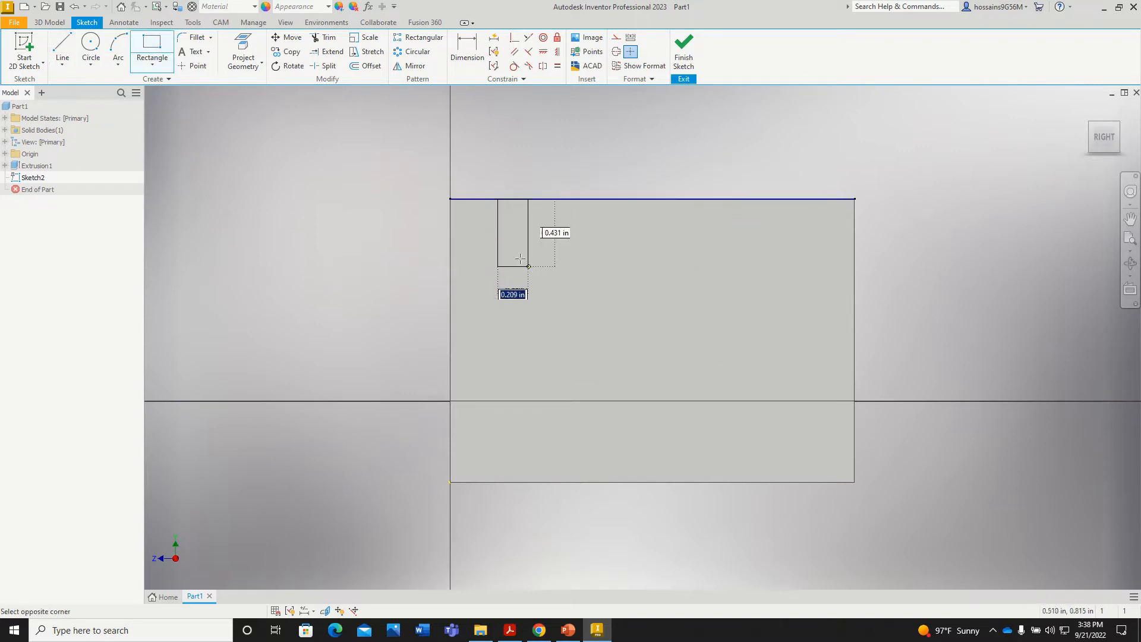
pyautogui.click(784, 337)
# Check the cutout's width in the assignment PDF and dimension the rectangle's bottom edge to 1.50 in
pyautogui.press('d')
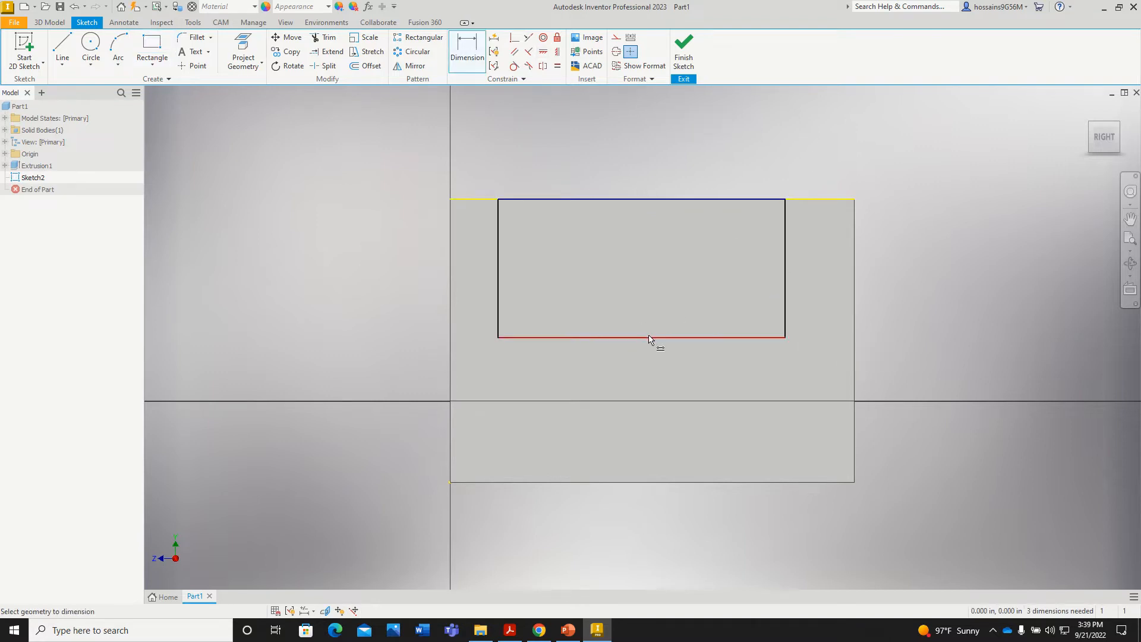
pyautogui.click(656, 337)
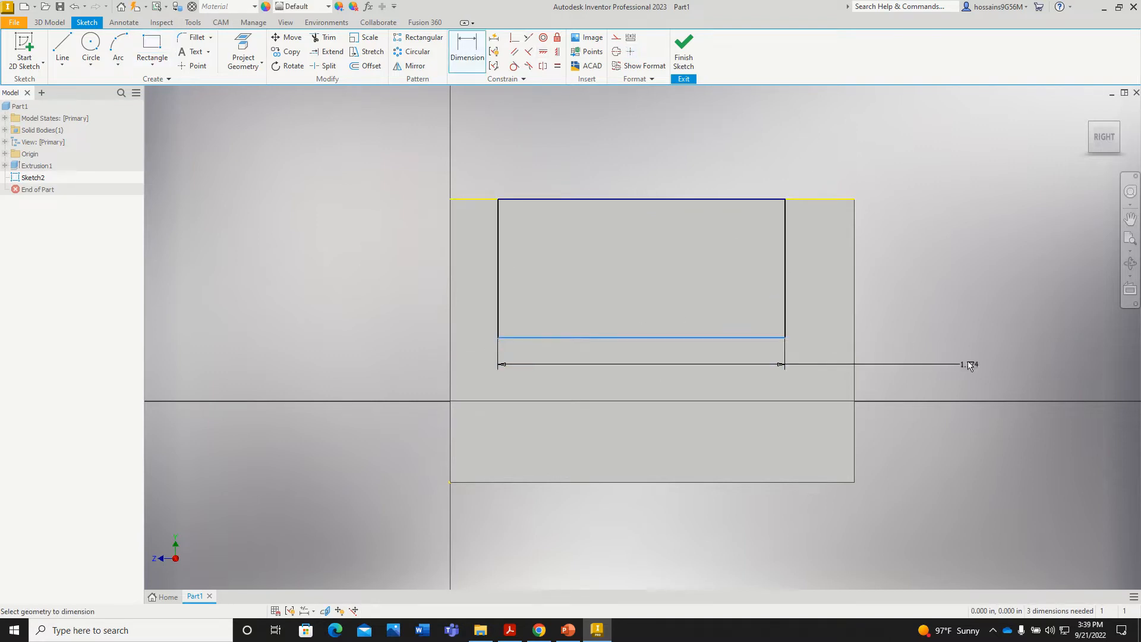
pyautogui.click(967, 348)
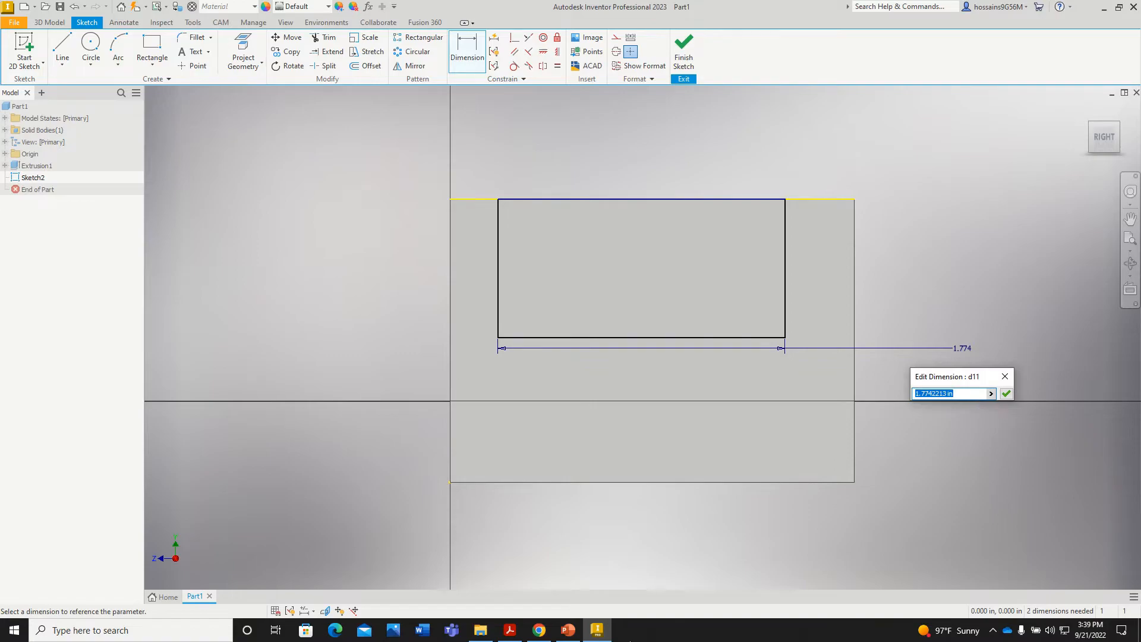
pyautogui.click(510, 629)
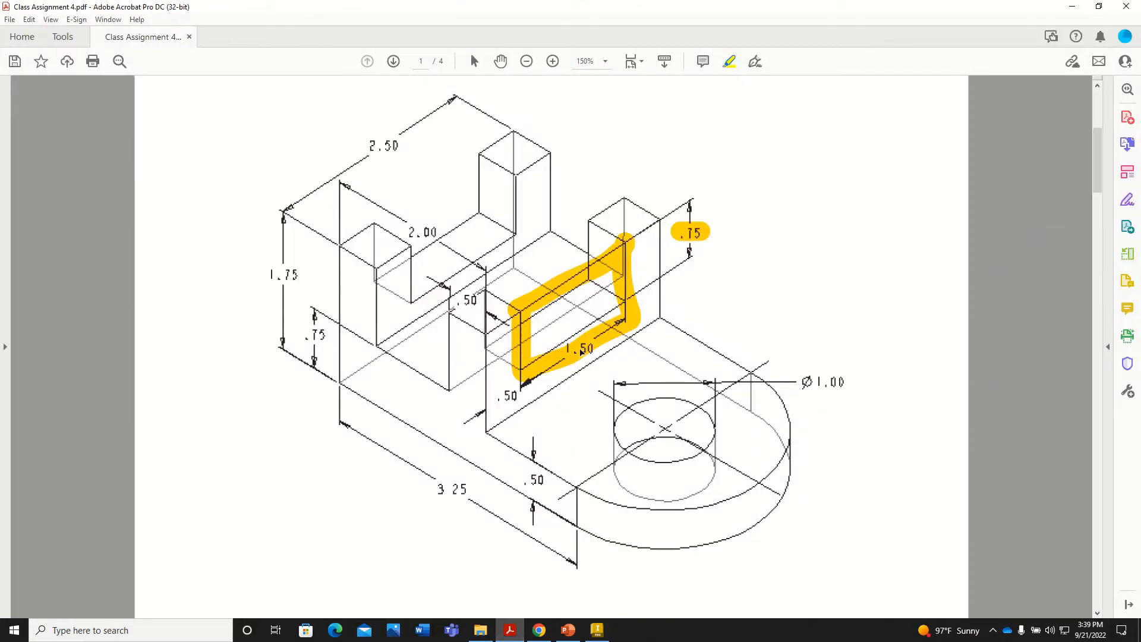
pyautogui.click(514, 629)
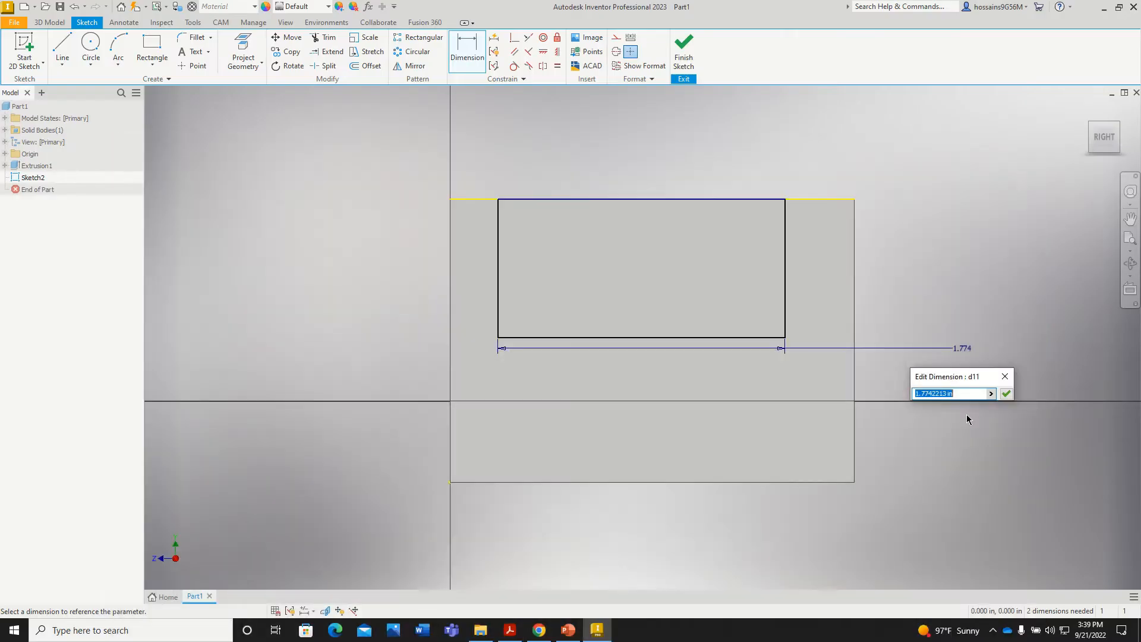
pyautogui.write('1.50')
pyautogui.press('Return')
# Dimension the rectangle's height to 0.75 in and its distance from the face's front vertical edge to 0.5 in
pyautogui.click(742, 256)
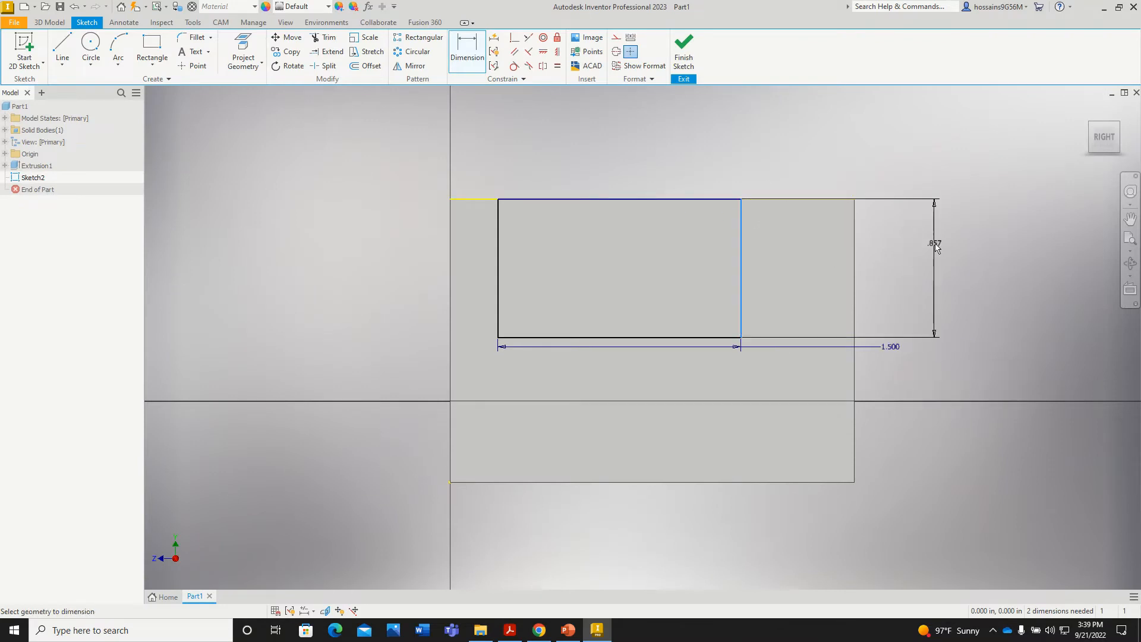
pyautogui.click(934, 246)
pyautogui.write('0.75')
pyautogui.press('Return')
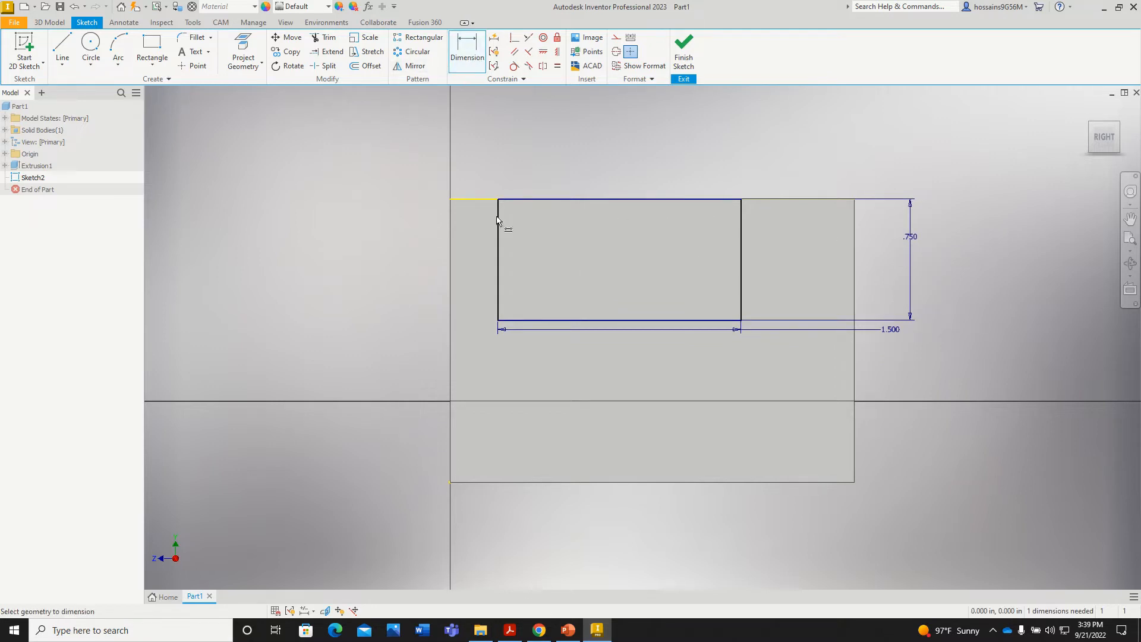
pyautogui.click(450, 255)
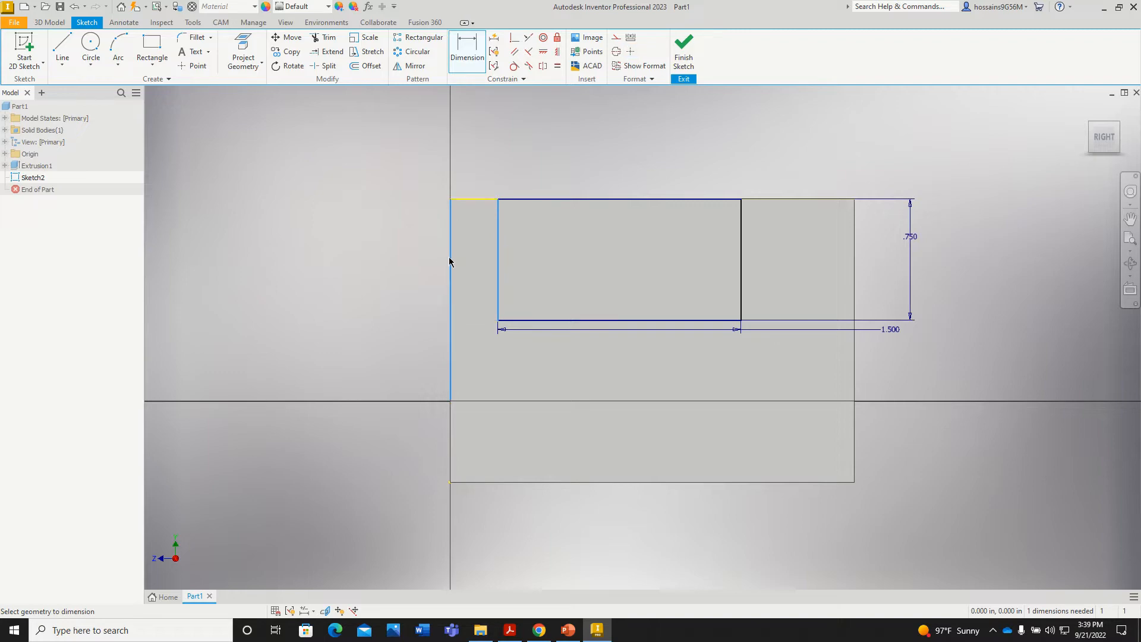
pyautogui.click(474, 162)
pyautogui.write('0')
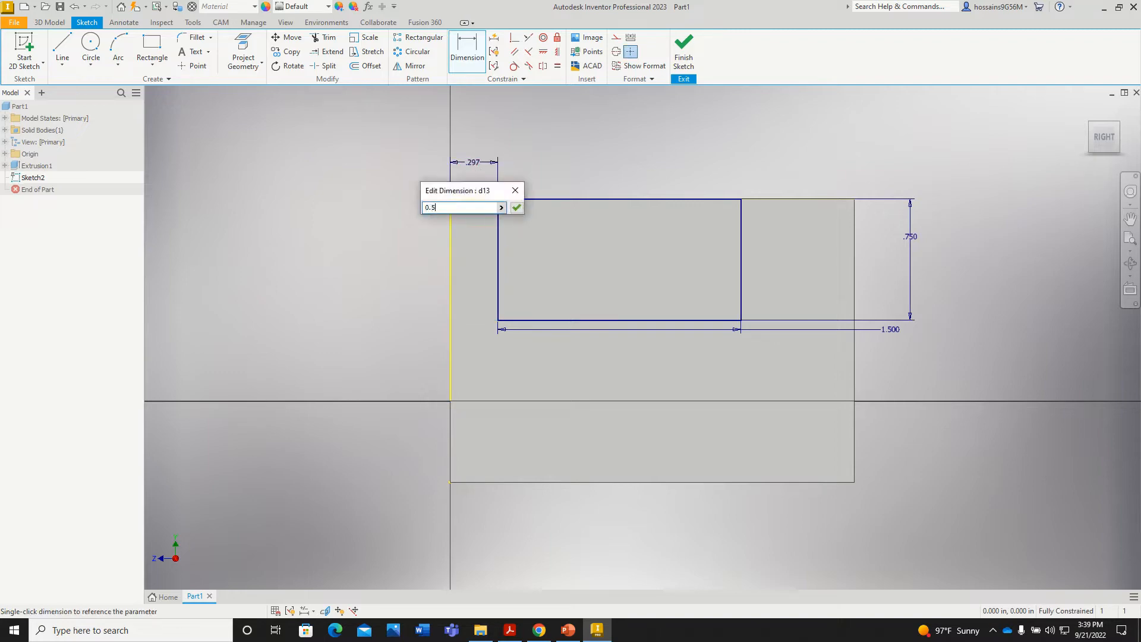
pyautogui.write('.5')
pyautogui.press('Return')
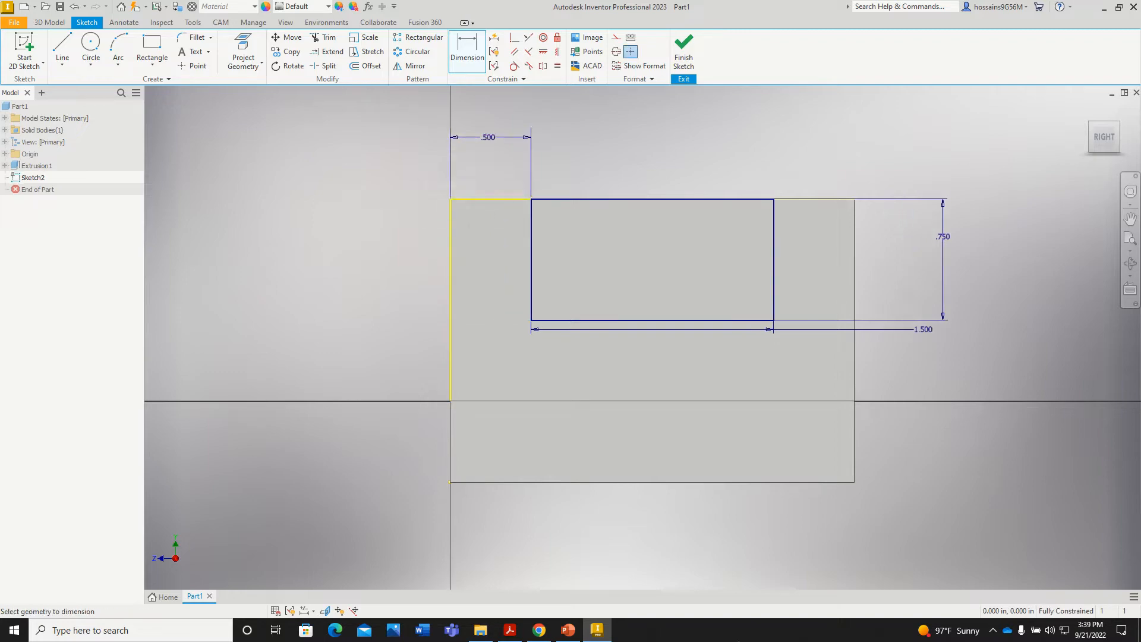
# Switch to the assignment PDF, try highlighting the 2.50 dimension and its edge, and undo all the highlights on the drawing
pyautogui.click(509, 630)
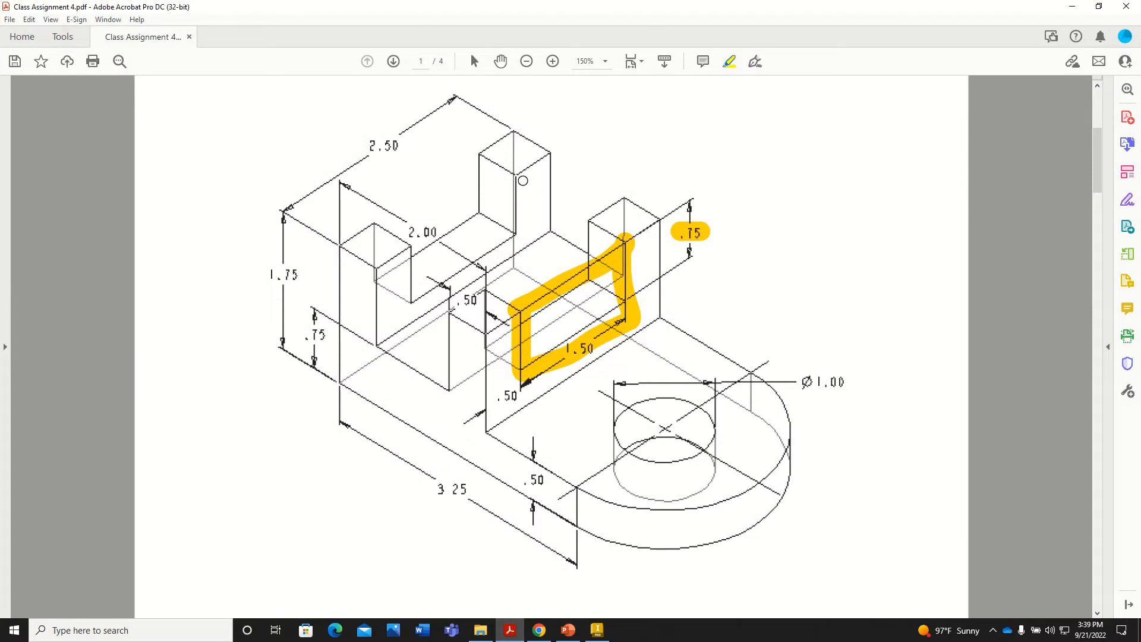
pyautogui.moveTo(341, 243); pyautogui.dragTo(515, 133)
pyautogui.moveTo(374, 155); pyautogui.dragTo(419, 148)
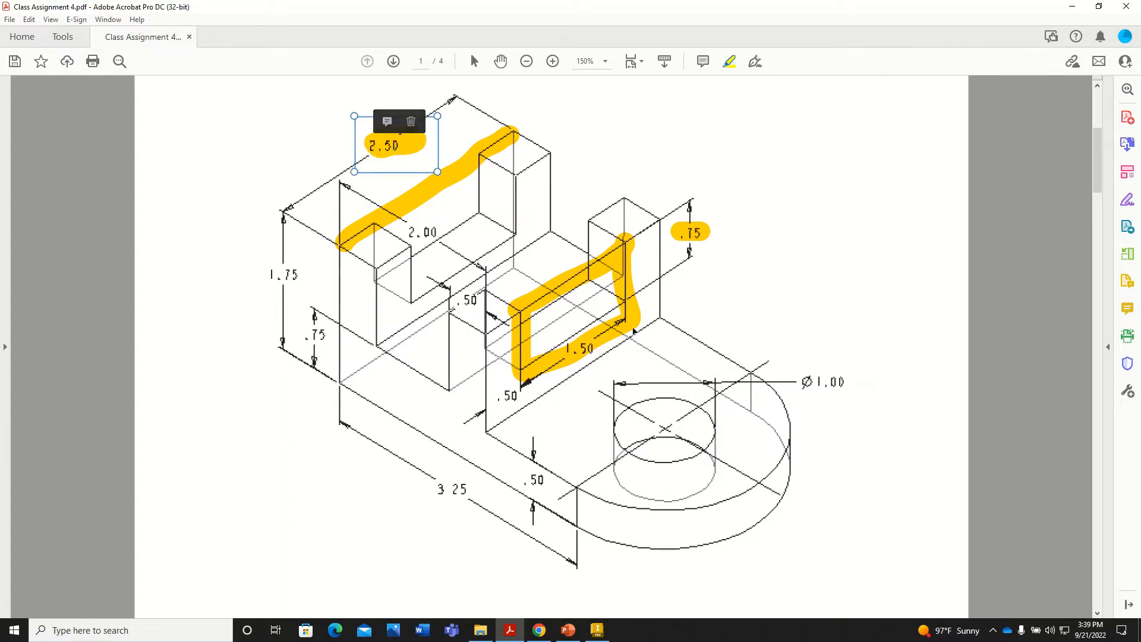
pyautogui.hotkey('ctrl', 'z')
pyautogui.hotkey('ctrl', 'z')
pyautogui.hotkey('ctrl', 'z')
pyautogui.hotkey('ctrl', 'z')
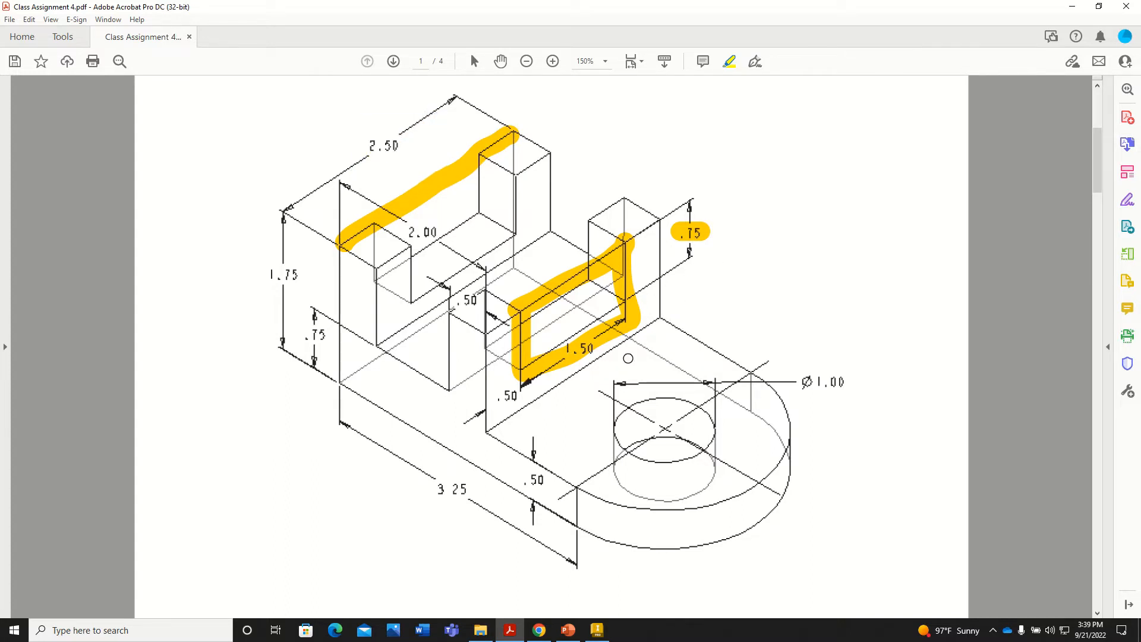
# Highlight the 1.50 and 2.50 dimensions and the outer top edges of the rear upright's two posts
pyautogui.moveTo(569, 349); pyautogui.dragTo(591, 349)
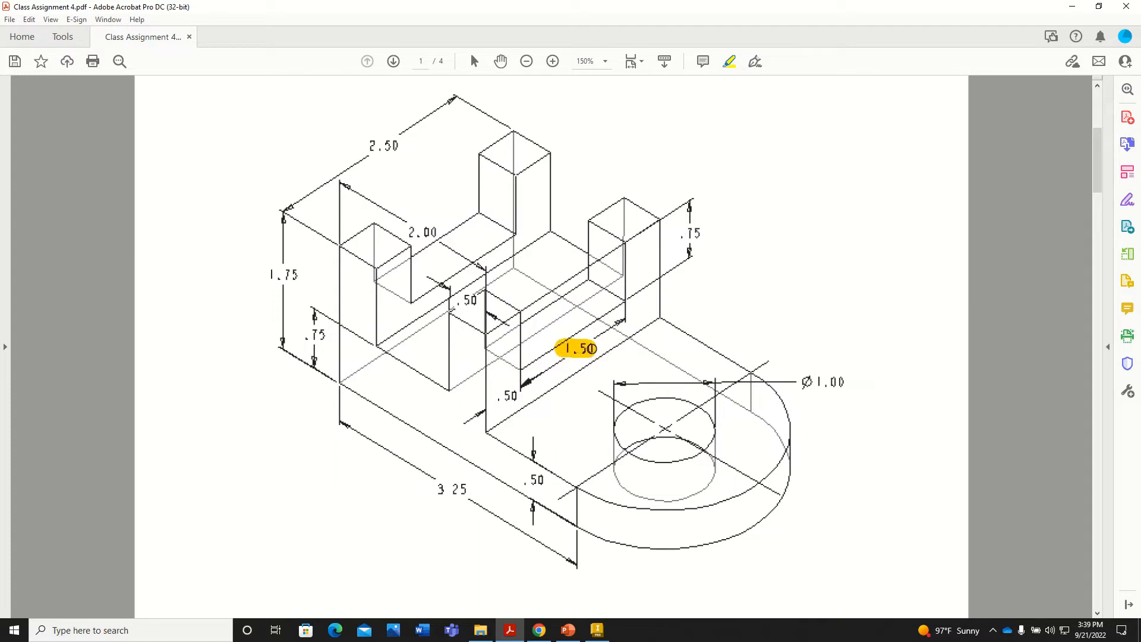
pyautogui.moveTo(360, 145); pyautogui.dragTo(404, 145)
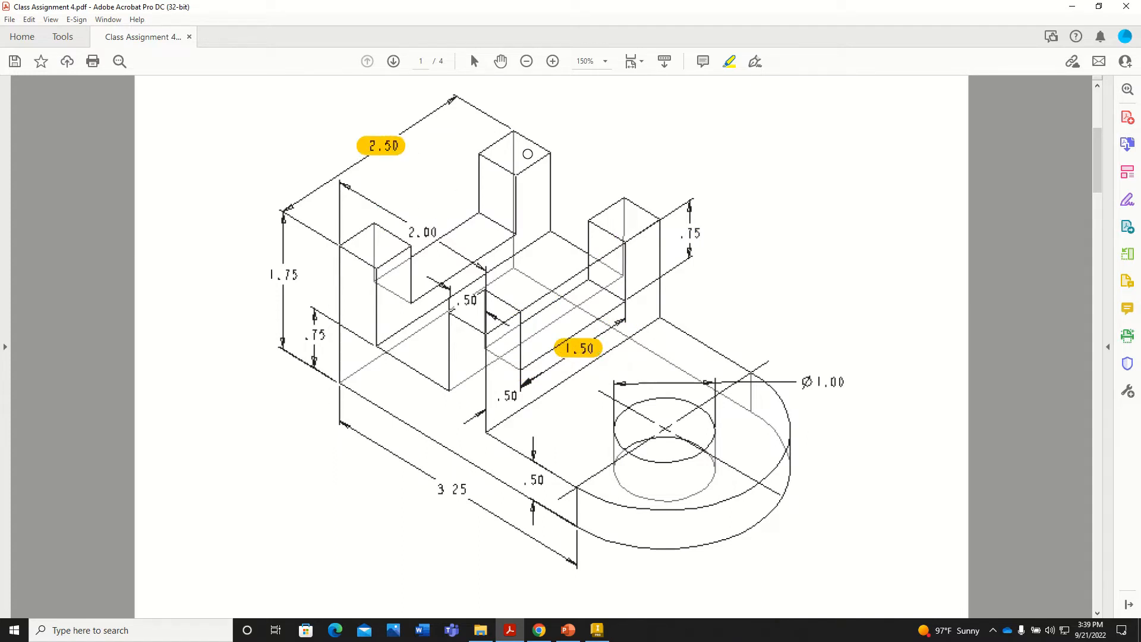
pyautogui.moveTo(483, 154); pyautogui.dragTo(515, 133)
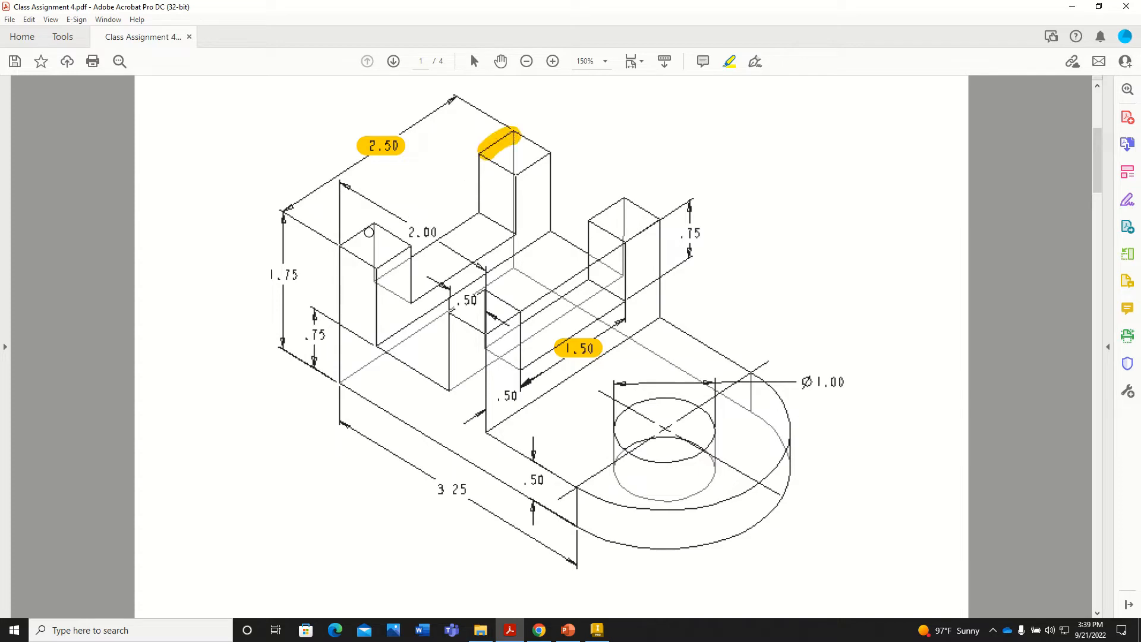
pyautogui.moveTo(346, 242); pyautogui.dragTo(375, 225)
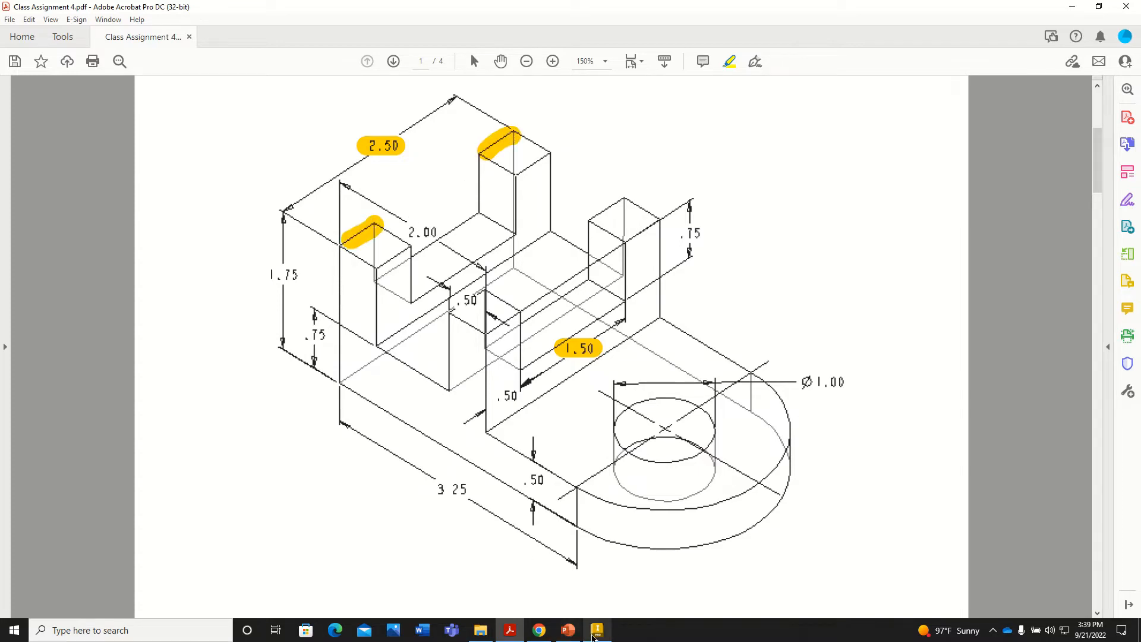
# Switch back to Inventor, accept the rectangle's 0.5 in offset dimension and finish the cutout sketch
pyautogui.click(596, 630)
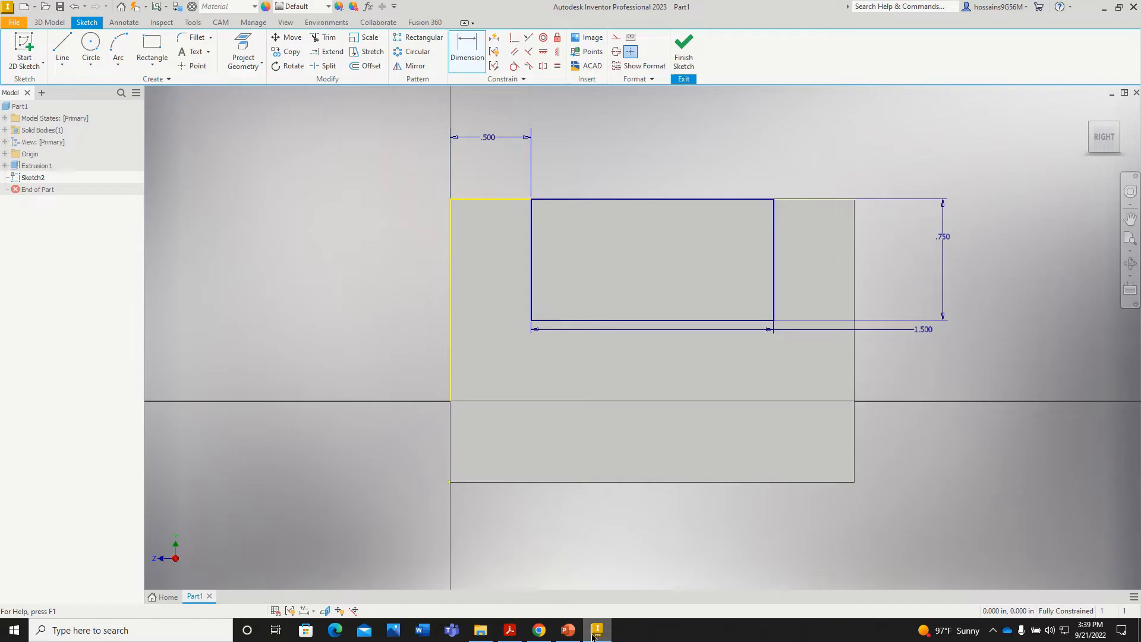
pyautogui.doubleClick(485, 138)
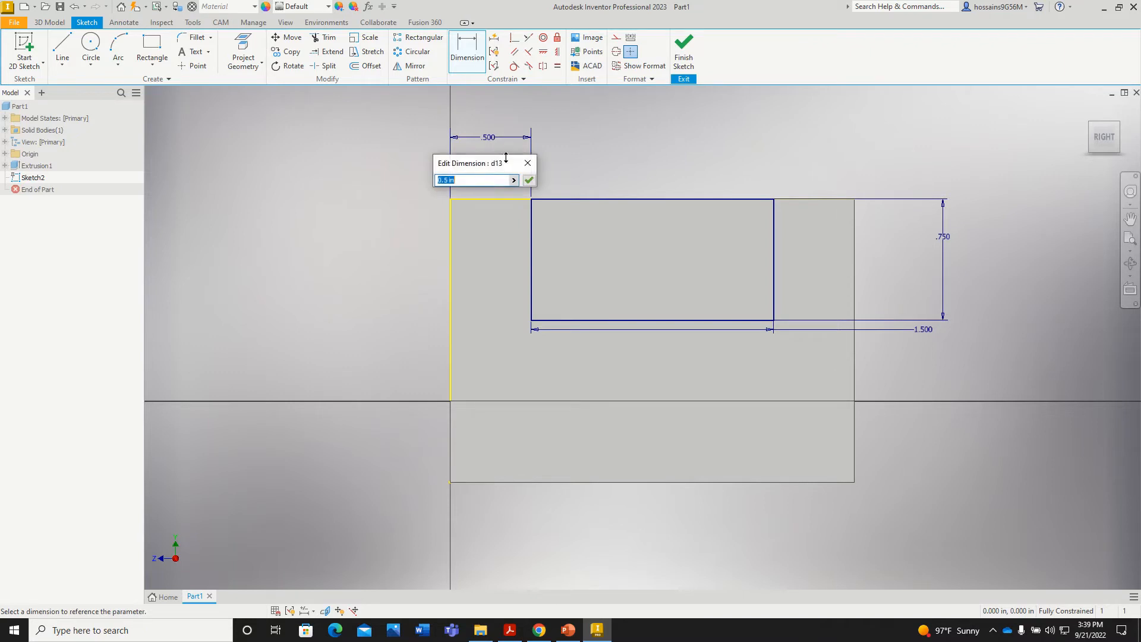
pyautogui.click(530, 181)
pyautogui.click(683, 50)
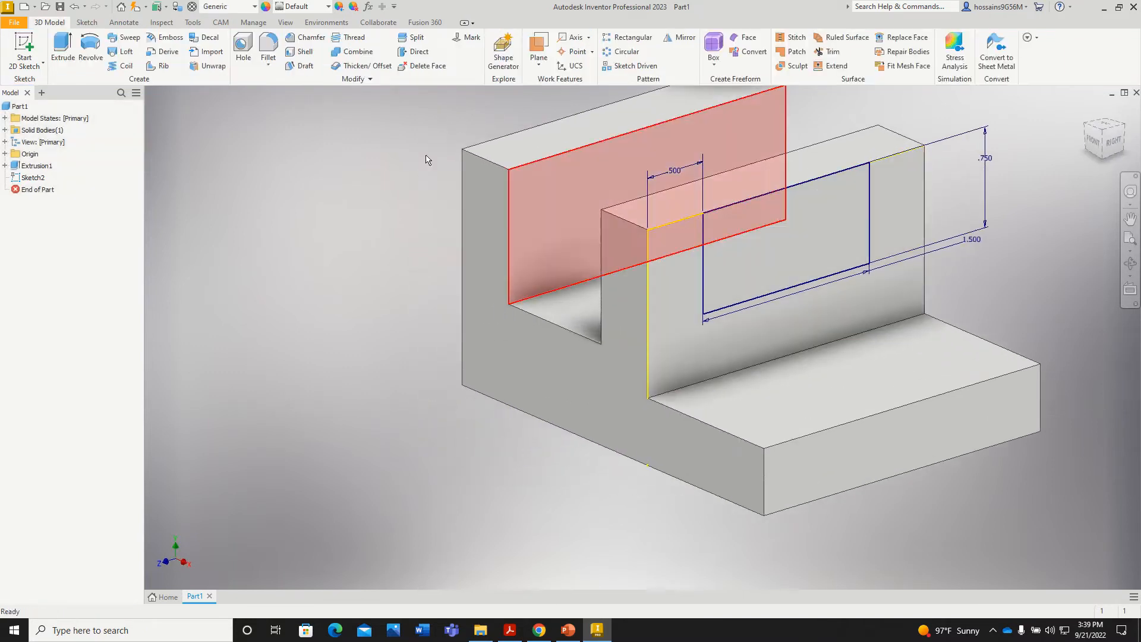
# Extrude the rectangle as a 2.50 in cut in the flipped direction, through both uprights
pyautogui.click(63, 49)
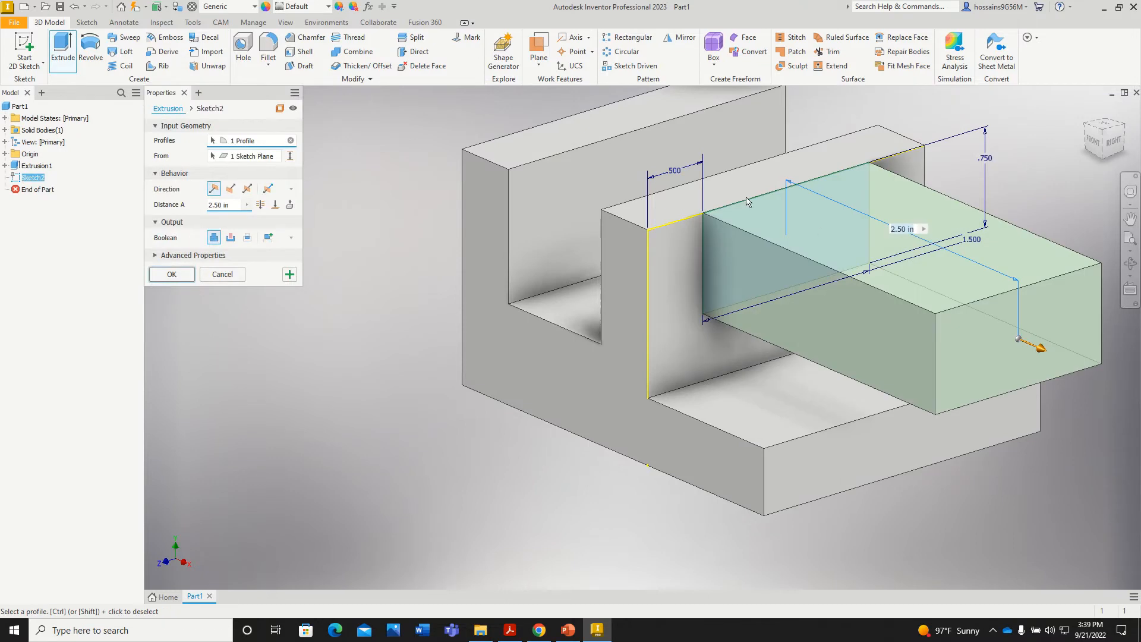
pyautogui.click(229, 190)
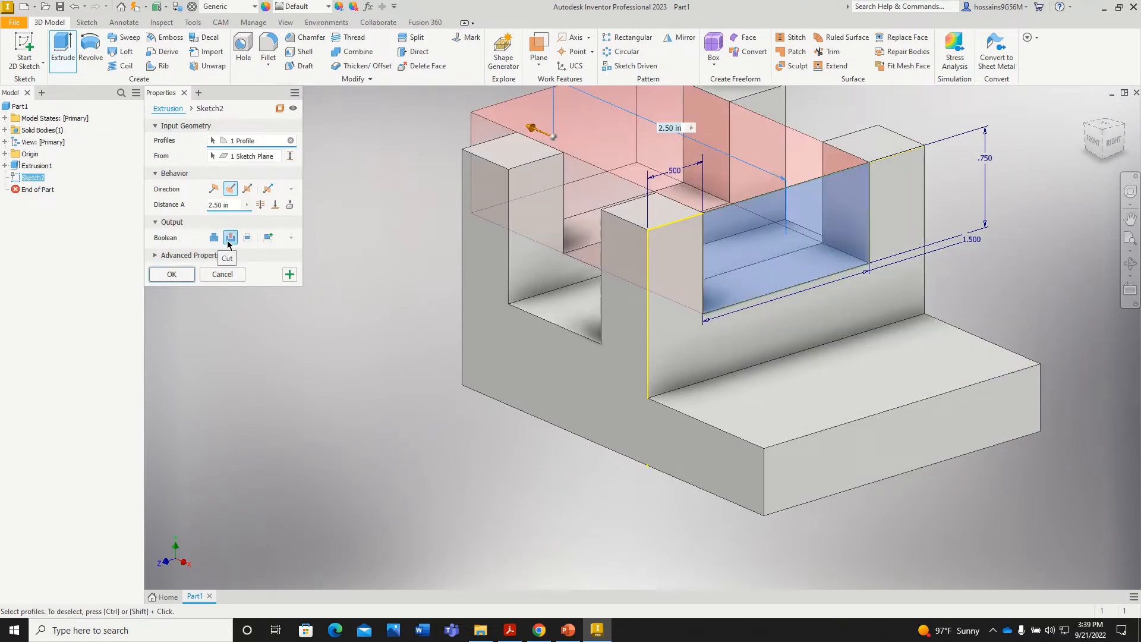
pyautogui.click(172, 274)
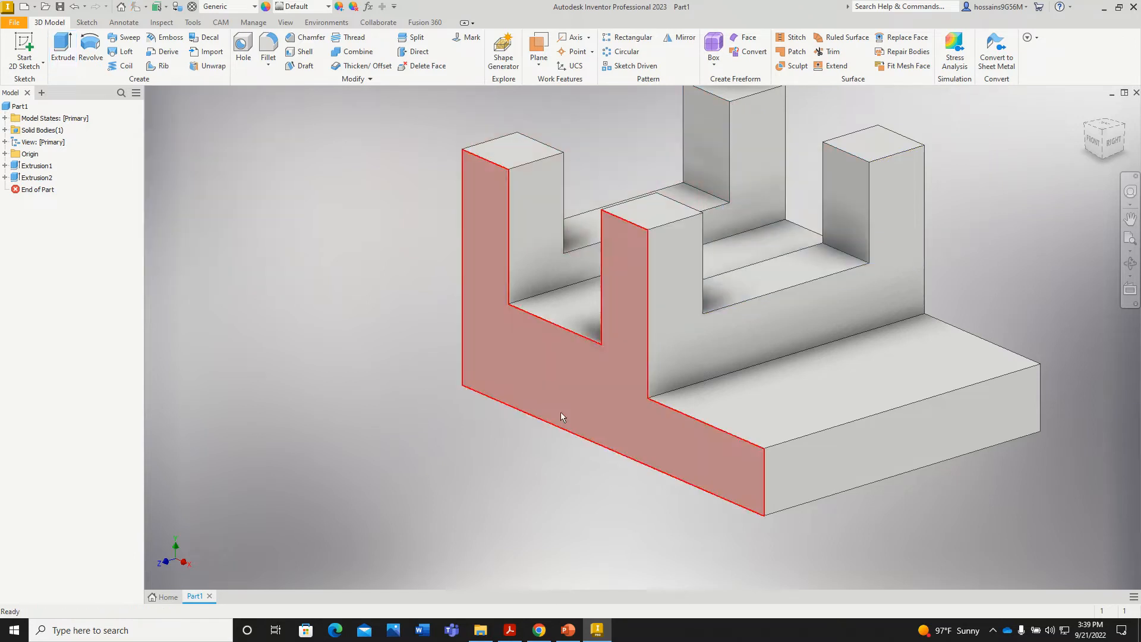
# Start a sketch on the base's low top face and draw a 2.500 in diameter circle centred on its outer edge's midpoint
pyautogui.scroll(-2, 479, 438)
pyautogui.scroll(5, 822, 486)
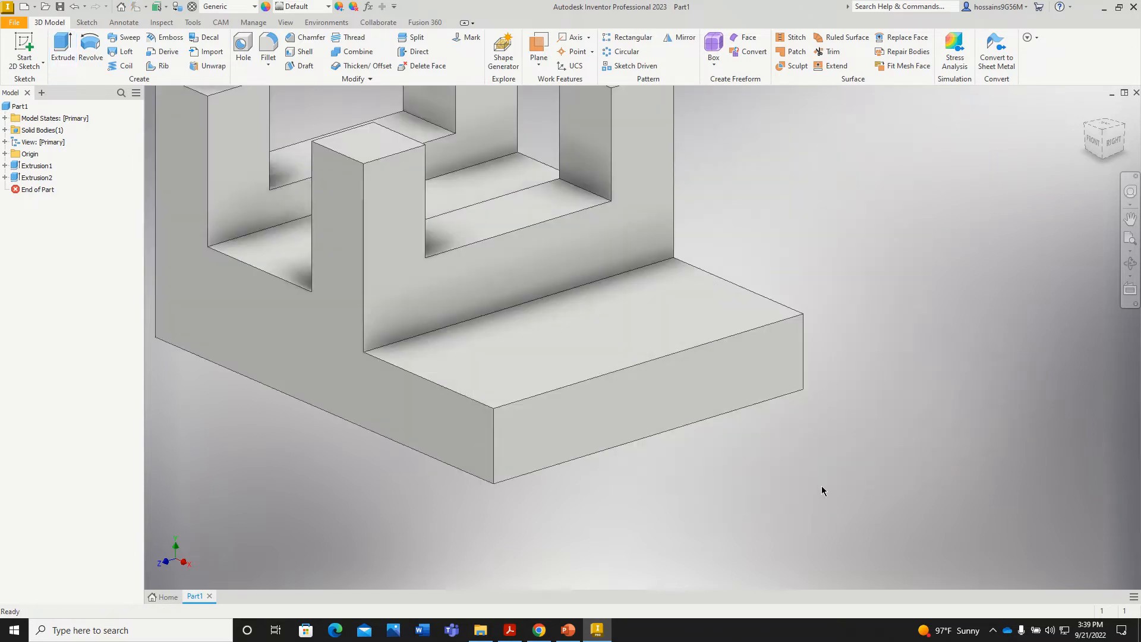
pyautogui.click(662, 336)
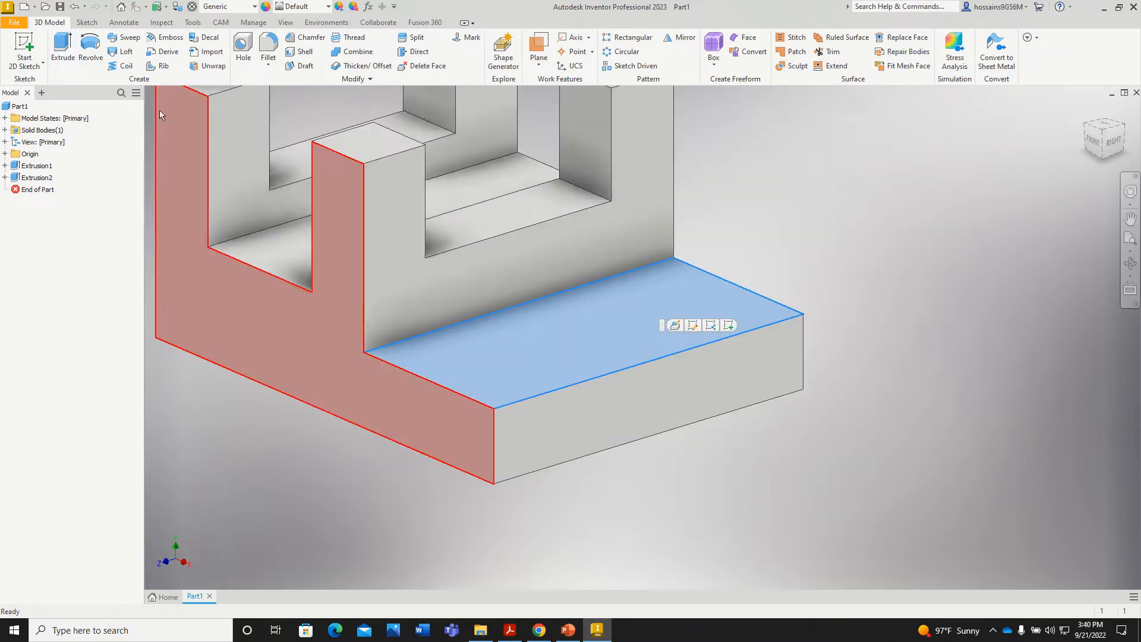
pyautogui.click(24, 49)
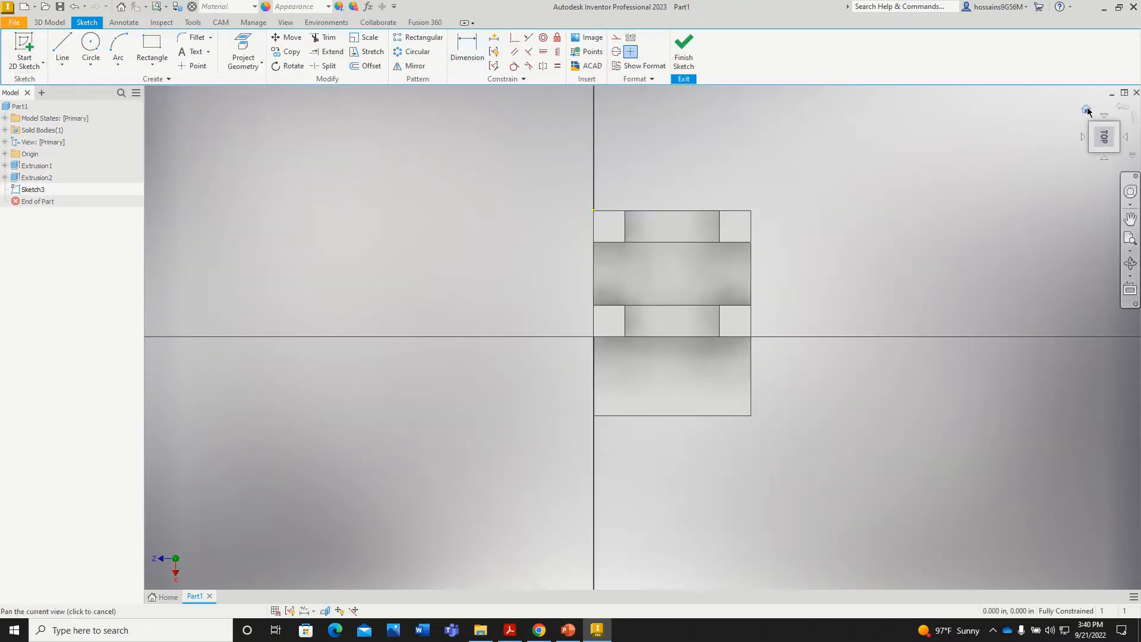
pyautogui.click(1086, 110)
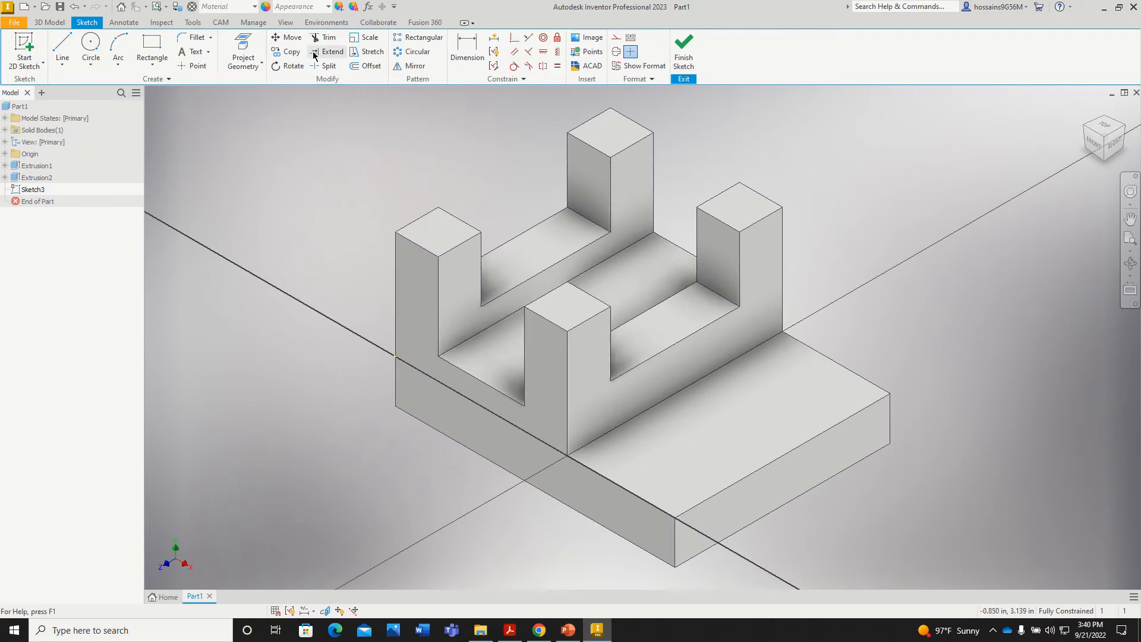
pyautogui.click(99, 45)
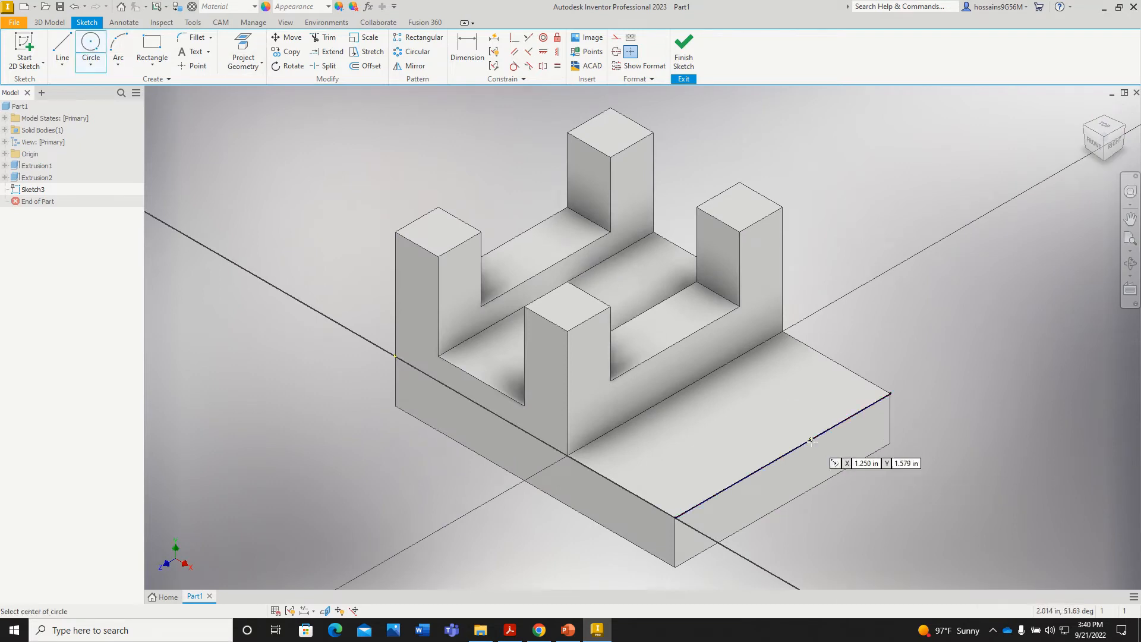
pyautogui.click(783, 457)
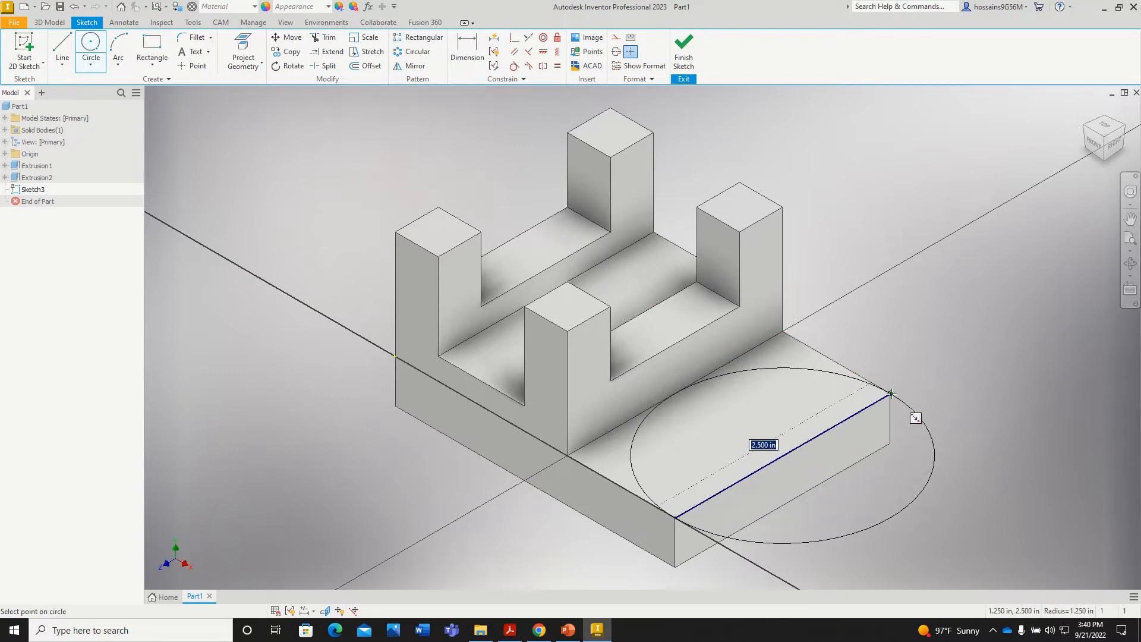
pyautogui.click(909, 412)
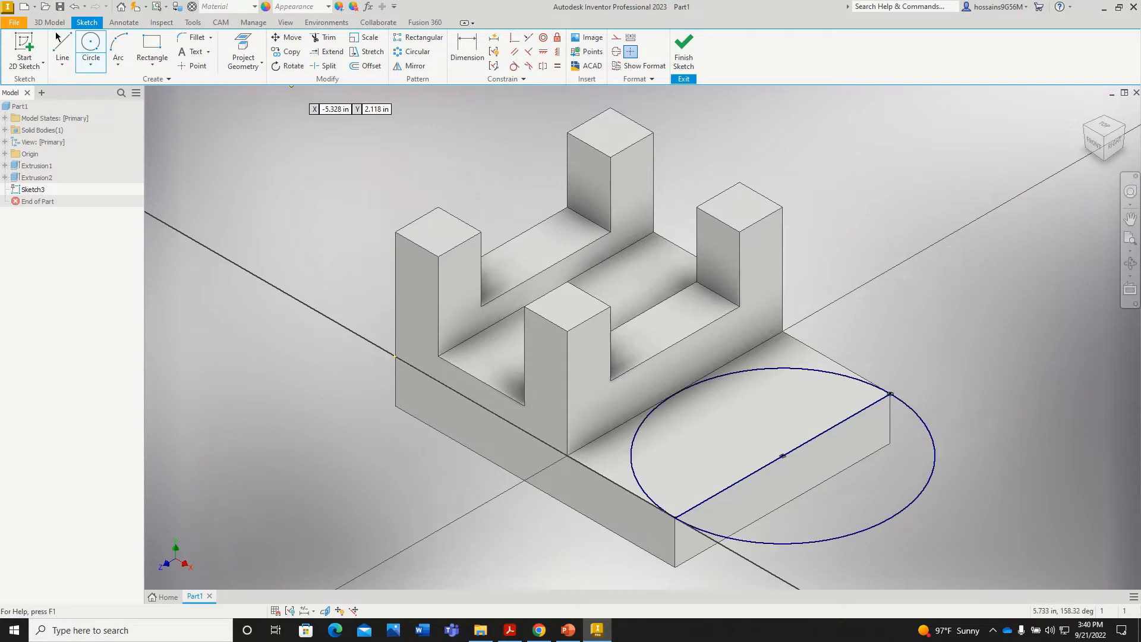
# Trim away the half of the circle lying on the base face and finish the sketch
pyautogui.click(327, 38)
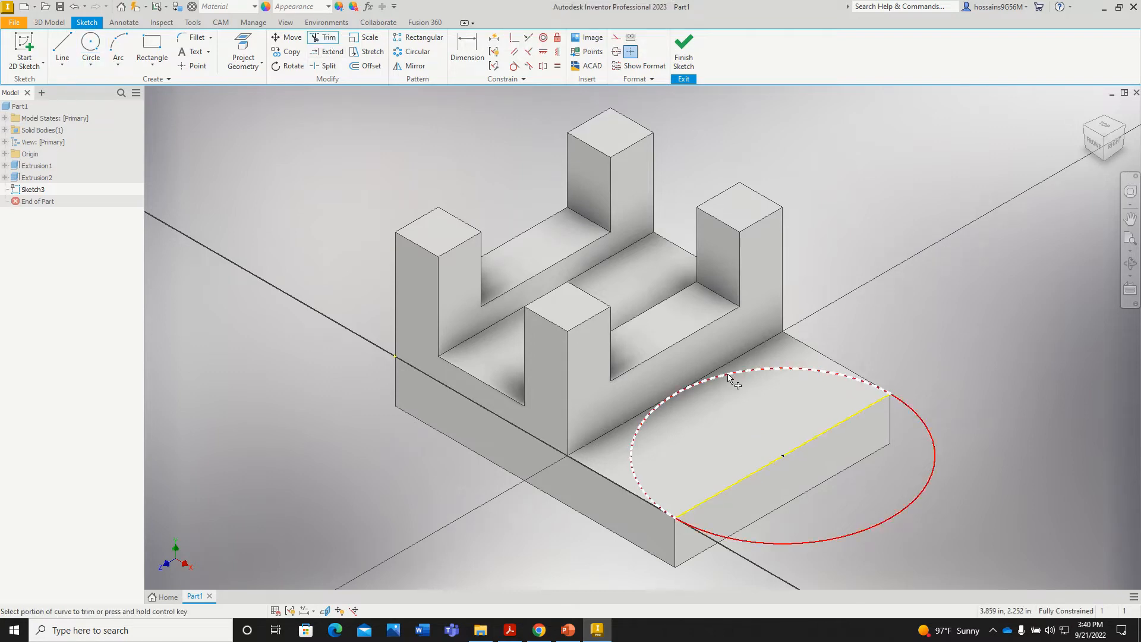
pyautogui.click(767, 385)
pyautogui.scroll(-5, 919, 538)
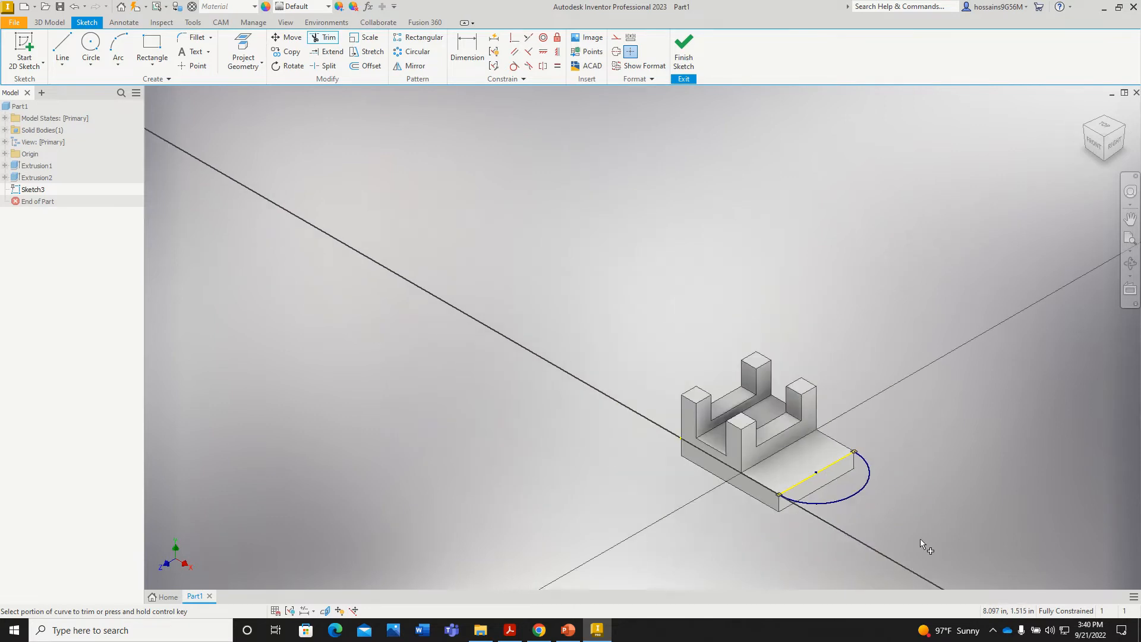
pyautogui.scroll(4, 763, 383)
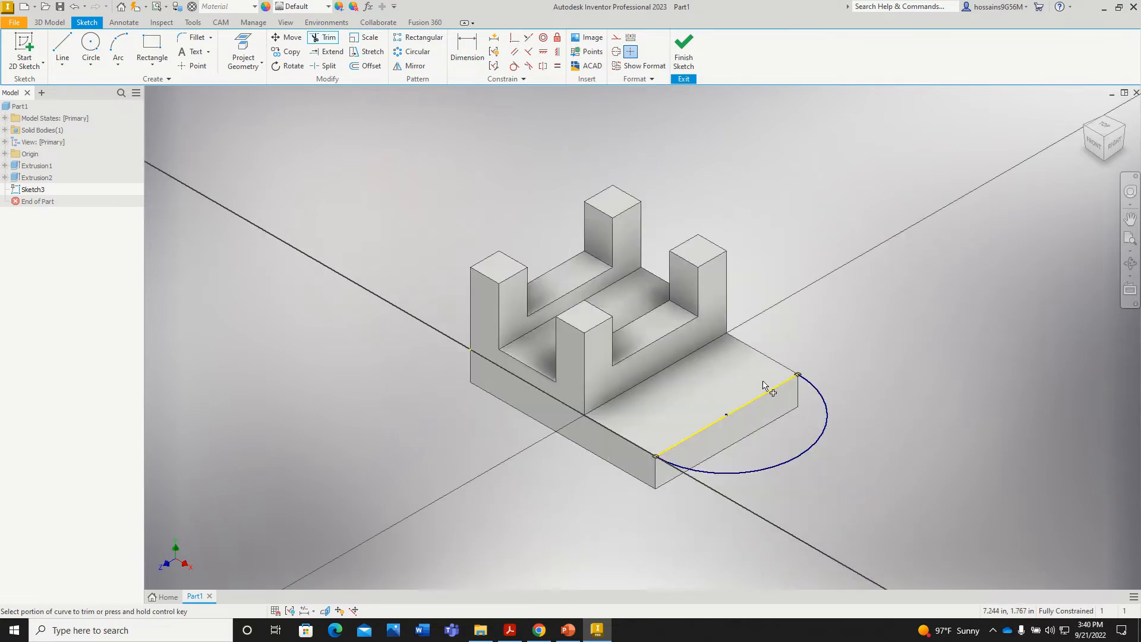
pyautogui.click(683, 48)
# Extrude the half-circle profile 0.5 in downward, joined to the base, to form the rounded end
pyautogui.click(62, 47)
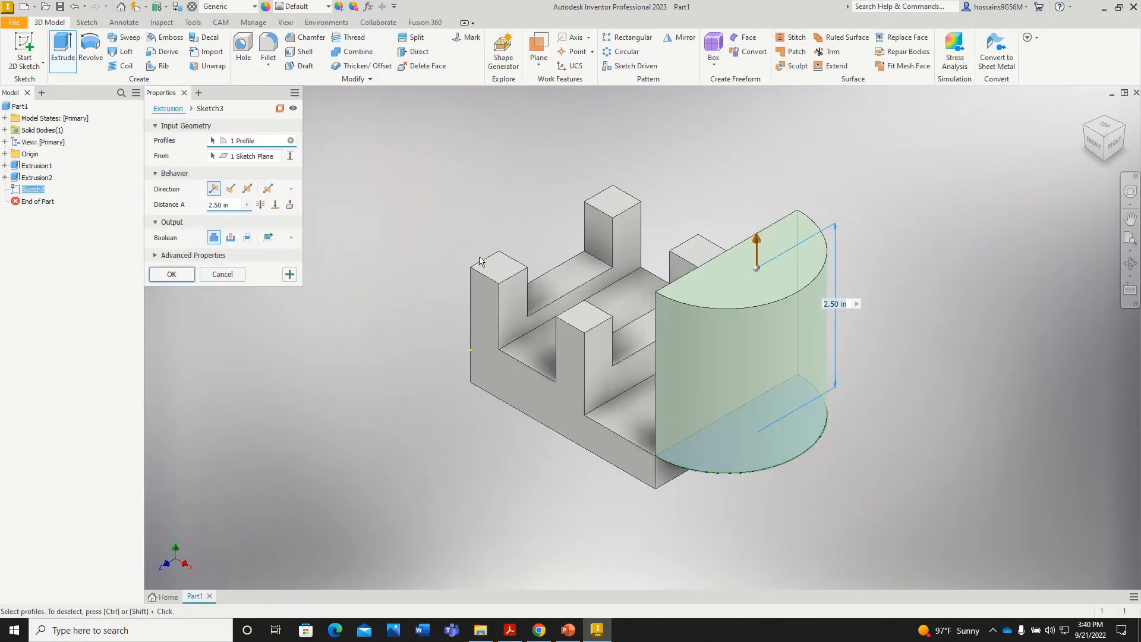
pyautogui.click(231, 190)
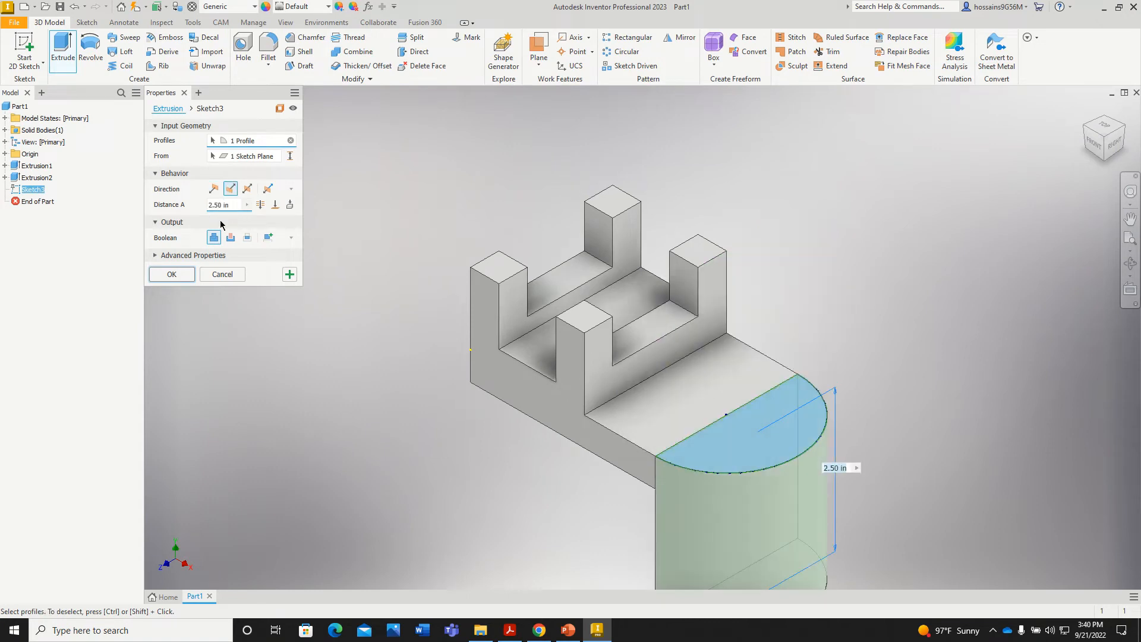
pyautogui.write('0.5')
pyautogui.press('Return')
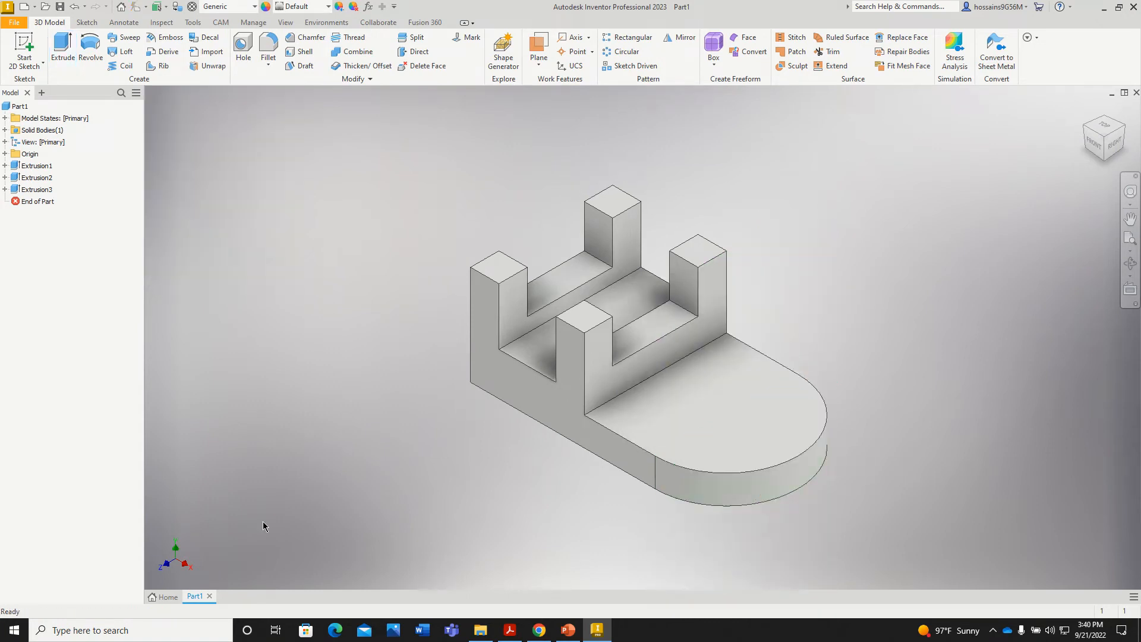
# Switch to the assignment PDF and highlight the hole's outline and its Ø1.00 dimension
pyautogui.click(510, 630)
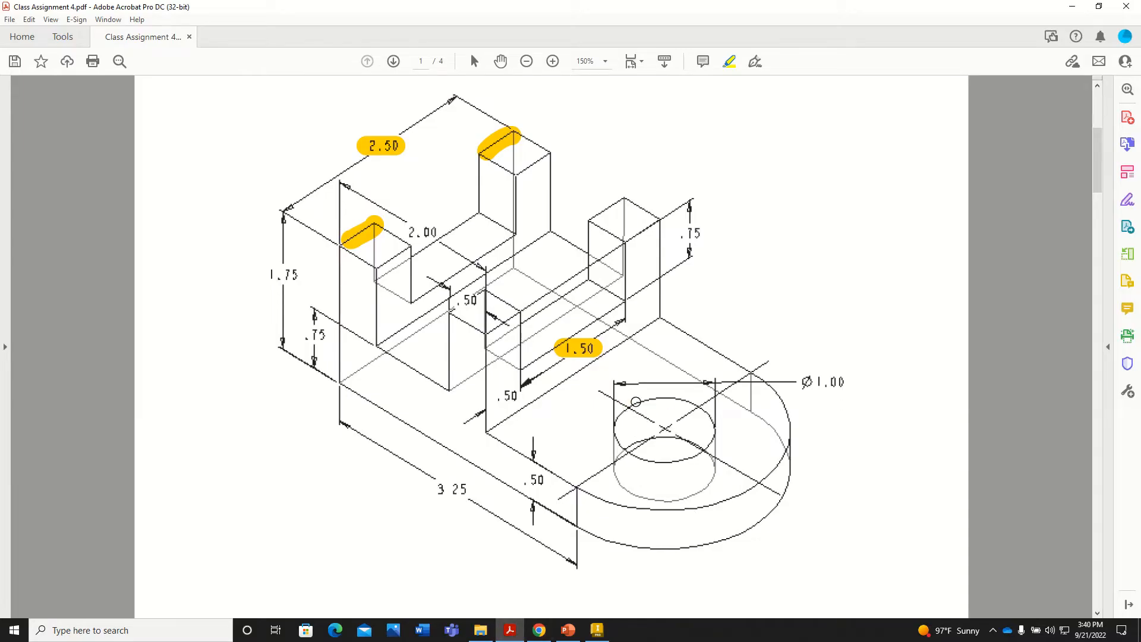
pyautogui.moveTo(635, 402)
pyautogui.mouseDown()
pyautogui.moveTo(706, 446)
pyautogui.moveTo(652, 457)
pyautogui.moveTo(634, 407)
pyautogui.mouseUp()
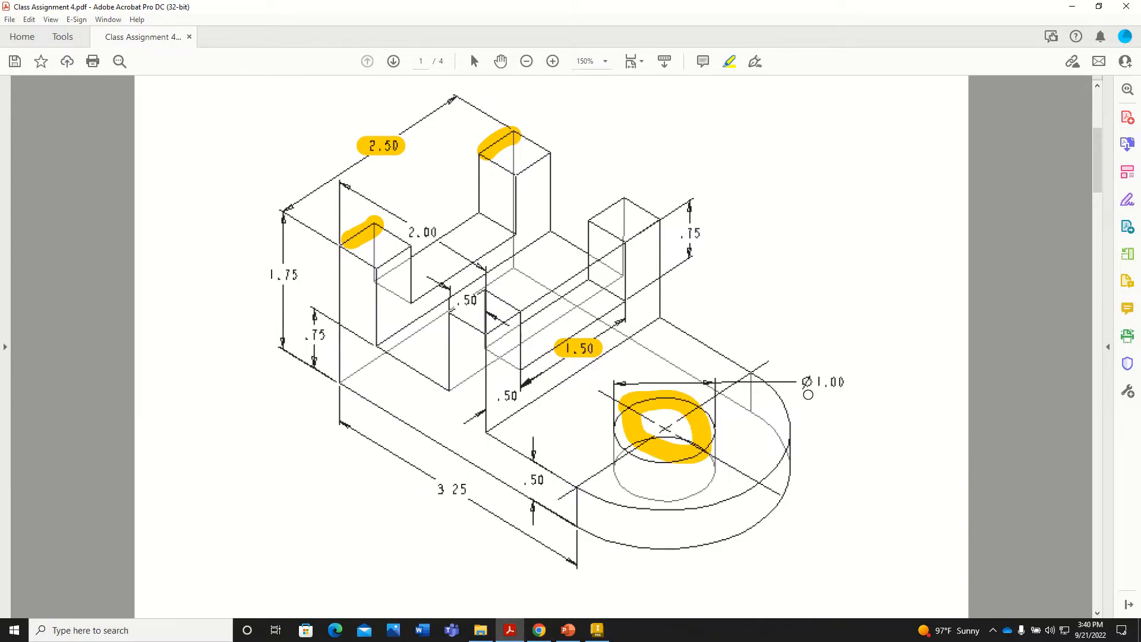
pyautogui.moveTo(799, 382); pyautogui.dragTo(854, 382)
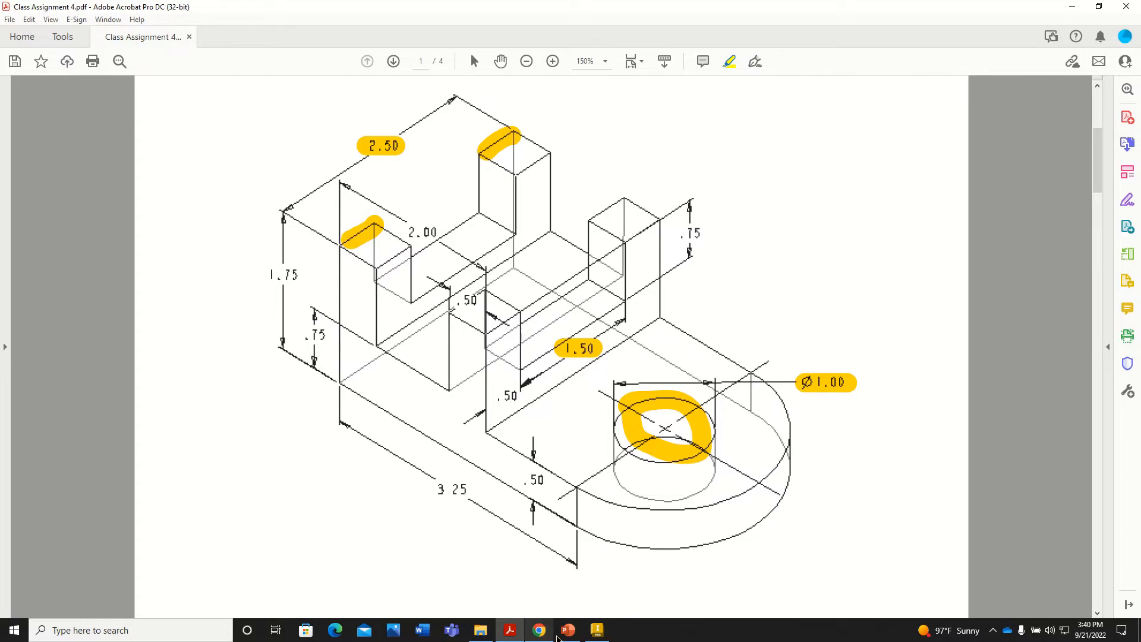
# Switch back to Inventor and add a 1 in diameter through hole in the base, concentric with the rounded end
pyautogui.click(592, 632)
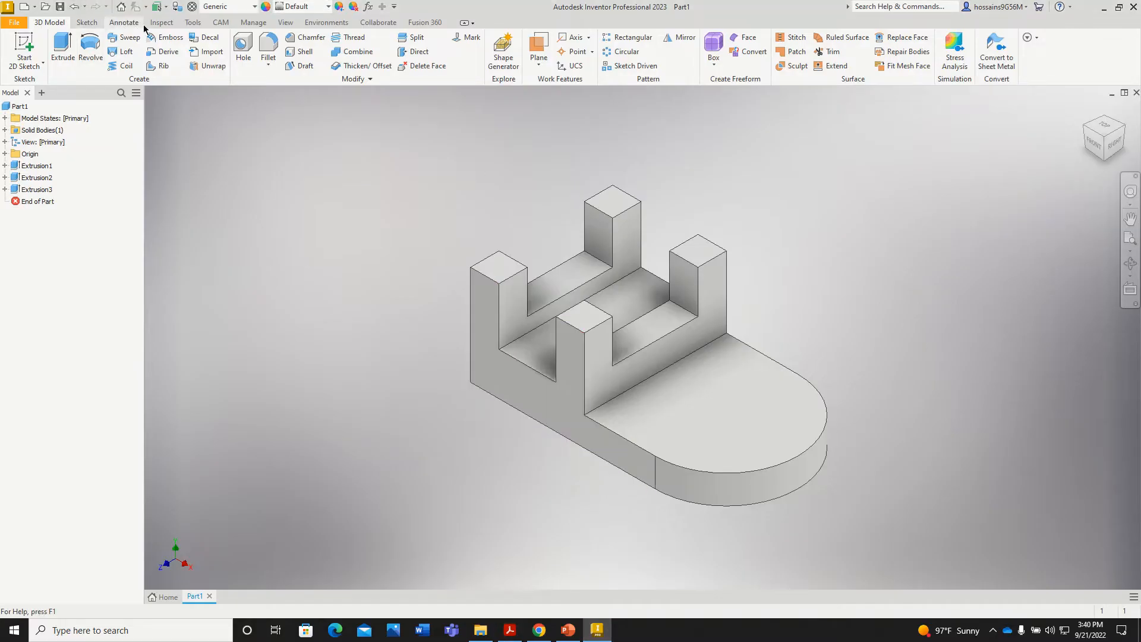
pyautogui.click(243, 50)
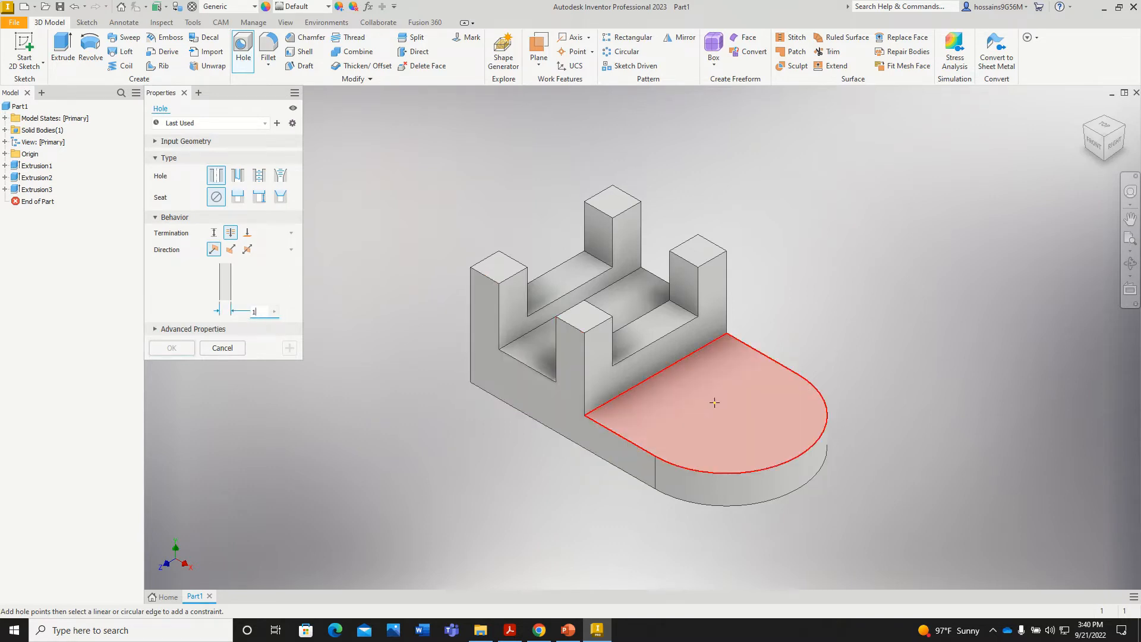
pyautogui.click(655, 410)
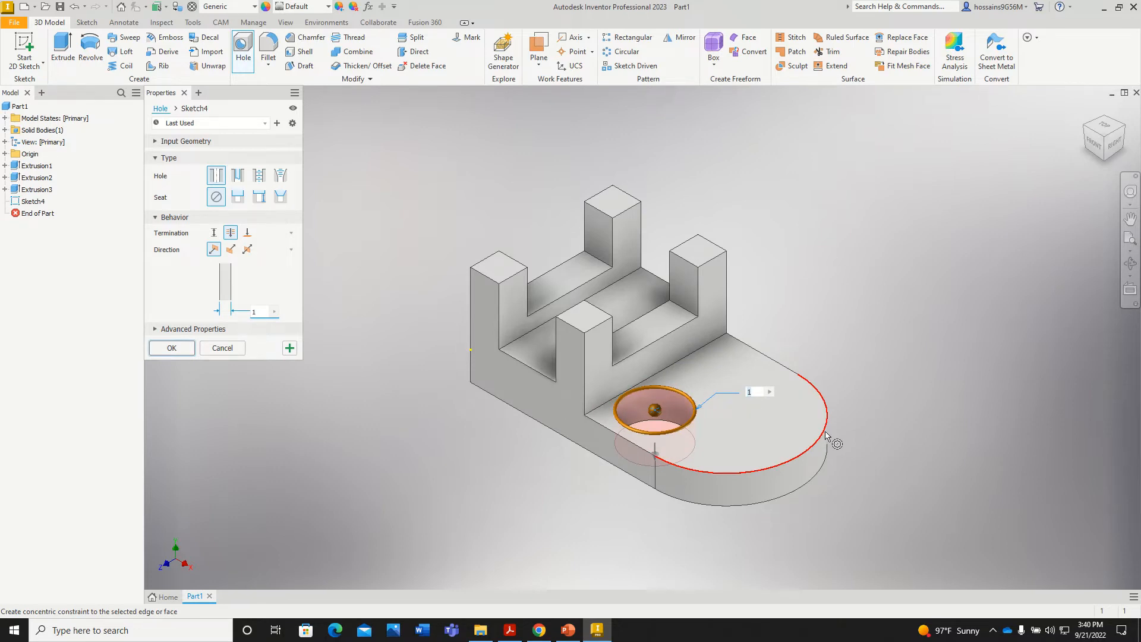
pyautogui.click(827, 436)
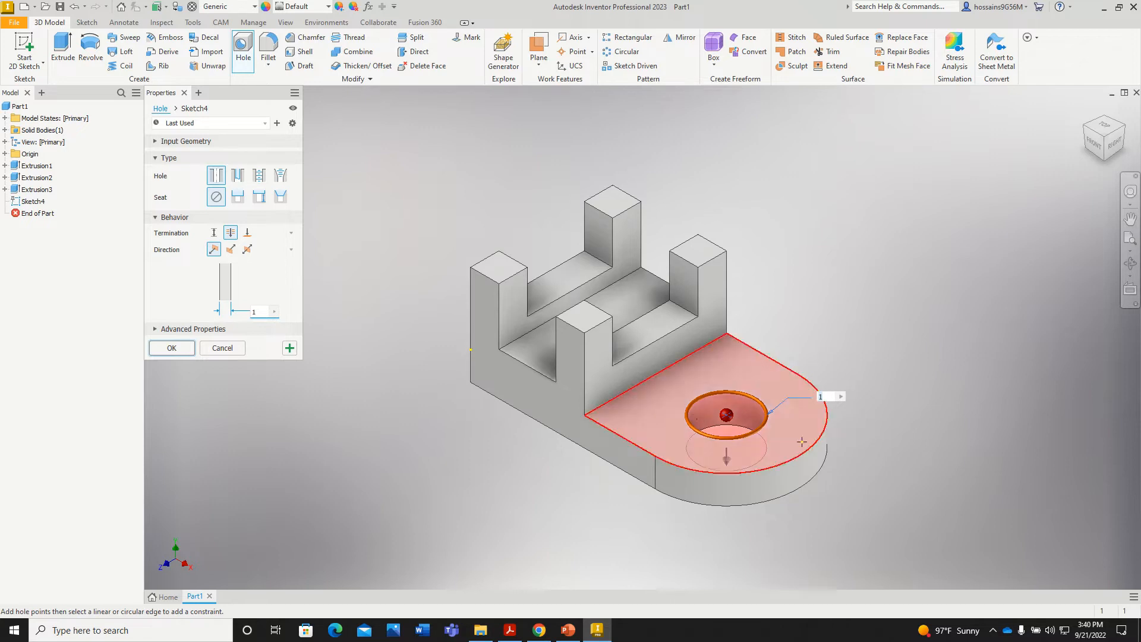
pyautogui.click(172, 349)
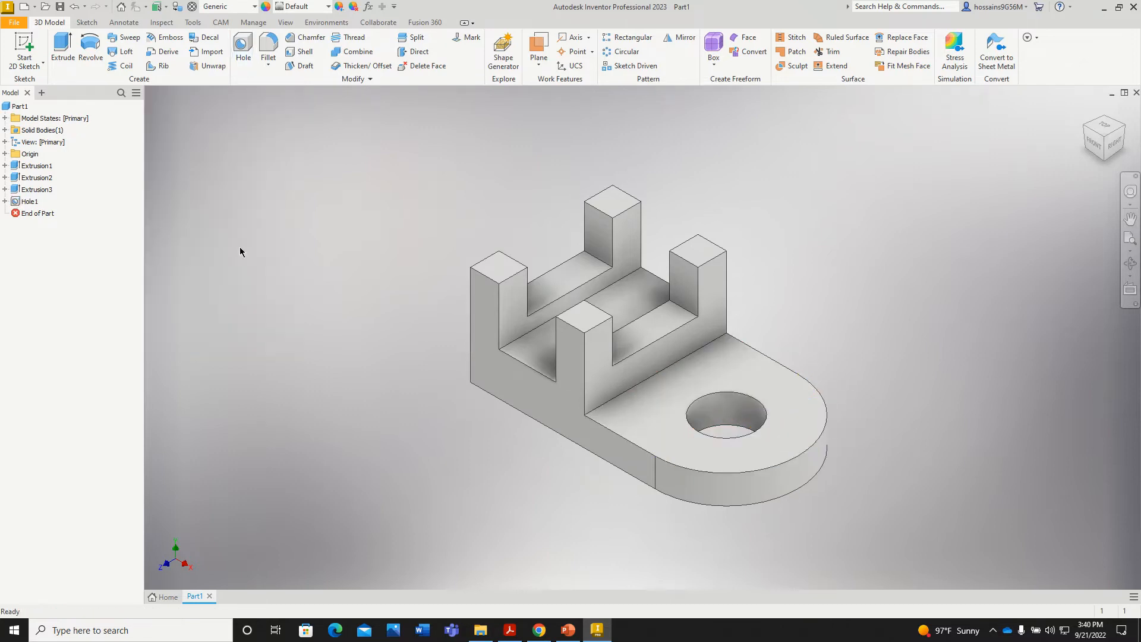
# Save the part in the Documents folder under the file name Figure 4.1
pyautogui.click(59, 7)
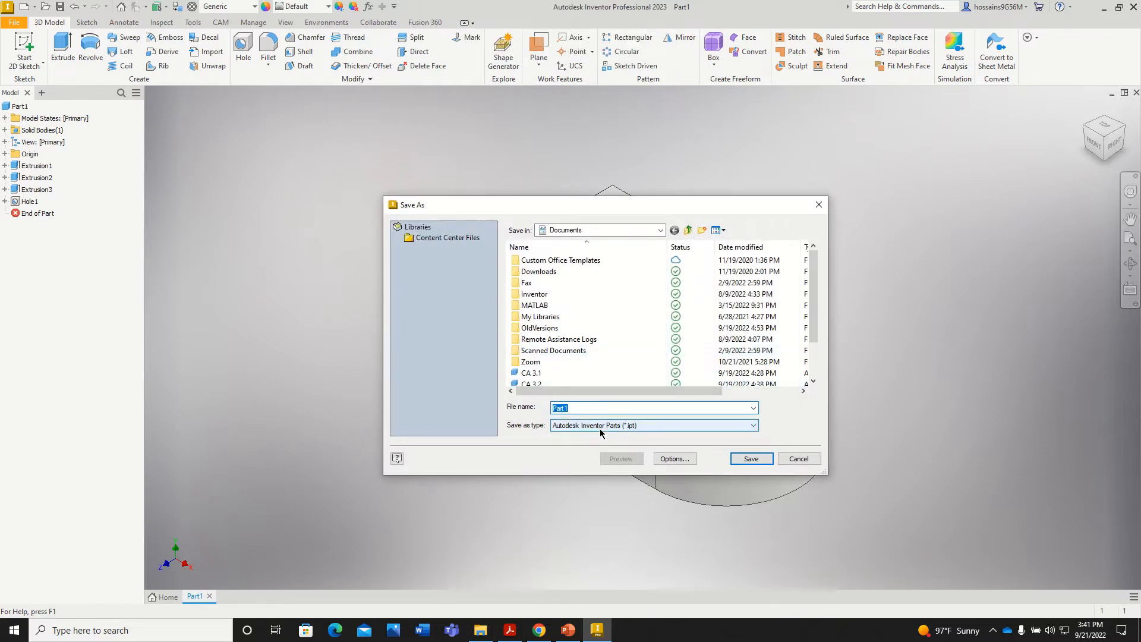
pyautogui.write('Figure 4.1')
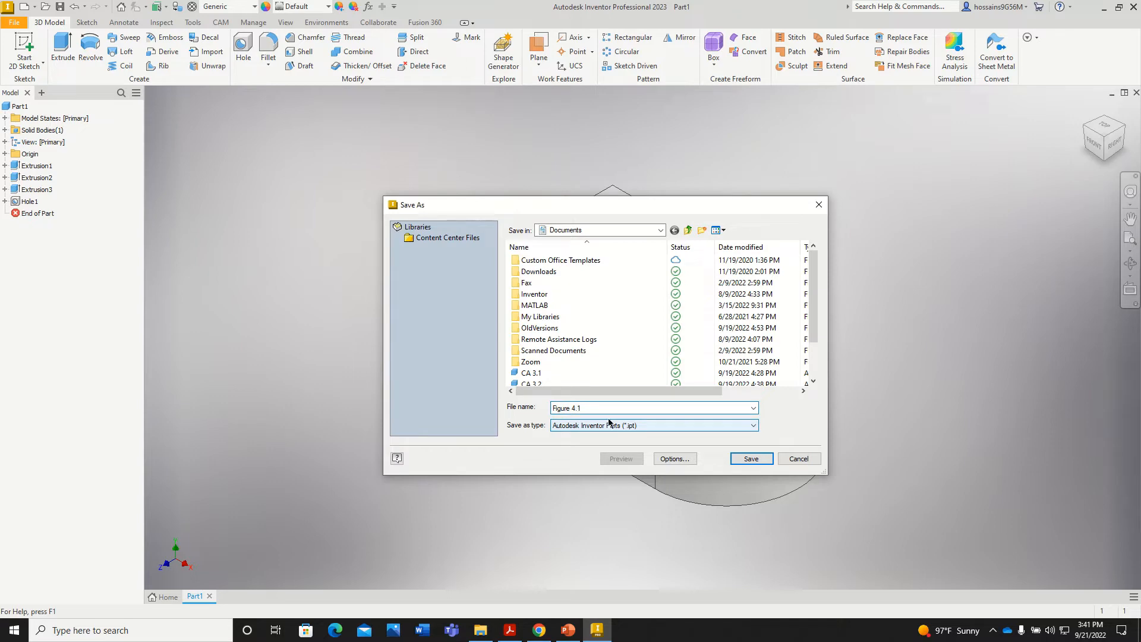
pyautogui.click(748, 459)
pyautogui.moveTo(539, 7)
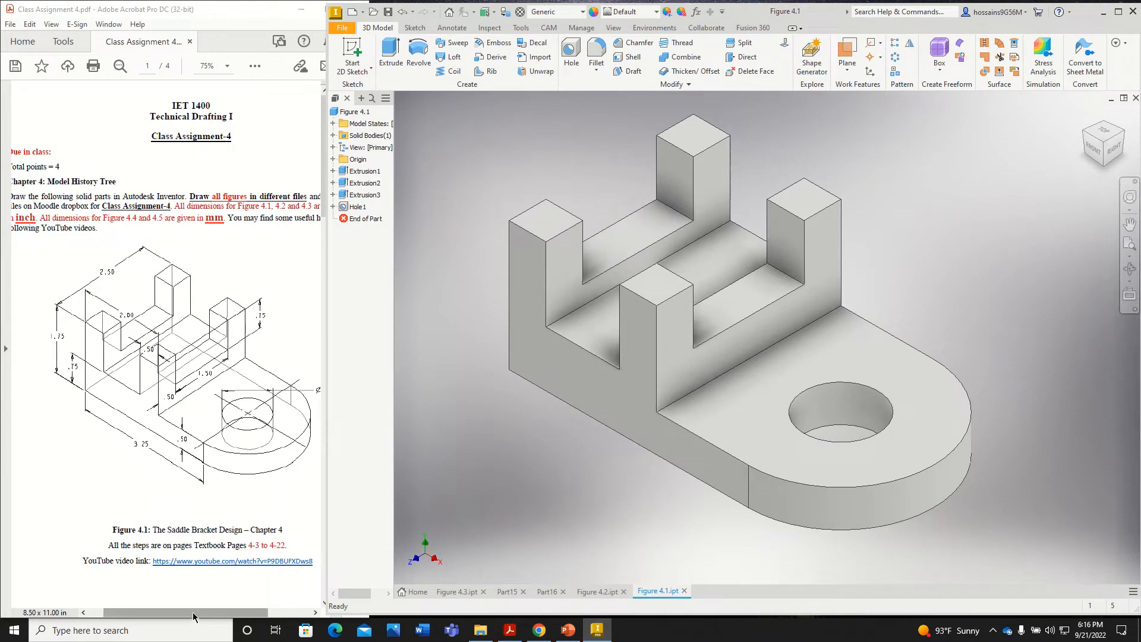
# Bring the full Figure 4.1 drawing into view in the PDF and annotate the model's overall height with a 3D dimension beside its outer vertical edge
pyautogui.moveTo(193, 616); pyautogui.dragTo(208, 616)
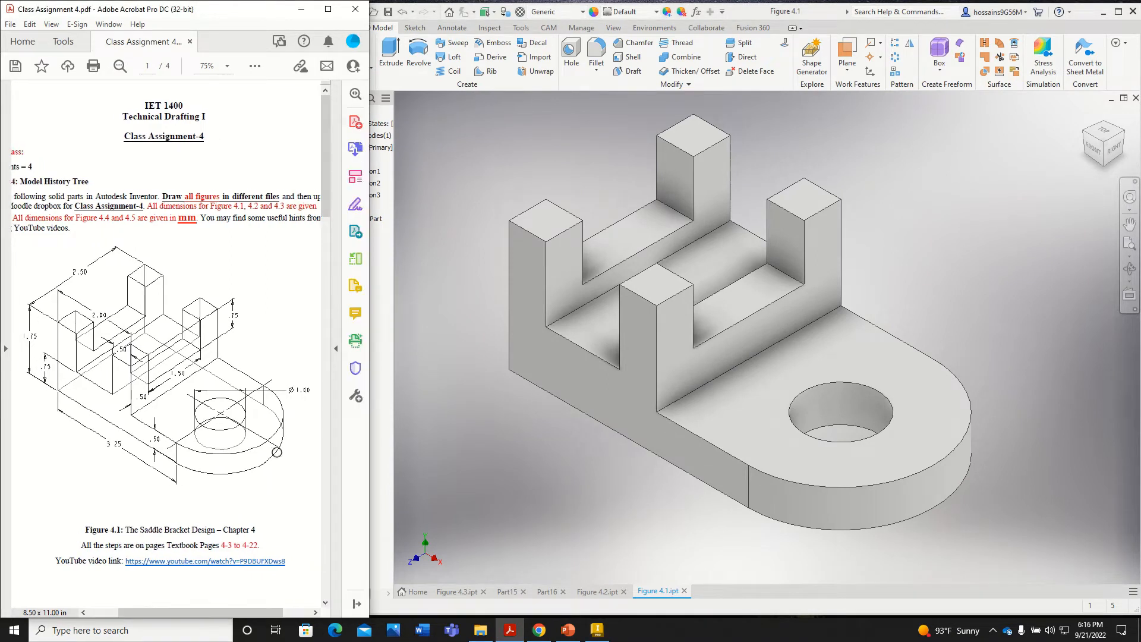
pyautogui.click(461, 29)
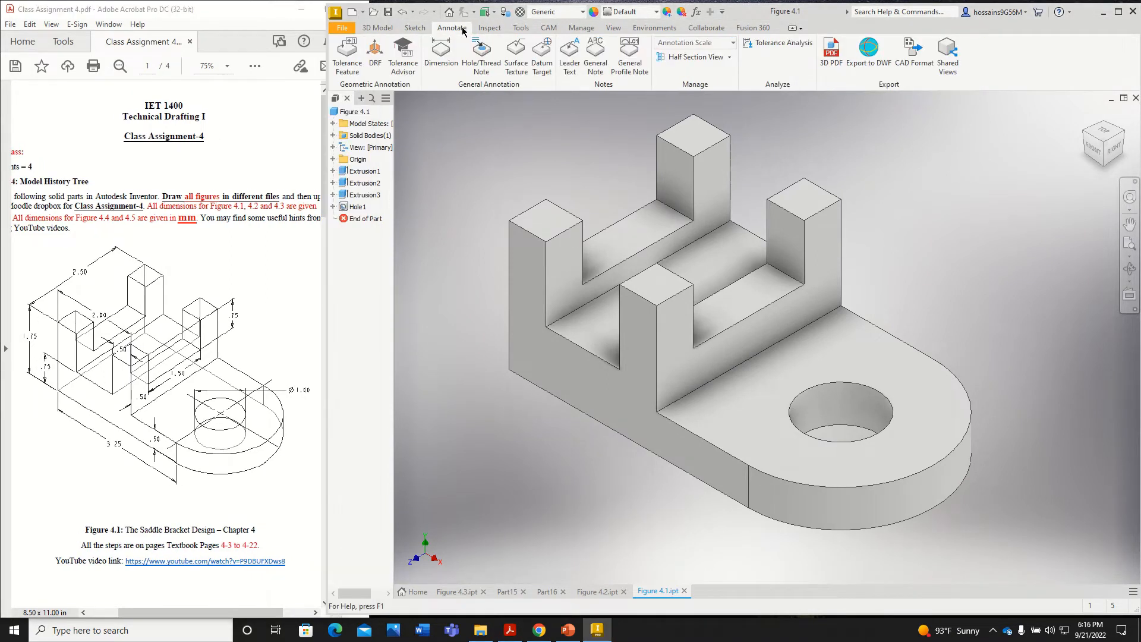
pyautogui.click(441, 56)
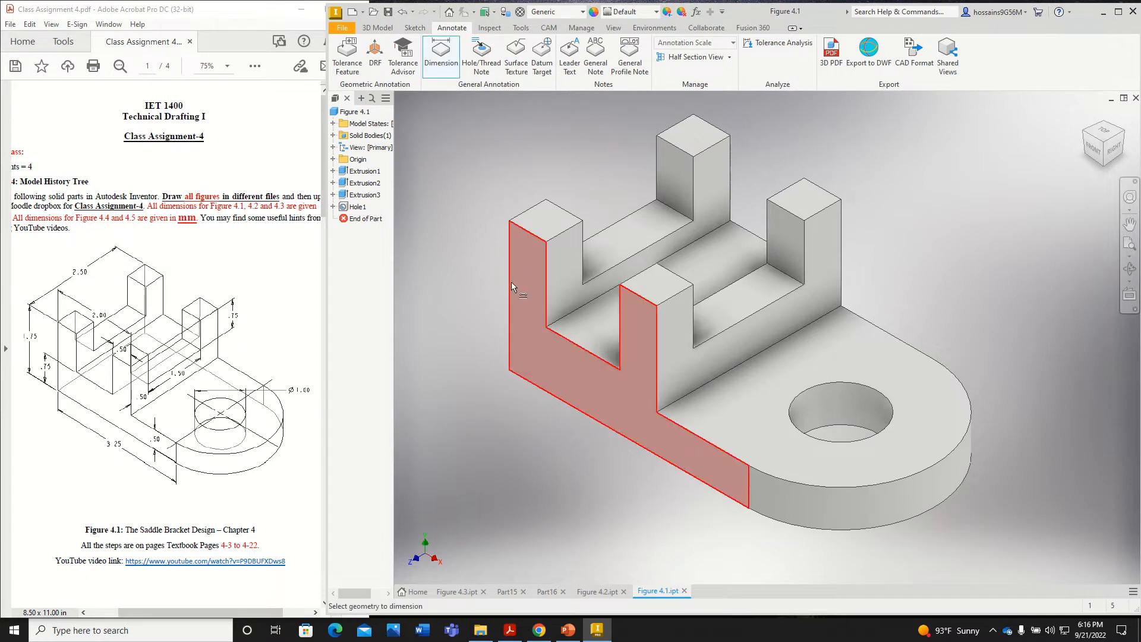
pyautogui.click(510, 282)
pyautogui.click(481, 273)
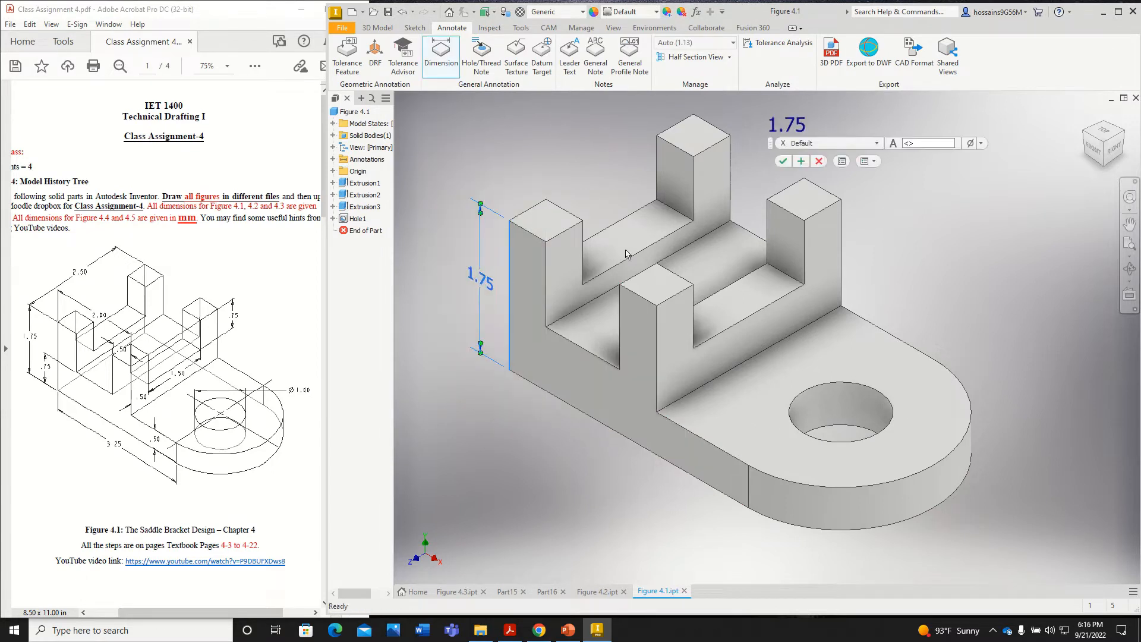
pyautogui.click(783, 161)
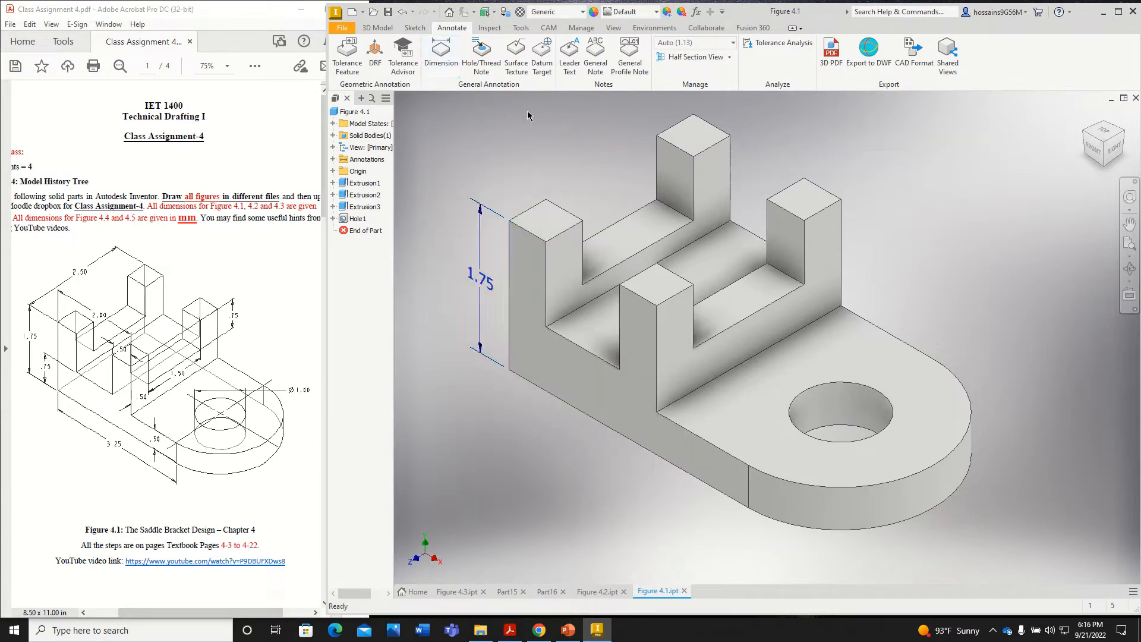
# Add 3D dimensions for the bracket's overall width across the rear posts and for the raised section's length between its outer vertical edges
pyautogui.click(710, 125)
pyautogui.click(526, 234)
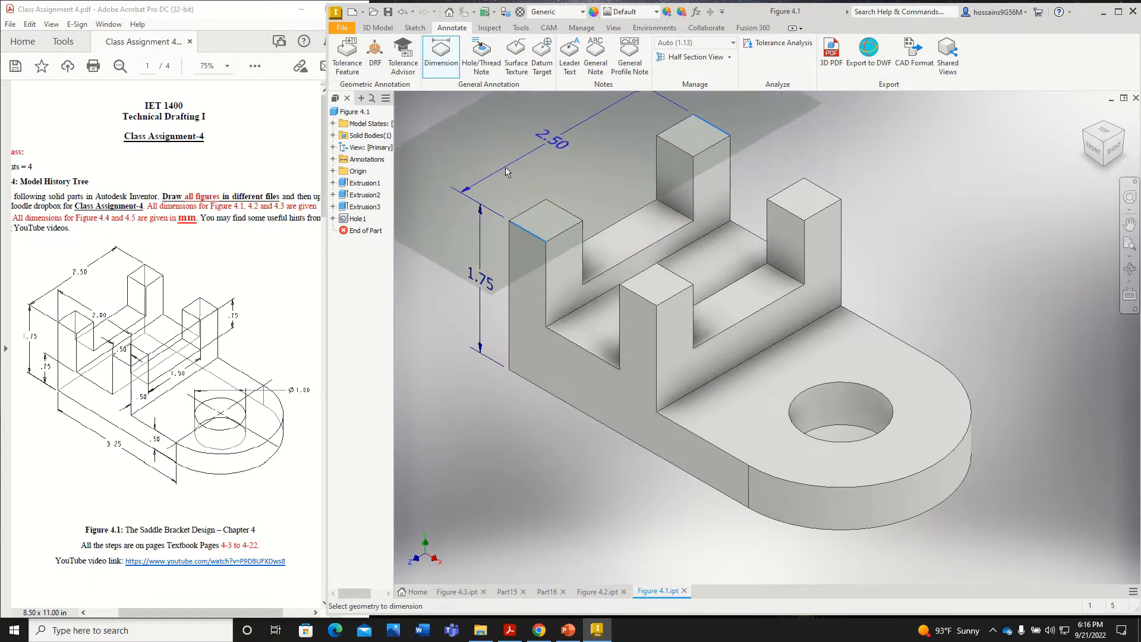
pyautogui.click(573, 152)
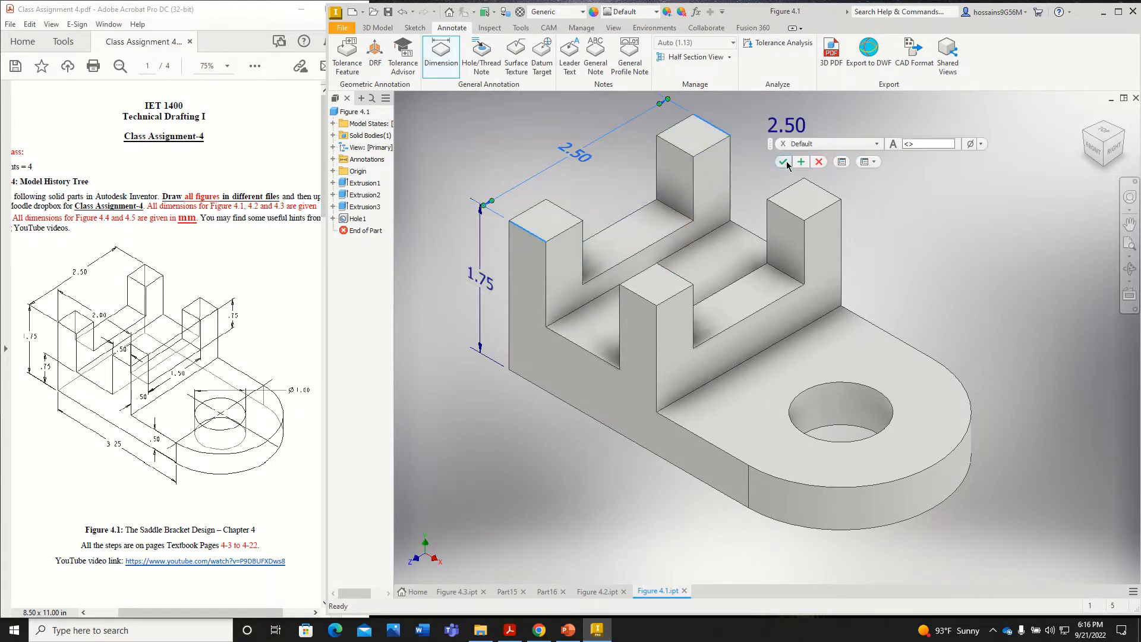
pyautogui.click(783, 162)
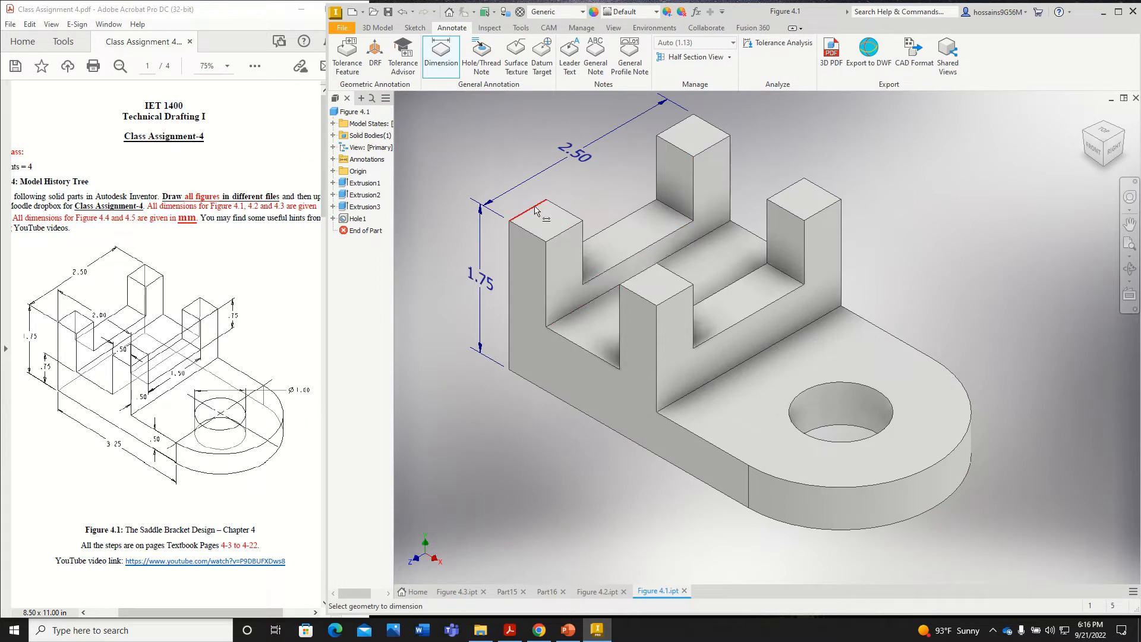
pyautogui.click(510, 232)
pyautogui.click(657, 350)
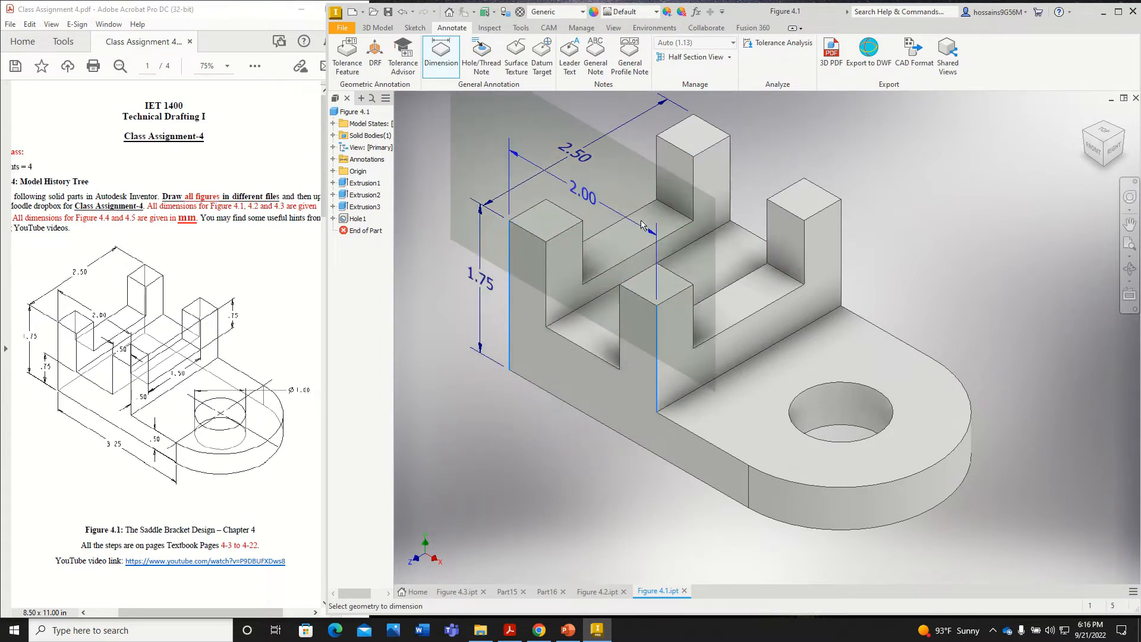
pyautogui.click(638, 234)
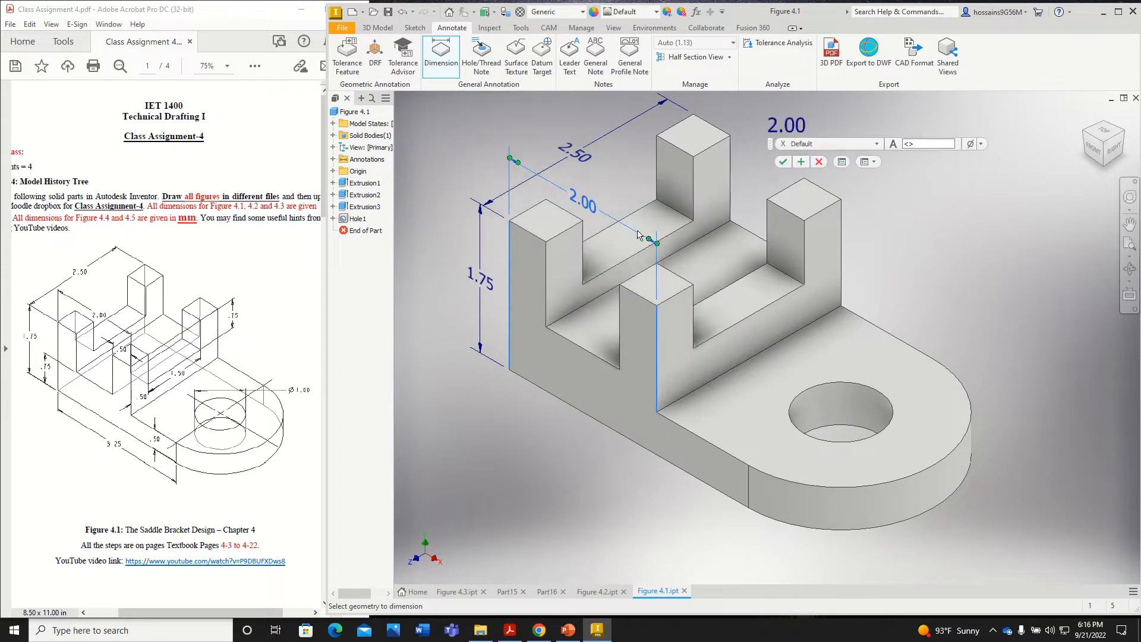
pyautogui.click(782, 162)
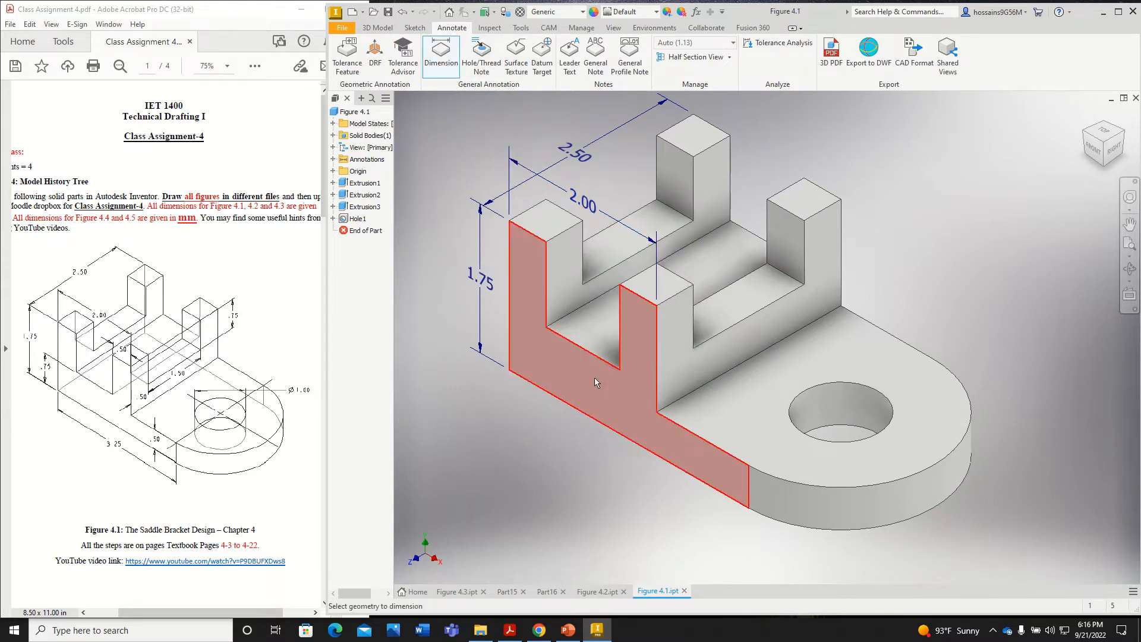
# Add 3D dimensions for the front corner post's thickness on both of its outer faces
pyautogui.click(620, 350)
pyautogui.click(657, 356)
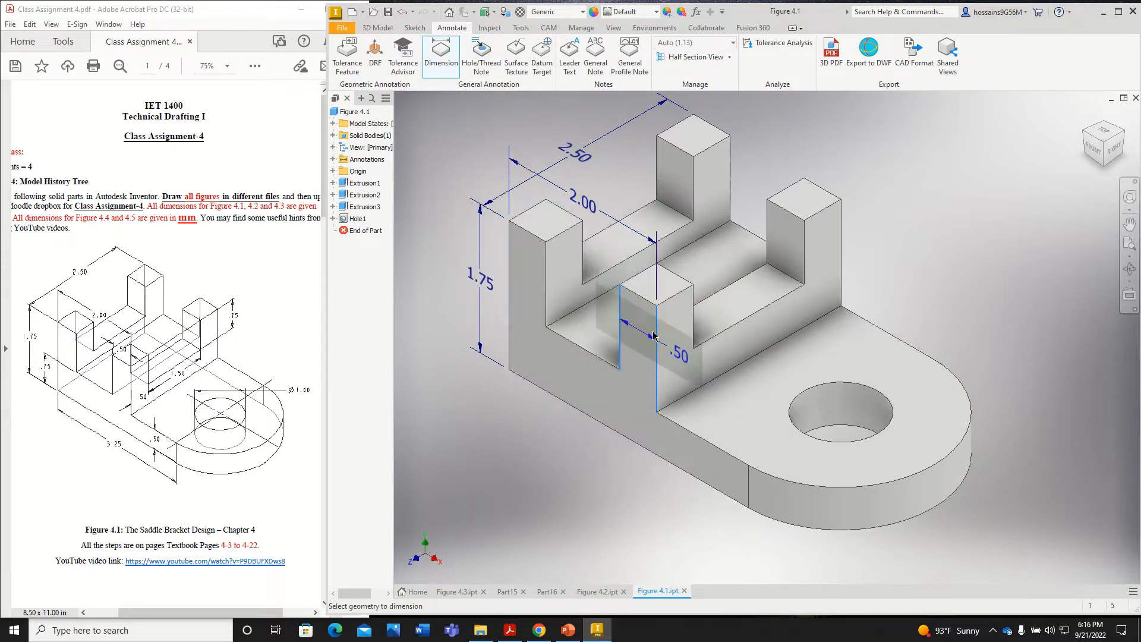
pyautogui.click(648, 282)
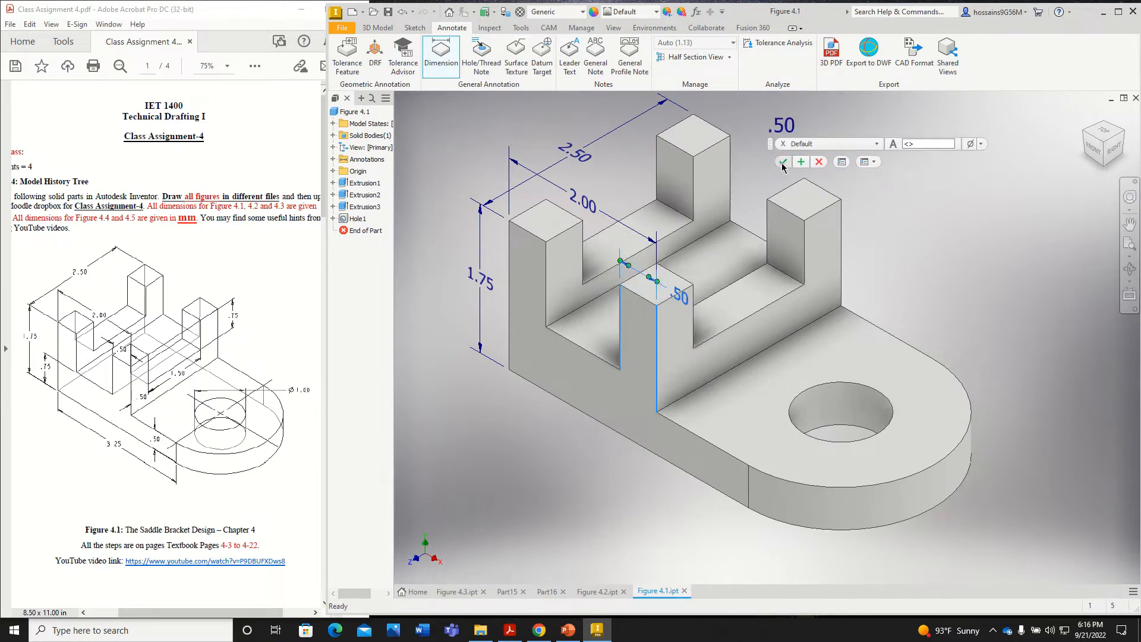
pyautogui.click(782, 161)
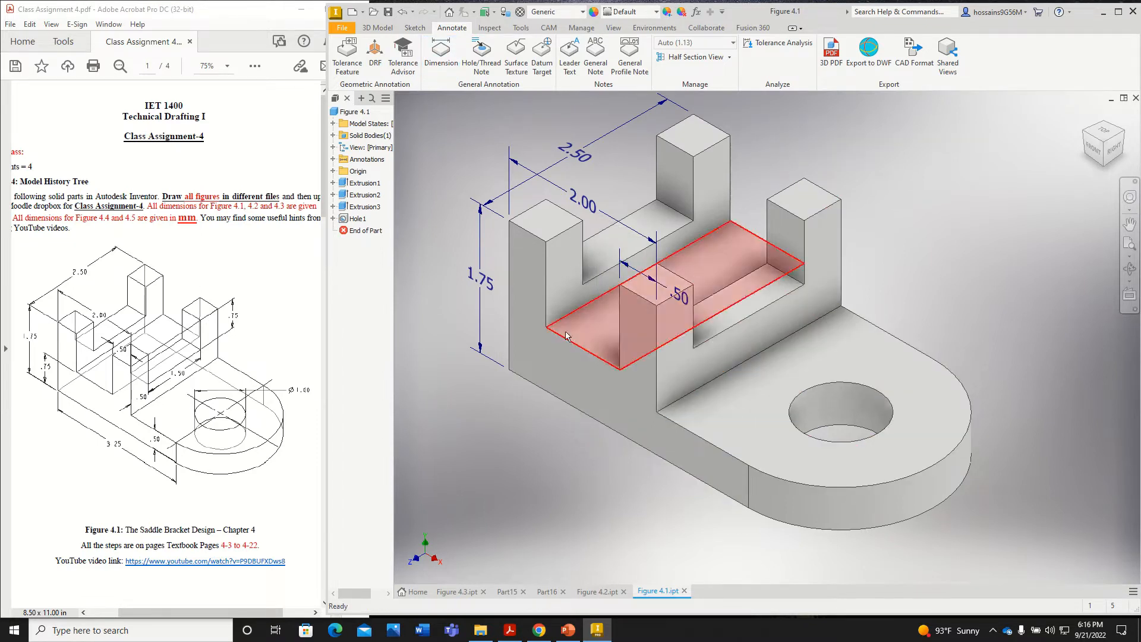
pyautogui.click(668, 344)
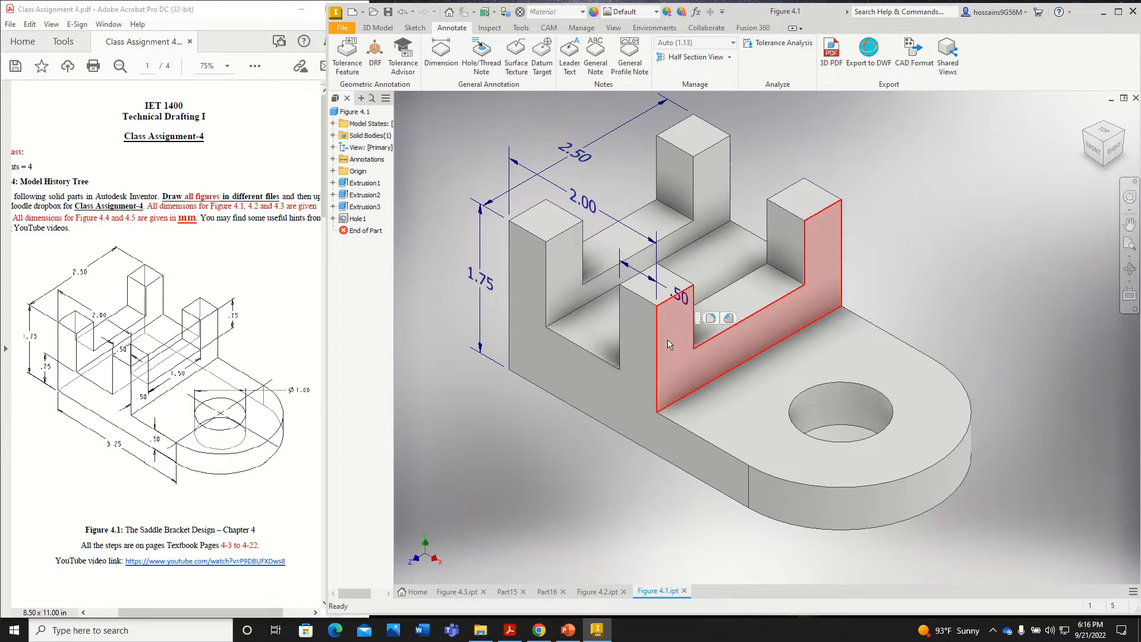
pyautogui.press('d')
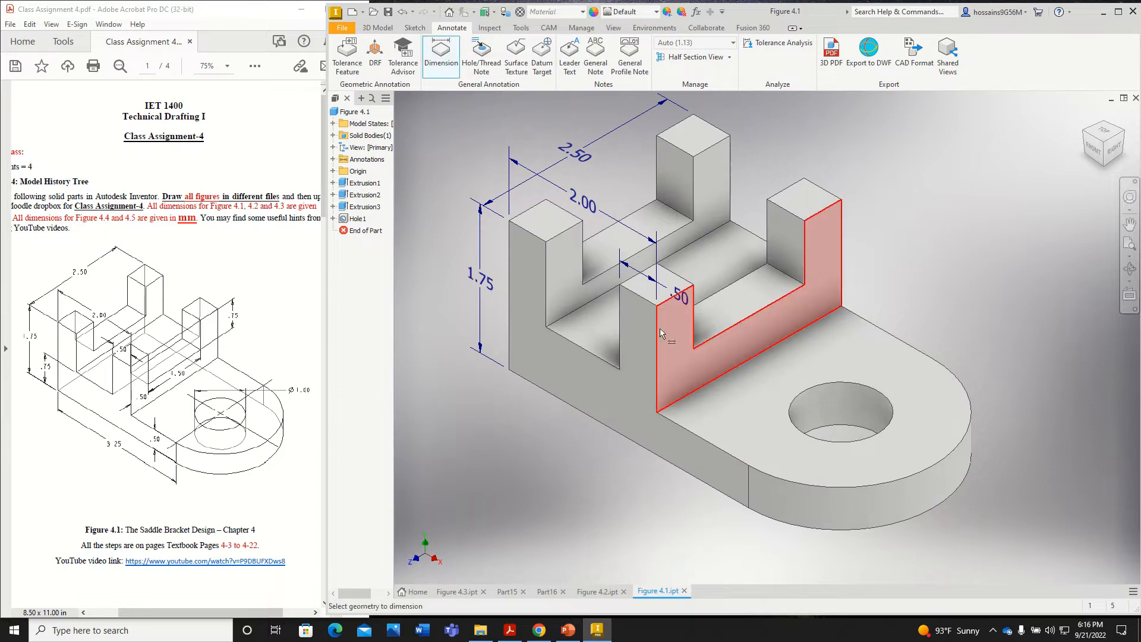
pyautogui.click(659, 332)
pyautogui.click(695, 323)
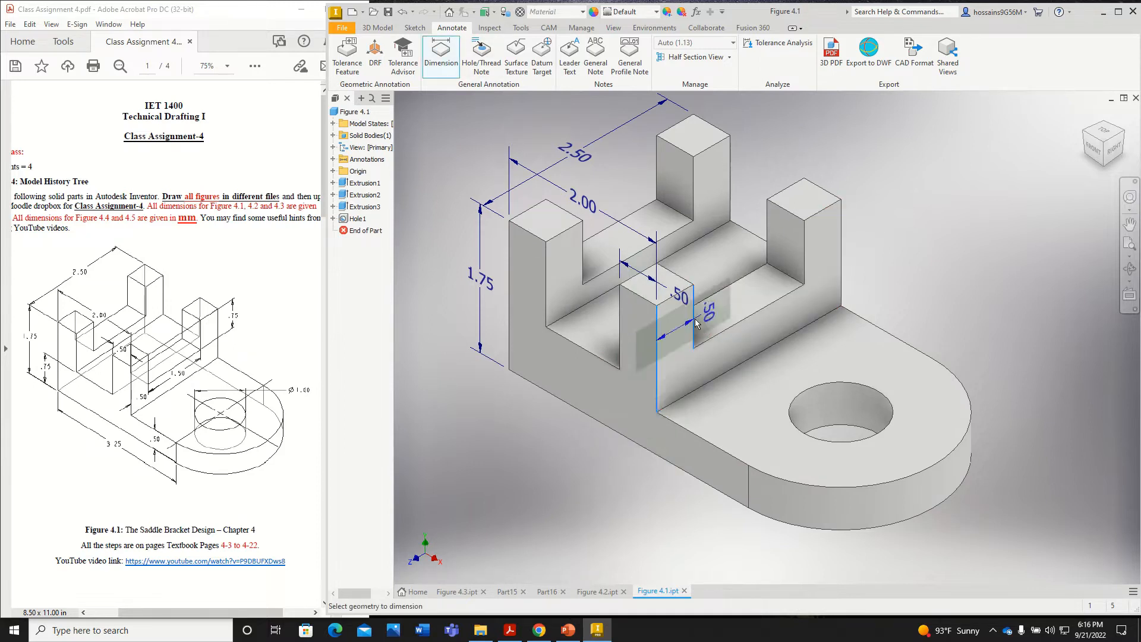
pyautogui.click(704, 367)
pyautogui.click(784, 162)
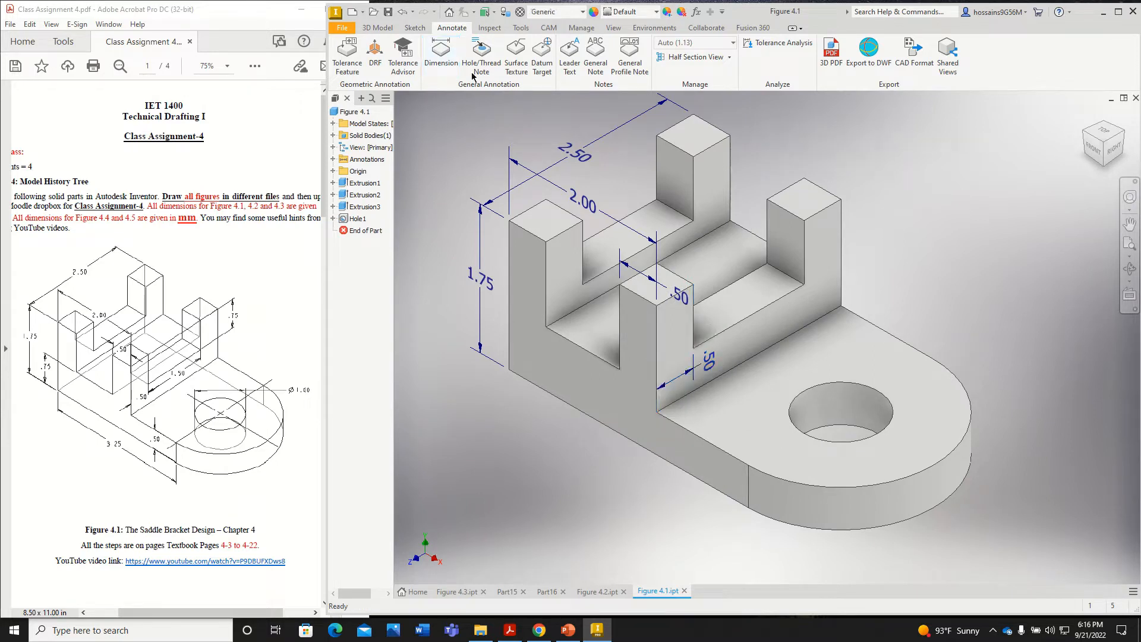
# Dimension the cutout width between the two posts facing the hole and place the annotation below the cutout edge on the wall face
pyautogui.click(792, 294)
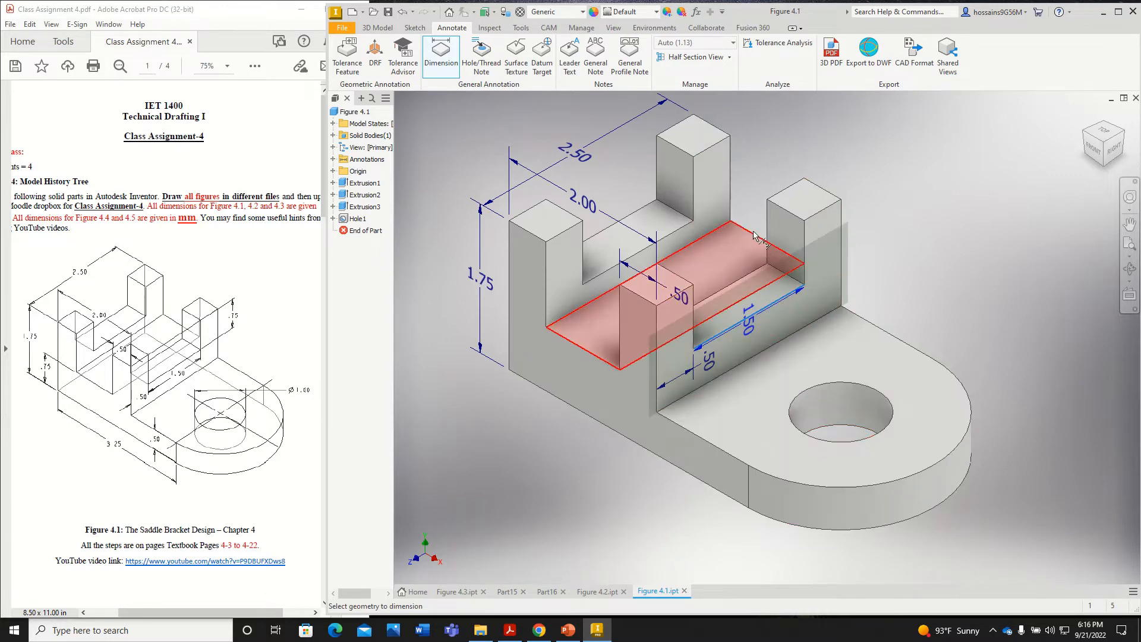
pyautogui.click(796, 221)
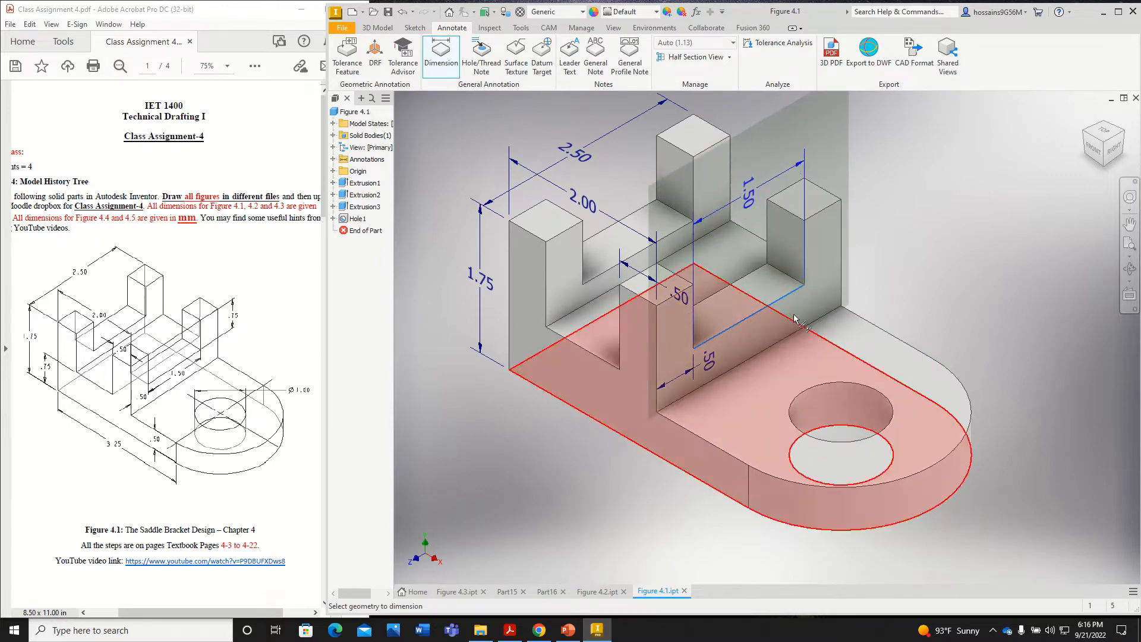
pyautogui.click(797, 155)
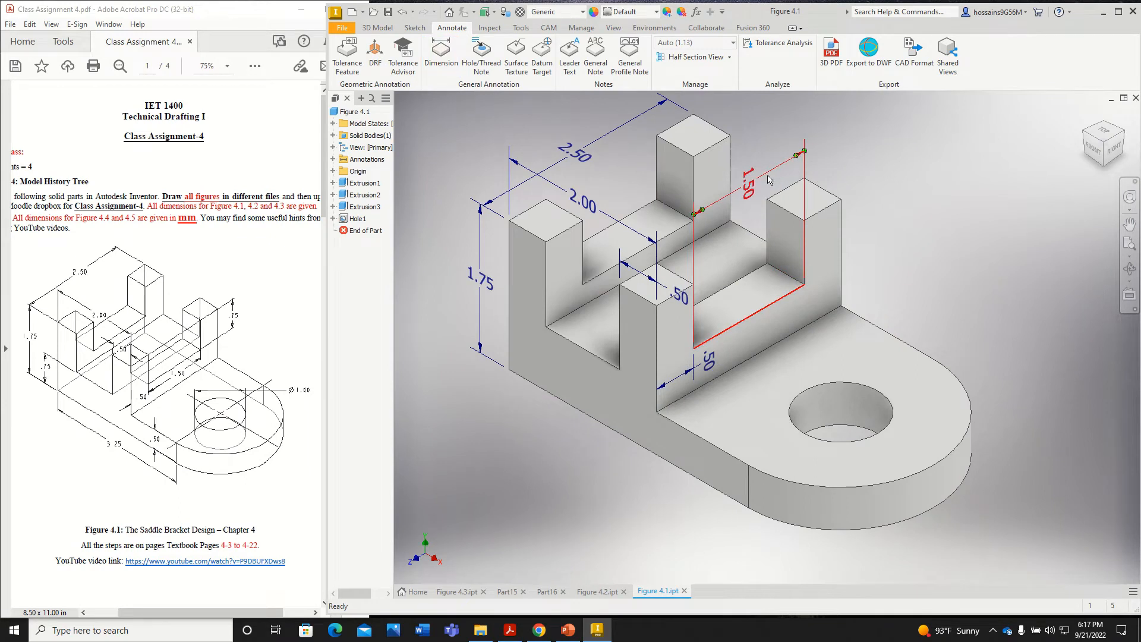
pyautogui.moveTo(752, 186); pyautogui.dragTo(759, 353)
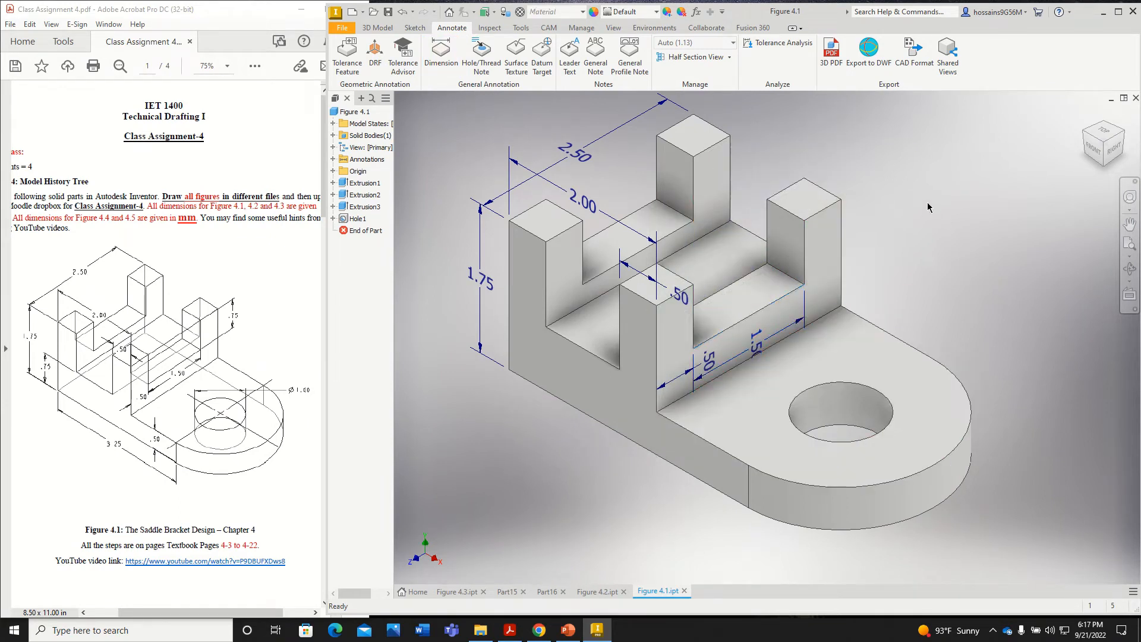
# Add a vertical 3D dimension for the cutout depth along the inner edge of the post, placed outside the model
pyautogui.click(441, 54)
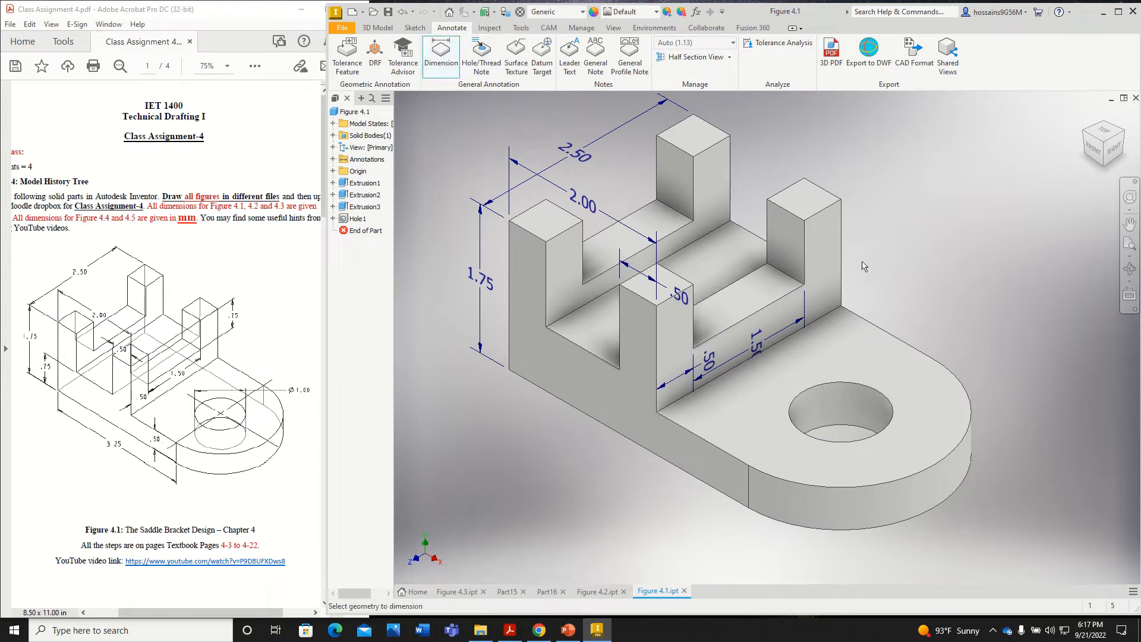
pyautogui.click(805, 249)
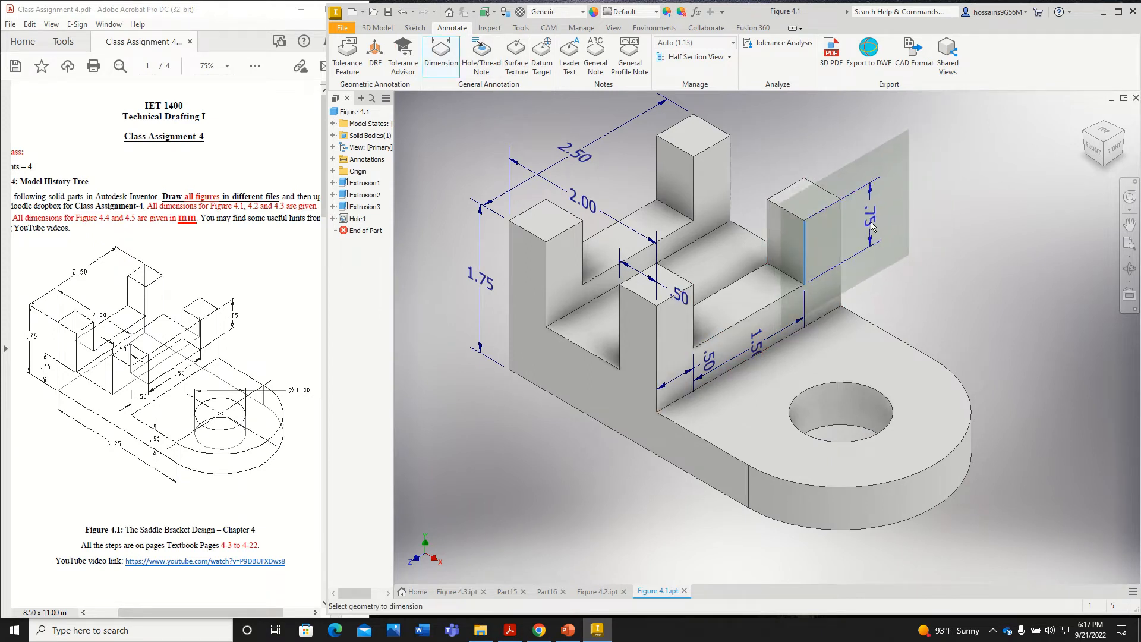
pyautogui.click(870, 196)
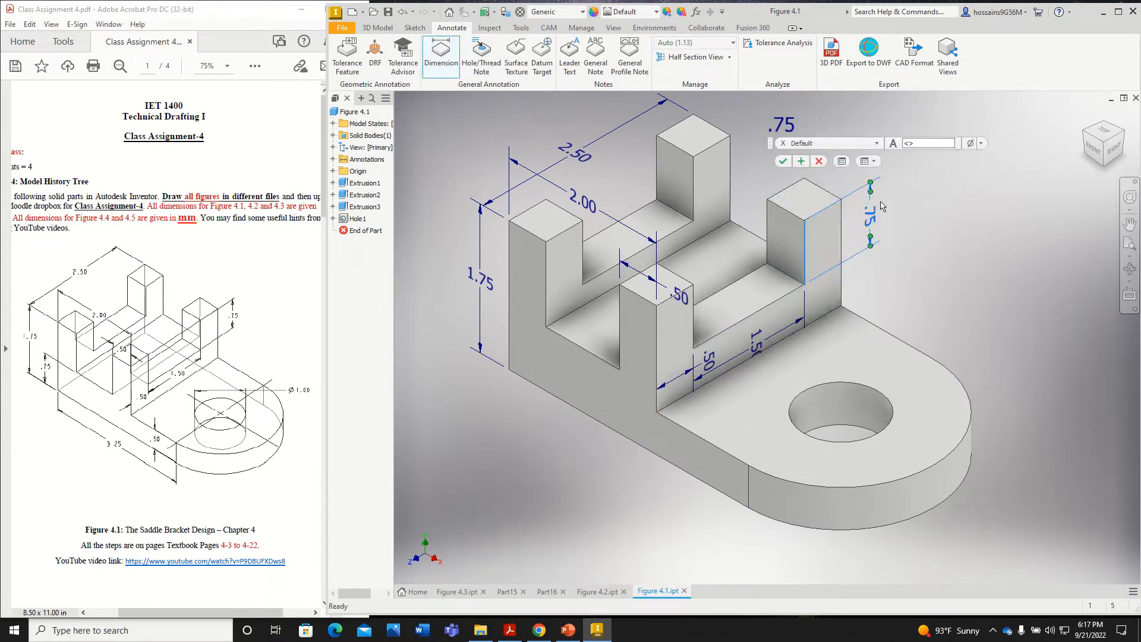
pyautogui.click(786, 161)
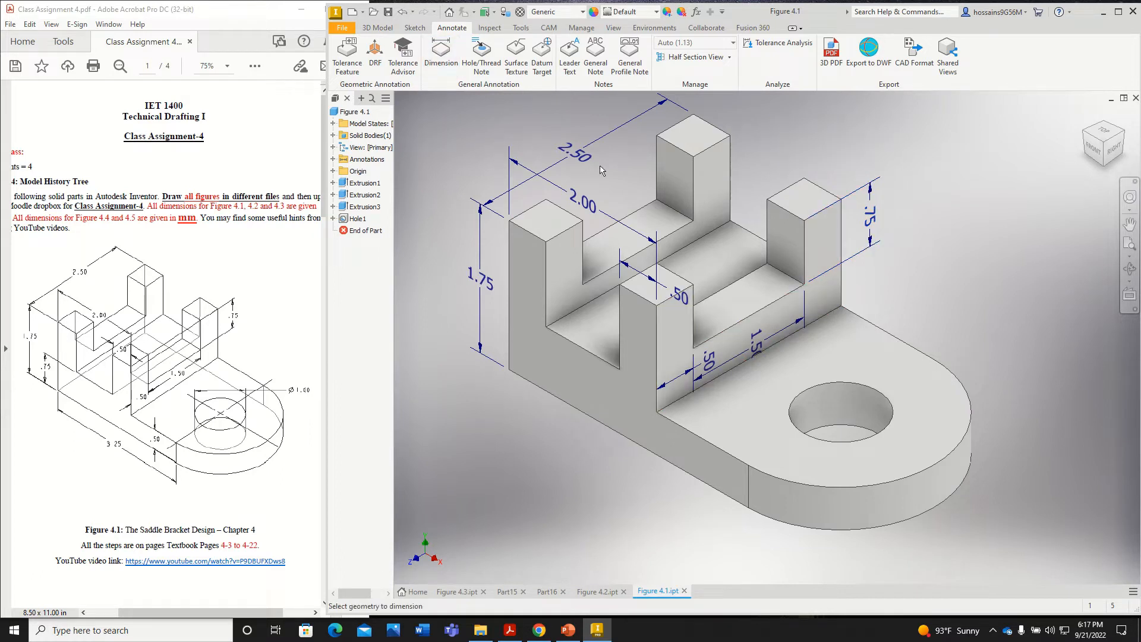
# Annotate the hole with a diameter dimension and the base's rounded end with a radius dimension, both placed outside the part
pyautogui.click(892, 403)
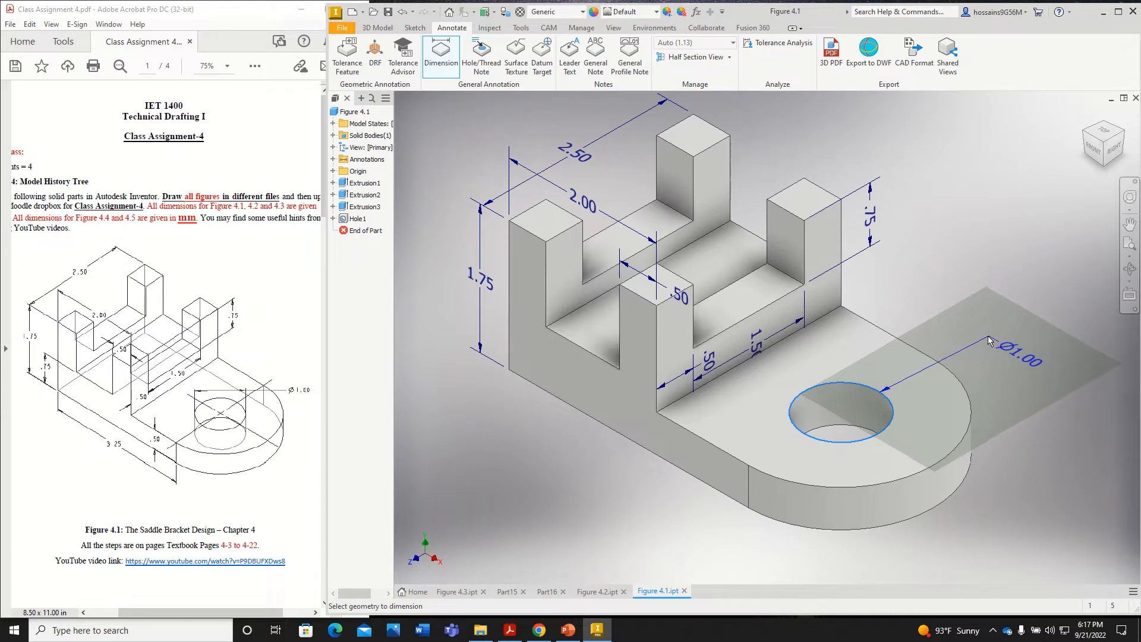
pyautogui.click(987, 336)
pyautogui.press('Escape')
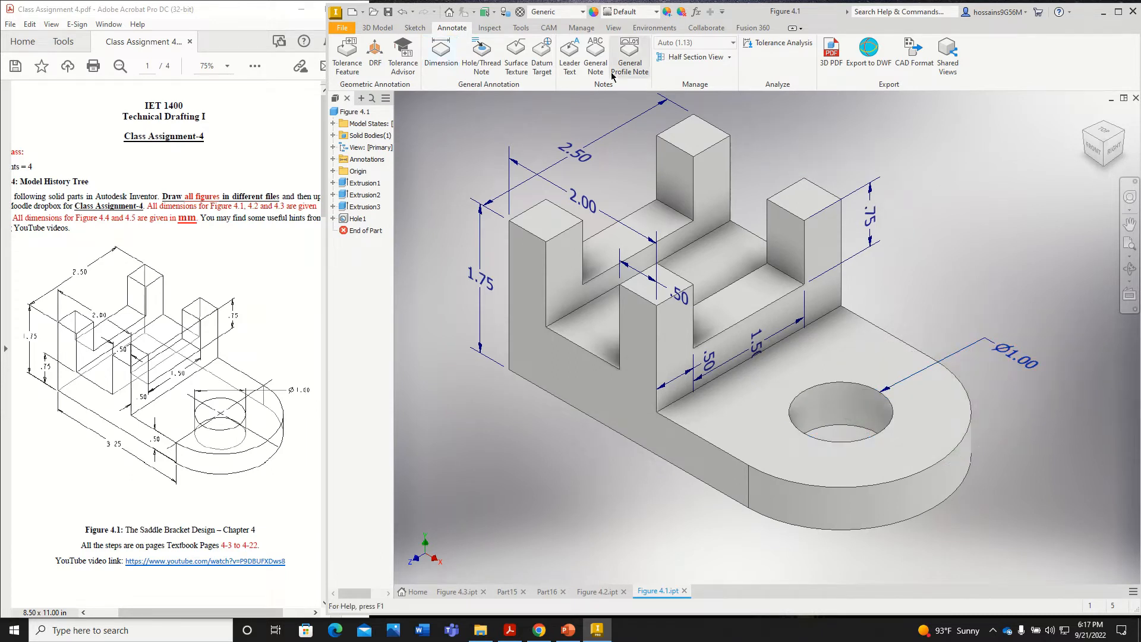
pyautogui.click(441, 54)
pyautogui.click(969, 409)
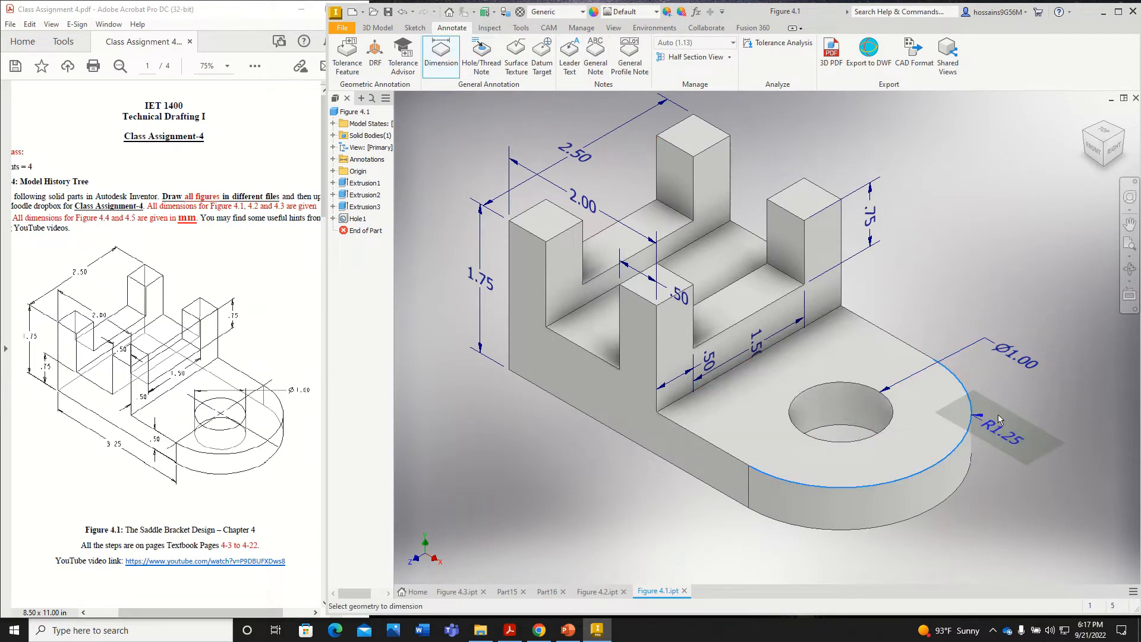
pyautogui.click(1026, 396)
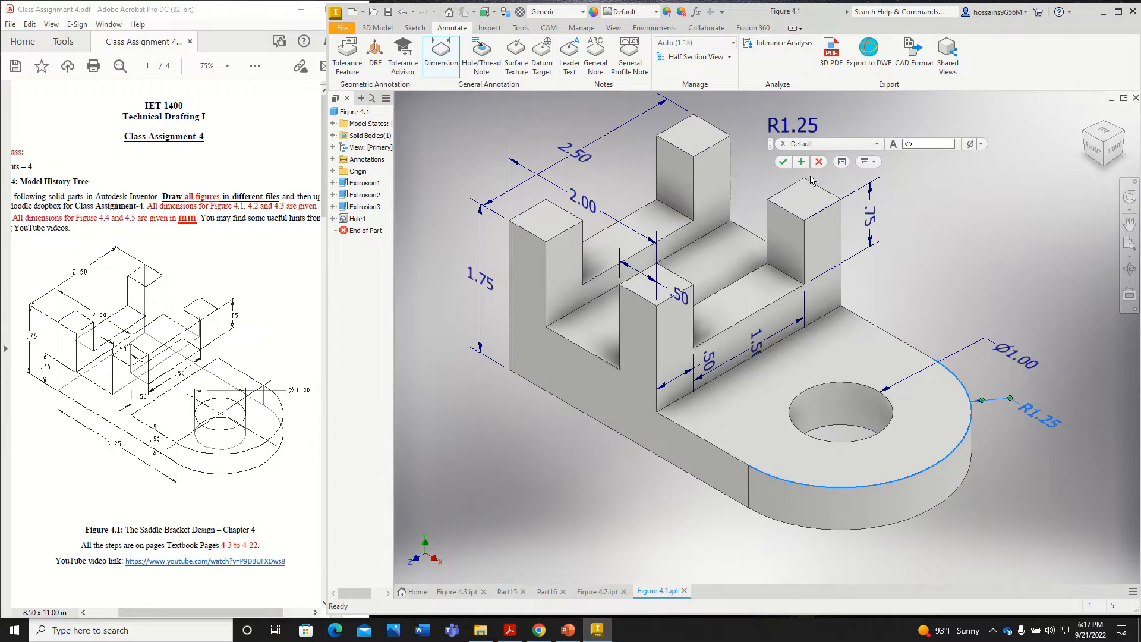
pyautogui.click(783, 163)
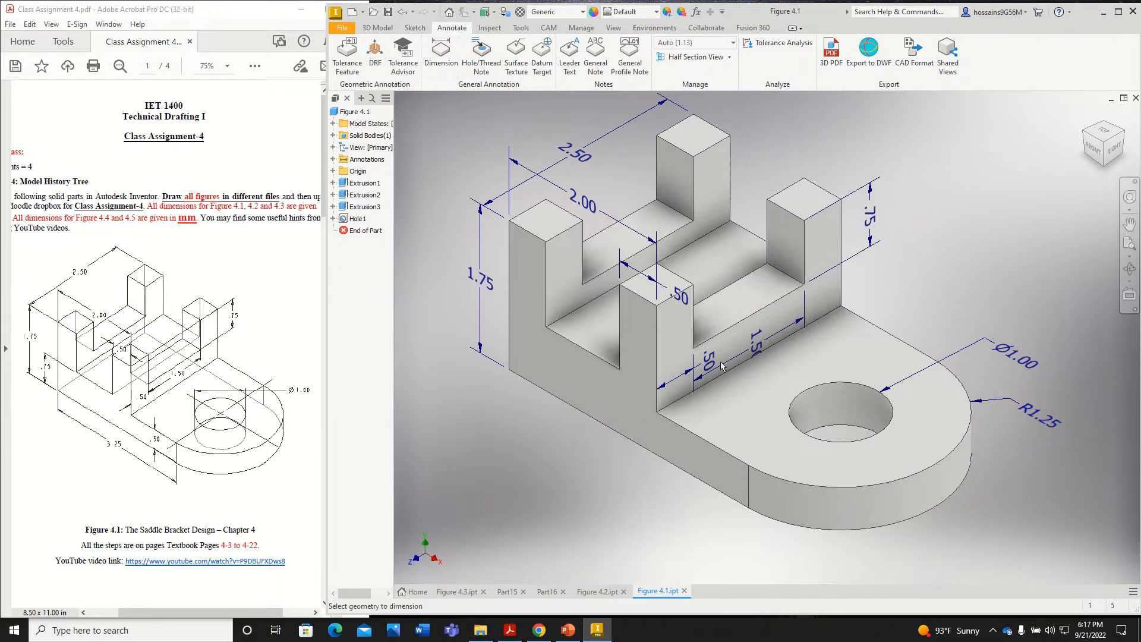
# Add a 3D dimension for the base's thickness between the side face's upper and lower edges, placed just below the base
pyautogui.click(727, 458)
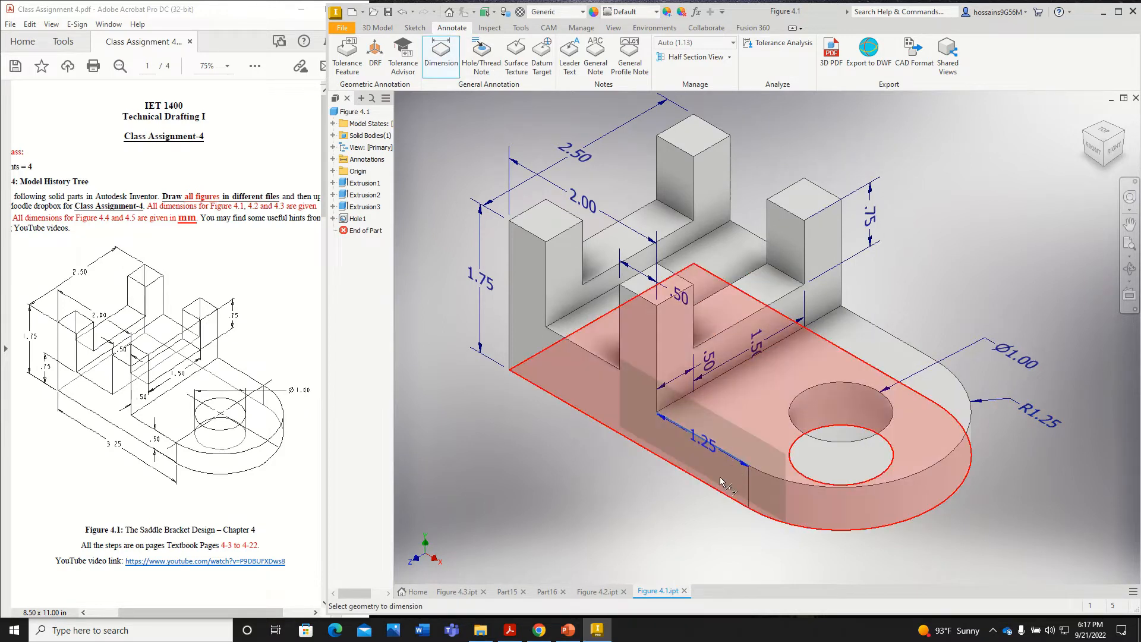
pyautogui.click(714, 493)
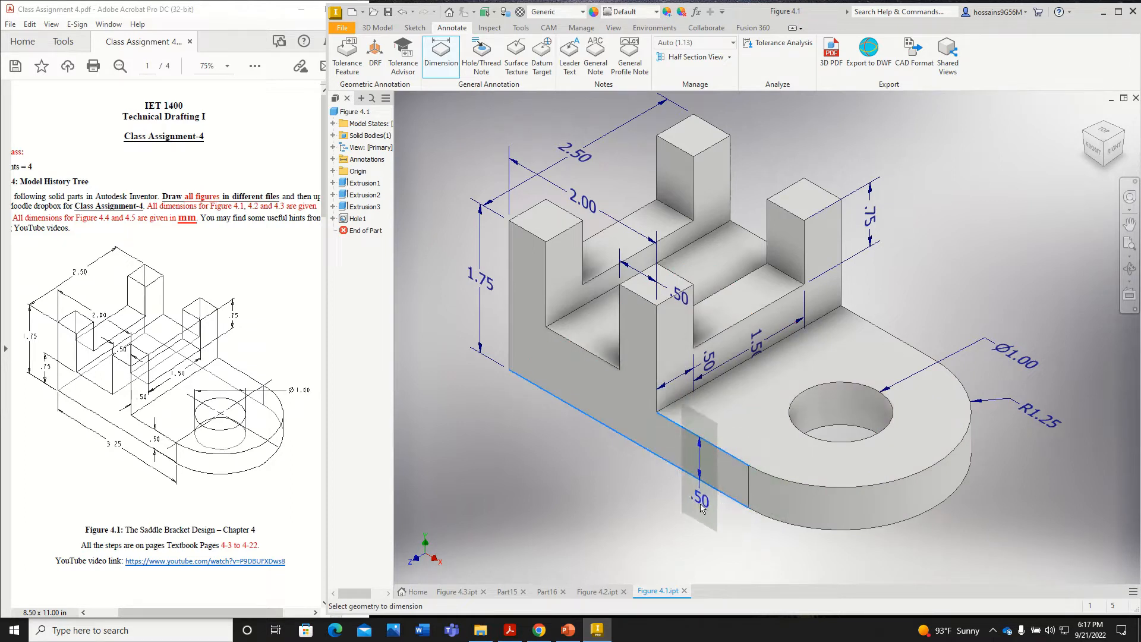
pyautogui.click(739, 494)
pyautogui.click(783, 161)
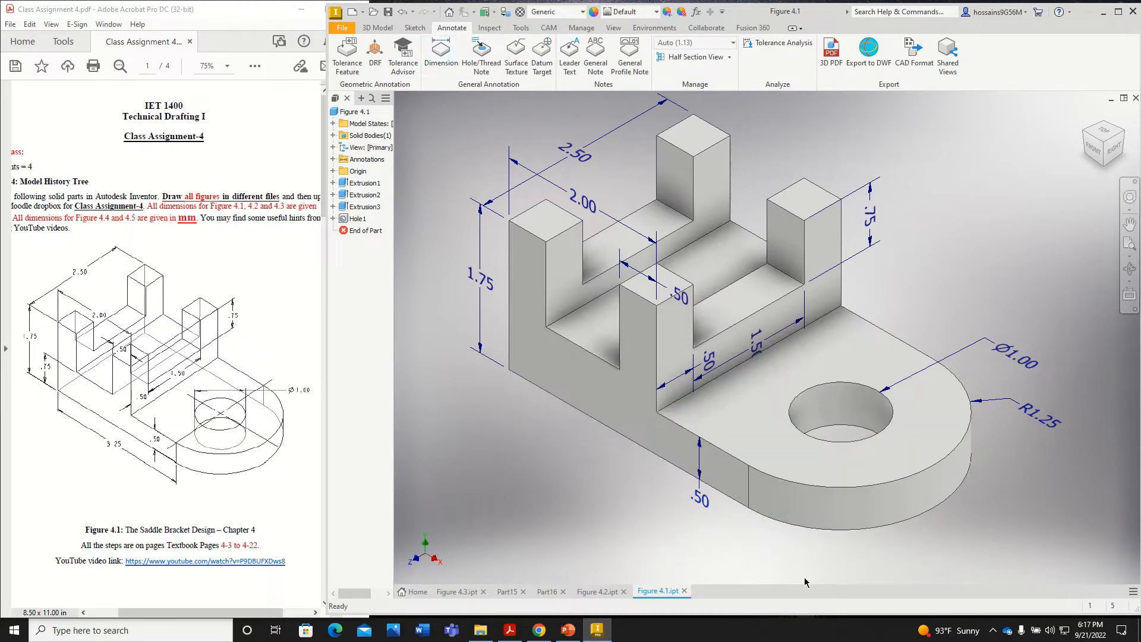
# Dimension the side face's full straight length between its two vertical end edges, placing the annotation below the base
pyautogui.press('d')
pyautogui.click(749, 493)
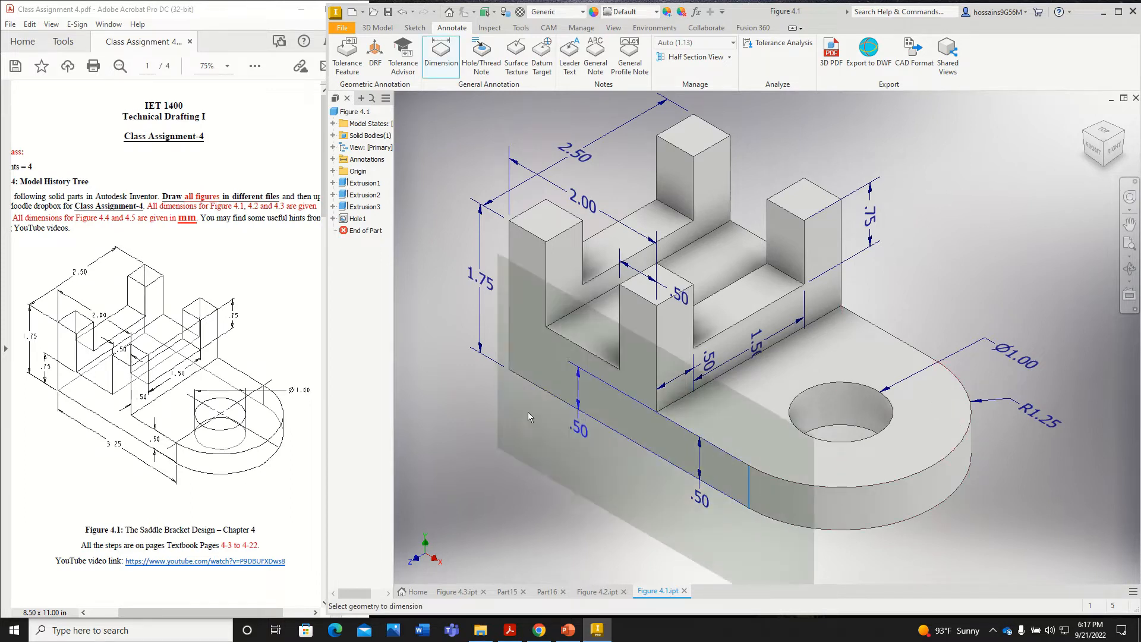
pyautogui.click(509, 356)
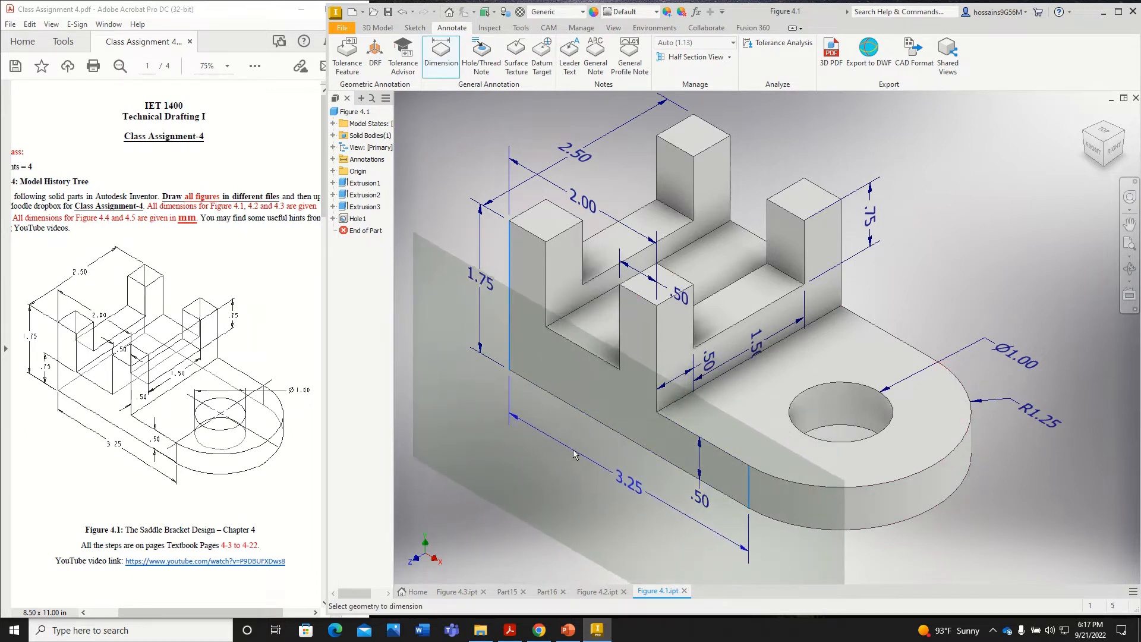
pyautogui.click(579, 452)
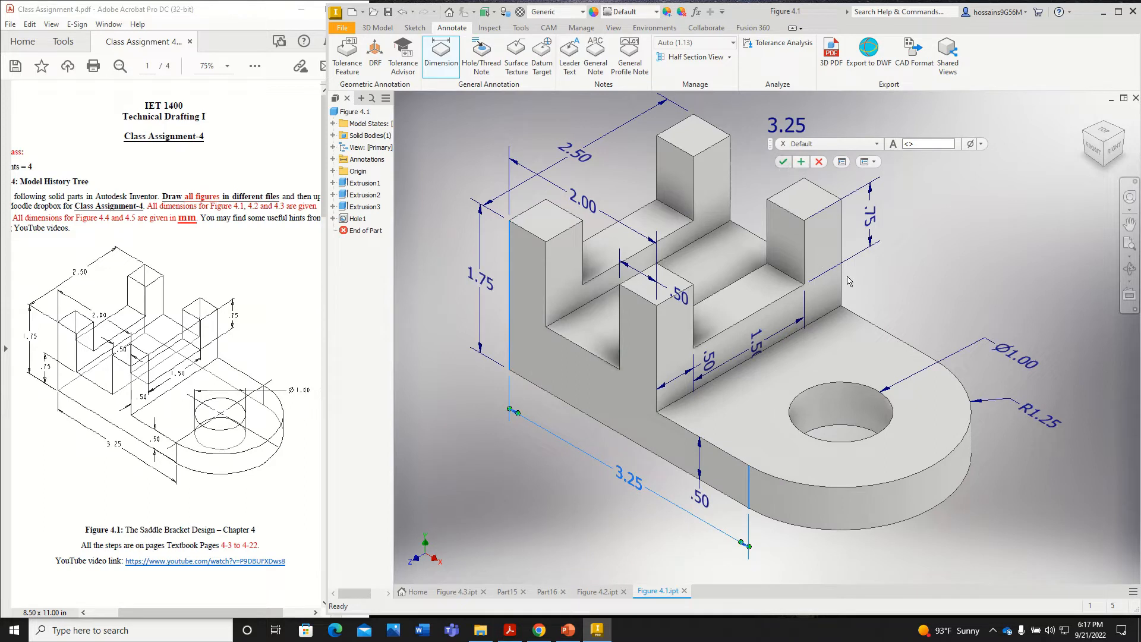
pyautogui.click(782, 162)
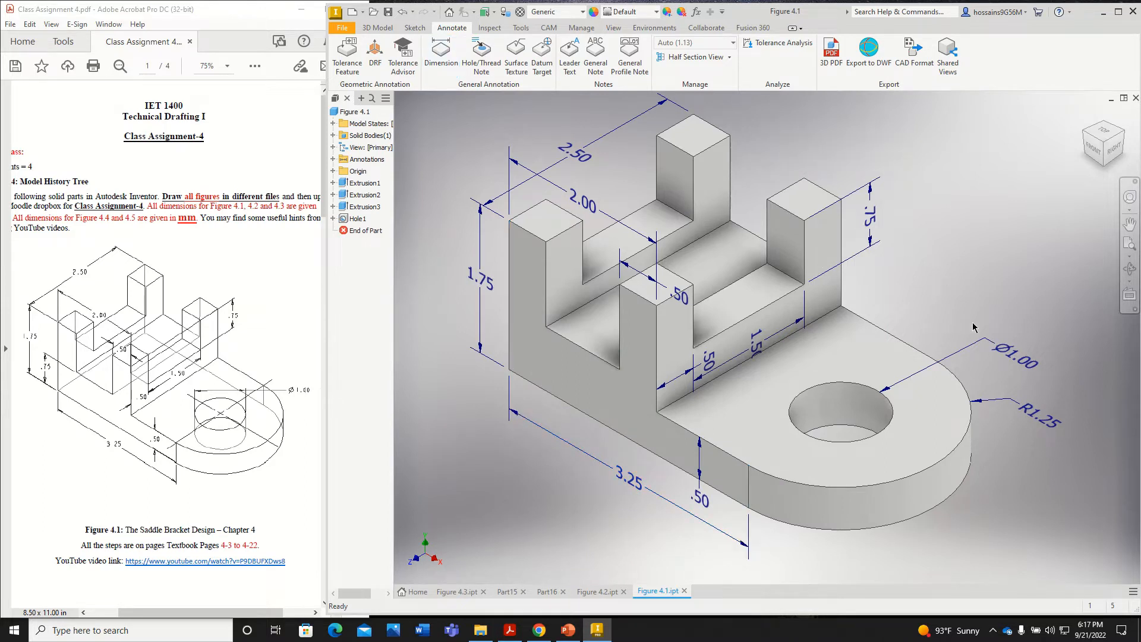
# Add a vertical 3D dimension from the side cutout's floor to the bottom edge, placed between the model and the overall height dimension
pyautogui.press('d')
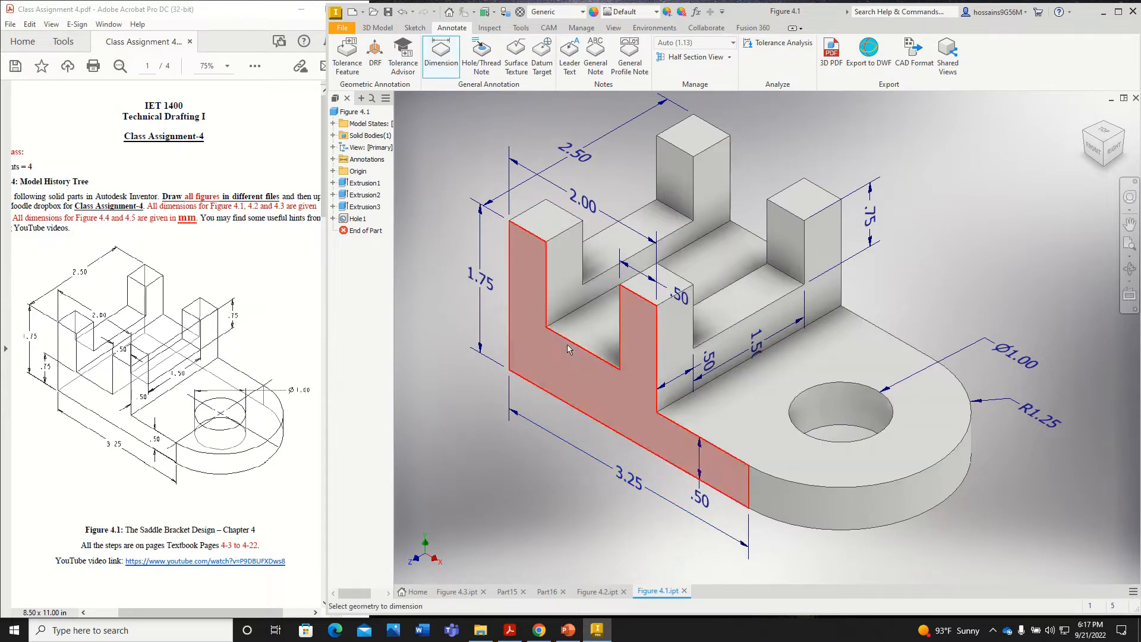
pyautogui.click(571, 341)
pyautogui.click(558, 399)
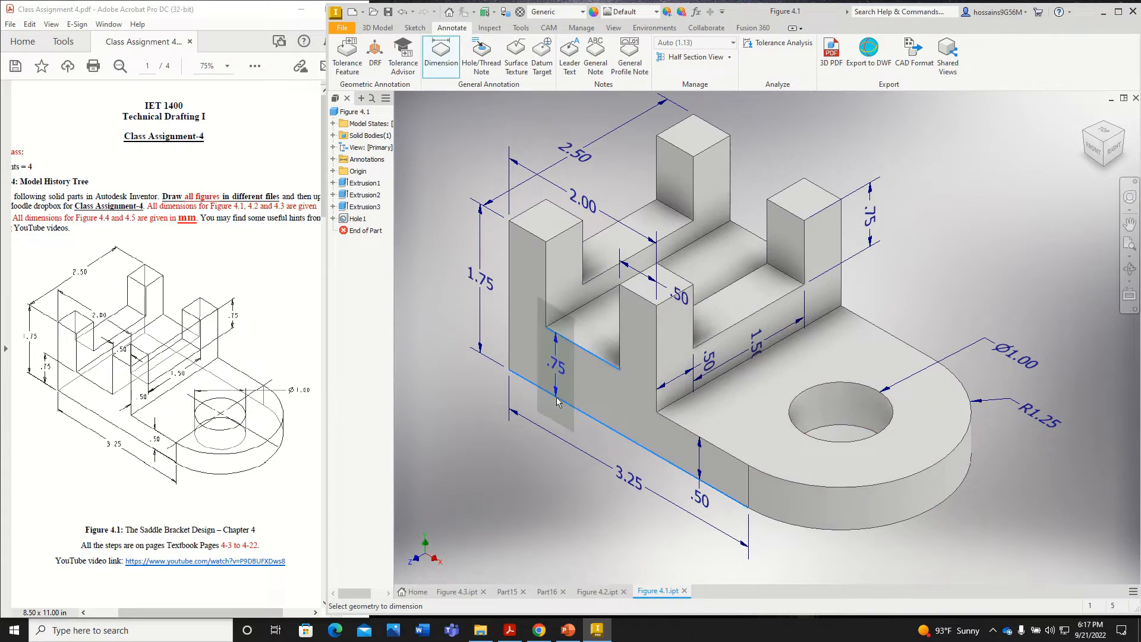
pyautogui.click(495, 332)
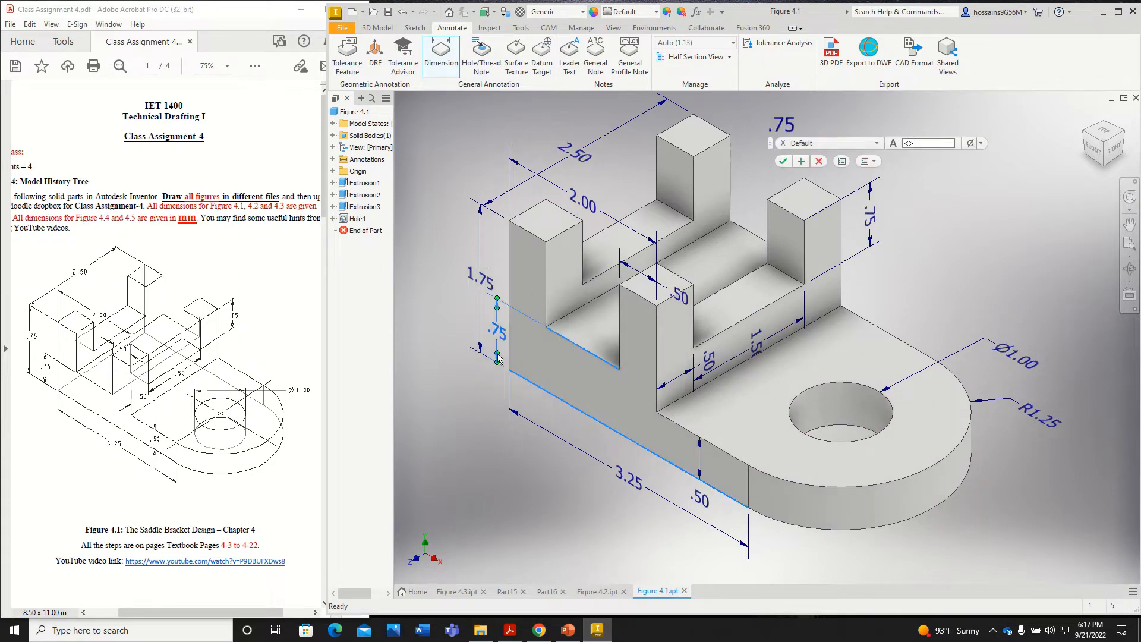
pyautogui.click(782, 162)
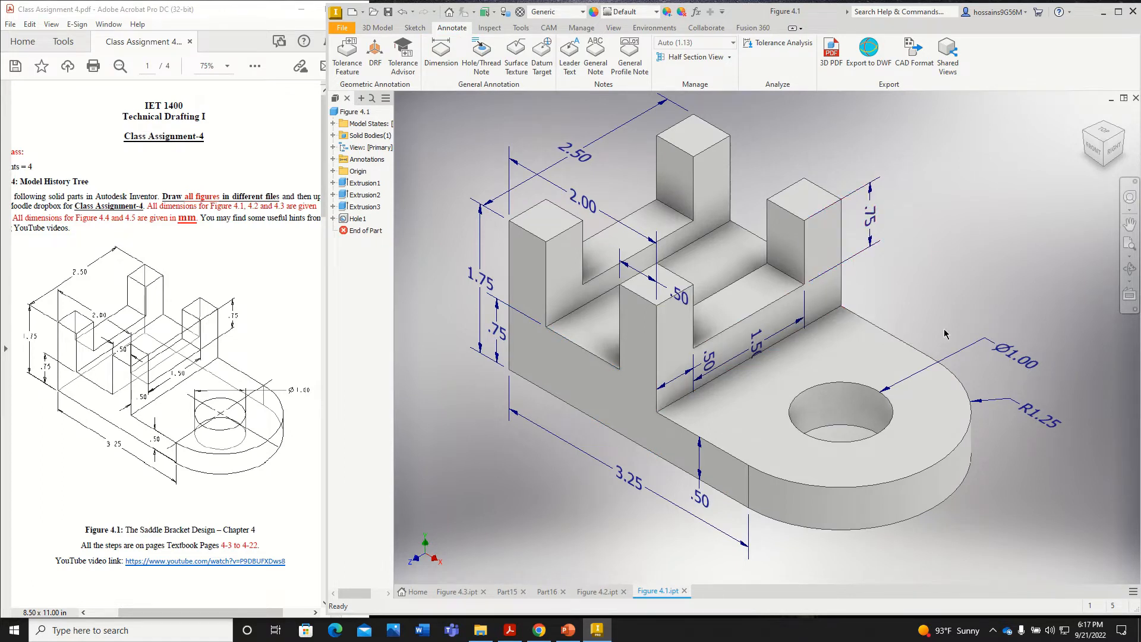
# Reposition the 1.50 dimension text and move both .50 post thickness texts outside their arrows so the annotations read clearly
pyautogui.click(762, 347)
pyautogui.moveTo(758, 345); pyautogui.dragTo(692, 345)
pyautogui.click(960, 238)
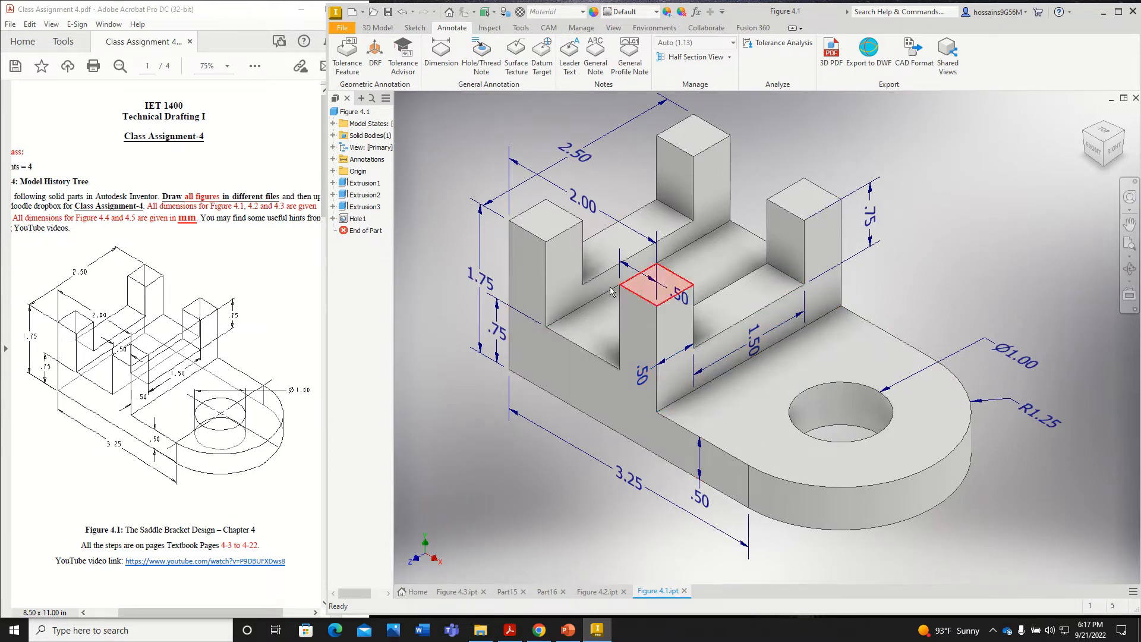
pyautogui.moveTo(683, 304); pyautogui.dragTo(642, 290)
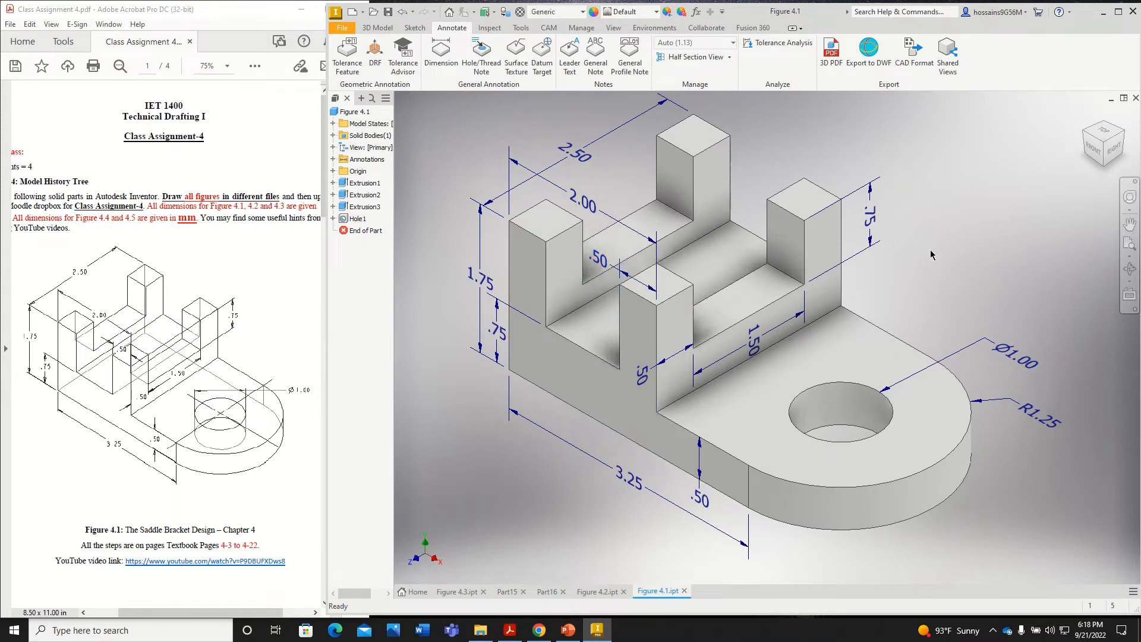
pyautogui.moveTo(616, 4)
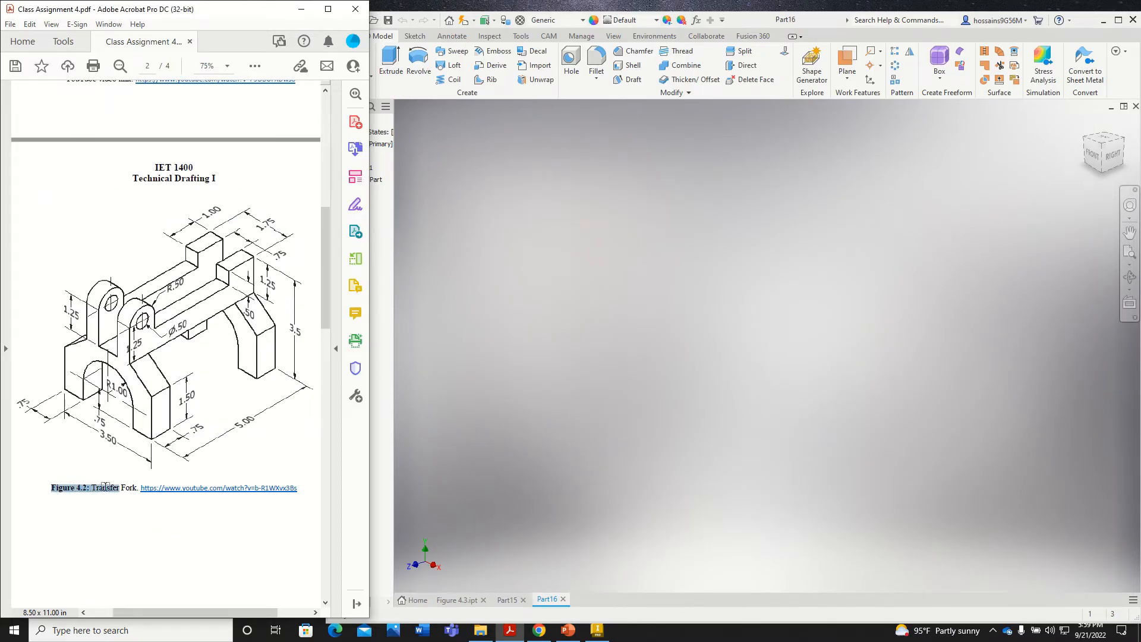
pyautogui.moveTo(127, 488); pyautogui.dragTo(137, 489)
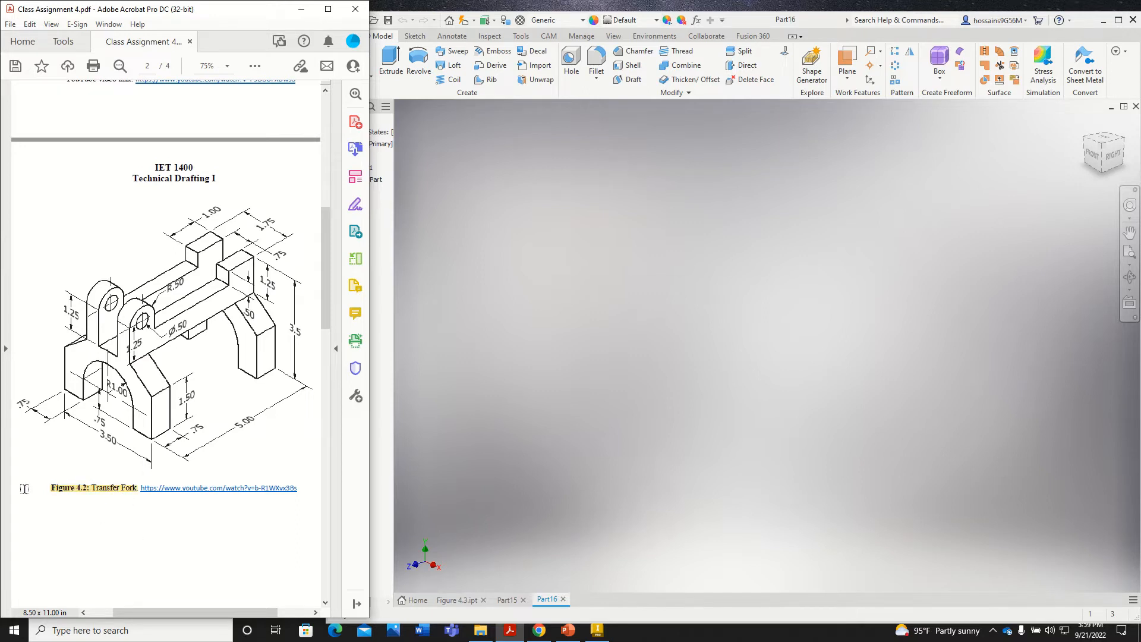
pyautogui.moveTo(28, 479); pyautogui.dragTo(69, 433)
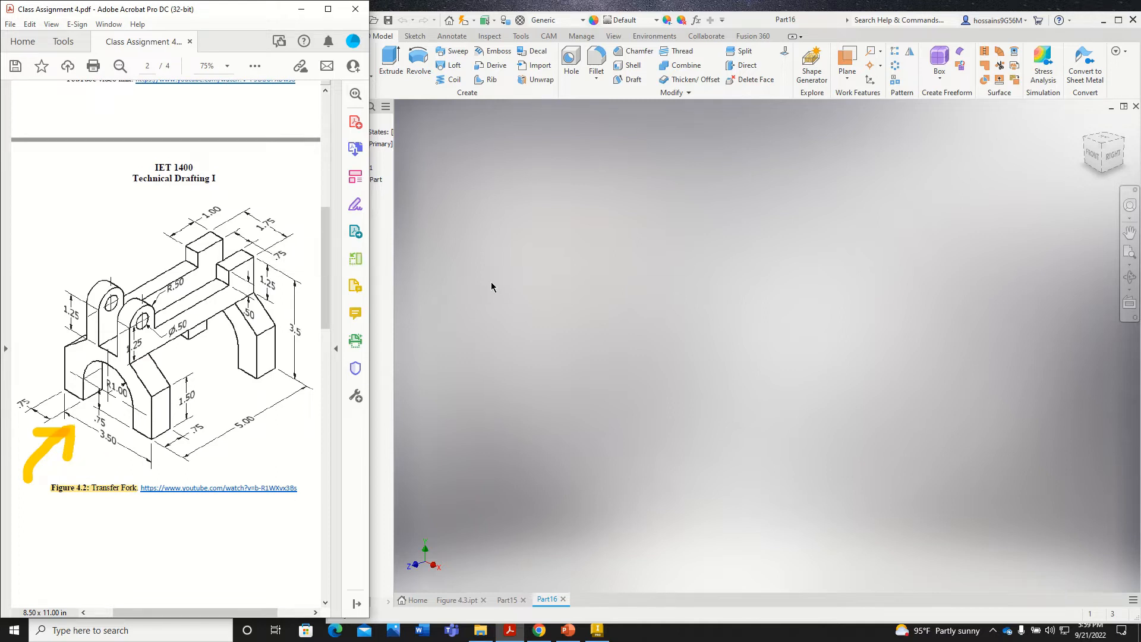
# Switch to Inventor and create a new part from the English Standard (in).ipt template
pyautogui.click(487, 263)
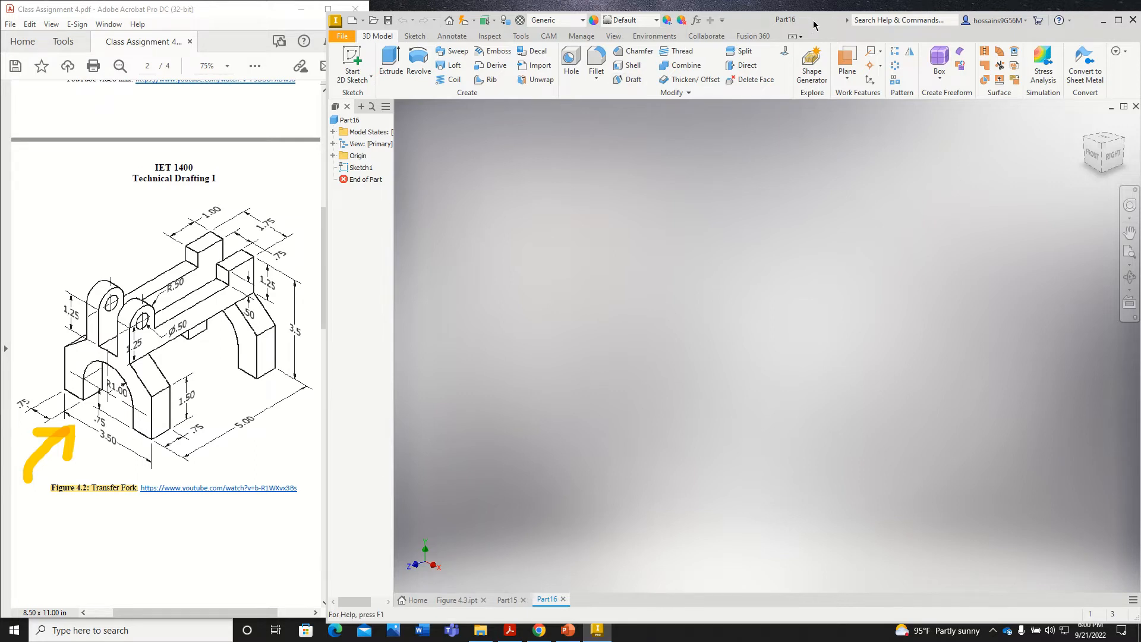
pyautogui.moveTo(814, 22); pyautogui.dragTo(814, 13)
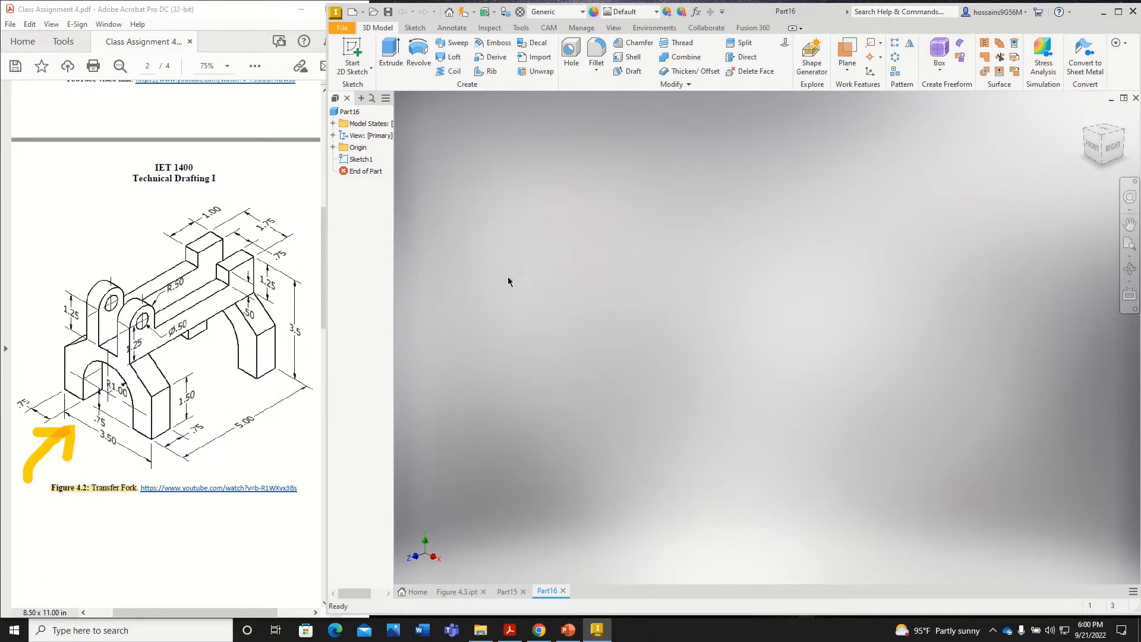
pyautogui.click(349, 112)
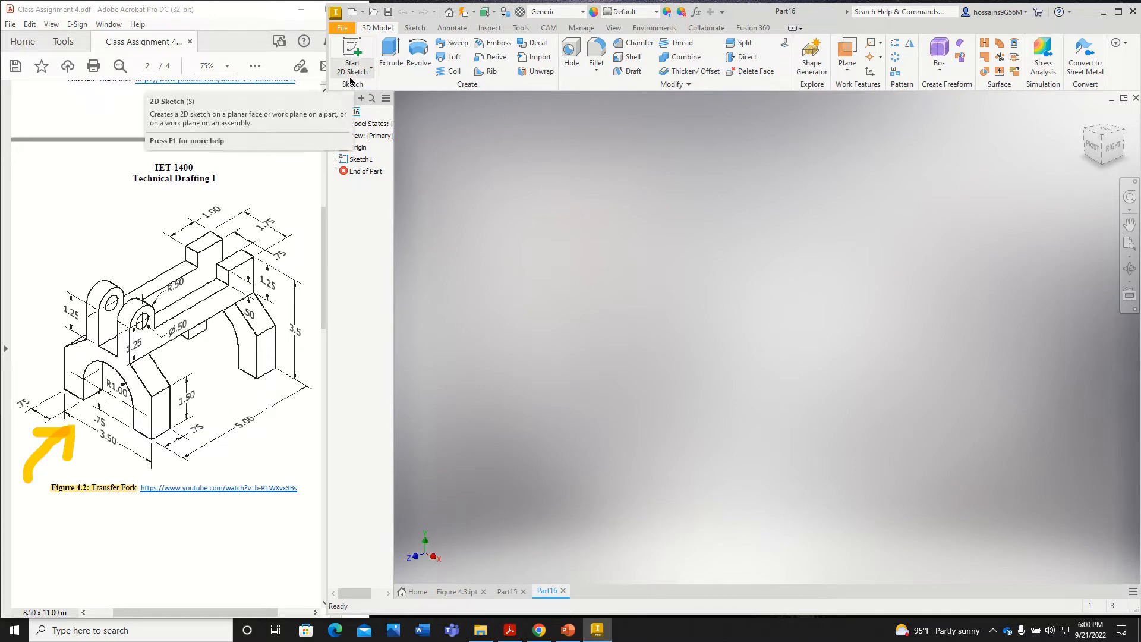
pyautogui.click(347, 30)
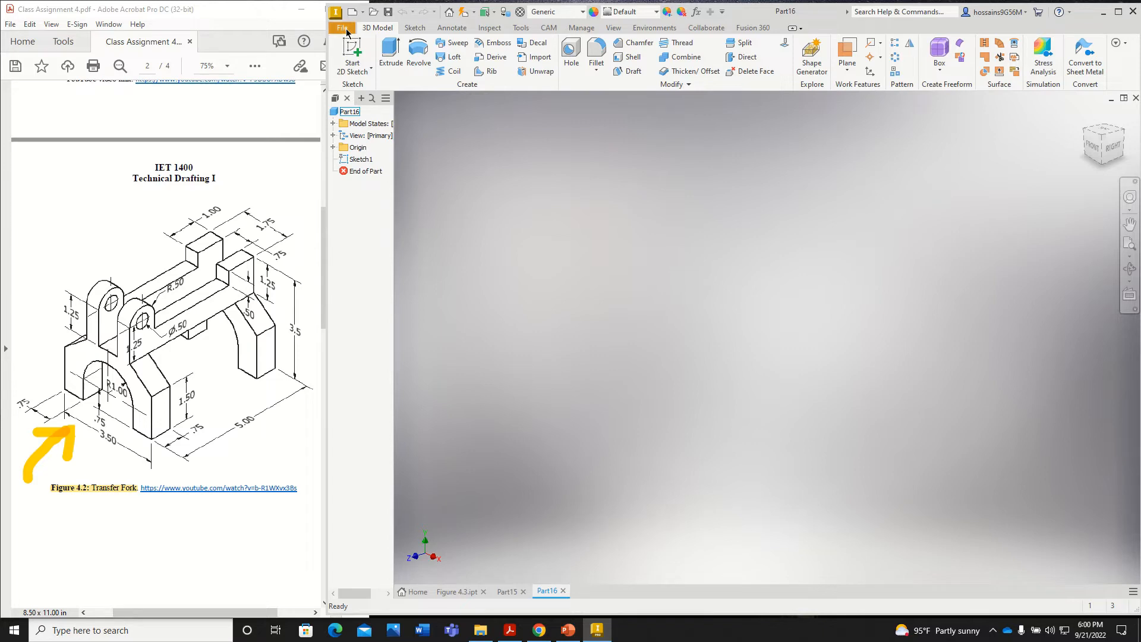
pyautogui.click(364, 79)
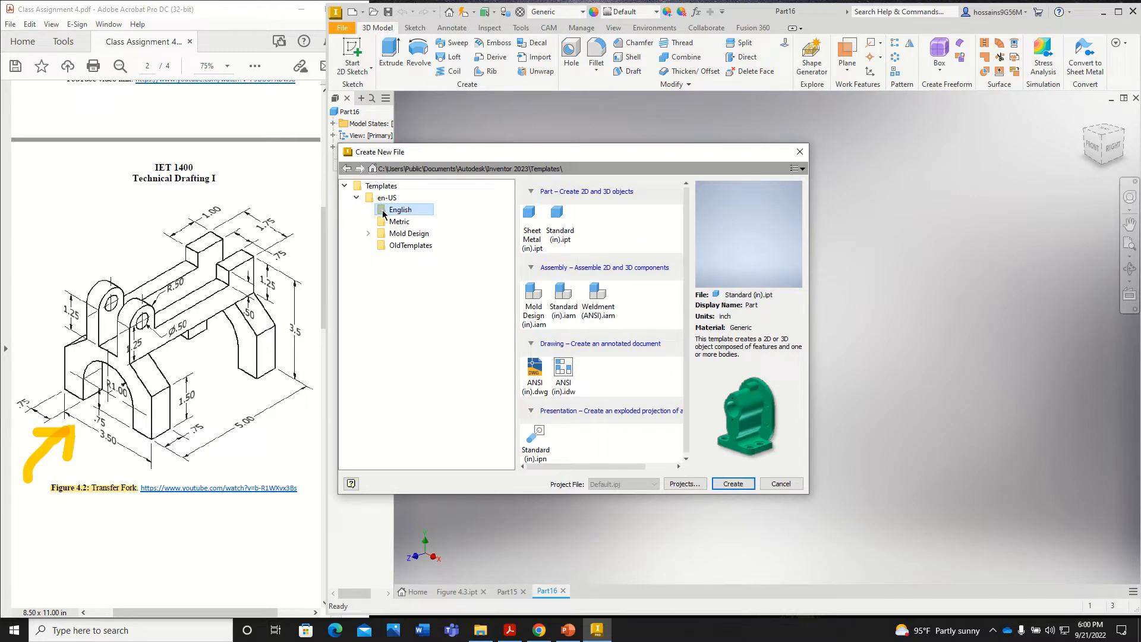
pyautogui.click(356, 199)
pyautogui.click(356, 199)
pyautogui.click(565, 236)
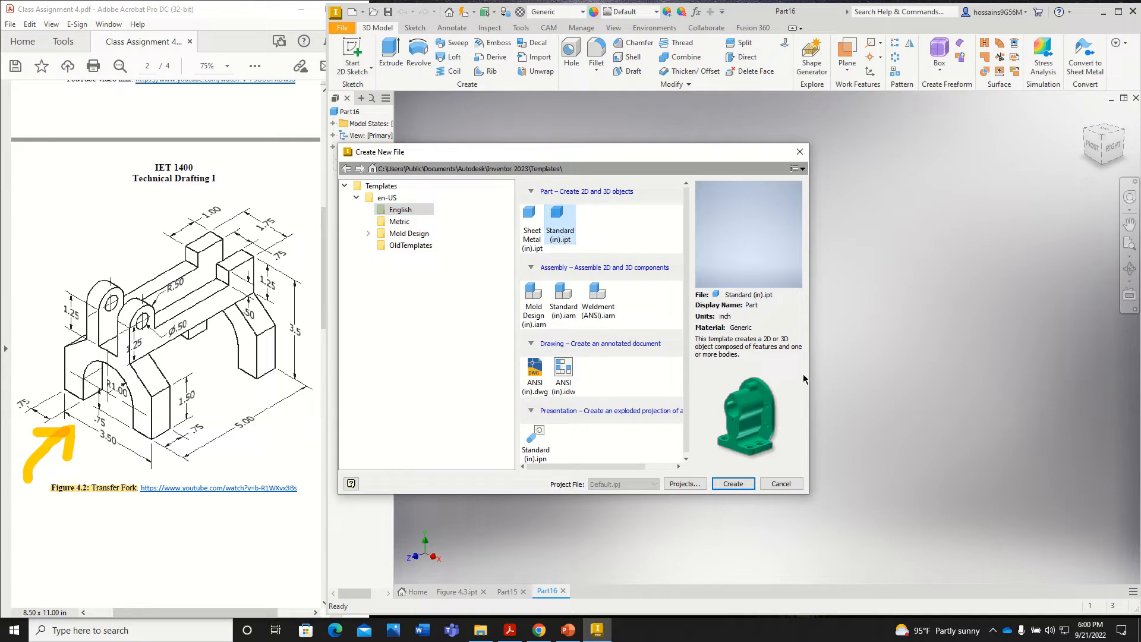
pyautogui.click(742, 487)
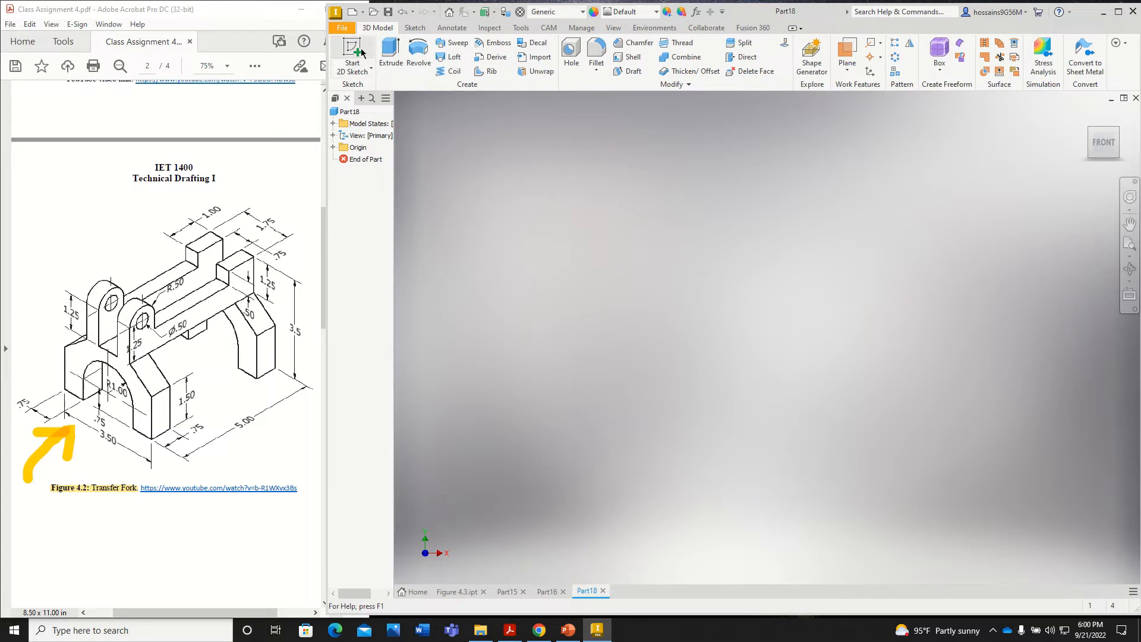
# Start a sketch on the XY plane and draw a 2 in diameter circle above and to the right of the origin
pyautogui.click(362, 52)
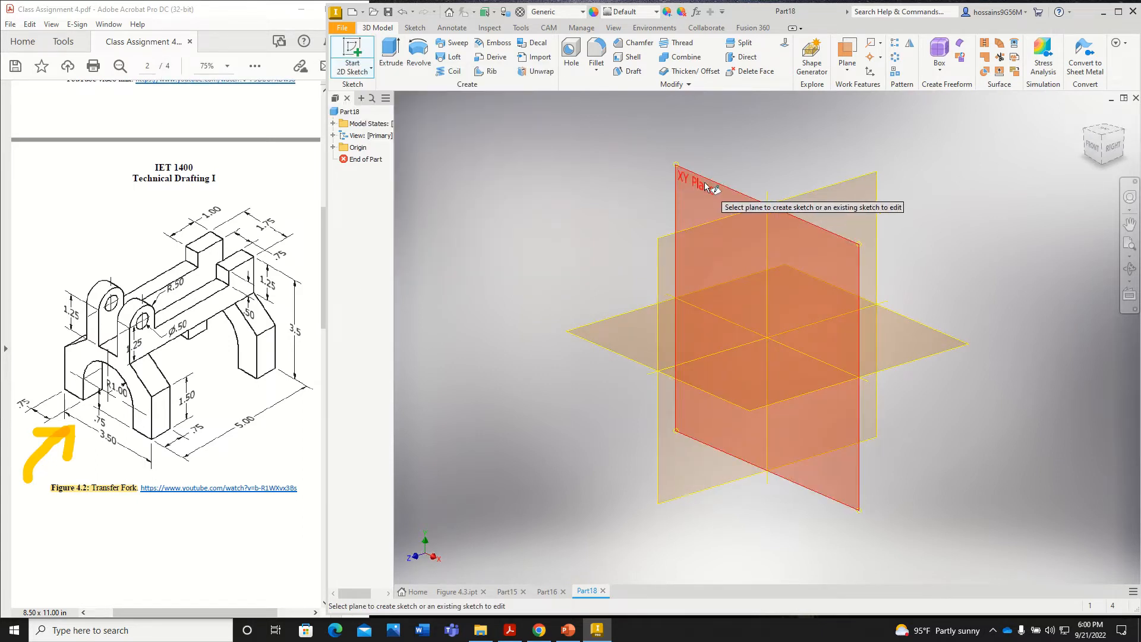
pyautogui.click(705, 186)
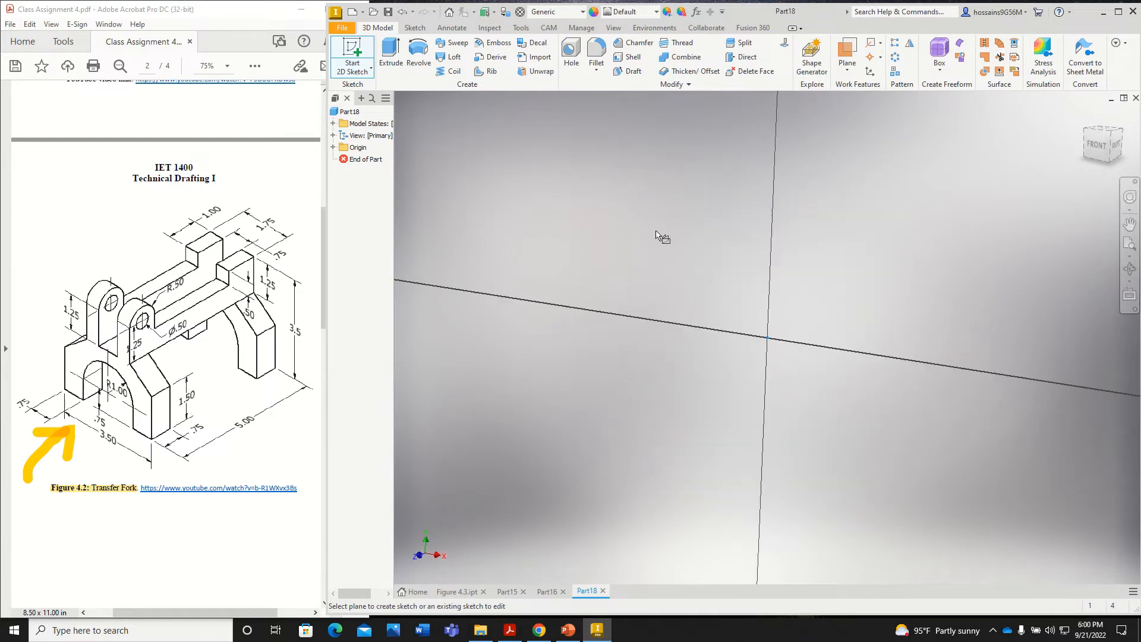
pyautogui.scroll(-4, 593, 256)
pyautogui.moveTo(695, 252); pyautogui.dragTo(522, 386, button='middle')
pyautogui.click(419, 52)
pyautogui.click(633, 202)
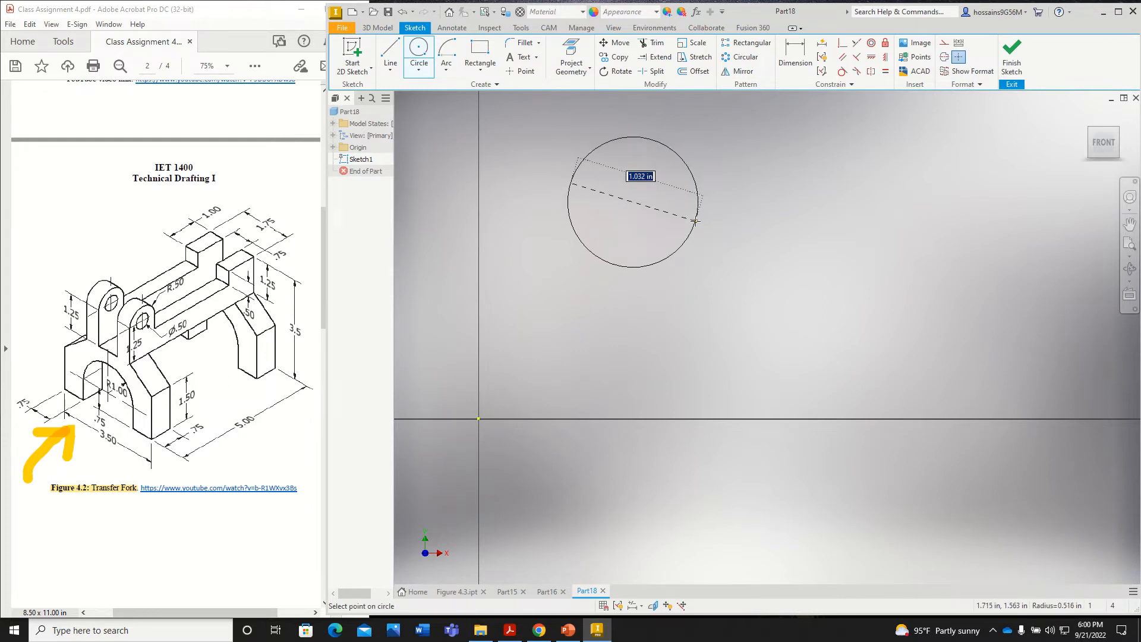
pyautogui.write('2')
pyautogui.press('Return')
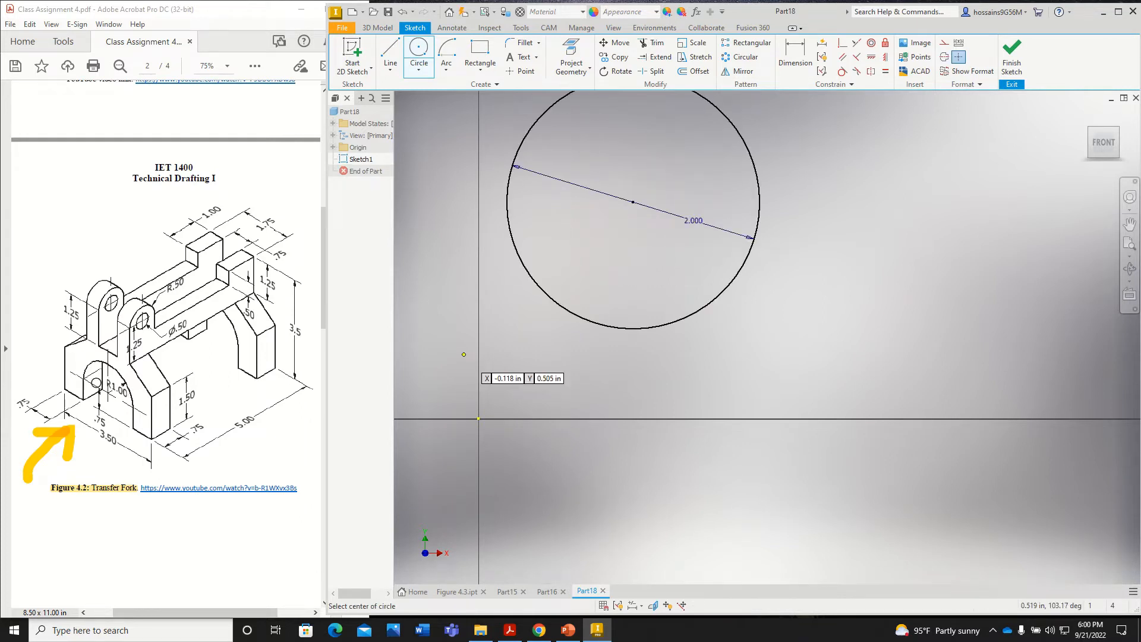
# Draw a vertical line about 0.57 in long upward from the circle's top quadrant point
pyautogui.moveTo(97, 383)
pyautogui.mouseDown()
pyautogui.moveTo(122, 390)
pyautogui.moveTo(107, 383)
pyautogui.mouseUp()
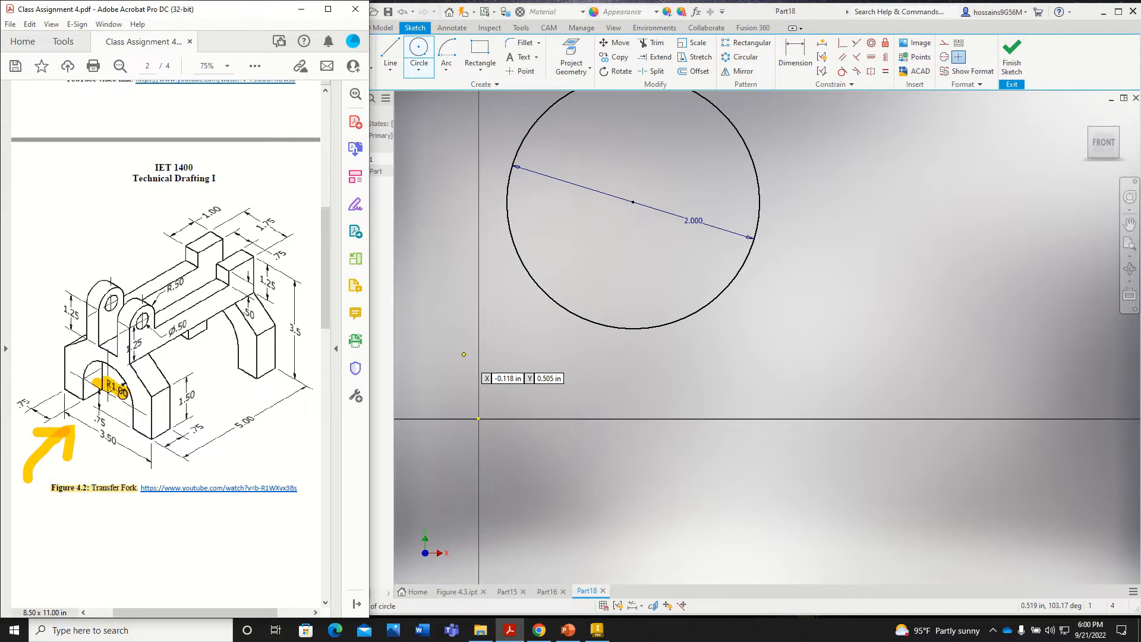
pyautogui.scroll(3, 629, 285)
pyautogui.scroll(-2, 662, 201)
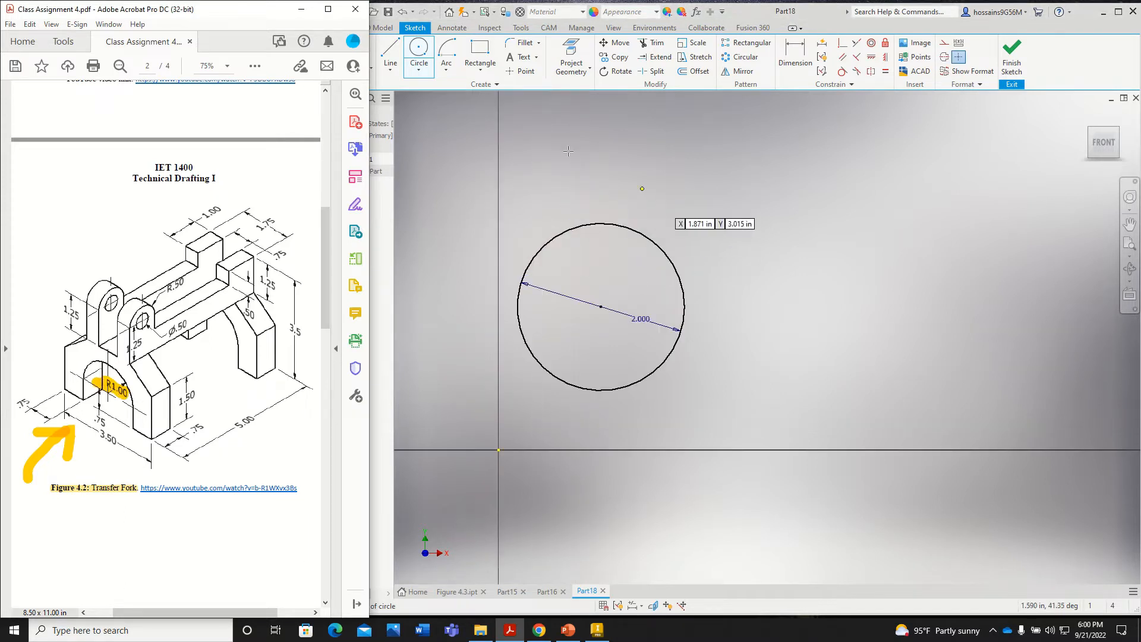
pyautogui.click(389, 51)
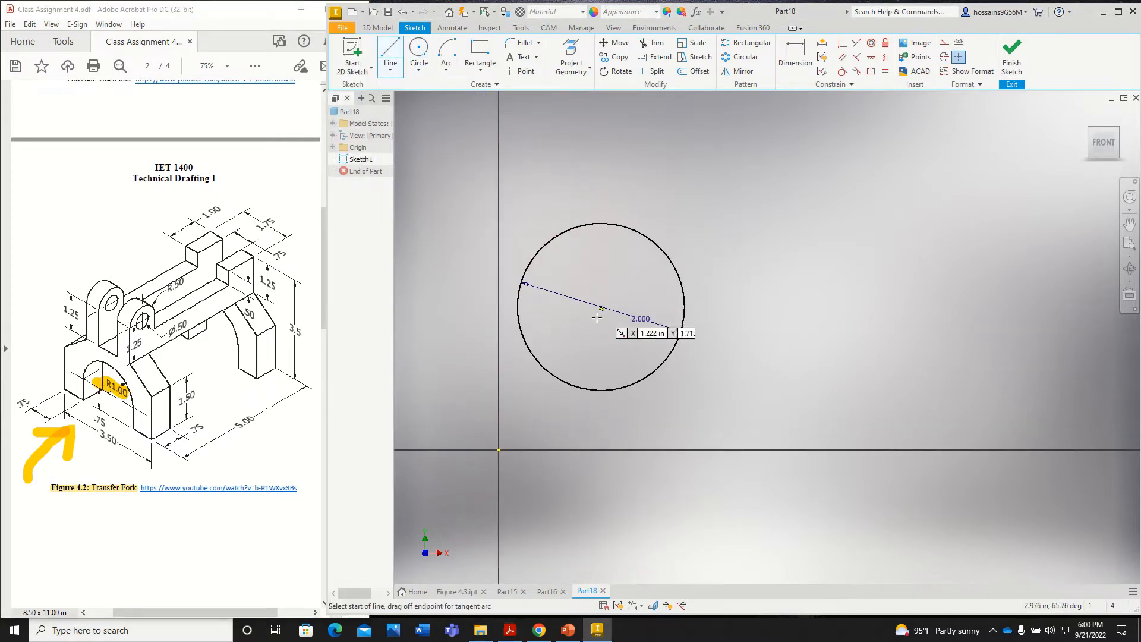
pyautogui.click(600, 223)
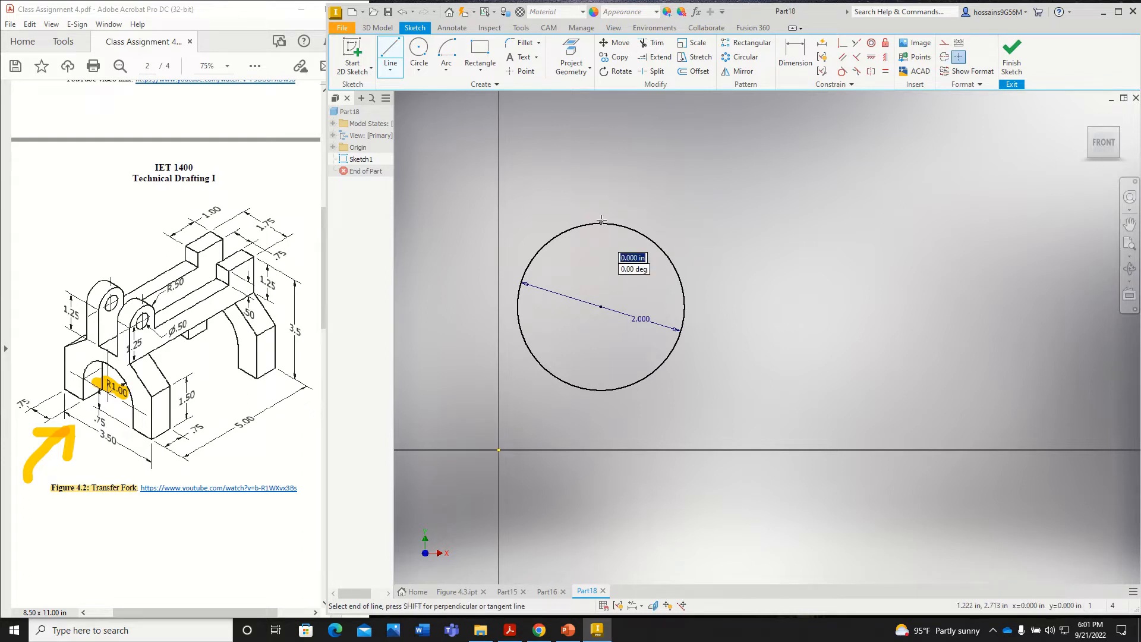
pyautogui.click(601, 176)
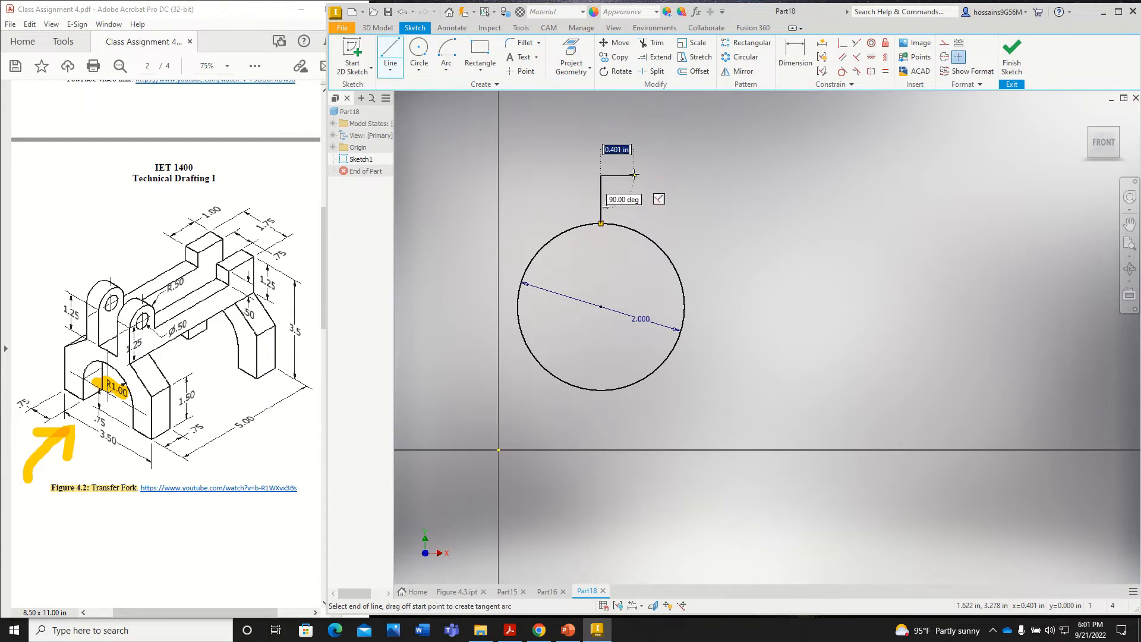
pyautogui.click(109, 364)
pyautogui.moveTo(110, 364)
pyautogui.mouseDown()
pyautogui.moveTo(118, 322)
pyautogui.moveTo(152, 415)
pyautogui.moveTo(148, 441)
pyautogui.moveTo(118, 371)
pyautogui.mouseUp()
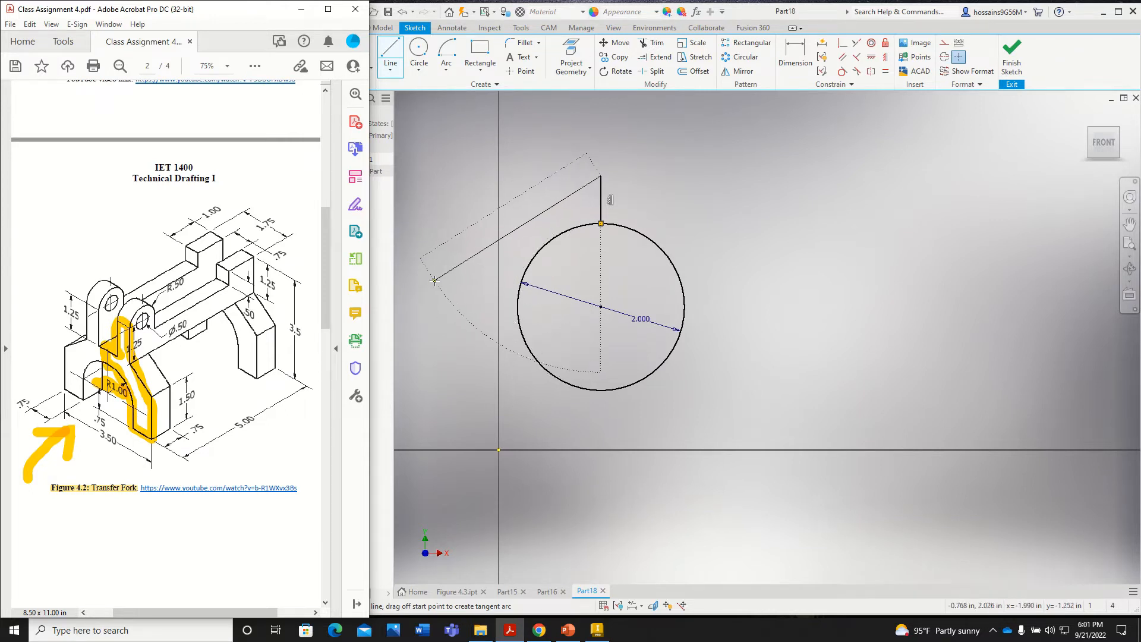
pyautogui.hotkey('ctrl', 'z')
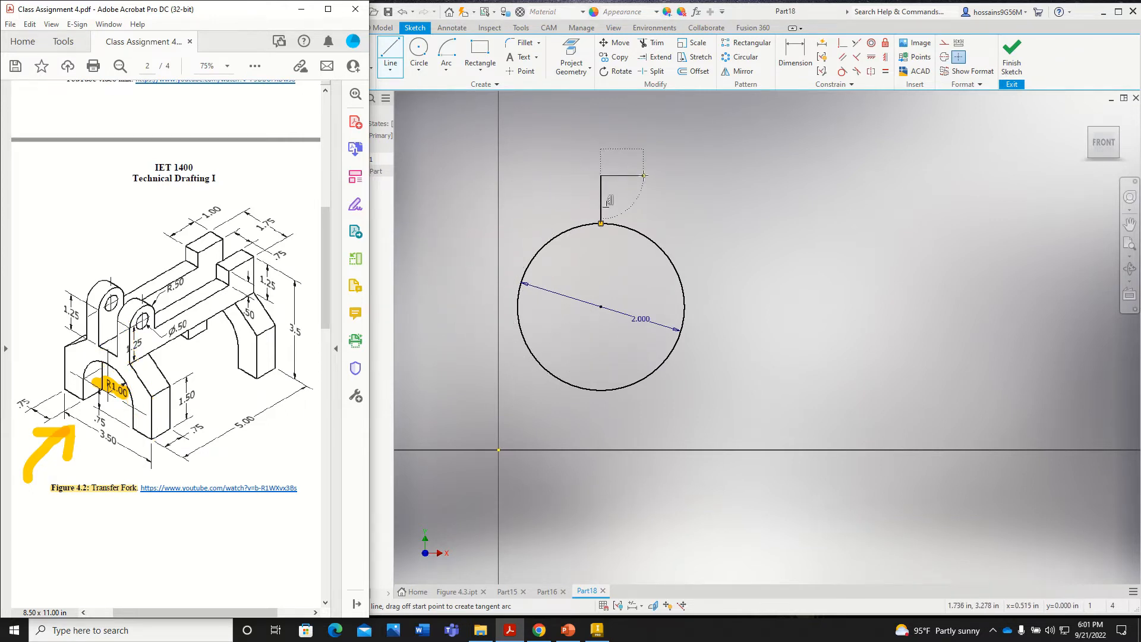
# Continue the profile with a 0.35 in horizontal step, a 0.74 in rise, a top edge about 0.48 in wide and a vertical outer edge downward
pyautogui.click(630, 174)
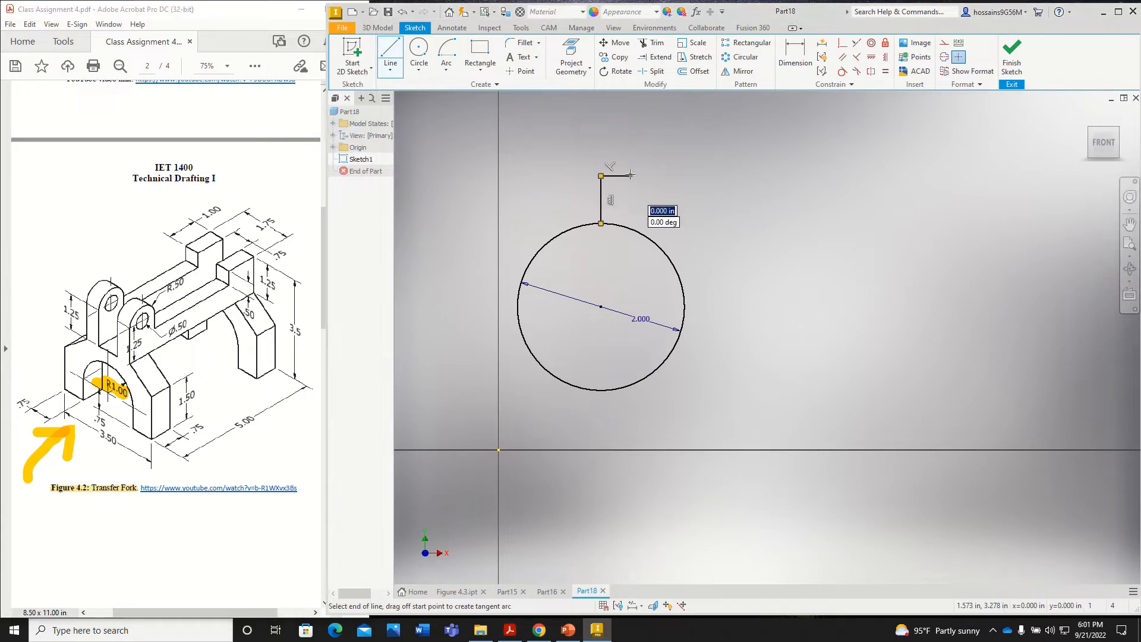
pyautogui.click(630, 176)
pyautogui.click(630, 113)
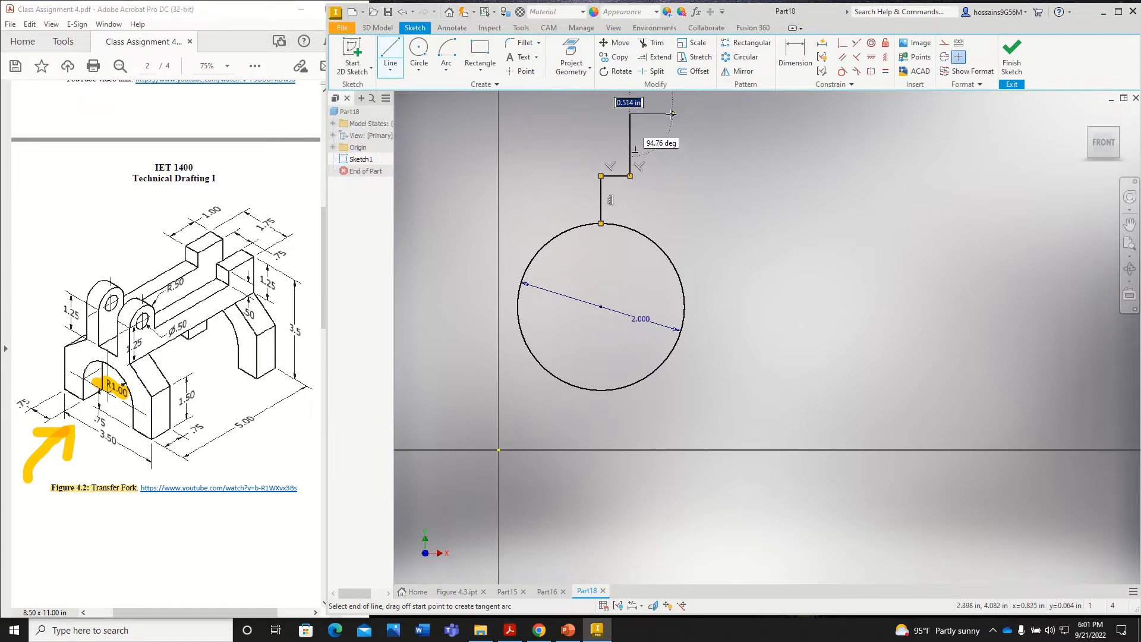
pyautogui.click(671, 113)
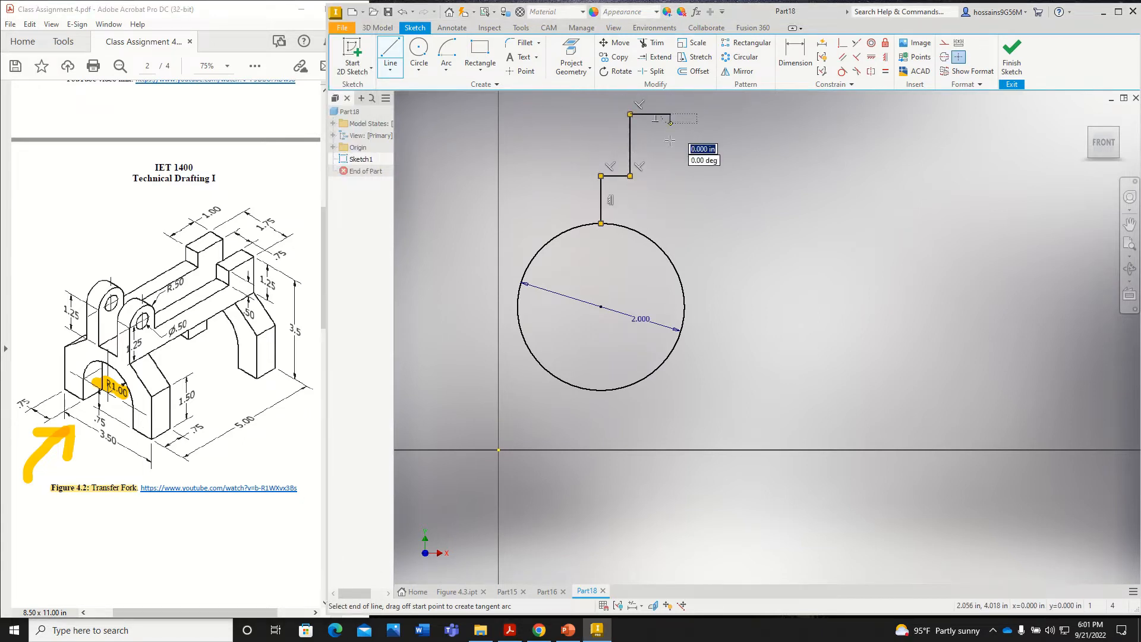
pyautogui.click(670, 200)
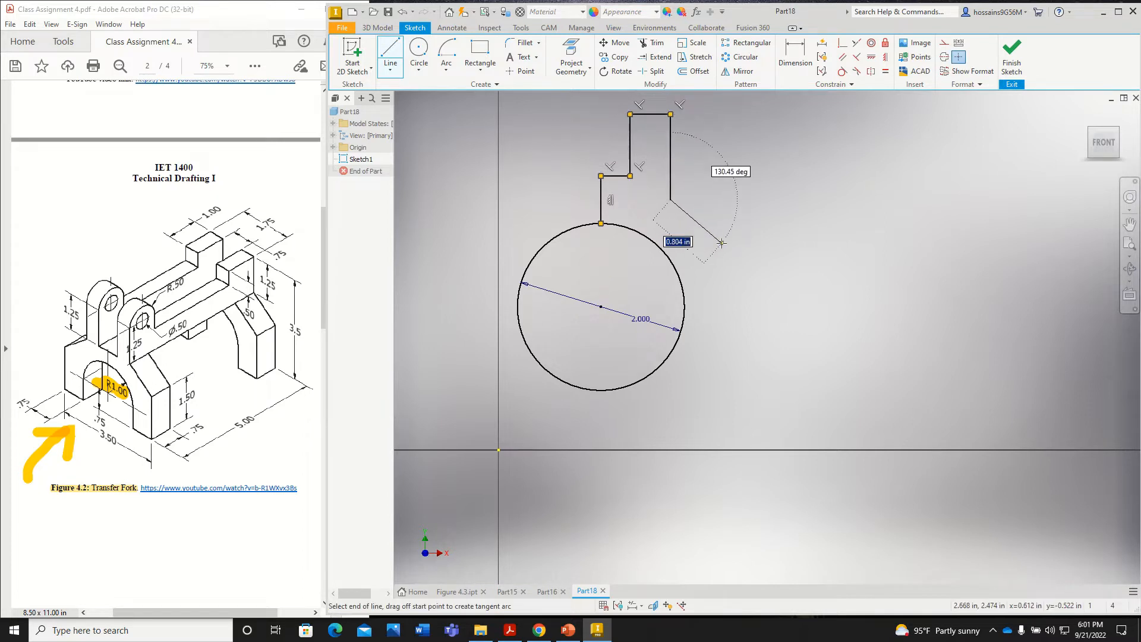
# Add a sloping shoulder, a vertical outer leg edge, a foot about 0.45 in wide and an inner edge up to the circle's side quadrant
pyautogui.click(721, 243)
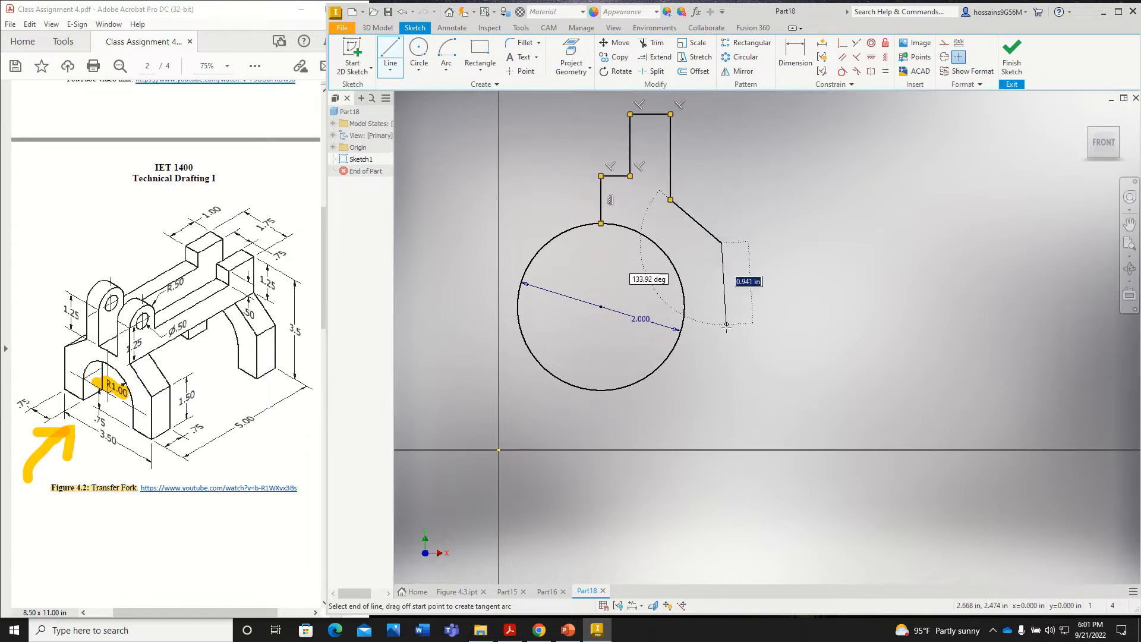
pyautogui.click(721, 401)
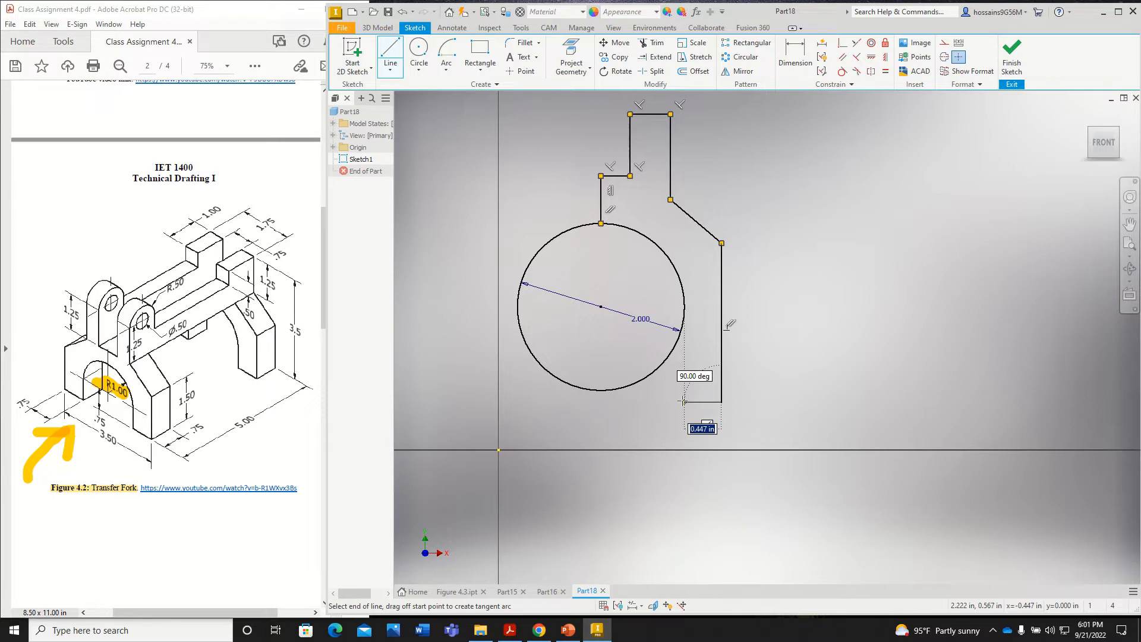
pyautogui.click(683, 402)
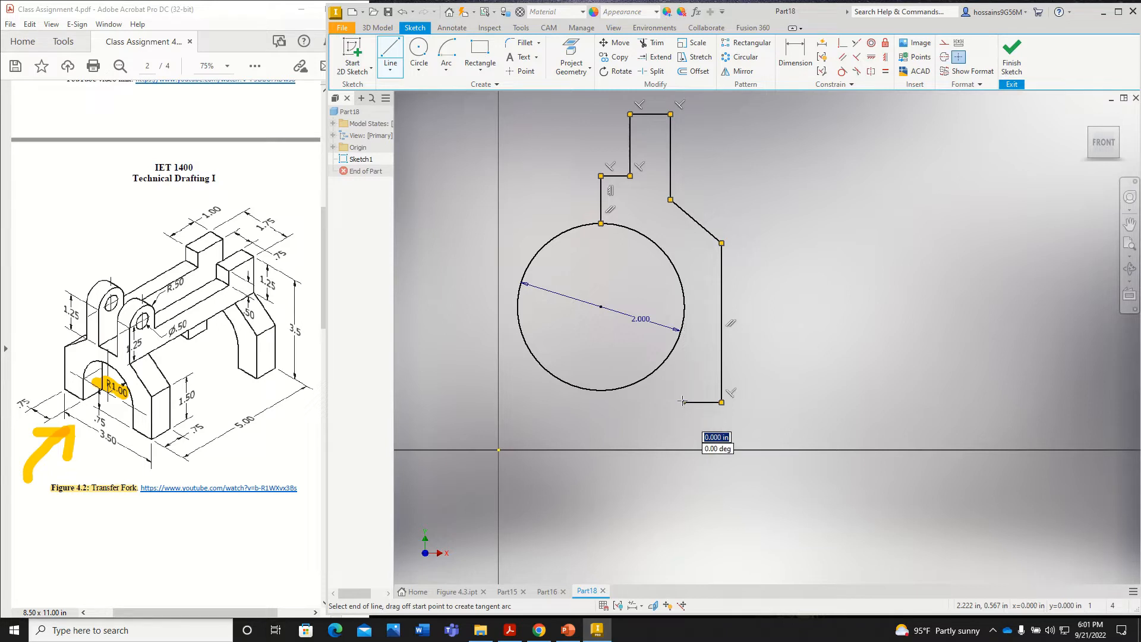
pyautogui.click(685, 305)
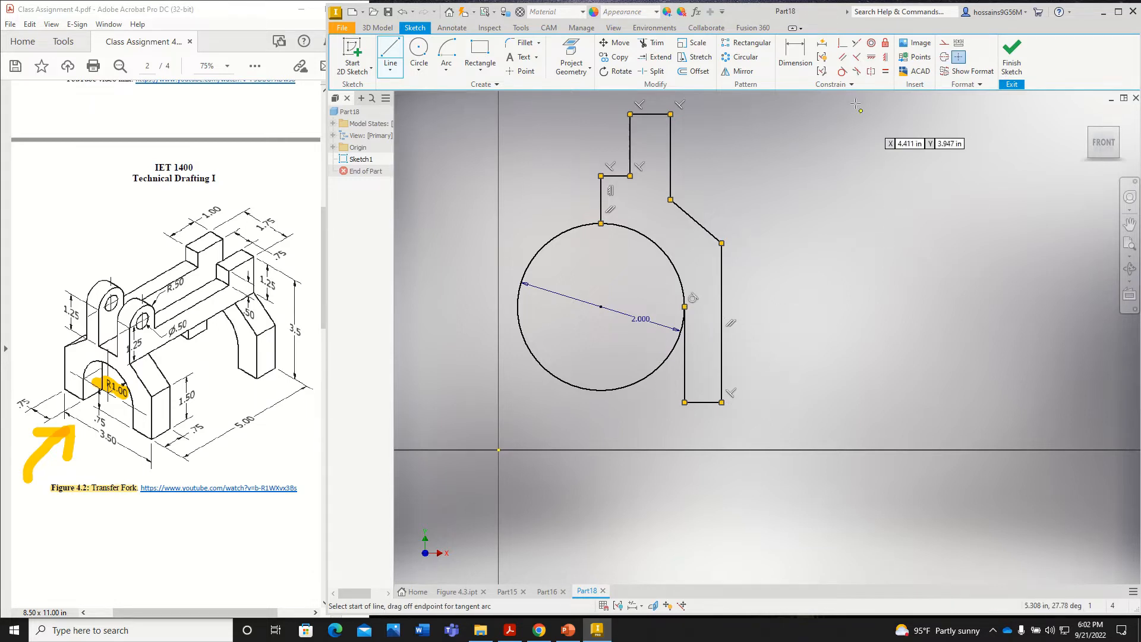
# Trim the circle down to the quarter arc that joins the vertical centre line to the leg's inner edge
pyautogui.click(650, 43)
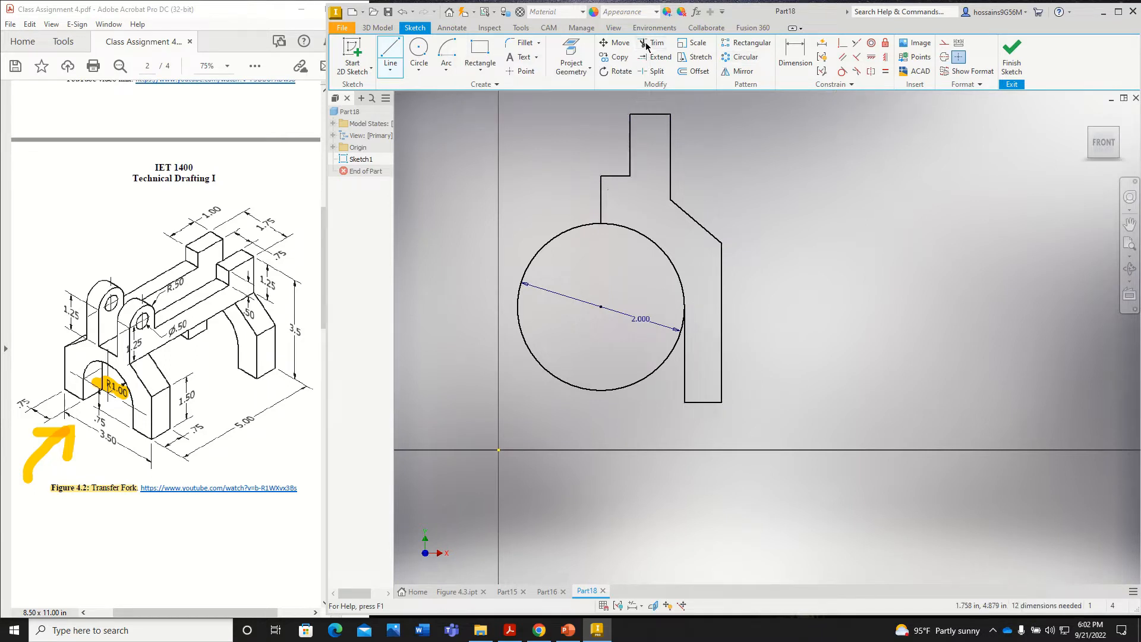
pyautogui.click(546, 374)
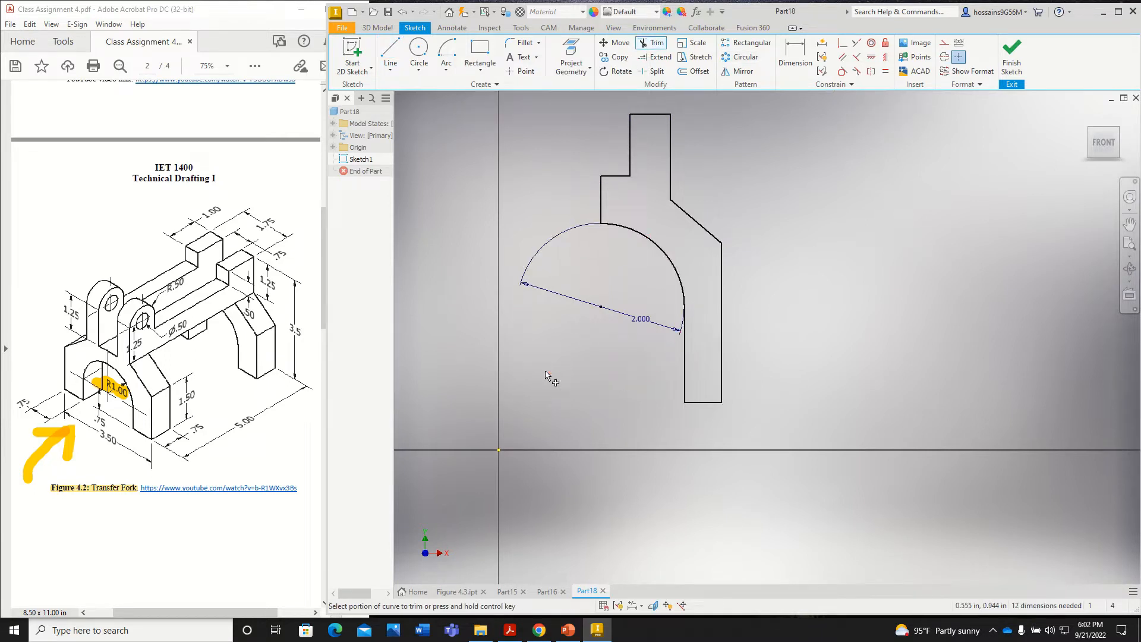
pyautogui.scroll(1, 571, 366)
pyautogui.scroll(-2, 579, 303)
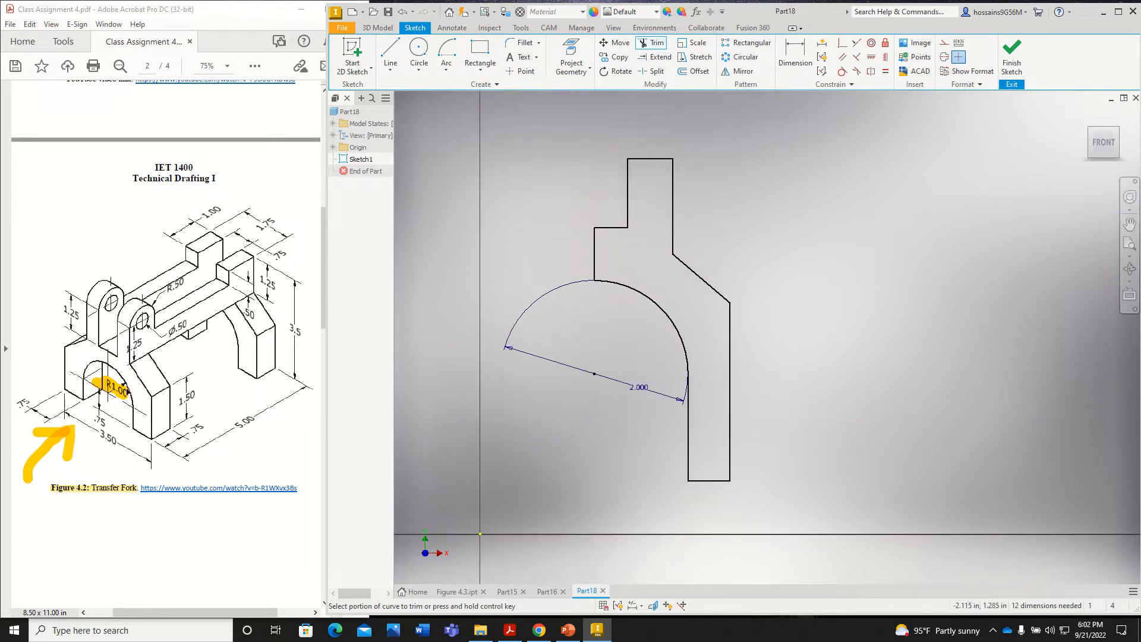
# Switch to the assignment PDF in Acrobat, delete the highlight on R1.00 and highlight the 3.5 overall height dimension
pyautogui.click(115, 393)
pyautogui.press('Delete')
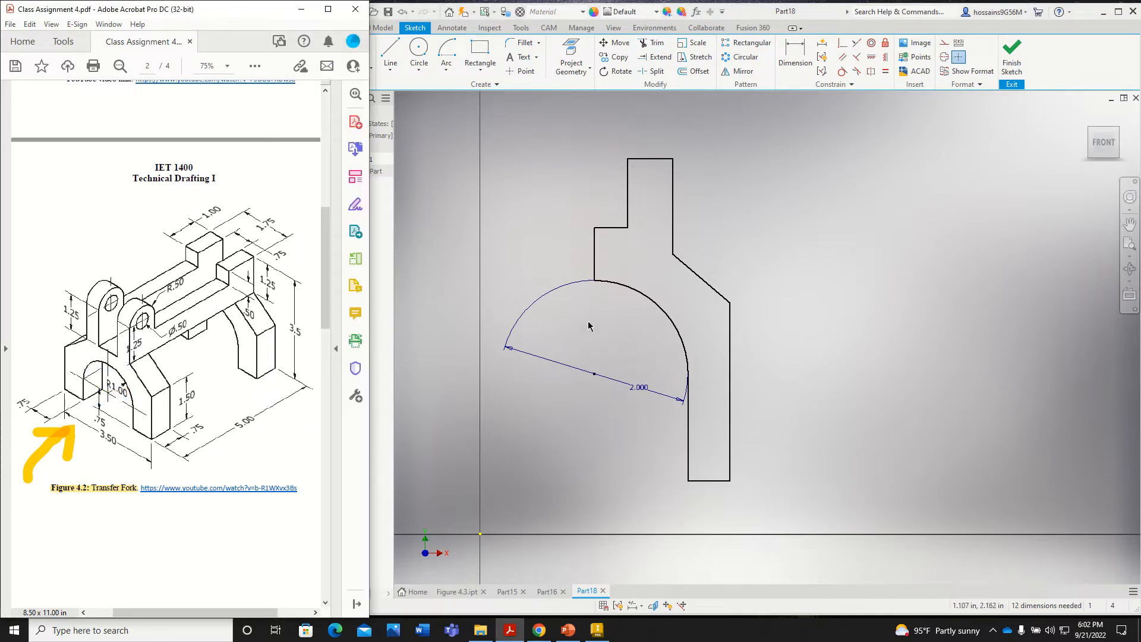
pyautogui.moveTo(296, 285); pyautogui.dragTo(295, 375)
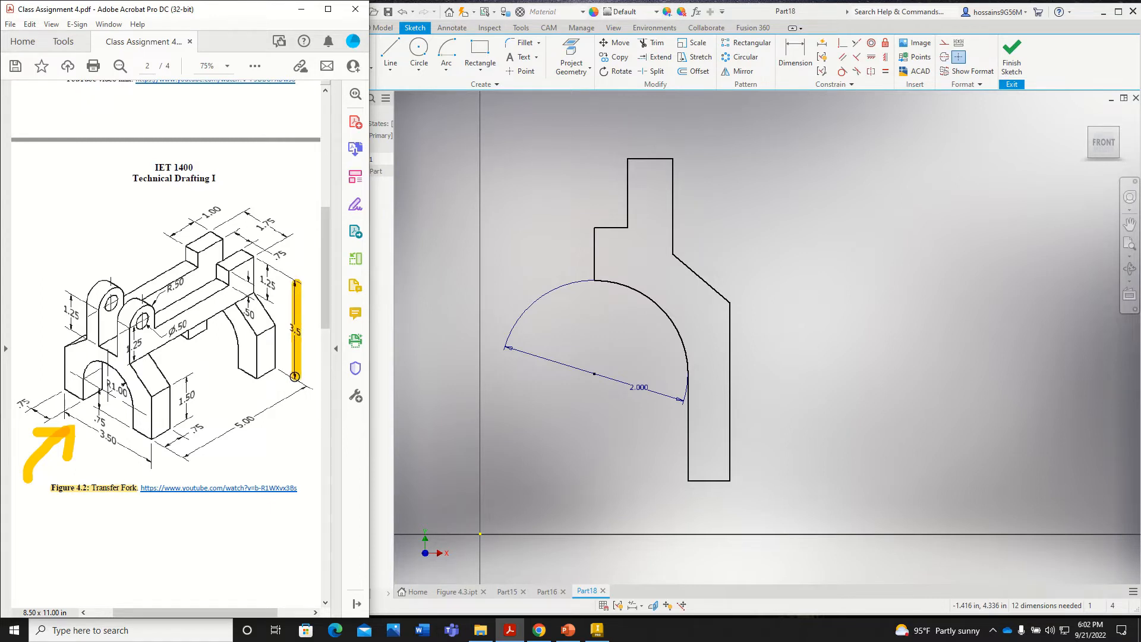
# Return to the Inventor sketch and dimension the overall height from the post's top edge to the foot at 3.5 in
pyautogui.click(795, 57)
pyautogui.click(662, 160)
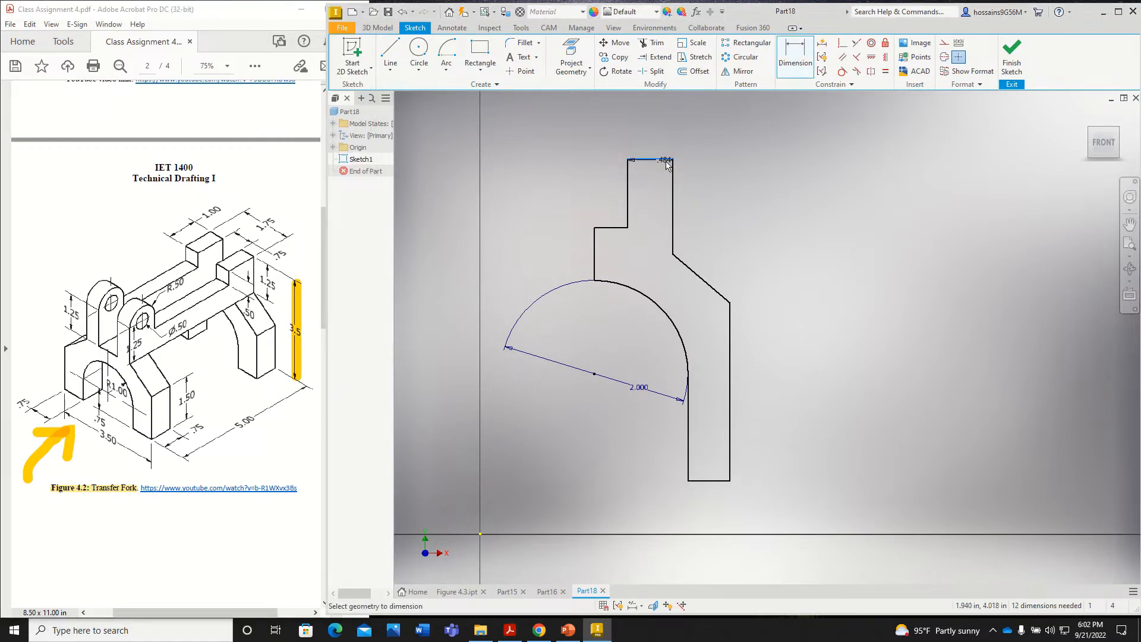
pyautogui.click(711, 480)
pyautogui.click(905, 383)
pyautogui.write('3.5')
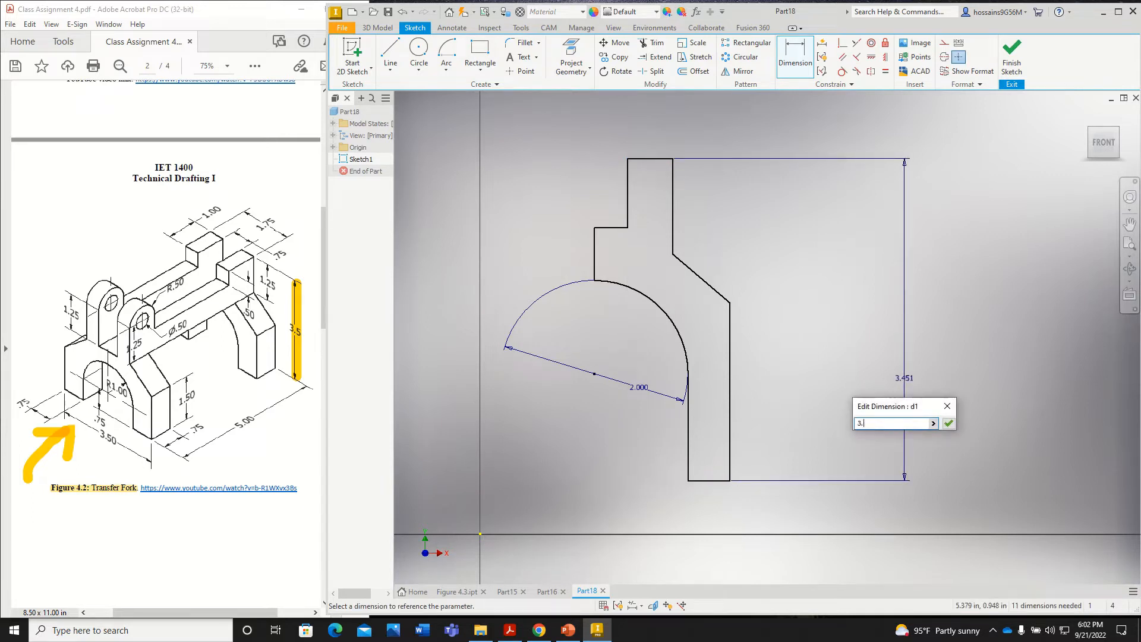
pyautogui.press('Return')
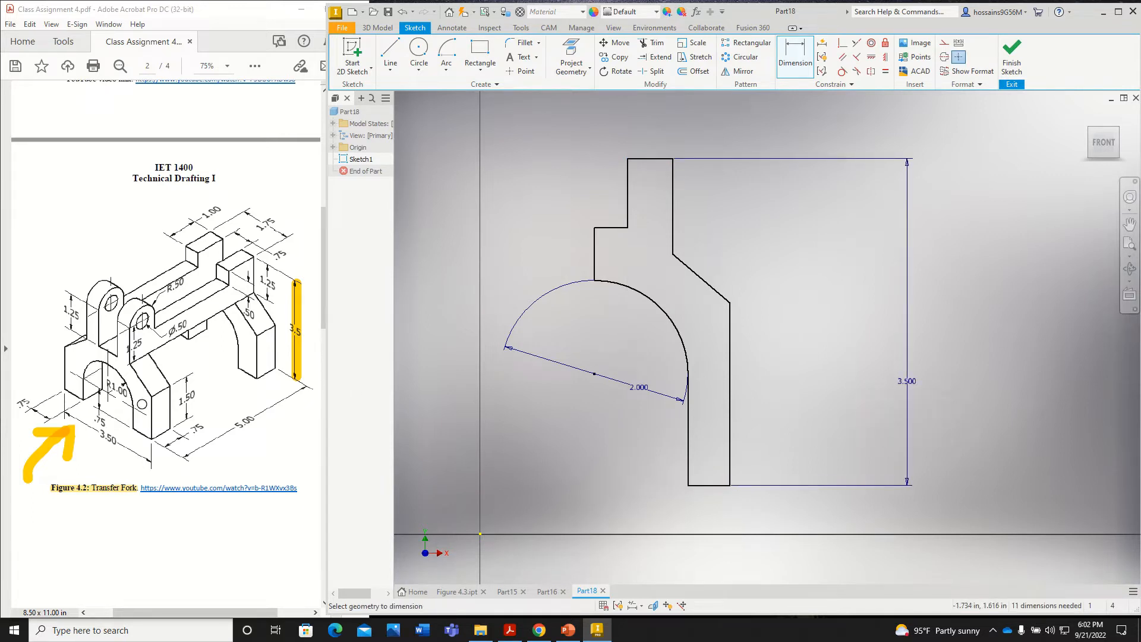
# Highlight the 1.50 leg height in the PDF and dimension the leg's outer vertical edge at 1.5 in
pyautogui.moveTo(179, 404); pyautogui.dragTo(193, 393)
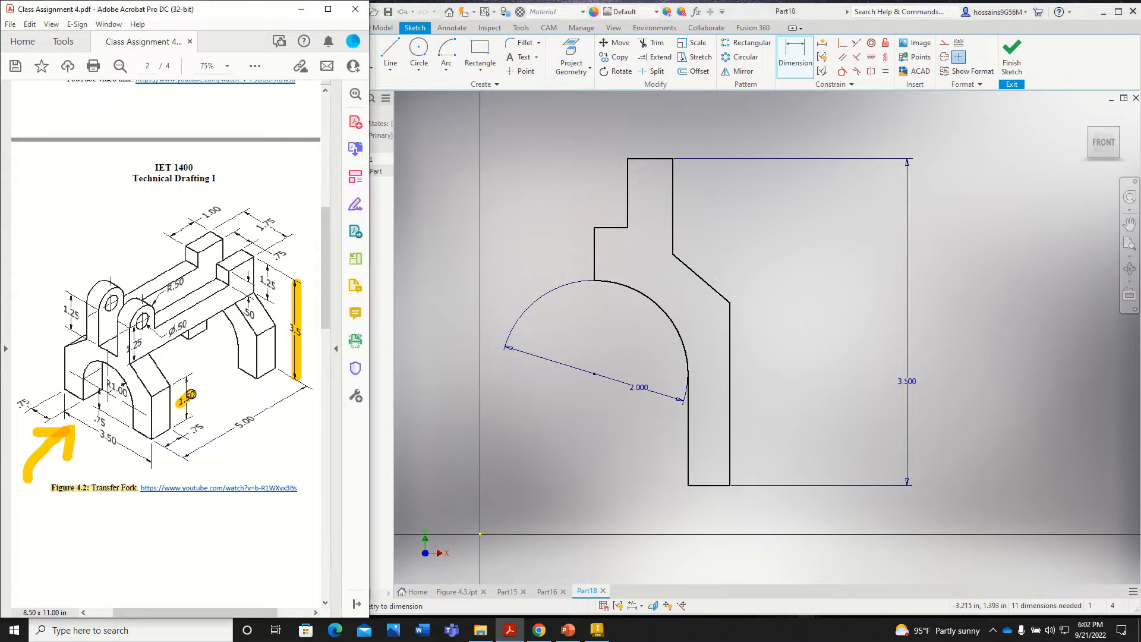
pyautogui.click(730, 367)
pyautogui.click(794, 383)
pyautogui.write('1.5')
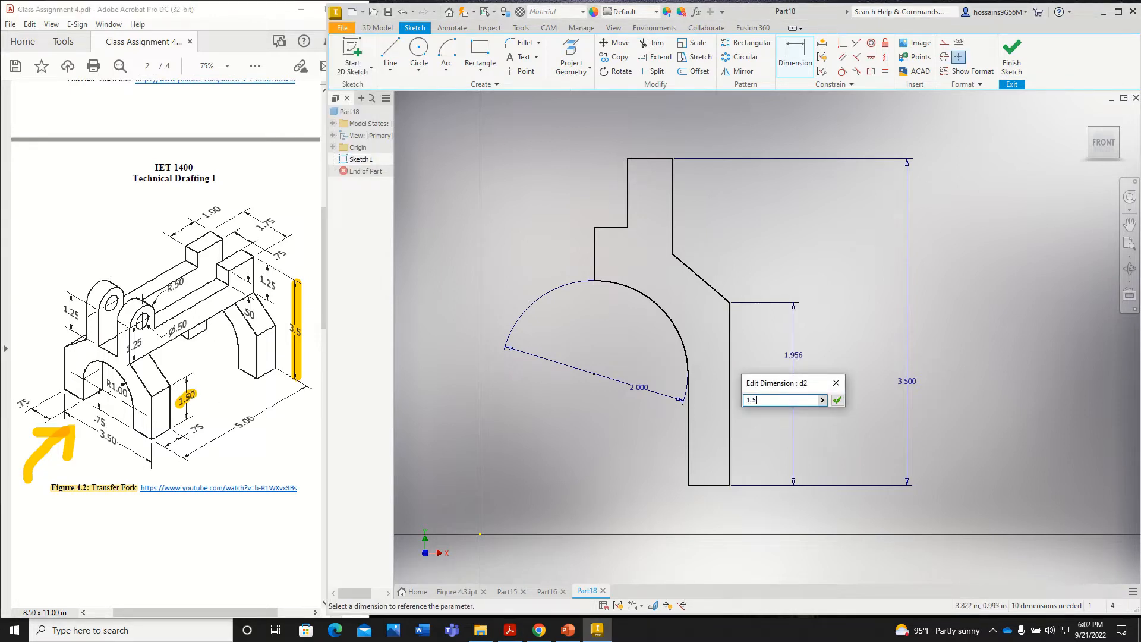
pyautogui.press('Return')
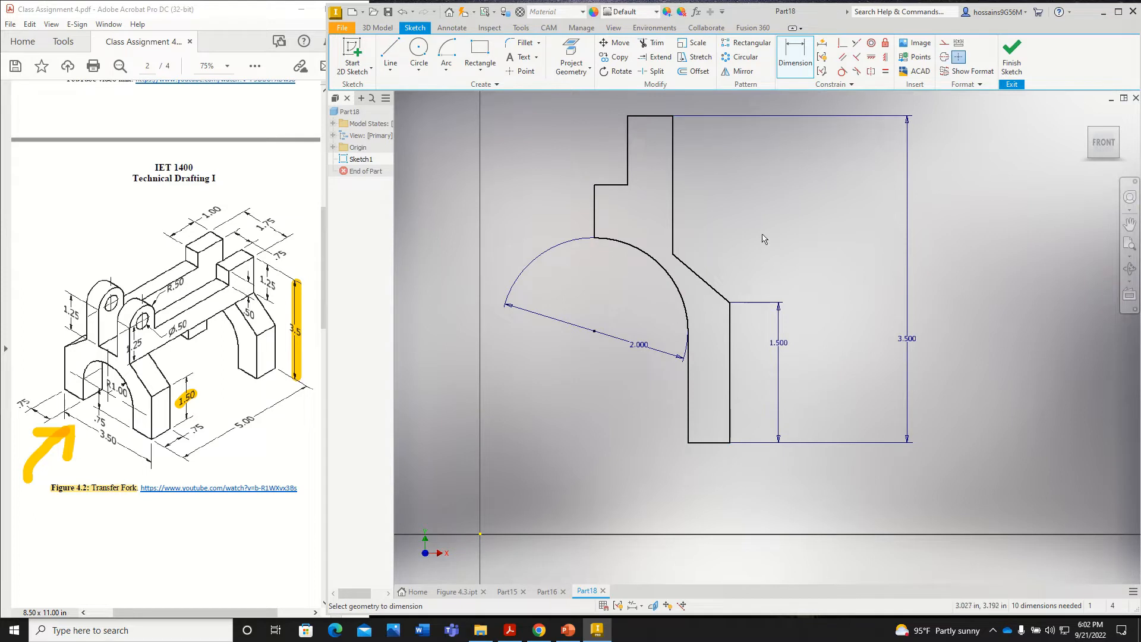
# Highlight the 1.25 height and the posts' edges in the PDF, and dimension the post's inner vertical edge at 1.25 in
pyautogui.scroll(-2, 761, 233)
pyautogui.scroll(3, 755, 229)
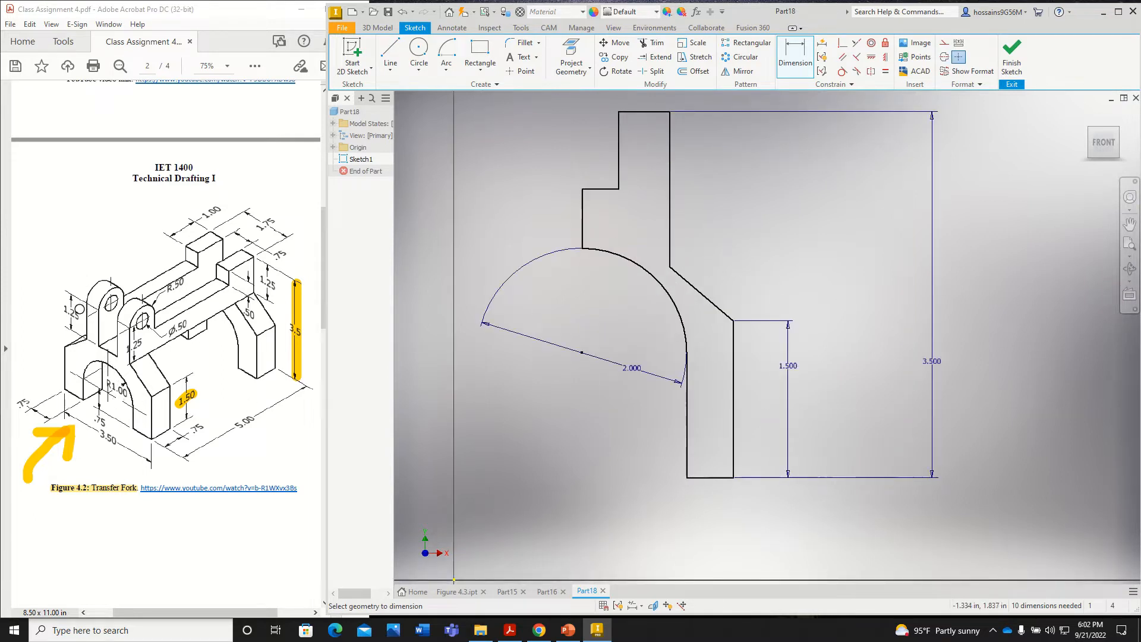
pyautogui.moveTo(63, 309); pyautogui.dragTo(88, 337)
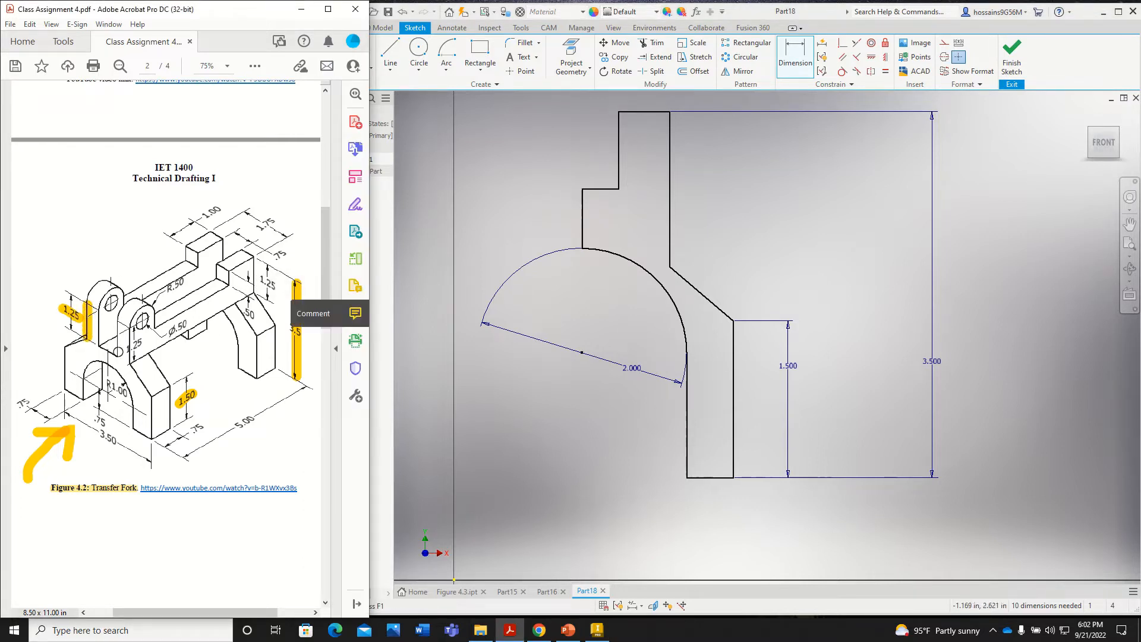
pyautogui.moveTo(121, 321); pyautogui.dragTo(120, 351)
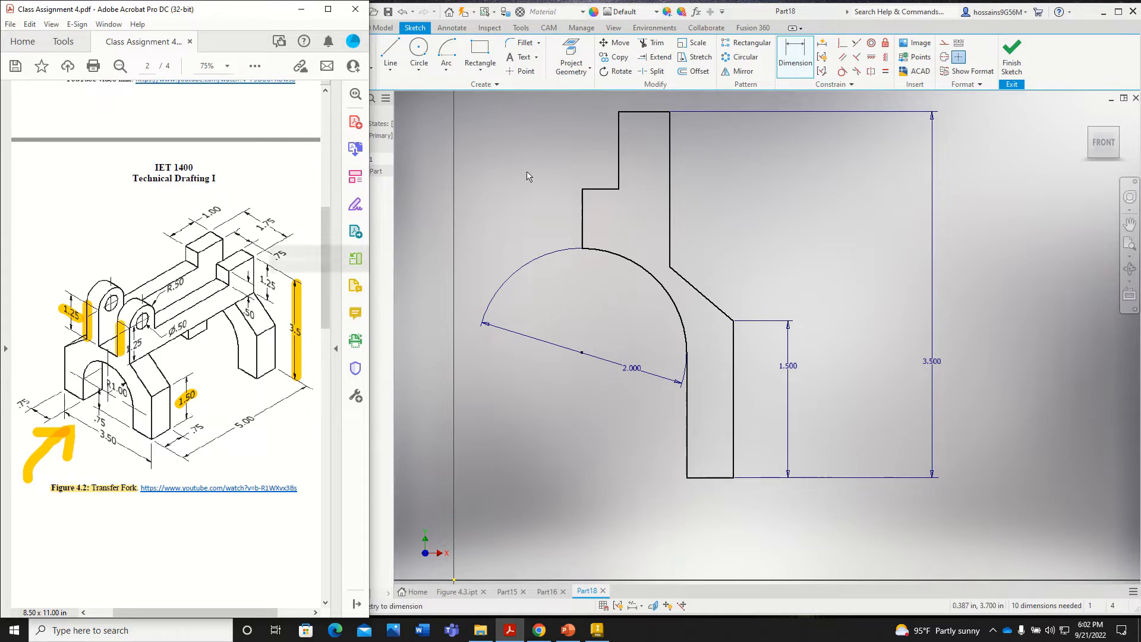
pyautogui.click(618, 160)
pyautogui.click(536, 162)
pyautogui.write('1.')
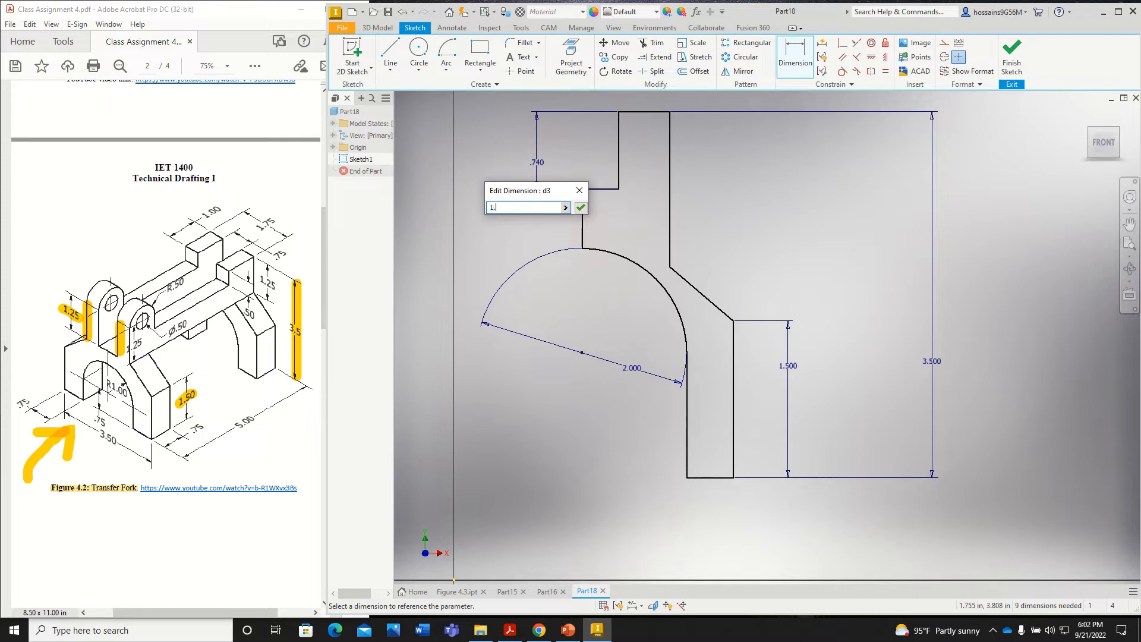
pyautogui.write('25')
pyautogui.press('Return')
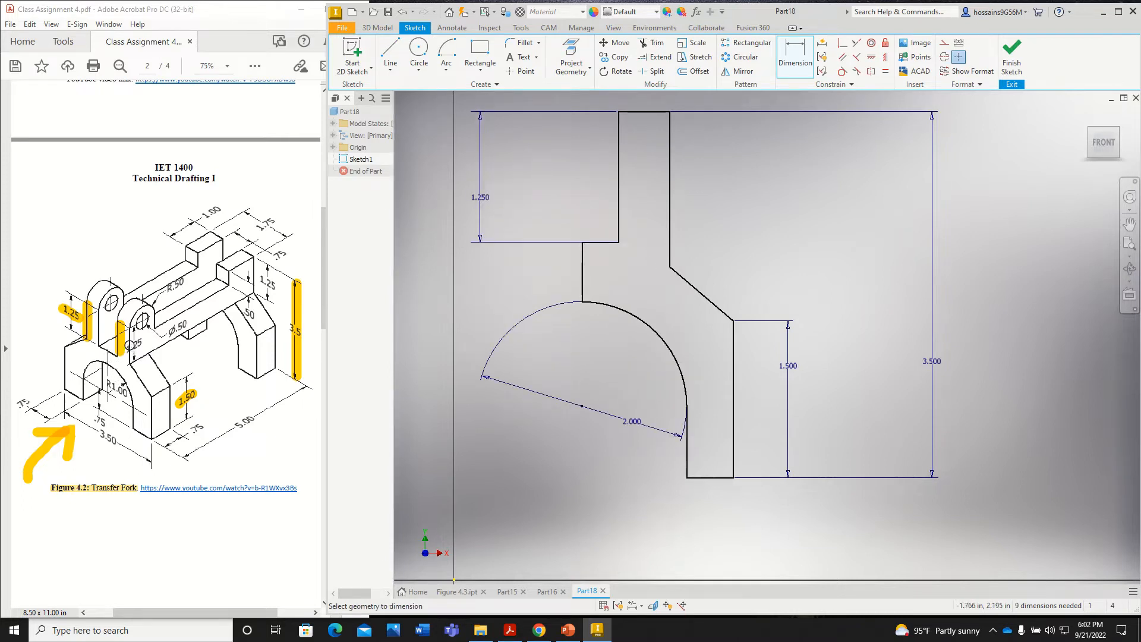
# Highlight the front 1.25 height in the PDF and dimension the post's outer vertical edge at 1.25 in
pyautogui.click(132, 334)
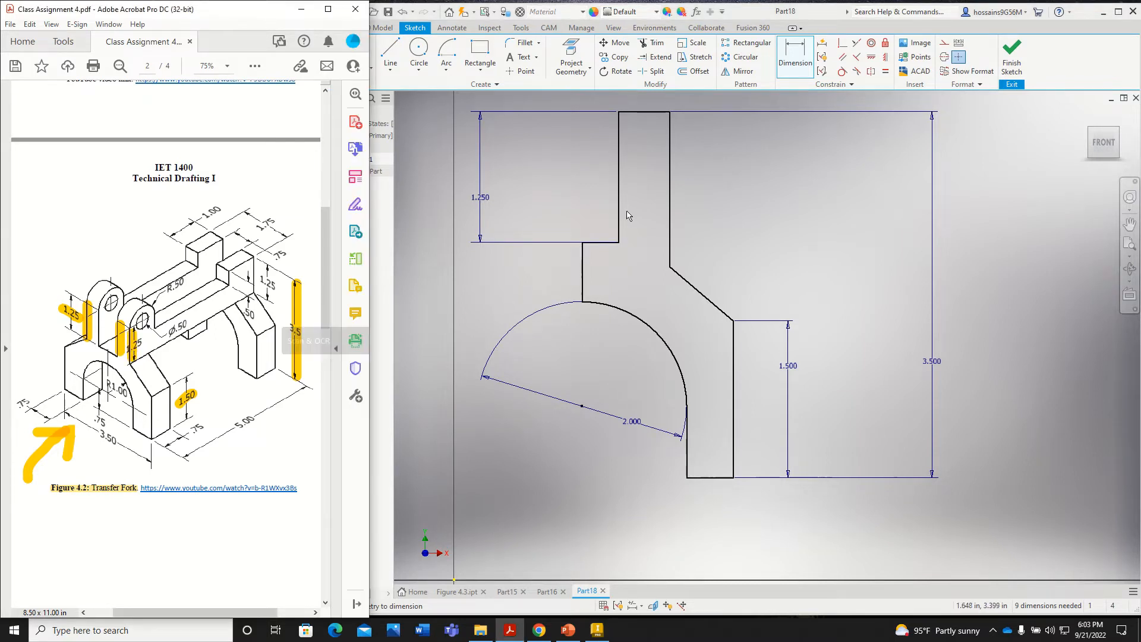
pyautogui.click(670, 172)
pyautogui.click(730, 174)
pyautogui.write('1.25')
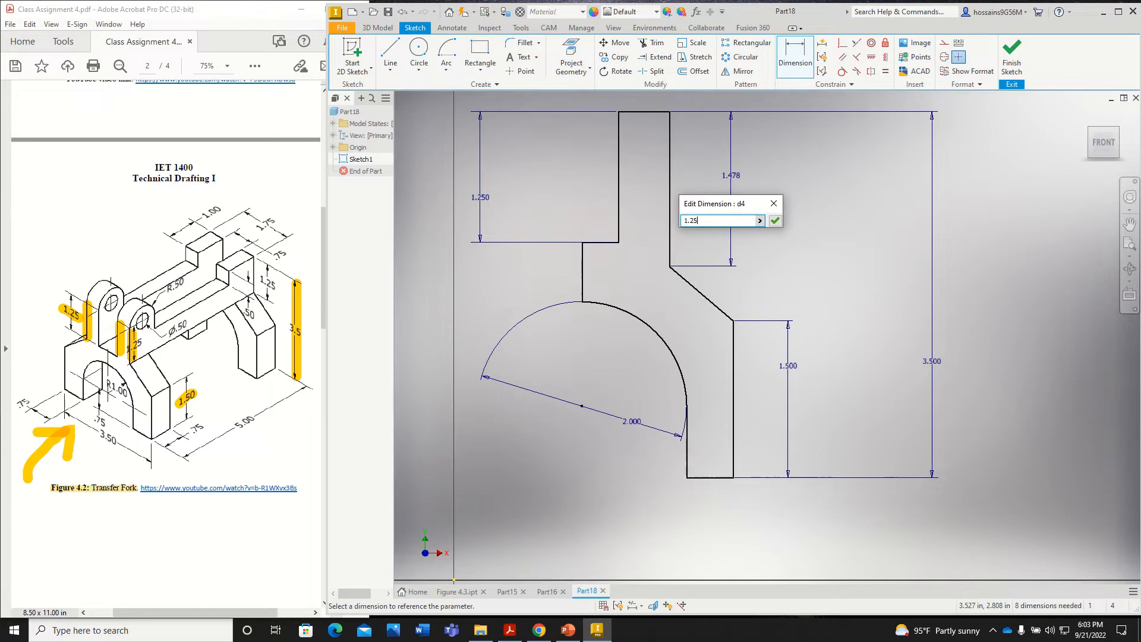
pyautogui.press('Return')
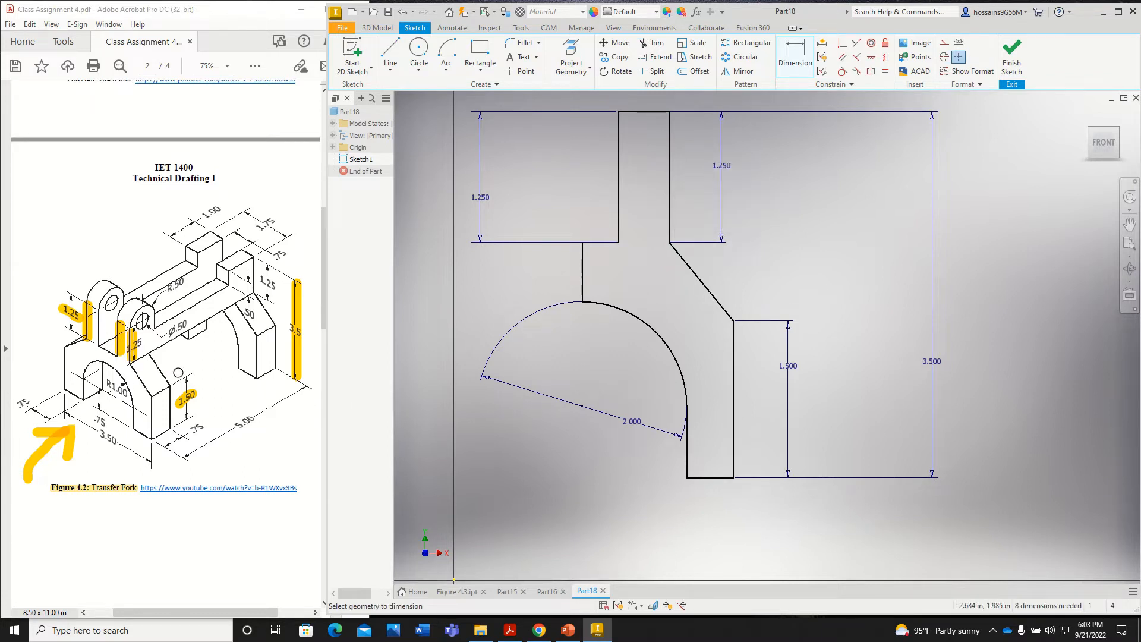
# Replace the 1.25 highlights in the PDF with short marks on both posts, and highlight the 1.75 and .75 width dimensions
pyautogui.click(178, 374)
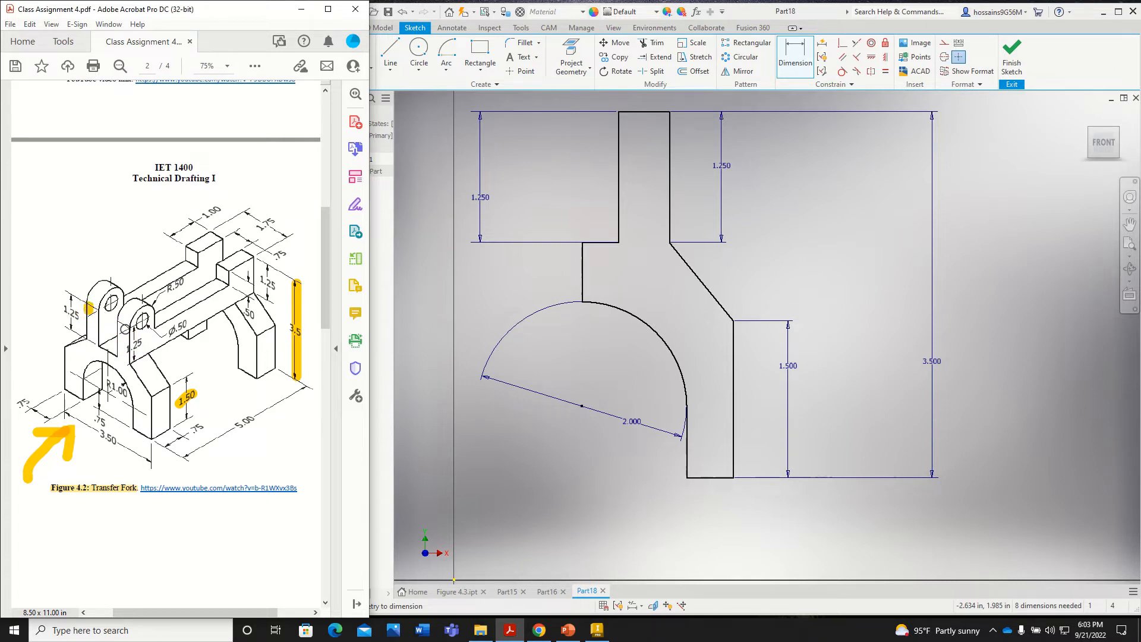
pyautogui.moveTo(121, 319); pyautogui.dragTo(124, 327)
pyautogui.moveTo(245, 208)
pyautogui.mouseDown()
pyautogui.moveTo(286, 238)
pyautogui.moveTo(281, 256)
pyautogui.mouseUp()
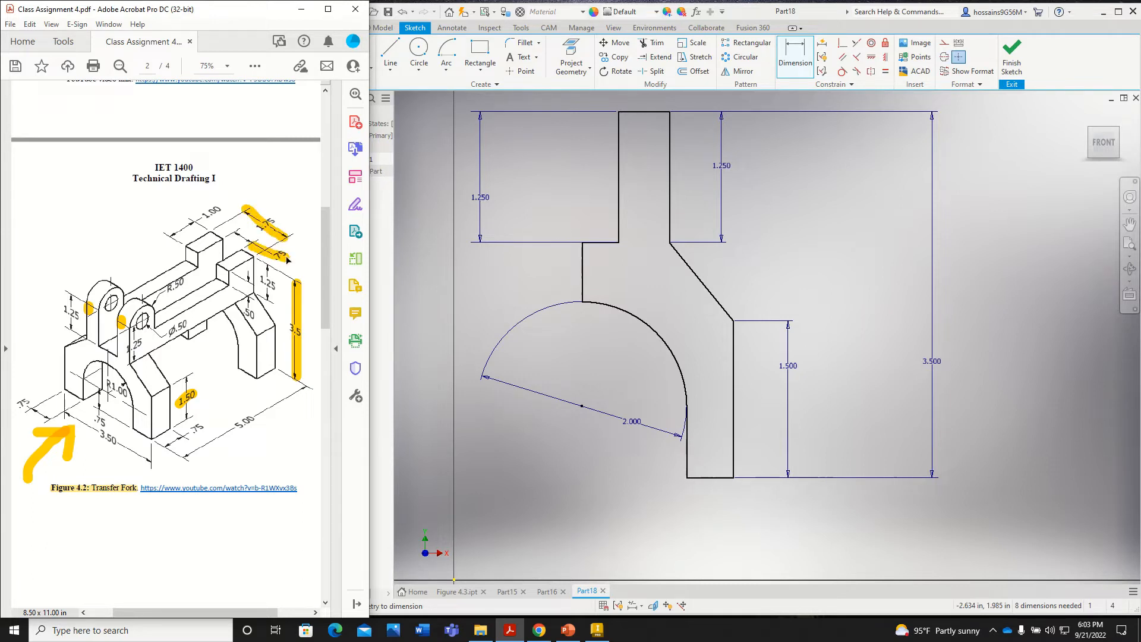
pyautogui.scroll(-2, 649, 221)
pyautogui.scroll(3, 659, 140)
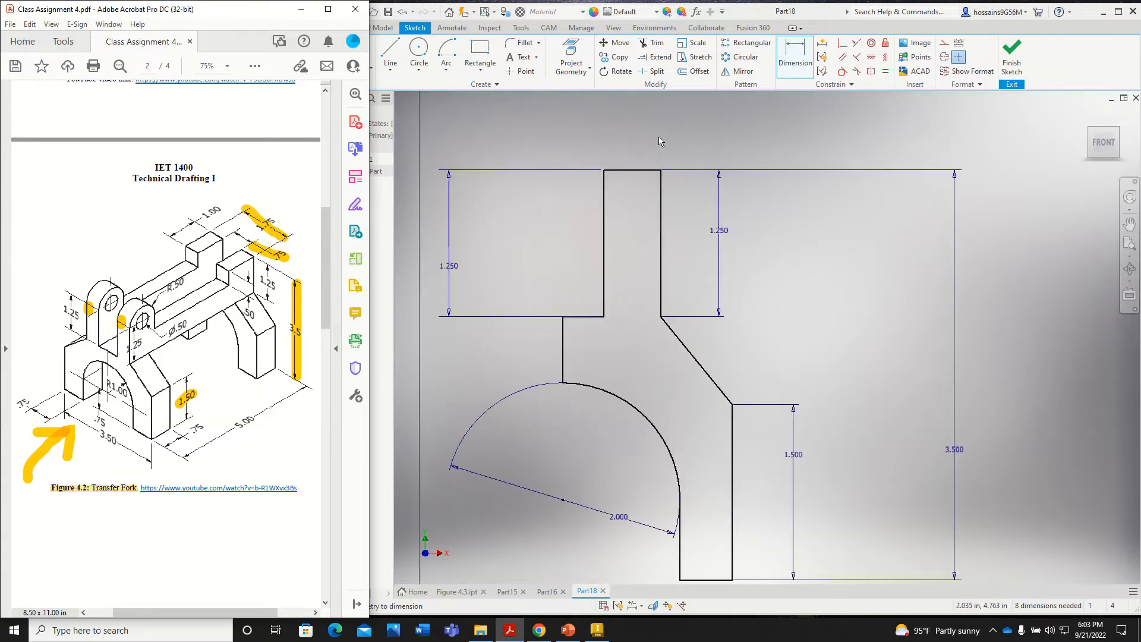
# Dimension the post's top edge with the expression (1.75-0.75)/2
pyautogui.click(648, 170)
pyautogui.click(631, 142)
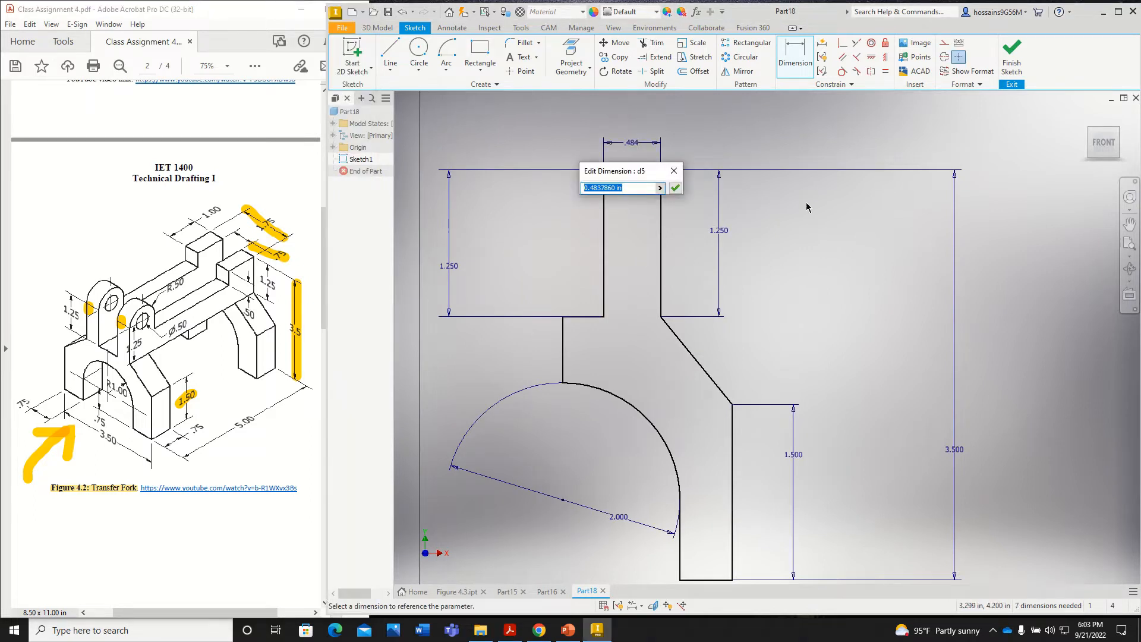
pyautogui.write('1.75-0.75)/2')
pyautogui.press('Return')
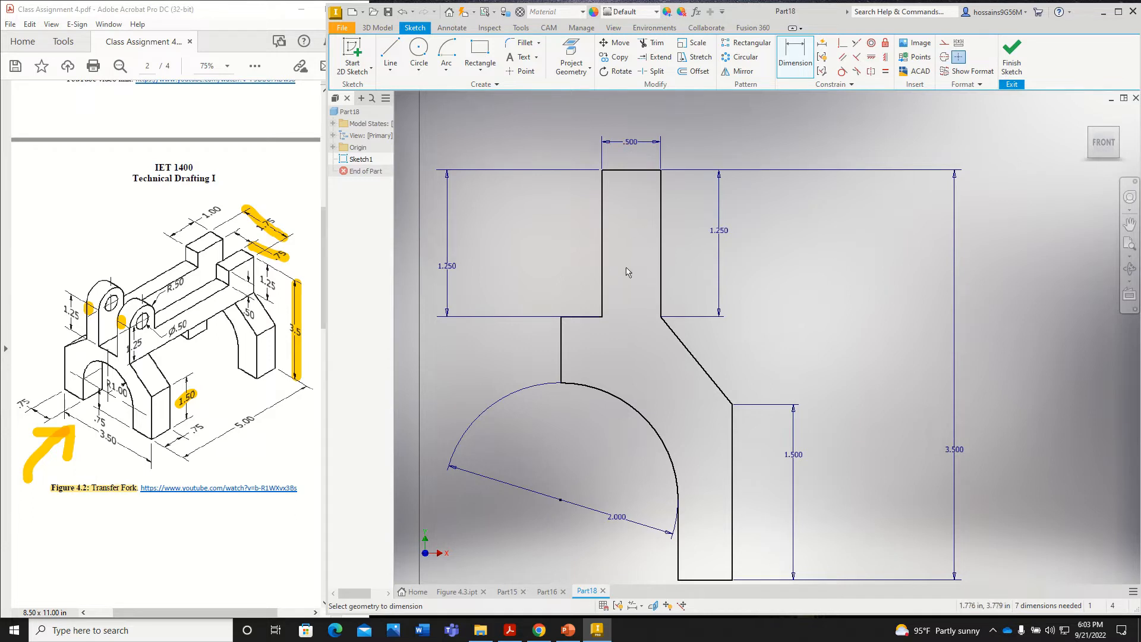
# Mark the ledge between the posts in the PDF and dimension the profile's short horizontal ledge with the expression 0.75/2
pyautogui.click(111, 353)
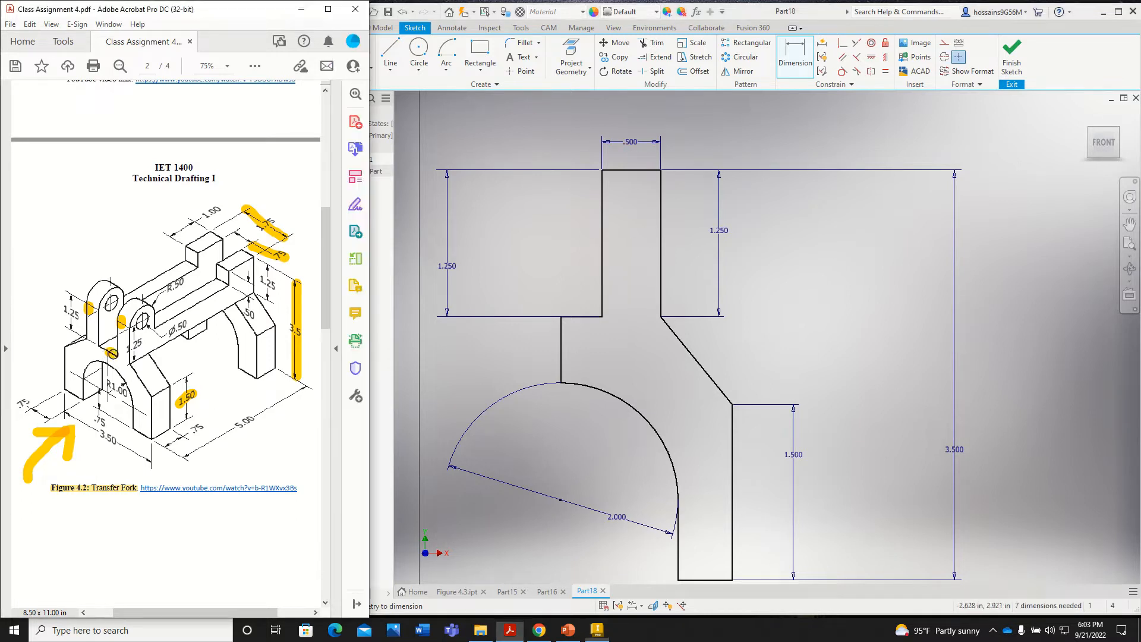
pyautogui.click(574, 320)
pyautogui.click(573, 318)
pyautogui.click(574, 280)
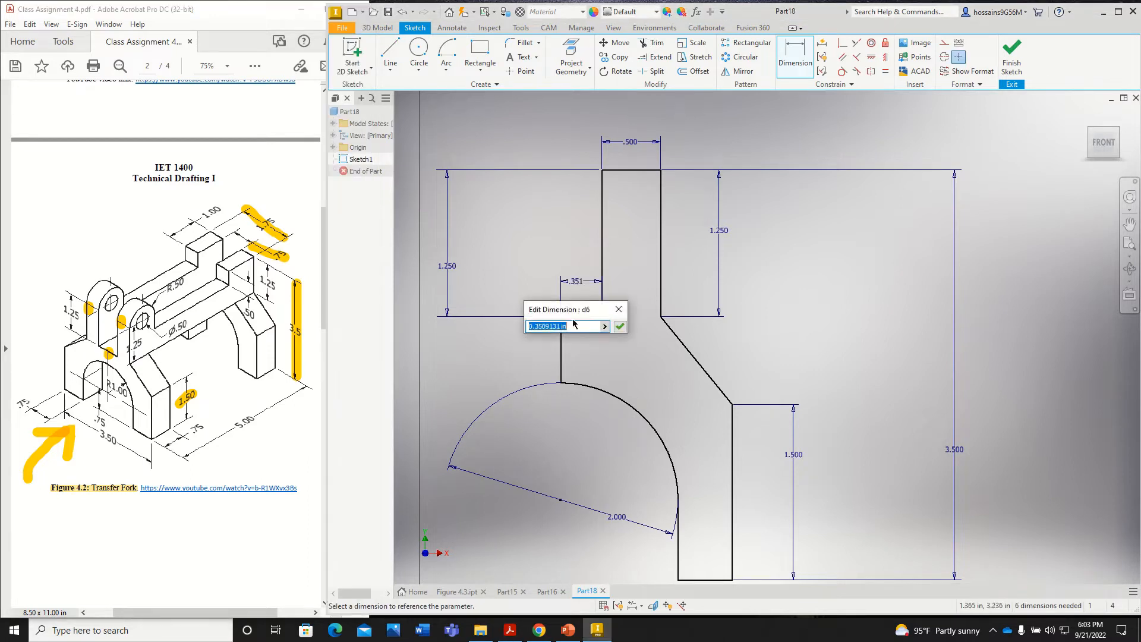
pyautogui.click(245, 240)
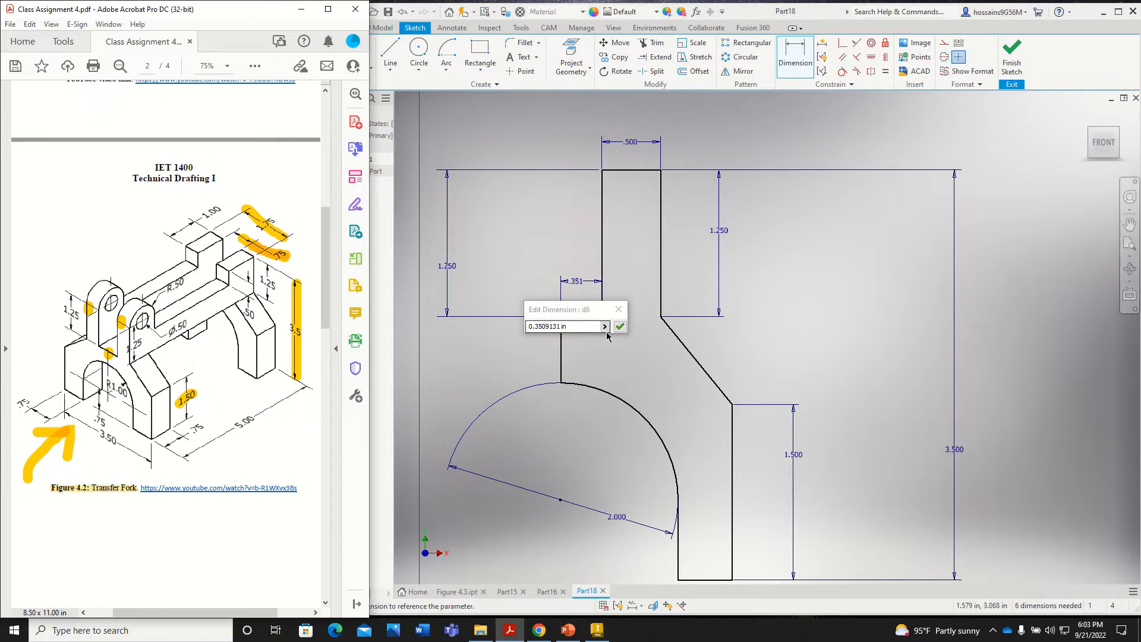
pyautogui.moveTo(576, 326); pyautogui.dragTo(491, 332)
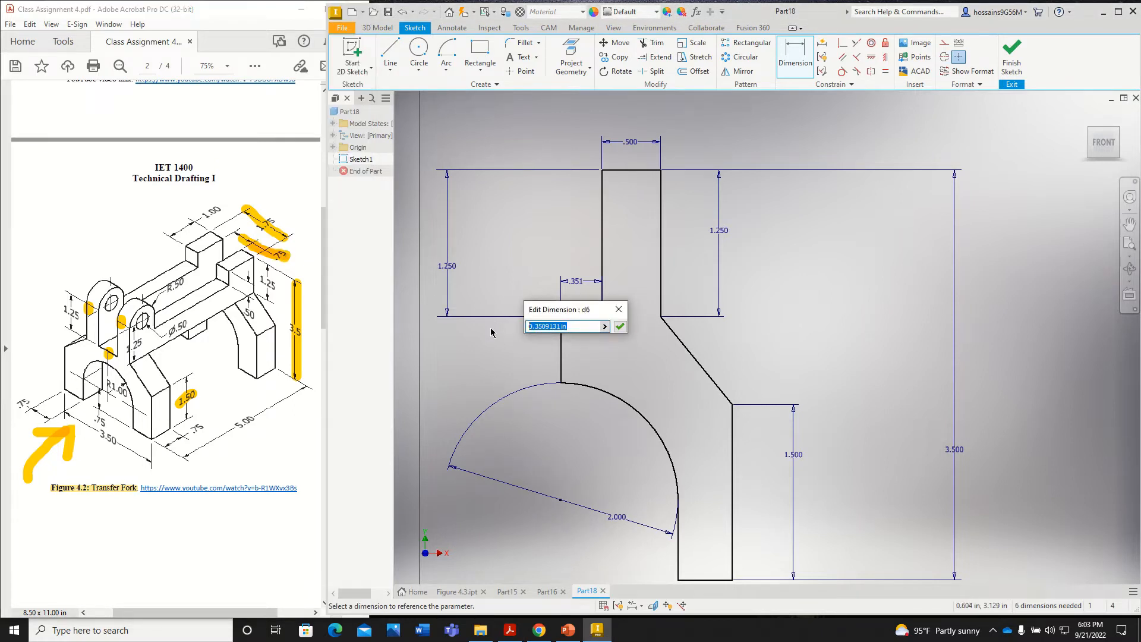
pyautogui.write('0.75/2')
pyautogui.press('Return')
pyautogui.scroll(3, 490, 332)
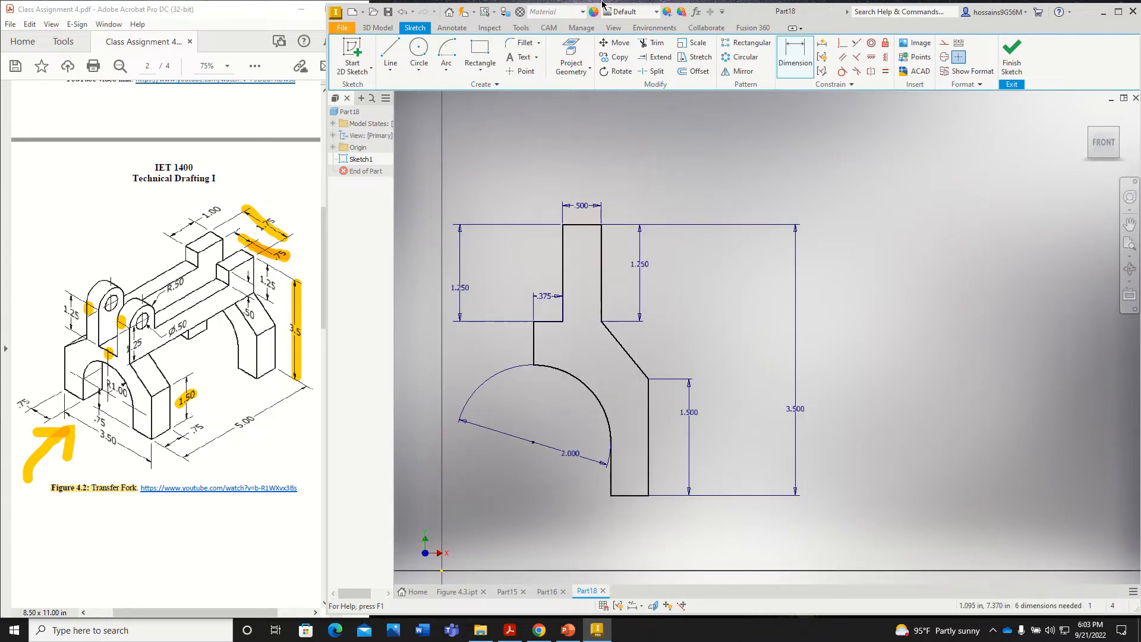
# Highlight the 3.50 overall width in the PDF and dimension from the profile's inner vertical edge to its outer edge as 3.5/2
pyautogui.moveTo(494, 23)
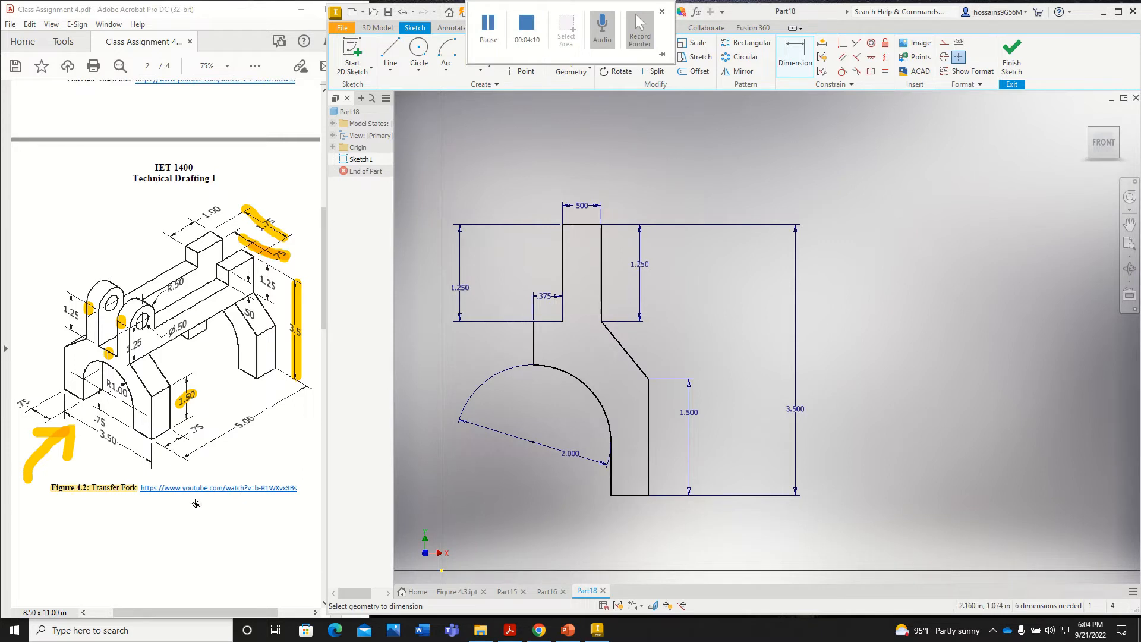
pyautogui.click(68, 413)
pyautogui.moveTo(67, 413); pyautogui.dragTo(152, 459)
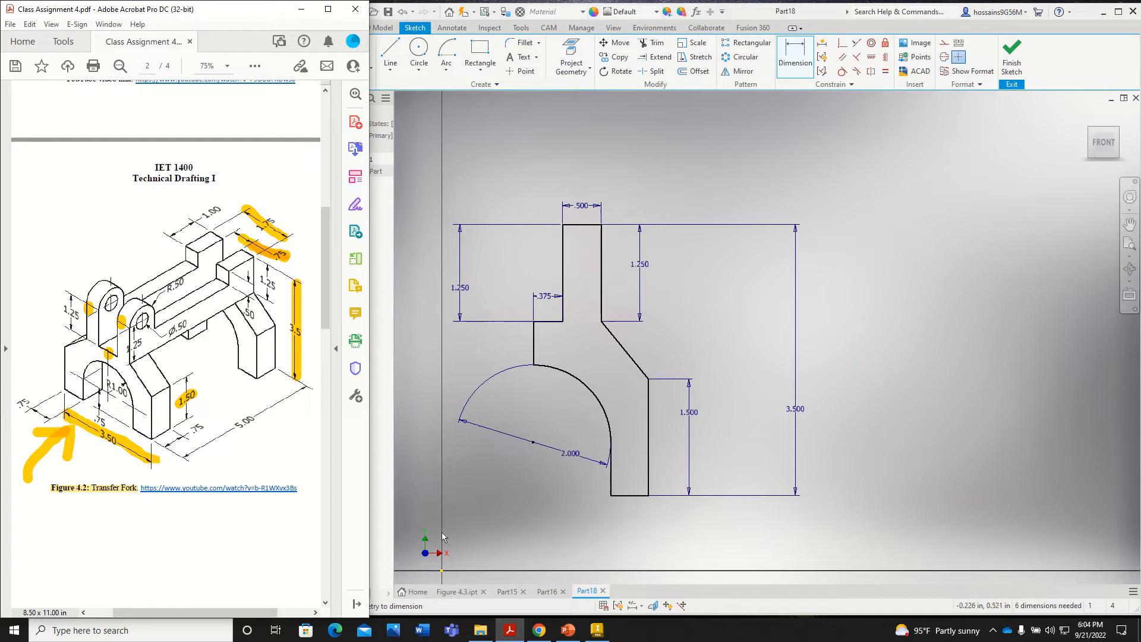
pyautogui.click(791, 57)
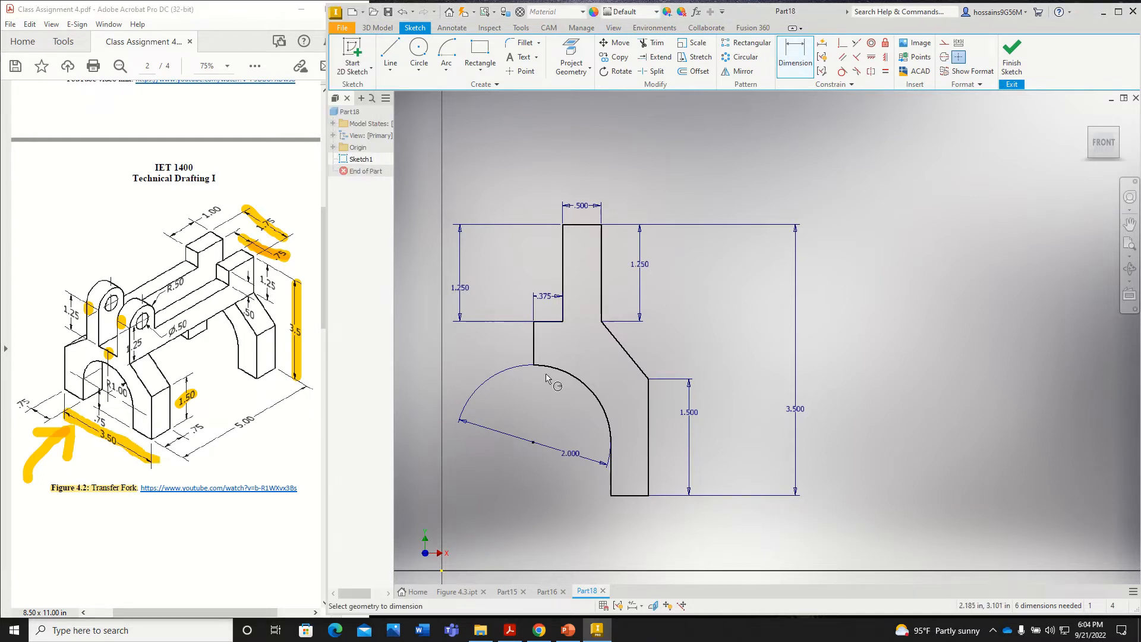
pyautogui.click(647, 457)
pyautogui.click(533, 345)
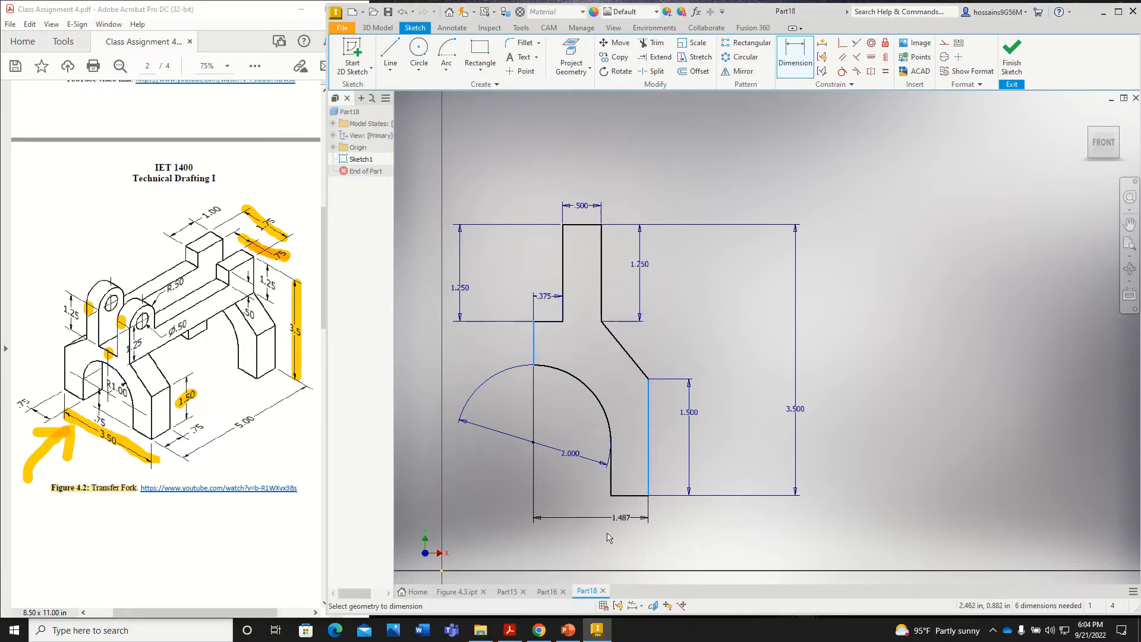
pyautogui.click(594, 529)
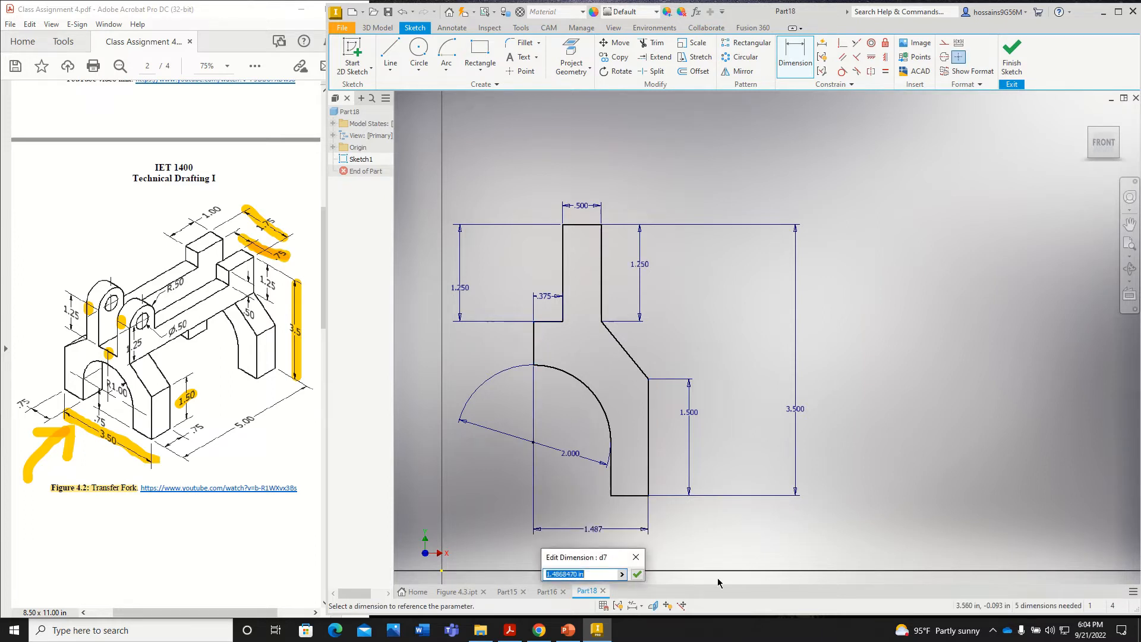
pyautogui.write('3.5/2')
pyautogui.press('Return')
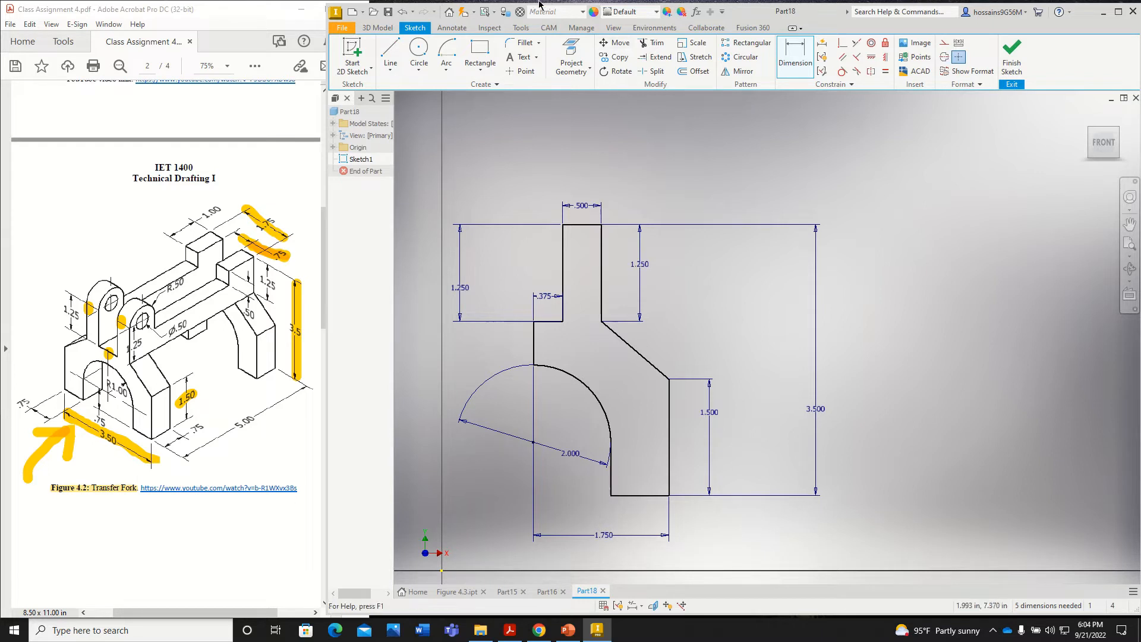
pyautogui.press('Escape')
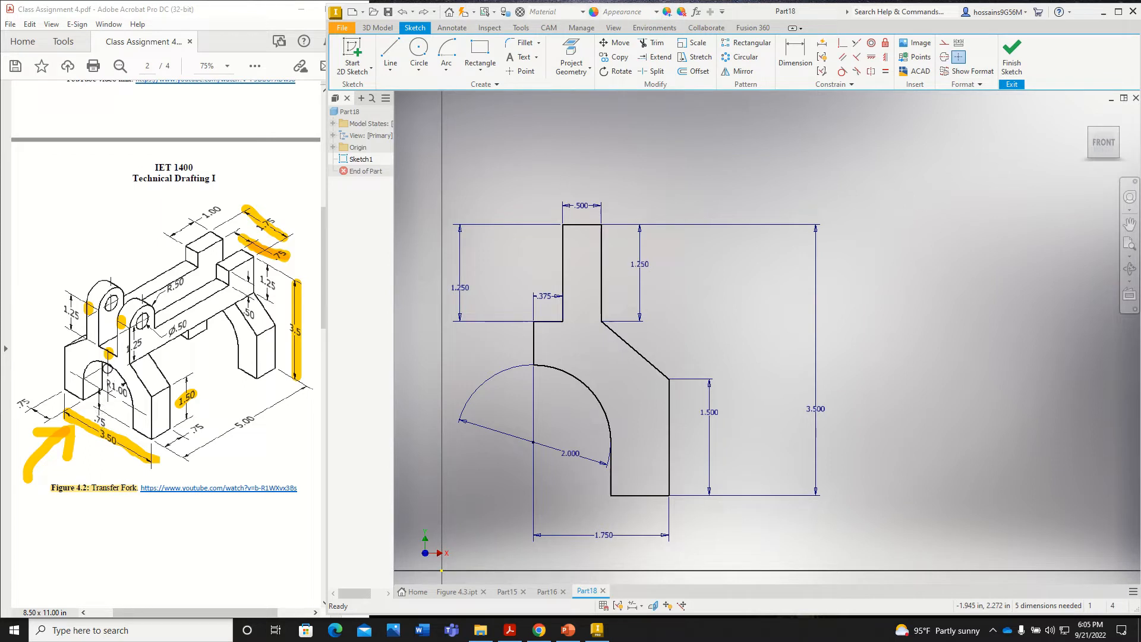
# Highlight the R1.00 arch radius along the centerline and the .75 height below it in the PDF's Figure 4.2
pyautogui.click(108, 366)
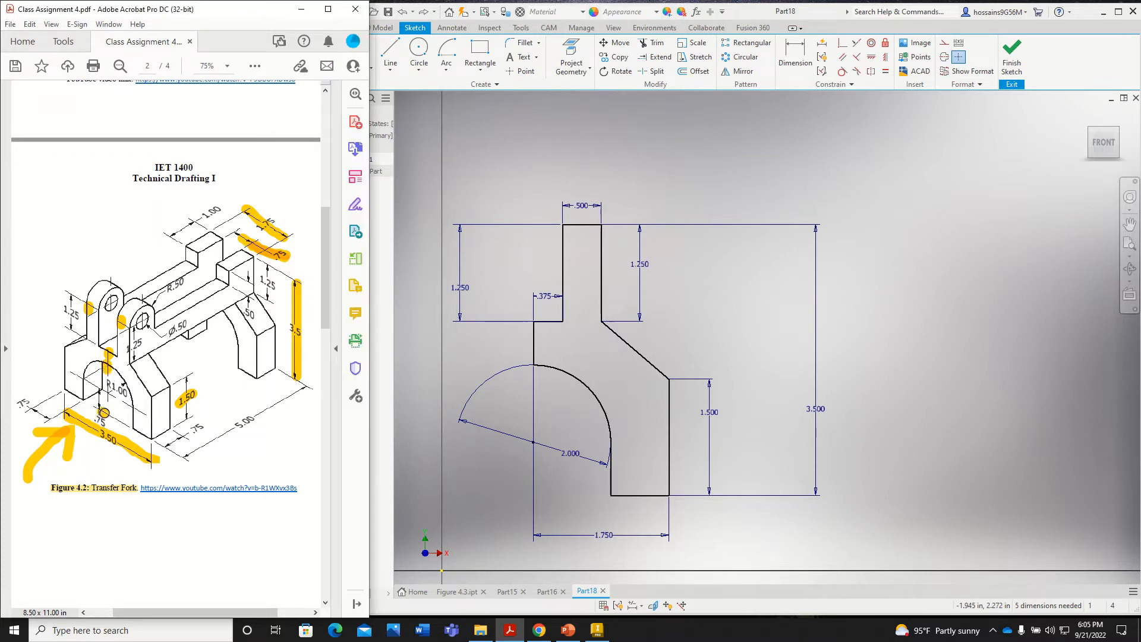
pyautogui.moveTo(102, 407); pyautogui.dragTo(101, 415)
pyautogui.click(108, 375)
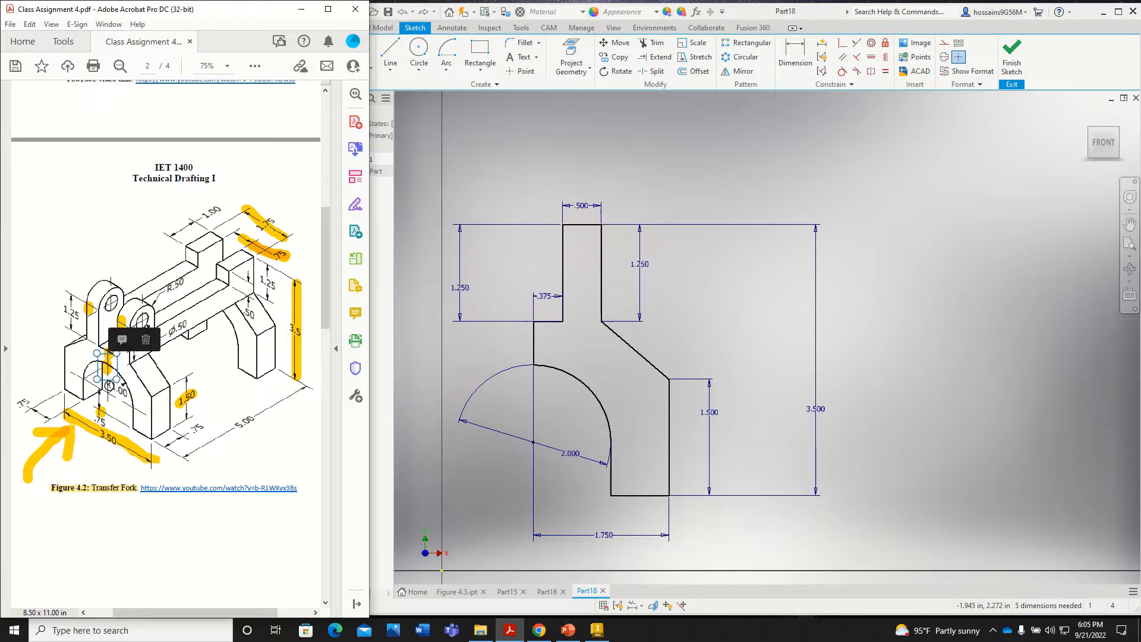
pyautogui.press('Delete')
pyautogui.moveTo(108, 368); pyautogui.dragTo(110, 380)
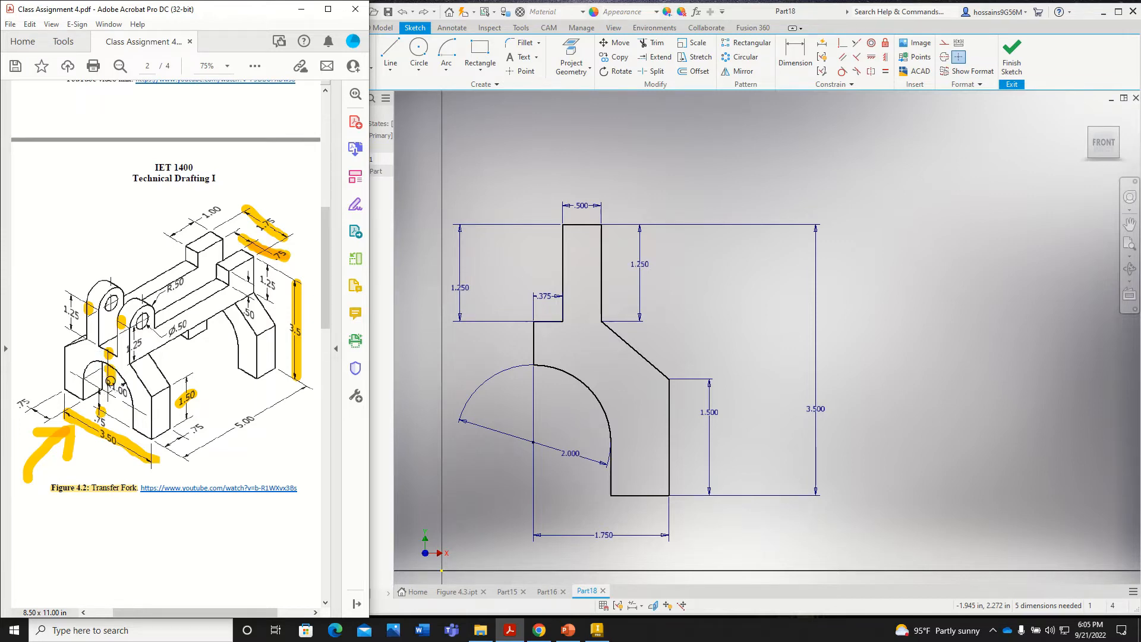
pyautogui.keyDown('ctrl'); pyautogui.scroll(4, 103, 392); pyautogui.keyUp('ctrl')
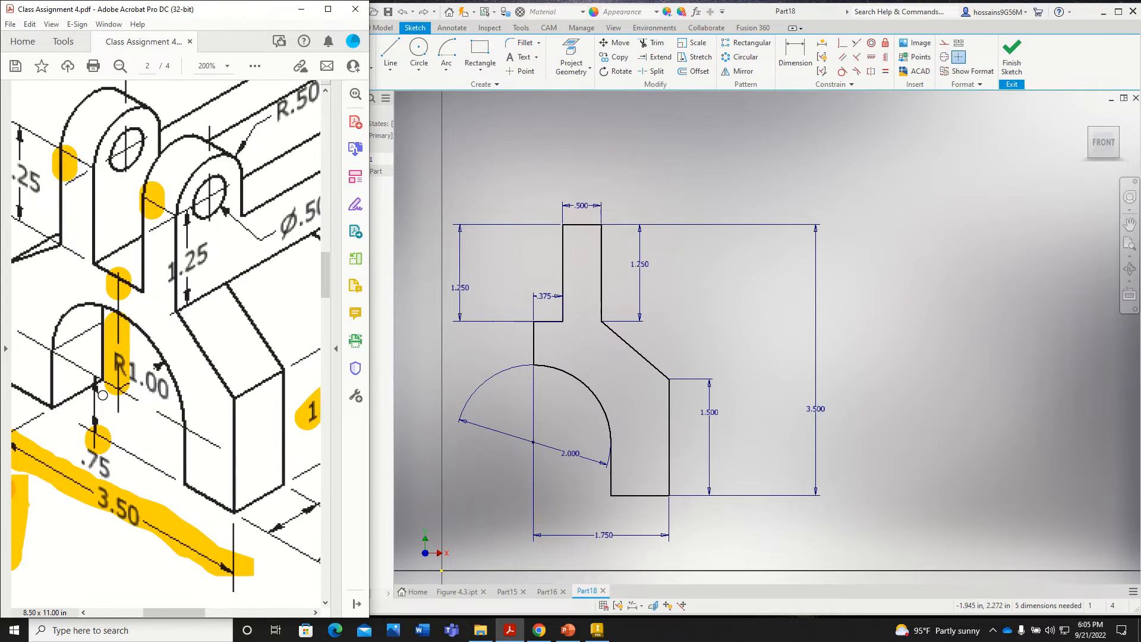
pyautogui.click(122, 364)
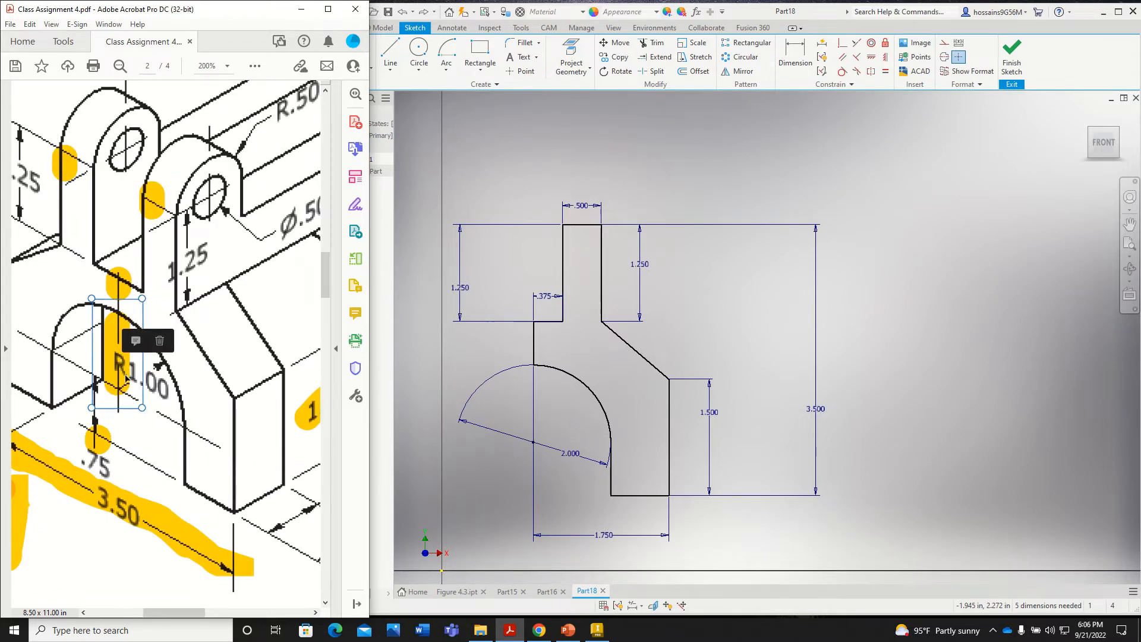
pyautogui.click(120, 433)
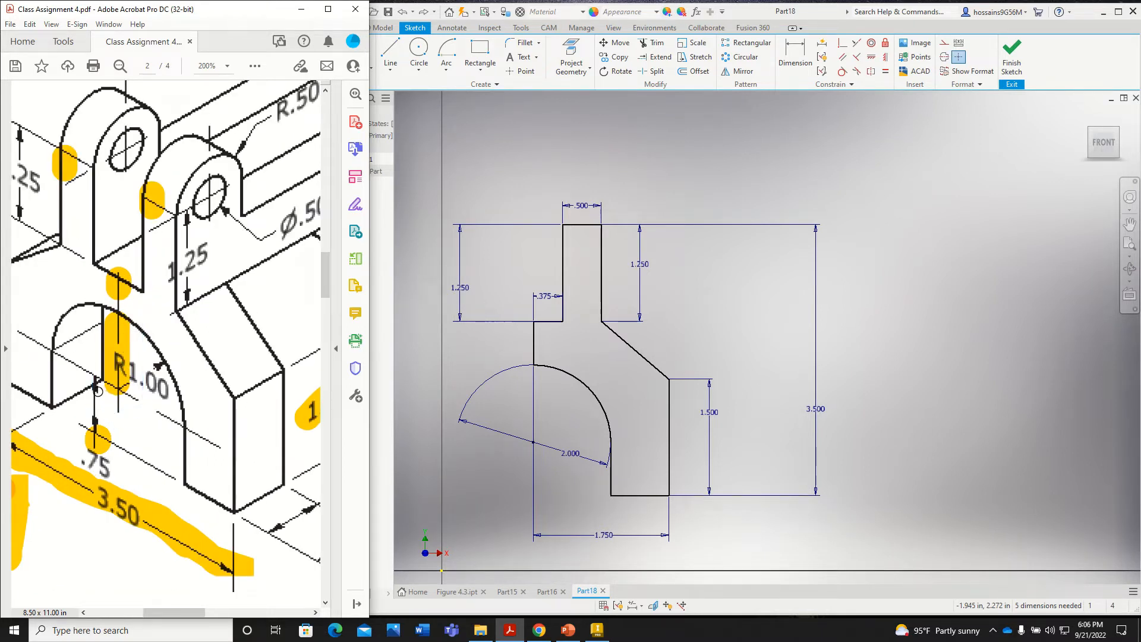
pyautogui.moveTo(98, 391); pyautogui.dragTo(104, 421)
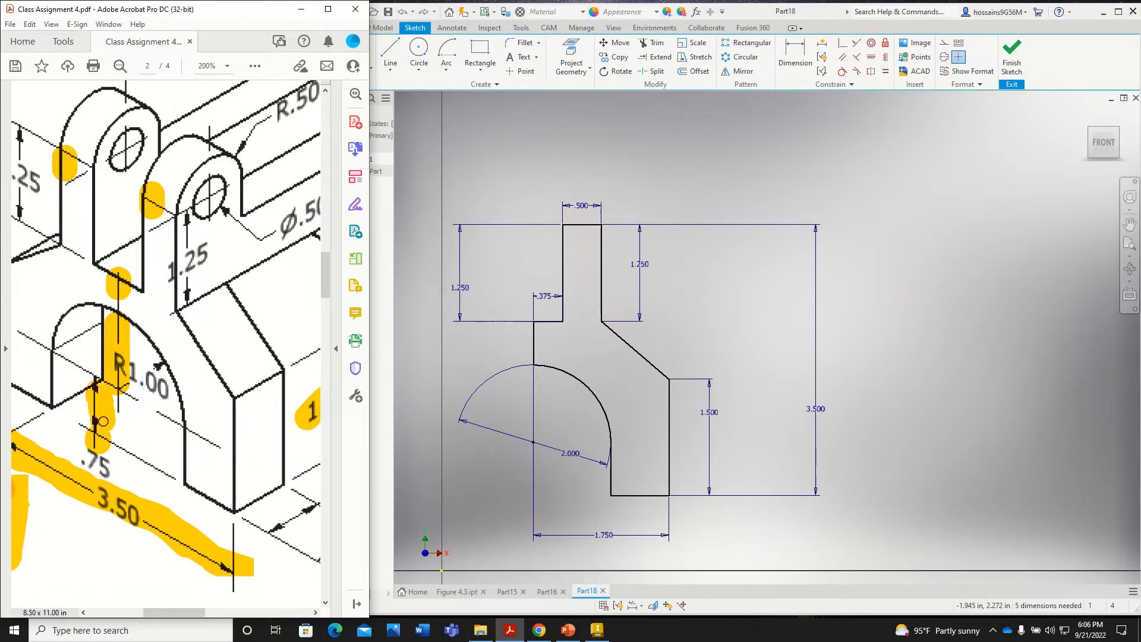
# Dimension the vertical distance from the leg's bottom edge to the top end of the arc at 1.75 in
pyautogui.click(796, 62)
pyautogui.click(796, 62)
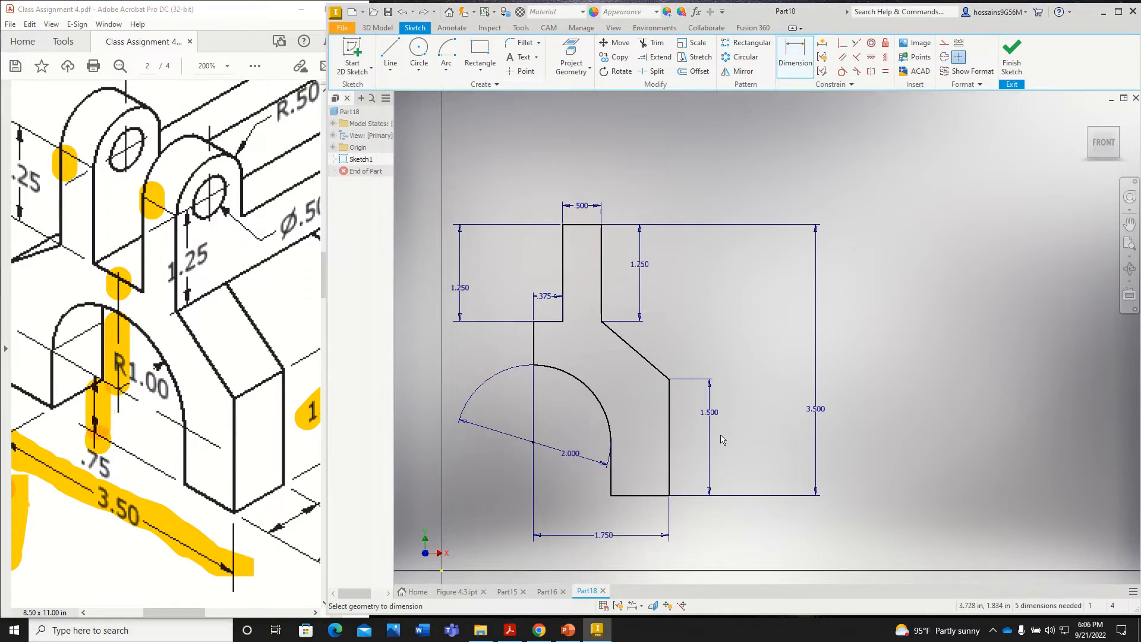
pyautogui.click(652, 497)
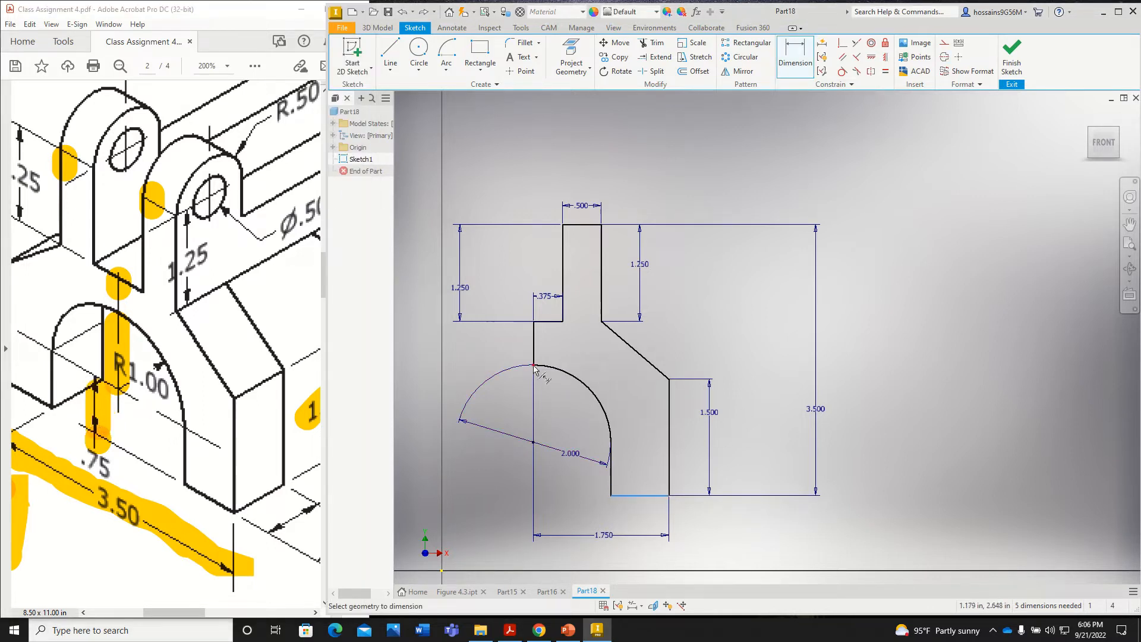
pyautogui.click(533, 366)
pyautogui.click(453, 388)
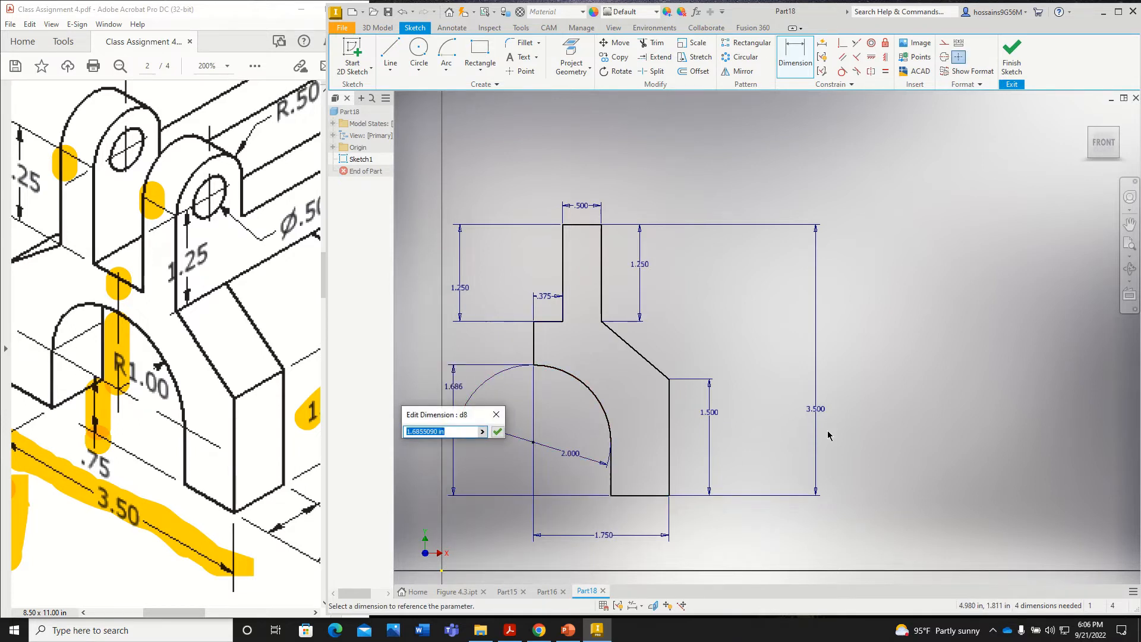
pyautogui.write('1.75')
pyautogui.press('Return')
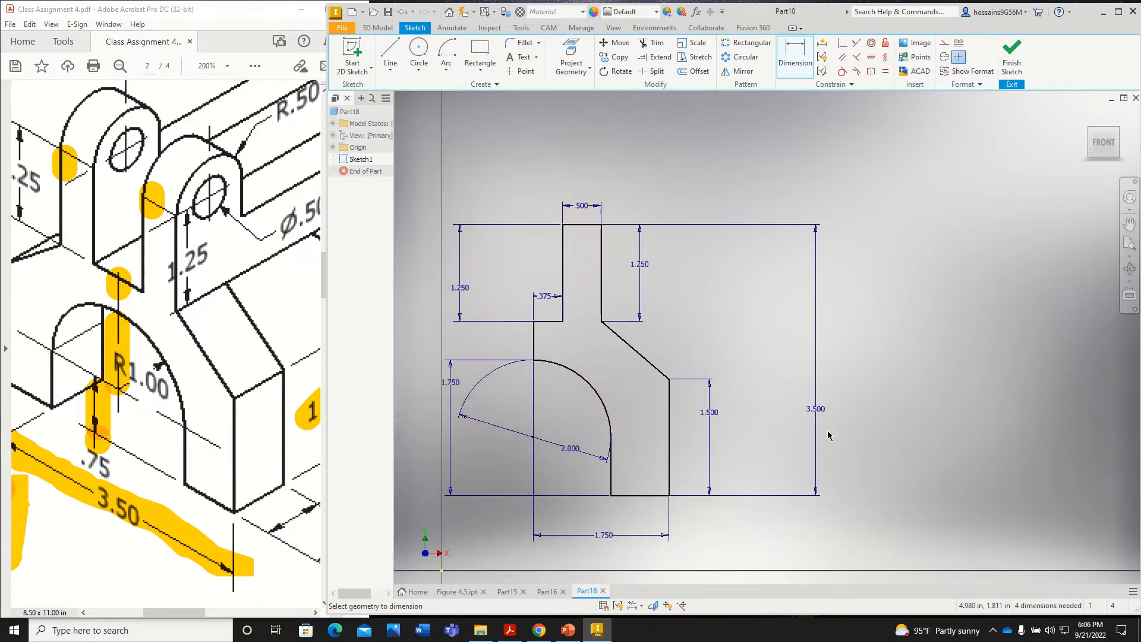
# Finish the transfer fork's half-profile sketch
pyautogui.scroll(-3, 805, 364)
pyautogui.scroll(-4, 229, 339)
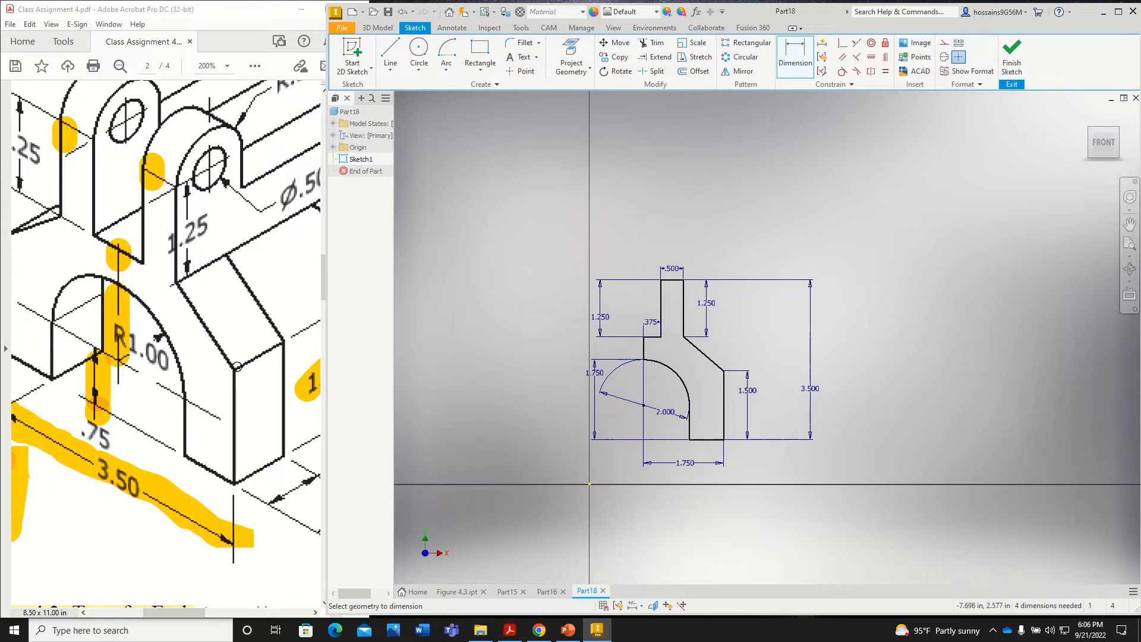
pyautogui.click(226, 336)
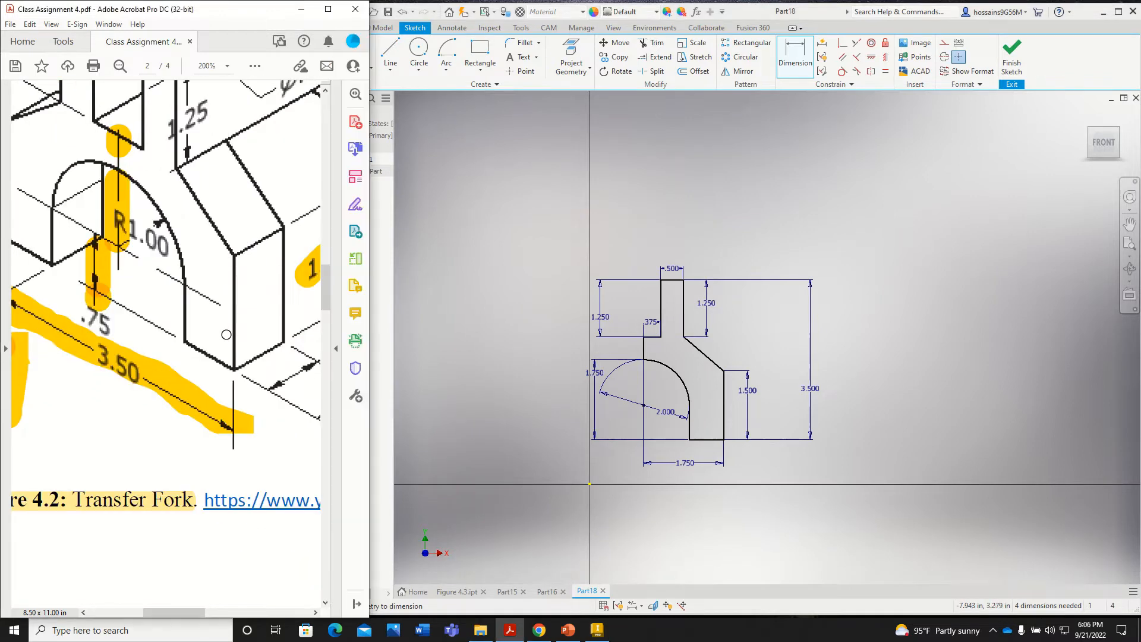
pyautogui.keyDown('ctrl'); pyautogui.scroll(-3, 223, 336); pyautogui.keyUp('ctrl')
pyautogui.scroll(-10, 221, 336)
pyautogui.scroll(10, 173, 356)
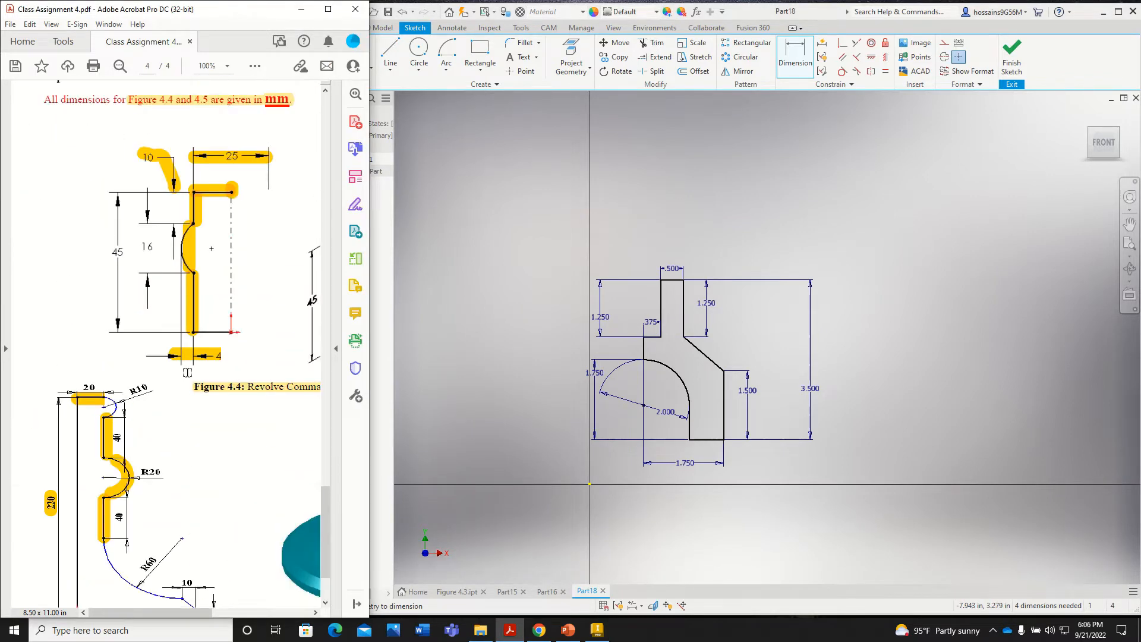
pyautogui.scroll(15, 166, 363)
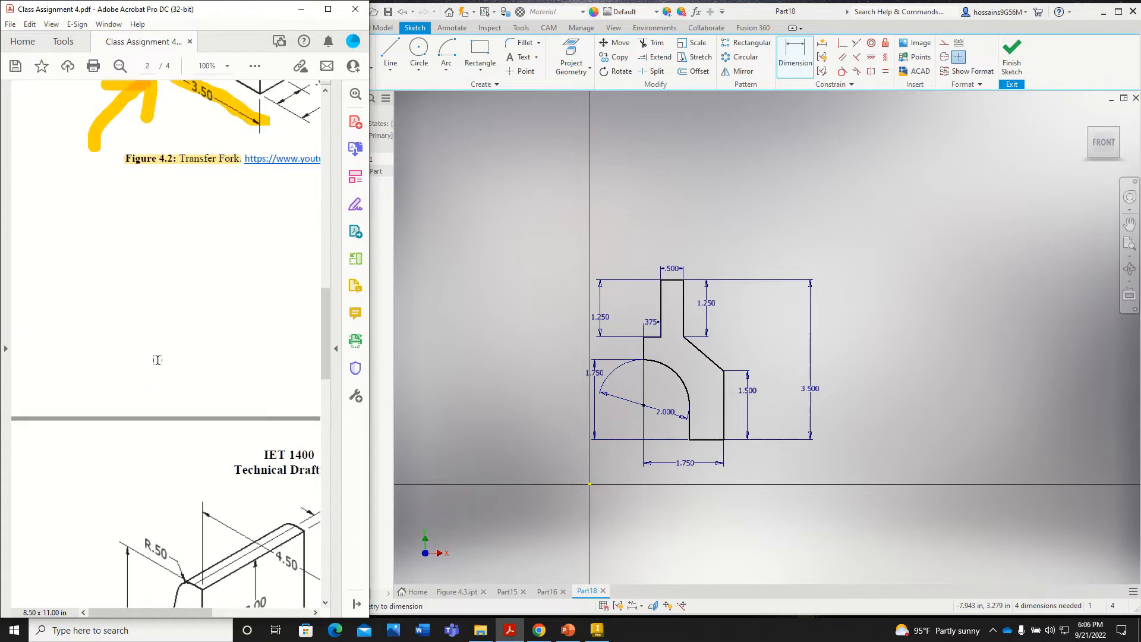
pyautogui.keyDown('ctrl'); pyautogui.scroll(-2, 183, 596); pyautogui.keyUp('ctrl')
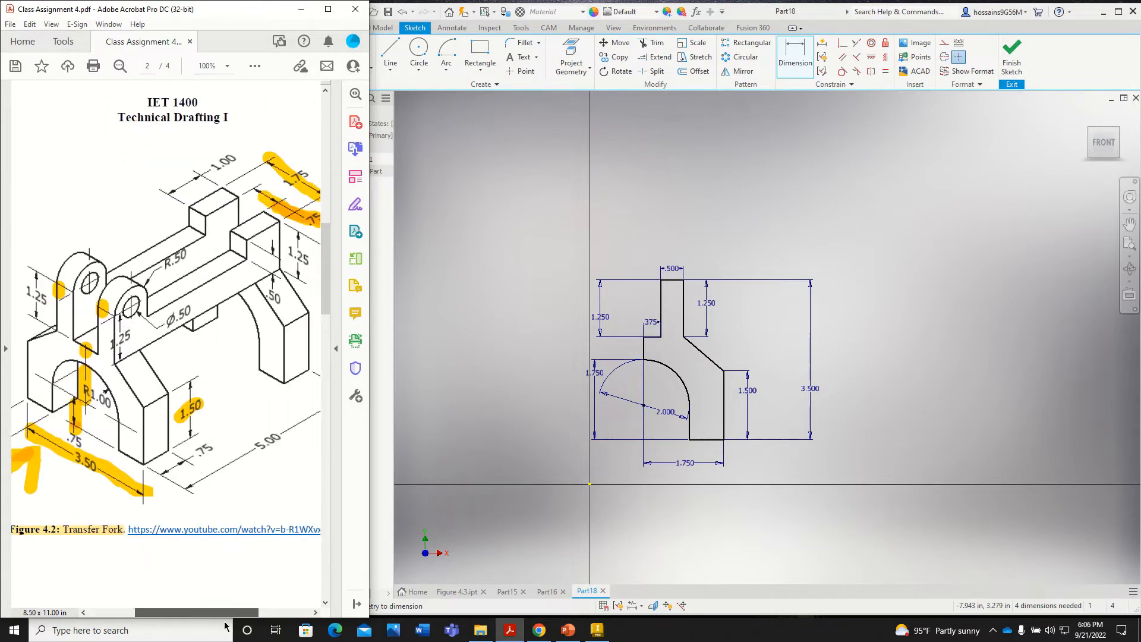
pyautogui.click(1012, 59)
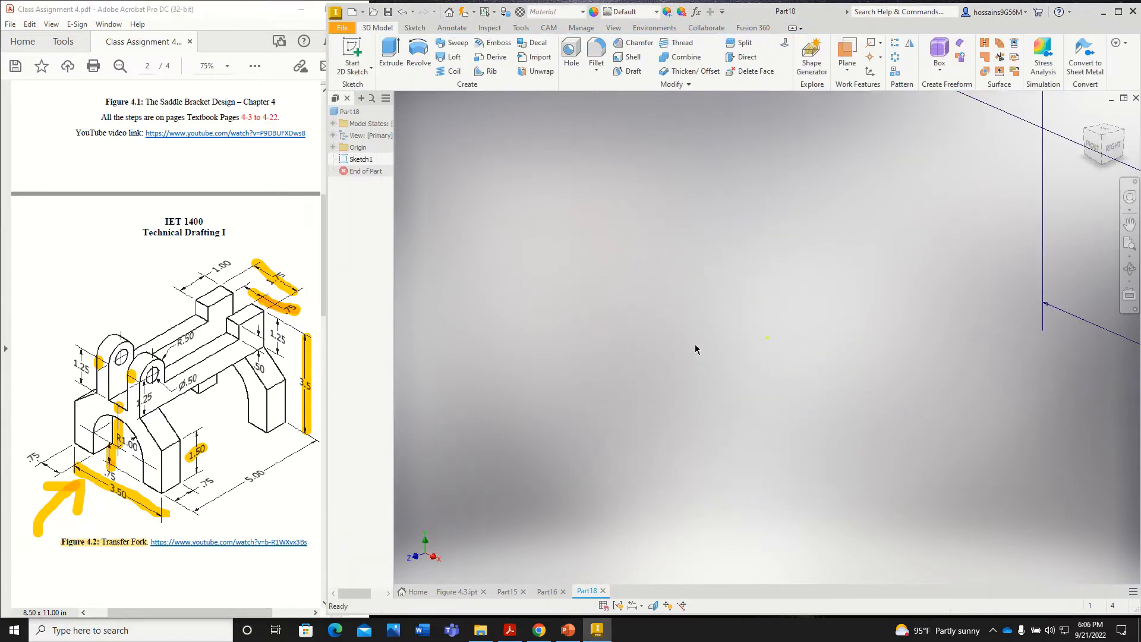
# Highlight the .75 leg depth in the PDF and extrude the half profile 0.75 in
pyautogui.scroll(-3, 908, 165)
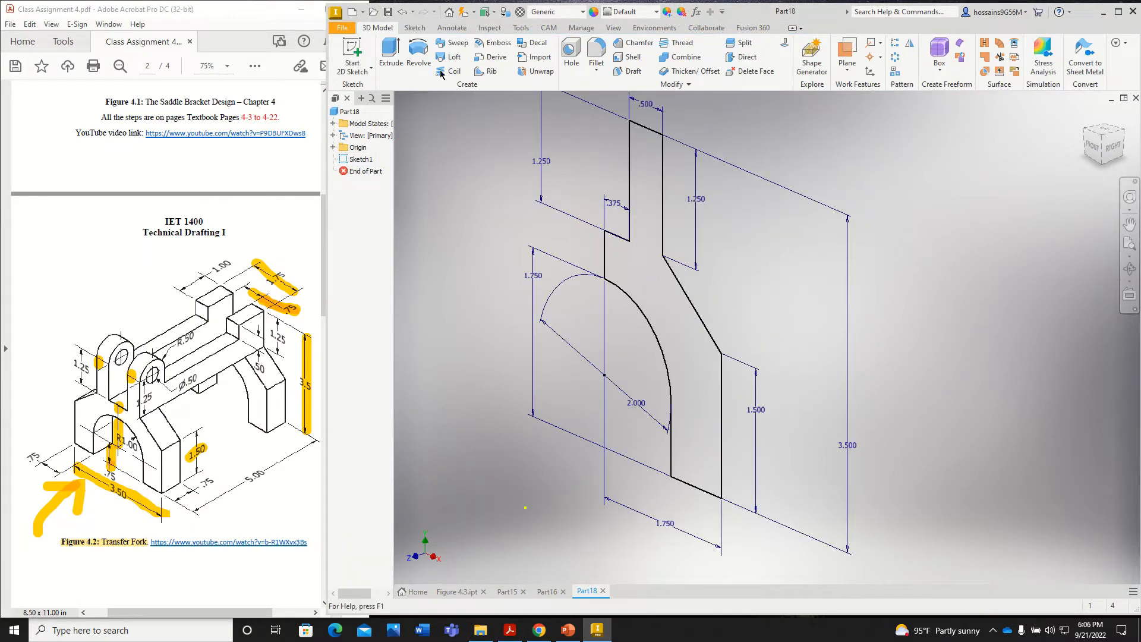
pyautogui.click(390, 53)
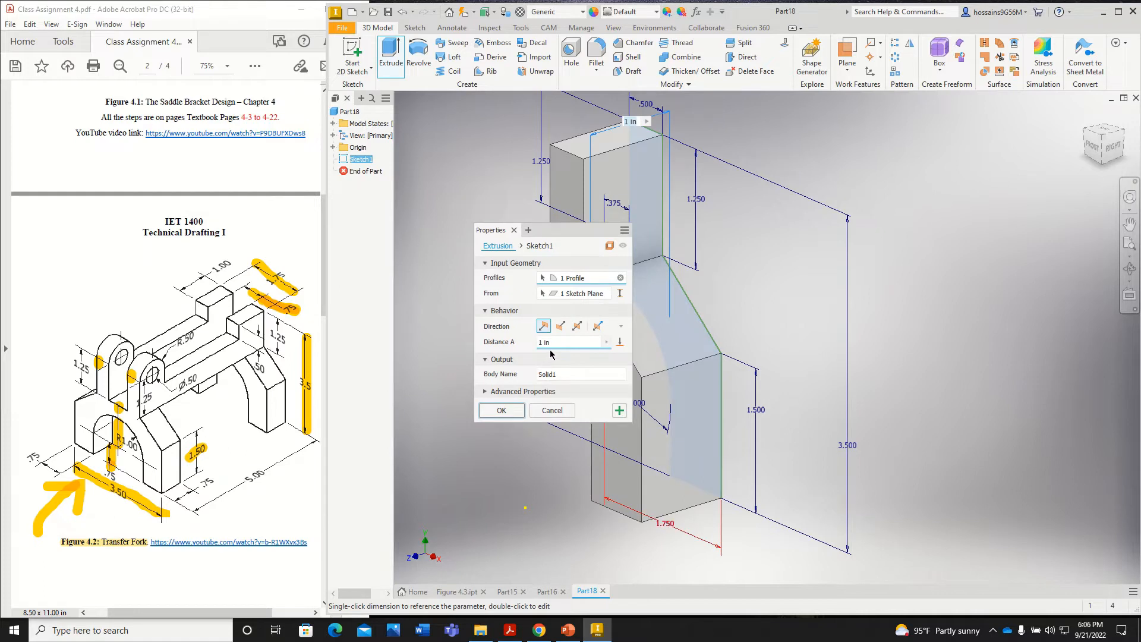
pyautogui.moveTo(181, 498); pyautogui.dragTo(208, 482)
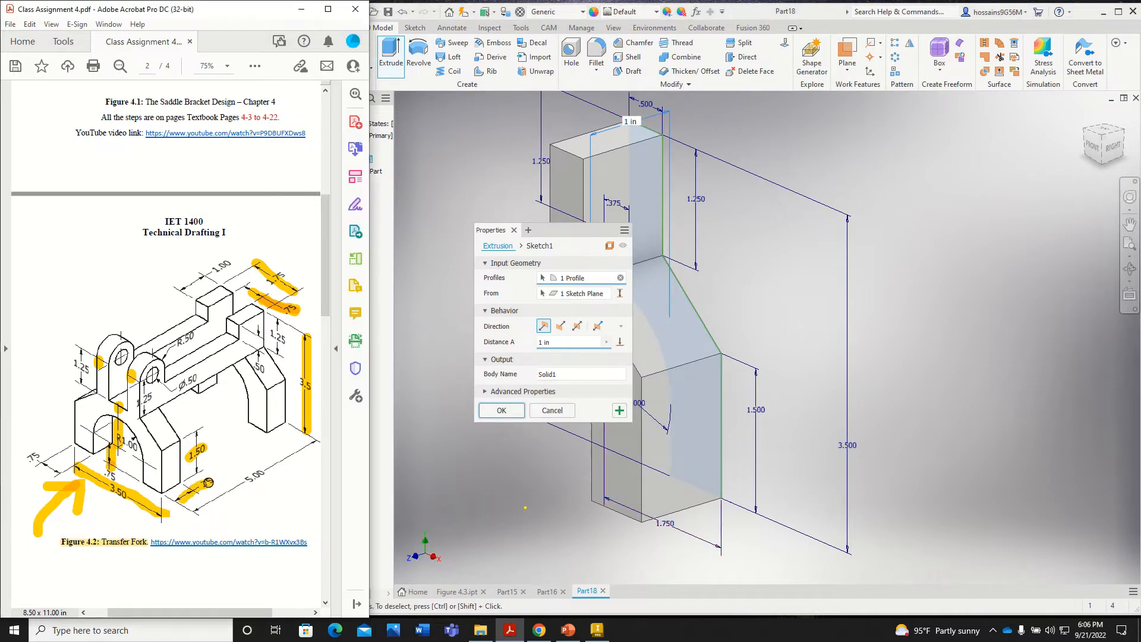
pyautogui.moveTo(563, 342); pyautogui.dragTo(499, 343)
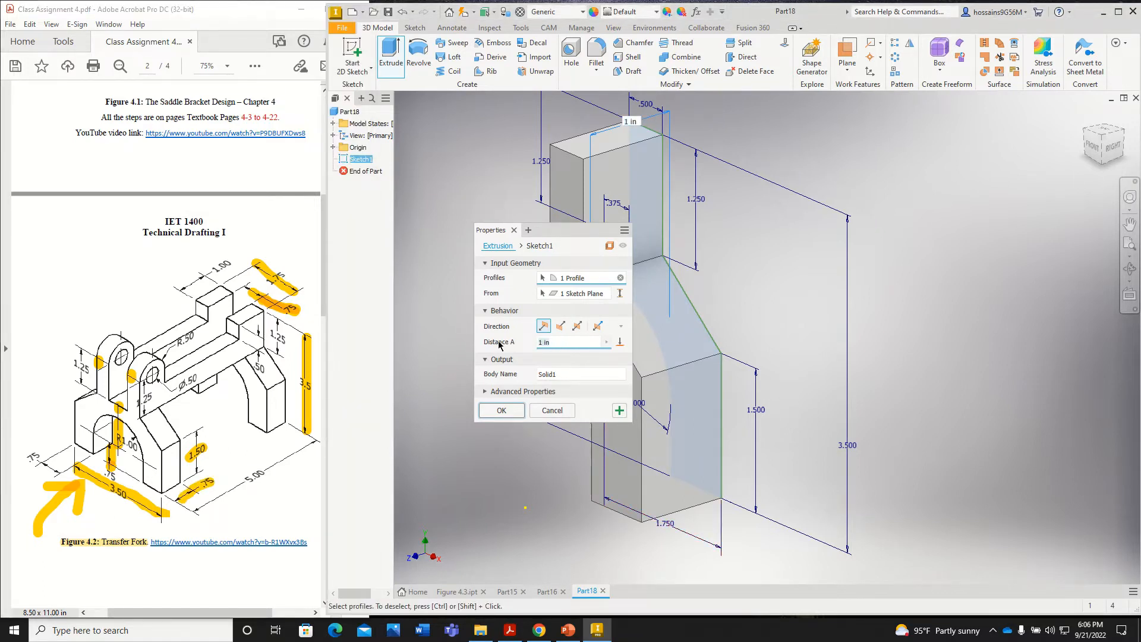
pyautogui.write('0.75')
pyautogui.press('Return')
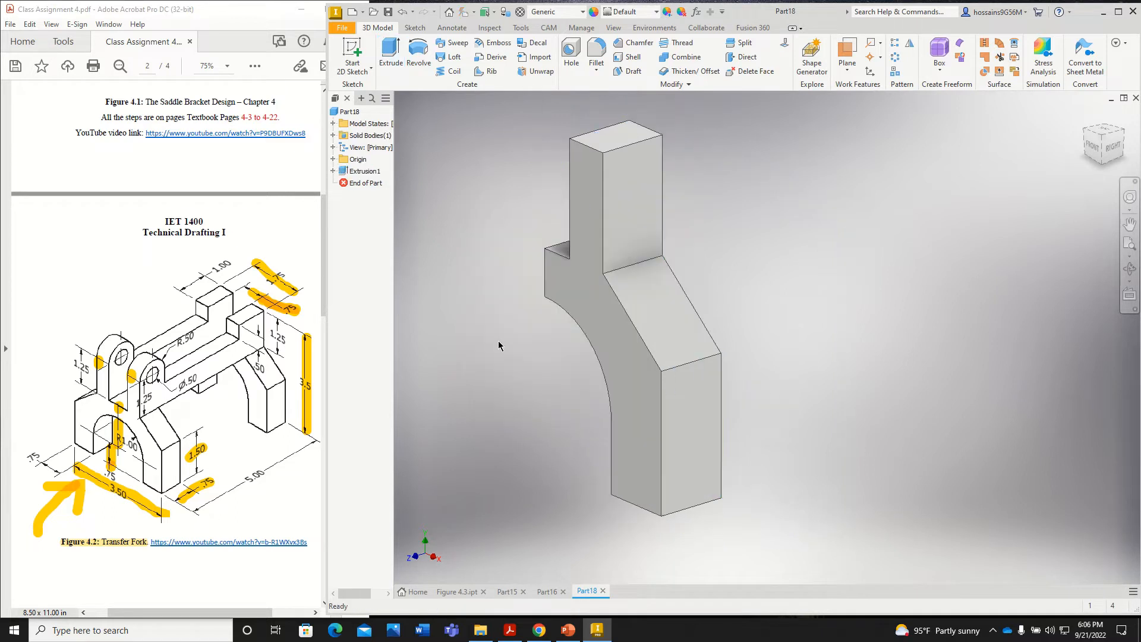
# Mark the long connecting arm with a downward stroke and highlight the 5.00 overall length in the PDF
pyautogui.scroll(-3, 499, 345)
pyautogui.scroll(2, 477, 321)
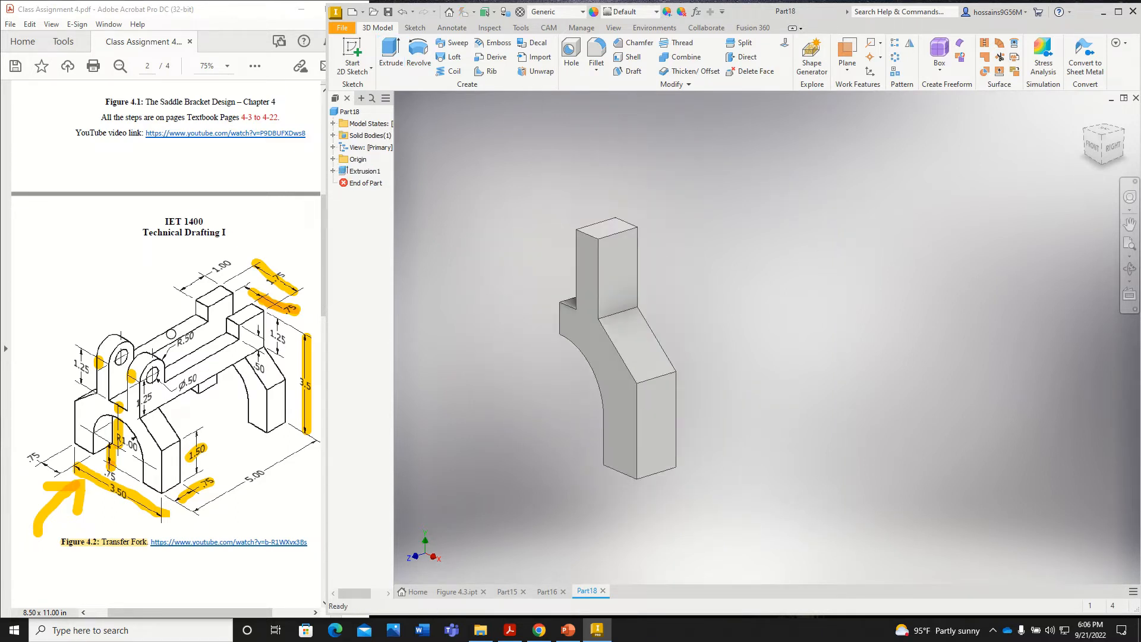
pyautogui.click(194, 366)
pyautogui.moveTo(195, 365)
pyautogui.mouseDown()
pyautogui.moveTo(223, 451)
pyautogui.moveTo(196, 368)
pyautogui.mouseUp()
pyautogui.moveTo(211, 421)
pyautogui.mouseDown()
pyautogui.moveTo(203, 398)
pyautogui.moveTo(218, 433)
pyautogui.mouseUp()
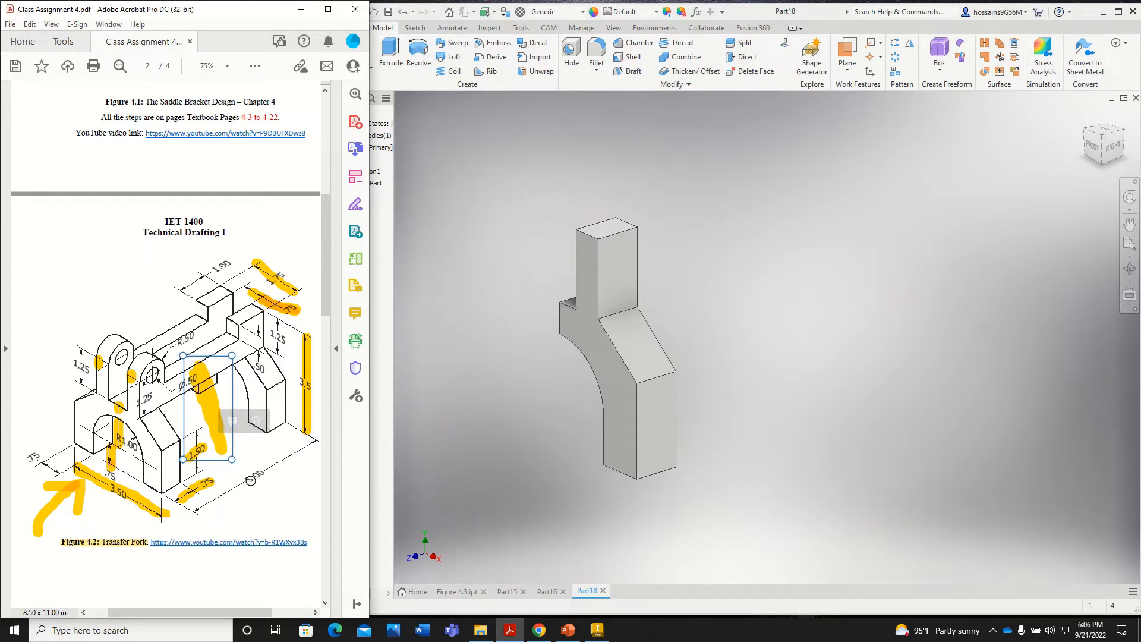
pyautogui.moveTo(245, 480); pyautogui.dragTo(271, 471)
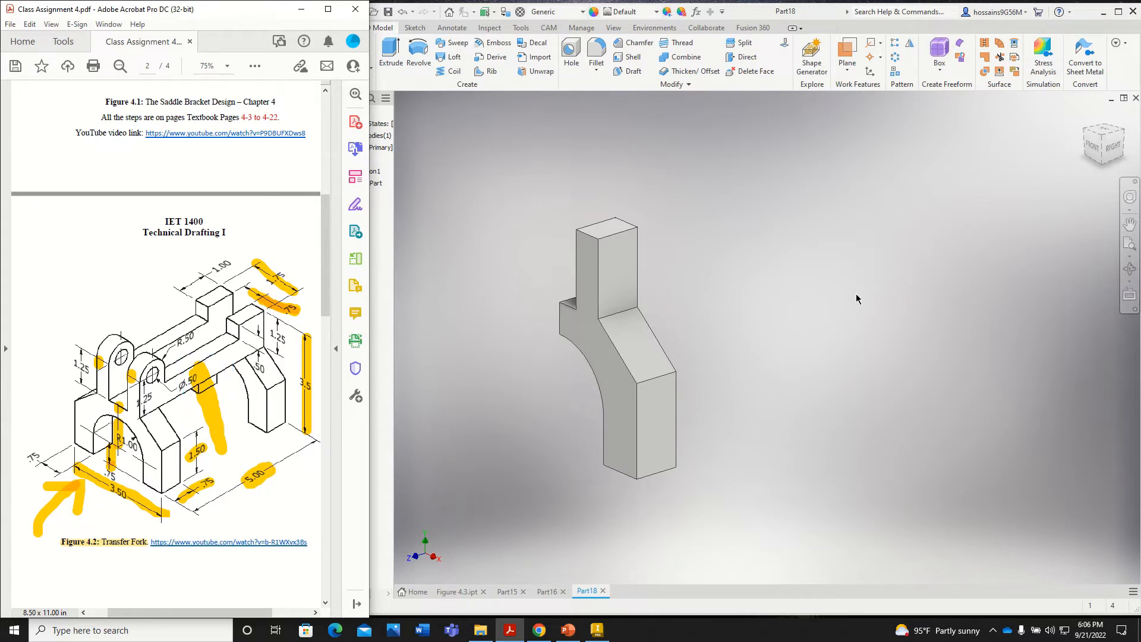
# In Inventor, create a work plane offset -2.5 in from the front profile face of the fork leg
pyautogui.click(852, 74)
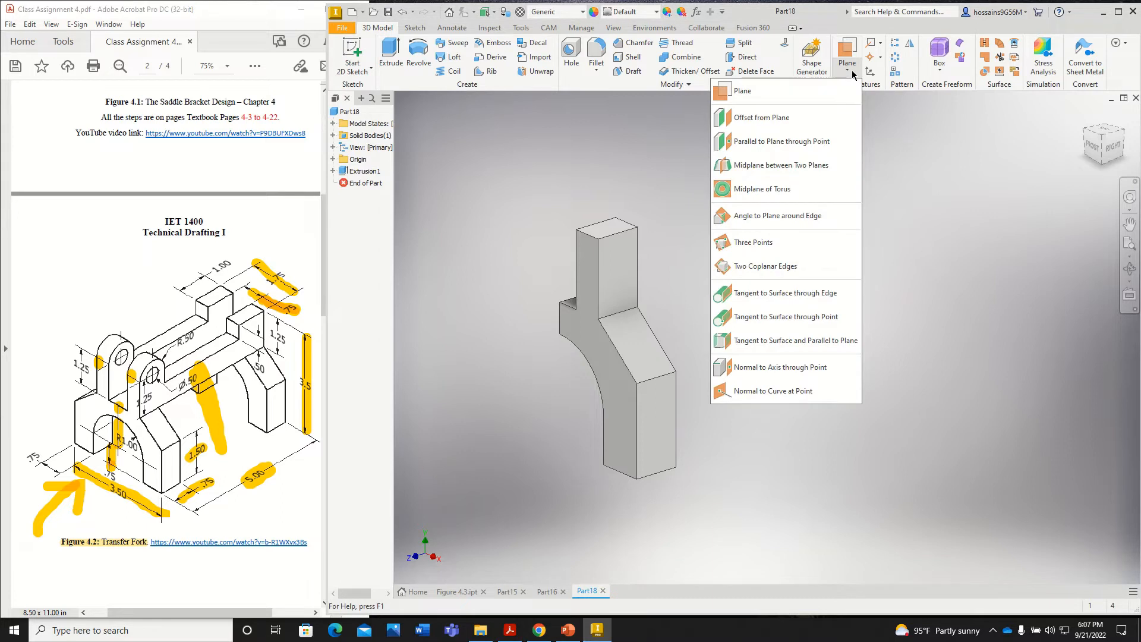
pyautogui.click(757, 121)
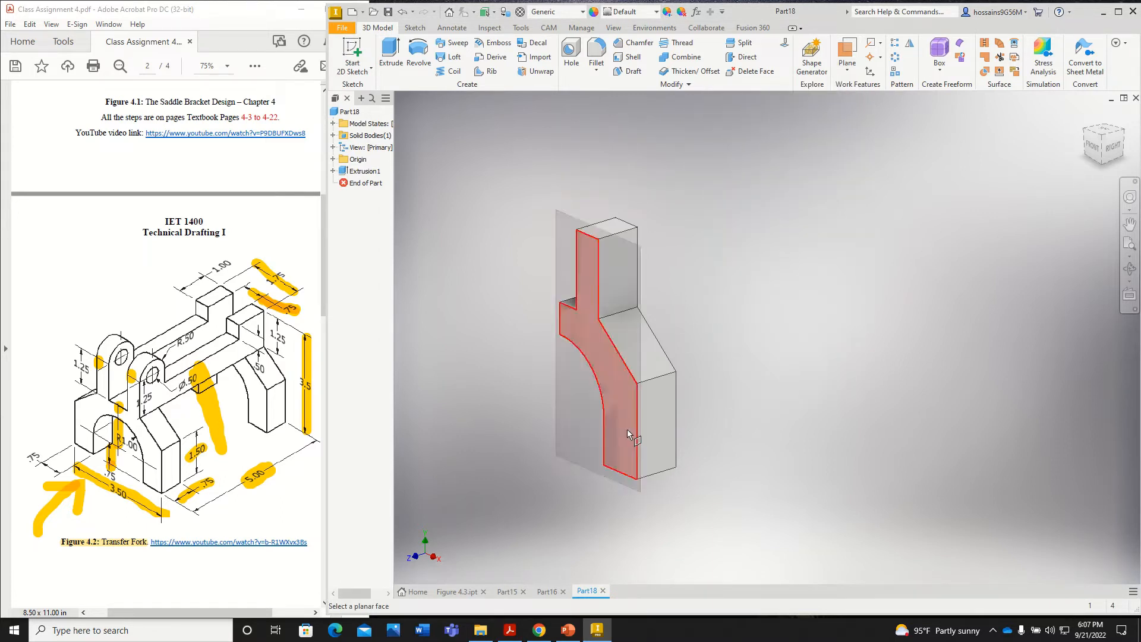
pyautogui.click(602, 368)
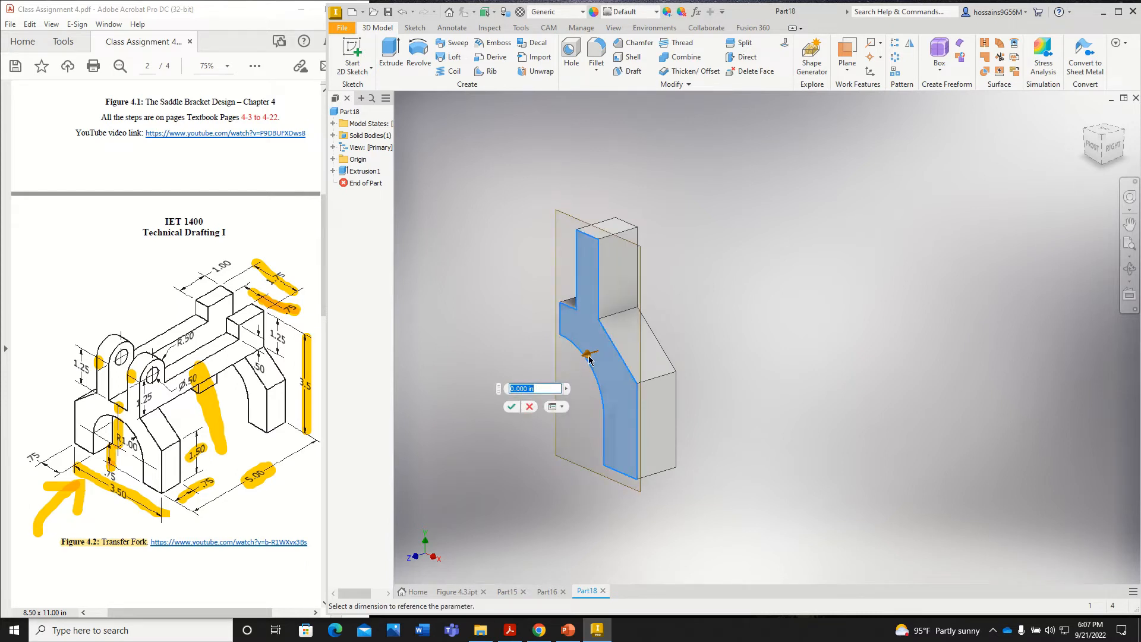
pyautogui.moveTo(589, 359); pyautogui.dragTo(763, 307)
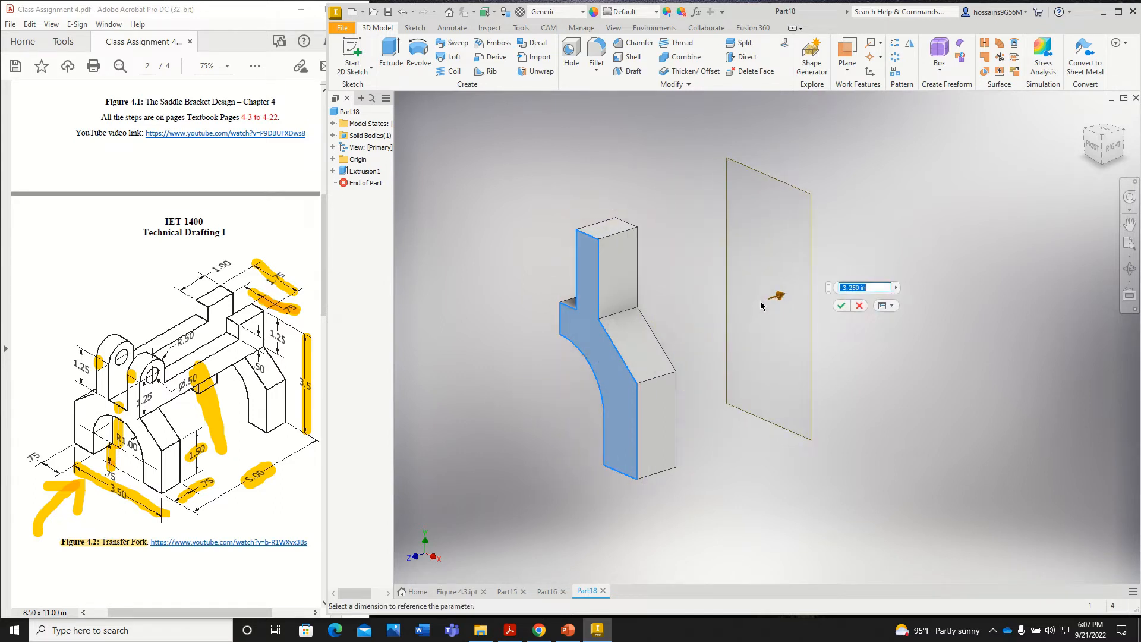
pyautogui.click(872, 288)
pyautogui.moveTo(872, 288); pyautogui.dragTo(797, 288)
pyautogui.write('-2.5')
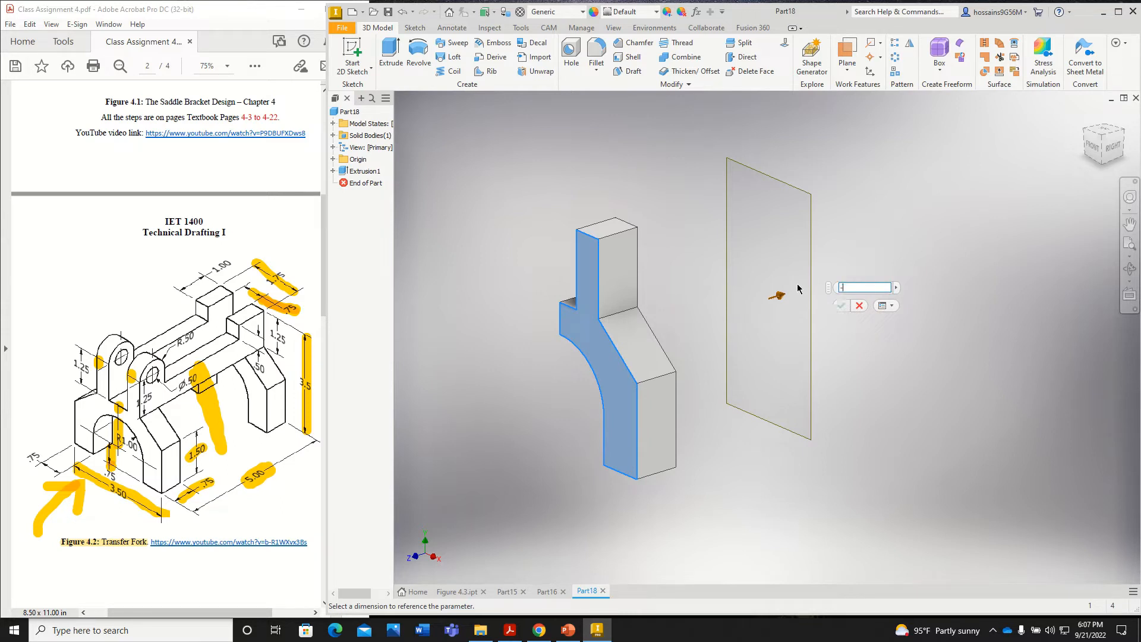
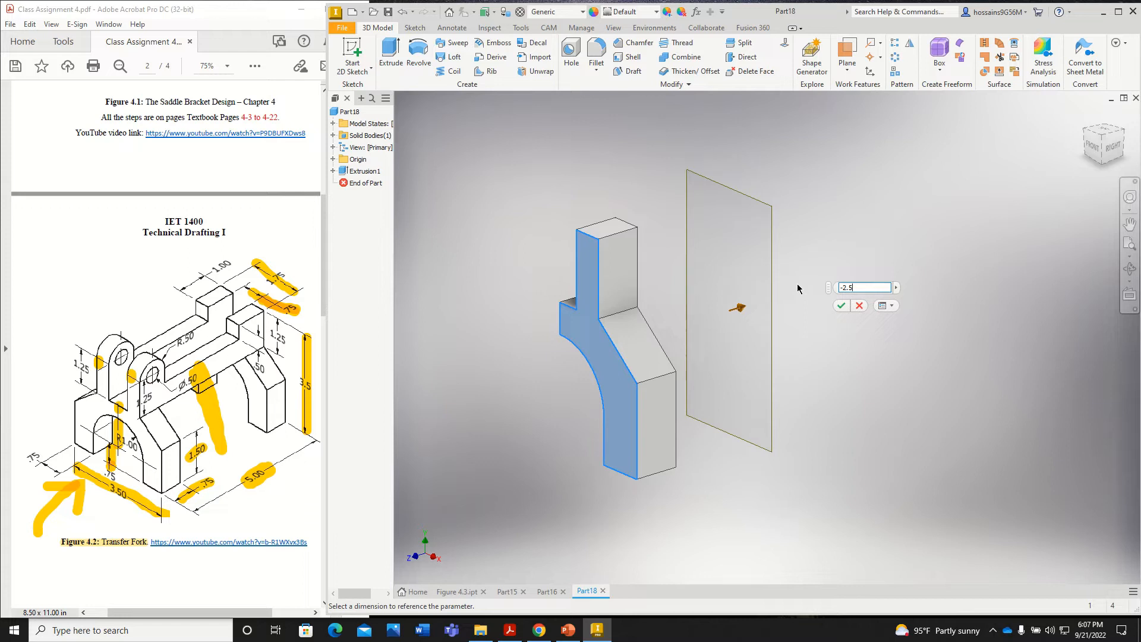
pyautogui.click(841, 306)
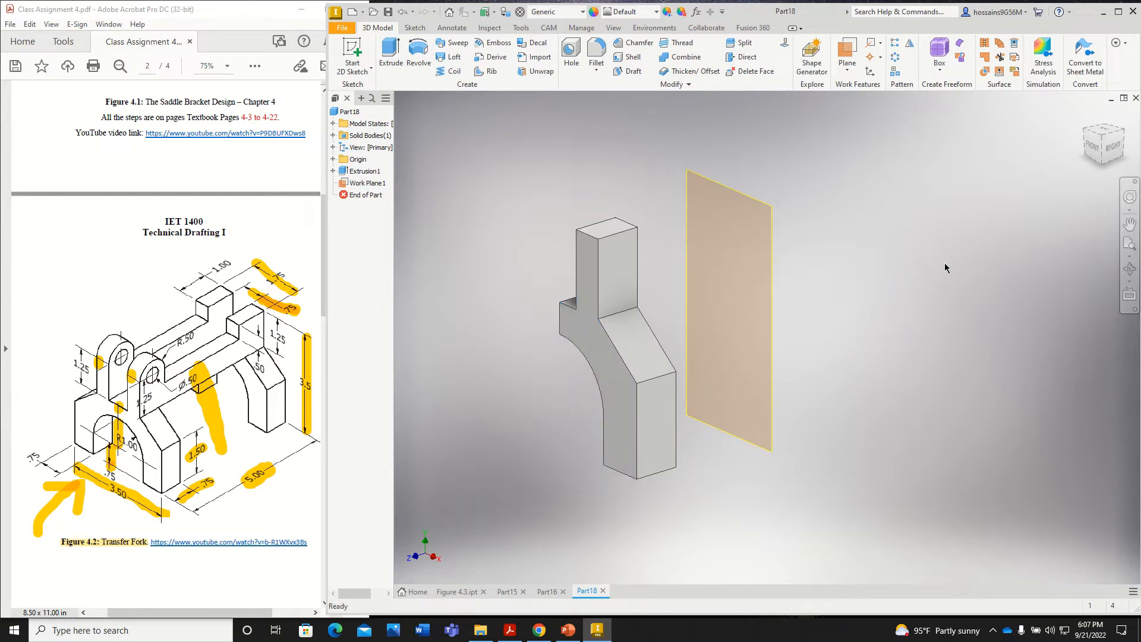
# Mirror the leg extrusion about the new offset work plane
pyautogui.click(910, 45)
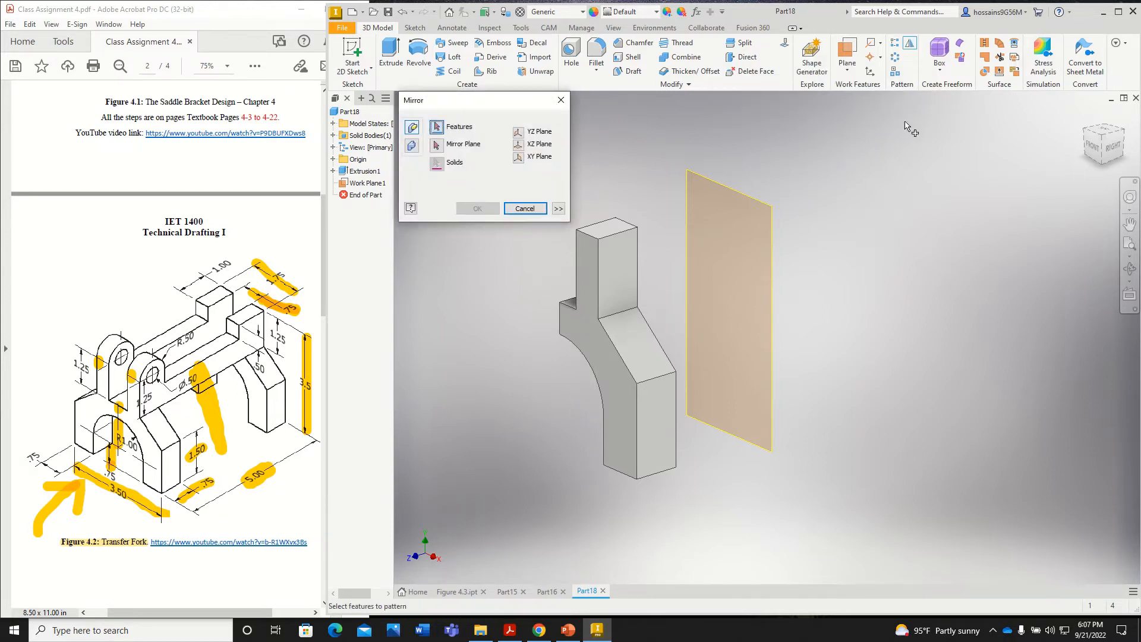
pyautogui.click(607, 262)
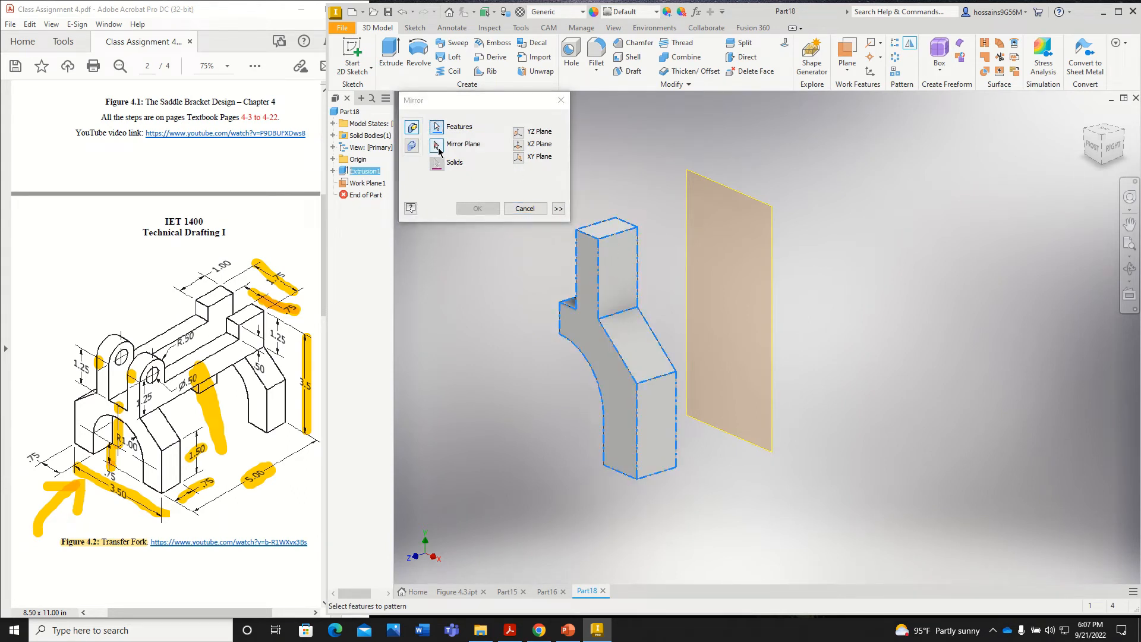
pyautogui.click(438, 145)
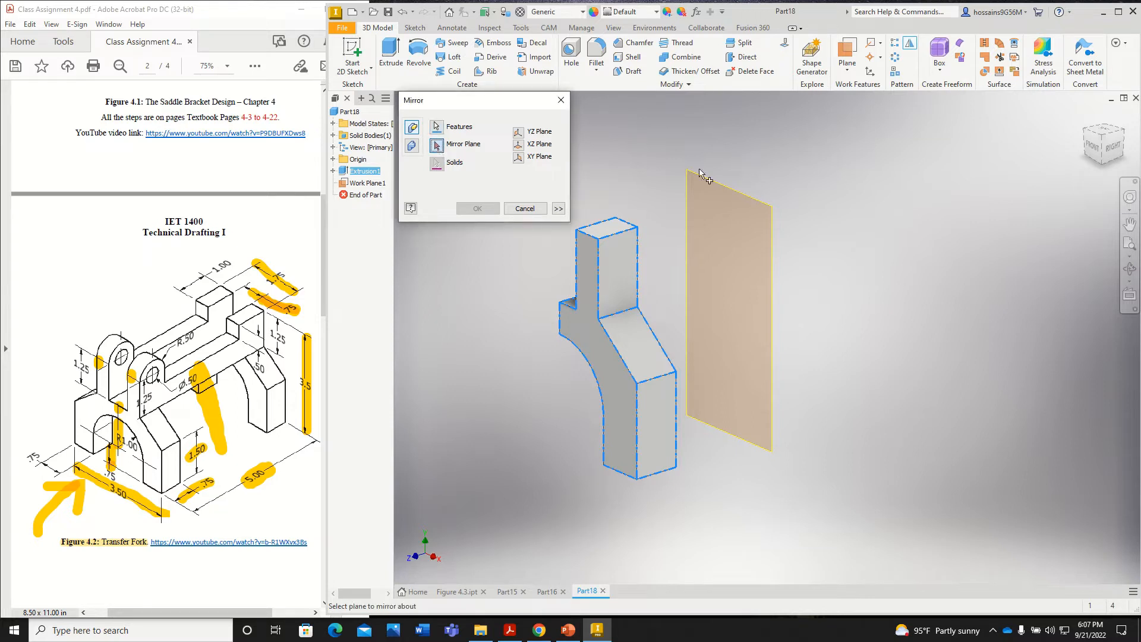
pyautogui.click(718, 186)
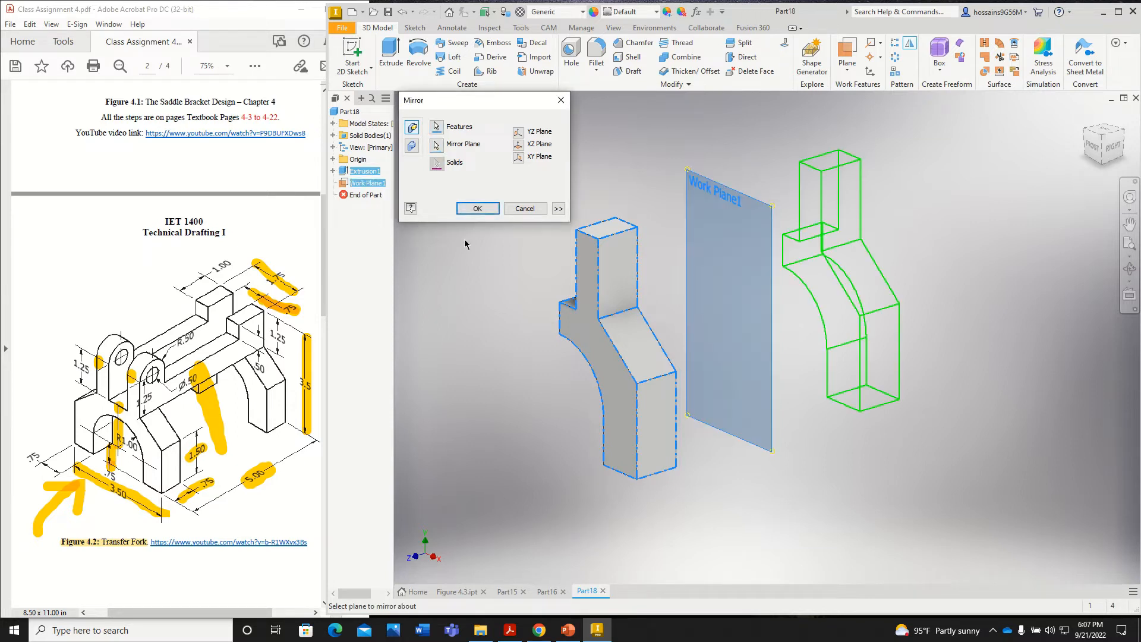
pyautogui.click(476, 208)
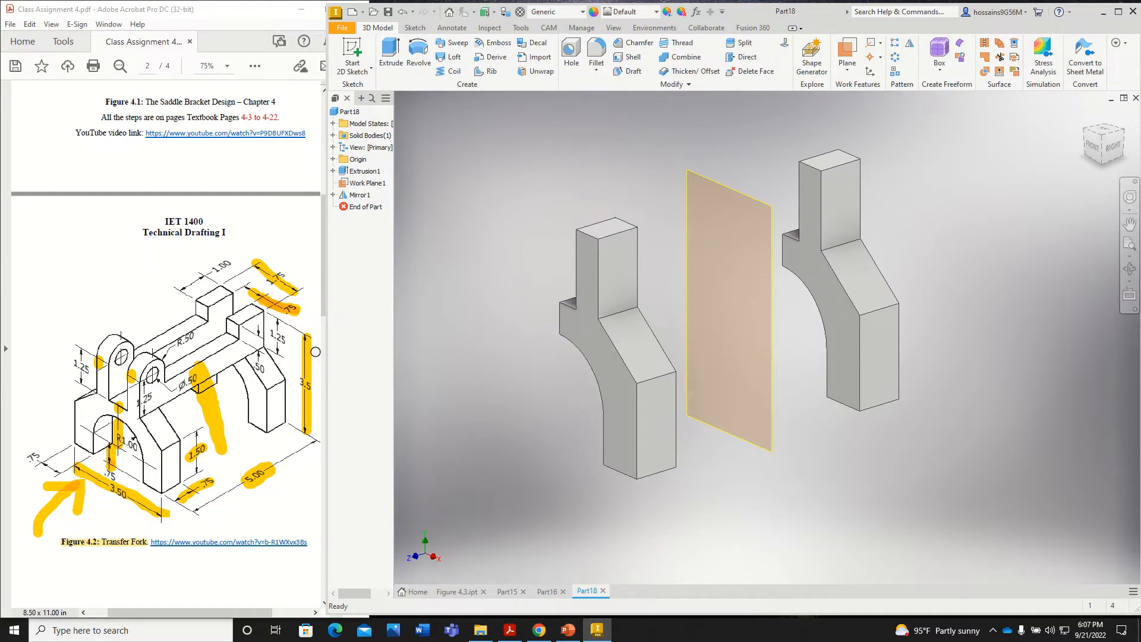
# Switch to the Acrobat assignment PDF and highlight the side face of the connecting bar in the Transfer Fork drawing
pyautogui.click(166, 286)
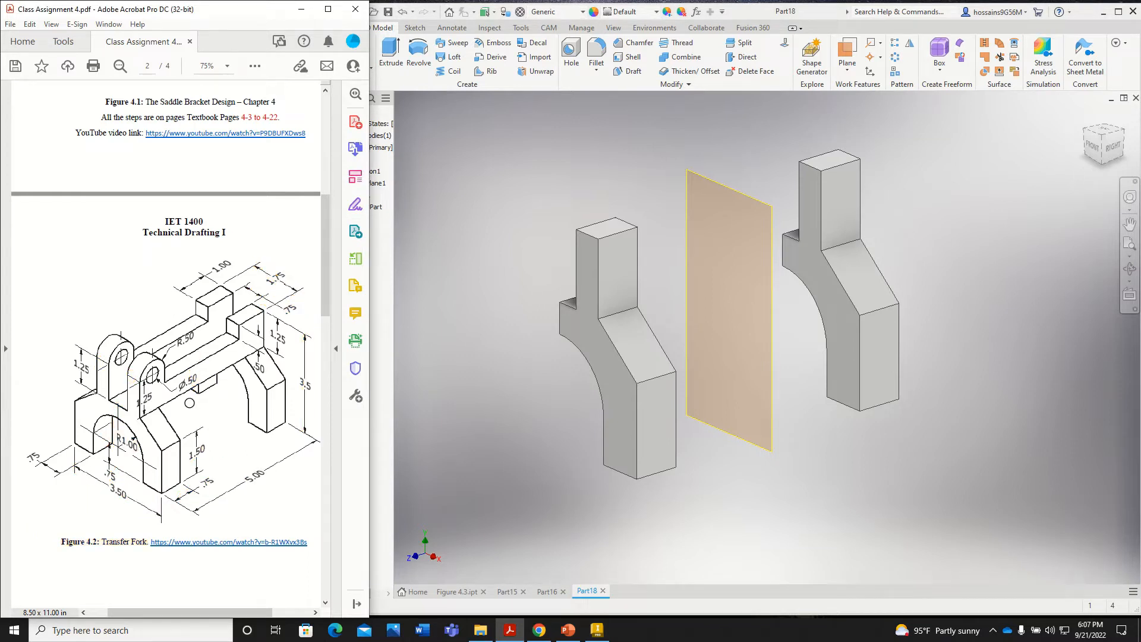
pyautogui.moveTo(172, 392)
pyautogui.mouseDown()
pyautogui.moveTo(247, 346)
pyautogui.moveTo(161, 398)
pyautogui.moveTo(229, 357)
pyautogui.mouseUp()
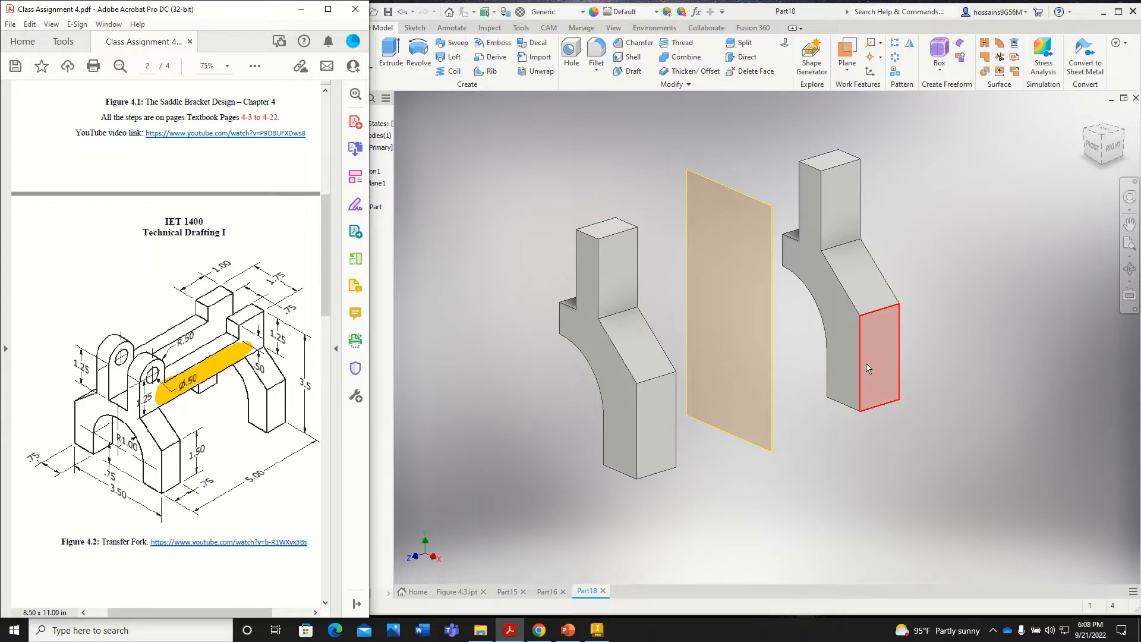
# In Inventor, start a sketch on the front upright's outer side face and draw a 0.25 in horizontal line from its top inner corner
pyautogui.click(623, 272)
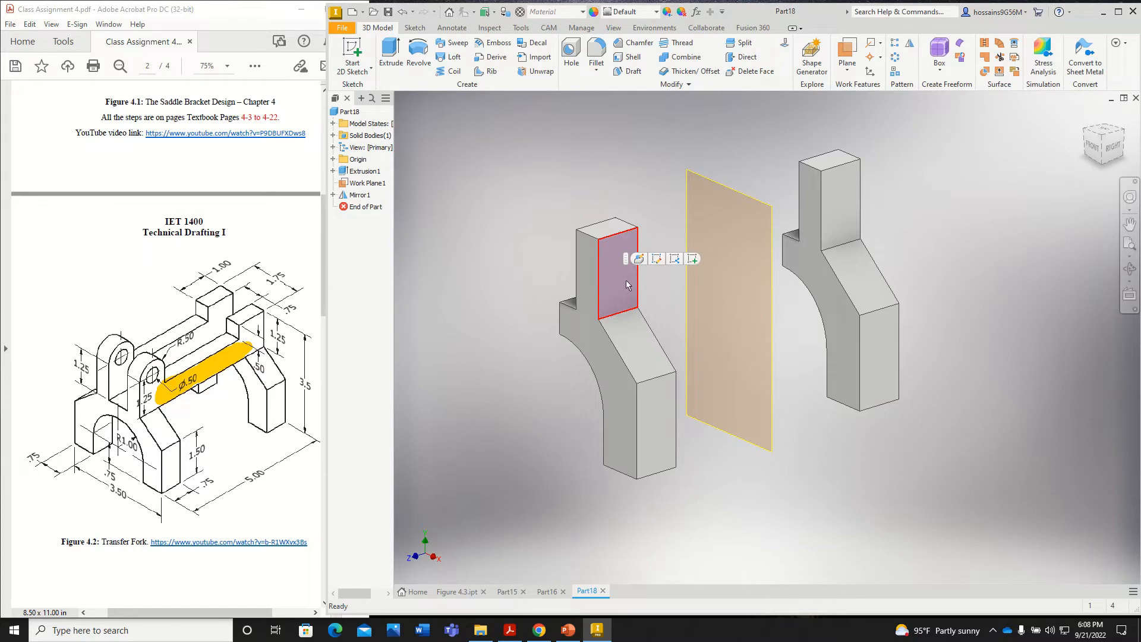
pyautogui.click(369, 53)
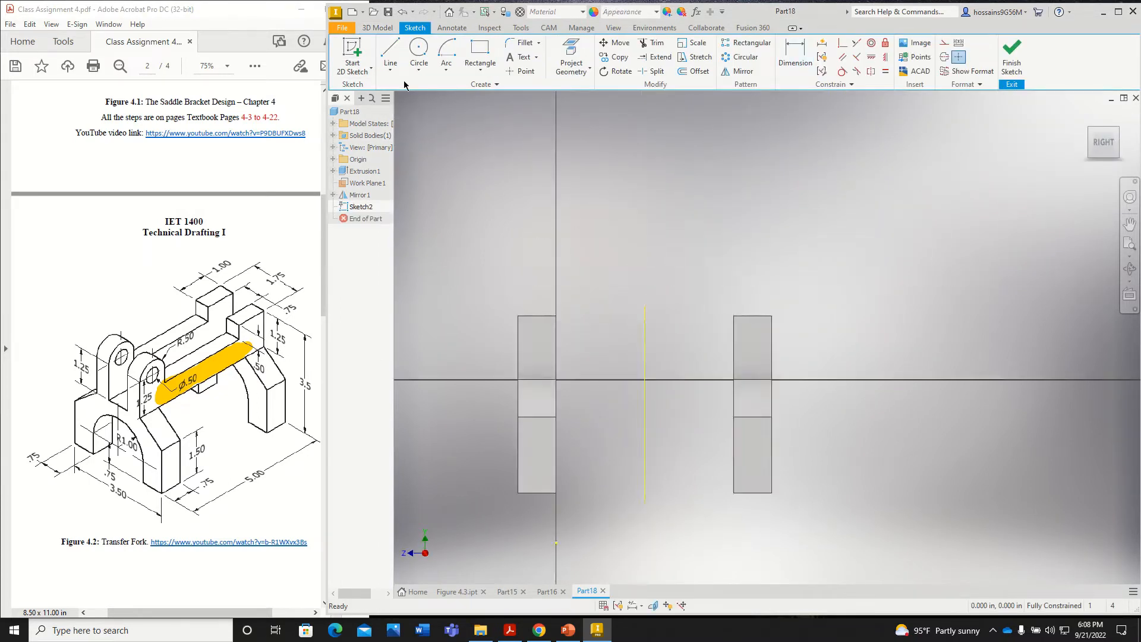
pyautogui.scroll(3, 564, 340)
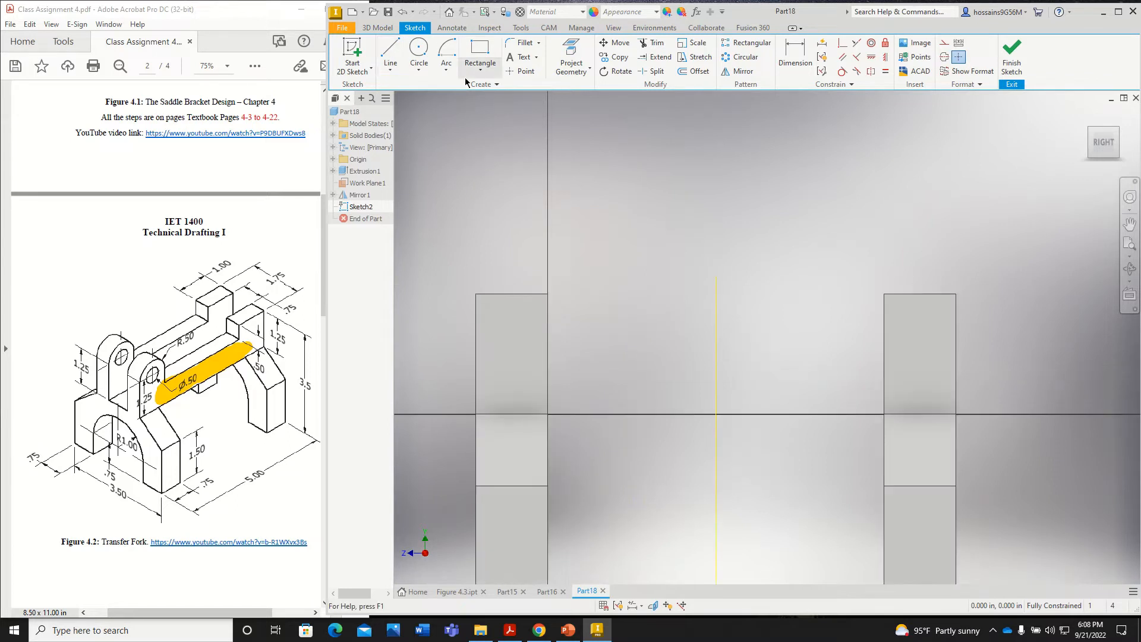
pyautogui.click(392, 52)
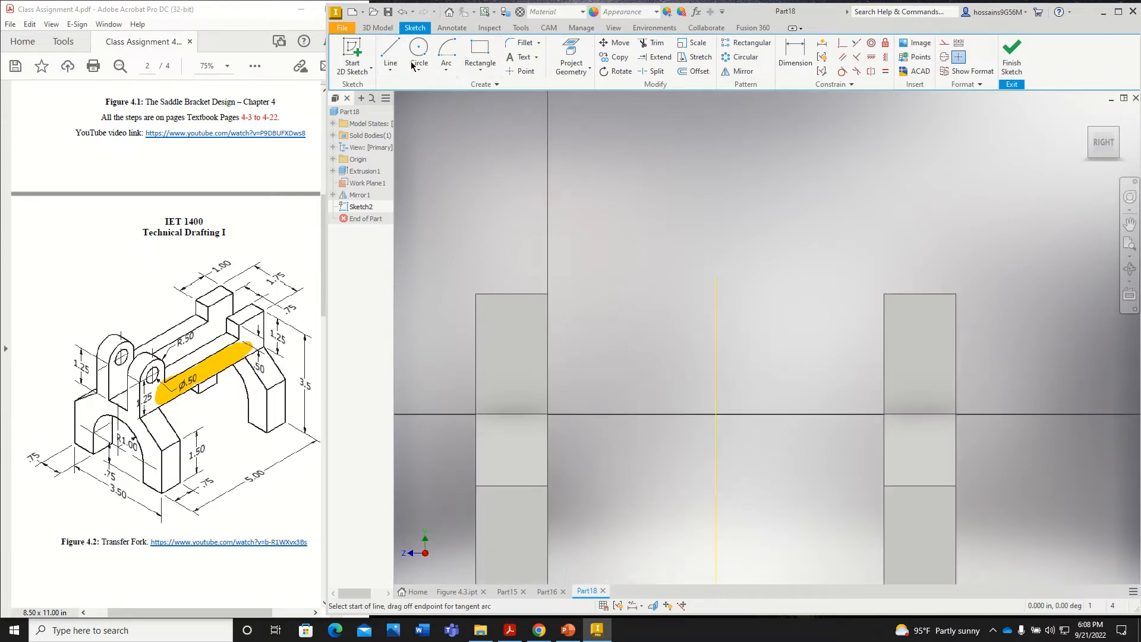
pyautogui.click(548, 293)
pyautogui.write('0')
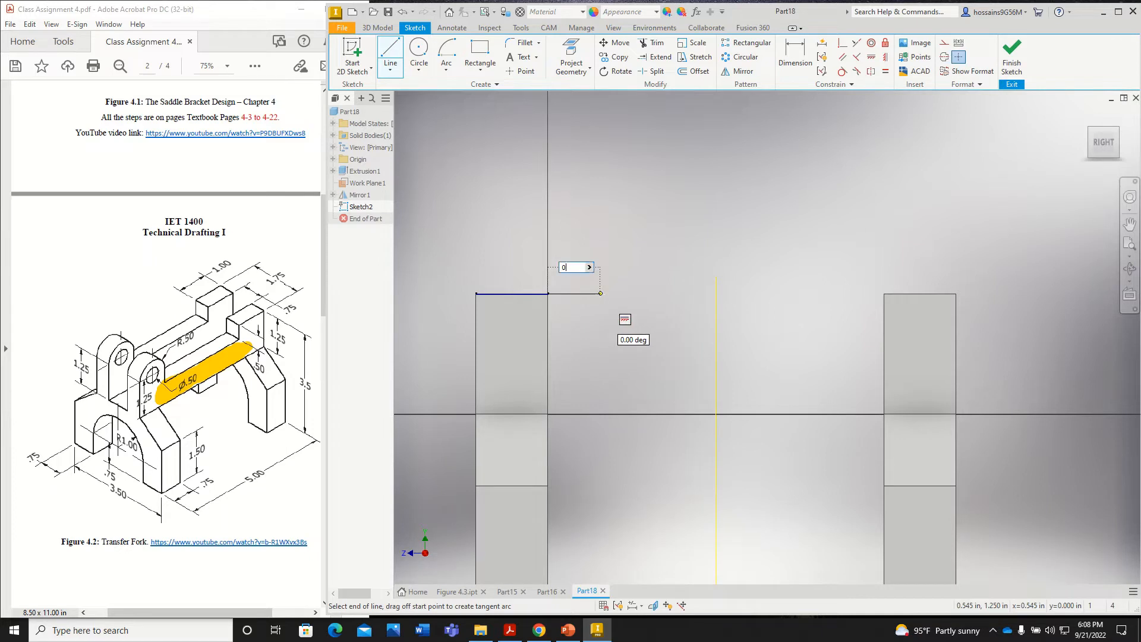
pyautogui.write('.25')
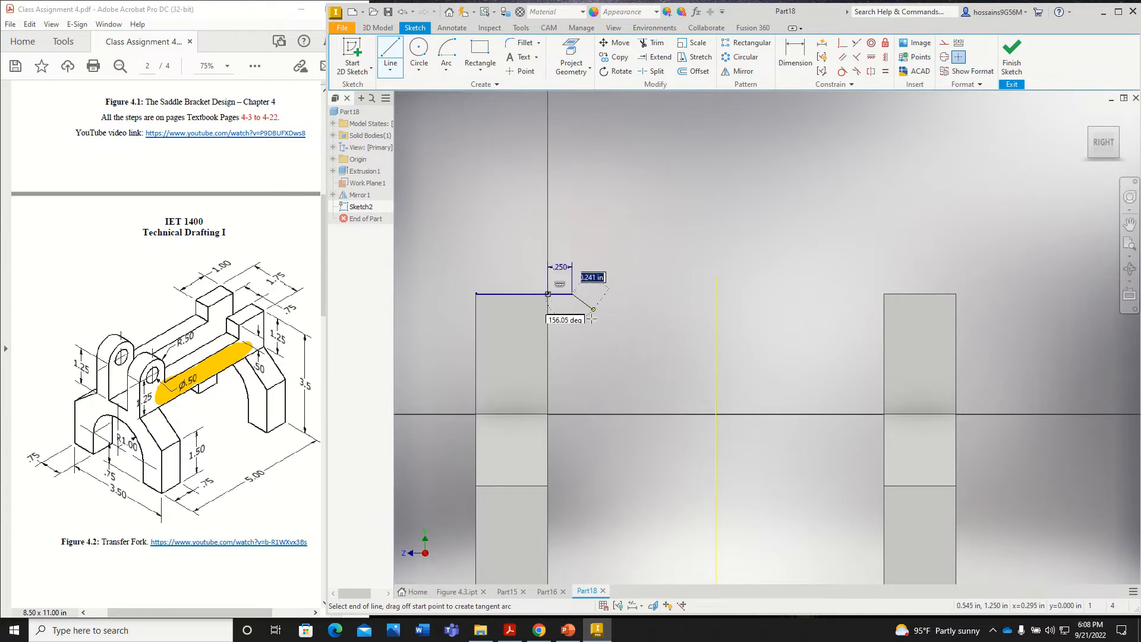
pyautogui.press('Return')
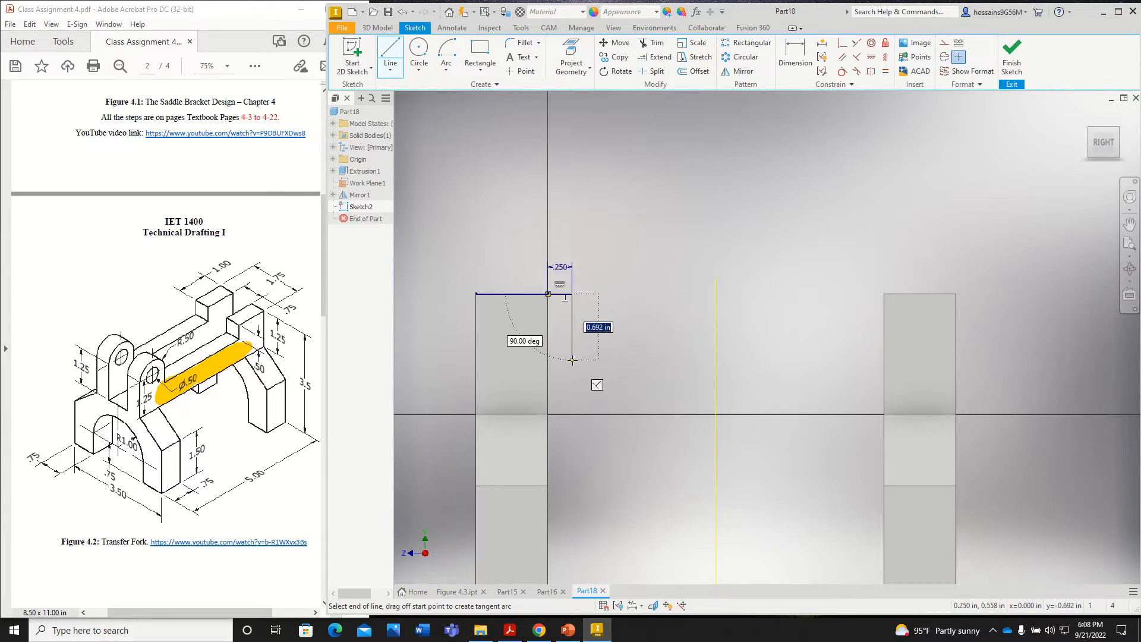
# Continue the profile 0.5 in down, about 2.92 in across, 0.5 in up and horizontally to the mirrored upright's top inner corner
pyautogui.write('0.5')
pyautogui.press('Return')
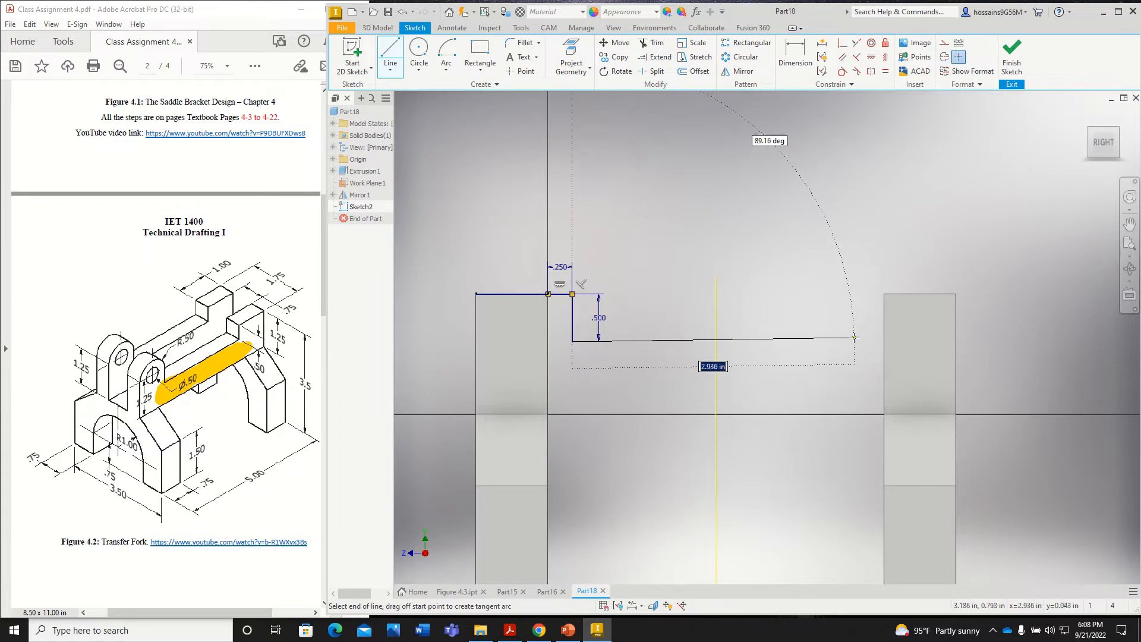
pyautogui.click(853, 341)
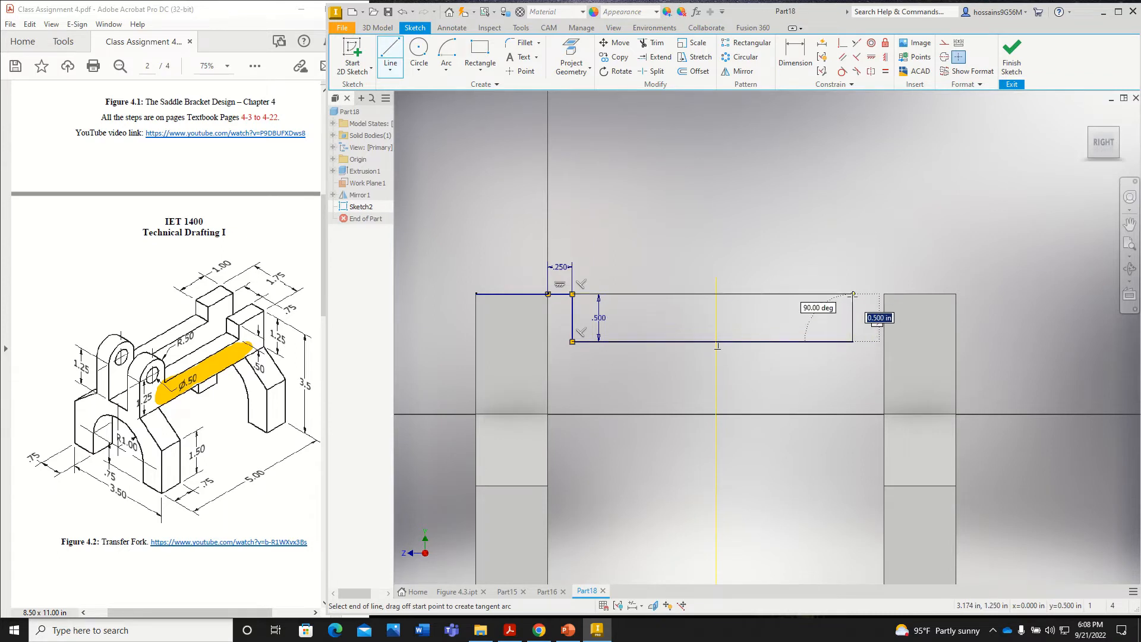
pyautogui.click(854, 294)
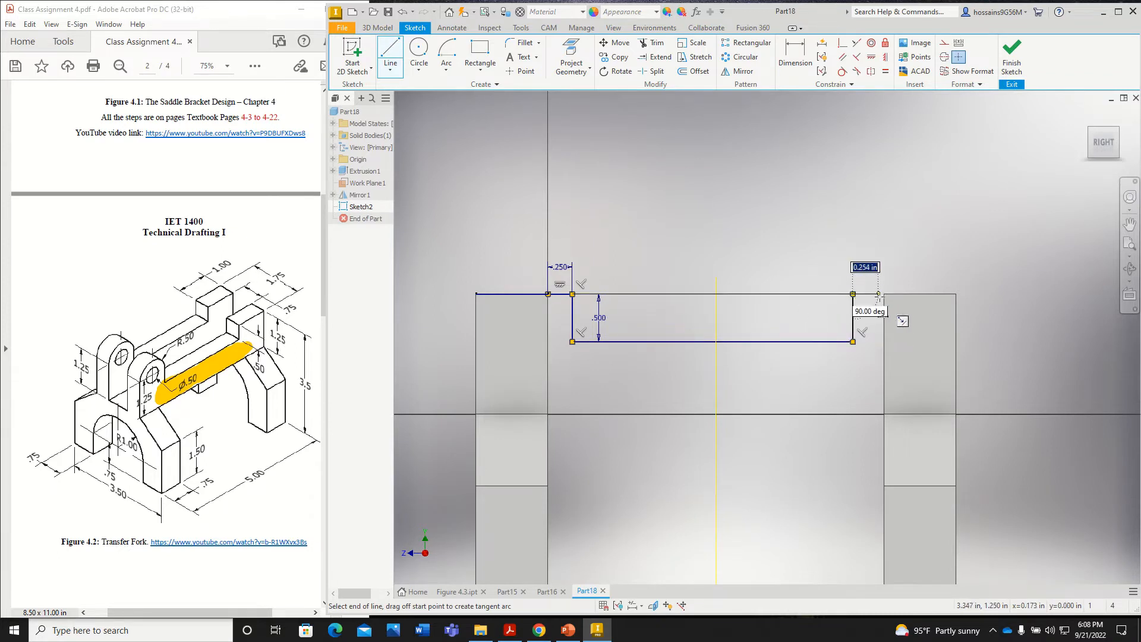
pyautogui.click(884, 294)
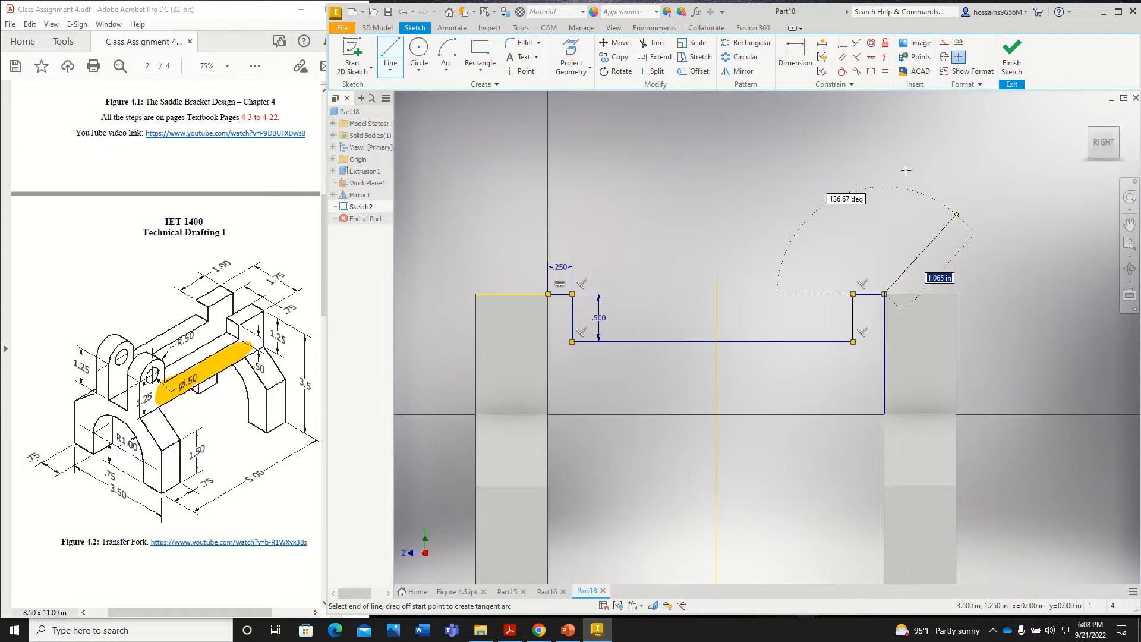
# Dimension the short horizontal line beside the mirrored upright to 0.25 in
pyautogui.click(795, 57)
pyautogui.click(869, 294)
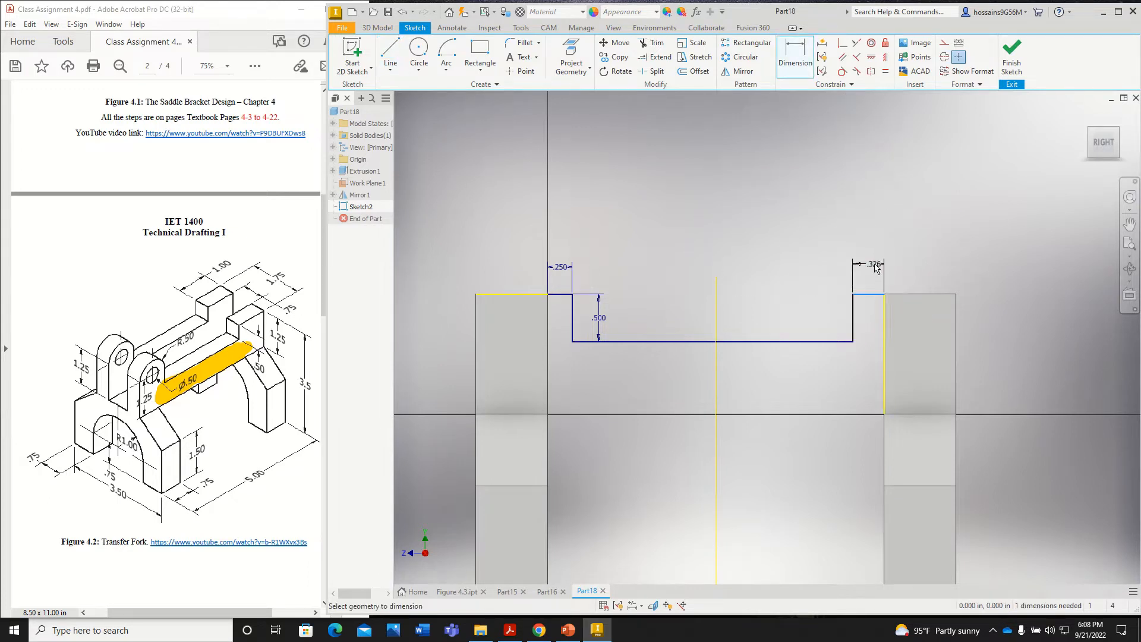
pyautogui.click(869, 263)
pyautogui.write('0.25')
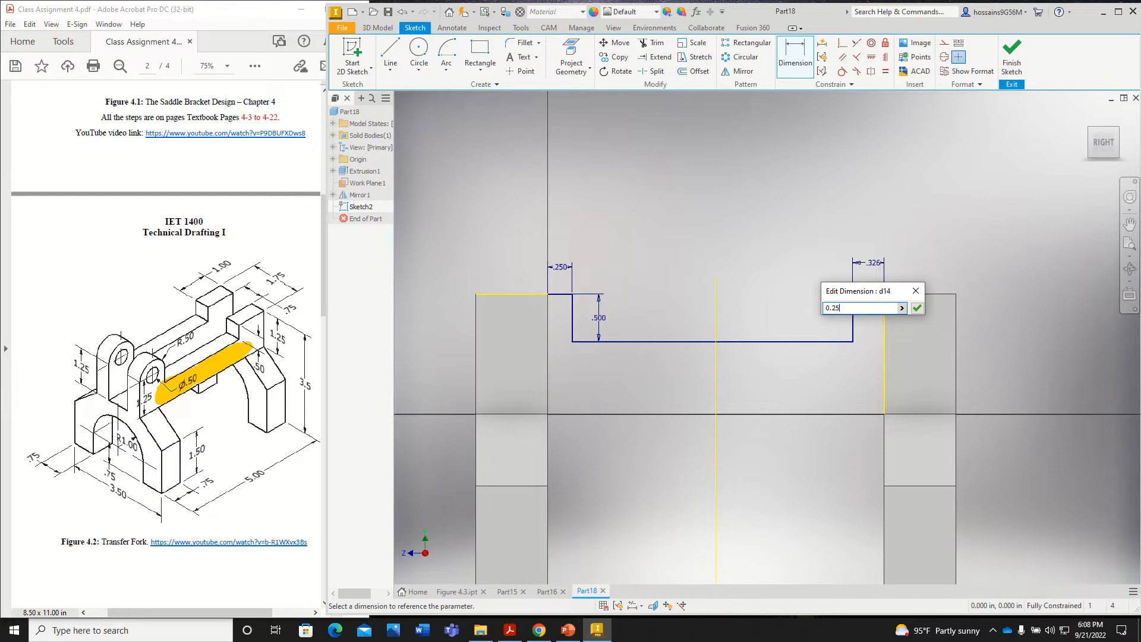
pyautogui.press('Return')
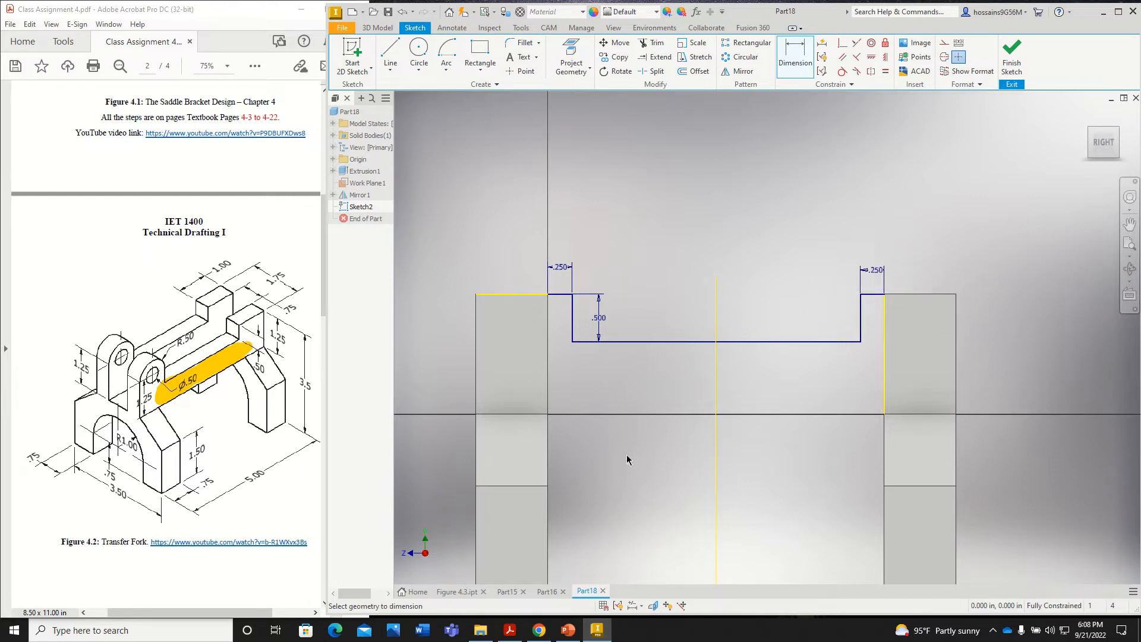
# In the Acrobat PDF, delete the connecting bar highlight and highlight the near rear upright's top edge and the 1.00 dimension
pyautogui.click(218, 368)
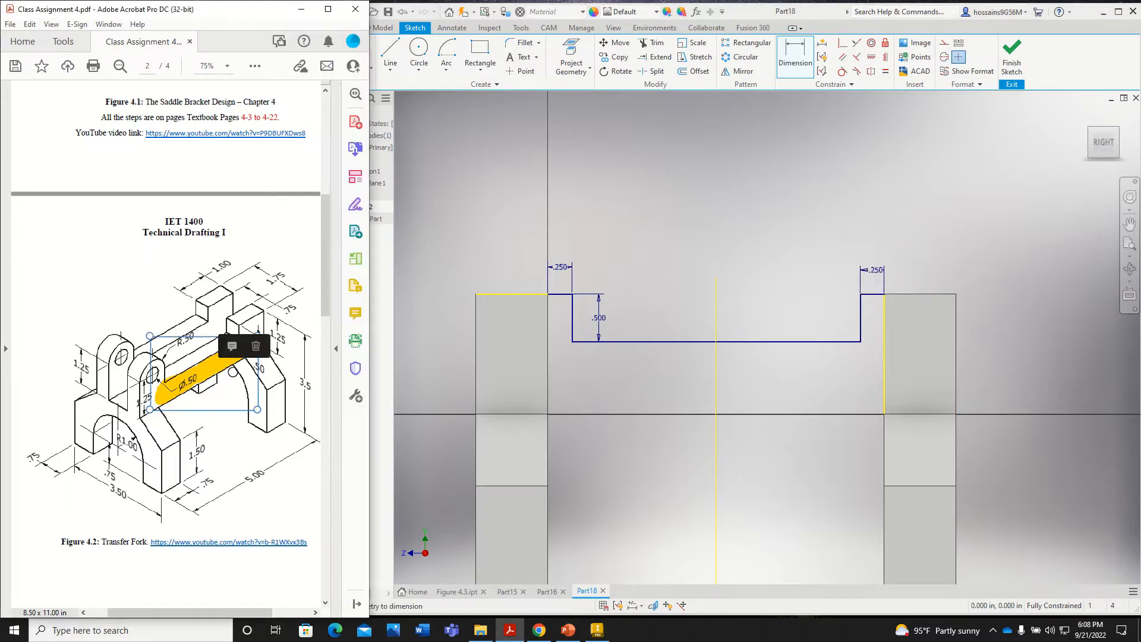
pyautogui.press('Delete')
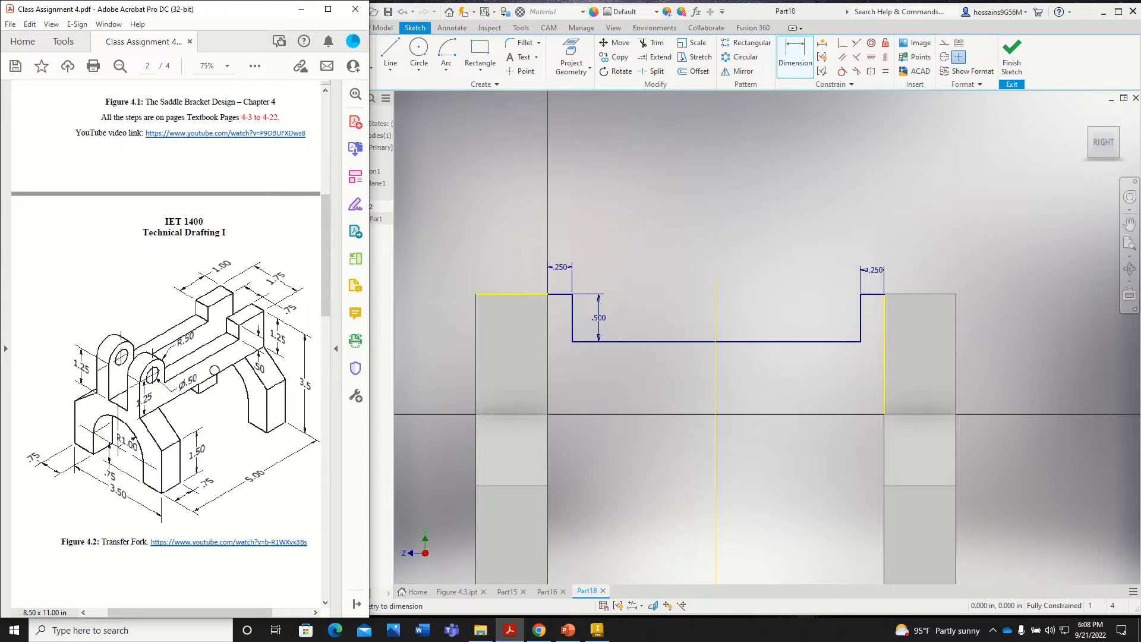
pyautogui.keyDown('ctrl'); pyautogui.scroll(1, 261, 334); pyautogui.keyUp('ctrl')
pyautogui.keyDown('ctrl'); pyautogui.scroll(3, 262, 334); pyautogui.keyUp('ctrl')
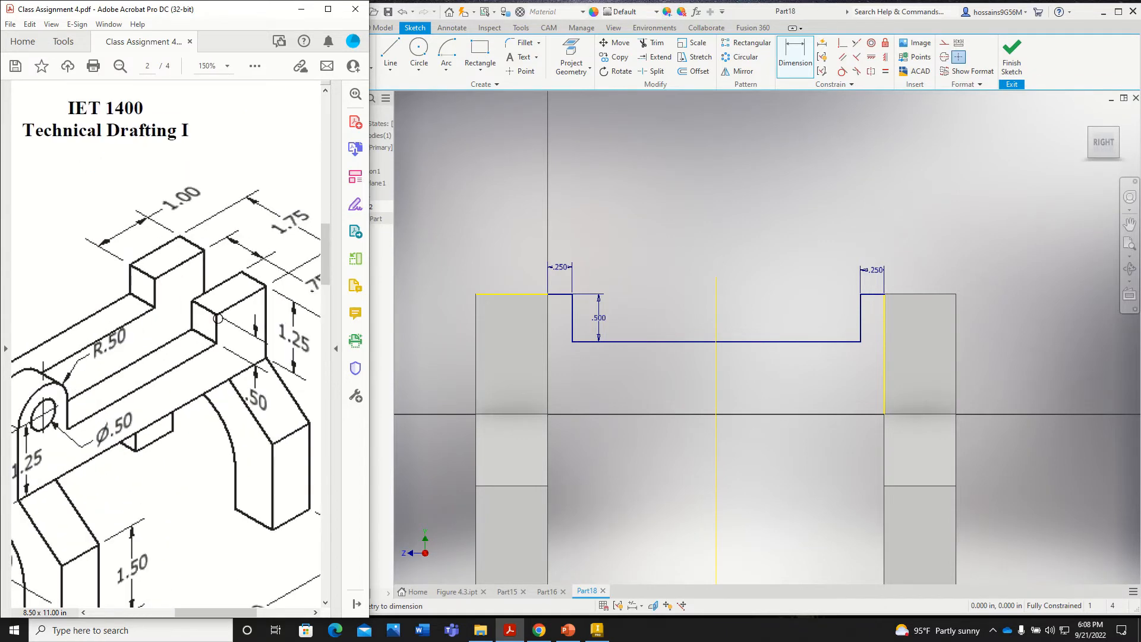
pyautogui.moveTo(215, 314); pyautogui.dragTo(259, 292)
pyautogui.moveTo(154, 209); pyautogui.dragTo(106, 244)
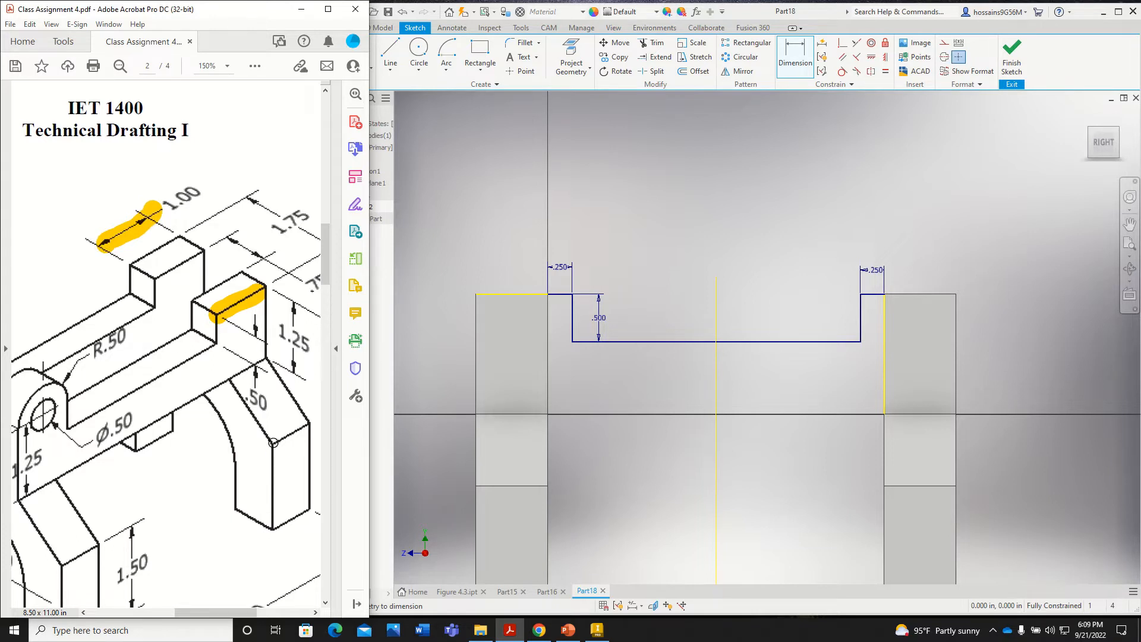
# Highlight the rear leg's upper edge, mark an arrow to it from the .75 dimension, and highlight the far rear upright's top edge
pyautogui.moveTo(272, 442); pyautogui.dragTo(299, 428)
pyautogui.keyDown('ctrl'); pyautogui.scroll(-2, 252, 431); pyautogui.keyUp('ctrl')
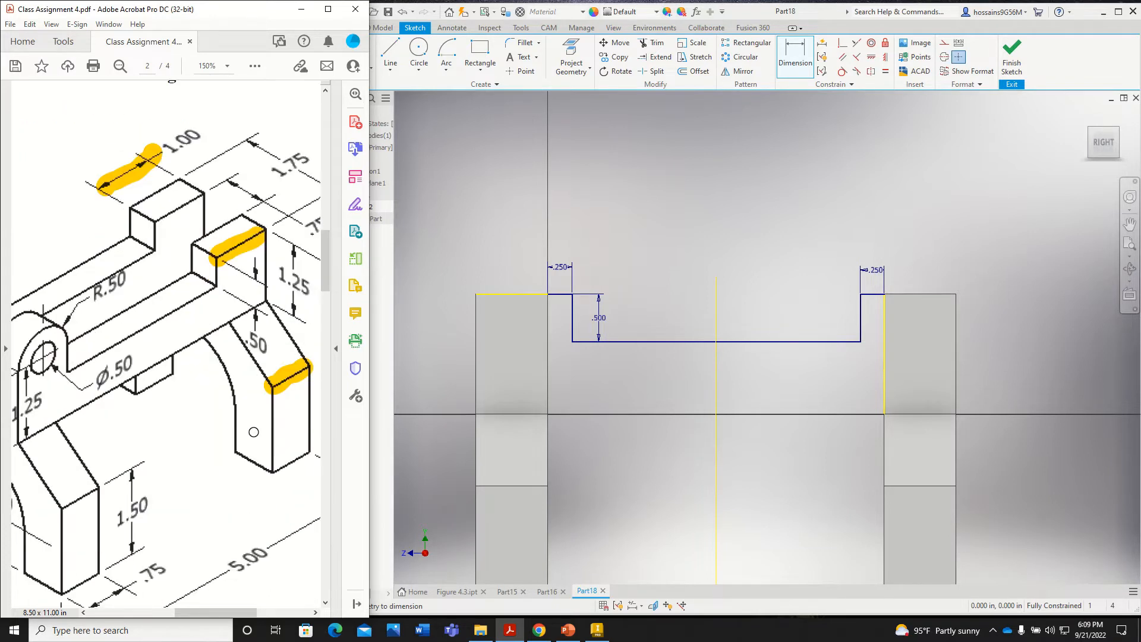
pyautogui.moveTo(173, 535)
pyautogui.mouseDown()
pyautogui.moveTo(181, 525)
pyautogui.moveTo(145, 548)
pyautogui.moveTo(191, 523)
pyautogui.moveTo(221, 449)
pyautogui.moveTo(262, 404)
pyautogui.moveTo(231, 409)
pyautogui.moveTo(266, 405)
pyautogui.moveTo(252, 439)
pyautogui.mouseUp()
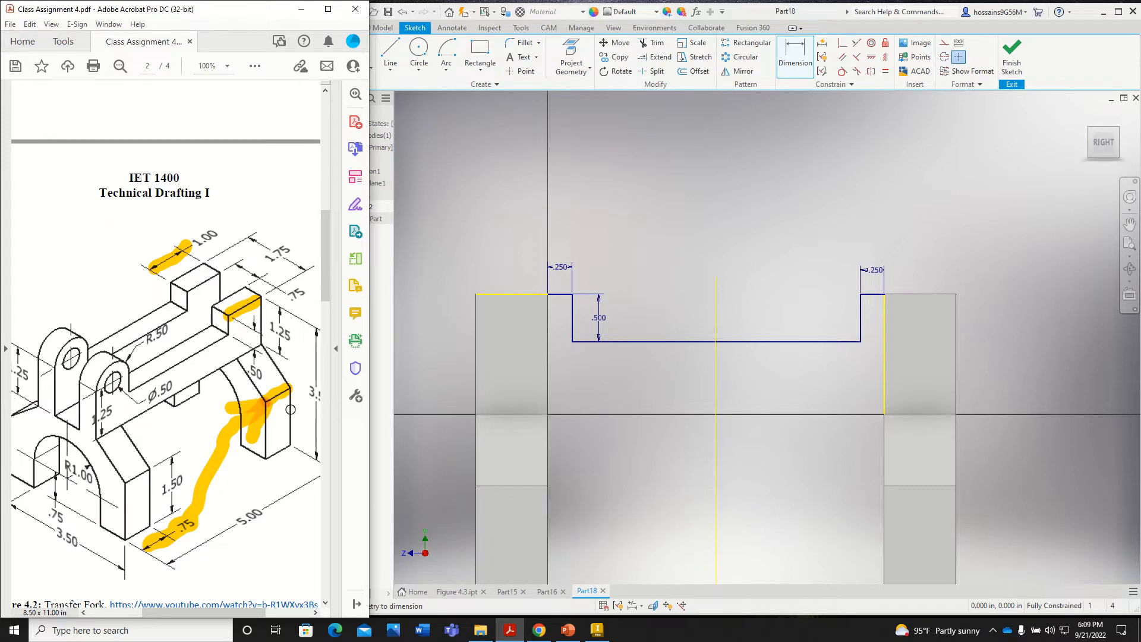
pyautogui.moveTo(180, 289); pyautogui.dragTo(219, 270)
pyautogui.scroll(-3, 563, 274)
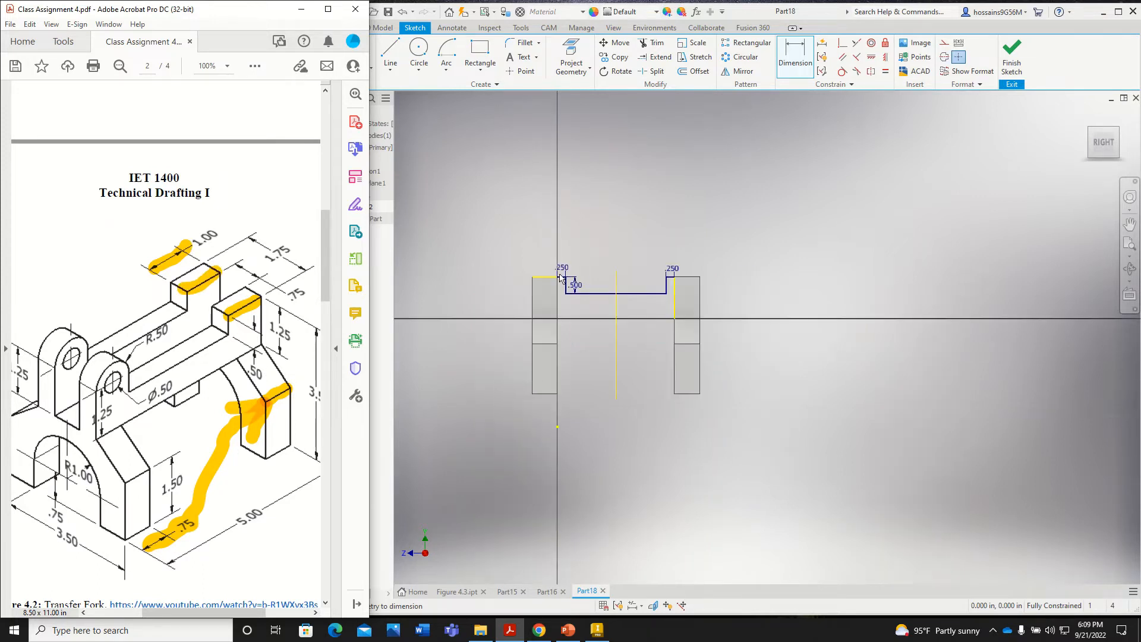
pyautogui.scroll(4, 560, 276)
pyautogui.scroll(3, 560, 267)
pyautogui.scroll(-3, 563, 265)
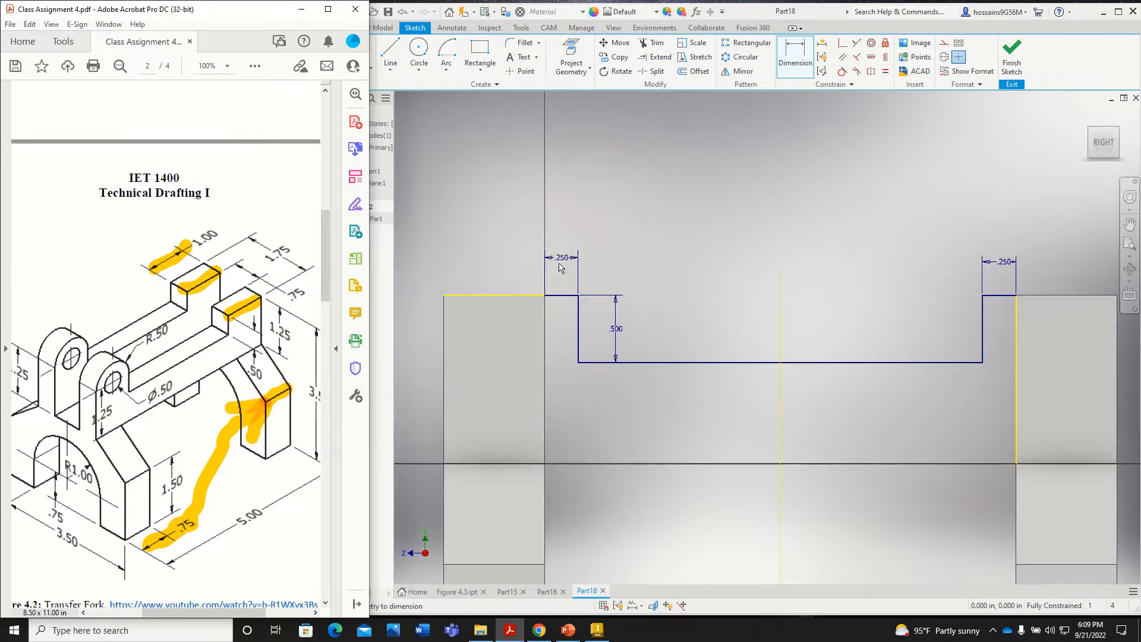
pyautogui.doubleClick(566, 261)
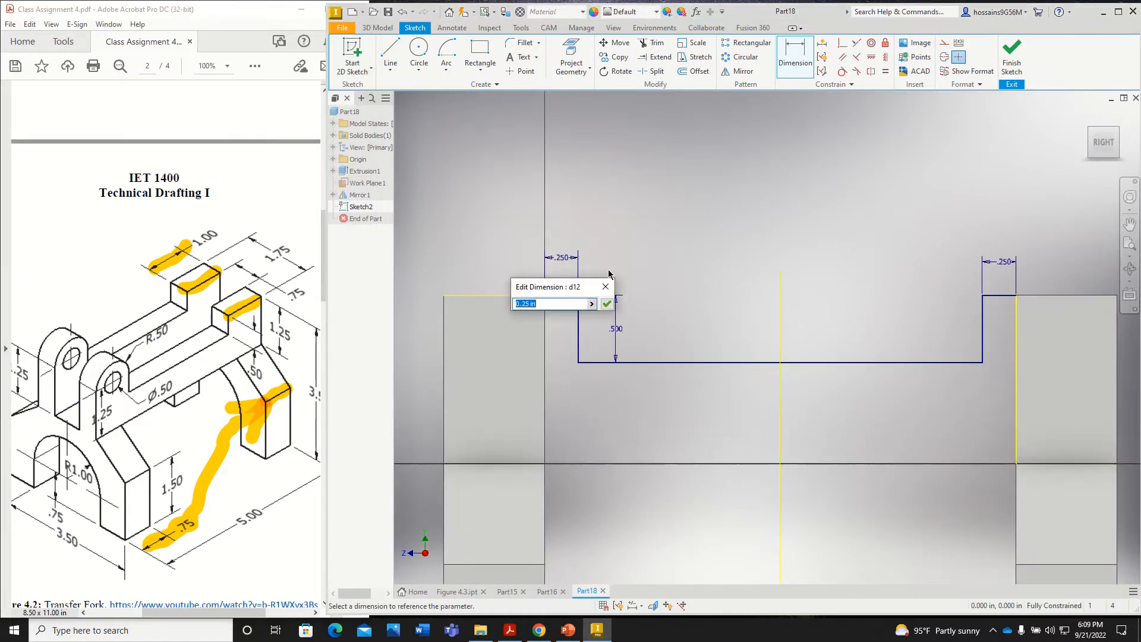
pyautogui.click(605, 291)
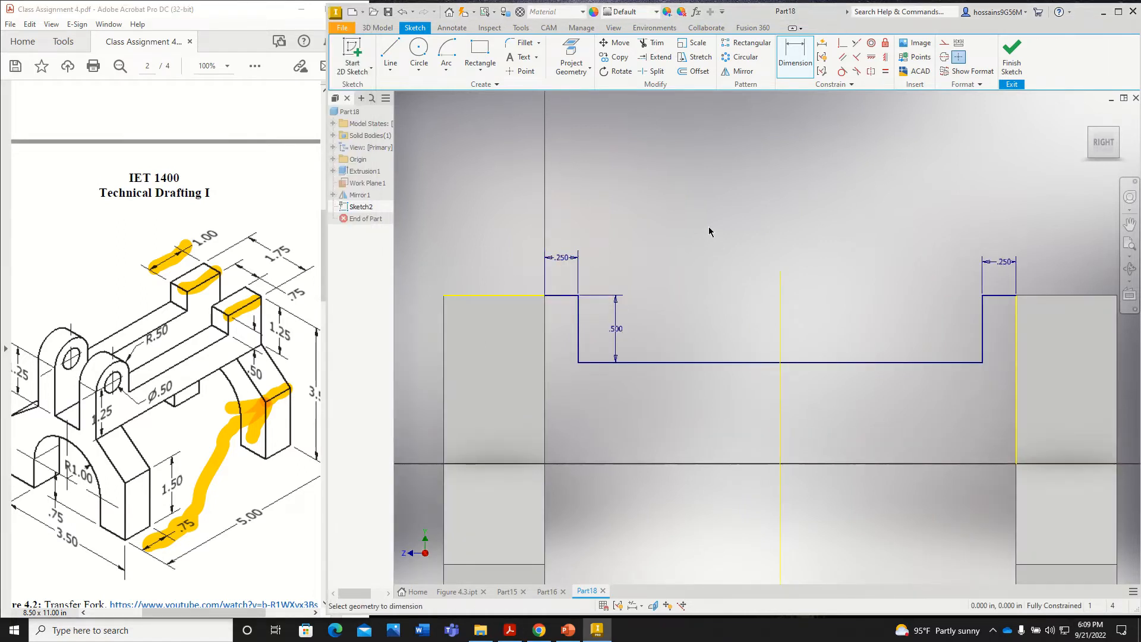
# Close the bar profile with lines 1.25 in down, 3.5 in across and back up between the uprights' inner edges, and finish the sketch
pyautogui.click(391, 52)
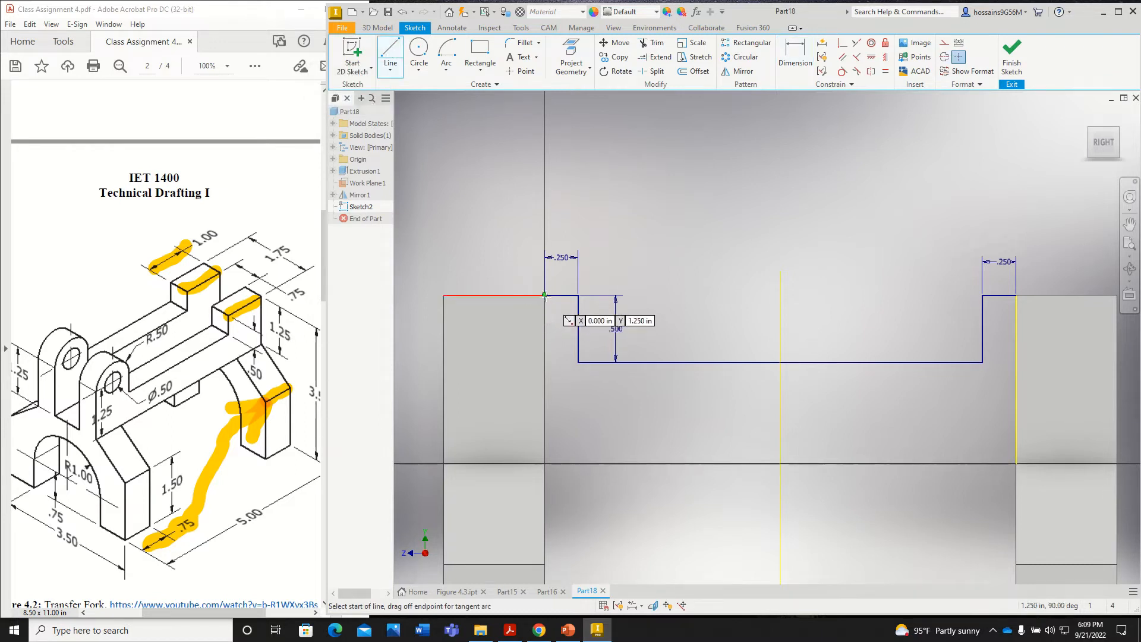
pyautogui.click(545, 295)
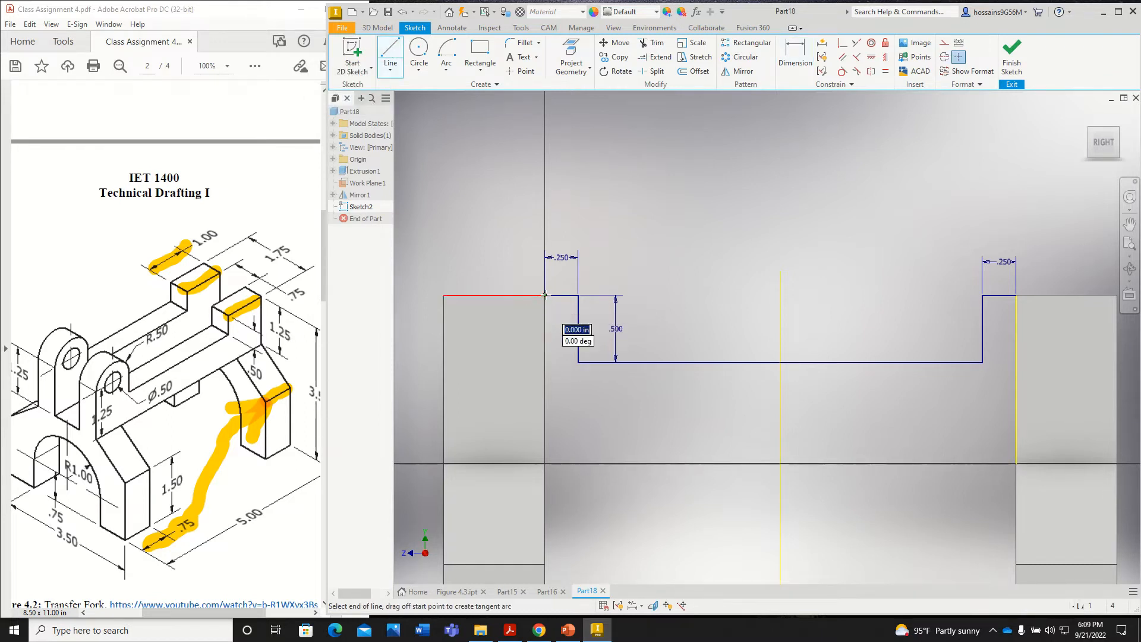
pyautogui.click(544, 463)
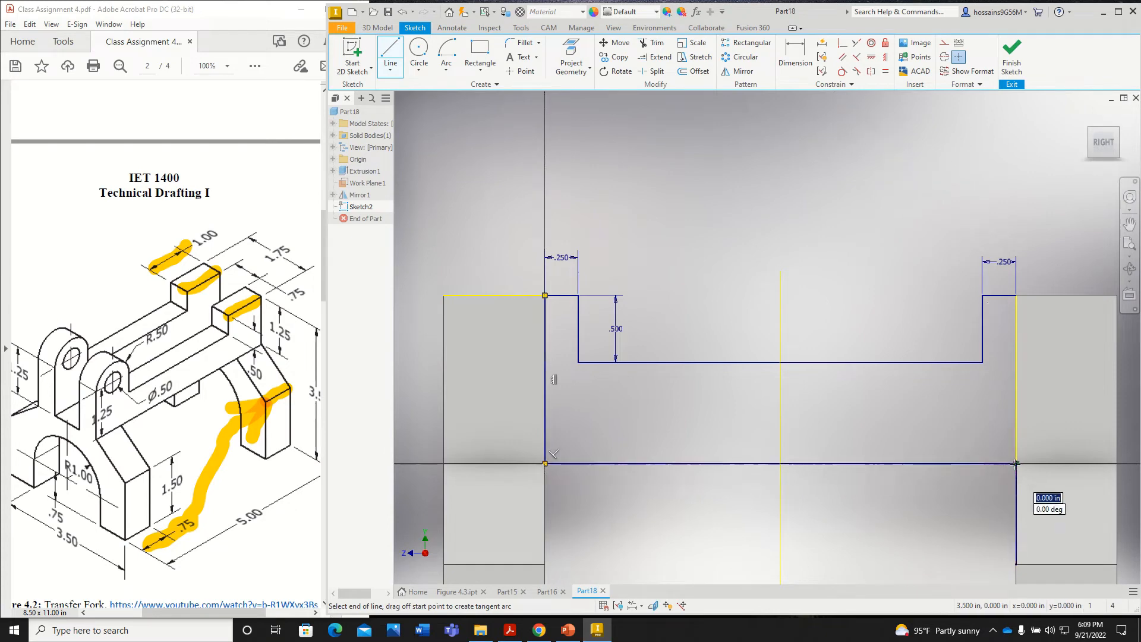
pyautogui.click(1015, 463)
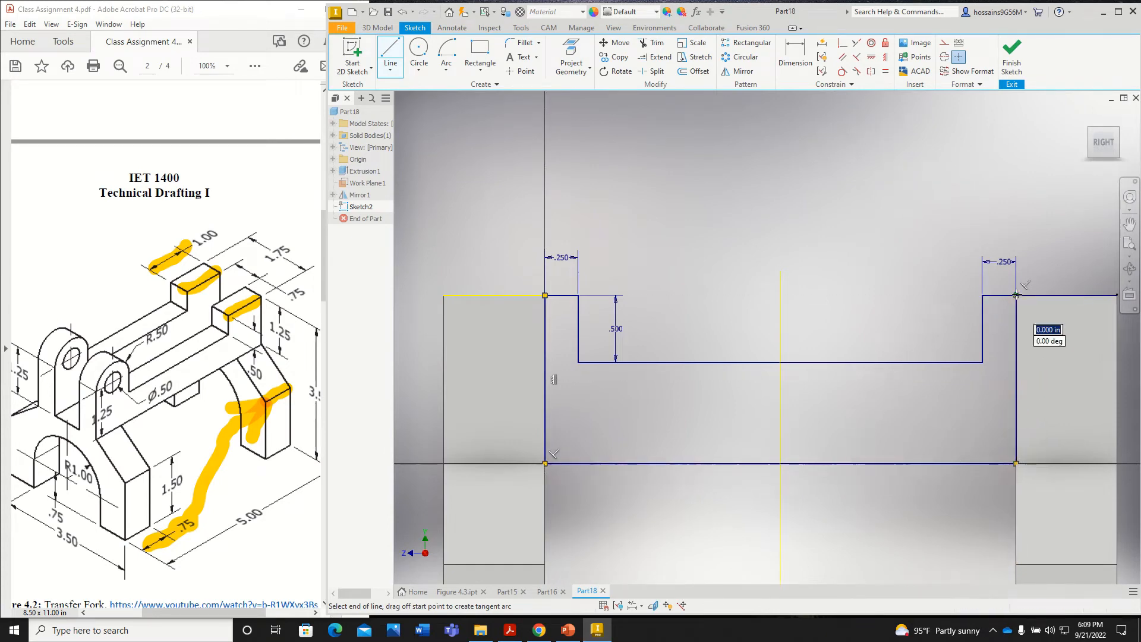
pyautogui.click(1015, 295)
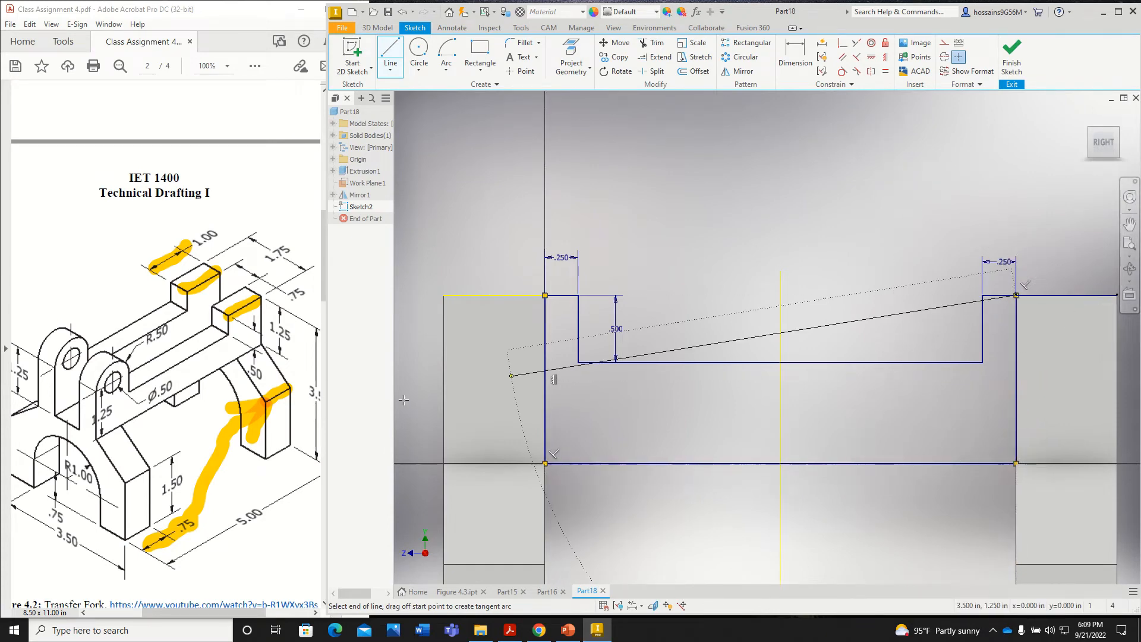
pyautogui.click(1011, 53)
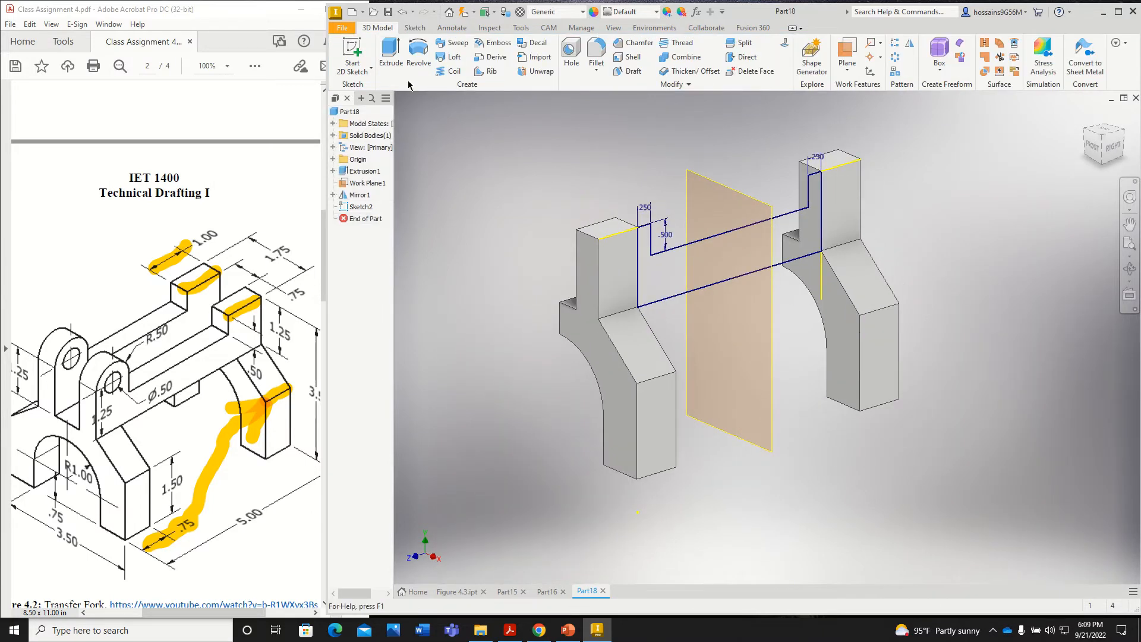
# Extrude the connecting bar profile 0.5 in in the flipped direction, joining it to the two legs
pyautogui.click(391, 59)
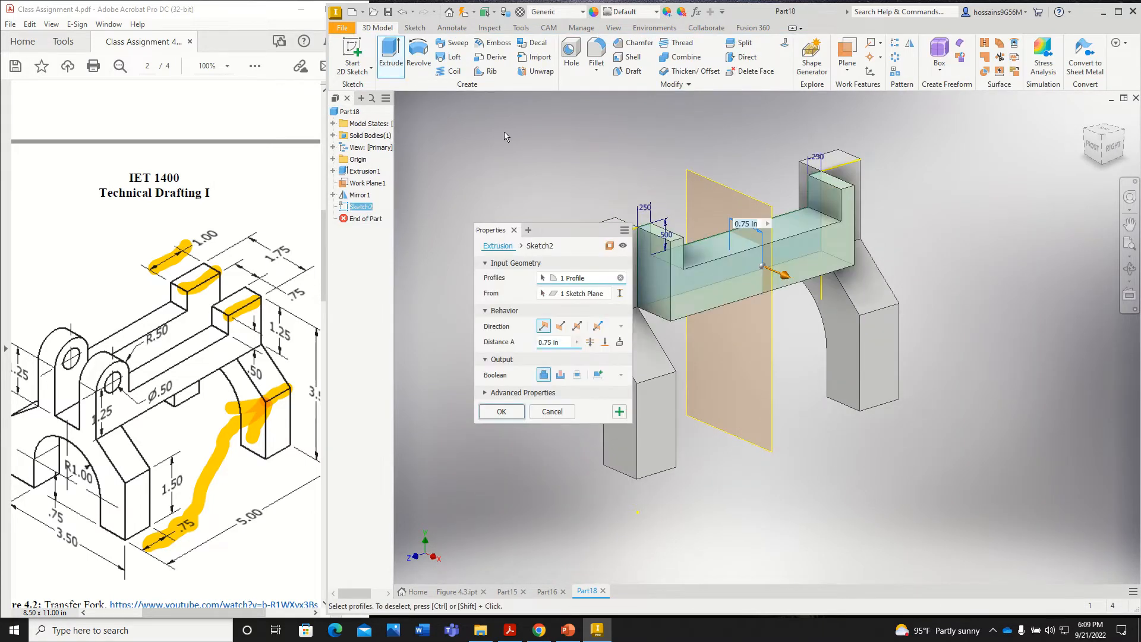
pyautogui.click(560, 326)
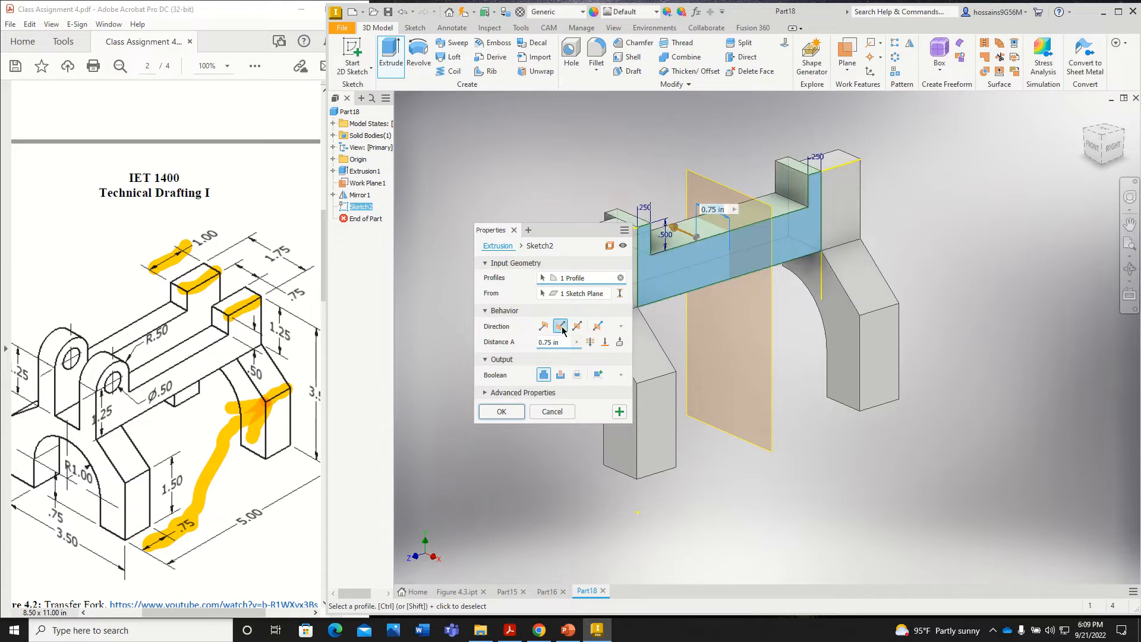
pyautogui.moveTo(552, 230); pyautogui.dragTo(521, 299)
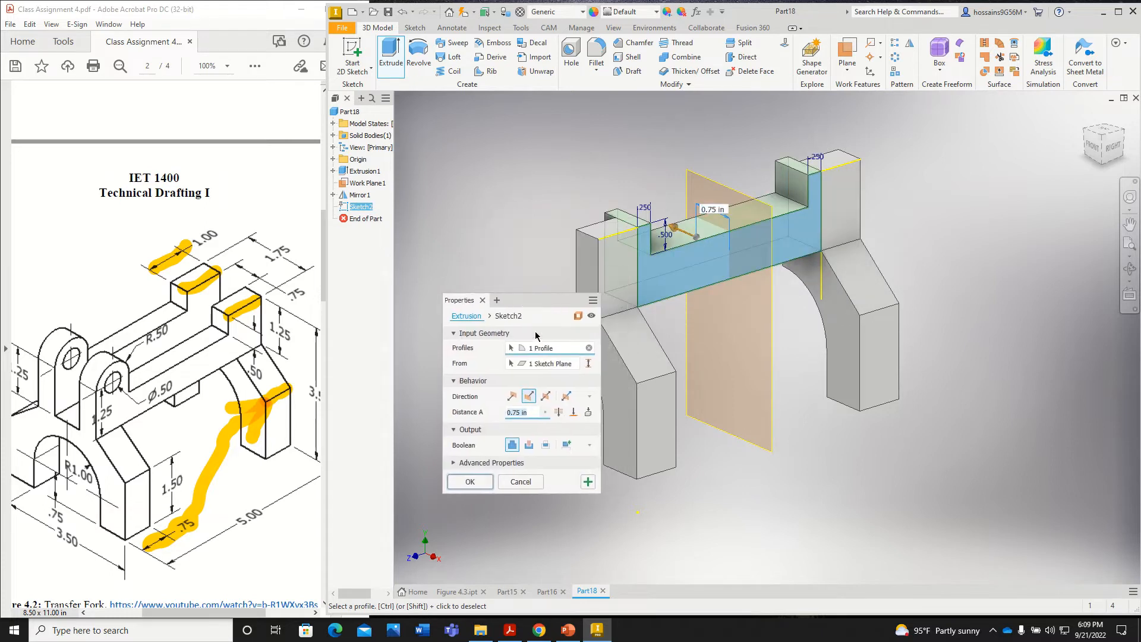
pyautogui.write('0.5')
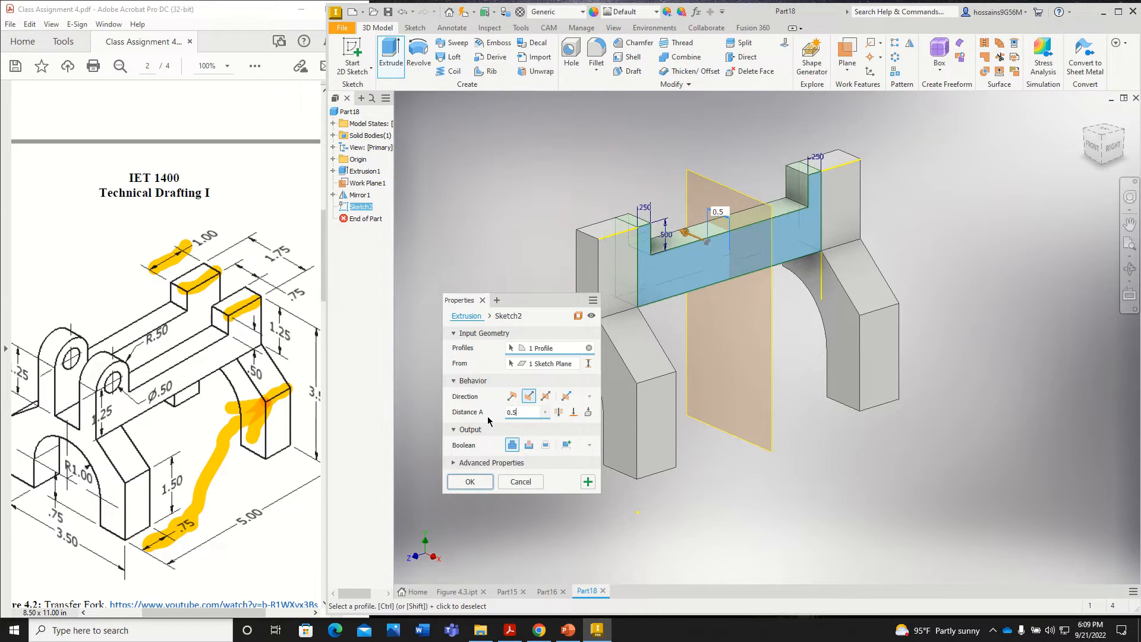
pyautogui.press('Return')
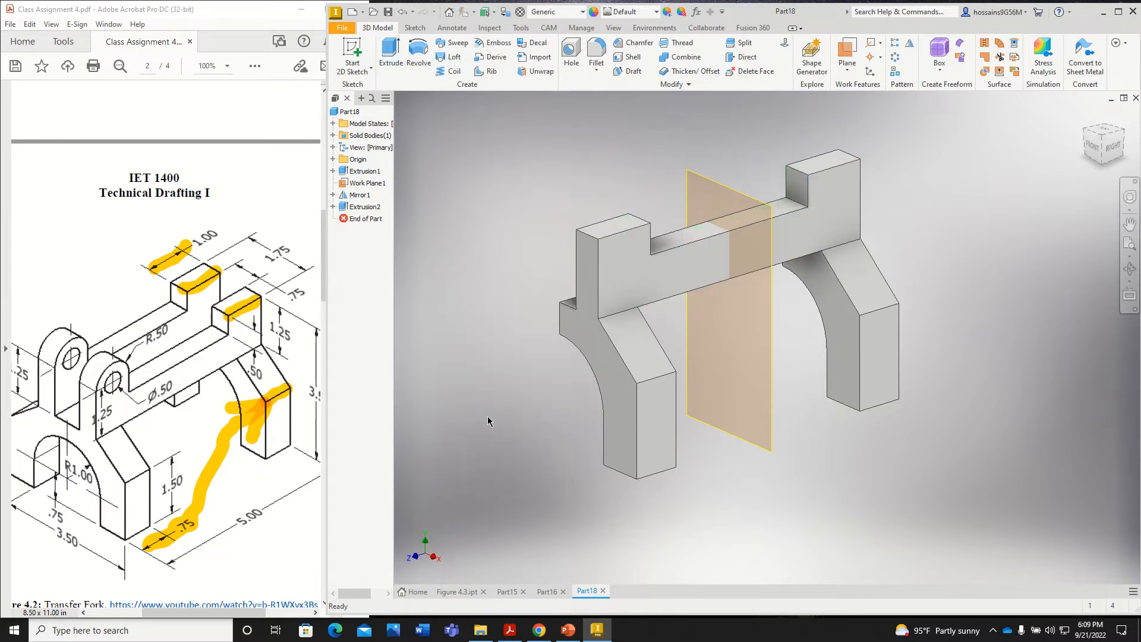
# Hide the work plane between the two legs
pyautogui.click(771, 346)
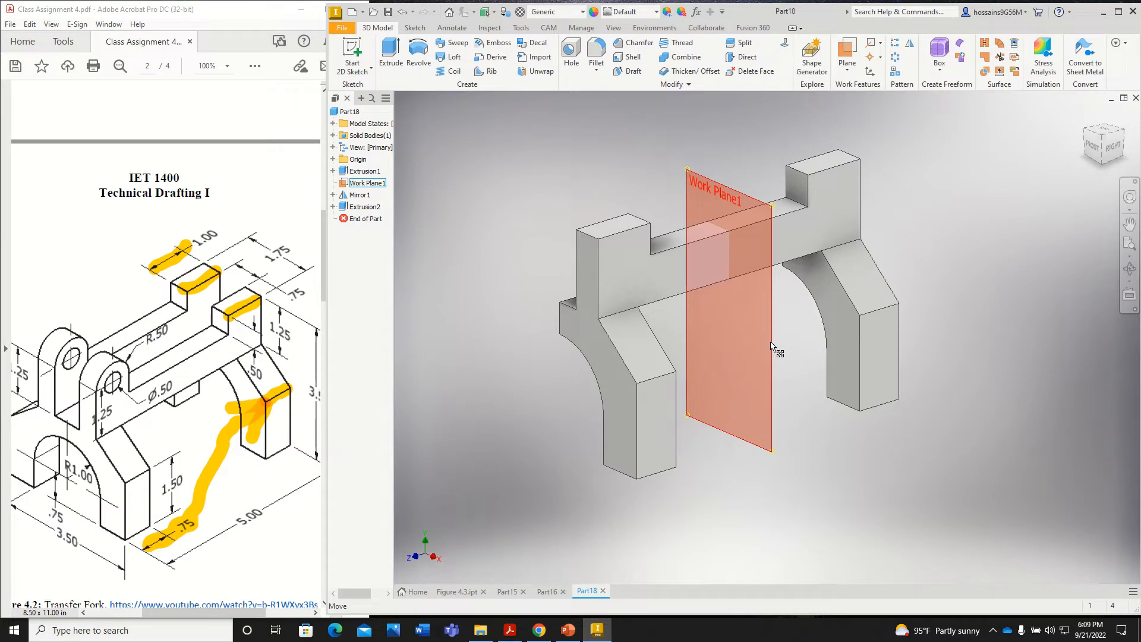
pyautogui.rightClick(770, 346)
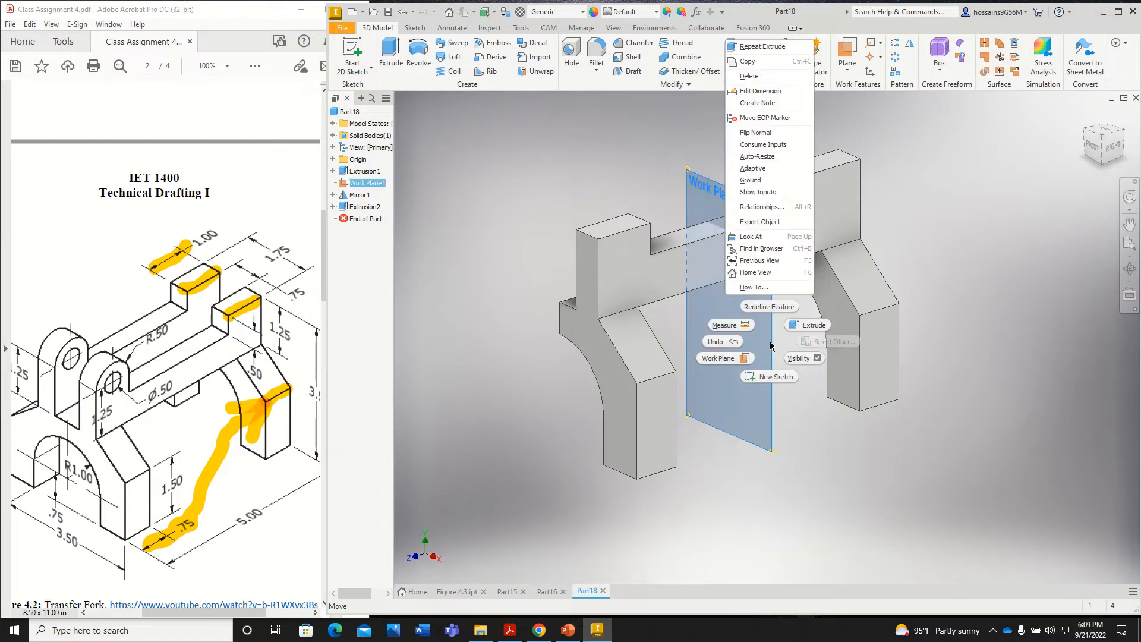
pyautogui.click(818, 358)
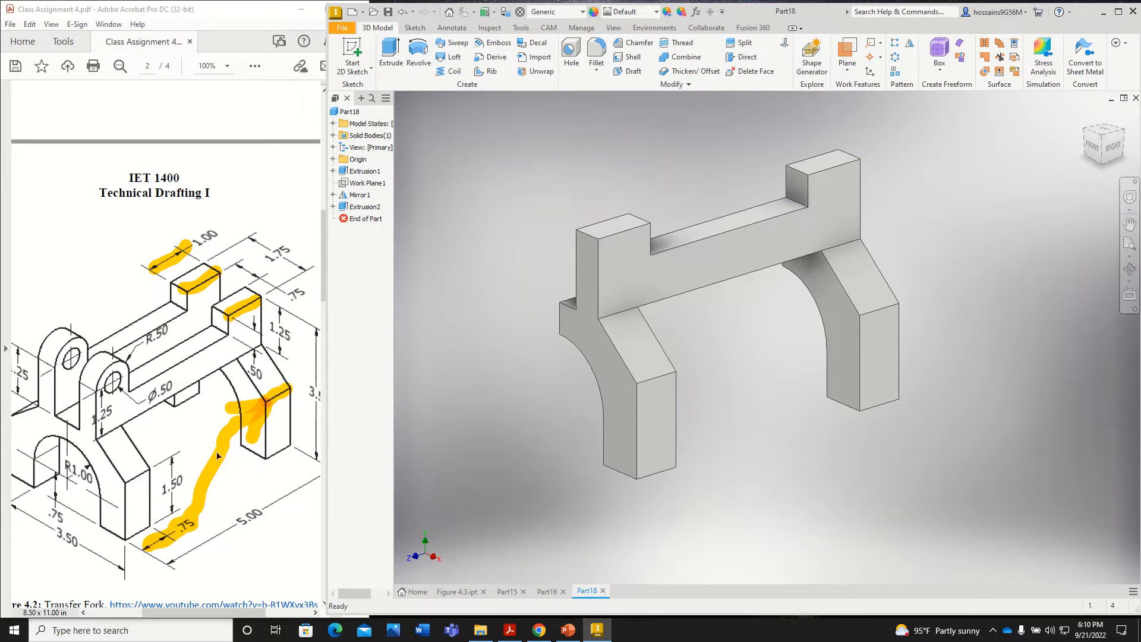
# Start a new sketch on the outer side face of the connecting bar
pyautogui.scroll(-1, 217, 433)
pyautogui.click(632, 266)
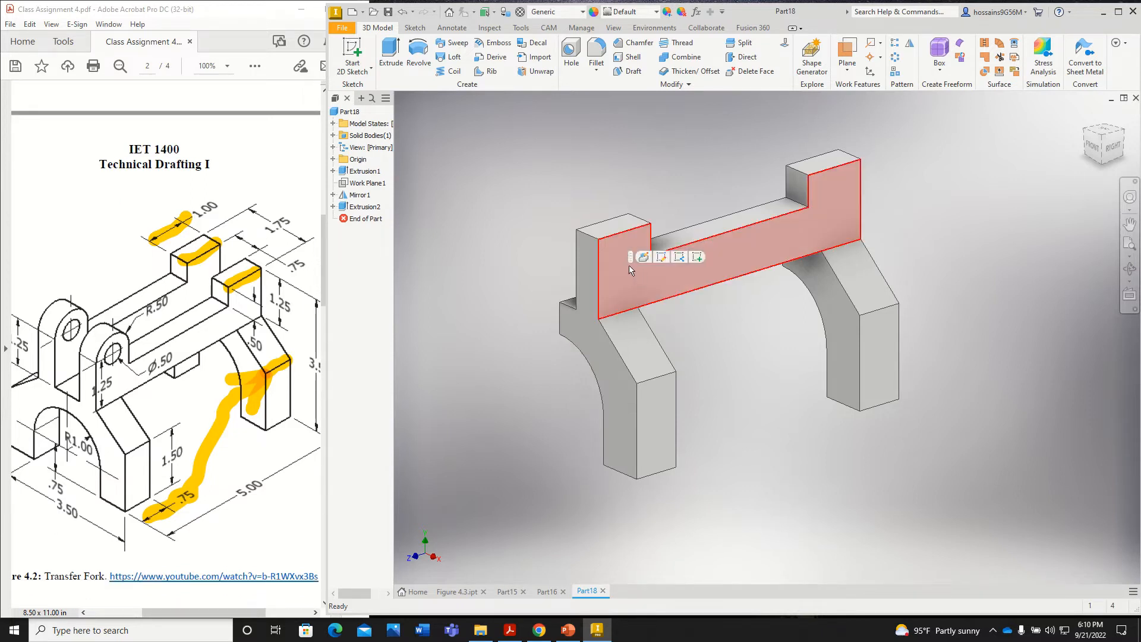
pyautogui.click(363, 57)
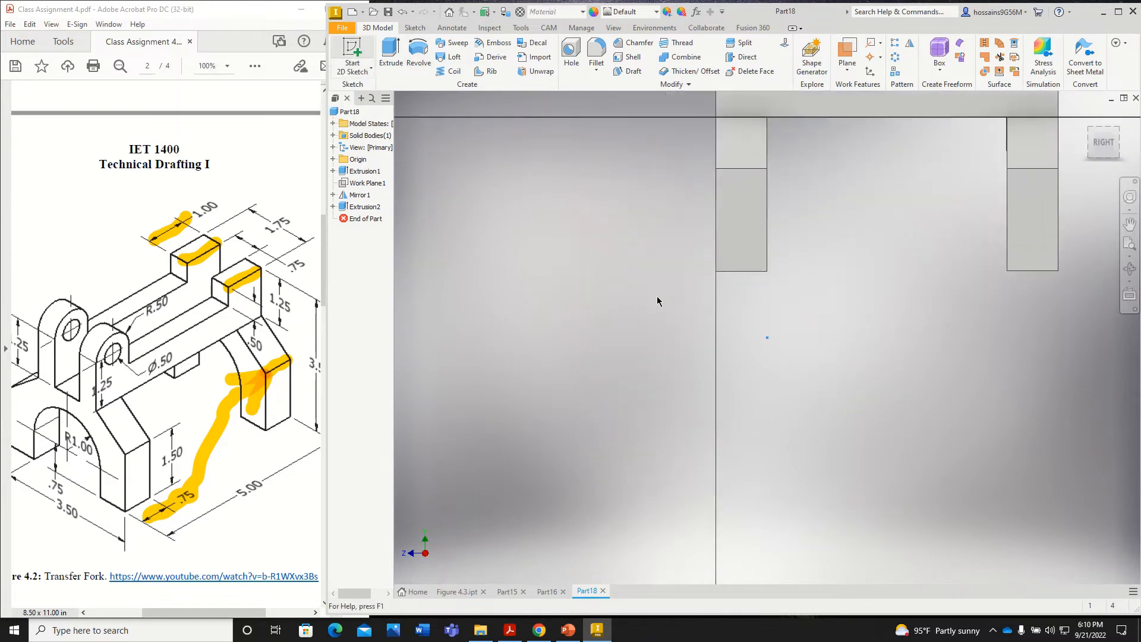
pyautogui.scroll(5, 677, 229)
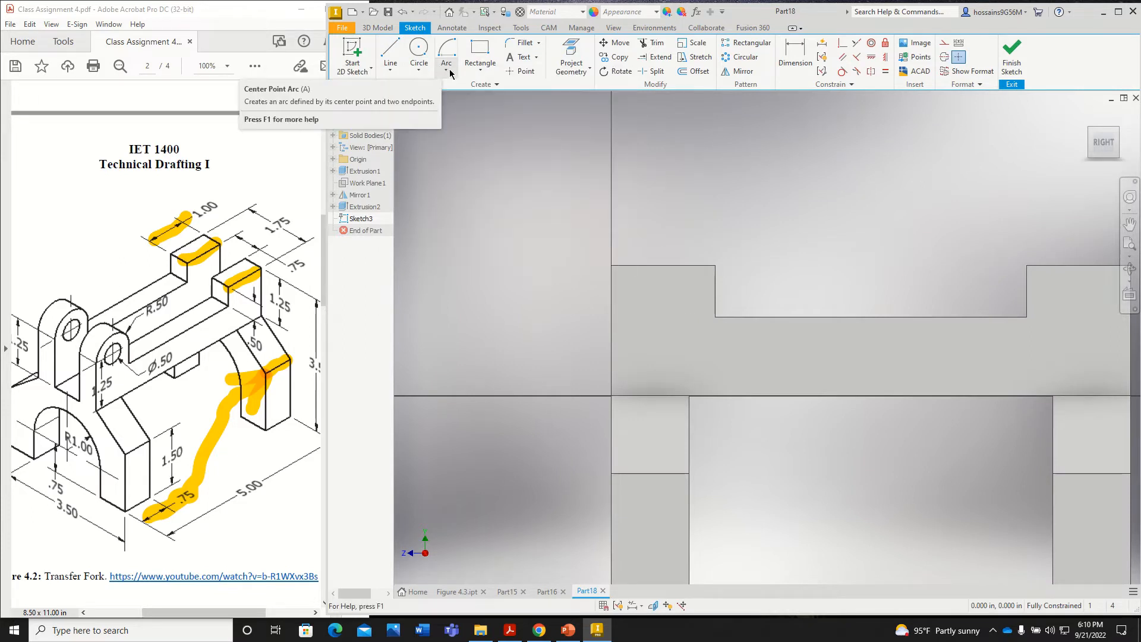
# Draw a three-point arc of about 0.54 in radius above the near upright, spanning both ends of its top edge
pyautogui.click(445, 70)
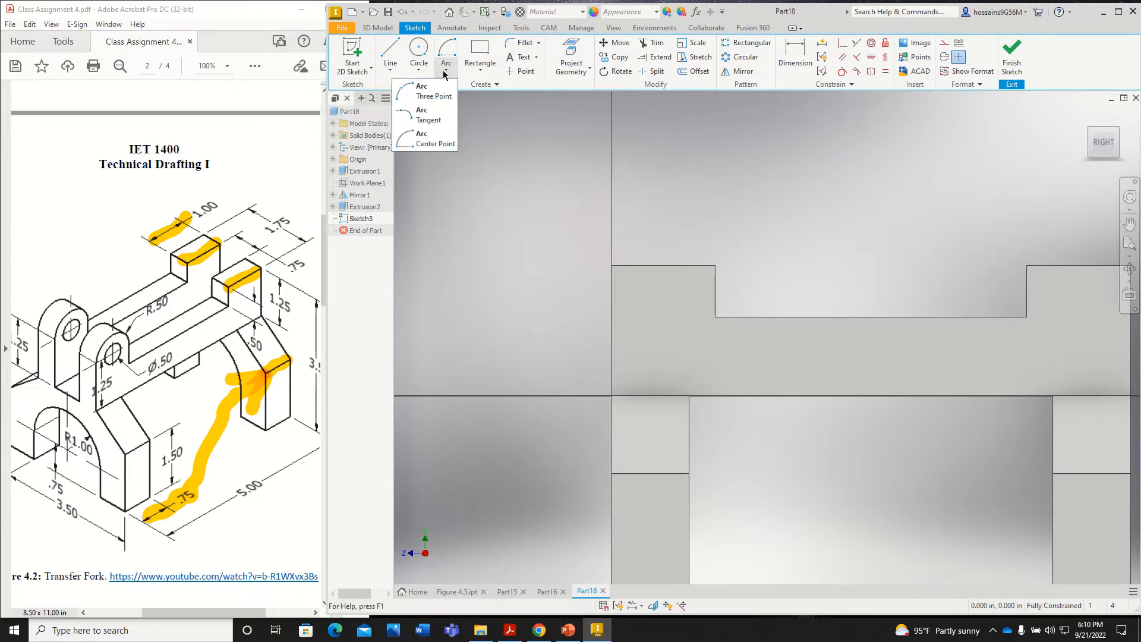
pyautogui.click(431, 95)
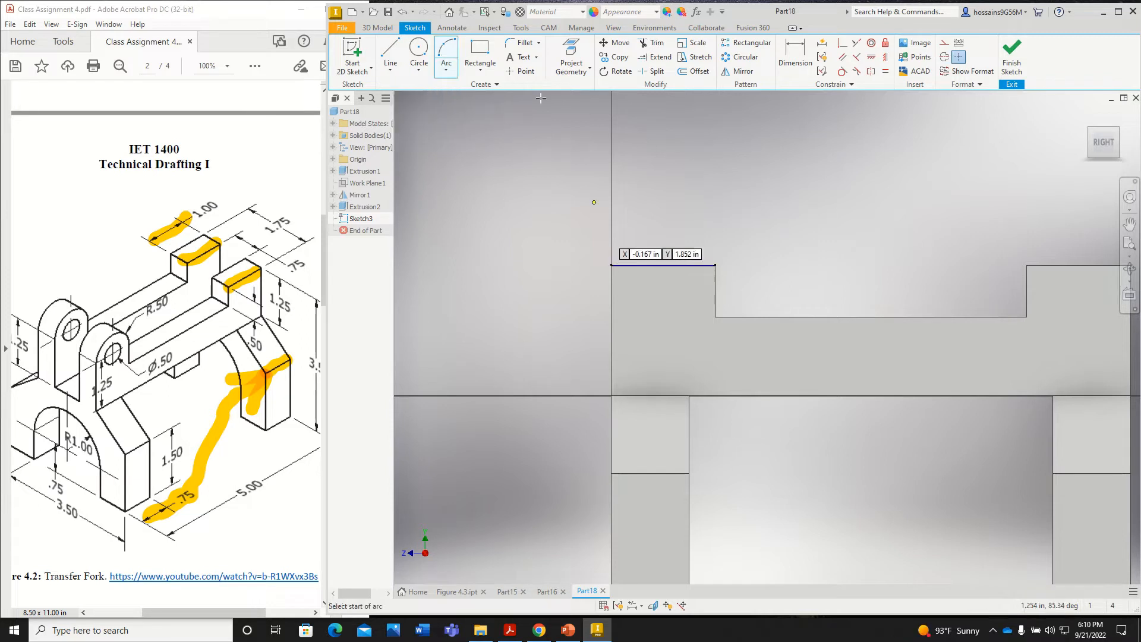
pyautogui.click(443, 70)
pyautogui.click(431, 95)
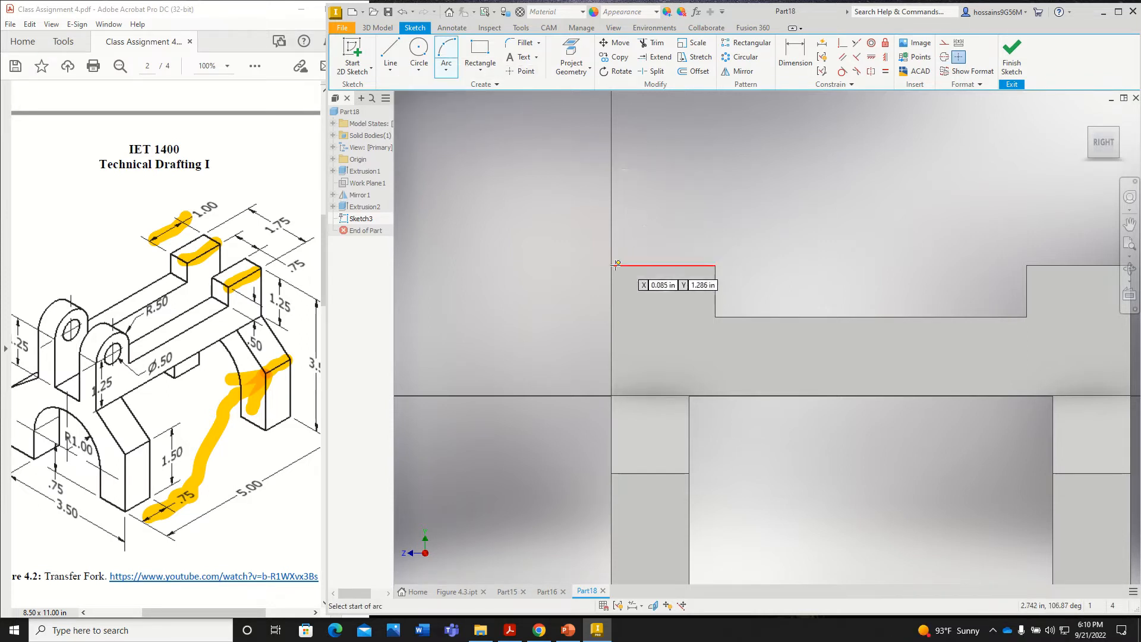
pyautogui.click(611, 265)
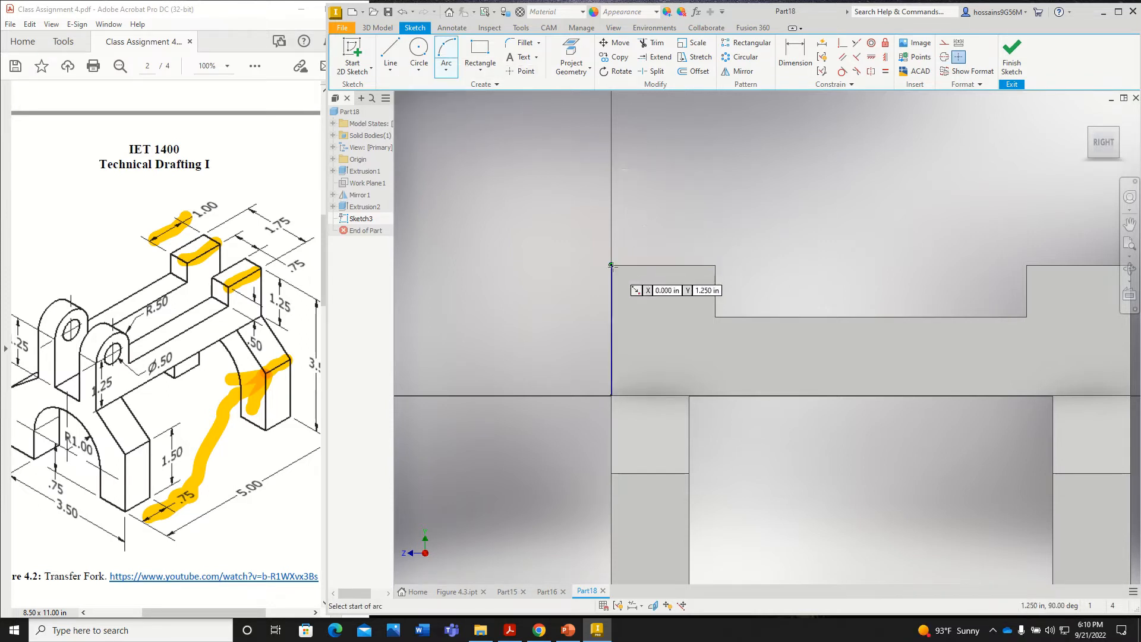
pyautogui.click(715, 265)
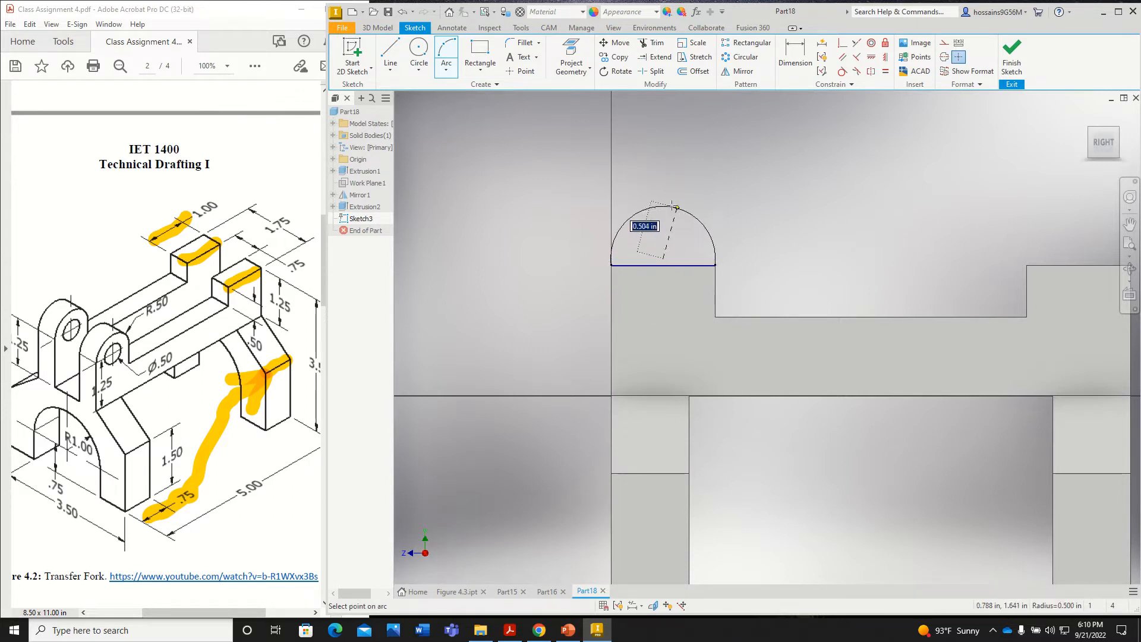
pyautogui.click(646, 191)
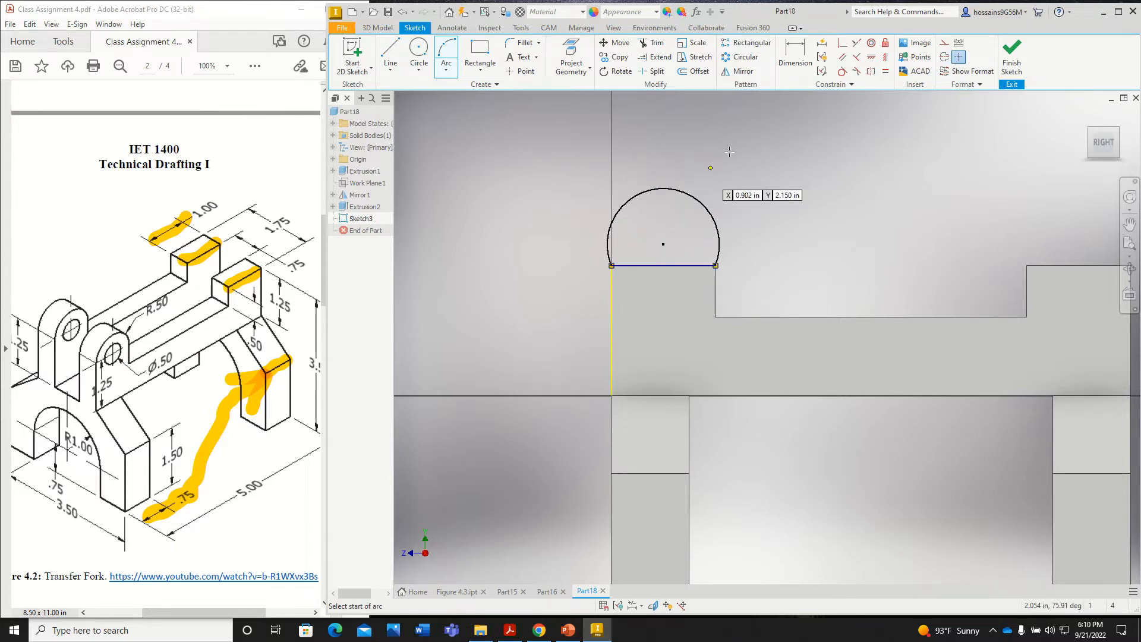
# Dimension the arc's radius to 0.5 in
pyautogui.click(796, 54)
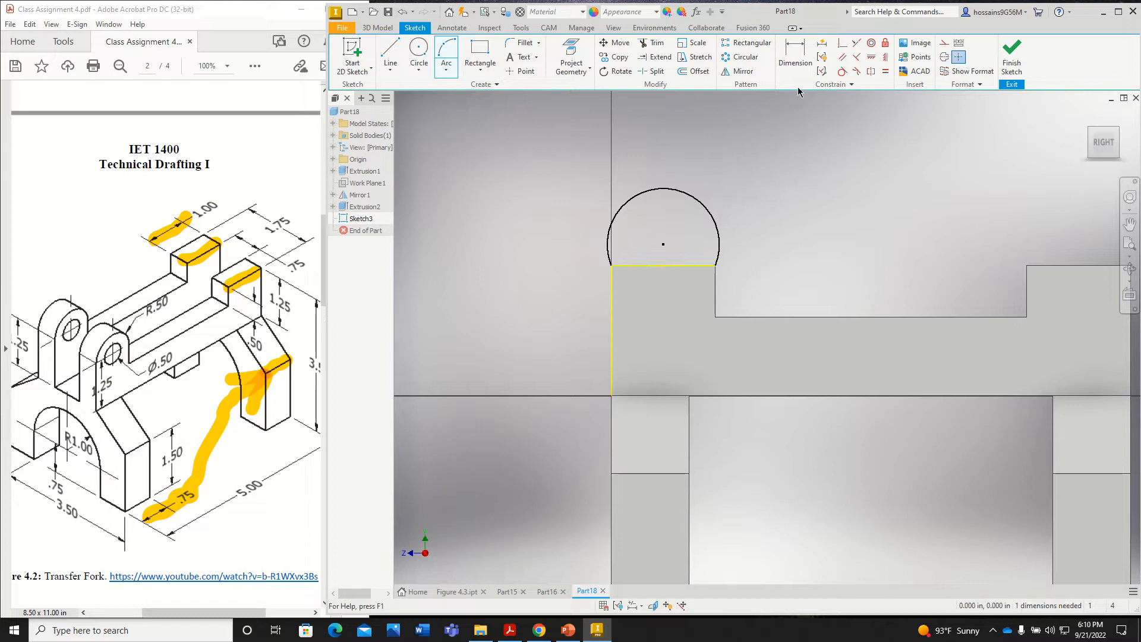
pyautogui.click(697, 199)
pyautogui.click(765, 186)
pyautogui.write('.5')
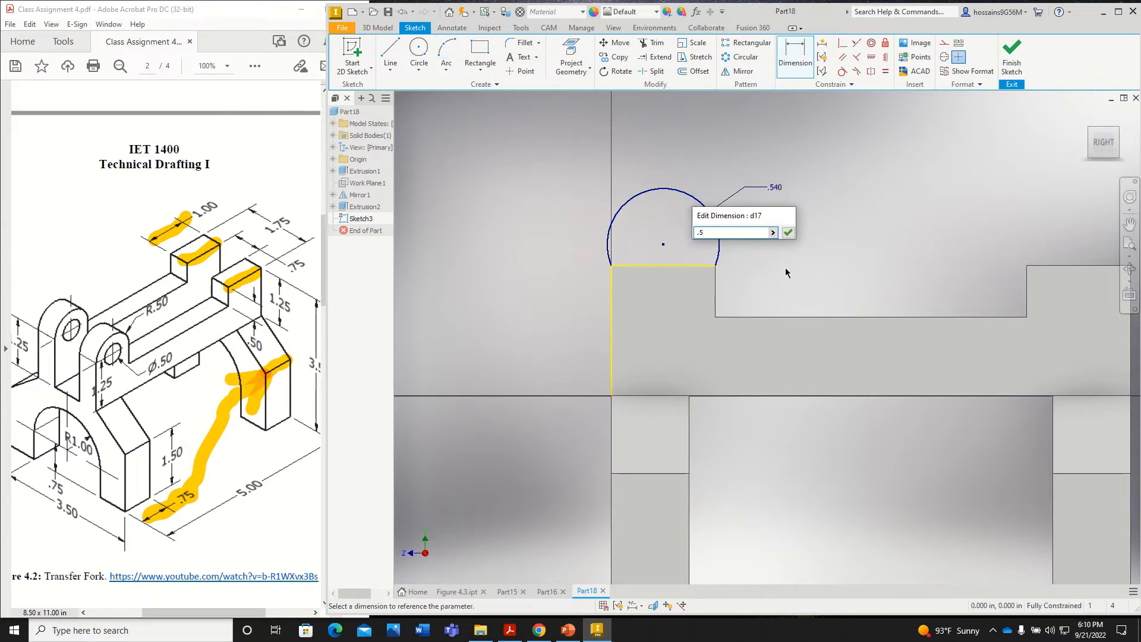
pyautogui.press('Return')
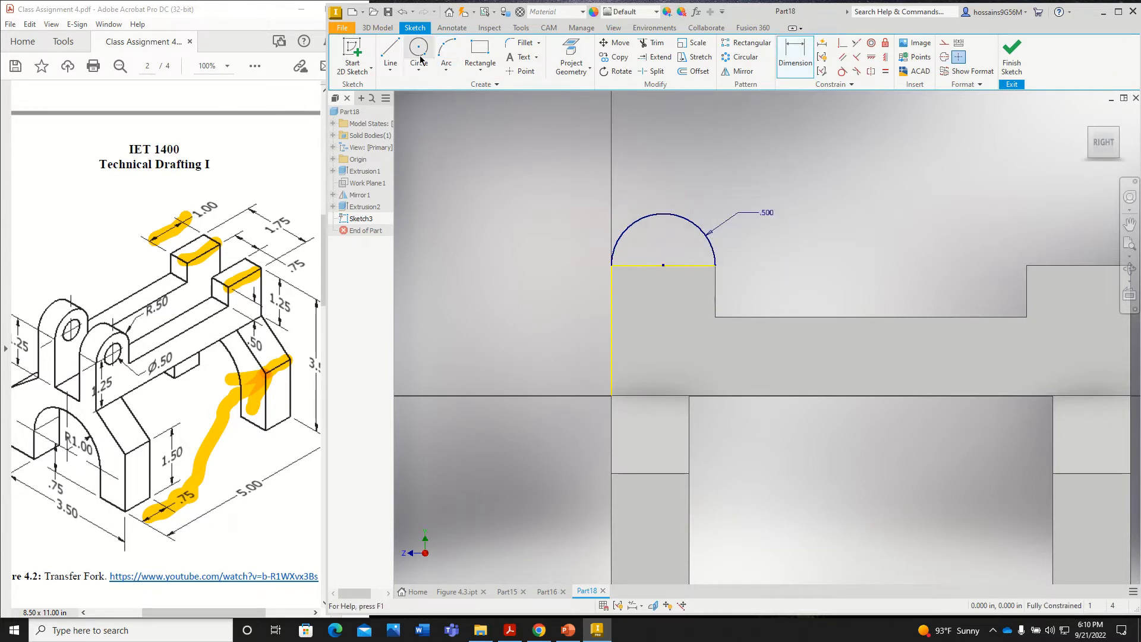
# Close the arc with a line along the upright's top edge between its endpoints, and finish the sketch
pyautogui.click(389, 52)
pyautogui.click(611, 265)
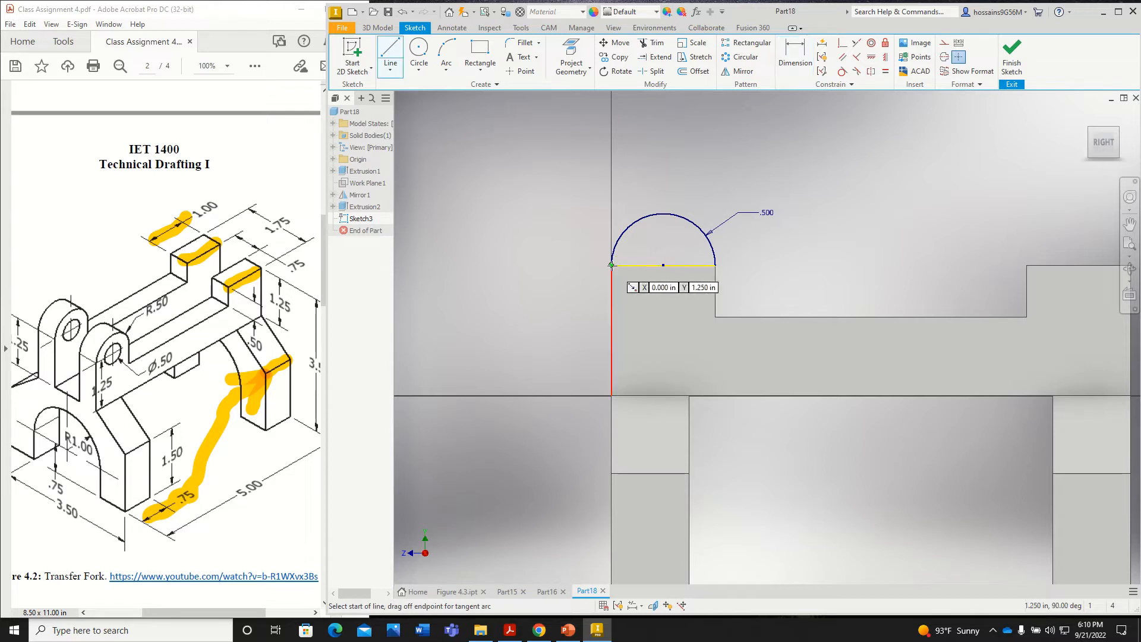
pyautogui.click(715, 265)
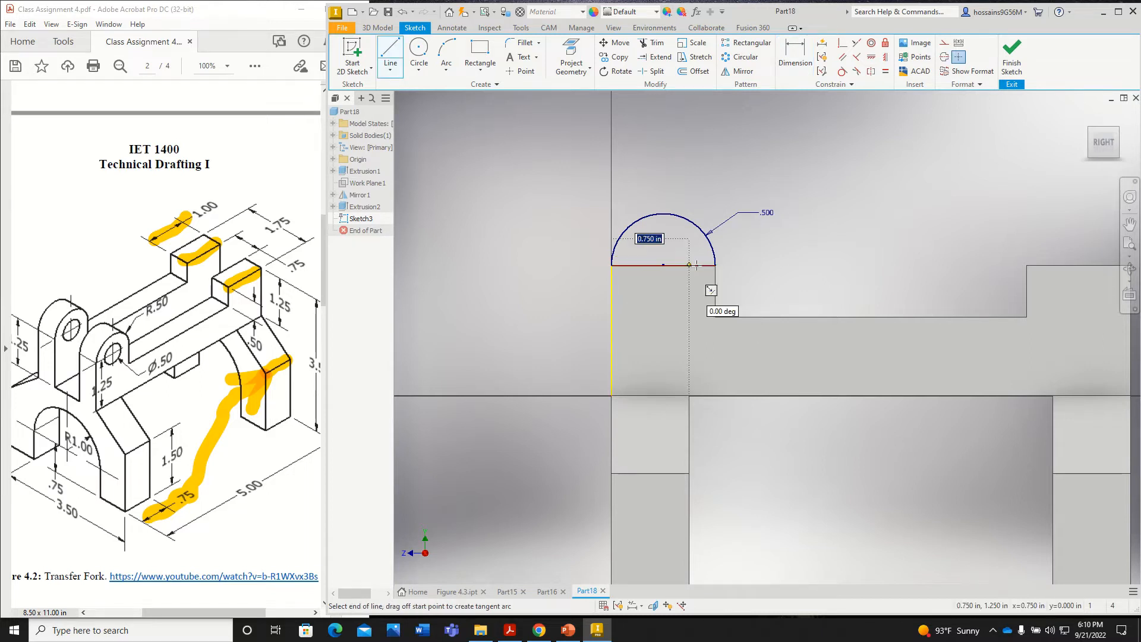
pyautogui.click(1012, 64)
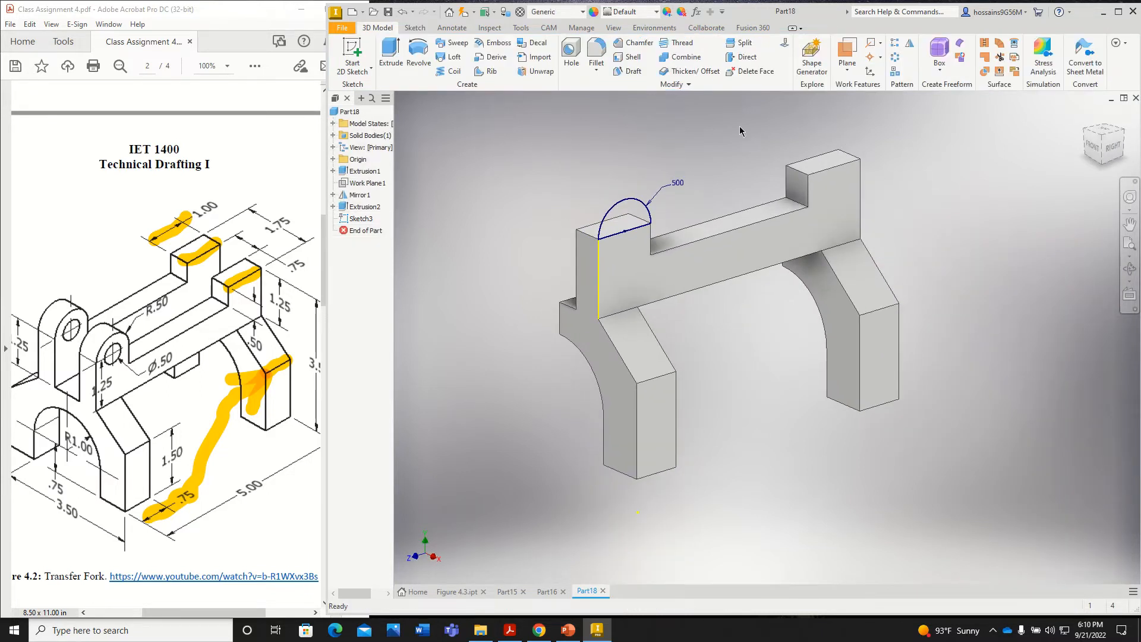
# Extrude the semicircular profile 0.5 in inward over the near upright to round off its top
pyautogui.scroll(3, 636, 150)
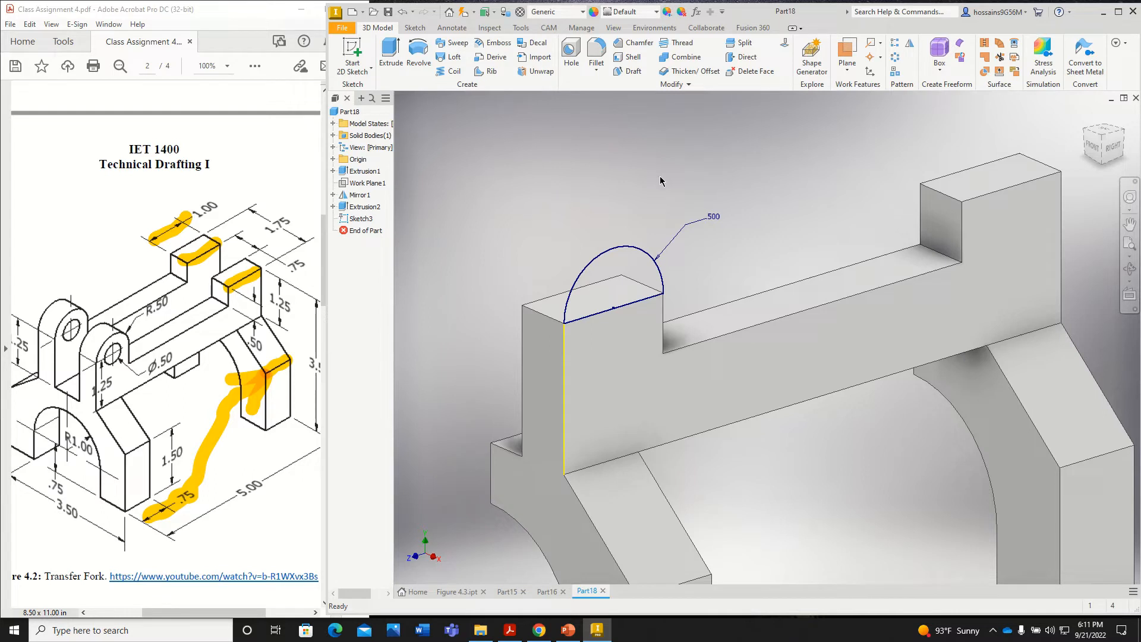
pyautogui.click(390, 54)
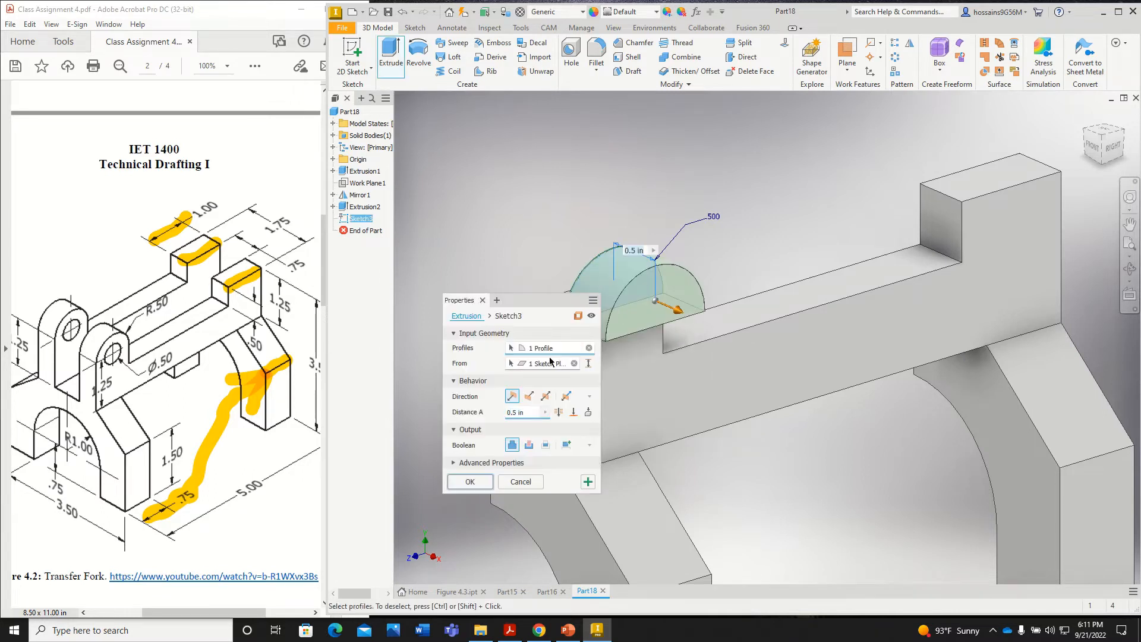
pyautogui.click(529, 395)
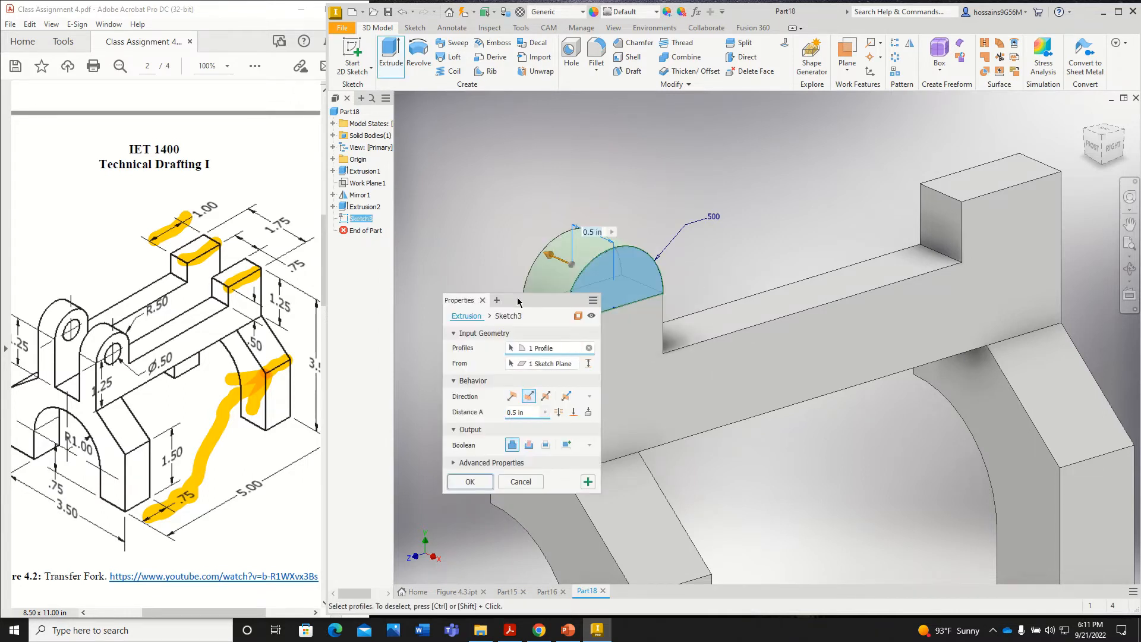
pyautogui.moveTo(518, 293); pyautogui.dragTo(808, 179)
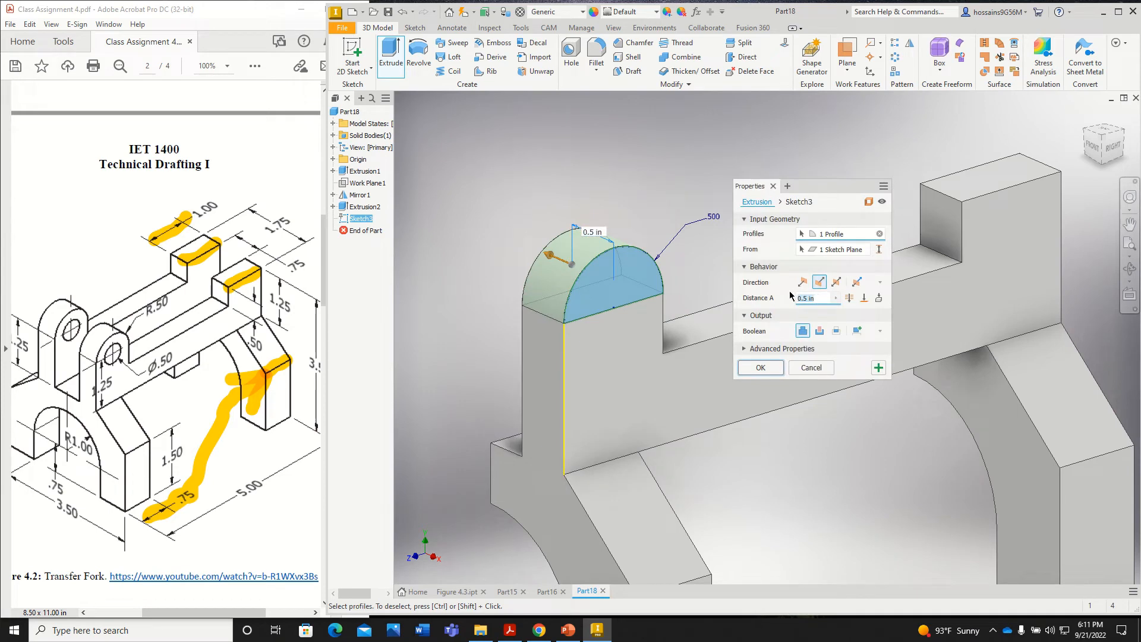
pyautogui.press('Return')
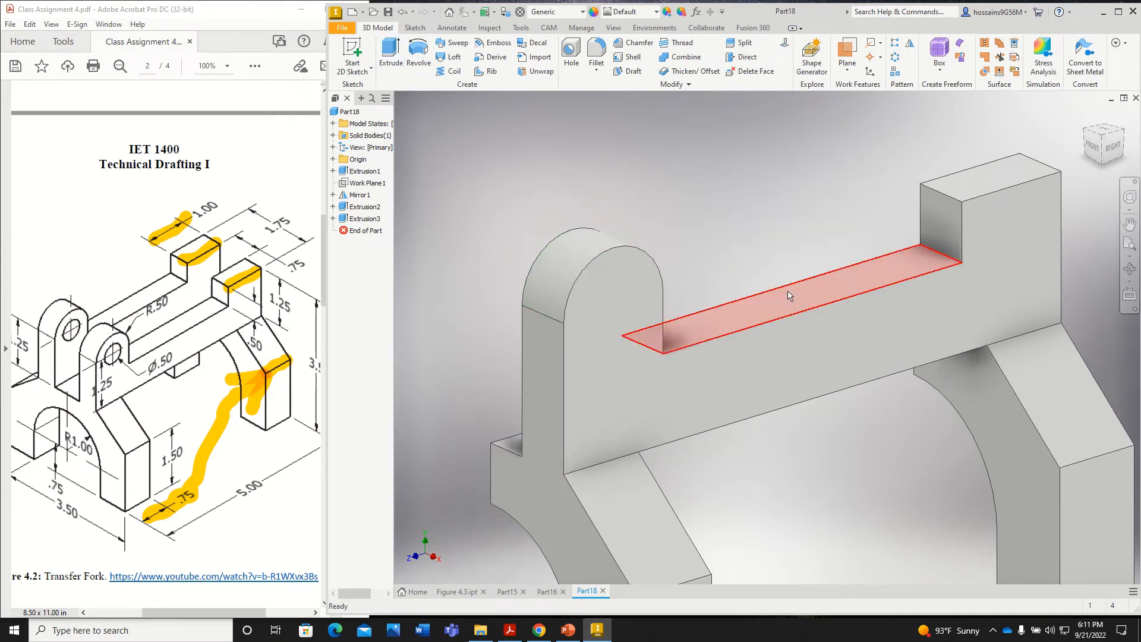
# Highlight the Ø.50 callout in the drawing, and add a 0.5 in diameter through hole concentric with the lug's rounded edge
pyautogui.scroll(2, 483, 355)
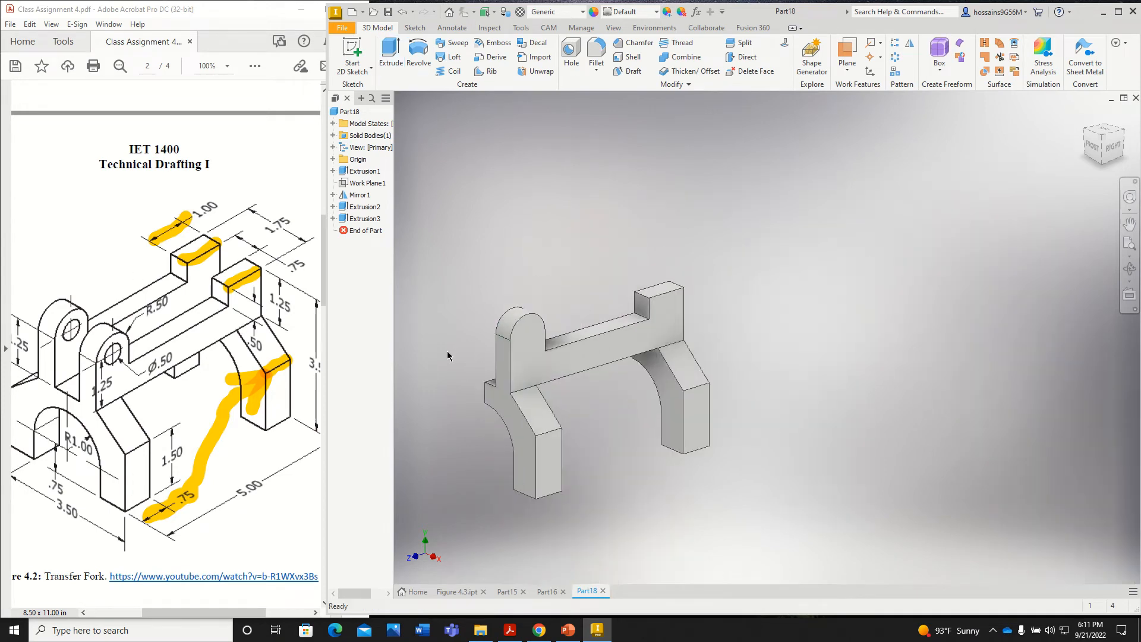
pyautogui.moveTo(114, 348)
pyautogui.mouseDown()
pyautogui.moveTo(111, 359)
pyautogui.moveTo(146, 369)
pyautogui.moveTo(176, 356)
pyautogui.mouseUp()
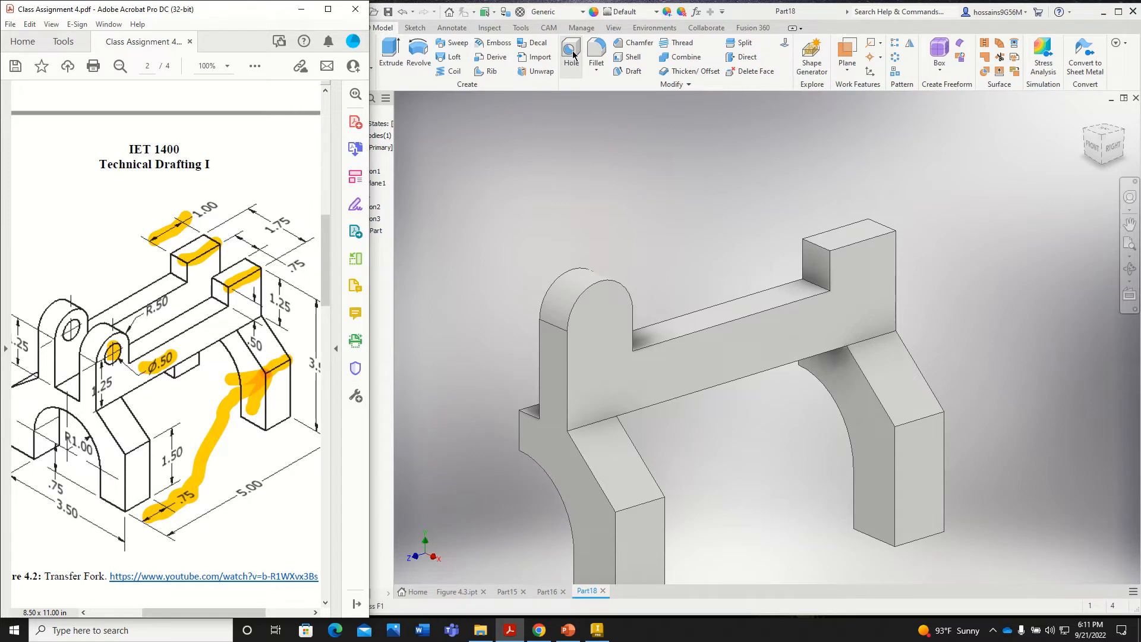
pyautogui.click(701, 306)
pyautogui.press('h')
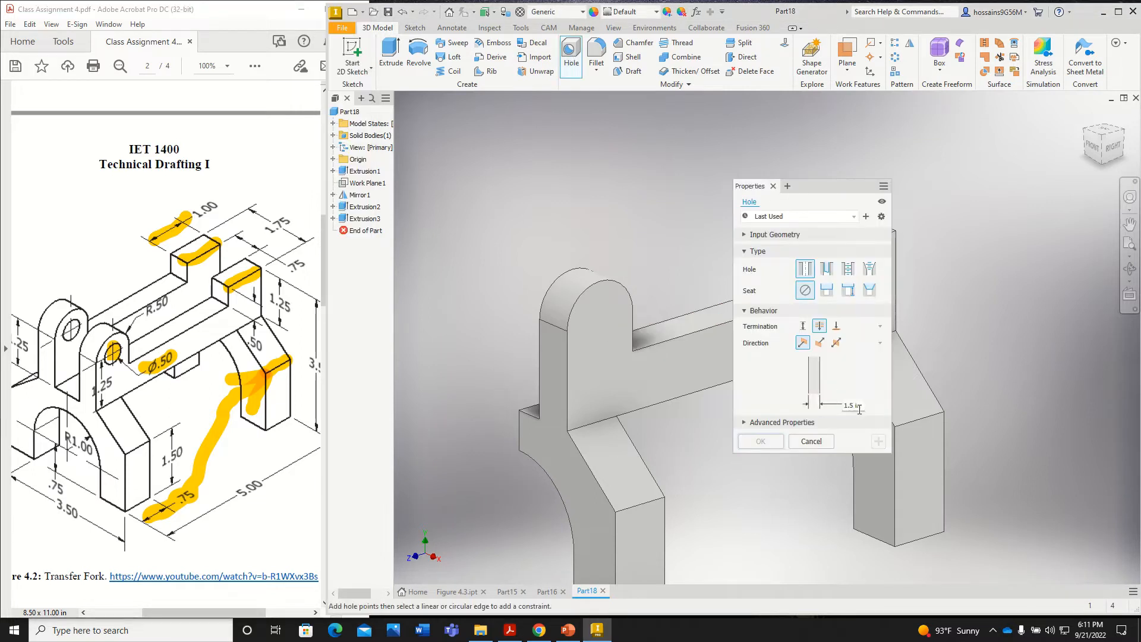
pyautogui.write('0.5')
pyautogui.click(592, 371)
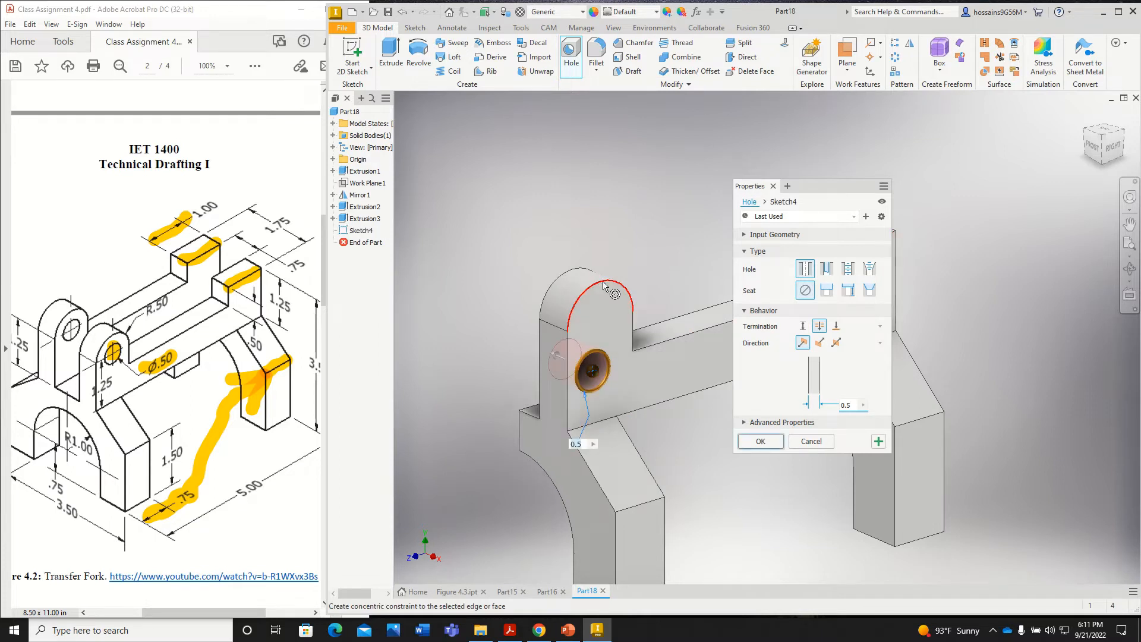
pyautogui.click(604, 286)
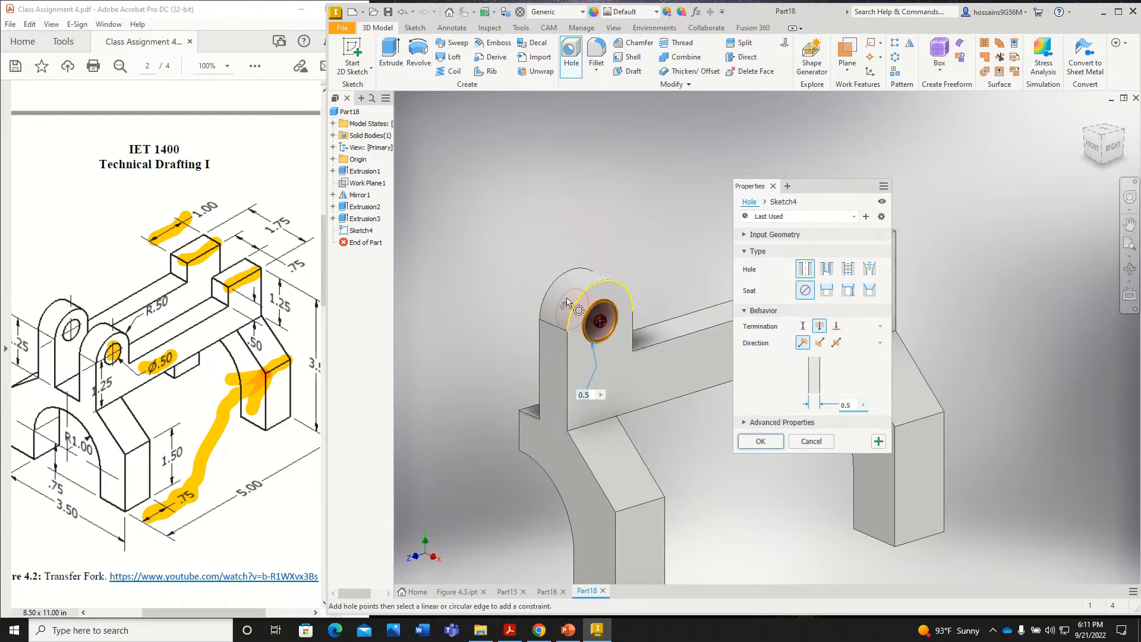
pyautogui.click(760, 441)
pyautogui.scroll(3, 748, 423)
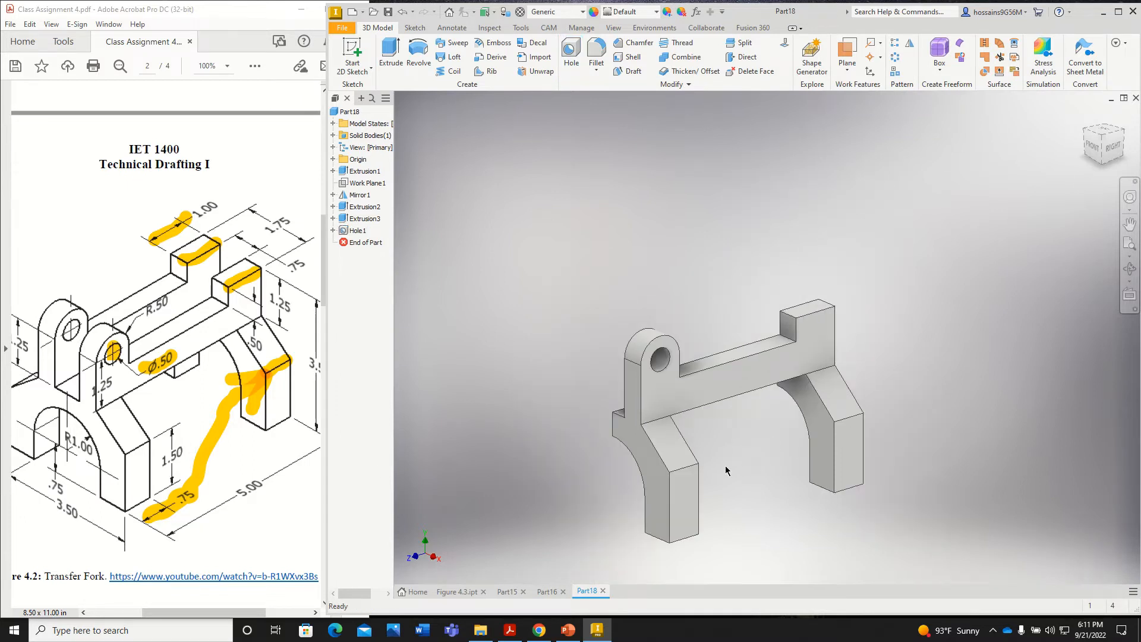
# Mirror both legs, the connecting bar, the rounded lug and its hole about the flat inner end face of the near leg
pyautogui.scroll(-1, 230, 422)
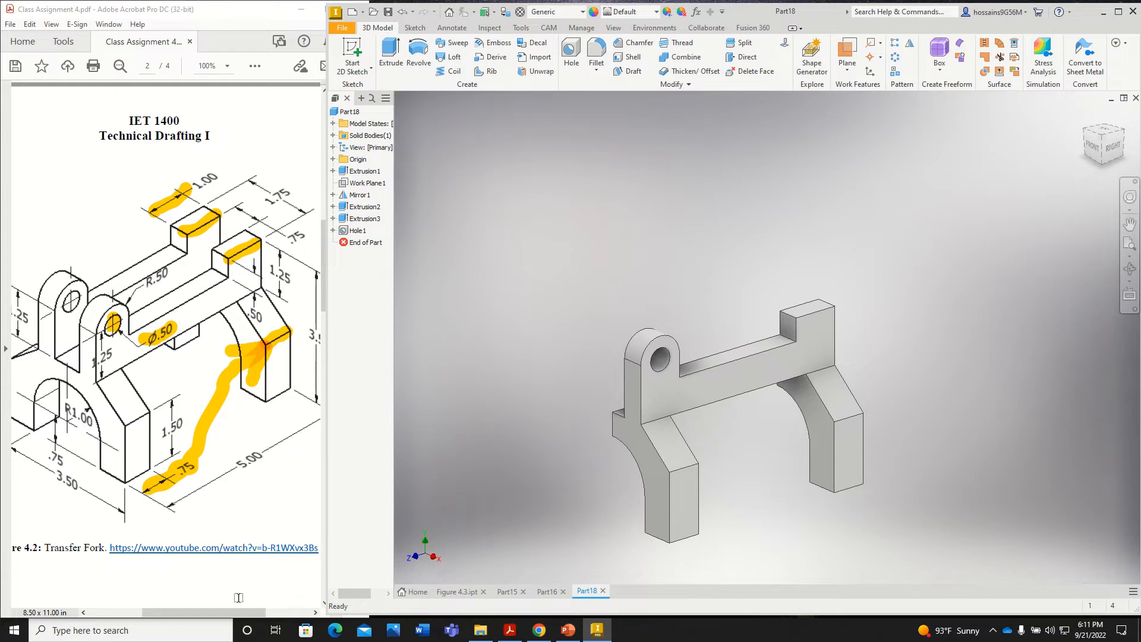
pyautogui.moveTo(236, 611); pyautogui.dragTo(223, 611)
pyautogui.click(453, 390)
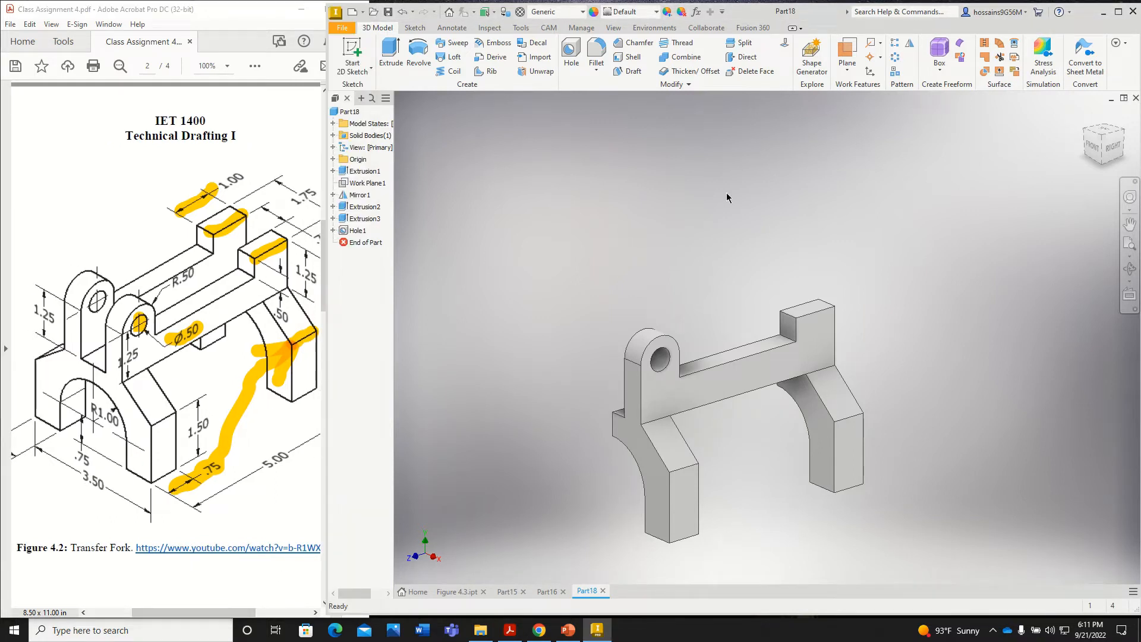
pyautogui.click(910, 44)
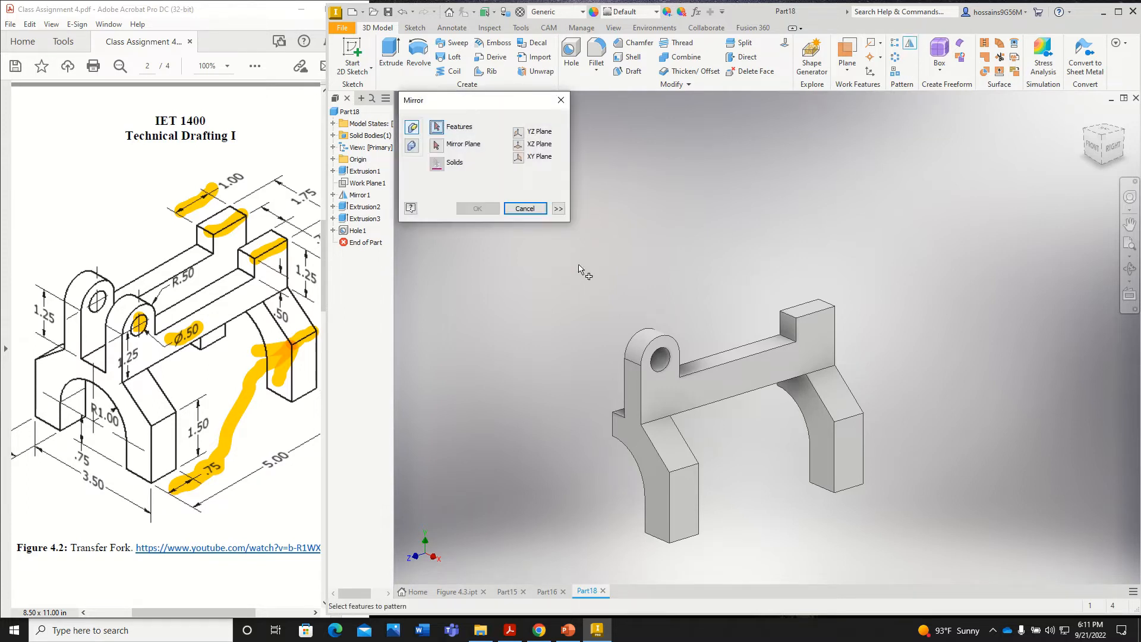
pyautogui.click(657, 406)
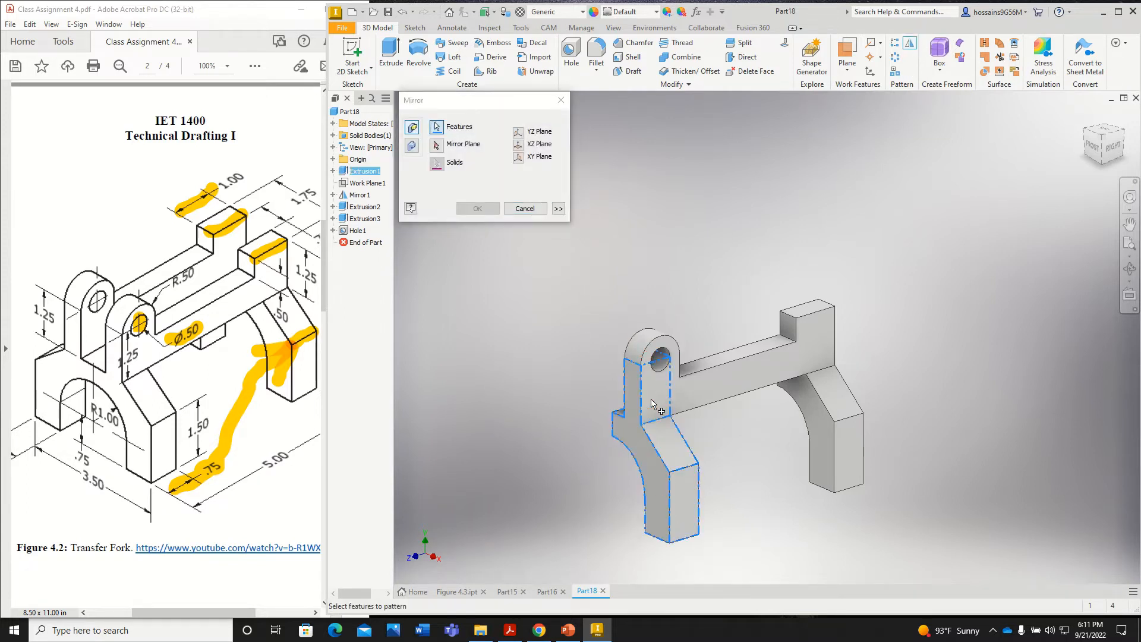
pyautogui.click(698, 383)
pyautogui.click(826, 347)
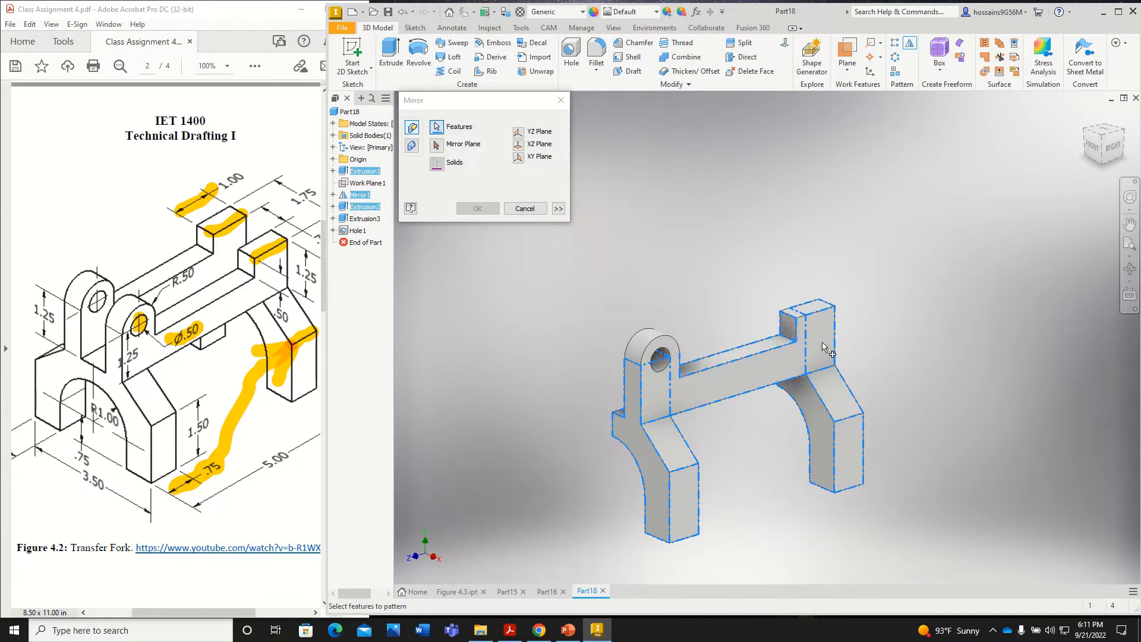
pyautogui.click(675, 345)
pyautogui.click(665, 369)
pyautogui.click(436, 148)
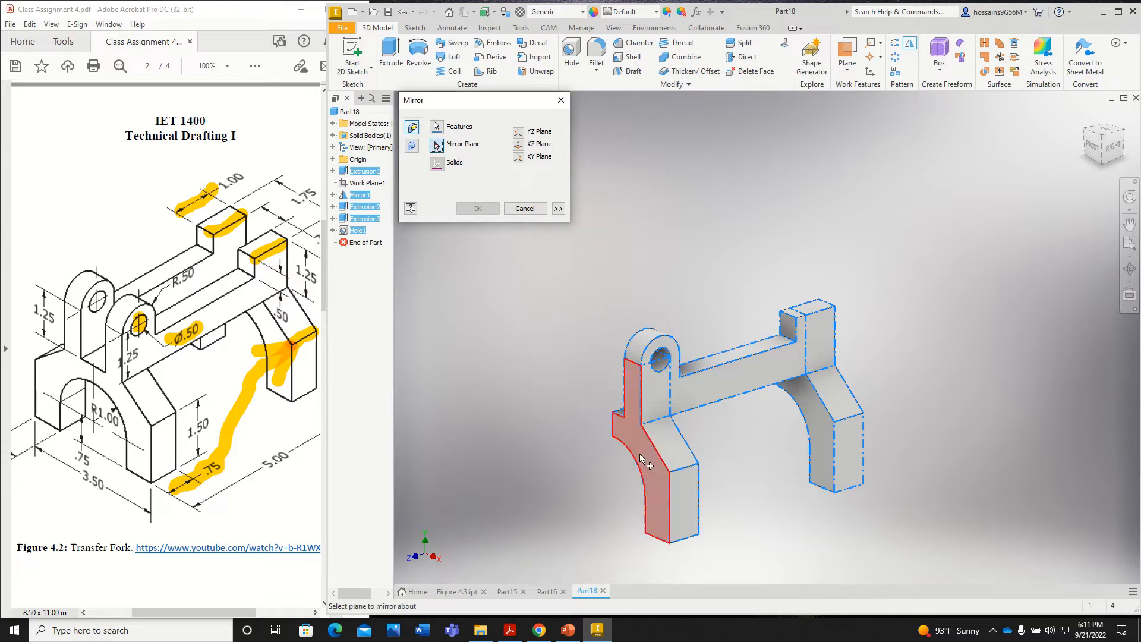
pyautogui.click(1086, 138)
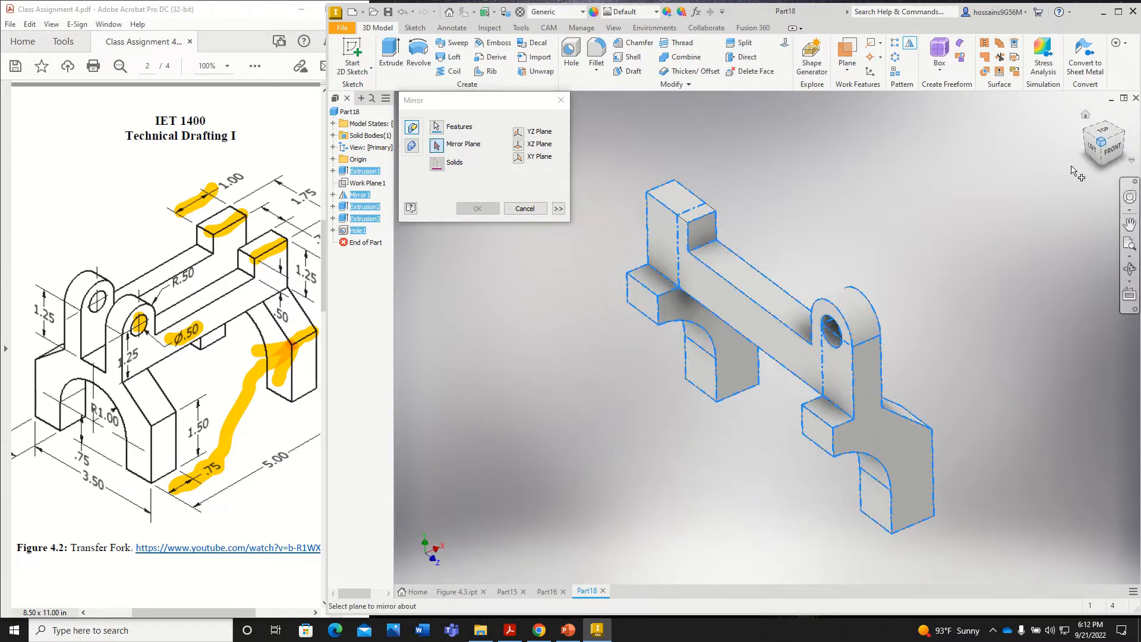
pyautogui.click(830, 432)
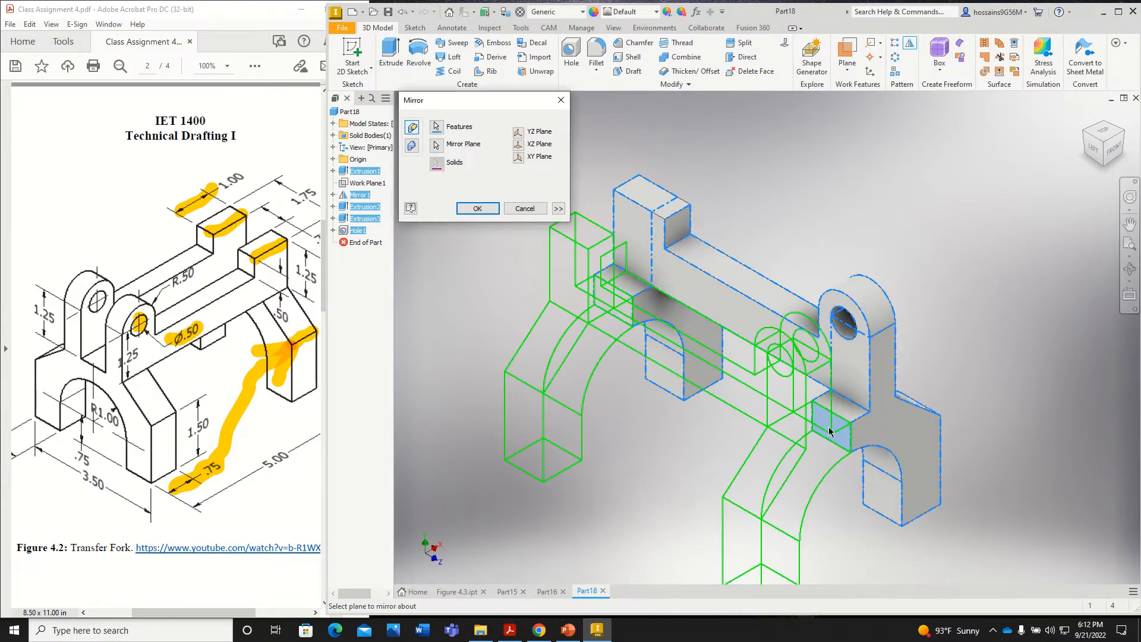
pyautogui.click(477, 208)
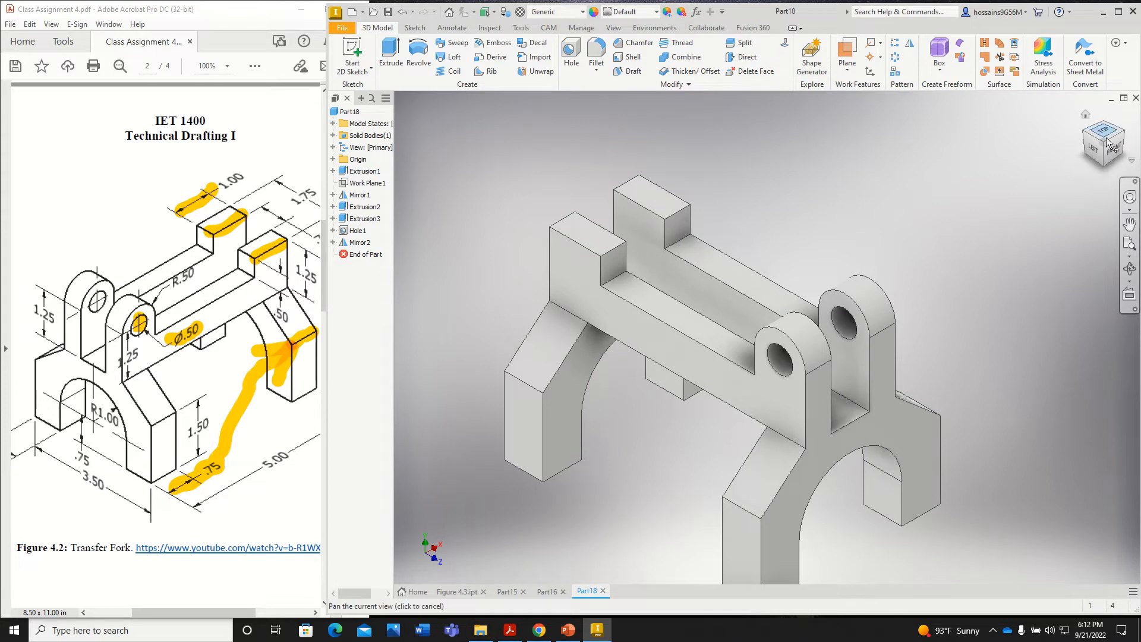
# Return the model to its home view and save the part in Documents as Figure 4.2
pyautogui.click(1086, 115)
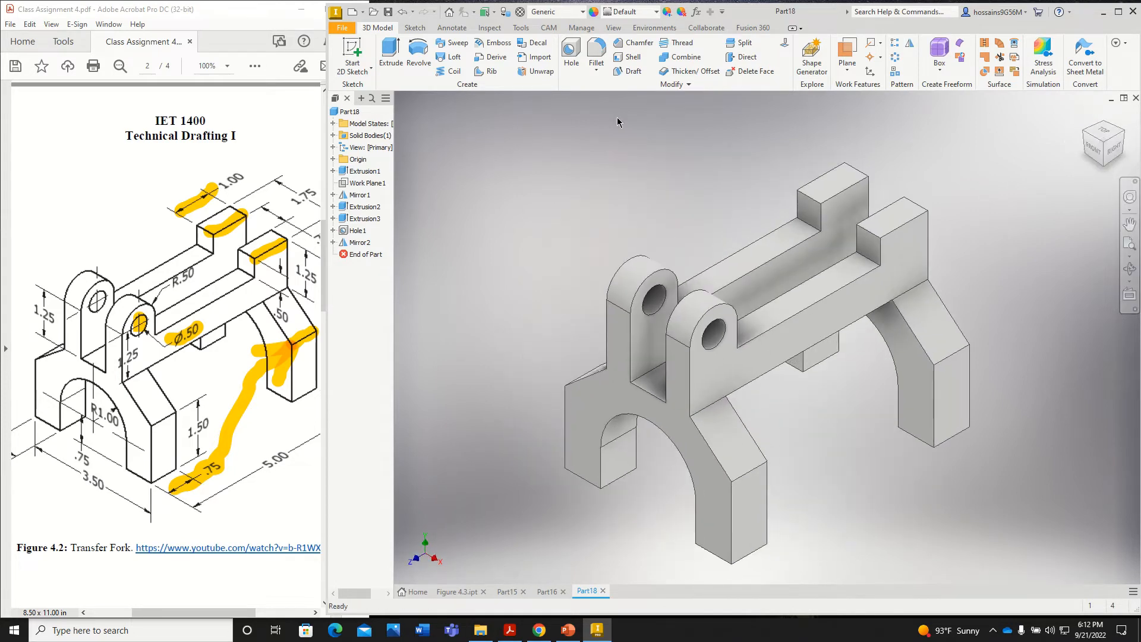
pyautogui.click(388, 11)
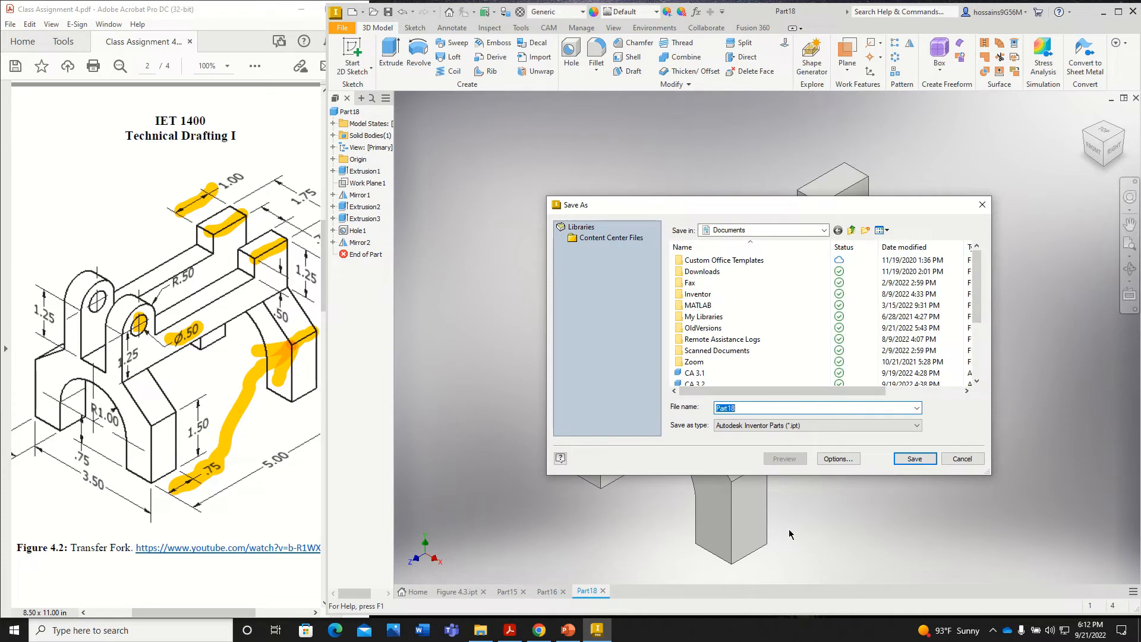
pyautogui.write('Figu')
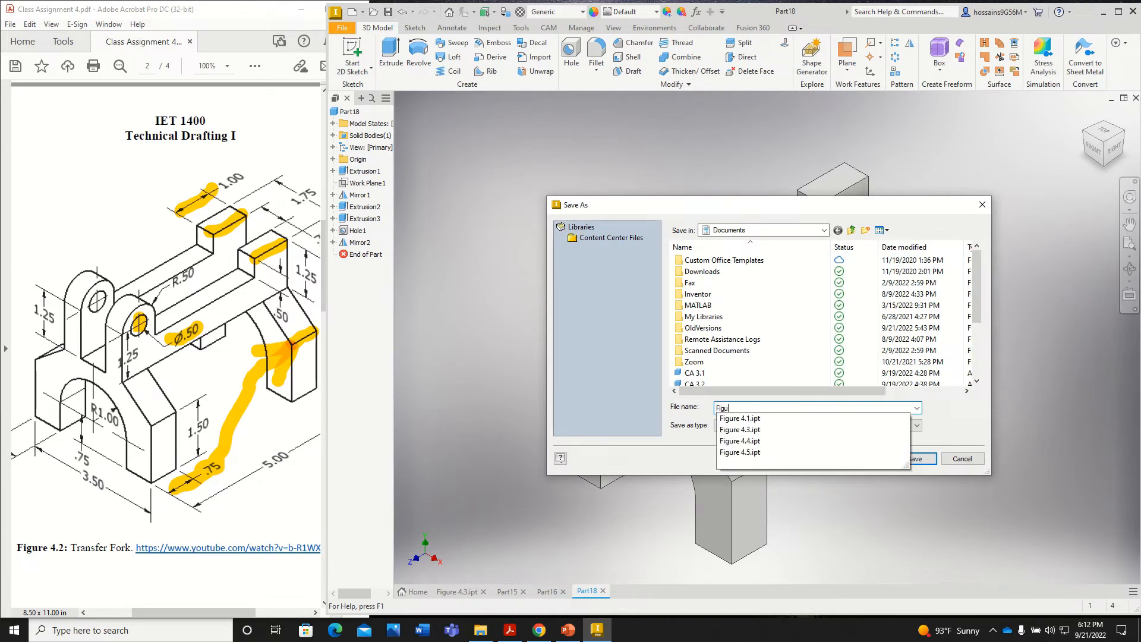
pyautogui.write('re 4.2')
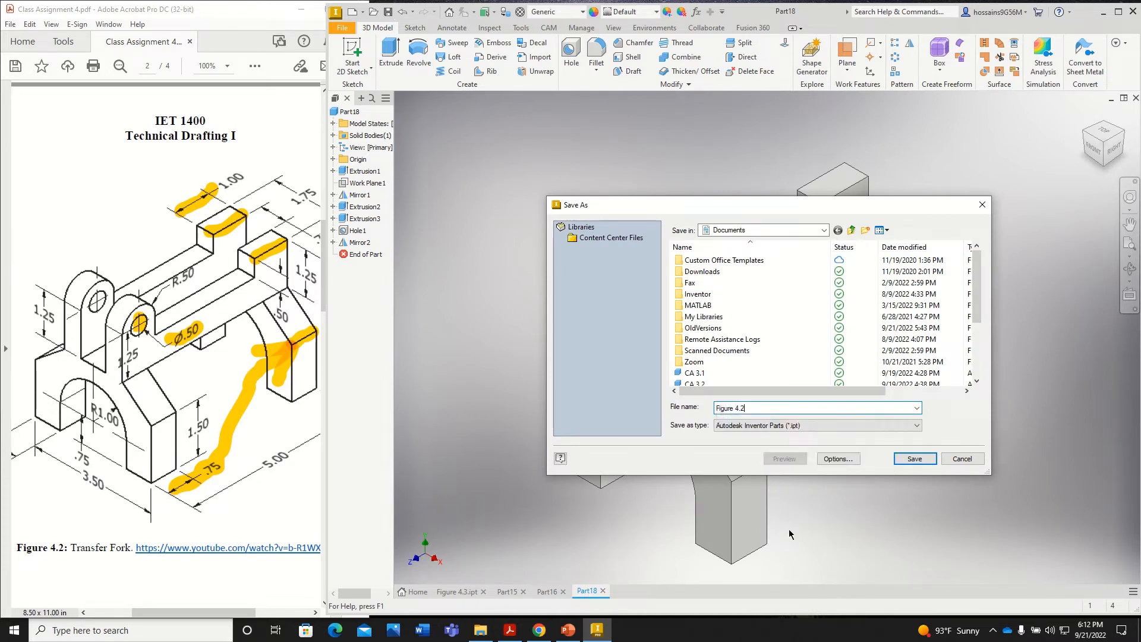
pyautogui.press('Return')
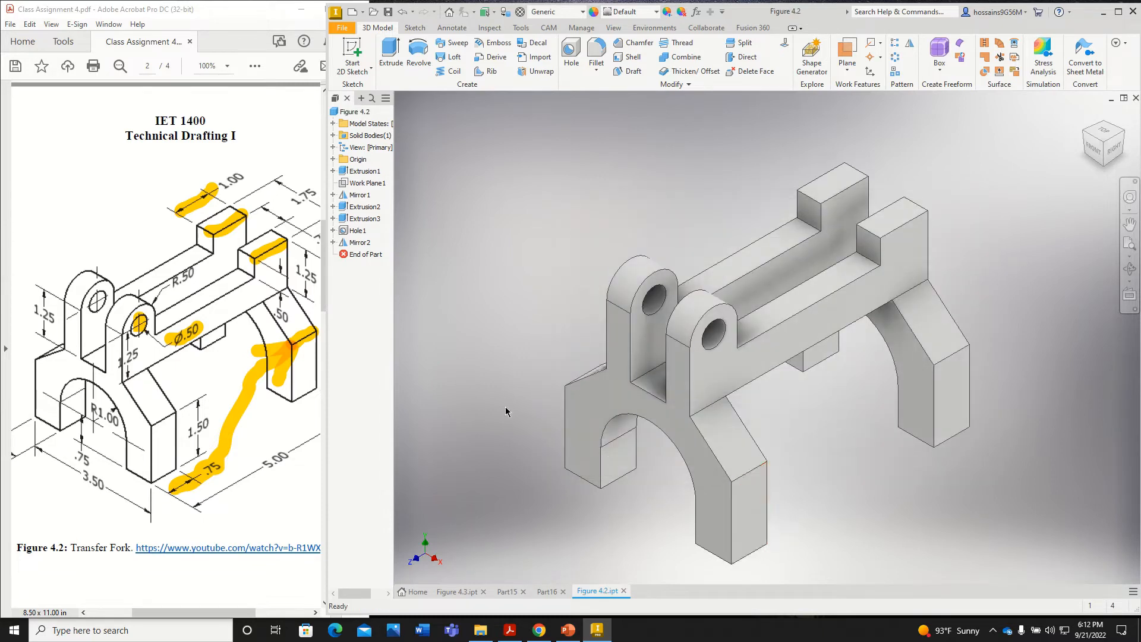
# Annotate the width of the left front foot with a dimension along its bottom front edge, and move its text beyond the outer extension line
pyautogui.scroll(-2, 205, 526)
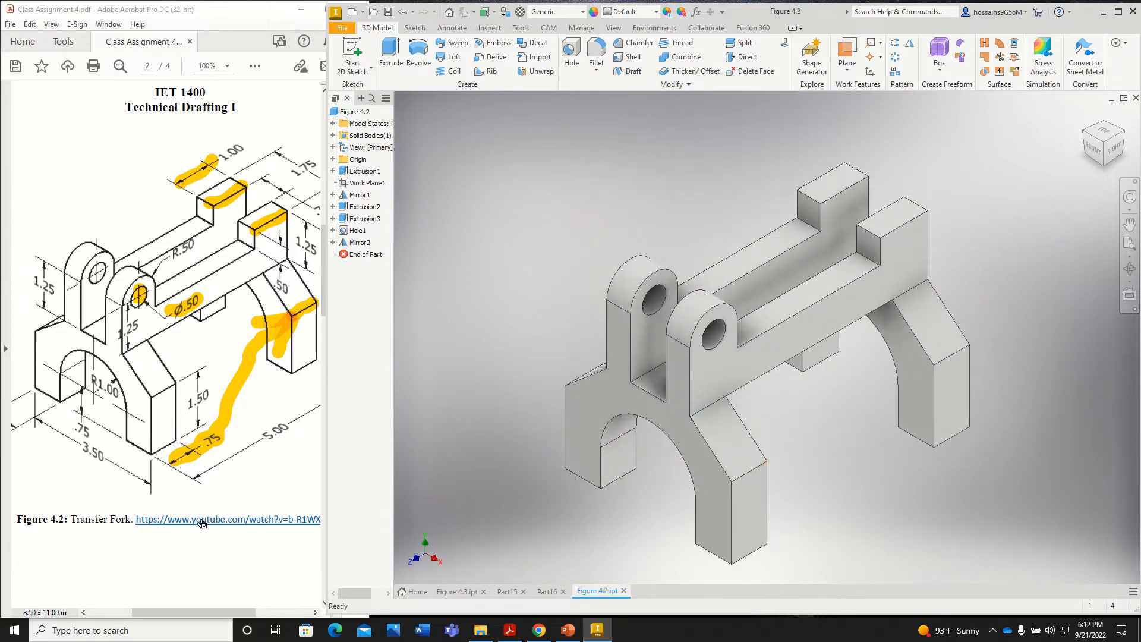
pyautogui.click(219, 458)
pyautogui.keyDown('ctrl'); pyautogui.scroll(-1, 221, 458); pyautogui.keyUp('ctrl')
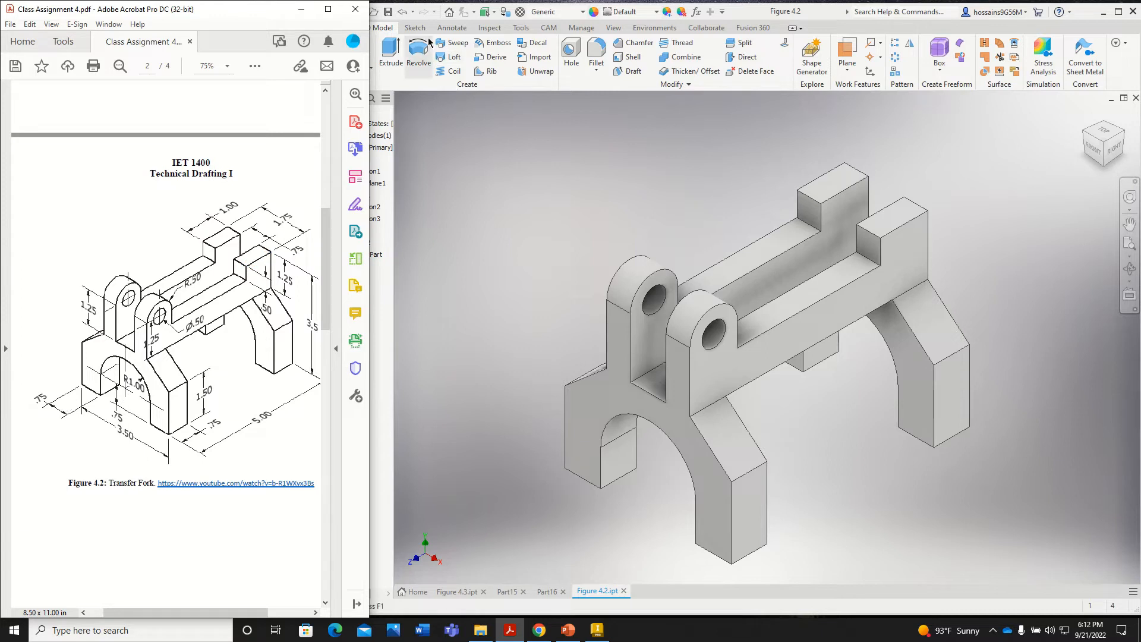
pyautogui.click(451, 28)
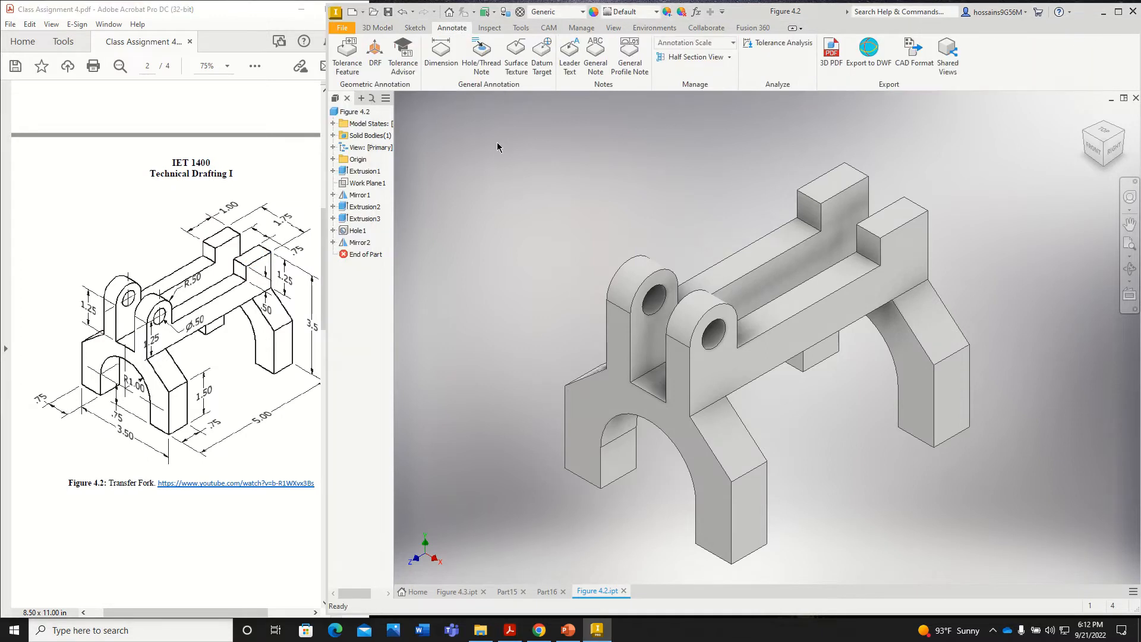
pyautogui.click(441, 56)
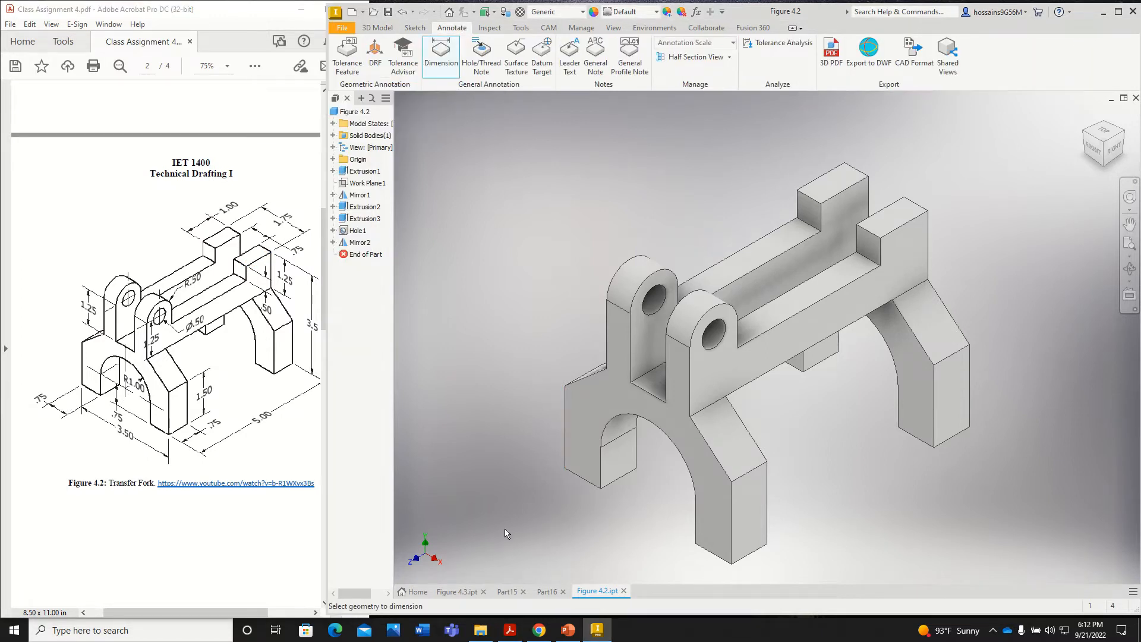
pyautogui.click(579, 480)
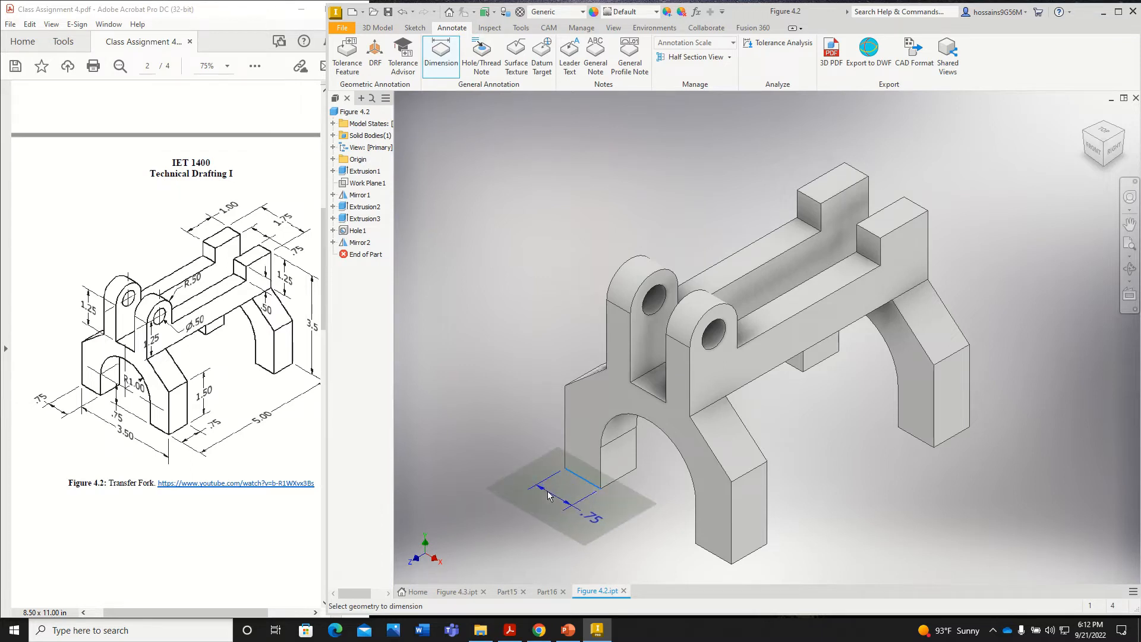
pyautogui.click(548, 496)
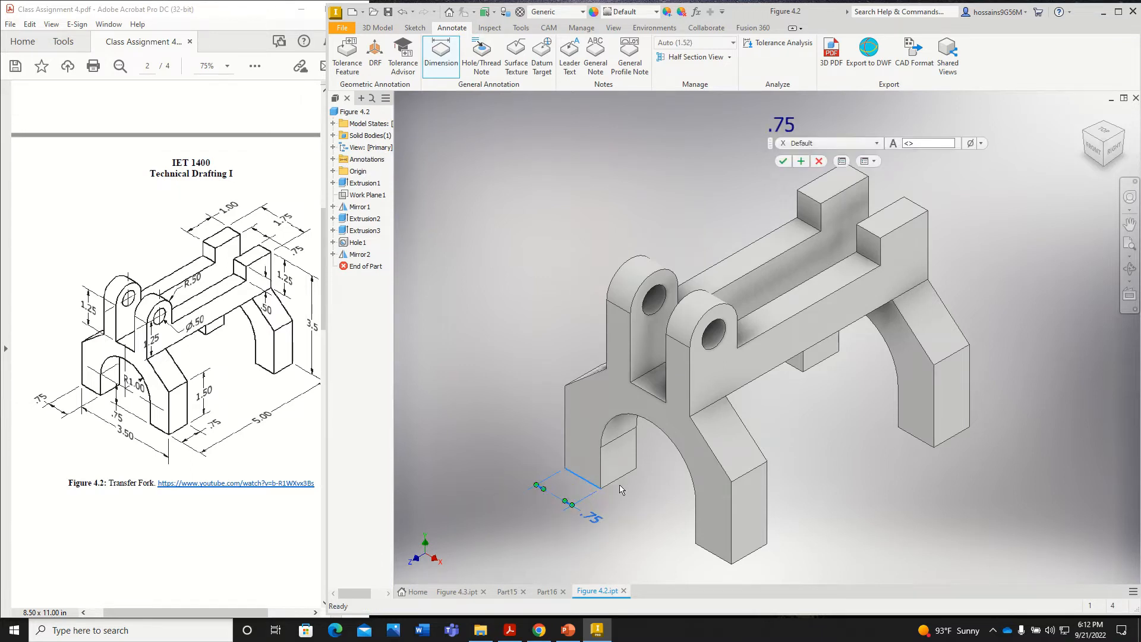
pyautogui.click(780, 159)
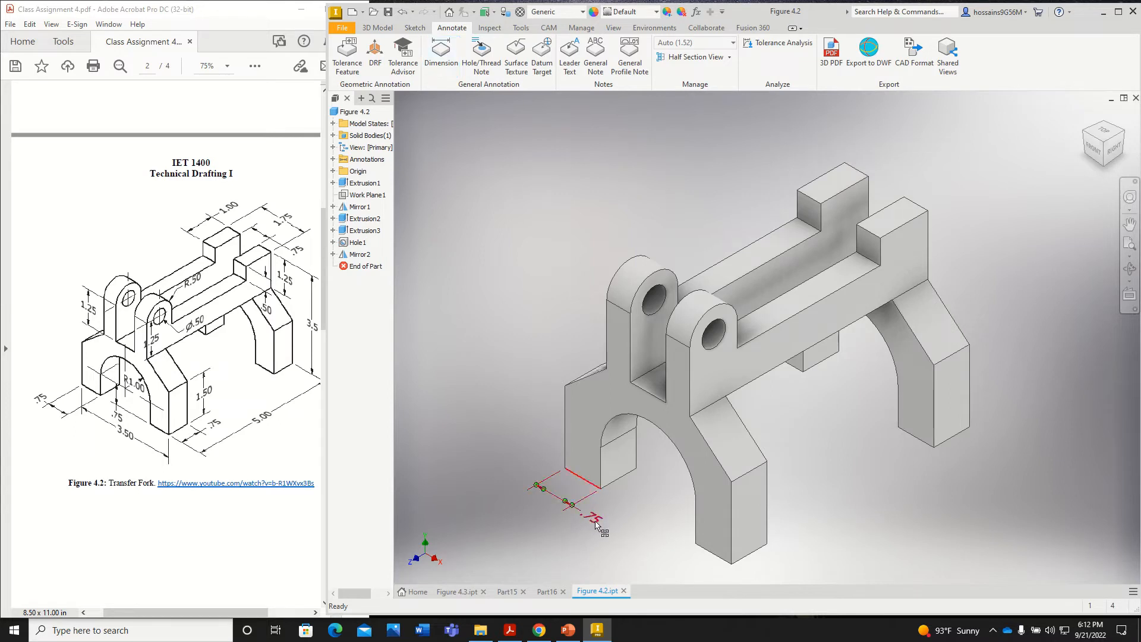
pyautogui.moveTo(594, 522); pyautogui.dragTo(558, 498)
# Annotate the overall width of the front leg with a dimension between its two outer vertical edges, placed below the feet
pyautogui.click(443, 62)
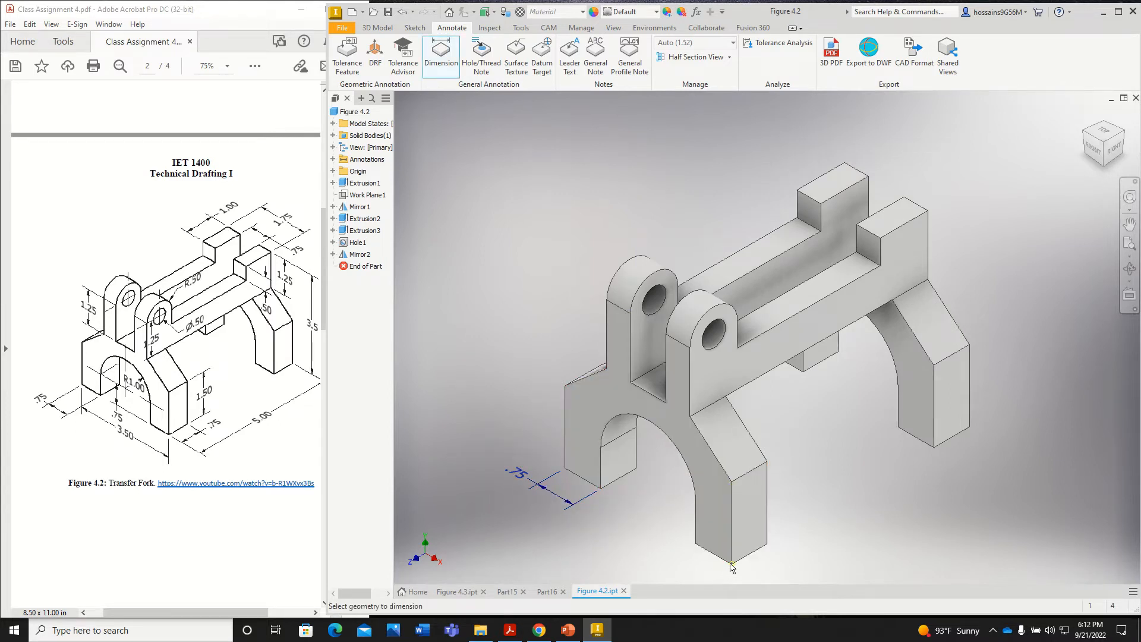
pyautogui.click(731, 552)
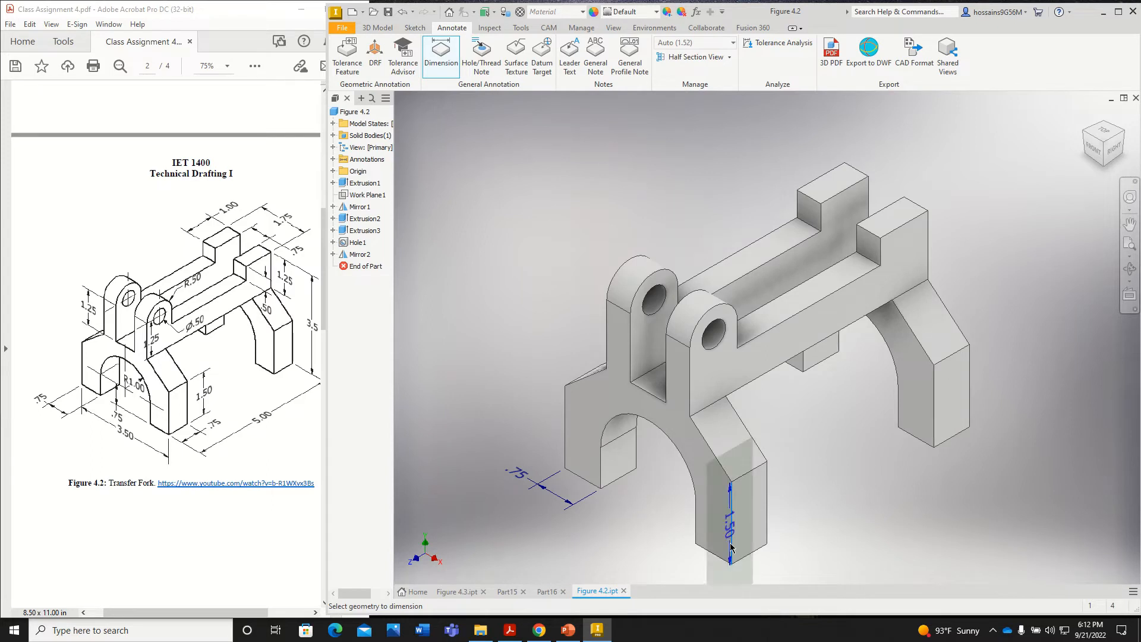
pyautogui.click(566, 442)
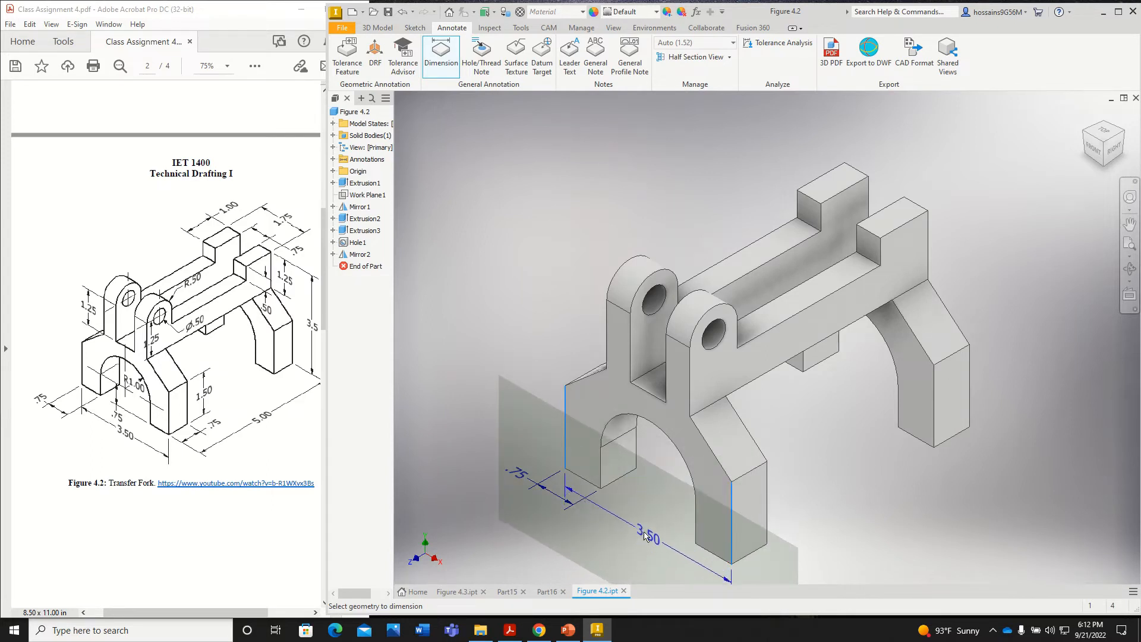
pyautogui.click(654, 538)
pyautogui.click(783, 161)
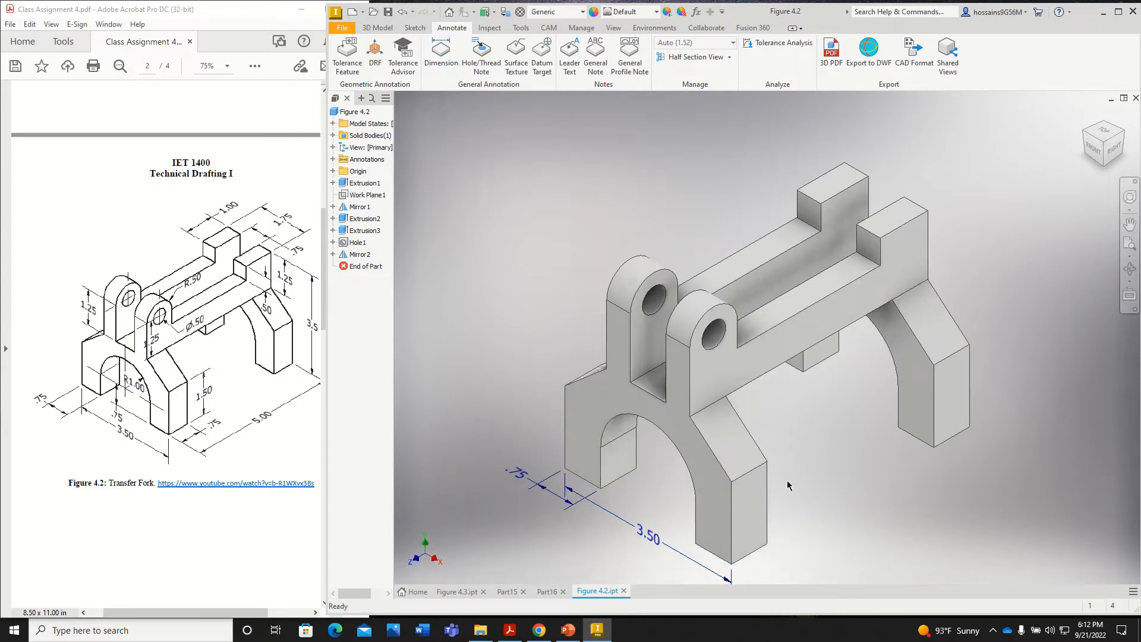
# Annotate the length of the far rear block's outer top edge, using the block's top face as the annotation plane
pyautogui.scroll(2, 784, 475)
pyautogui.scroll(-4, 781, 473)
pyautogui.scroll(3, 782, 473)
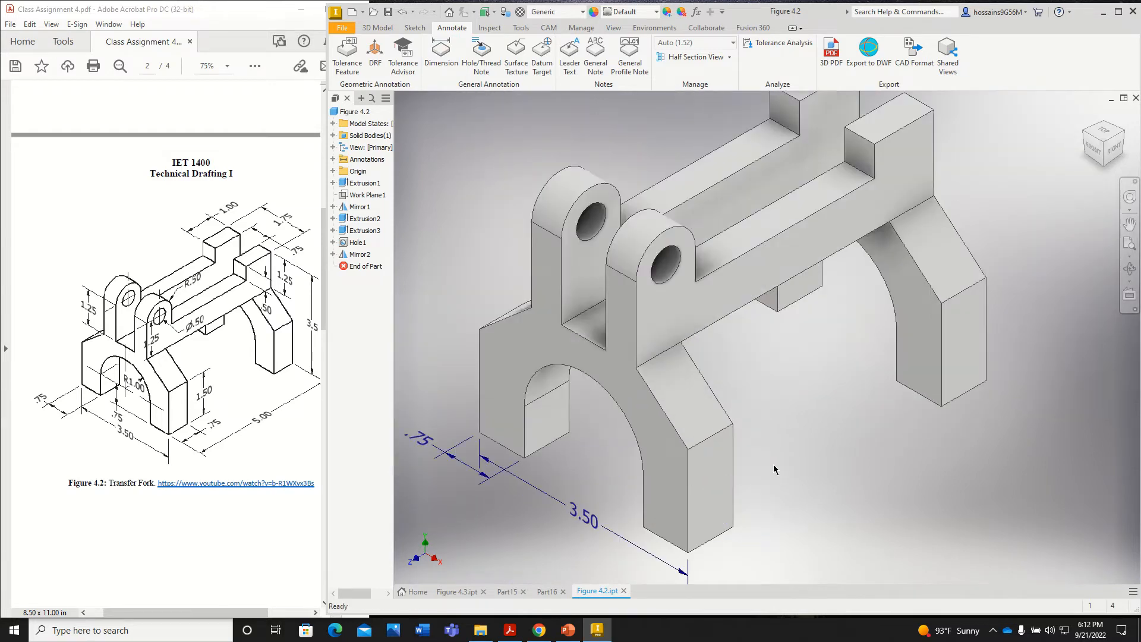
pyautogui.scroll(-3, 774, 469)
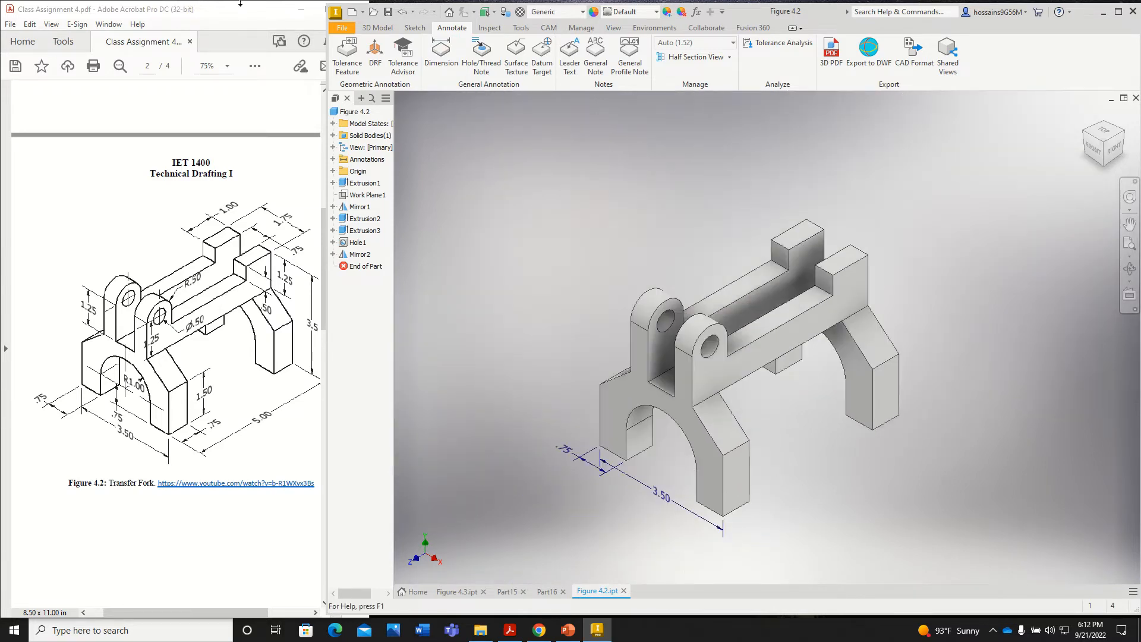
pyautogui.scroll(1, 812, 432)
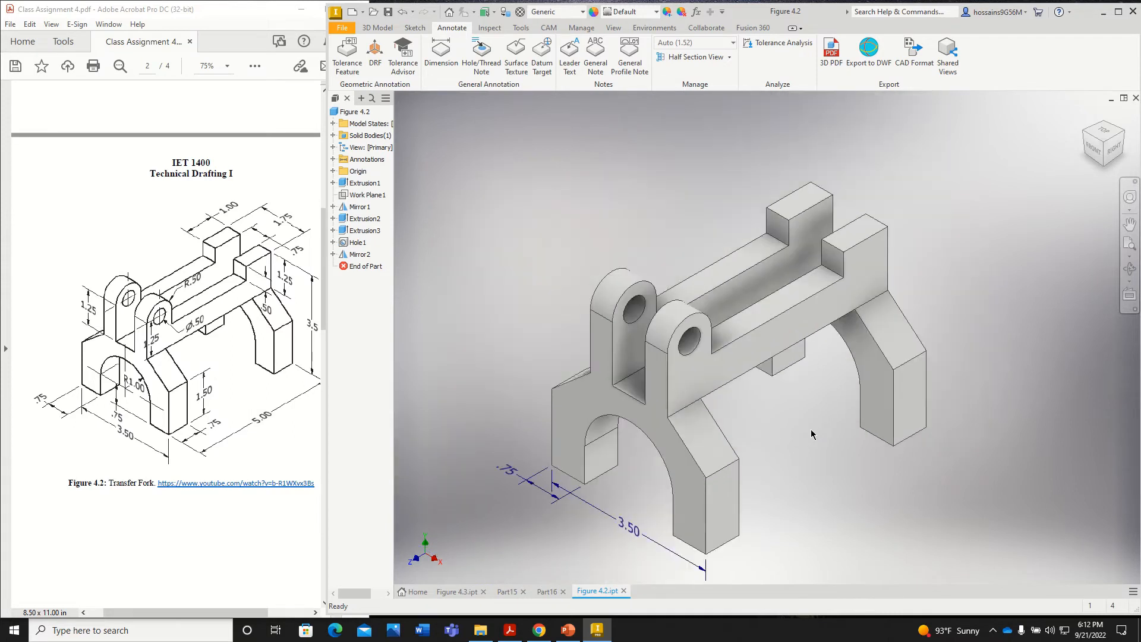
pyautogui.click(442, 57)
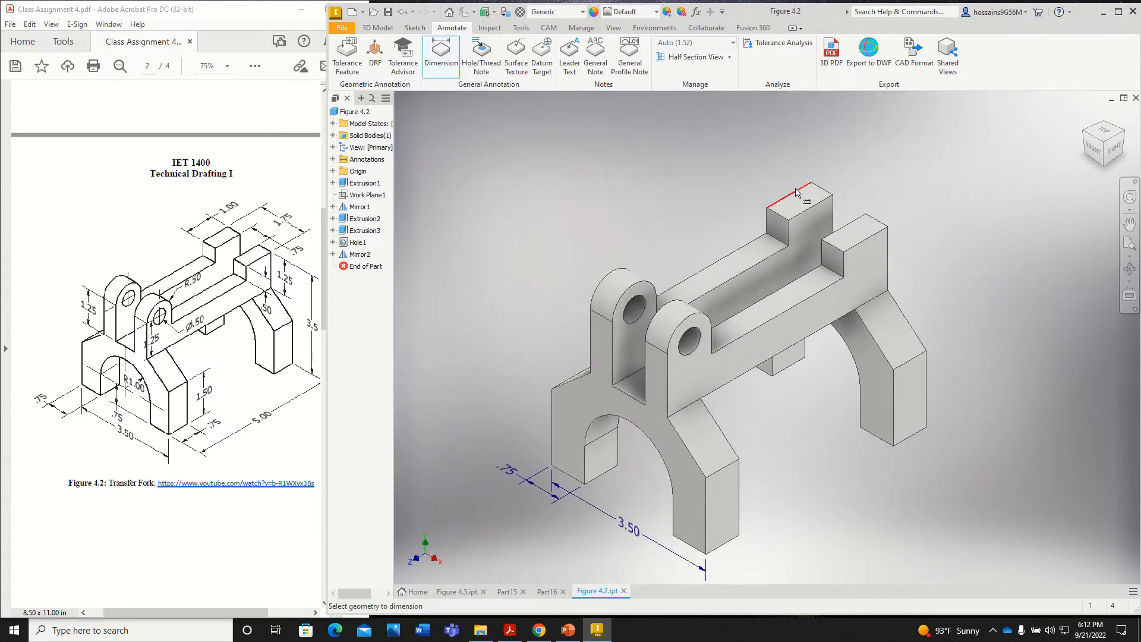
pyautogui.click(796, 191)
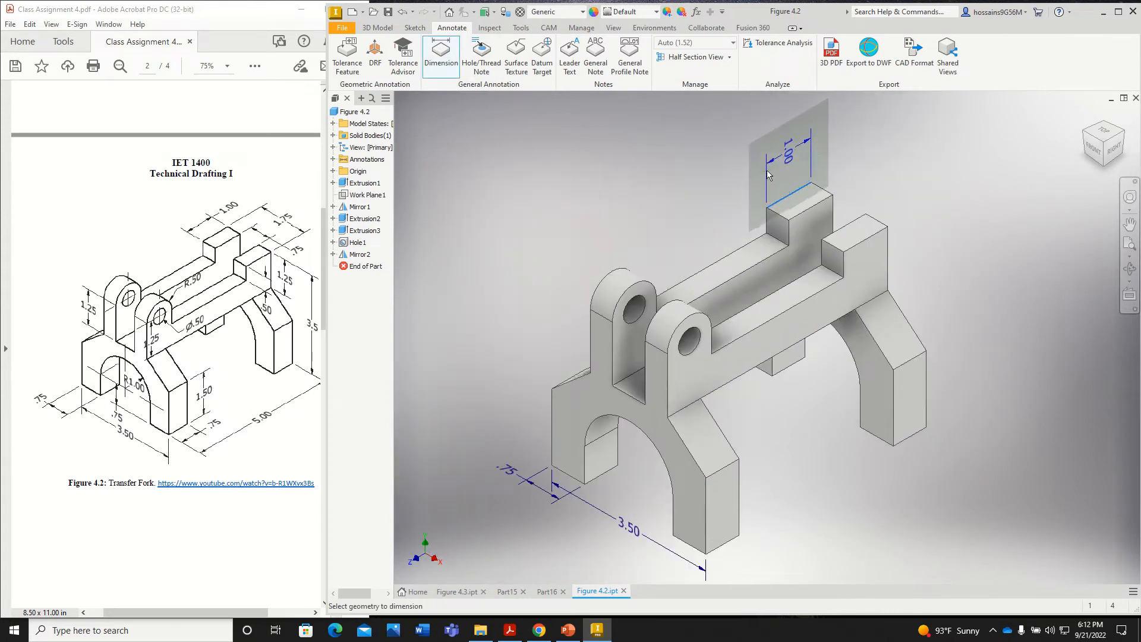
pyautogui.rightClick(769, 172)
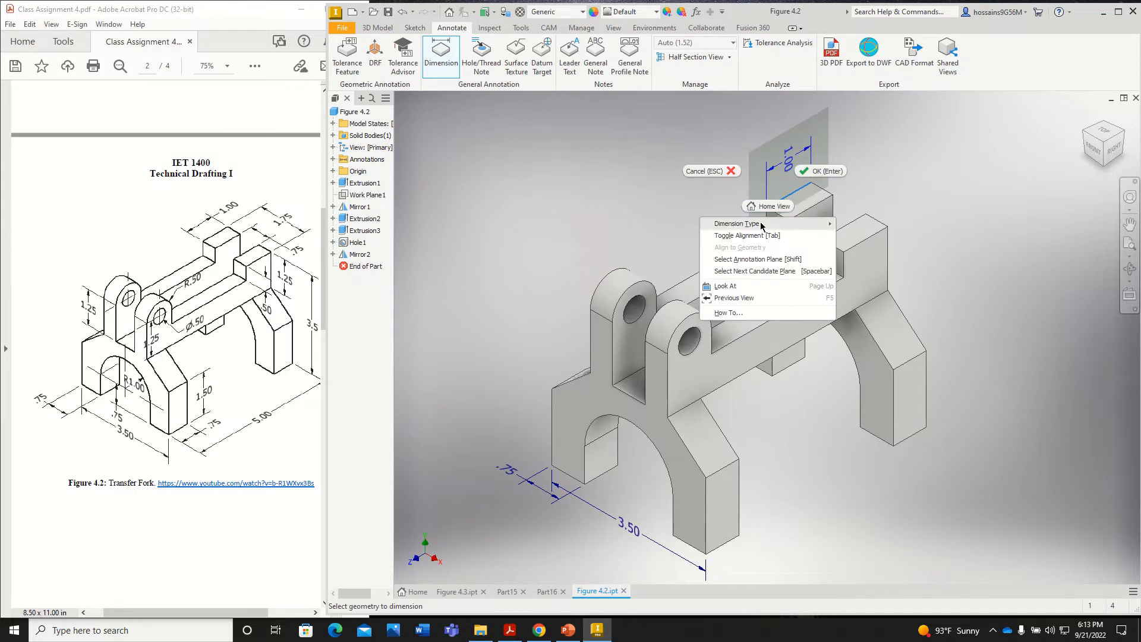
pyautogui.click(758, 261)
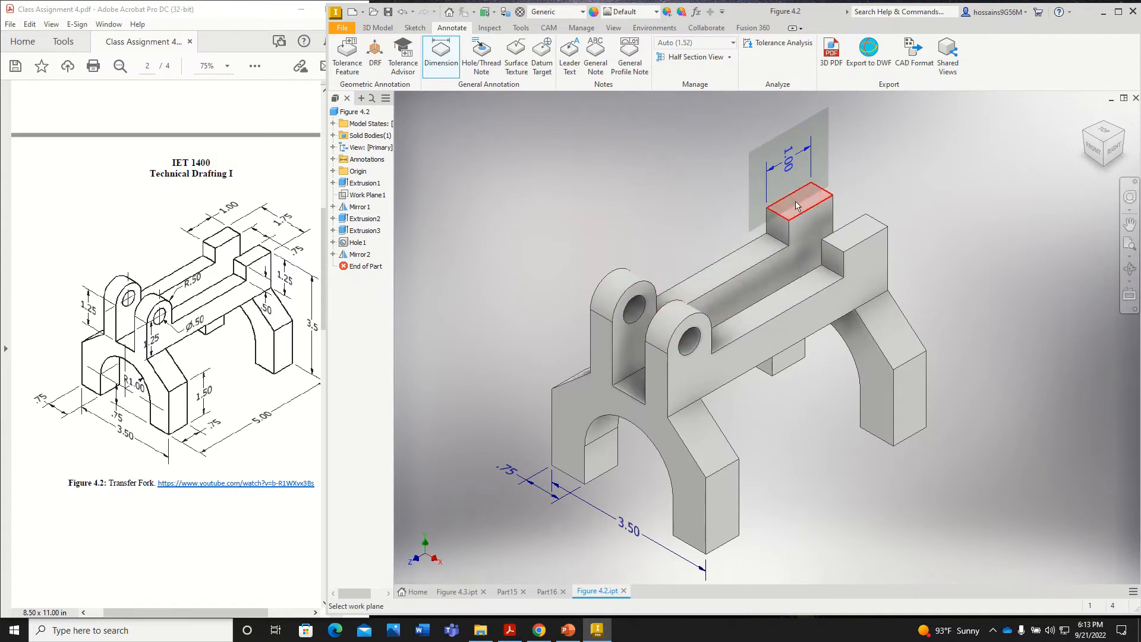
pyautogui.click(796, 198)
pyautogui.click(756, 188)
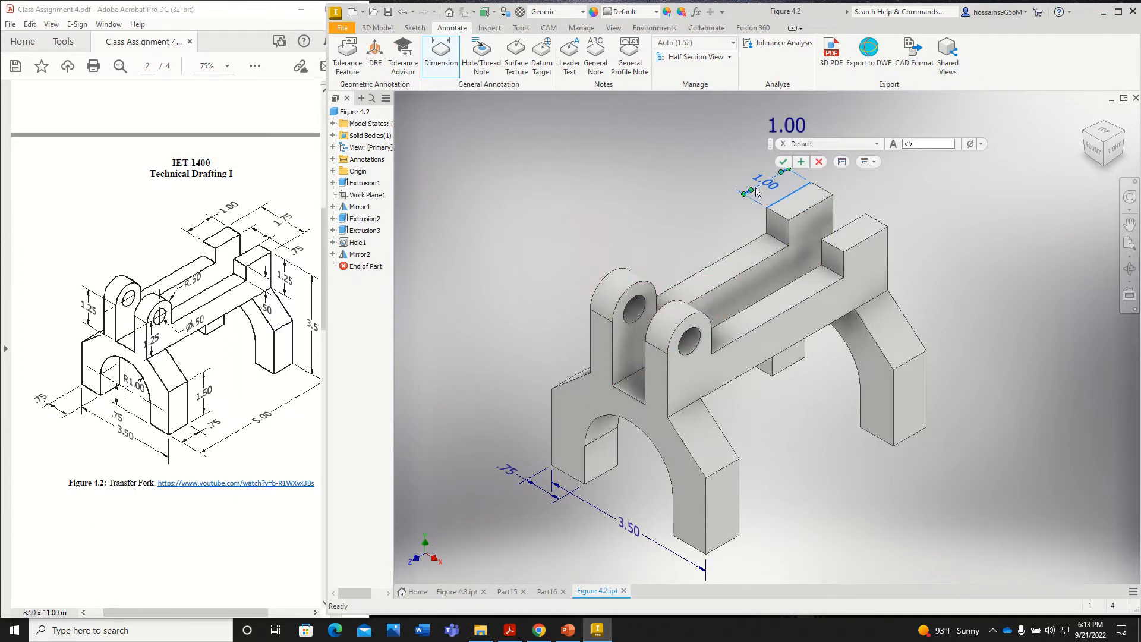
pyautogui.click(785, 161)
# Annotate the overall width across the two rear blocks' outer top edges and the gap between their inner top edges, behind the blocks
pyautogui.click(441, 54)
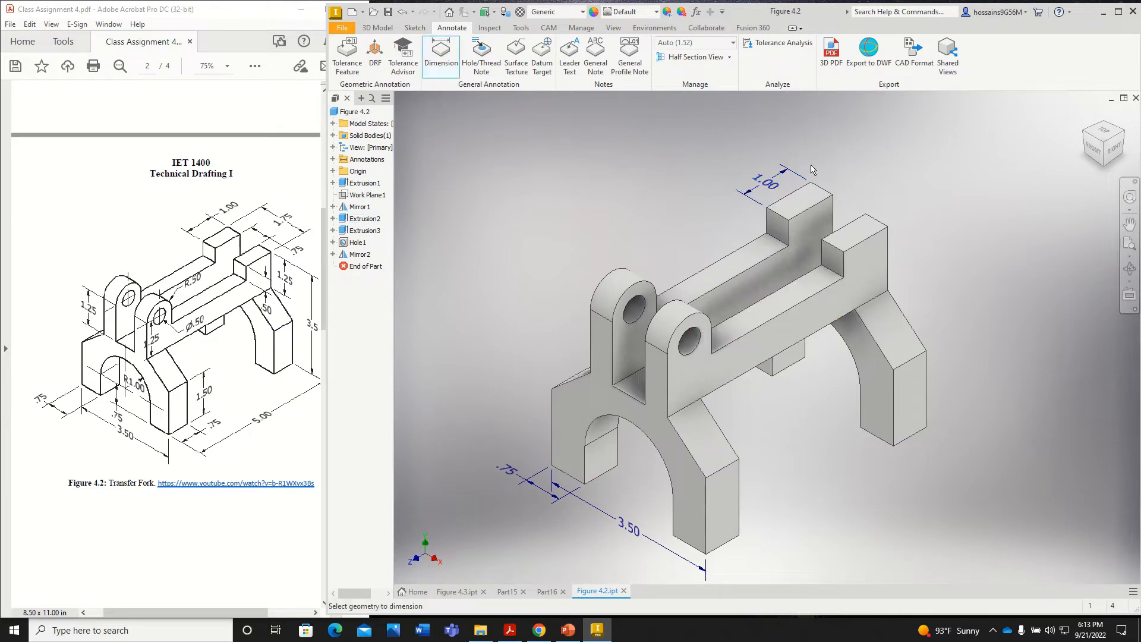
pyautogui.click(802, 190)
pyautogui.click(869, 238)
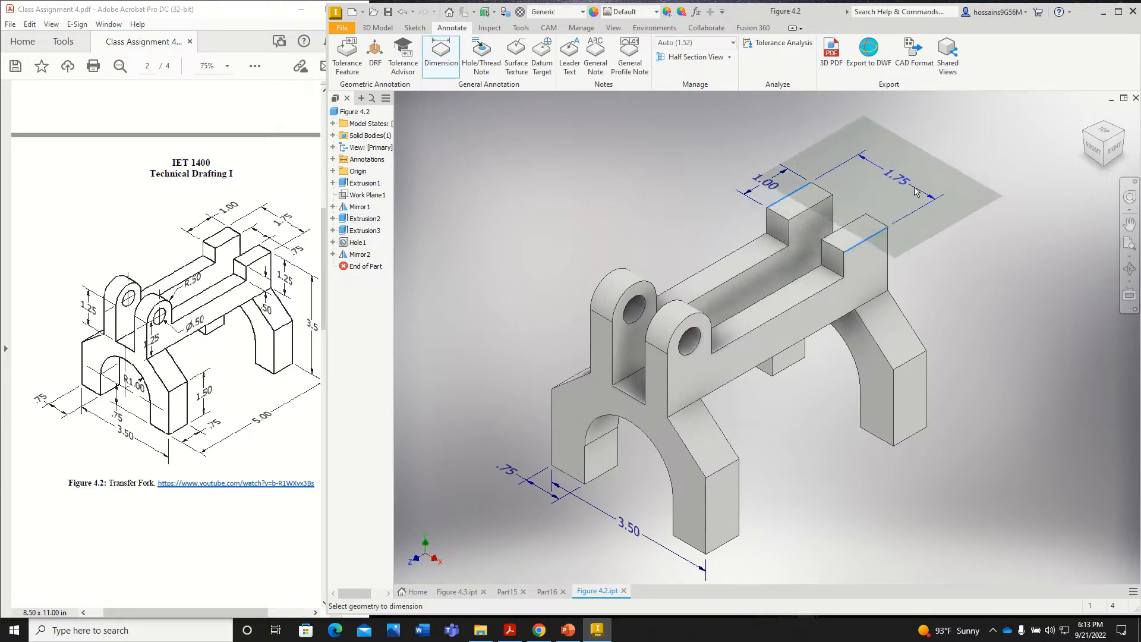
pyautogui.click(836, 160)
pyautogui.click(782, 161)
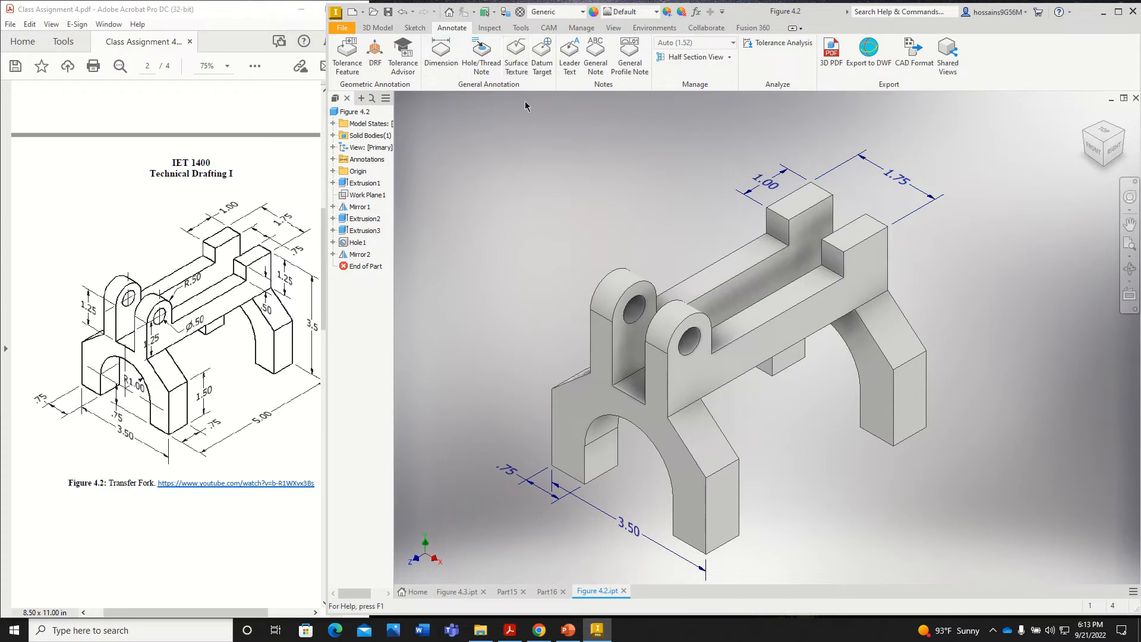
pyautogui.click(829, 202)
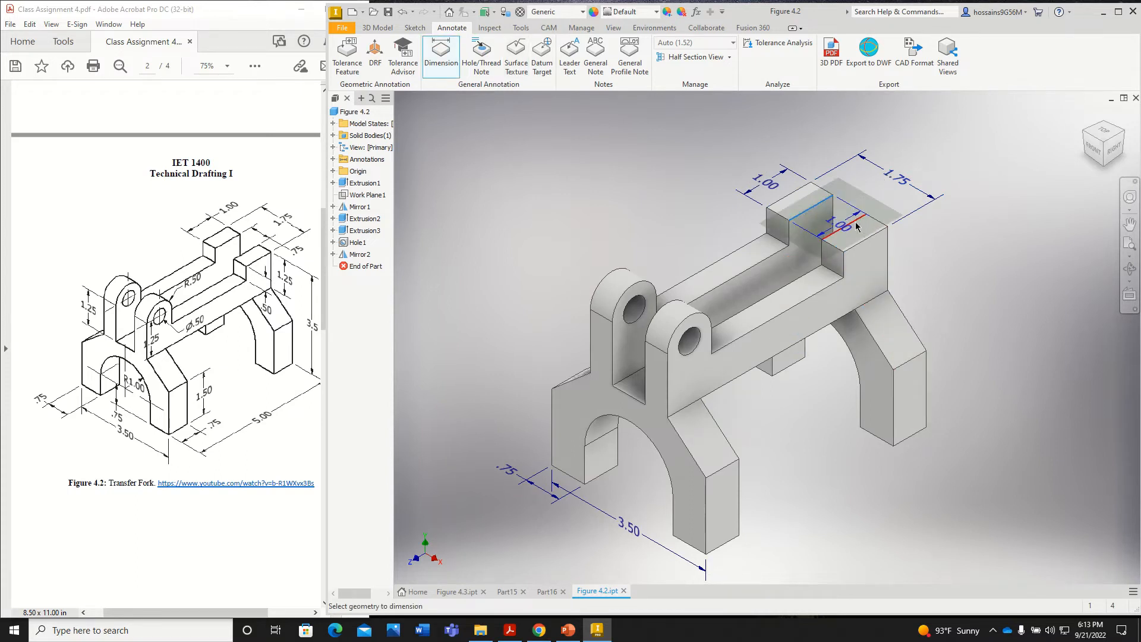
pyautogui.click(856, 223)
pyautogui.click(900, 201)
pyautogui.click(783, 162)
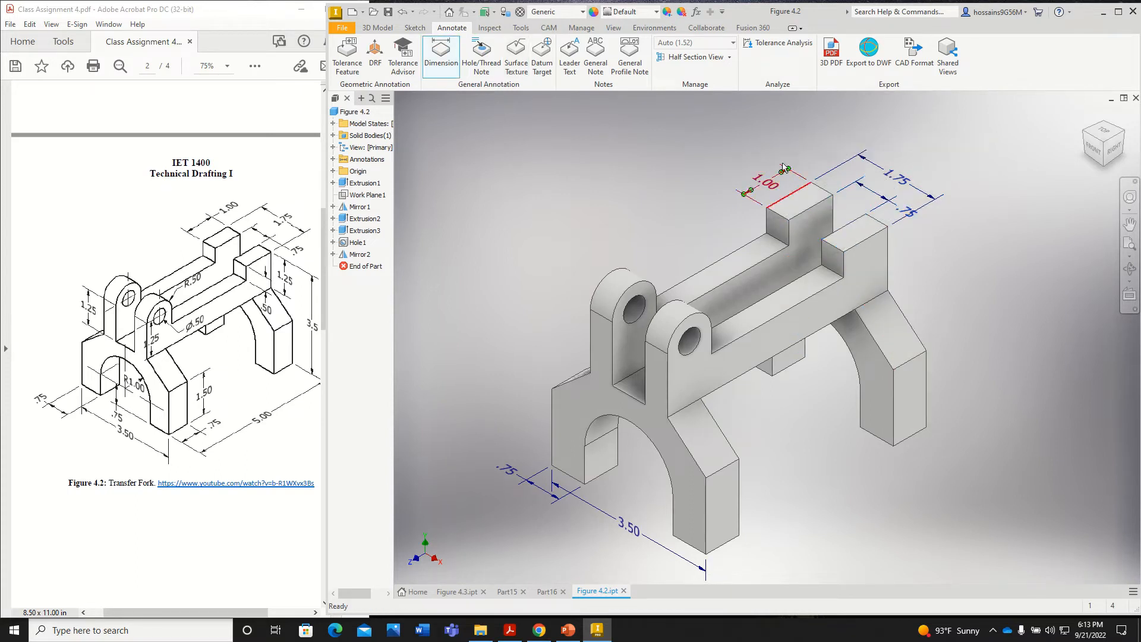
# Annotate the step height of the near rear block between the top and bottom edges of its front face
pyautogui.click(435, 51)
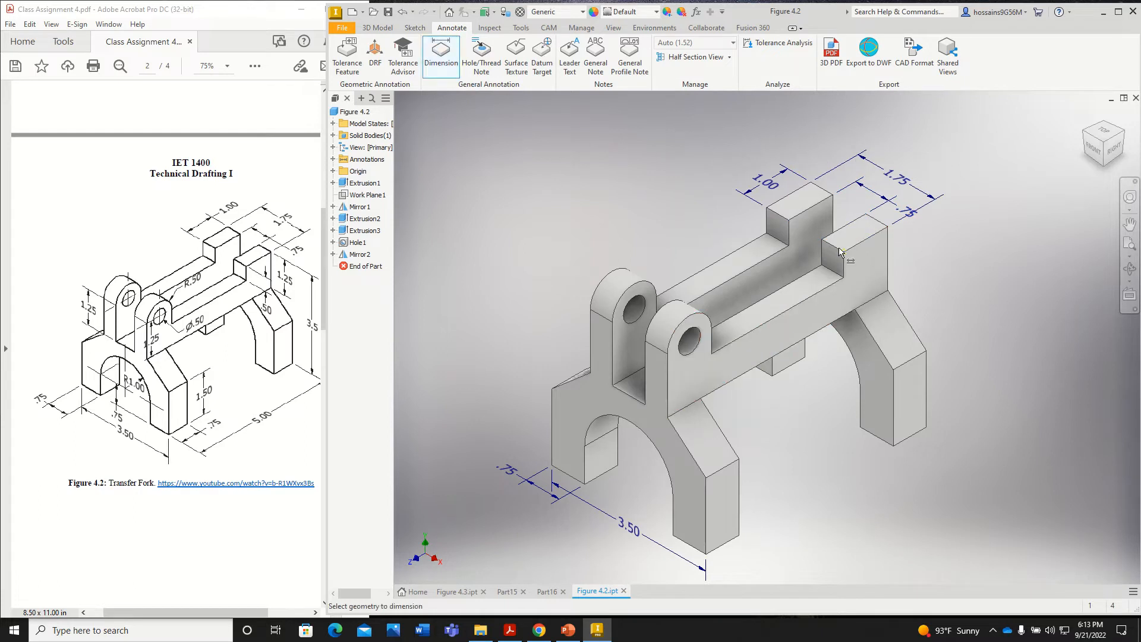
pyautogui.click(836, 250)
pyautogui.click(843, 274)
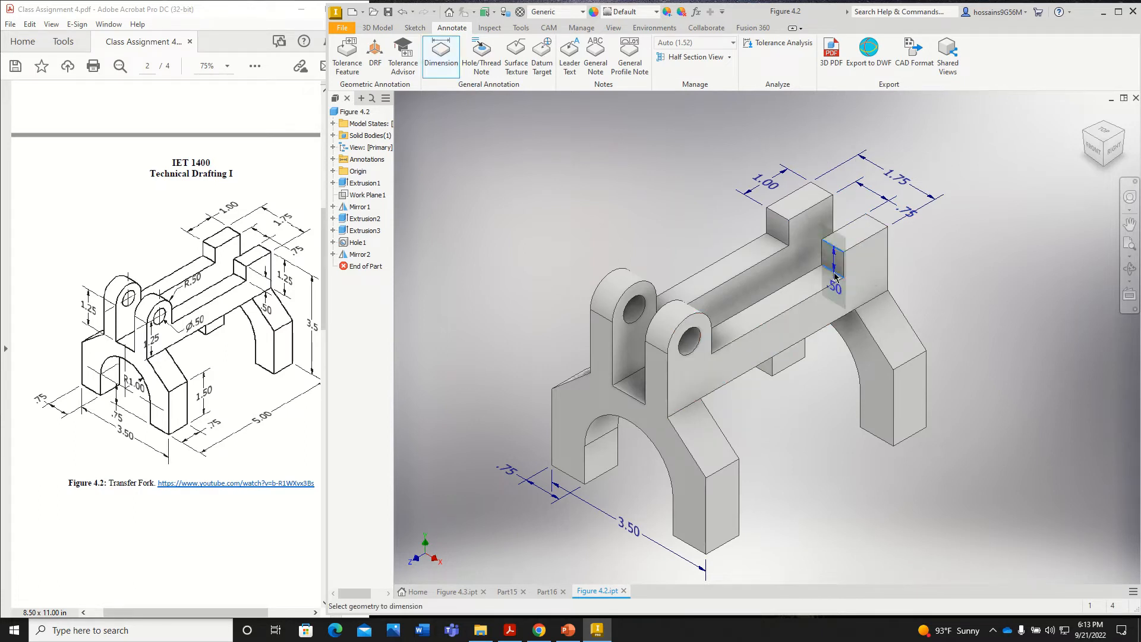
pyautogui.click(880, 270)
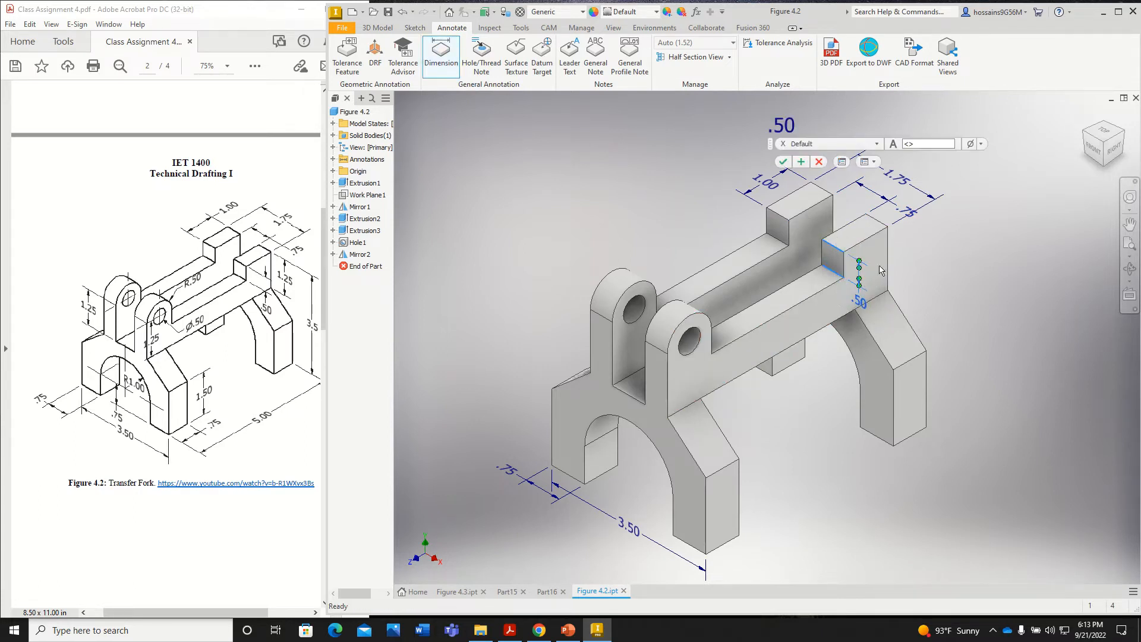
pyautogui.click(783, 162)
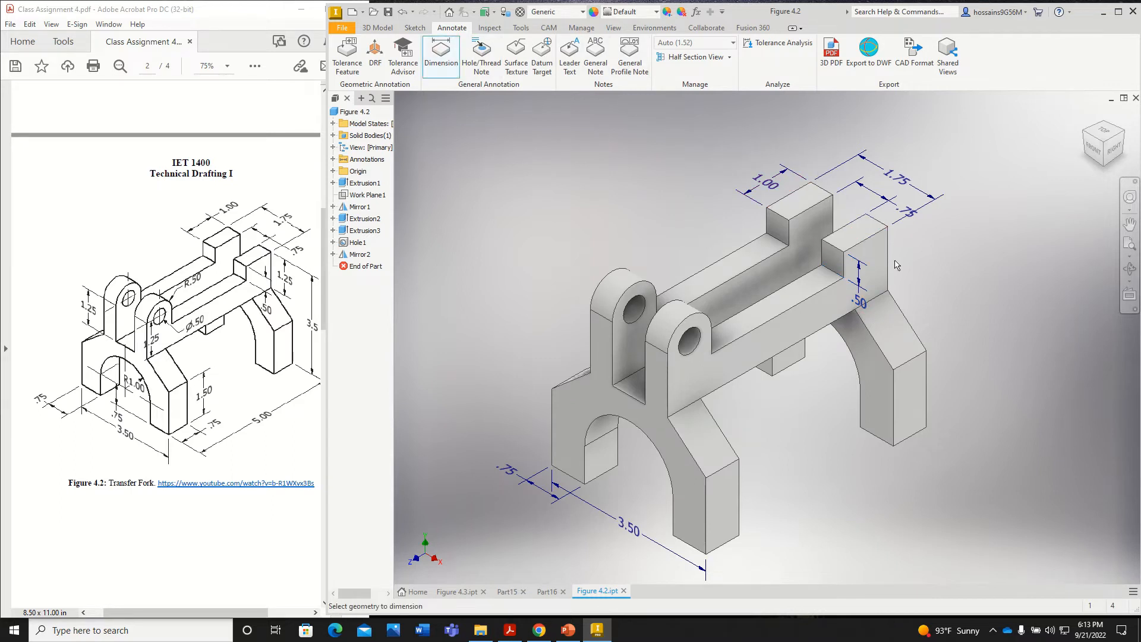
# Annotate the near rear block's height down to the sloped leg face, and the overall height from its top edge to the rear foot's bottom corner
pyautogui.click(876, 224)
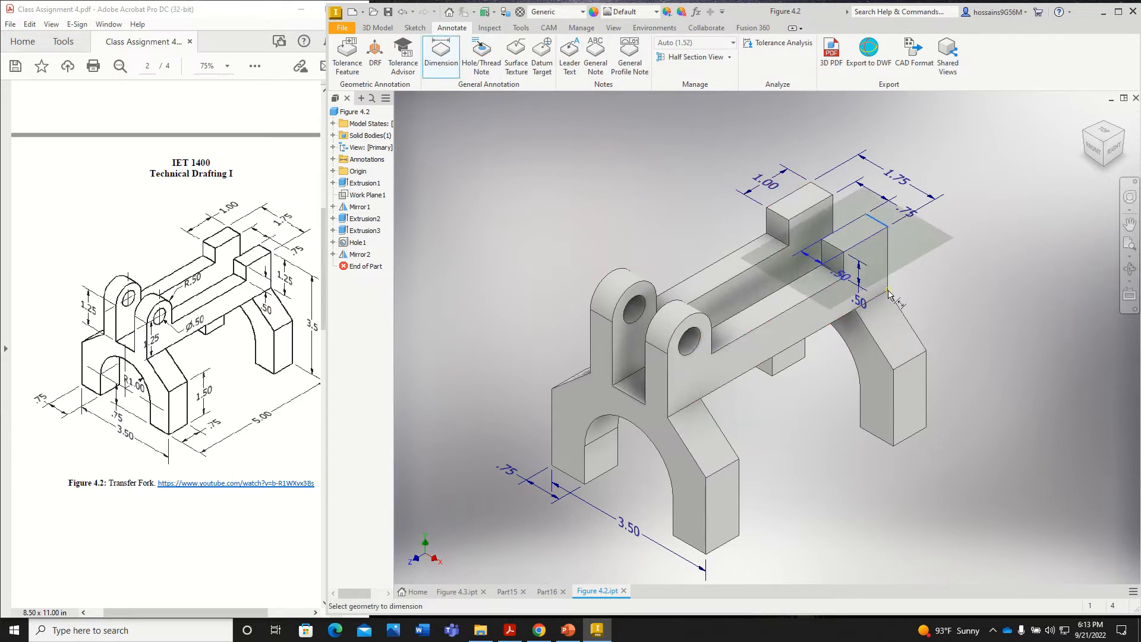
pyautogui.click(929, 297)
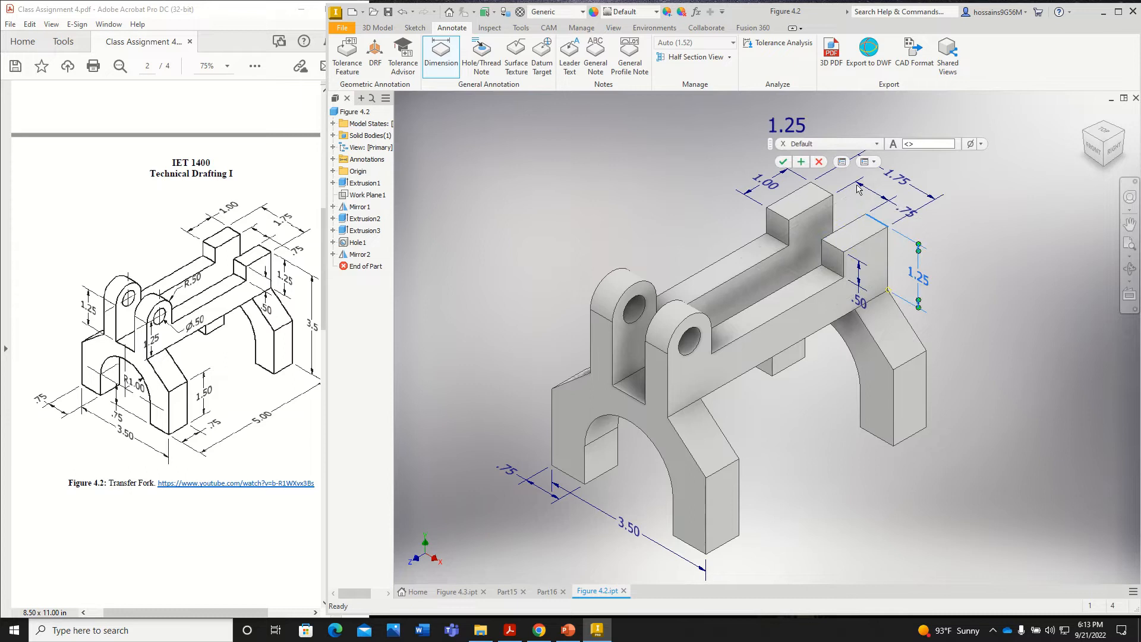
pyautogui.click(784, 162)
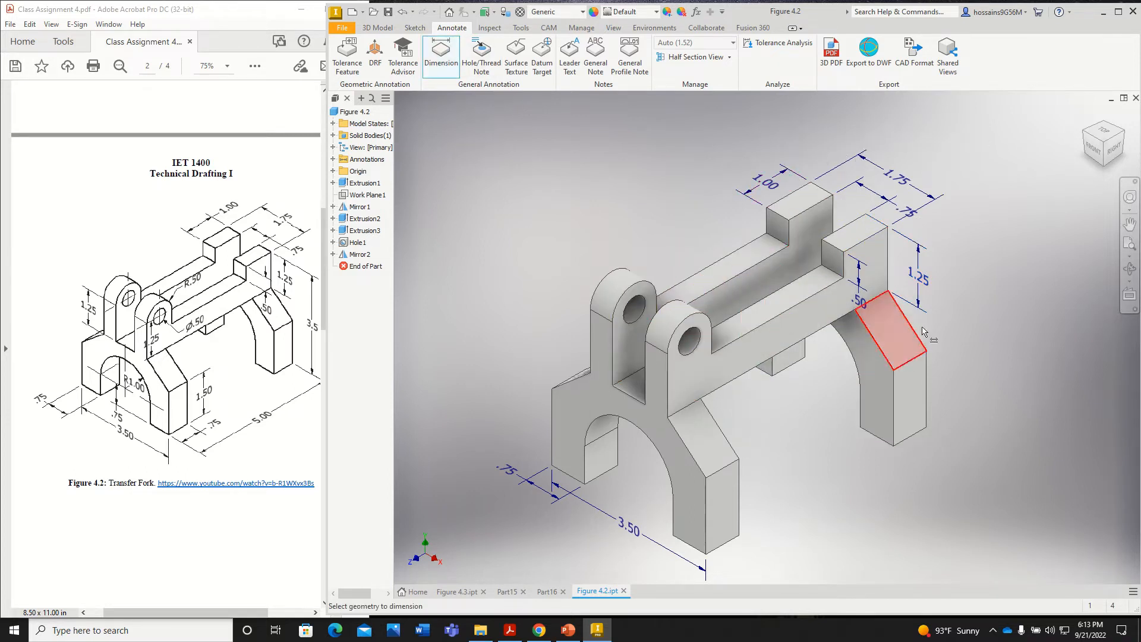
pyautogui.click(875, 226)
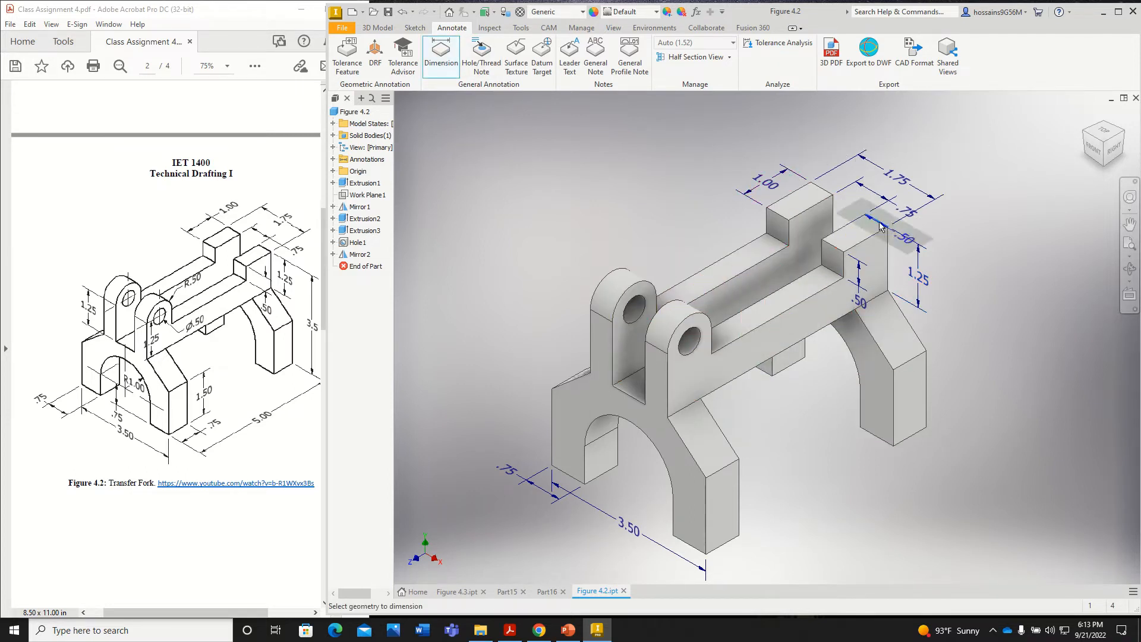
pyautogui.click(927, 426)
pyautogui.click(984, 392)
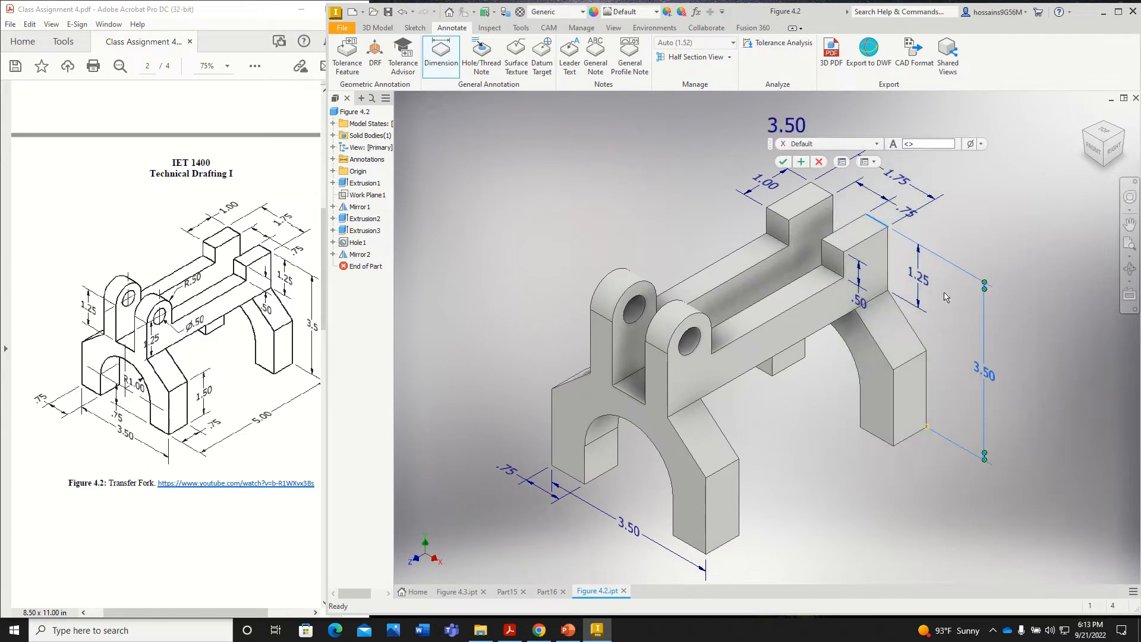
pyautogui.click(792, 160)
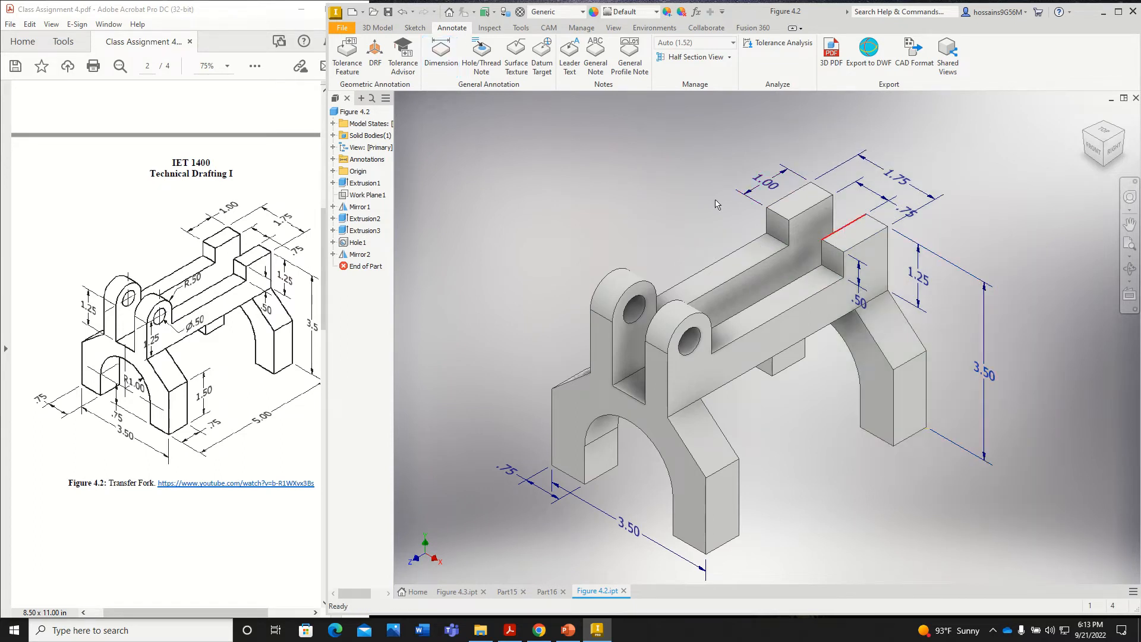
# Annotate the near lug with a diameter dimension on its hole and a radius dimension on its rounded edge
pyautogui.click(445, 57)
pyautogui.click(699, 336)
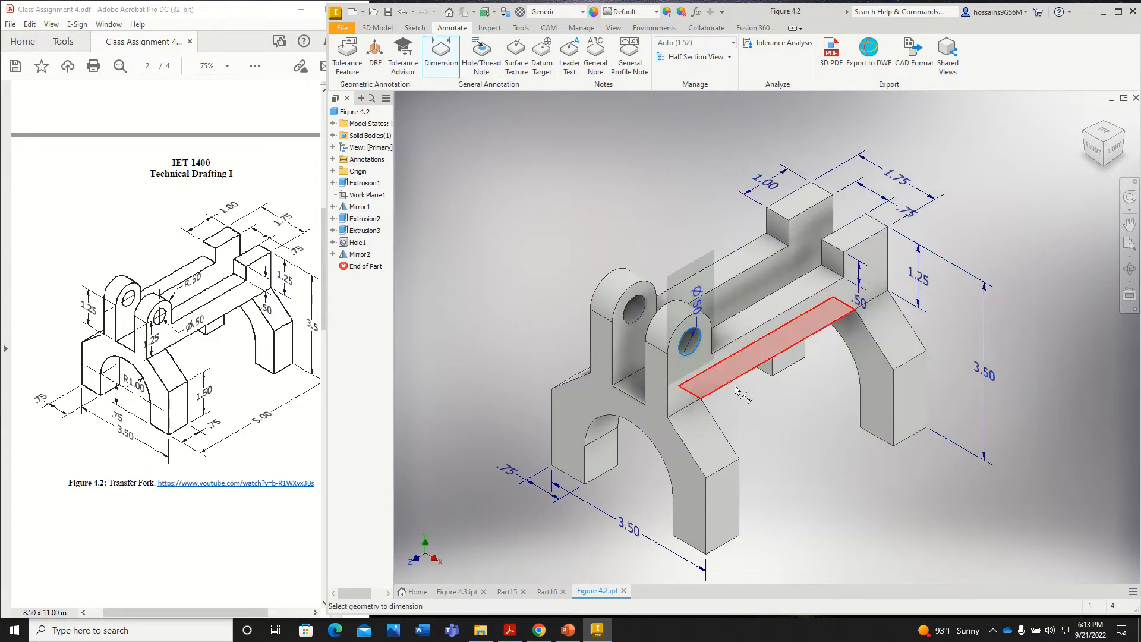
pyautogui.click(743, 395)
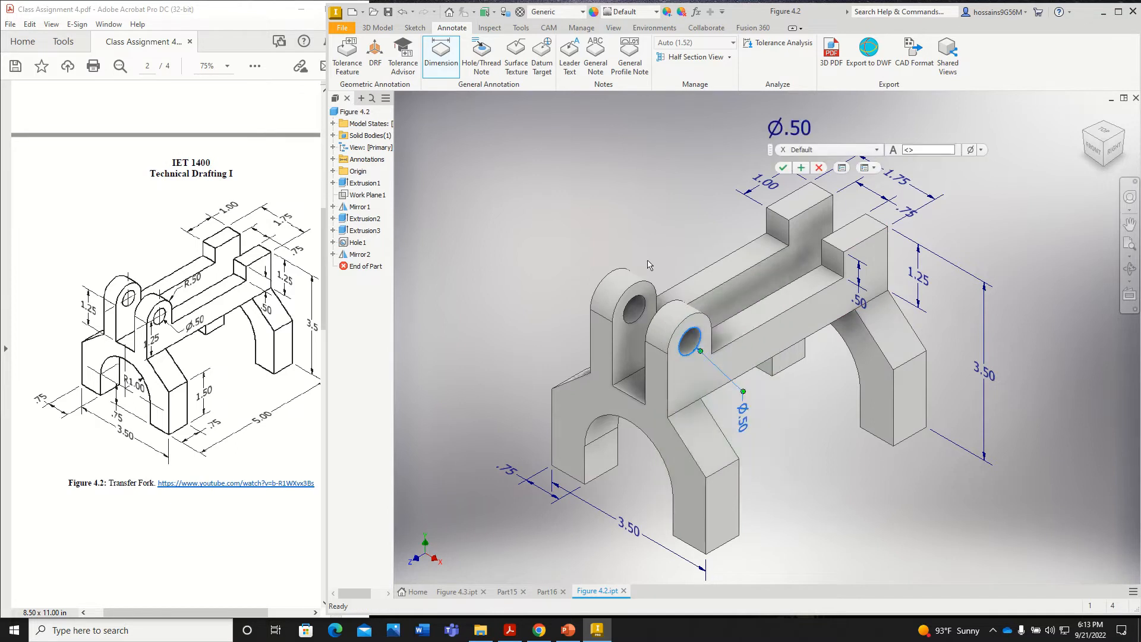
pyautogui.click(784, 167)
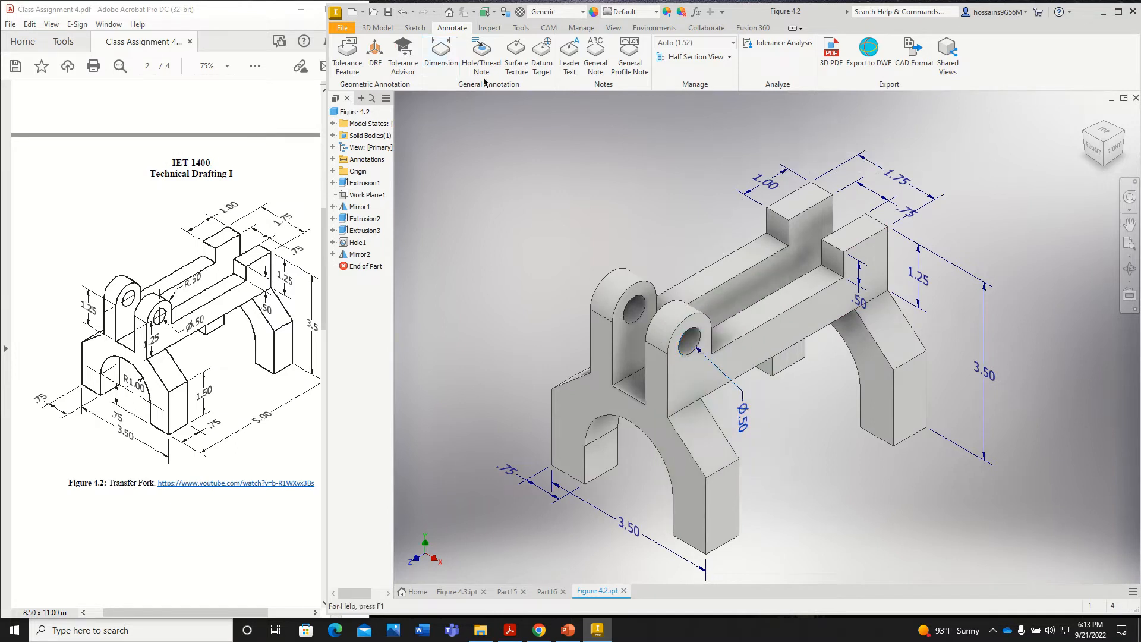
pyautogui.click(704, 312)
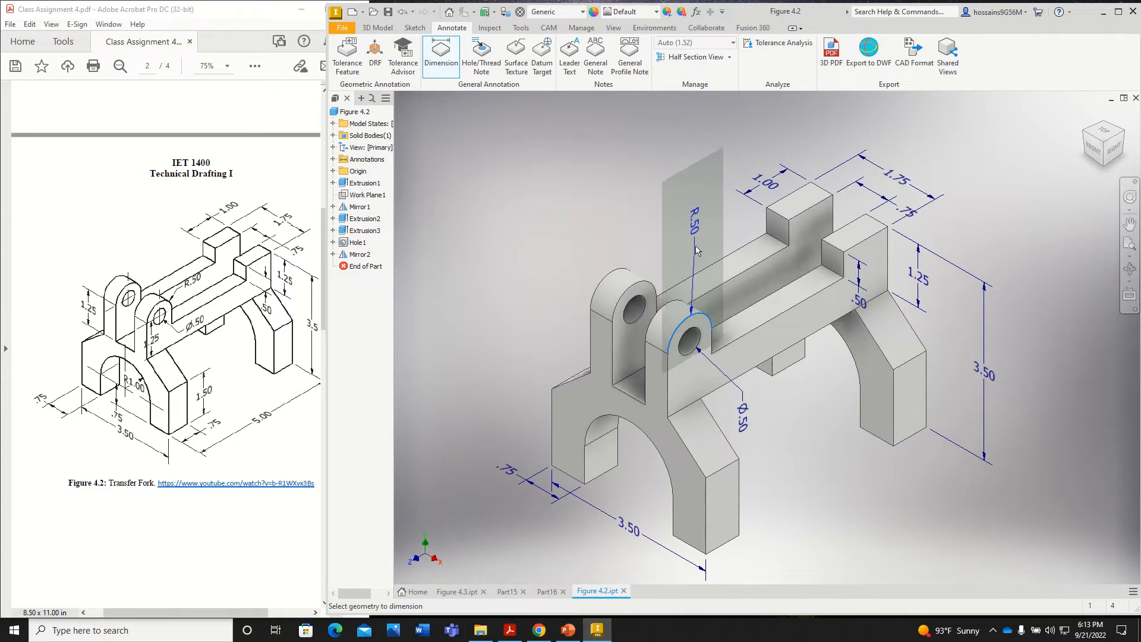
pyautogui.click(697, 248)
pyautogui.click(783, 163)
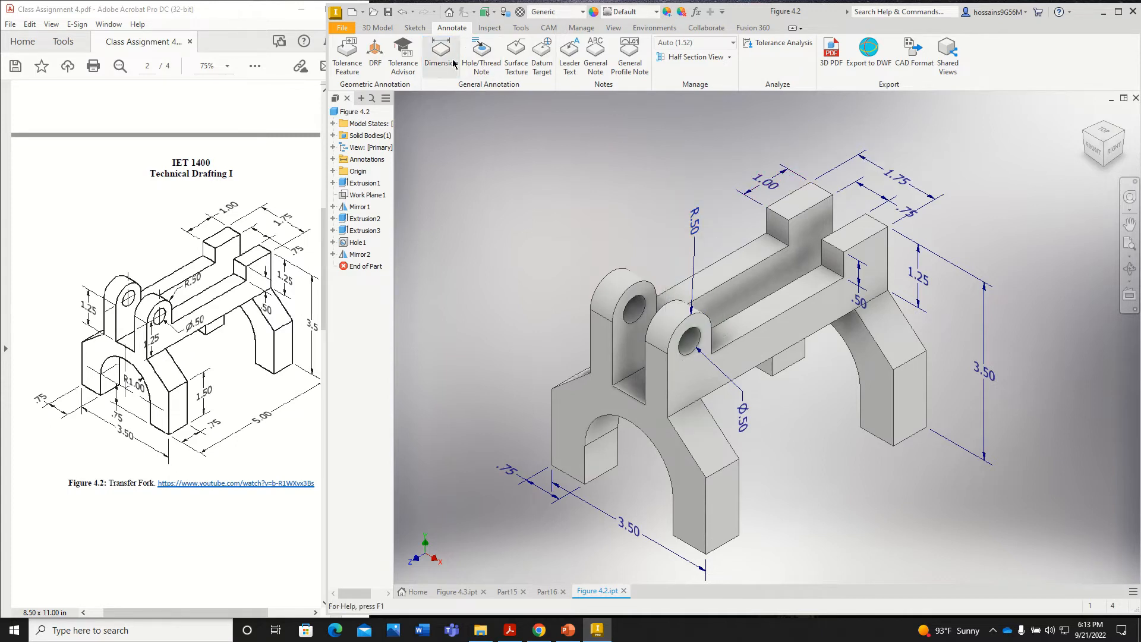
# Annotate the height of the far front lug's straight outer edge, aligning the dimension to the front face plane beside the lug
pyautogui.click(591, 338)
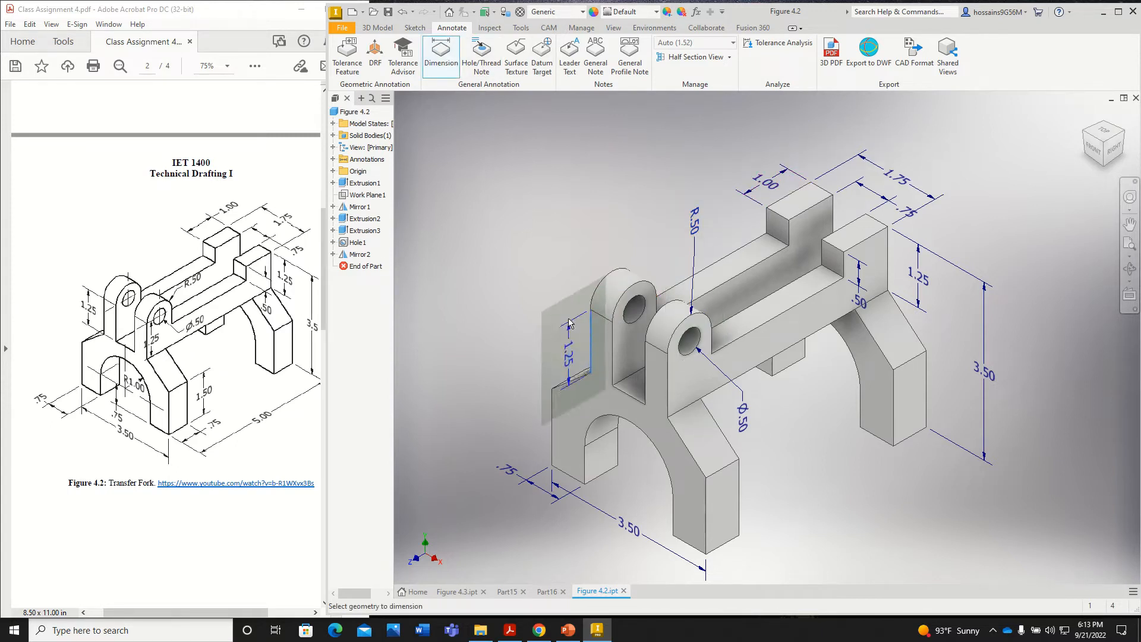
pyautogui.rightClick(567, 321)
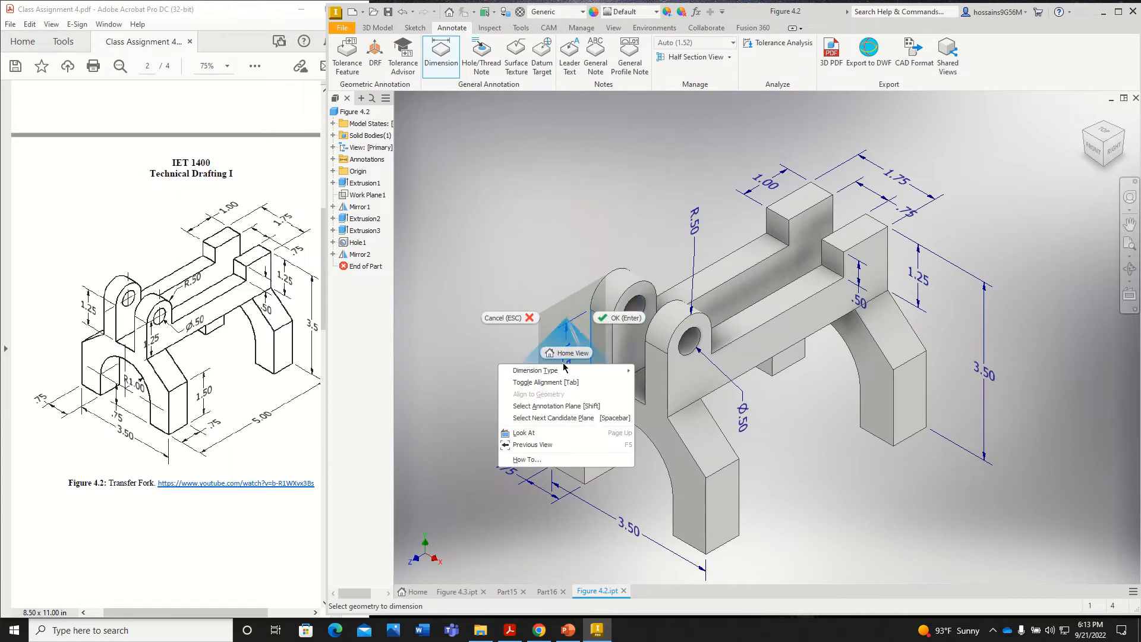
pyautogui.click(563, 404)
pyautogui.click(603, 369)
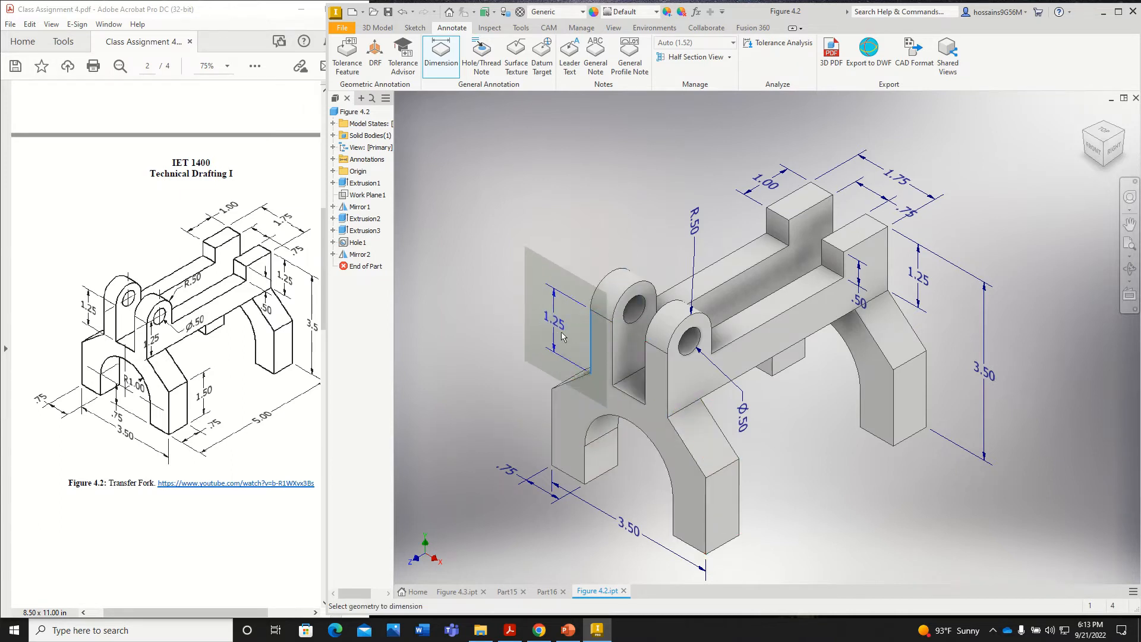
pyautogui.click(563, 313)
pyautogui.click(781, 162)
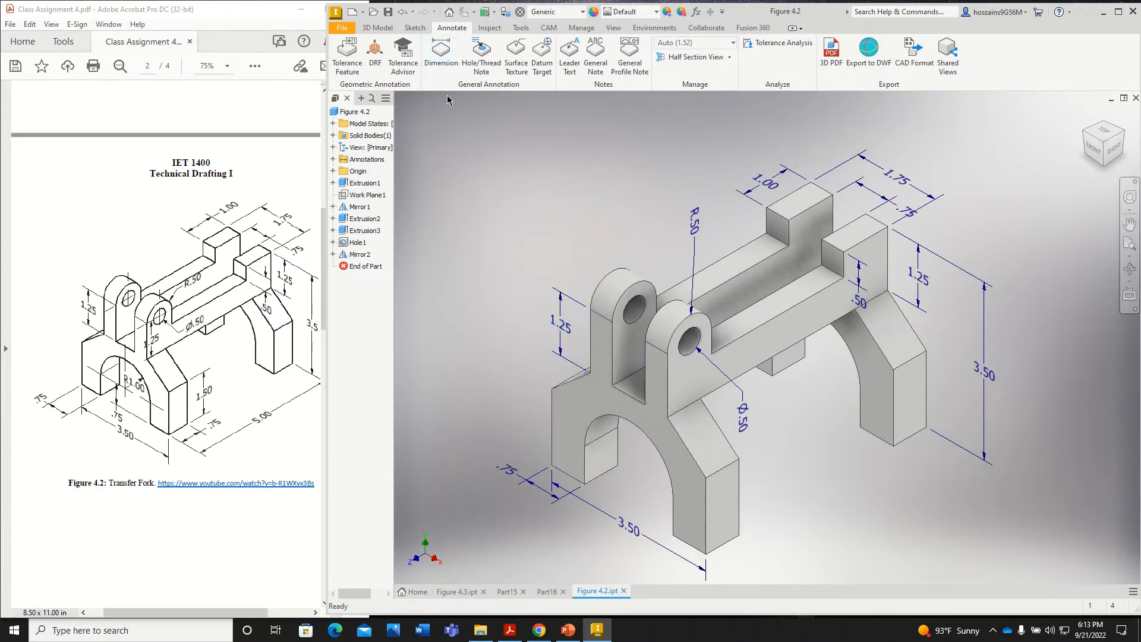
# Annotate the height of the near lug's straight vertical front edge and reposition the dimension in front of the lug
pyautogui.click(668, 389)
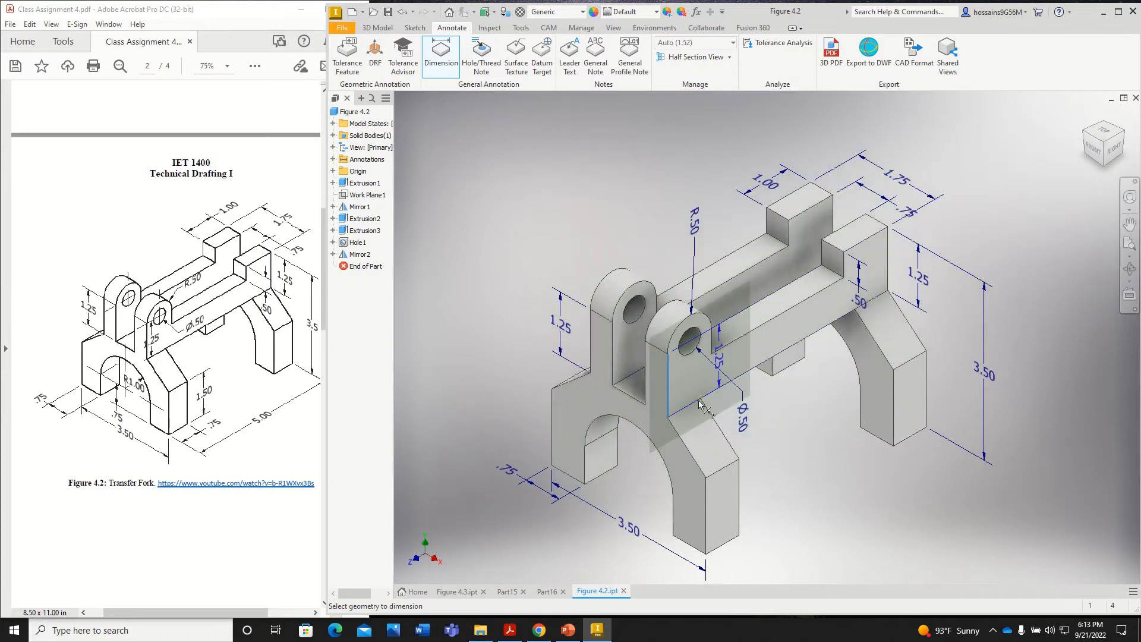
pyautogui.click(761, 381)
pyautogui.click(782, 161)
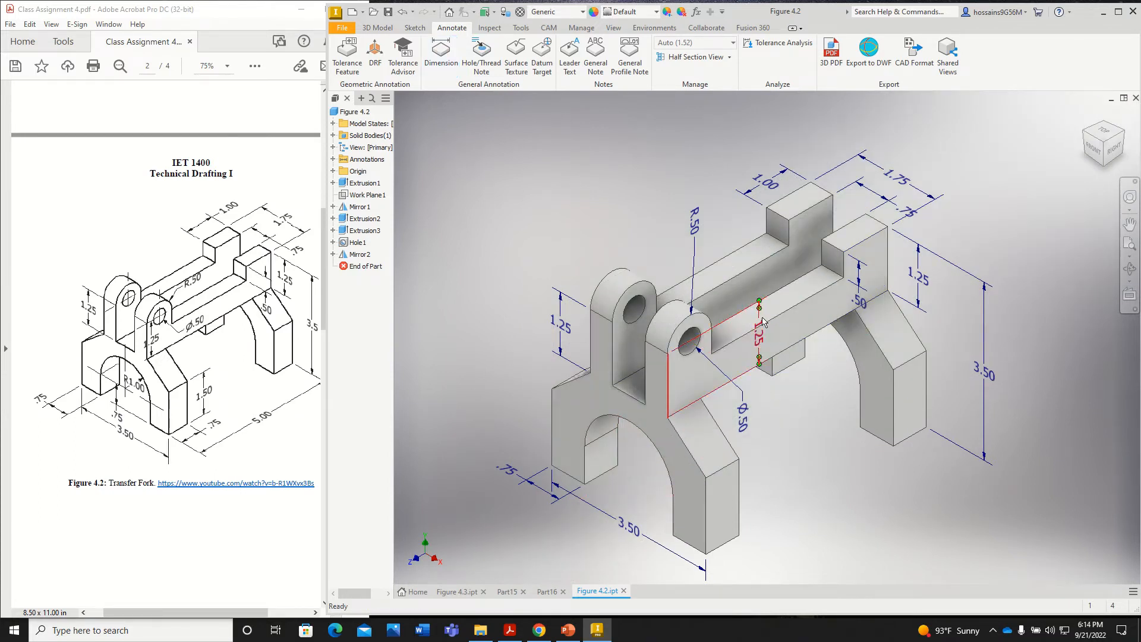
pyautogui.moveTo(762, 348); pyautogui.dragTo(656, 386)
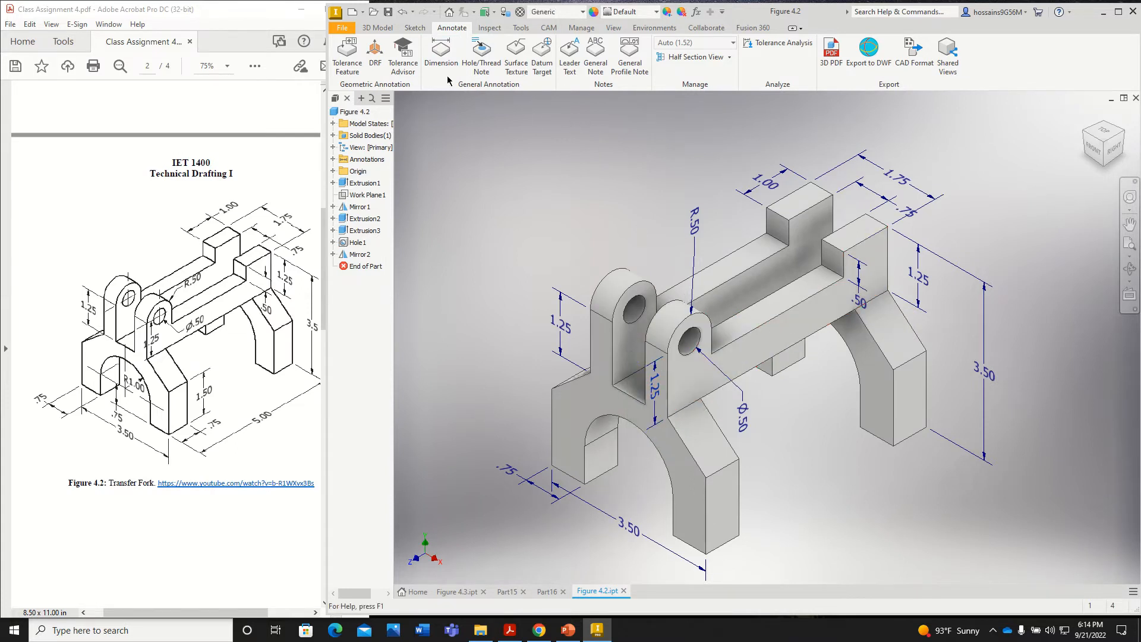
# Annotate the front arch with a radius dimension inside the opening, with its precision set to 0 decimal places
pyautogui.click(440, 57)
pyautogui.click(634, 424)
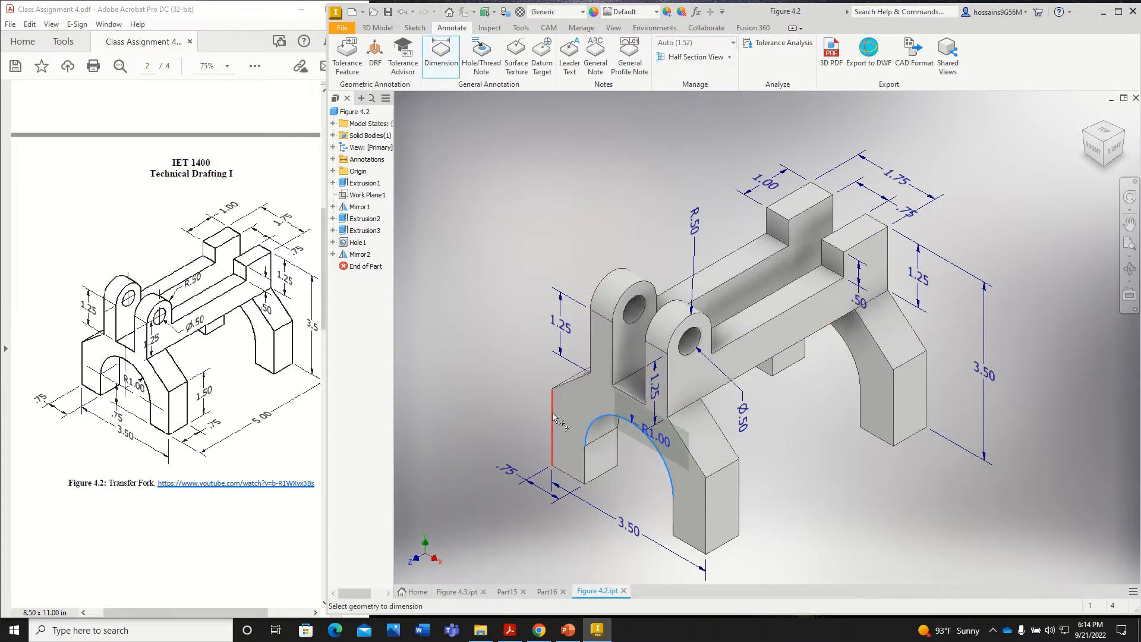
pyautogui.click(642, 461)
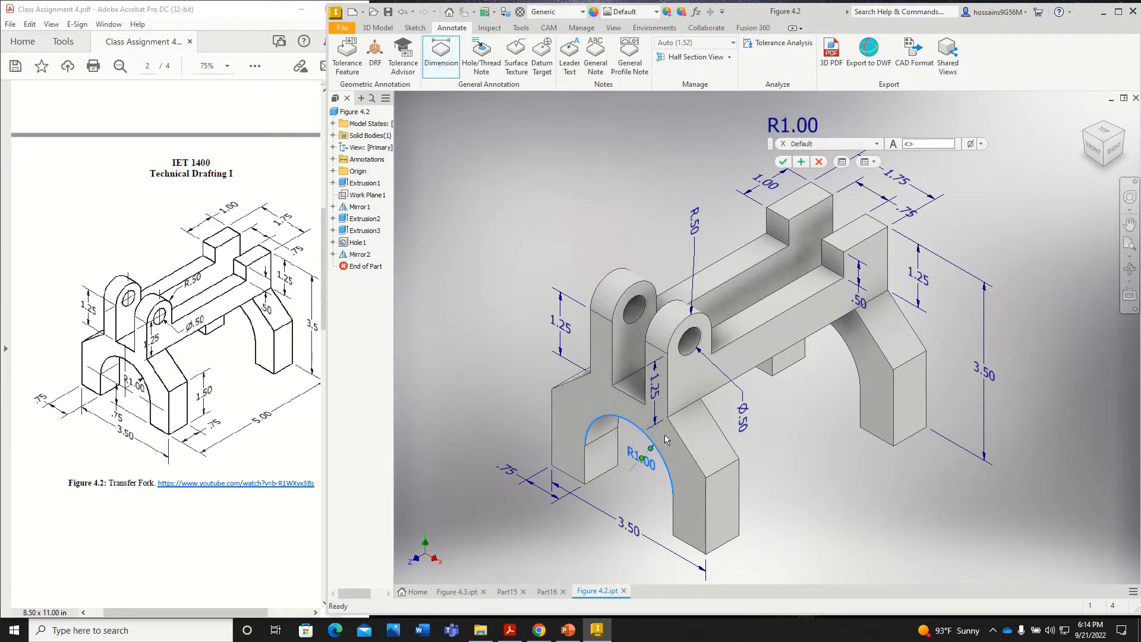
pyautogui.click(806, 125)
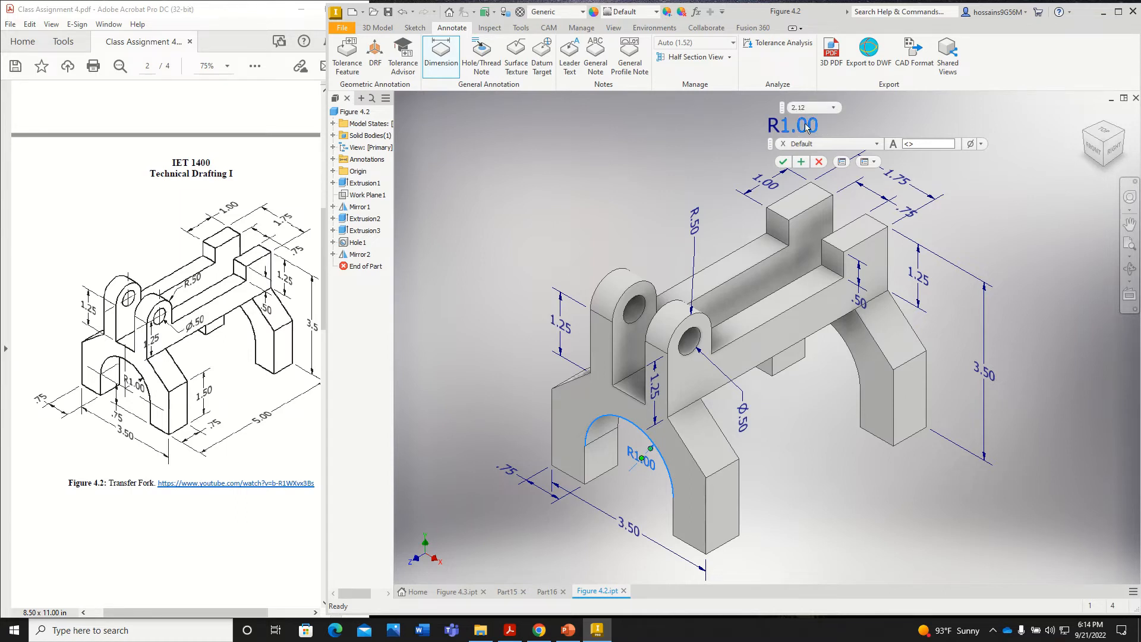
pyautogui.click(835, 108)
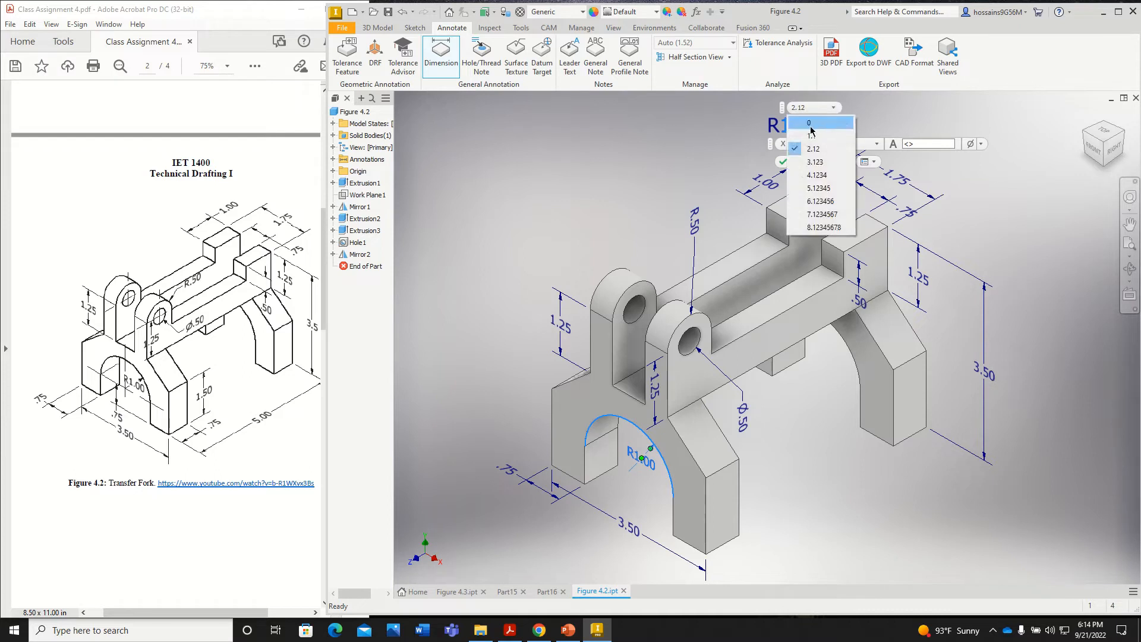
pyautogui.click(811, 124)
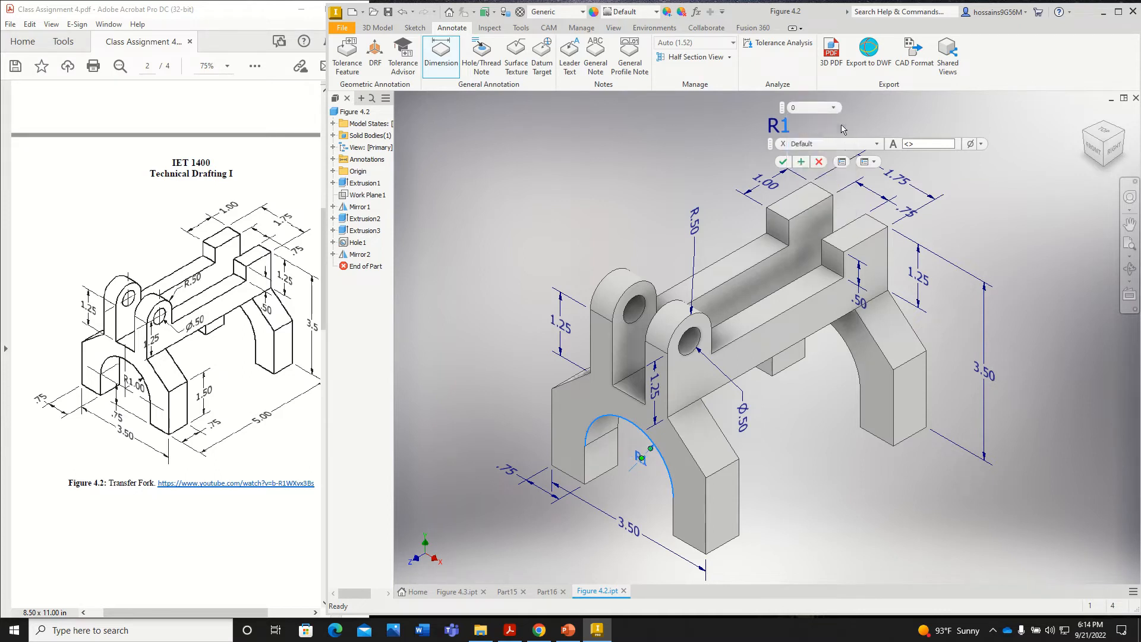
pyautogui.click(782, 161)
pyautogui.press('Escape')
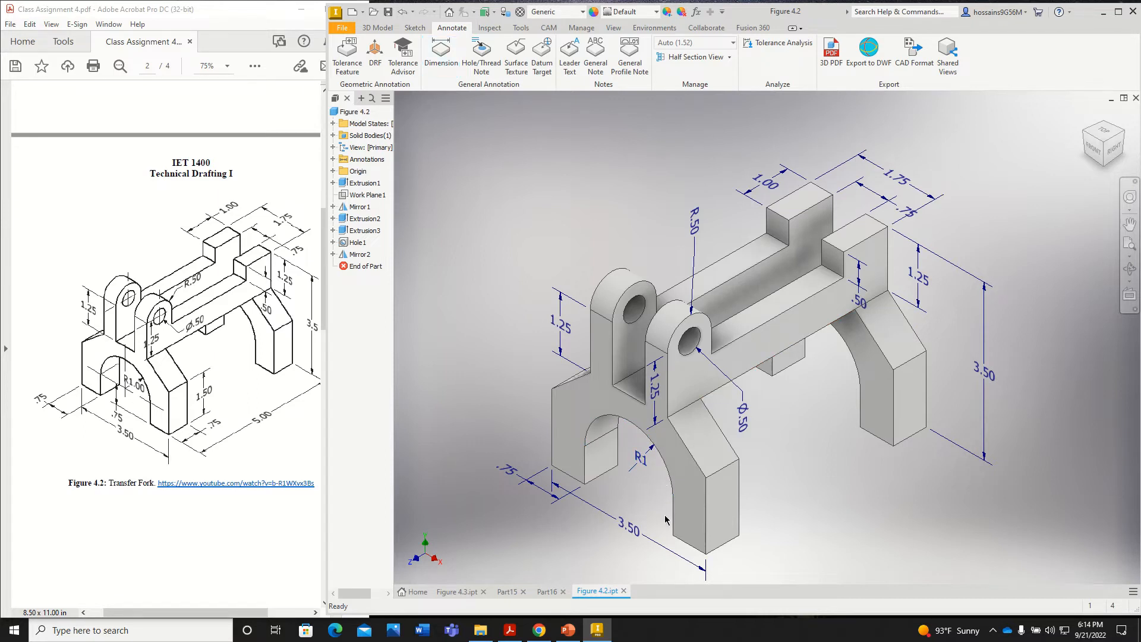
# Annotate the height from the front arch's centre down to the foot's bottom edge, inside the arch opening
pyautogui.click(441, 54)
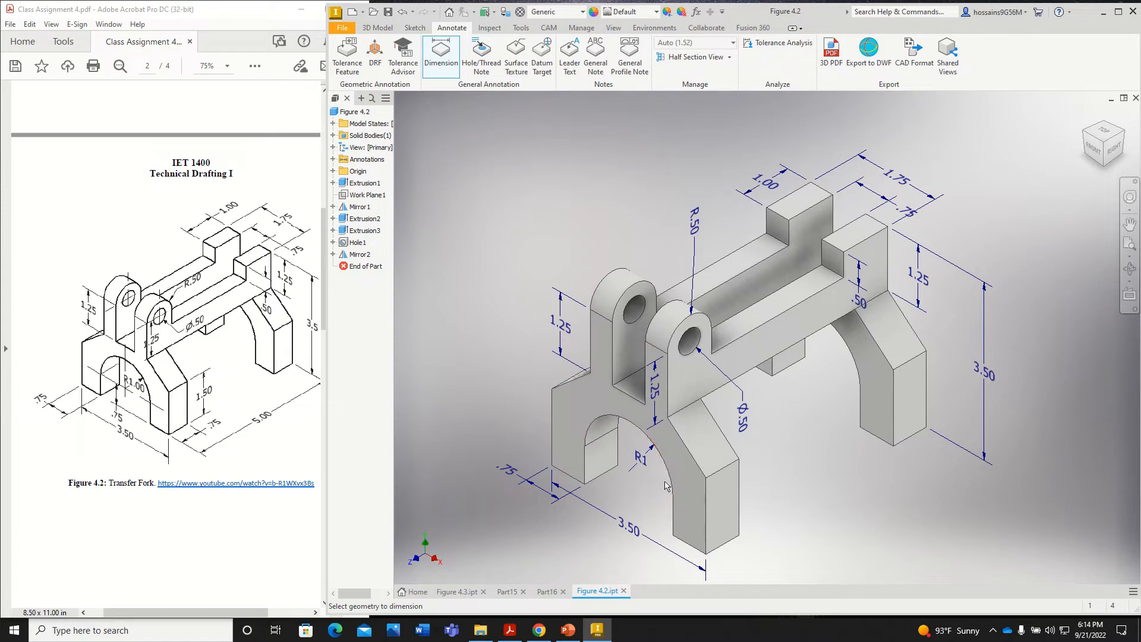
pyautogui.click(667, 481)
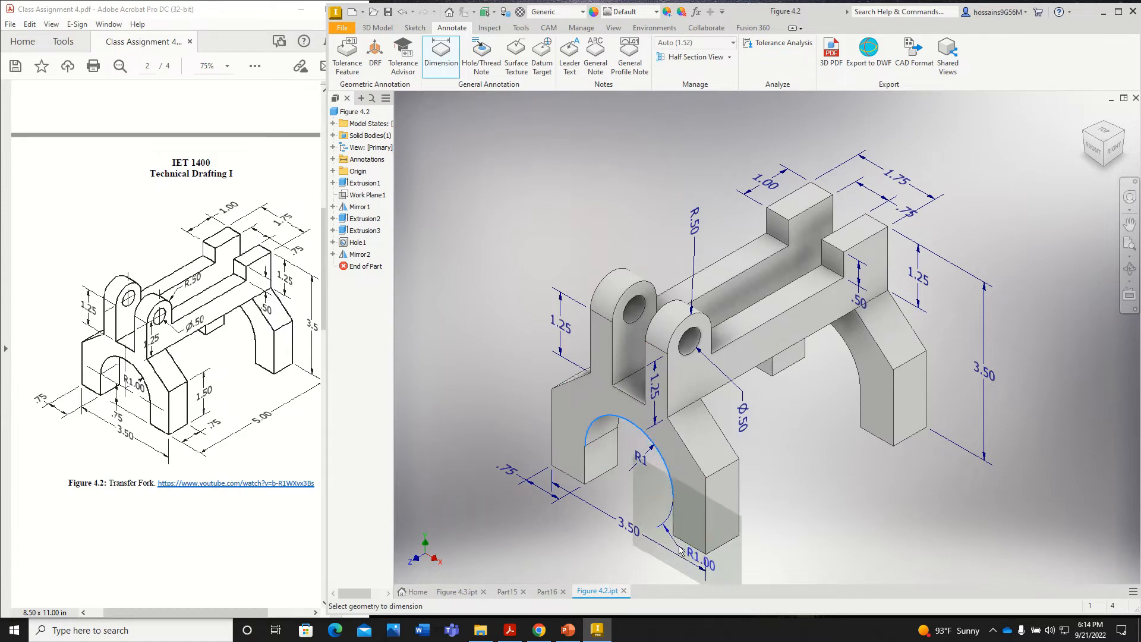
pyautogui.click(688, 546)
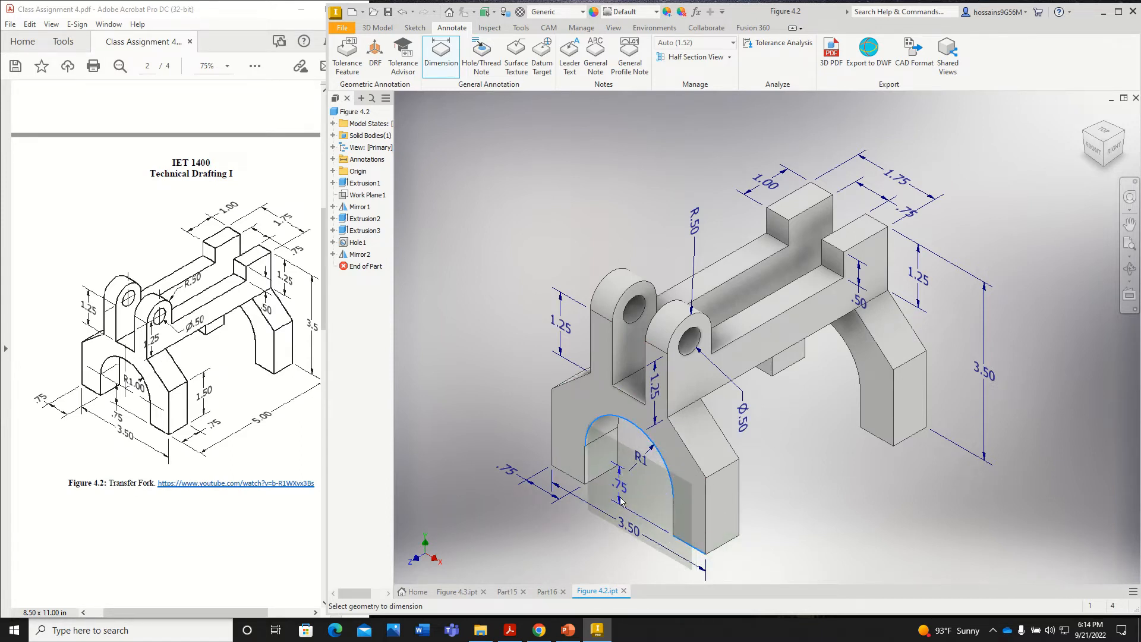
pyautogui.click(620, 484)
pyautogui.click(784, 162)
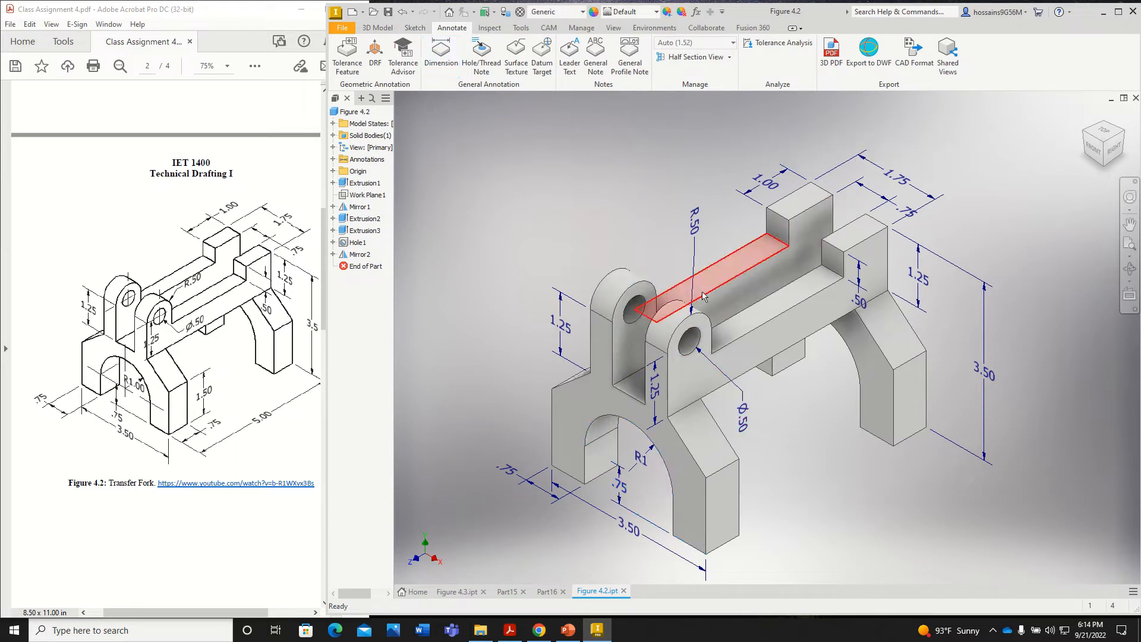
# Annotate the near front leg's vertical outer edge height and the depth of its foot along the bottom side edge
pyautogui.press('d')
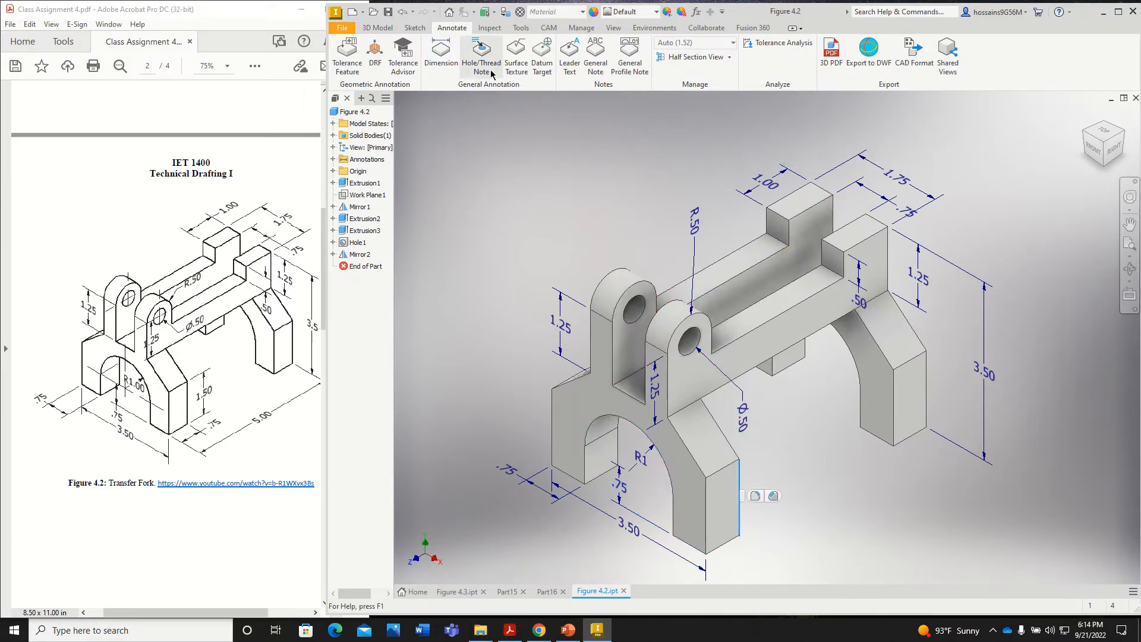
pyautogui.click(741, 494)
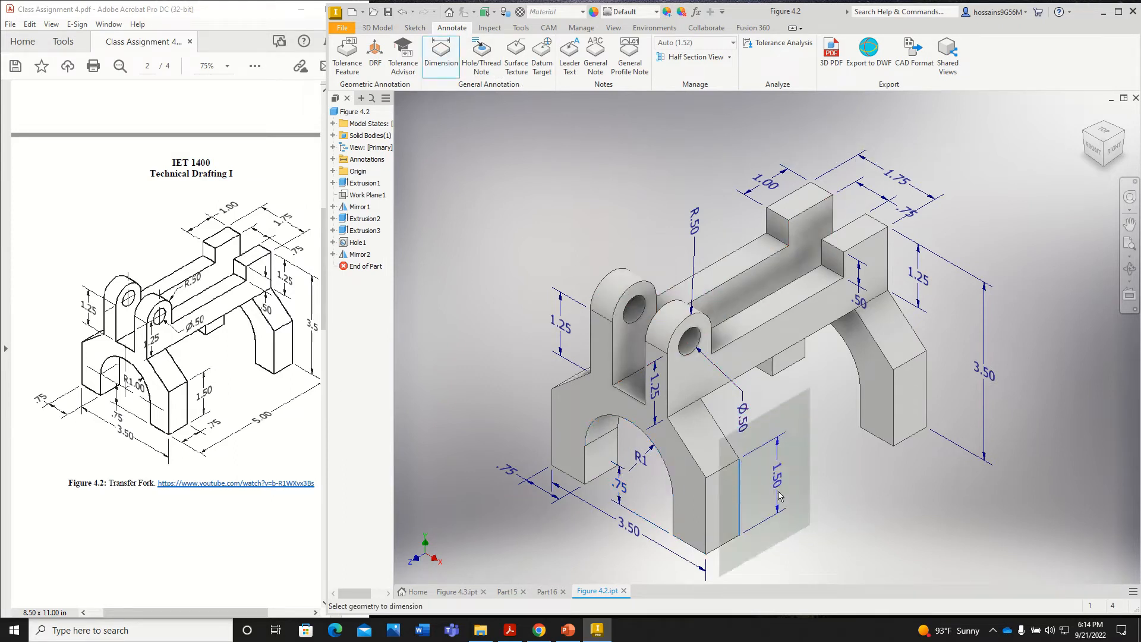
pyautogui.click(772, 501)
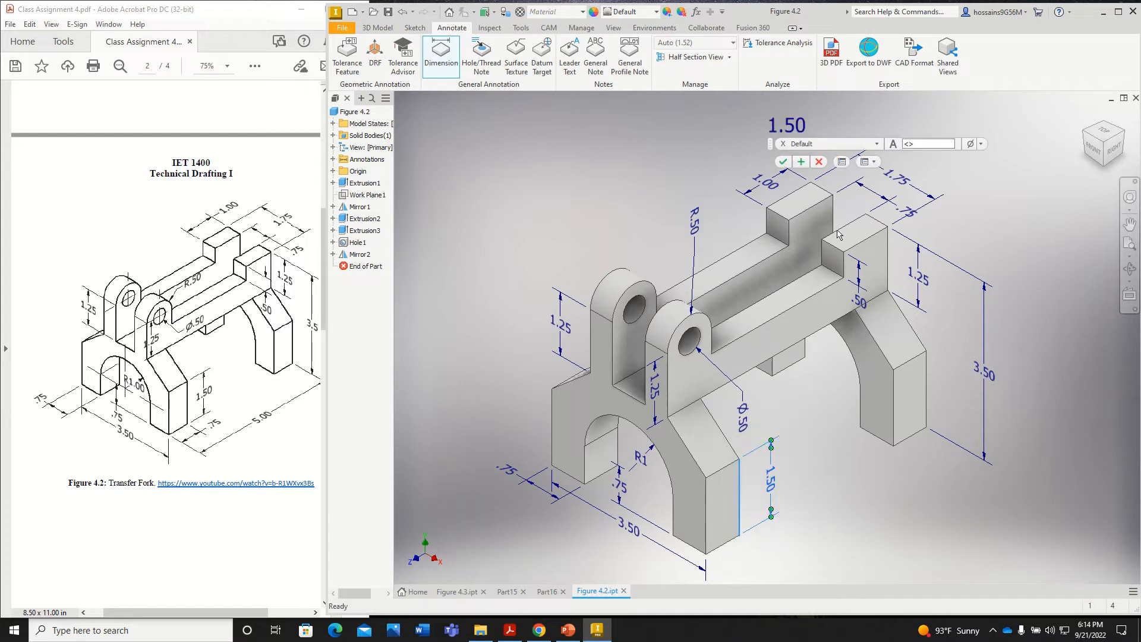
pyautogui.click(783, 161)
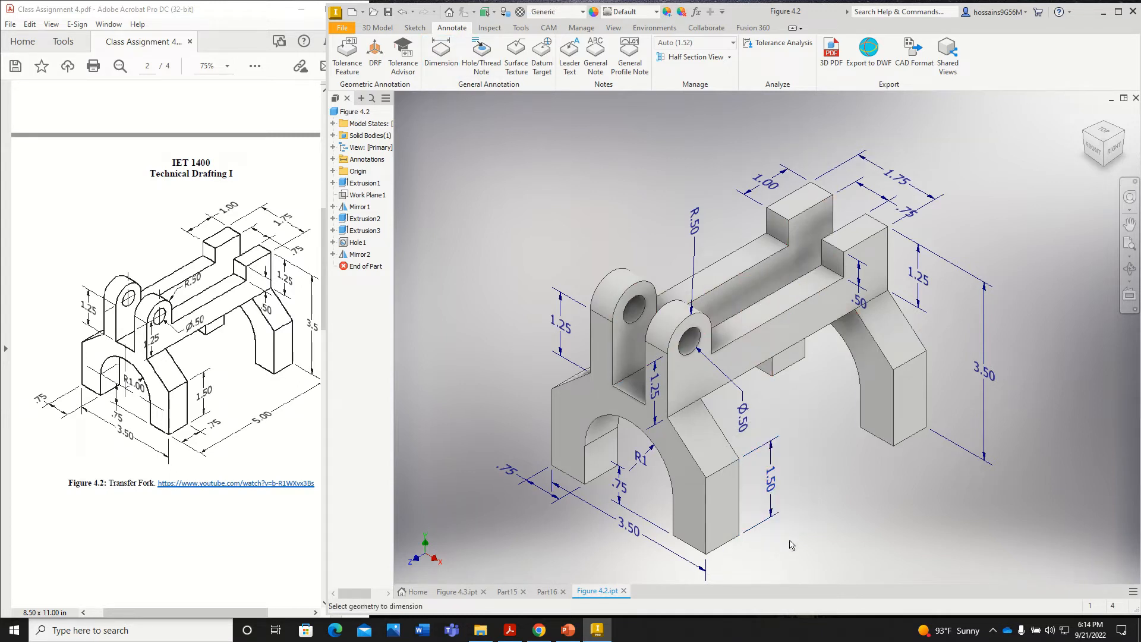
pyautogui.click(728, 547)
pyautogui.click(747, 558)
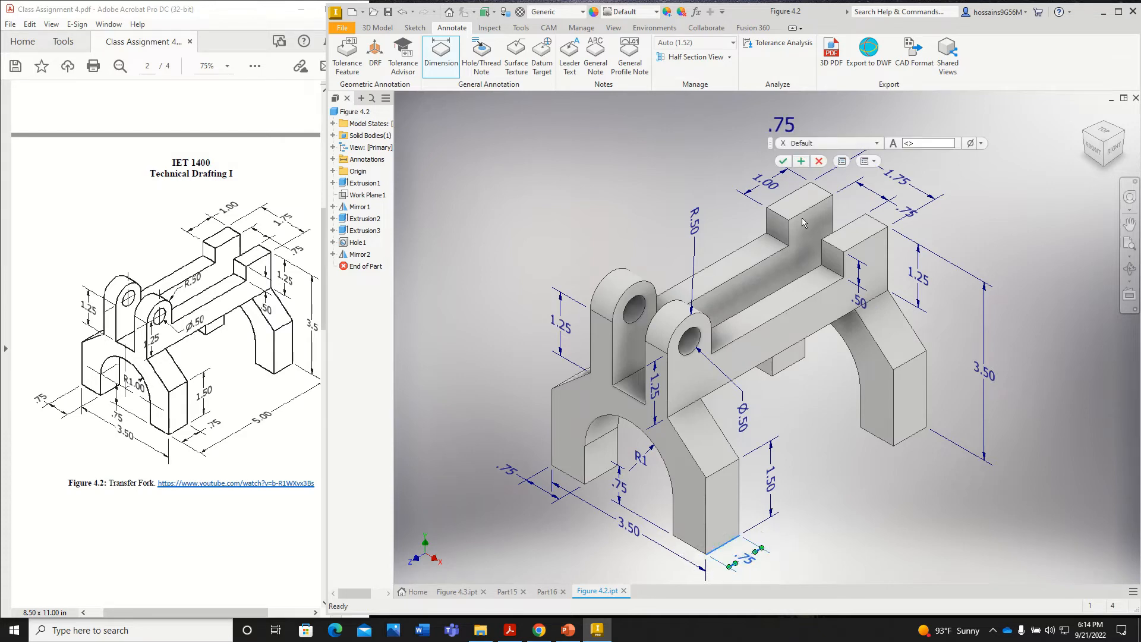
pyautogui.click(783, 161)
# Annotate the overall length from the front foot's bottom edge to the rear foot's back corner, on the base plane
pyautogui.scroll(-3, 853, 324)
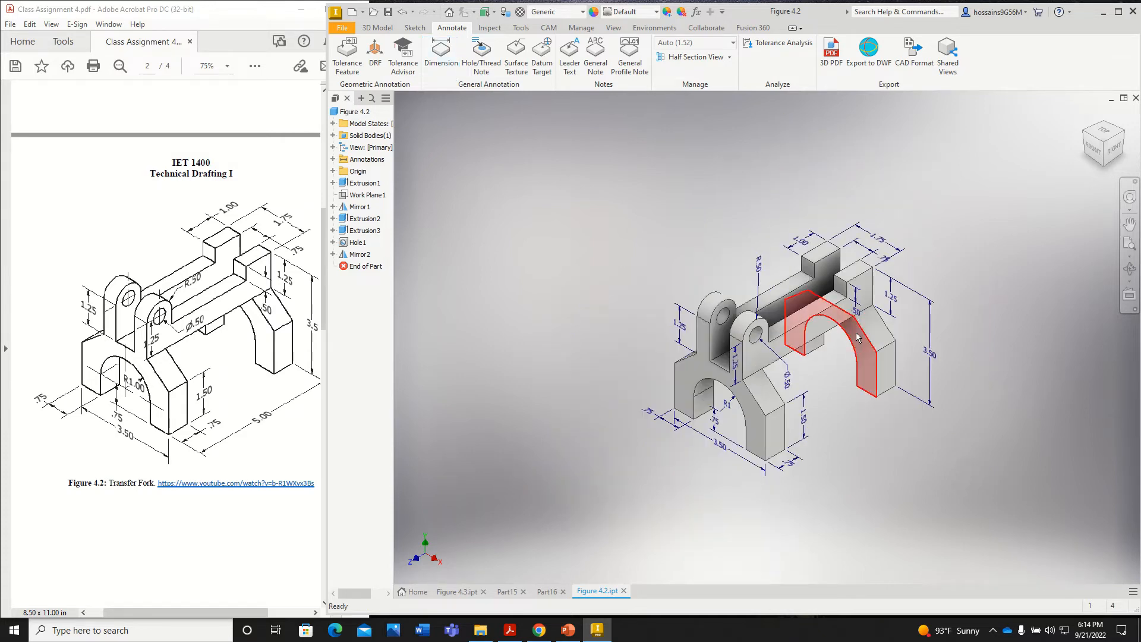
pyautogui.scroll(5, 932, 410)
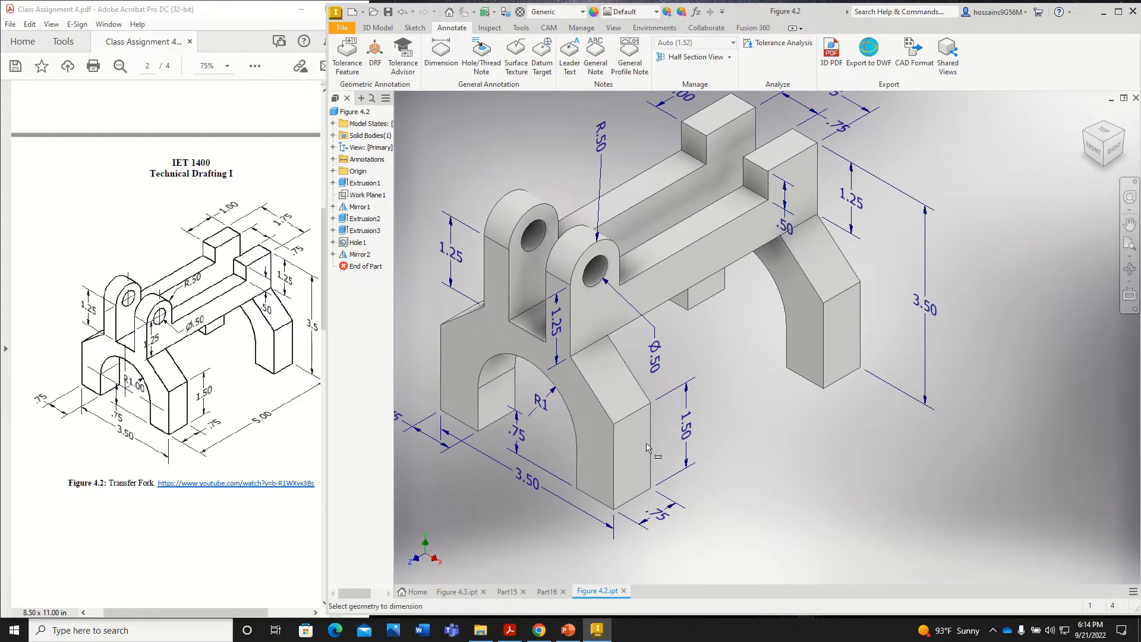
pyautogui.click(859, 368)
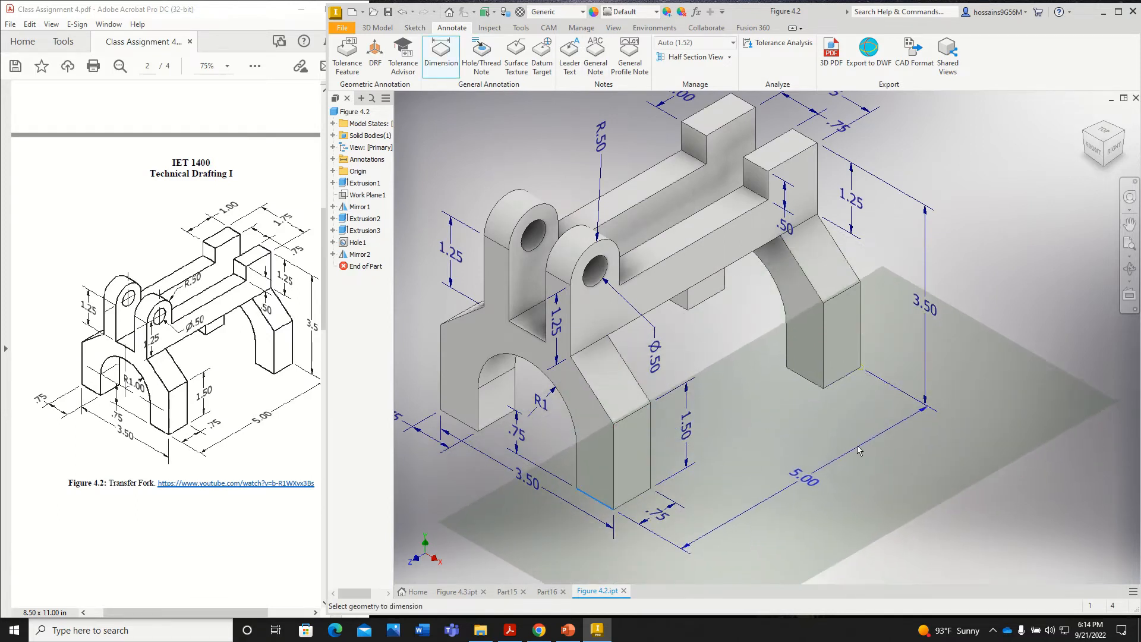
pyautogui.click(857, 447)
pyautogui.click(783, 161)
pyautogui.press('Escape')
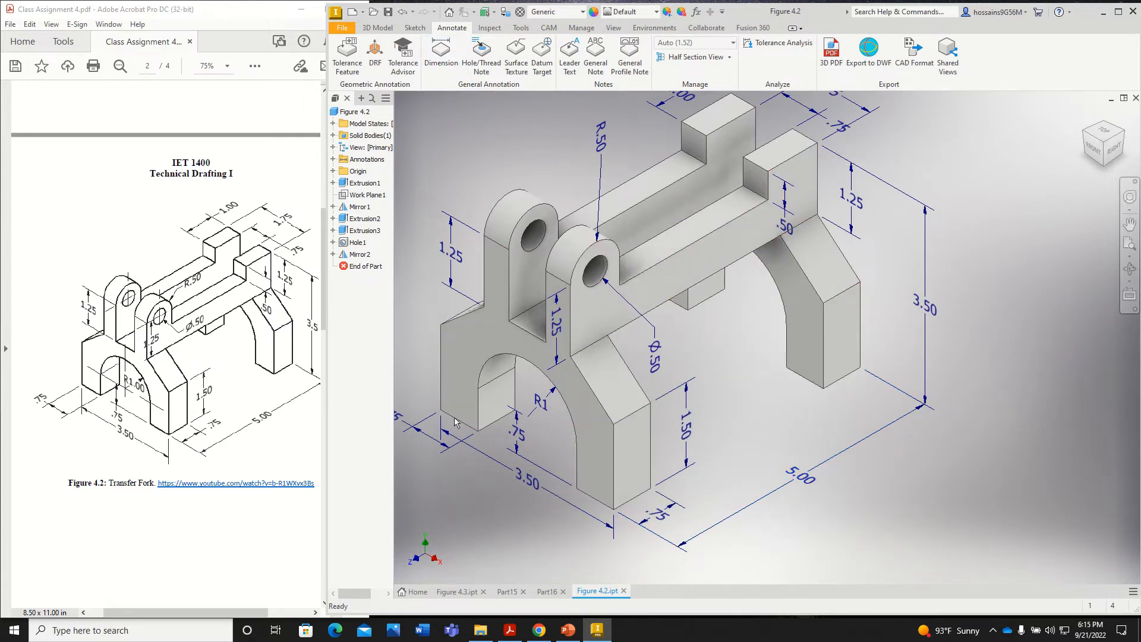
pyautogui.scroll(-3, 779, 412)
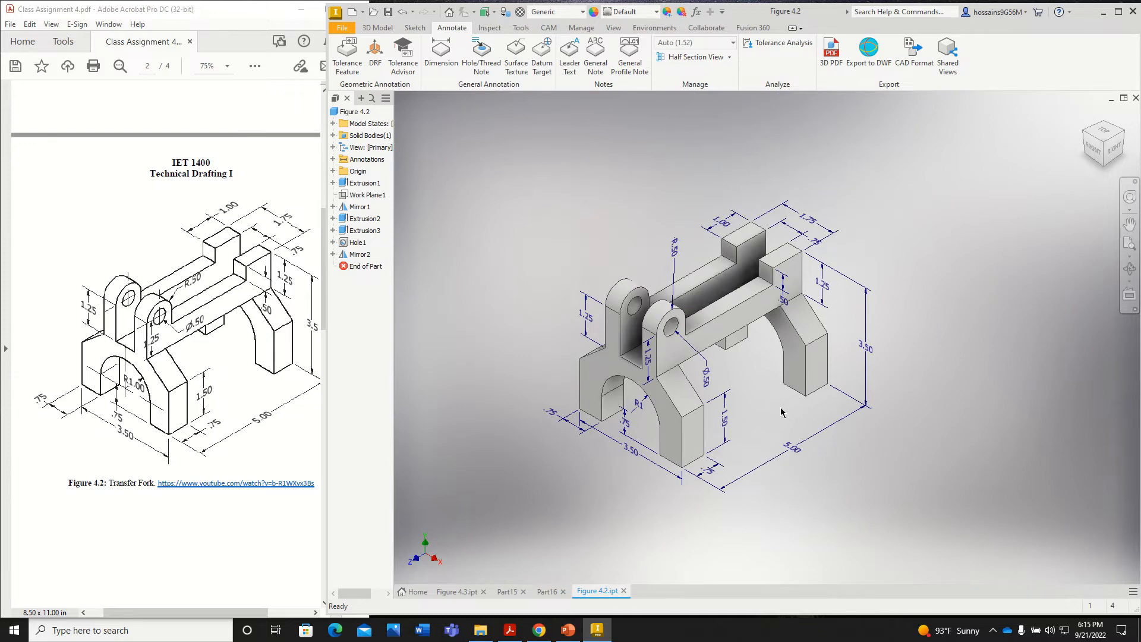
pyautogui.scroll(3, 780, 411)
pyautogui.scroll(-2, 781, 411)
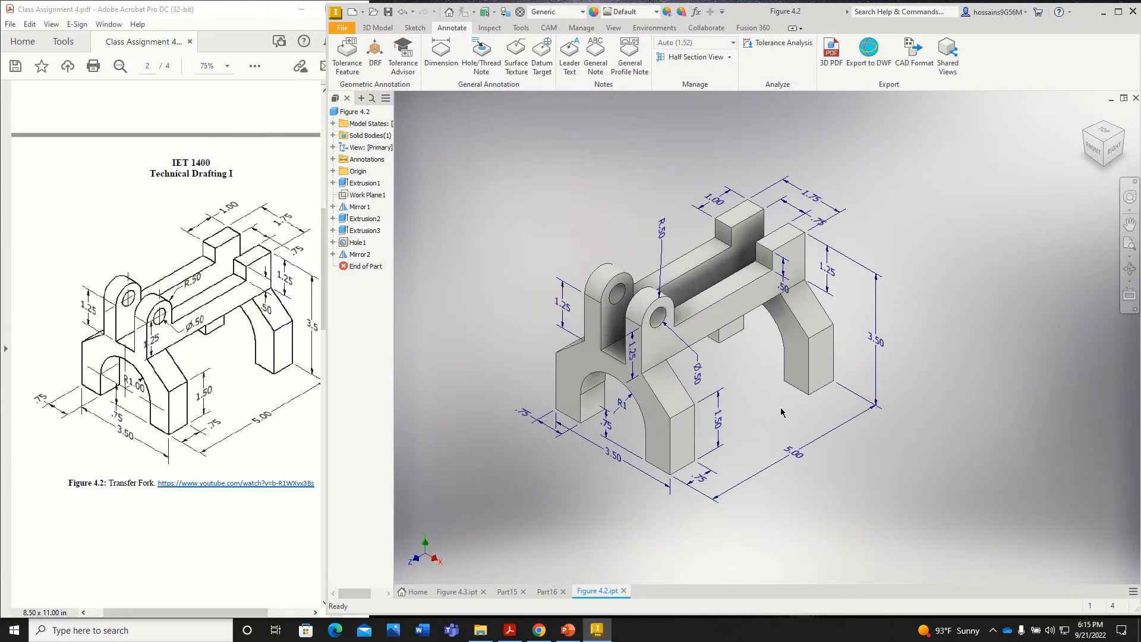
pyautogui.scroll(1, 780, 411)
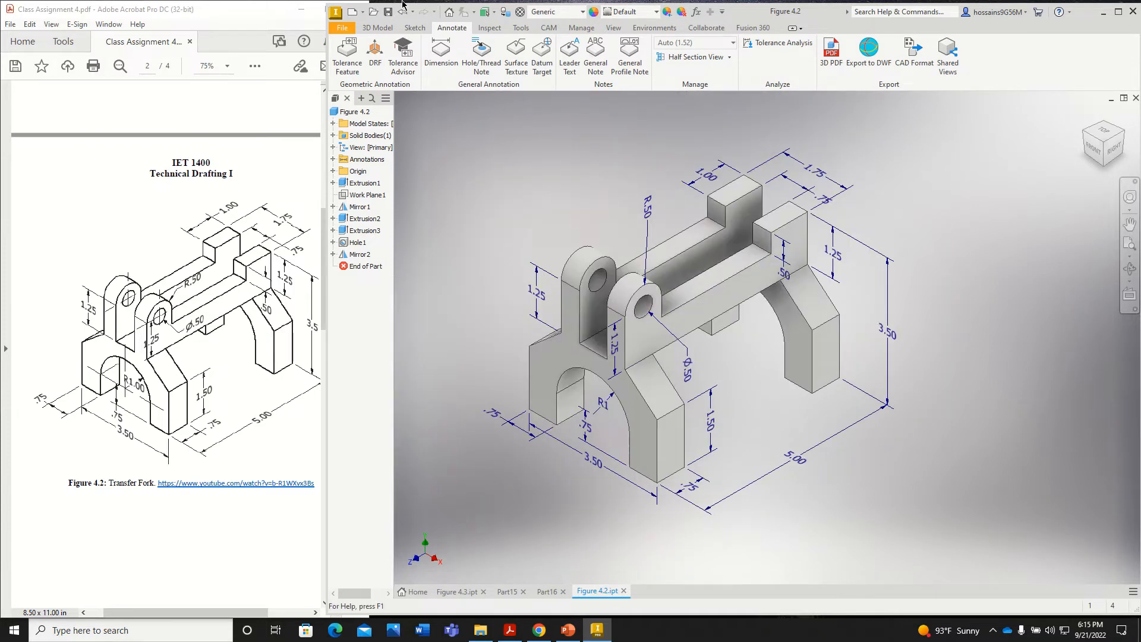
pyautogui.moveTo(505, 3)
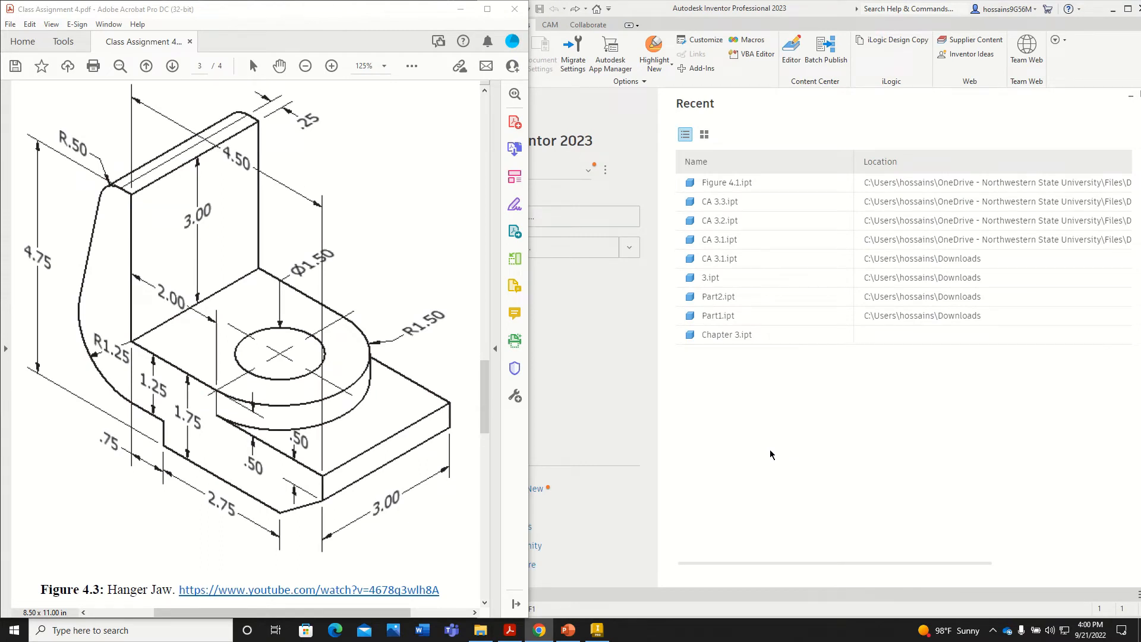
# Highlight the "Figure 4.3: Hanger Jaw" caption in the assignment PDF and draw a freehand arrow pointing at the side profile
pyautogui.moveTo(45, 589); pyautogui.dragTo(169, 590)
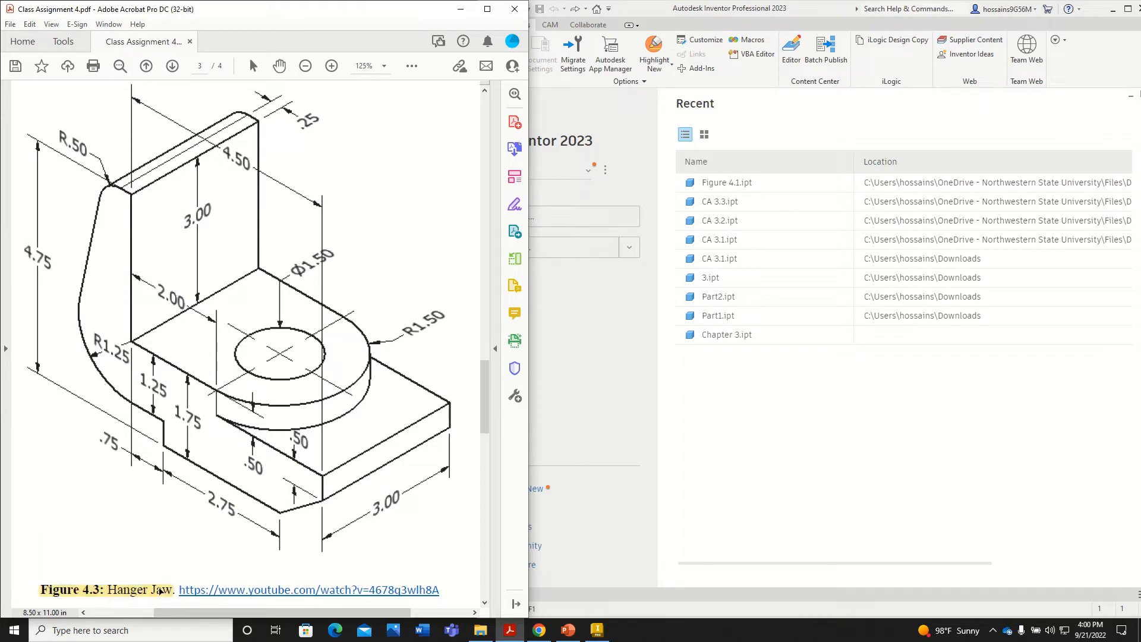
pyautogui.moveTo(38, 553); pyautogui.dragTo(140, 490)
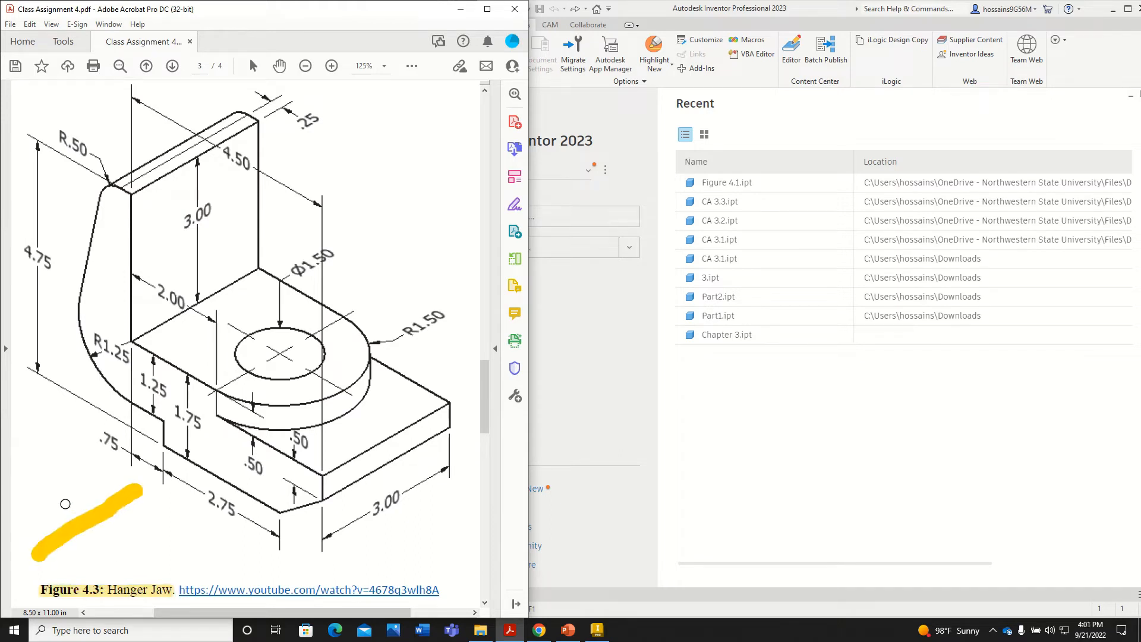
pyautogui.moveTo(59, 502)
pyautogui.mouseDown()
pyautogui.moveTo(146, 489)
pyautogui.moveTo(123, 543)
pyautogui.mouseUp()
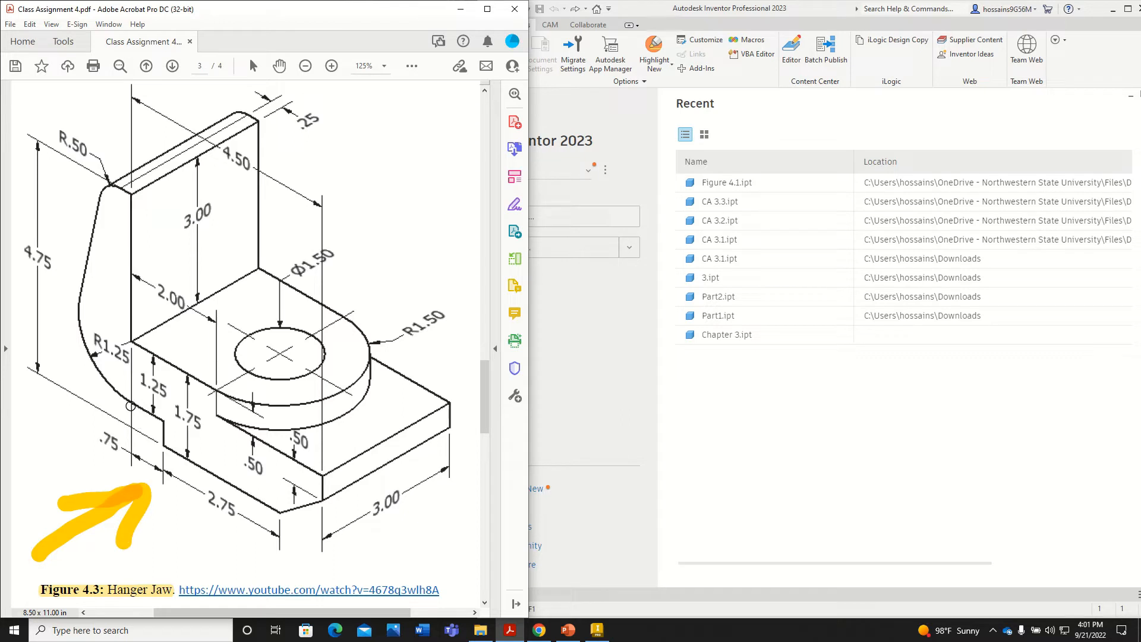
# Trace the outline of the Hanger Jaw's side profile freehand on the drawing, and undo the traced strokes
pyautogui.moveTo(131, 403)
pyautogui.mouseDown()
pyautogui.moveTo(159, 420)
pyautogui.moveTo(182, 459)
pyautogui.moveTo(269, 509)
pyautogui.moveTo(304, 505)
pyautogui.moveTo(326, 486)
pyautogui.moveTo(215, 412)
pyautogui.moveTo(212, 385)
pyautogui.moveTo(126, 328)
pyautogui.moveTo(135, 193)
pyautogui.moveTo(87, 253)
pyautogui.moveTo(79, 330)
pyautogui.moveTo(130, 406)
pyautogui.mouseUp()
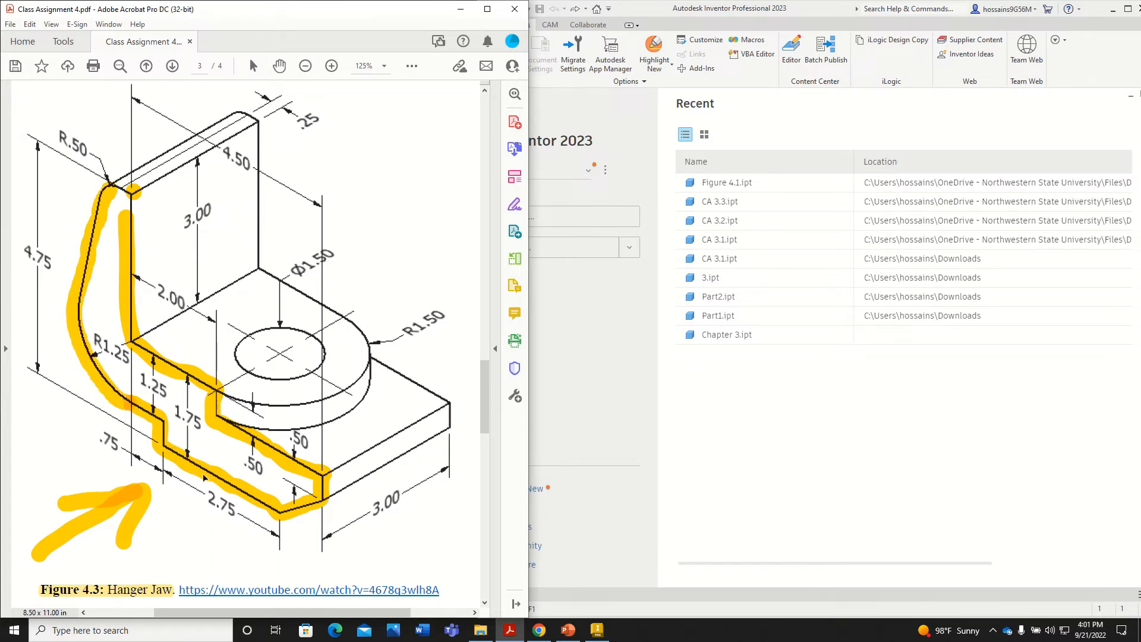
pyautogui.hotkey('ctrl', 'z')
pyautogui.hotkey('ctrl', 'z')
pyautogui.hotkey('ctrl', 'z')
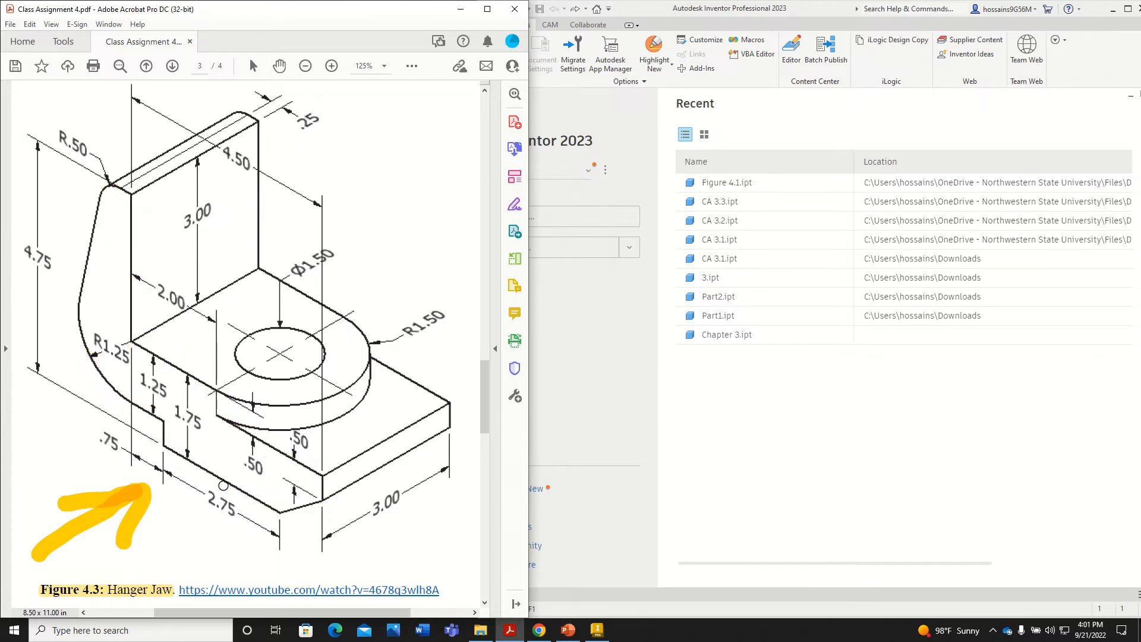
# Switch to Inventor, create a new part from the English Standard (in).ipt template, and start a sketch on the front XY plane
pyautogui.click(634, 133)
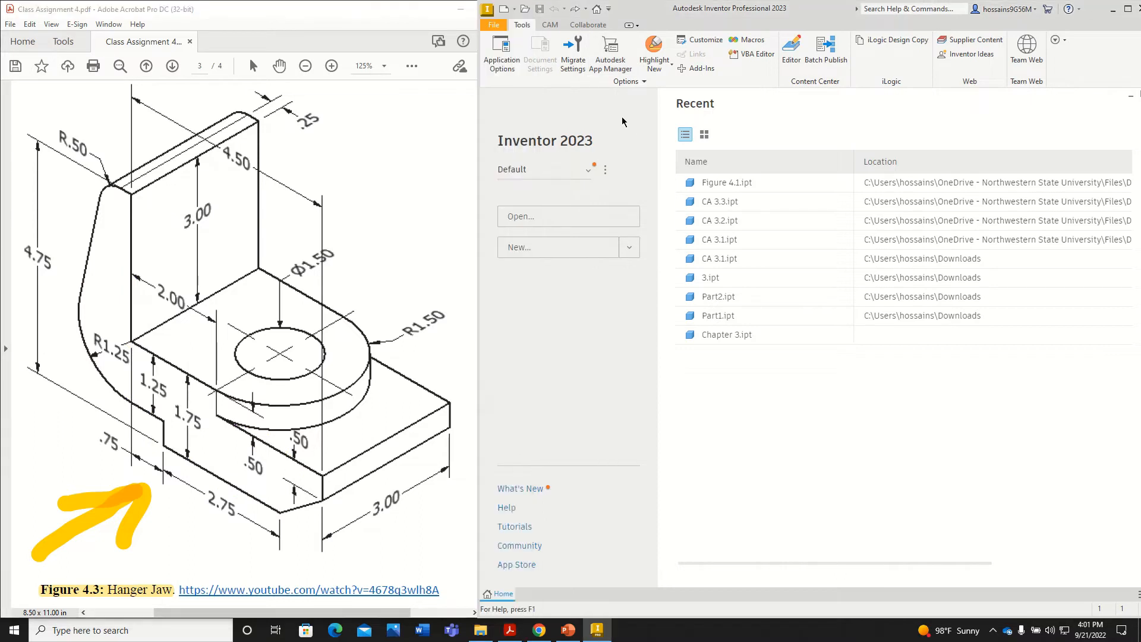
pyautogui.click(494, 26)
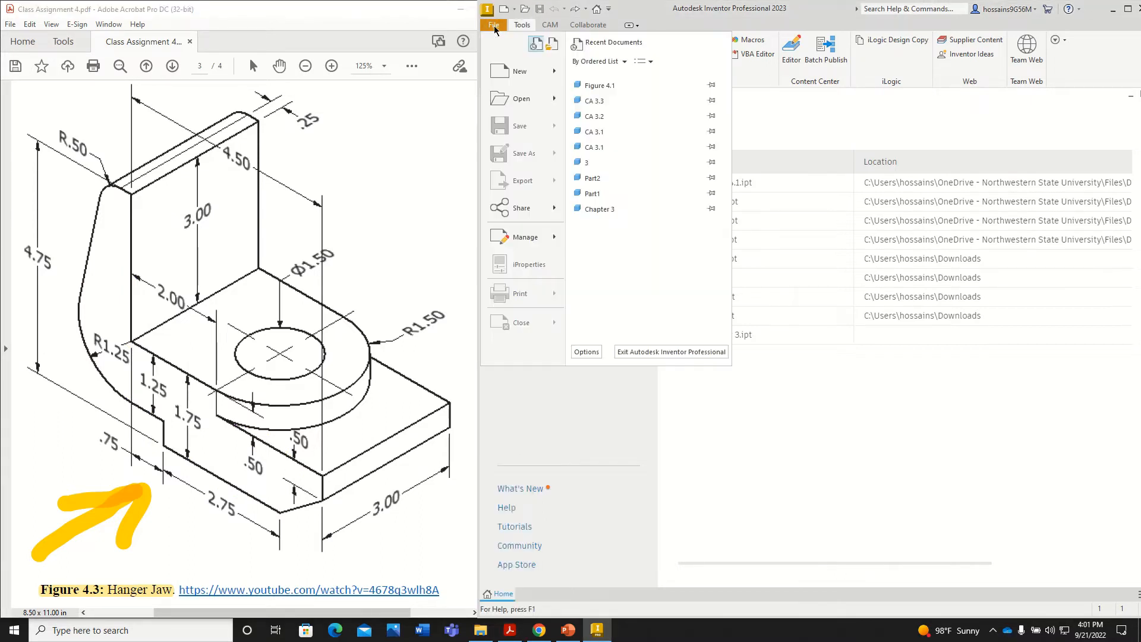
pyautogui.click(521, 72)
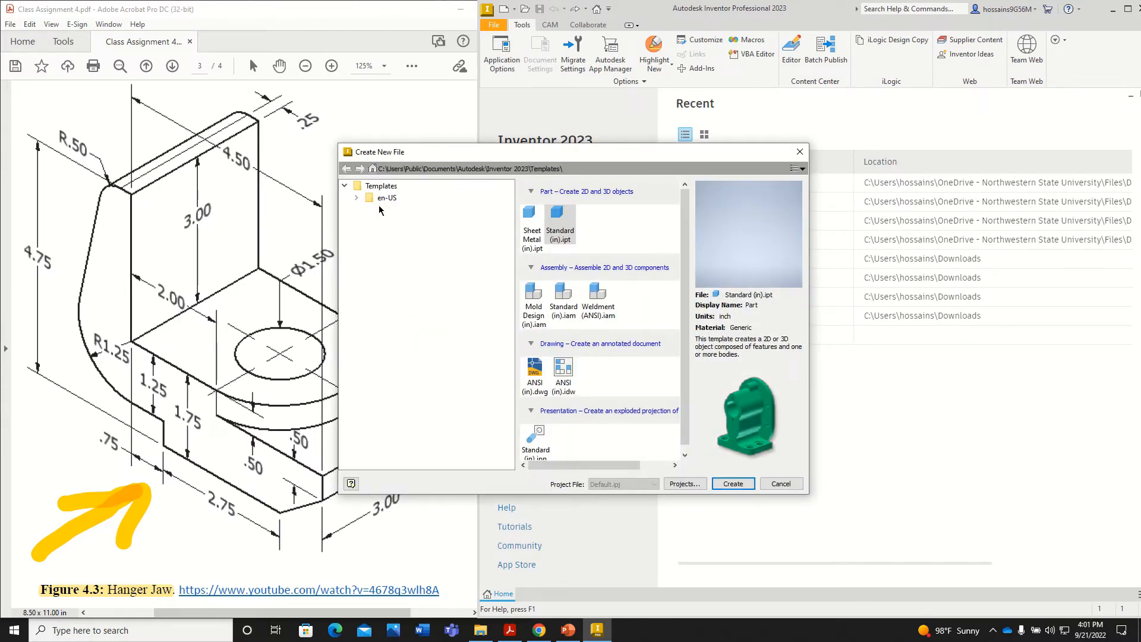
pyautogui.click(357, 198)
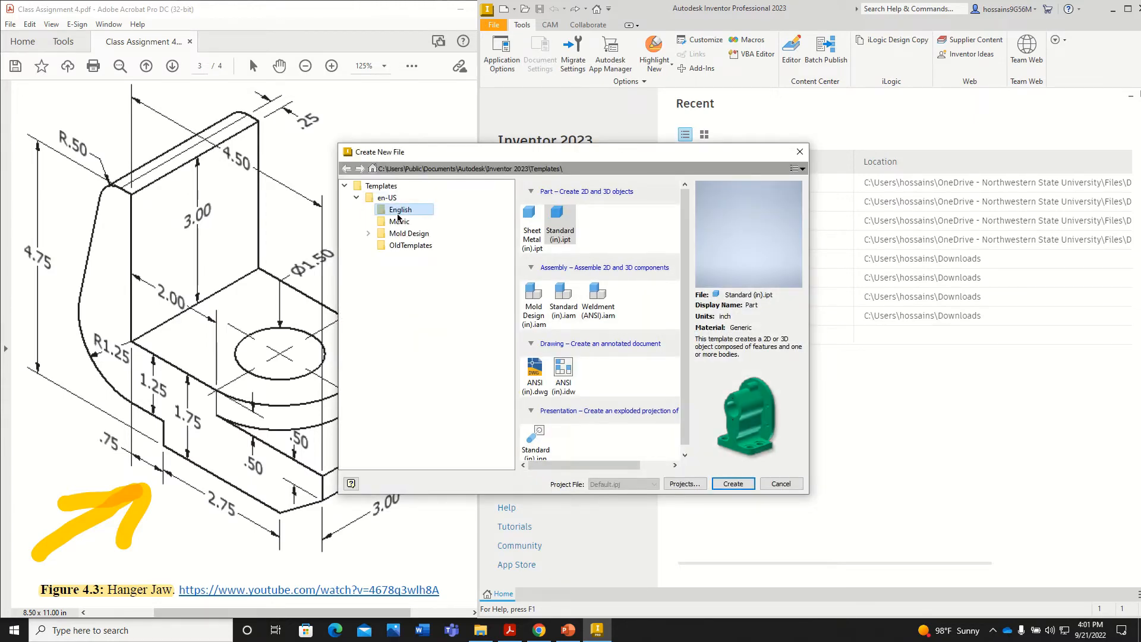
pyautogui.click(561, 238)
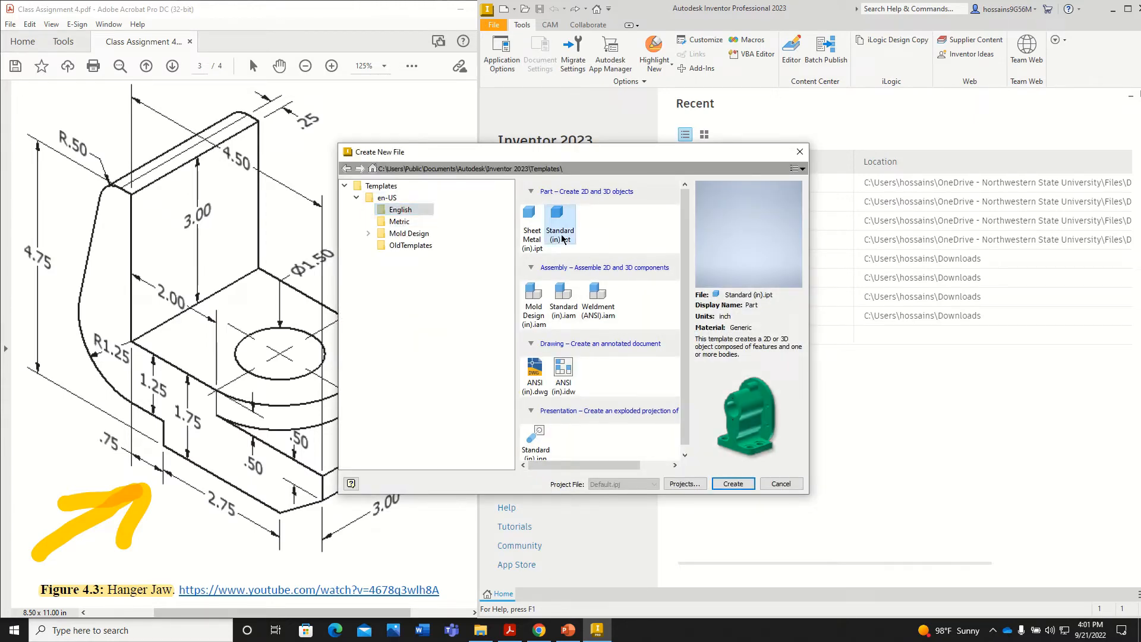
pyautogui.click(737, 483)
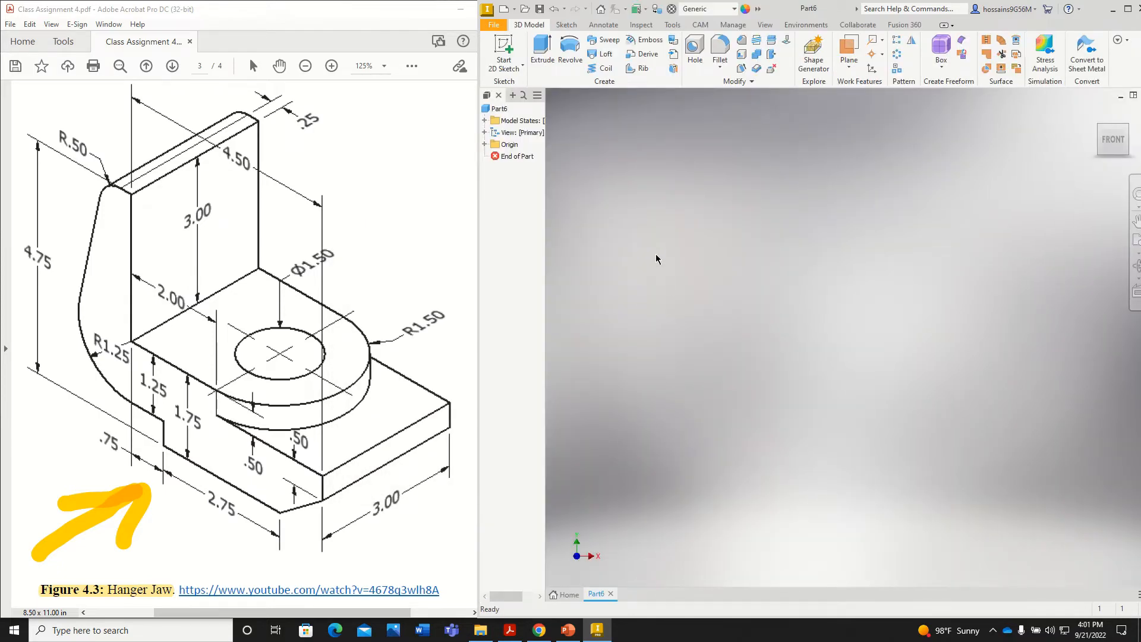
pyautogui.press('s')
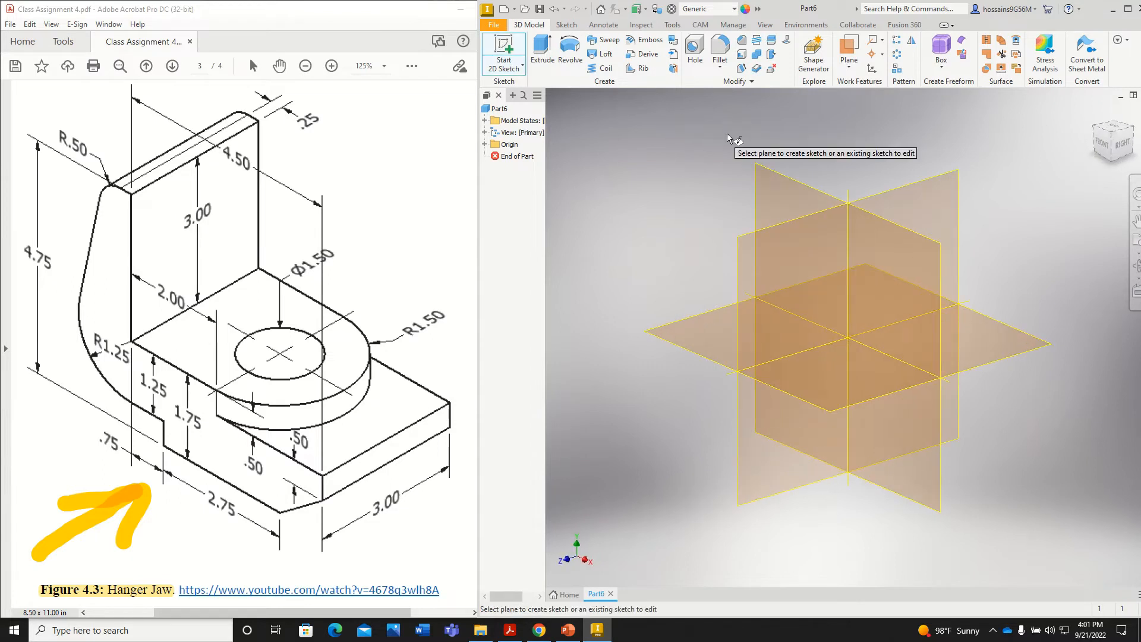
pyautogui.click(767, 172)
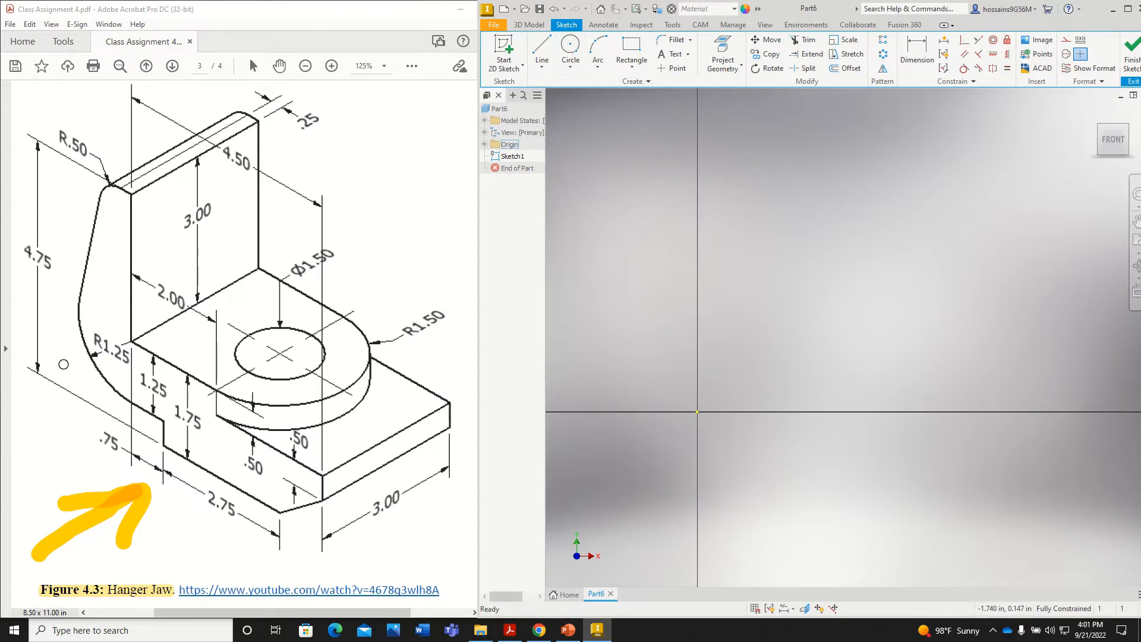
# Highlight the R1.25 label in the assignment PDF and sketch a 2.5 in diameter circle centred on the origin
pyautogui.moveTo(88, 334); pyautogui.dragTo(131, 360)
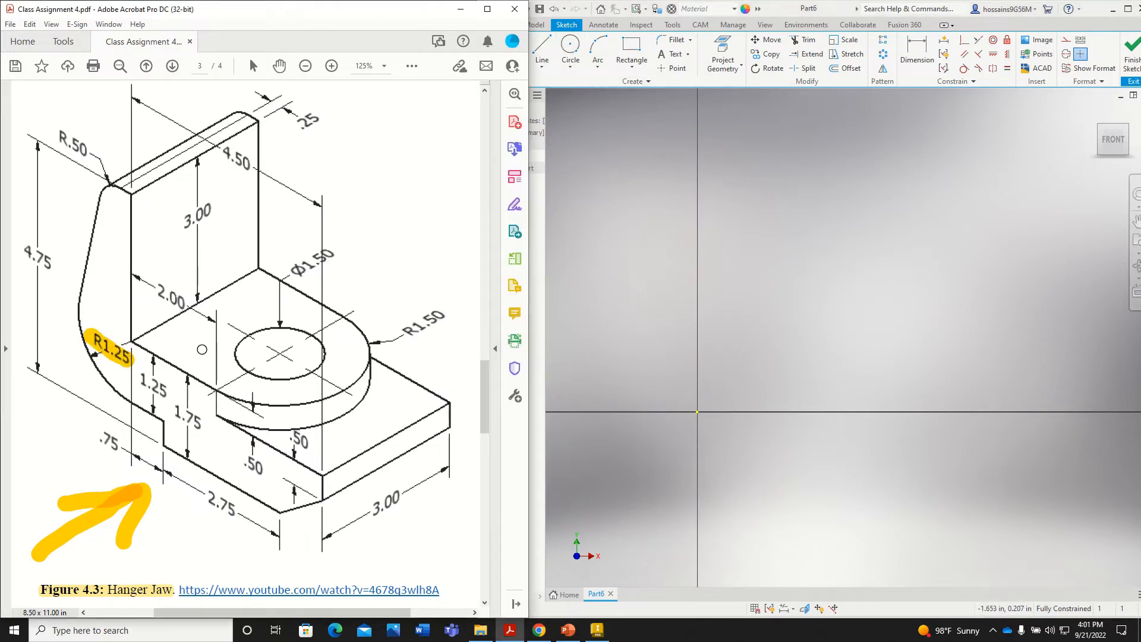
pyautogui.click(571, 50)
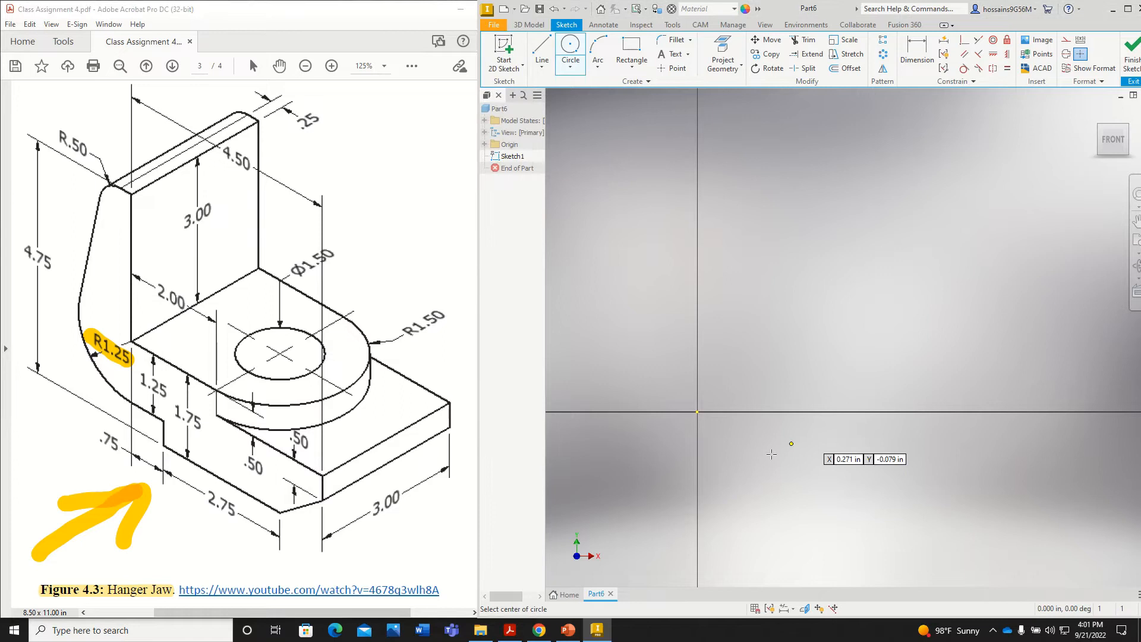
pyautogui.click(698, 414)
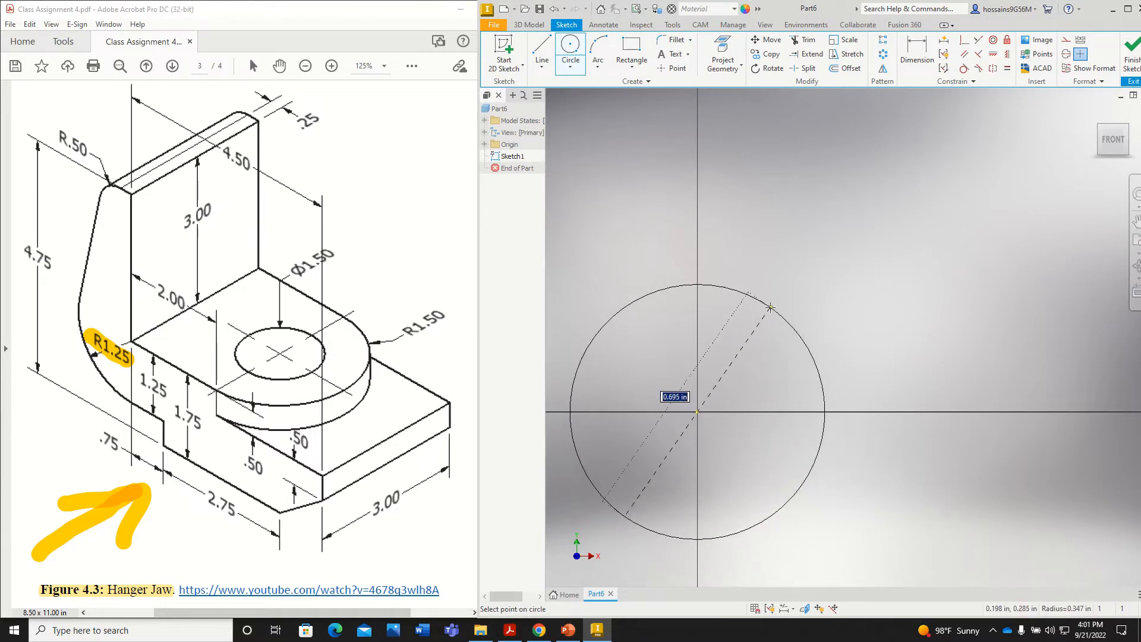
pyautogui.write('2.5')
pyautogui.press('Return')
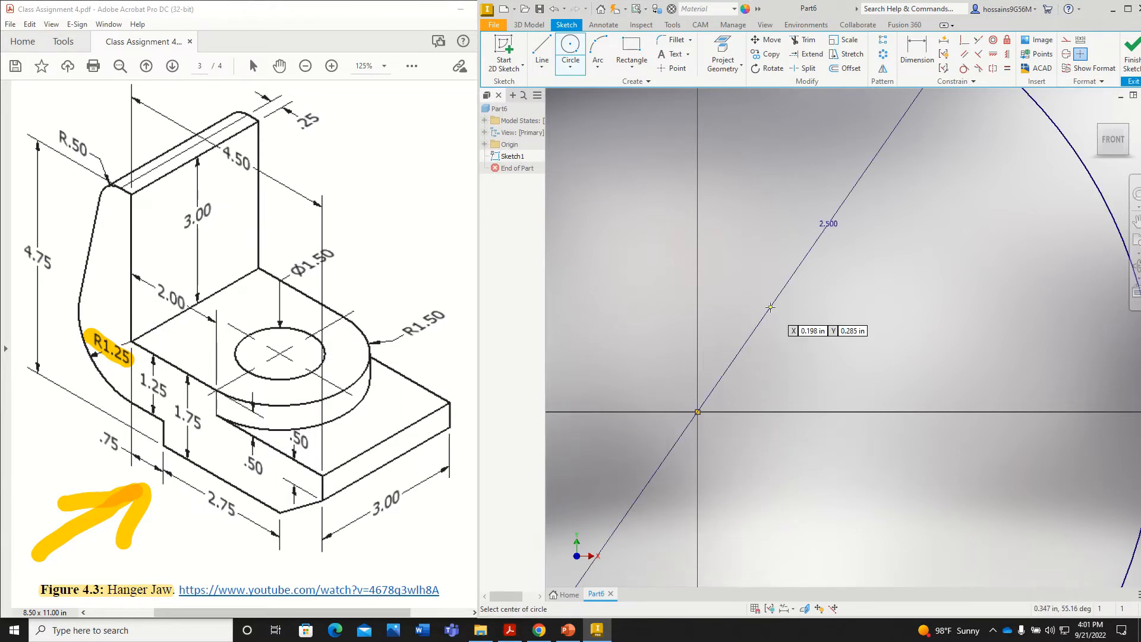
pyautogui.scroll(5, 770, 307)
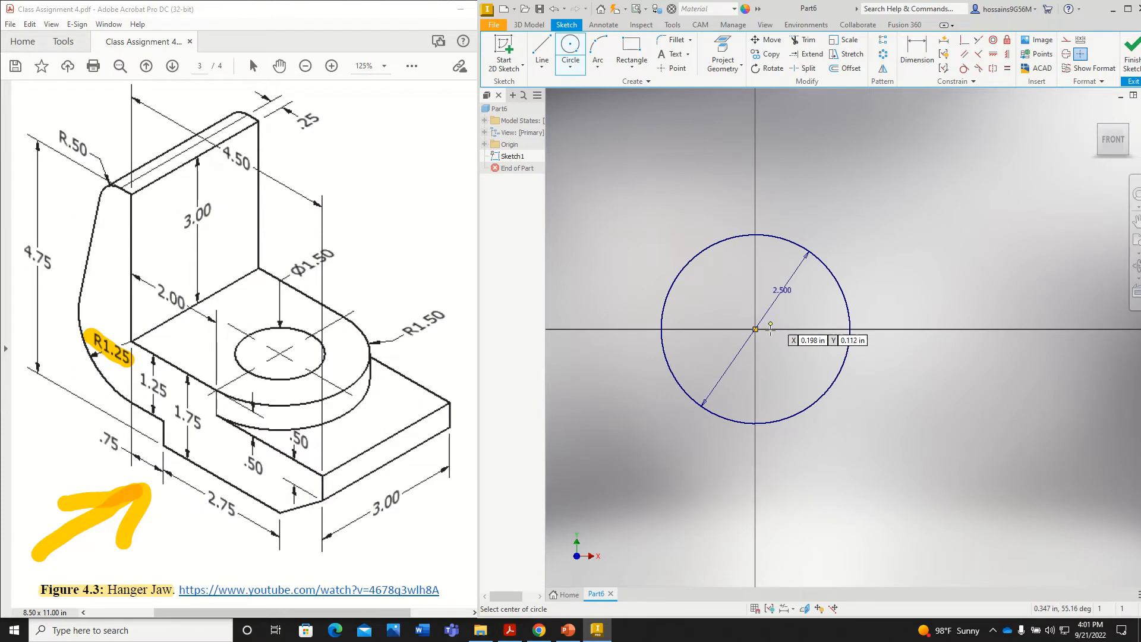
# Highlight the 2.00 edge and its label in the PDF, and sketch a 2 in horizontal line rightward from the circle's centre
pyautogui.moveTo(131, 343); pyautogui.dragTo(213, 386)
pyautogui.moveTo(164, 292); pyautogui.dragTo(188, 300)
pyautogui.click(554, 53)
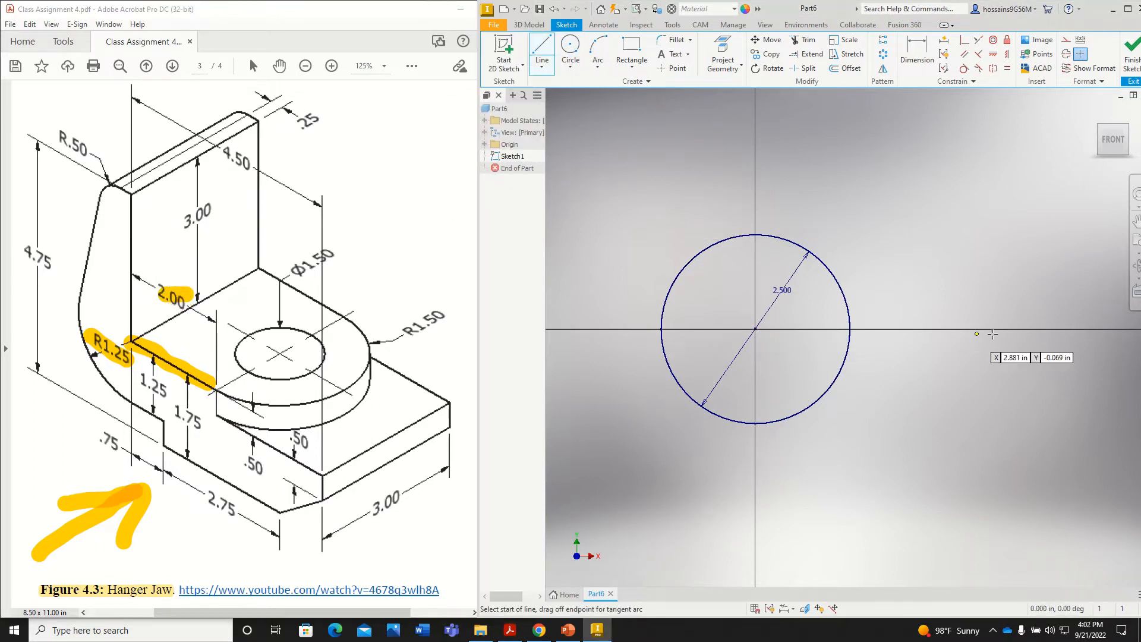
pyautogui.click(755, 328)
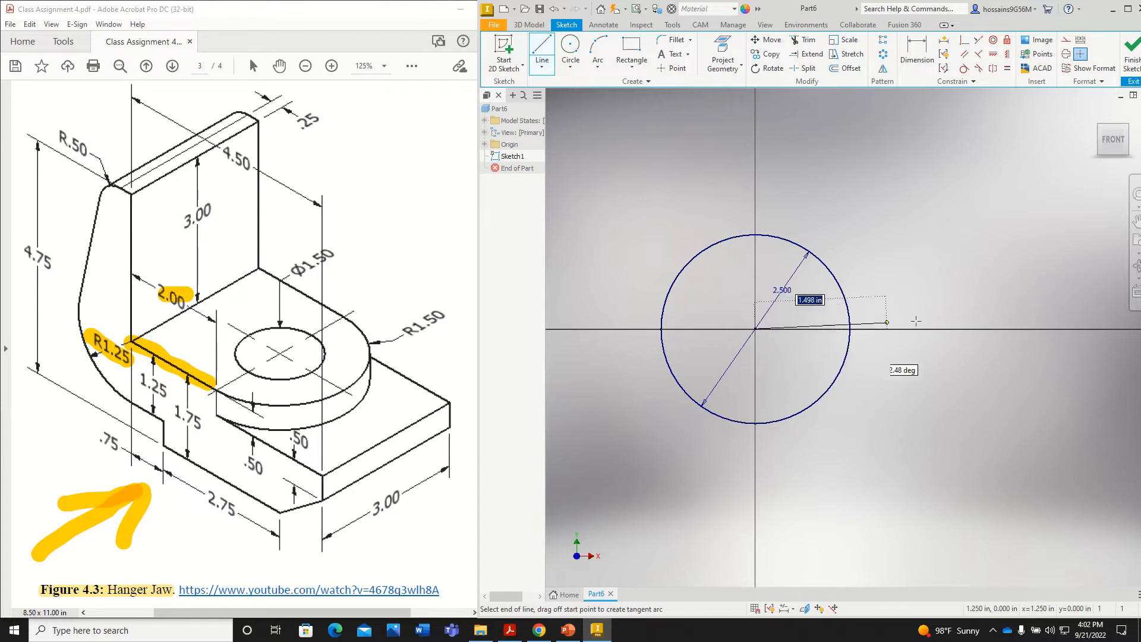
pyautogui.write('2')
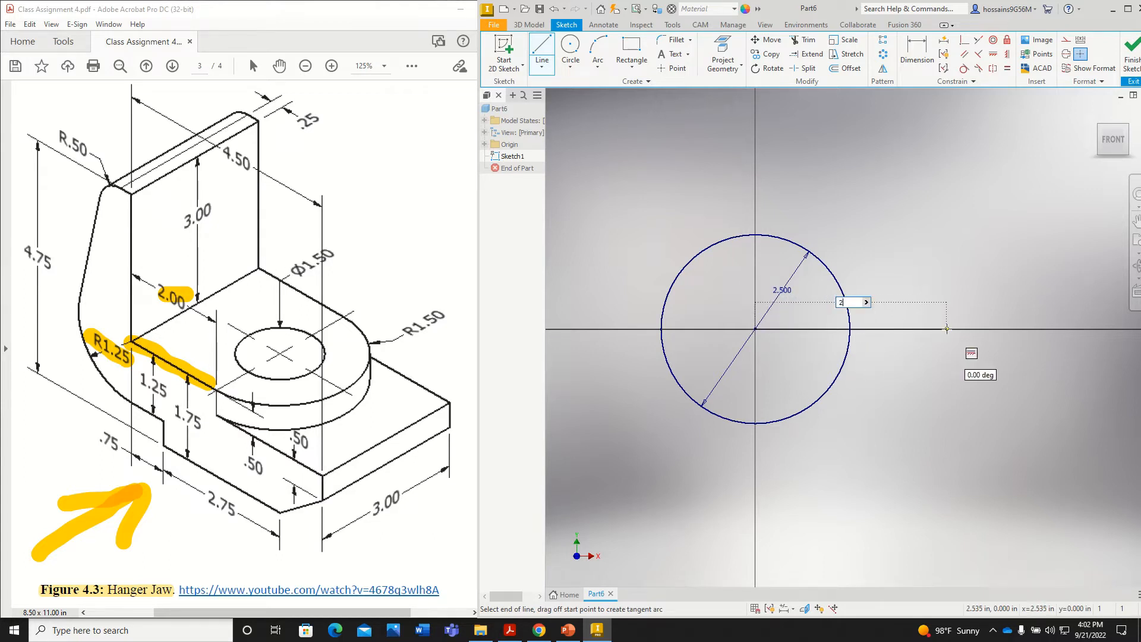
pyautogui.press('Return')
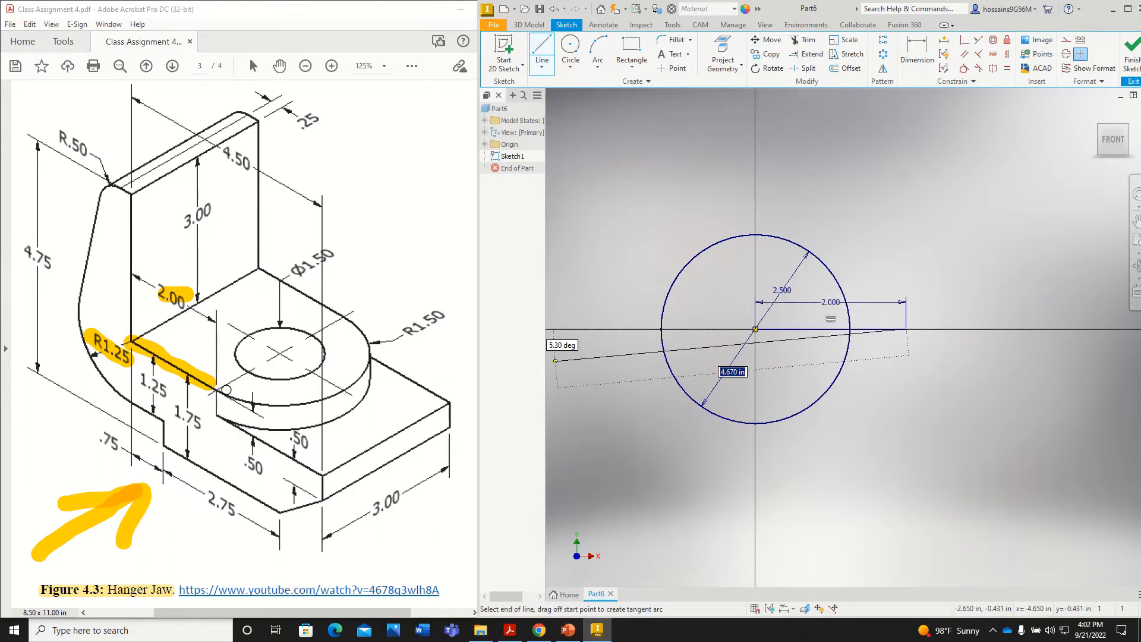
# Highlight the short vertical step and its .50 label, and sketch a vertical line down from the 2 in line's end, dimensioned 0.5 in
pyautogui.moveTo(215, 390)
pyautogui.mouseDown()
pyautogui.moveTo(215, 427)
pyautogui.moveTo(262, 470)
pyautogui.mouseUp()
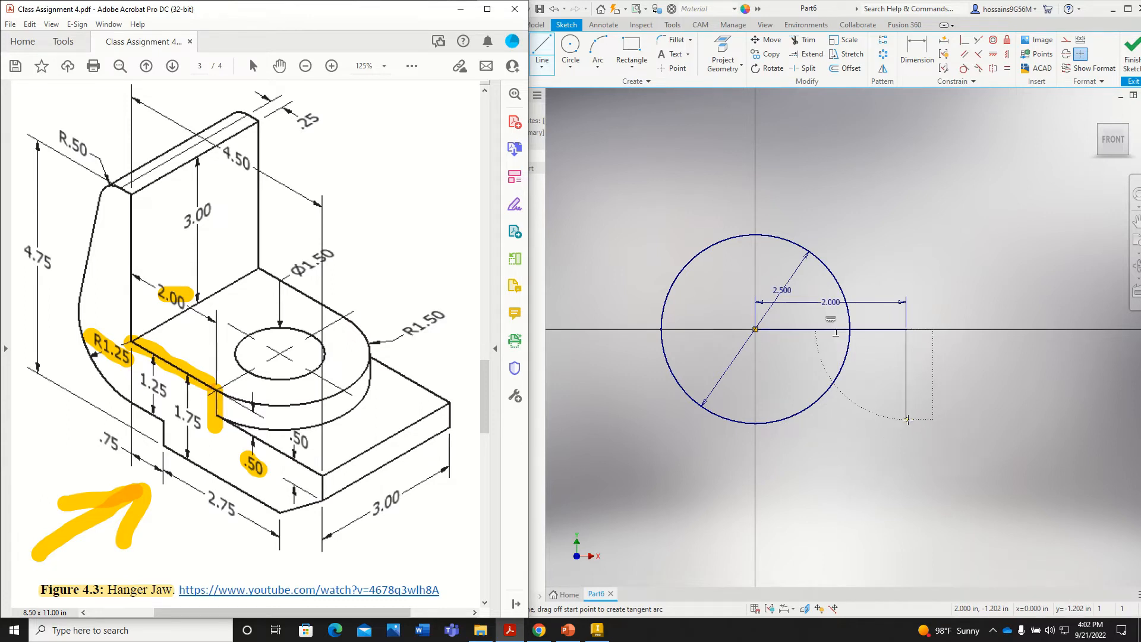
pyautogui.click(906, 416)
pyautogui.click(917, 53)
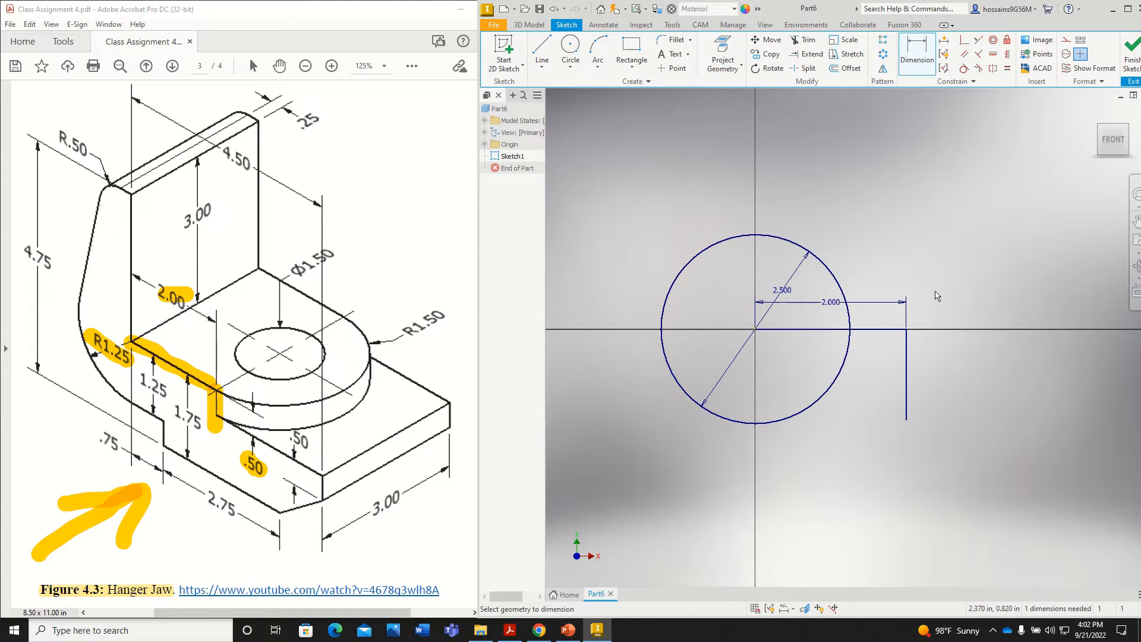
pyautogui.click(907, 376)
pyautogui.click(956, 430)
pyautogui.write('.5')
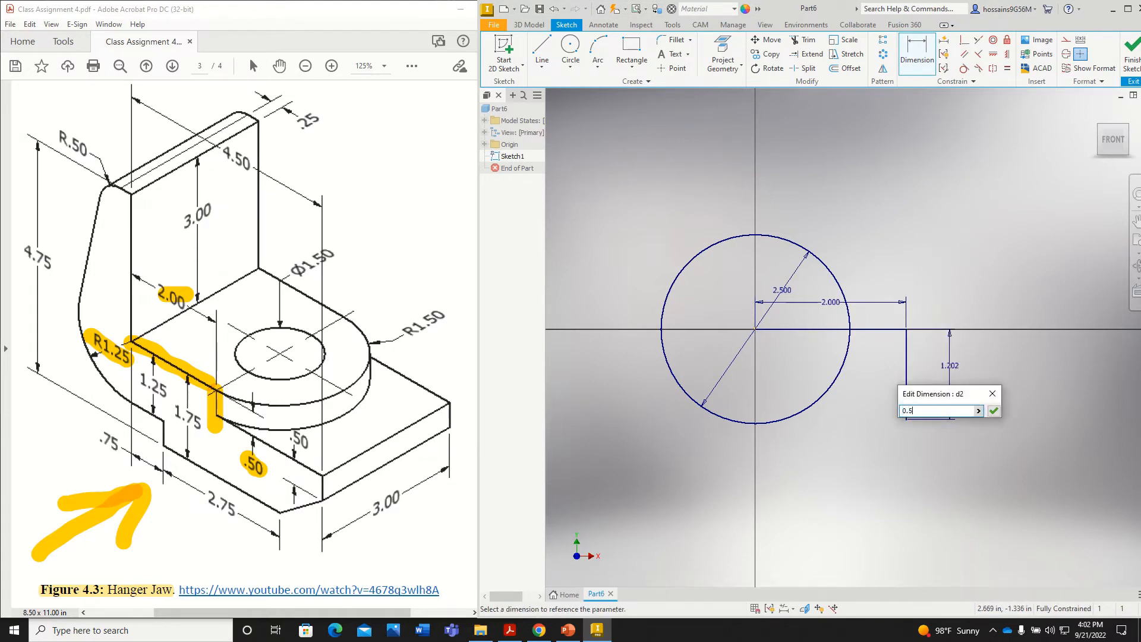
pyautogui.press('Return')
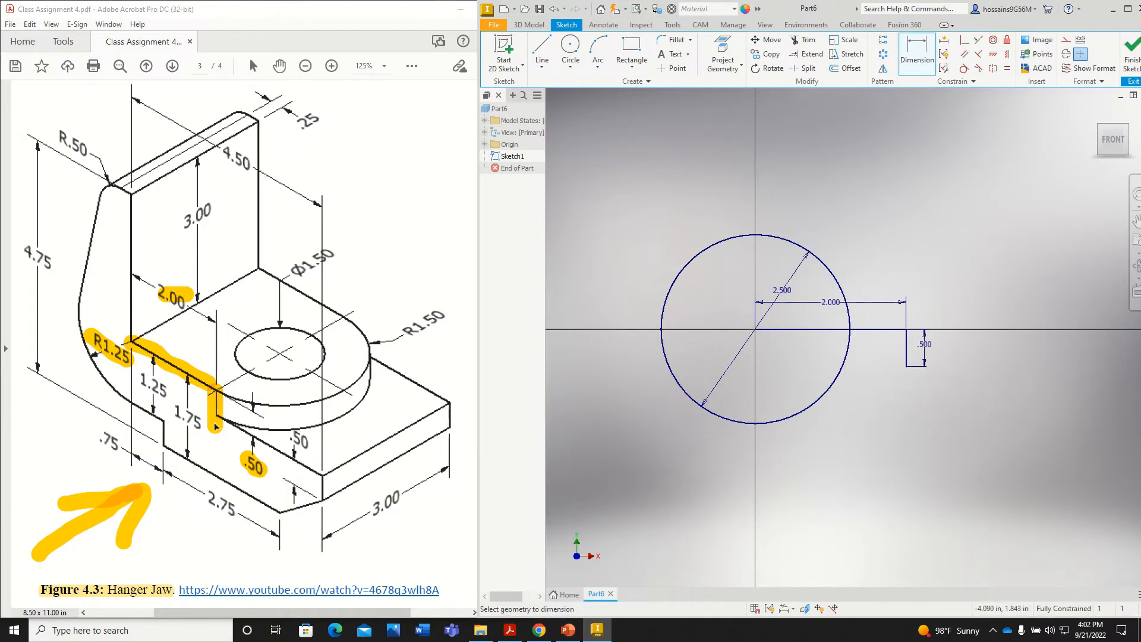
# Highlight the base's upper edge and the 4.50 label, and sketch a horizontal line 4.5-2 in long rightward from the step's lower end
pyautogui.moveTo(236, 429); pyautogui.dragTo(314, 470)
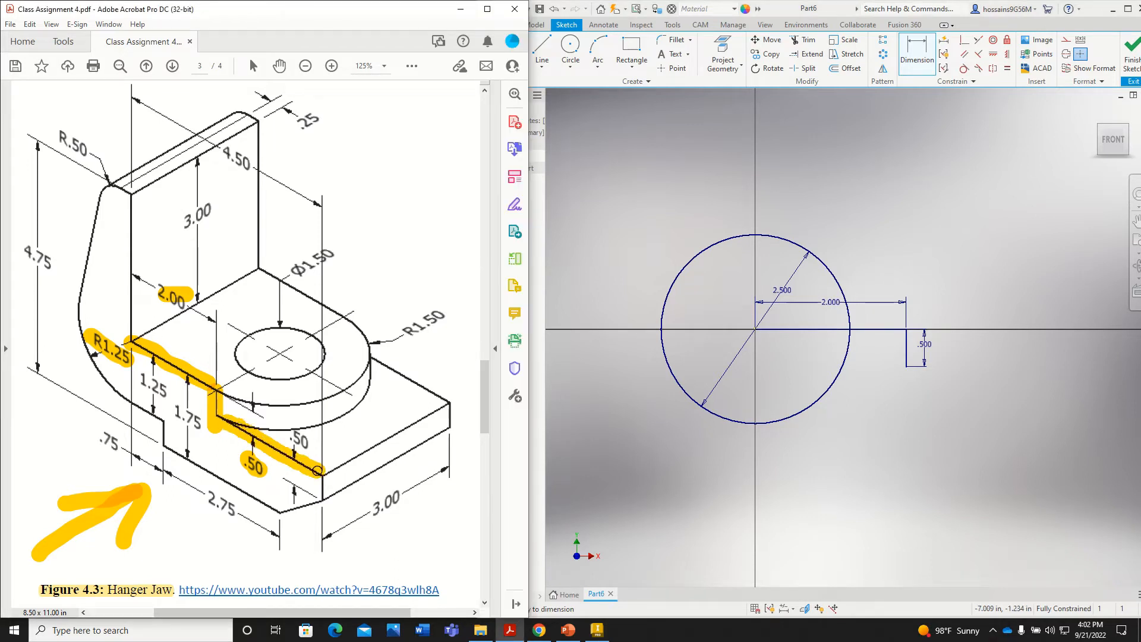
pyautogui.moveTo(219, 147); pyautogui.dragTo(250, 168)
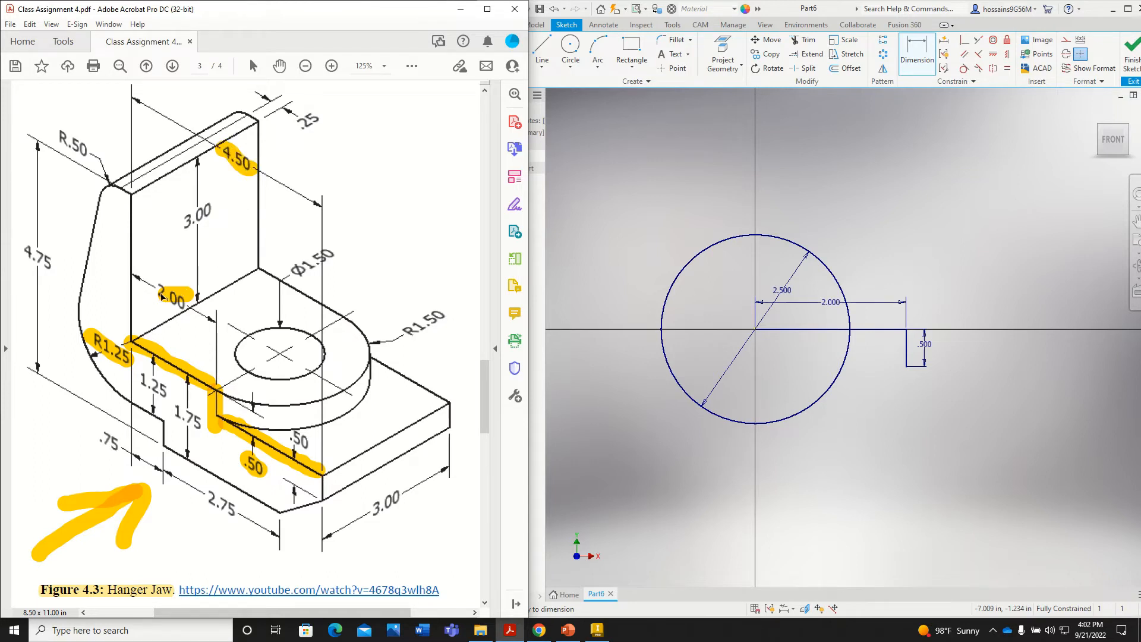
pyautogui.click(172, 302)
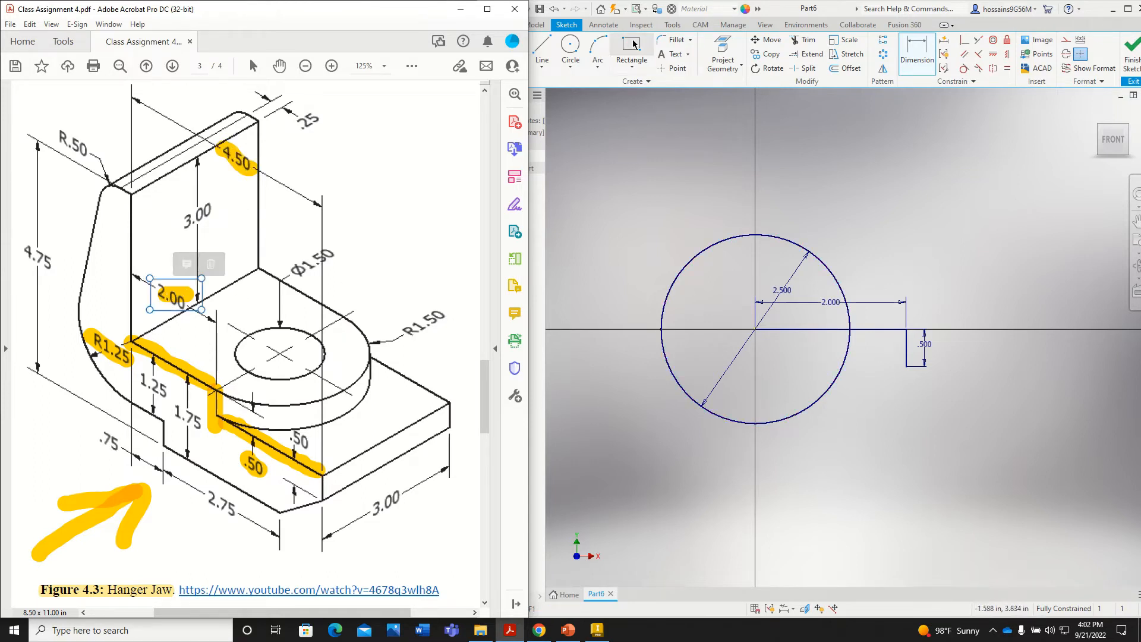
pyautogui.click(541, 49)
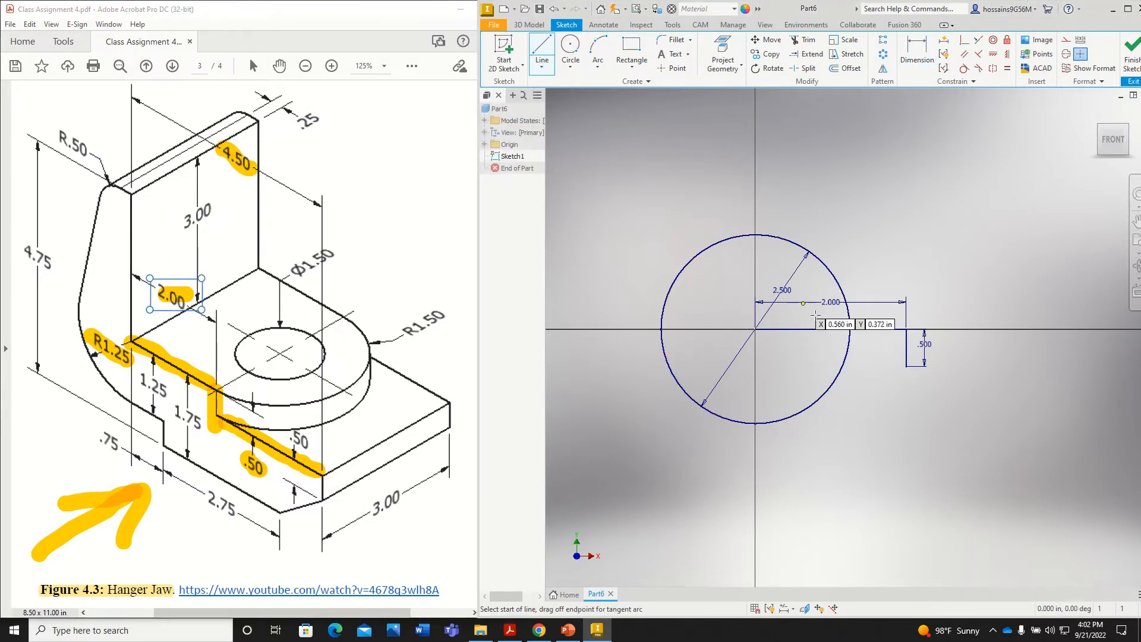
pyautogui.click(906, 366)
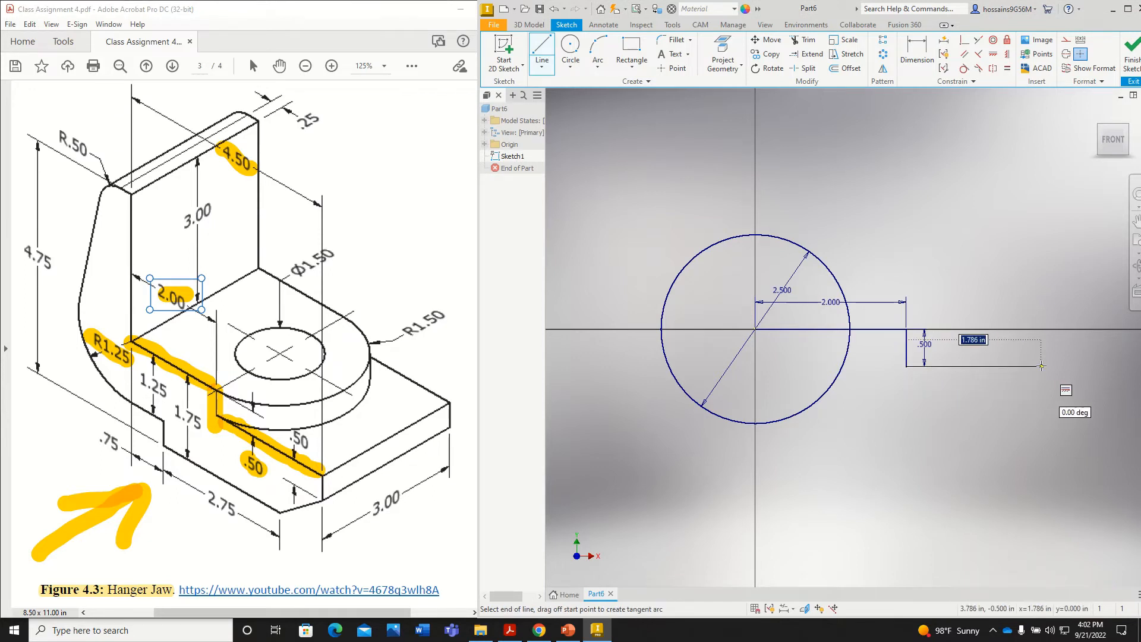
pyautogui.write('4.5-2')
pyautogui.press('Return')
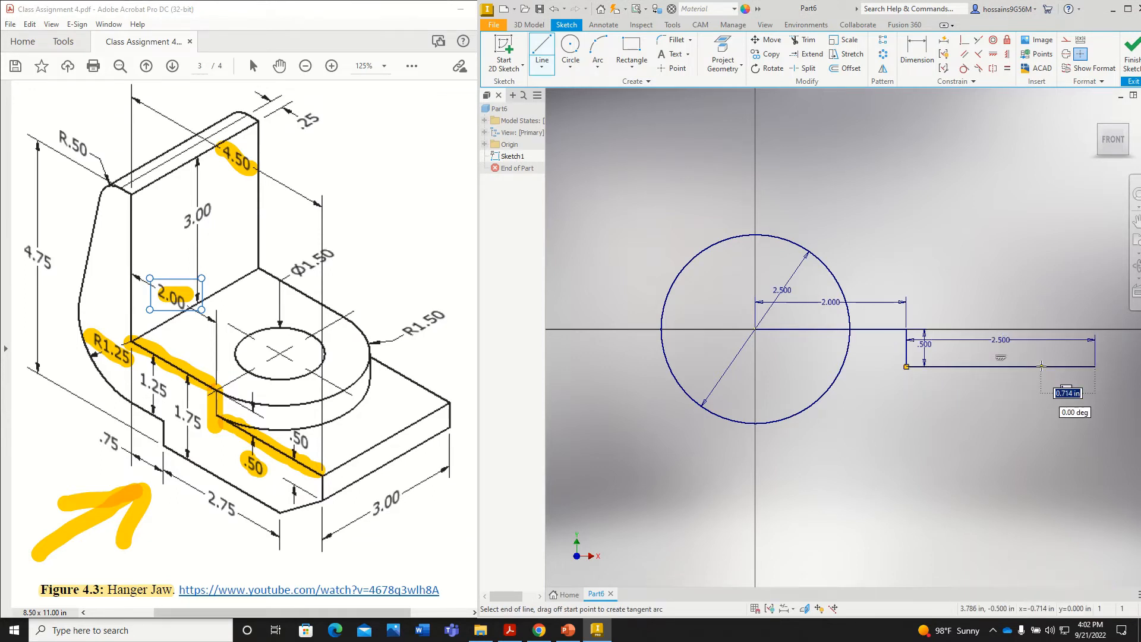
pyautogui.press('Escape')
# Highlight the base's front end edge and its .50 label, and sketch a 0.5 in vertical line down from the 2.5 in line's right end
pyautogui.moveTo(990, 420)
pyautogui.mouseDown(button='middle')
pyautogui.moveTo(952, 419)
pyautogui.moveTo(824, 369)
pyautogui.mouseUp(button='middle')
pyautogui.scroll(3, 951, 419)
pyautogui.scroll(3, 824, 370)
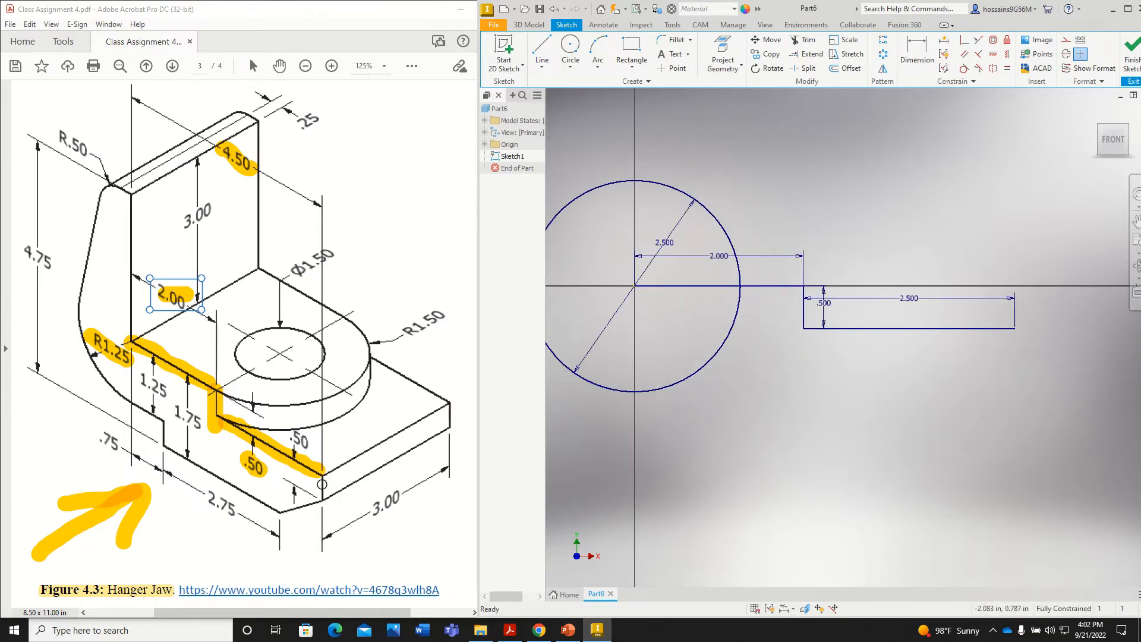
pyautogui.moveTo(321, 484); pyautogui.dragTo(322, 499)
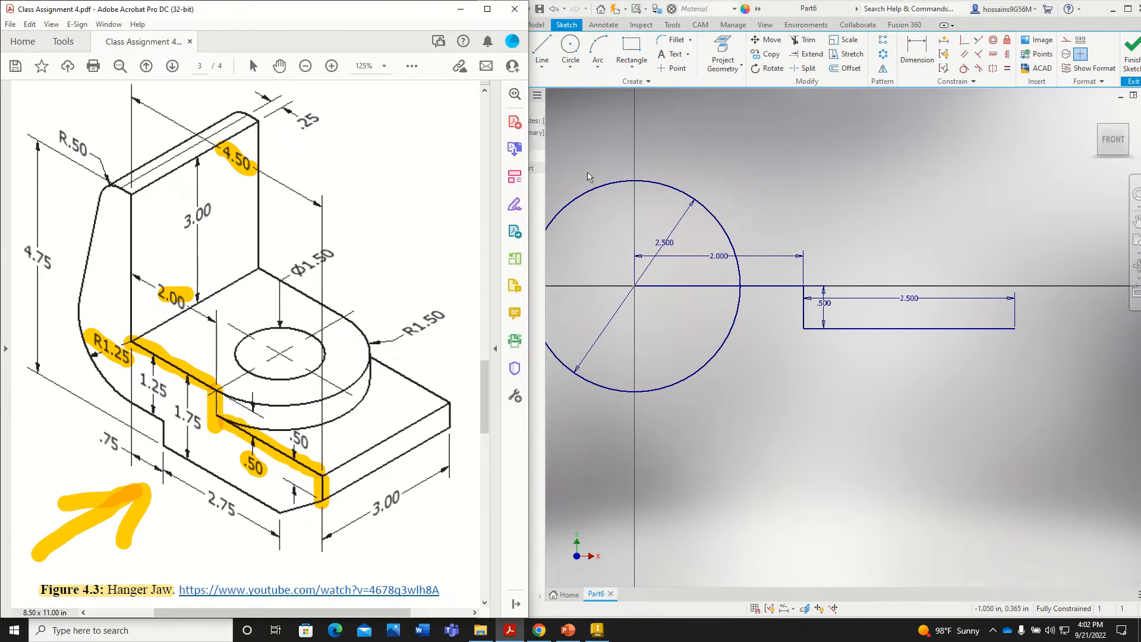
pyautogui.click(542, 47)
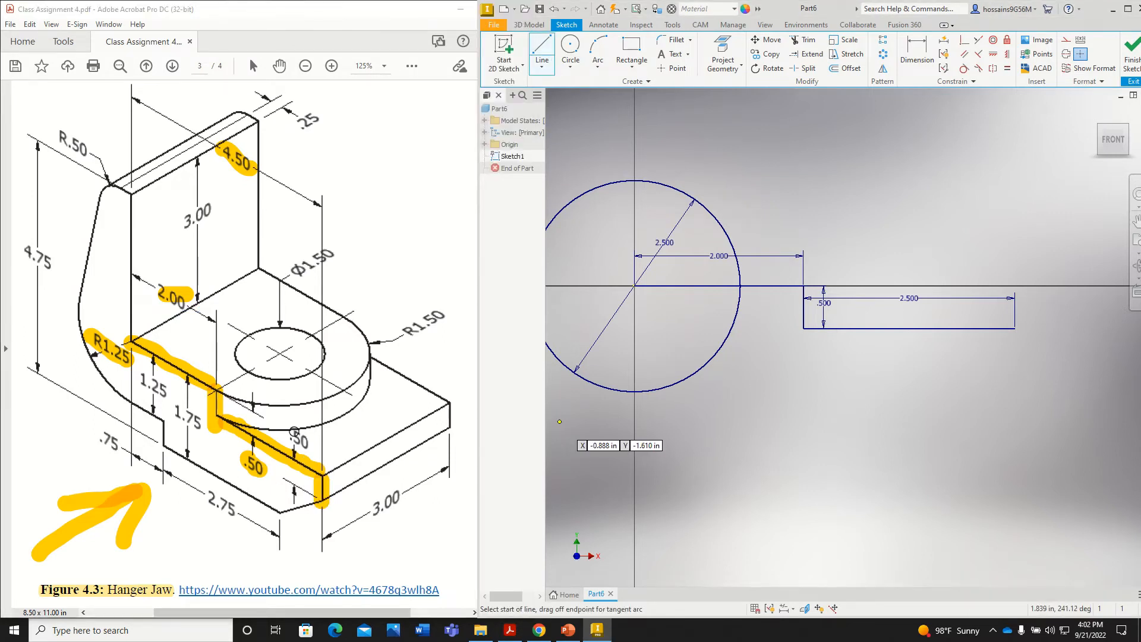
pyautogui.moveTo(294, 432)
pyautogui.mouseDown()
pyautogui.moveTo(309, 446)
pyautogui.moveTo(288, 434)
pyautogui.mouseUp()
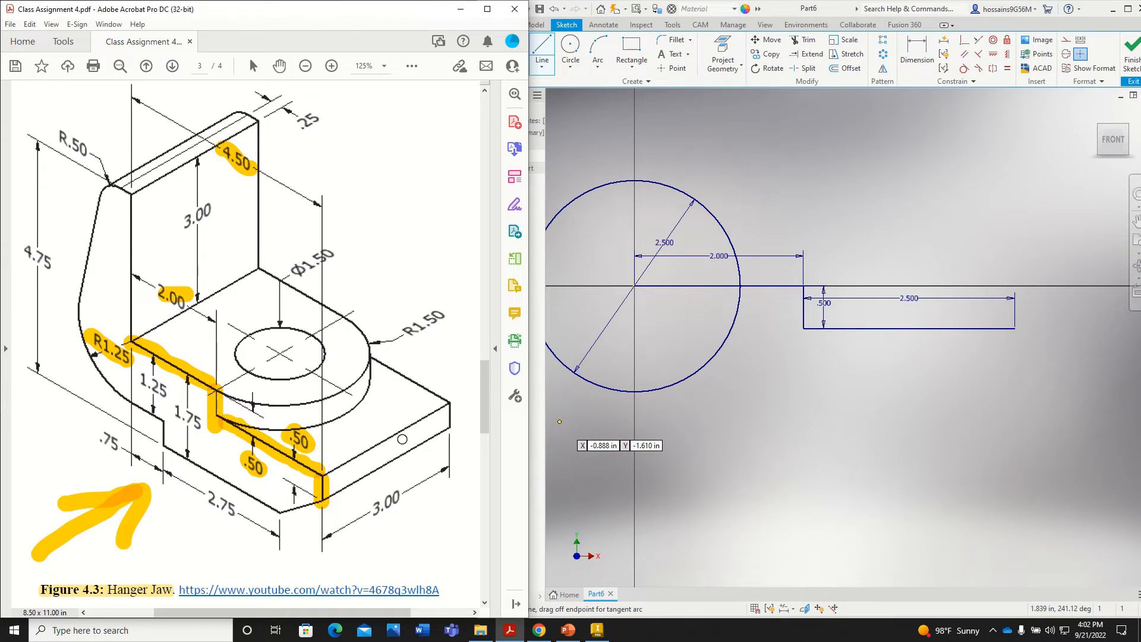
pyautogui.click(1015, 328)
pyautogui.write('0.5')
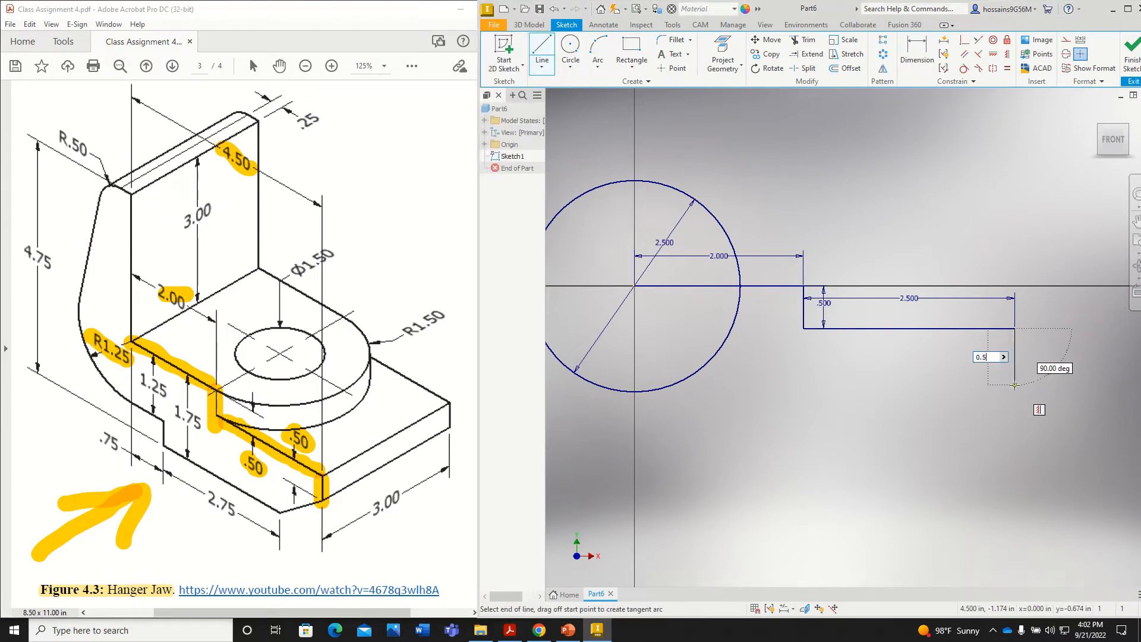
pyautogui.press('Return')
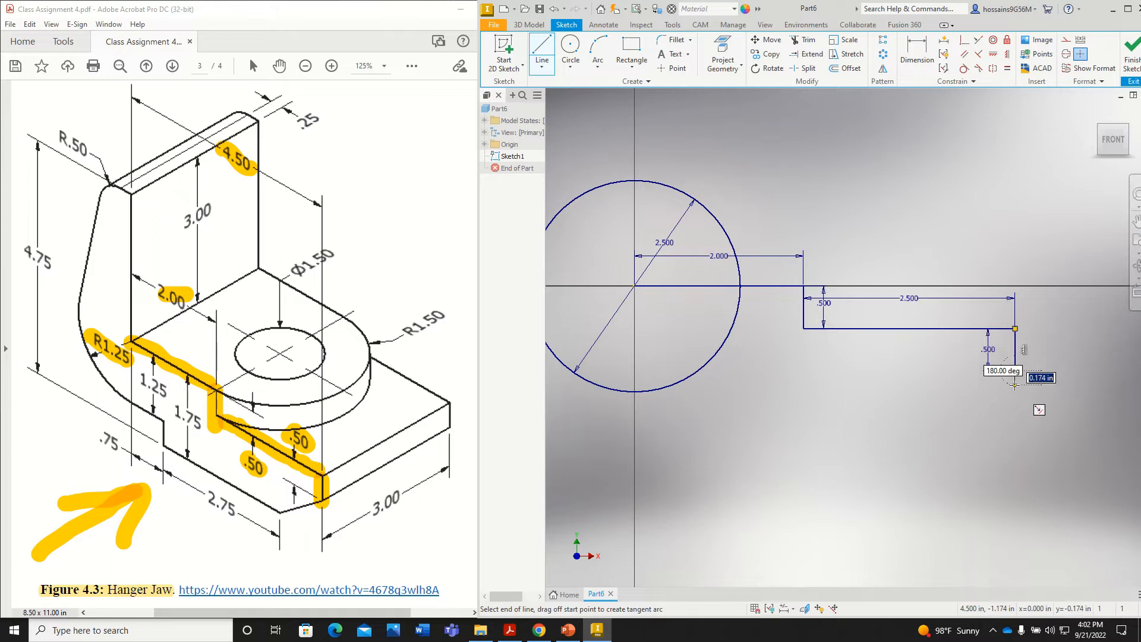
pyautogui.press('Escape')
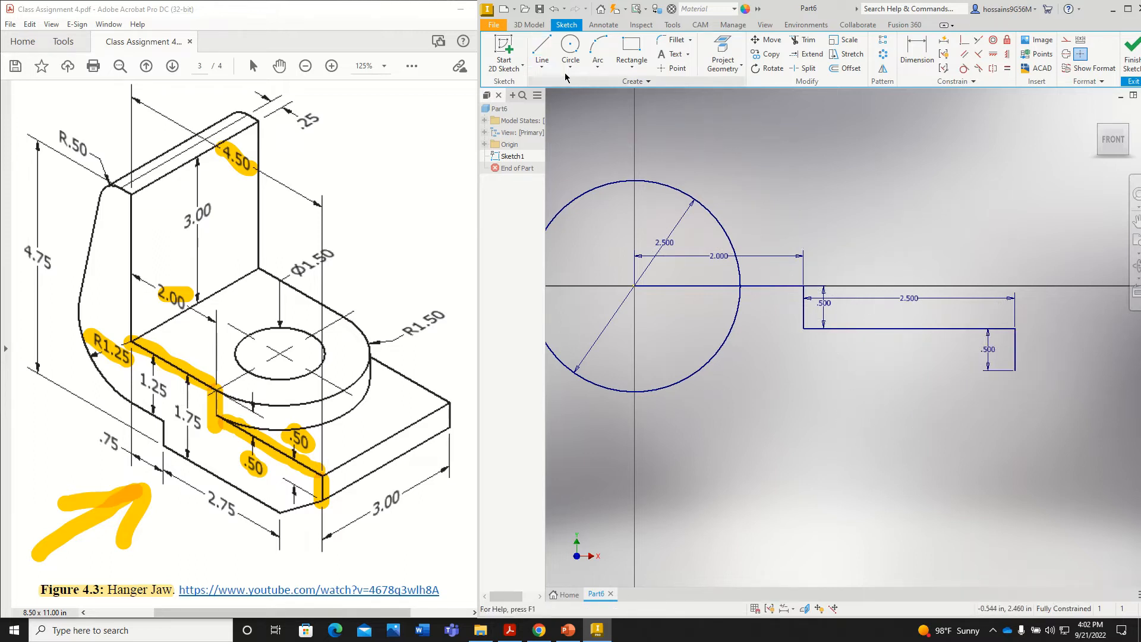
# Undo the yellow edge and dimension-label highlights on the Hanger Jaw drawing in the PDF, keeping the arrow and caption highlight
pyautogui.moveTo(132, 405); pyautogui.dragTo(162, 417)
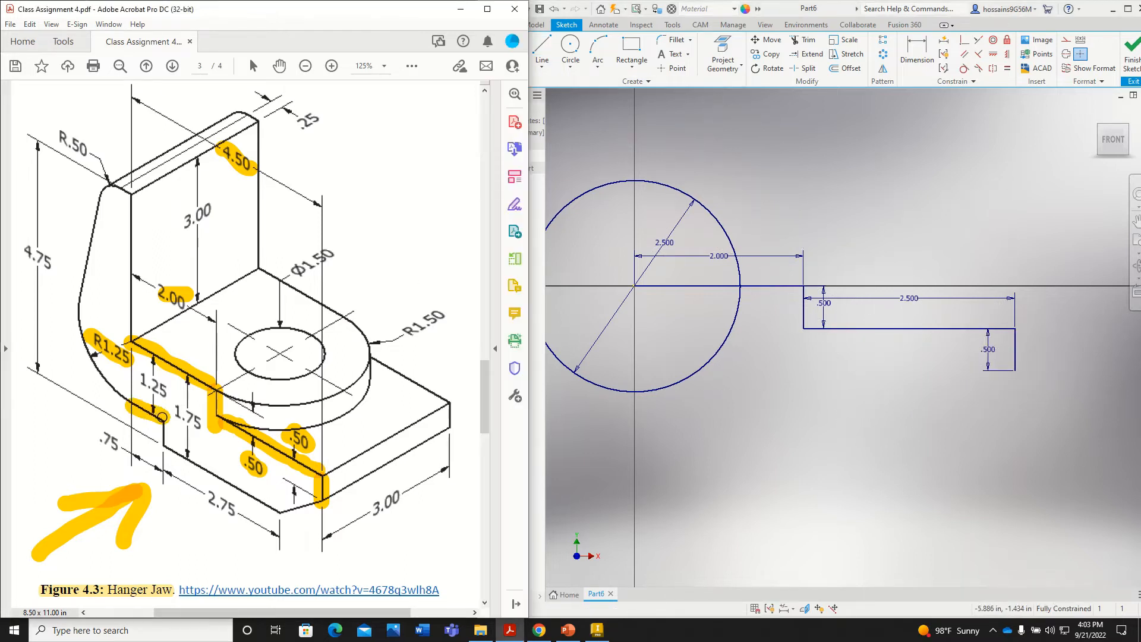
pyautogui.hotkey('ctrl', 'z')
pyautogui.hotkey('ctrl', 'z')
pyautogui.hotkey('ctrl', 'z')
pyautogui.hotkey('ctrl', 'z')
pyautogui.hotkey('ctrl', 'z')
pyautogui.hotkey('ctrl', 'z')
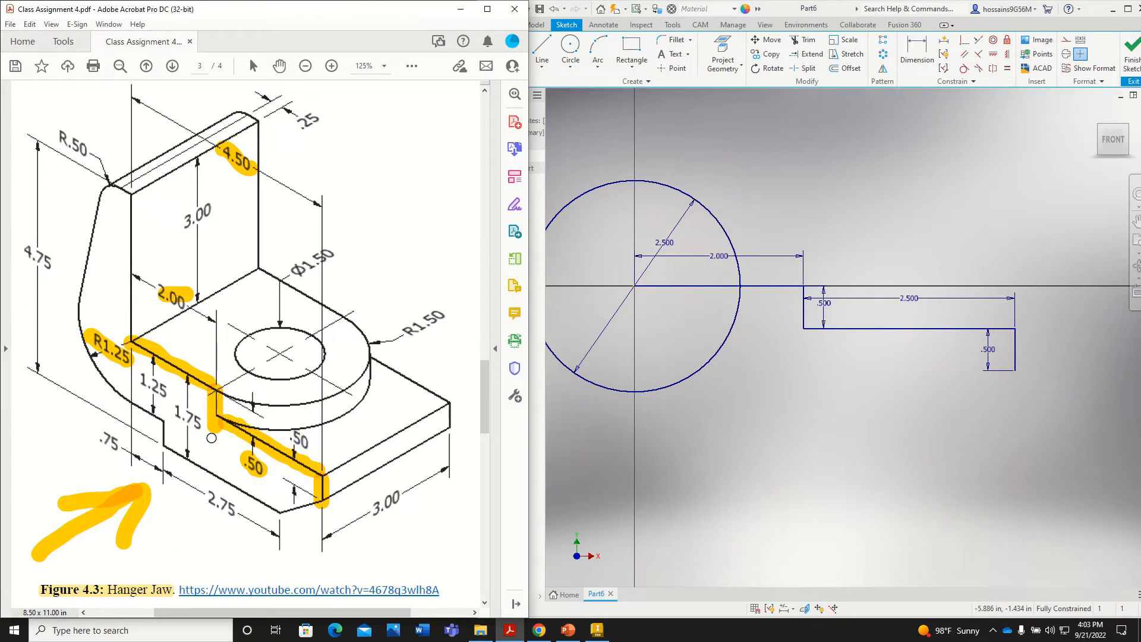
pyautogui.hotkey('ctrl', 'z')
pyautogui.hotkey('ctrl', 'z')
pyautogui.hotkey('ctrl', 'z')
pyautogui.hotkey('ctrl', 'z')
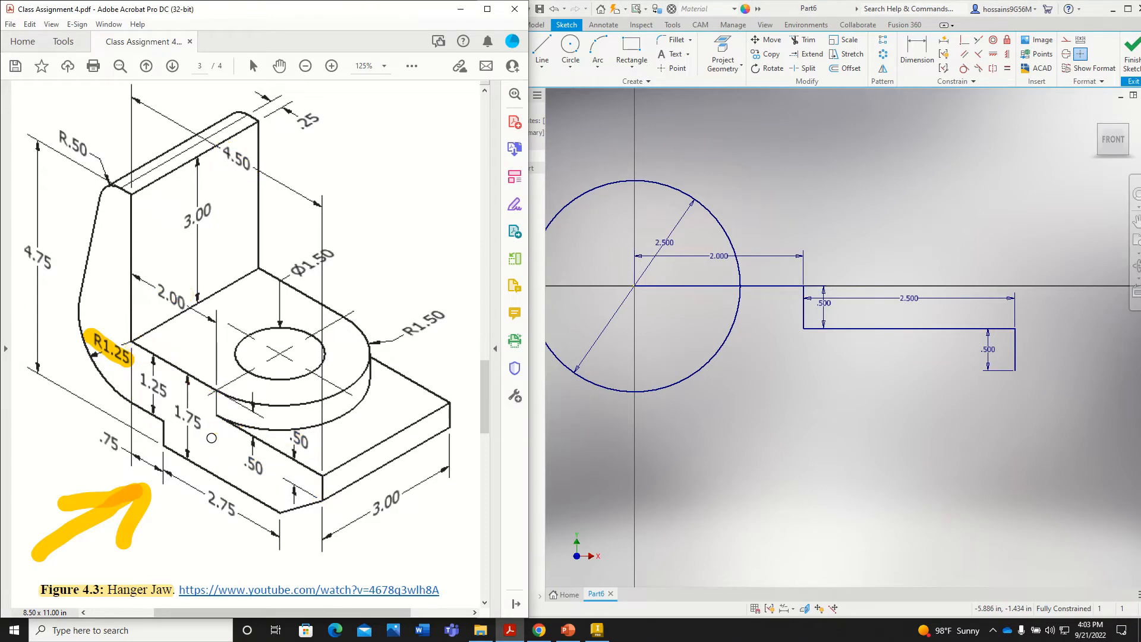
# Highlight the short lower edge and its .75 label, and sketch a 0.75 in horizontal line rightward from the circle's lowest point
pyautogui.moveTo(127, 404); pyautogui.dragTo(167, 422)
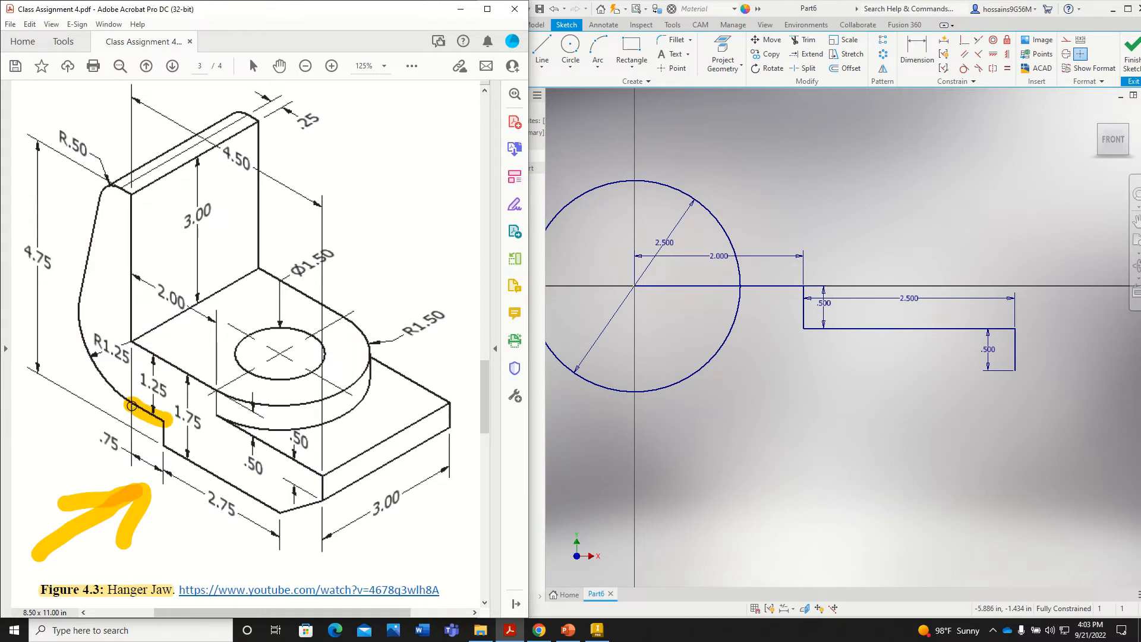
pyautogui.click(542, 50)
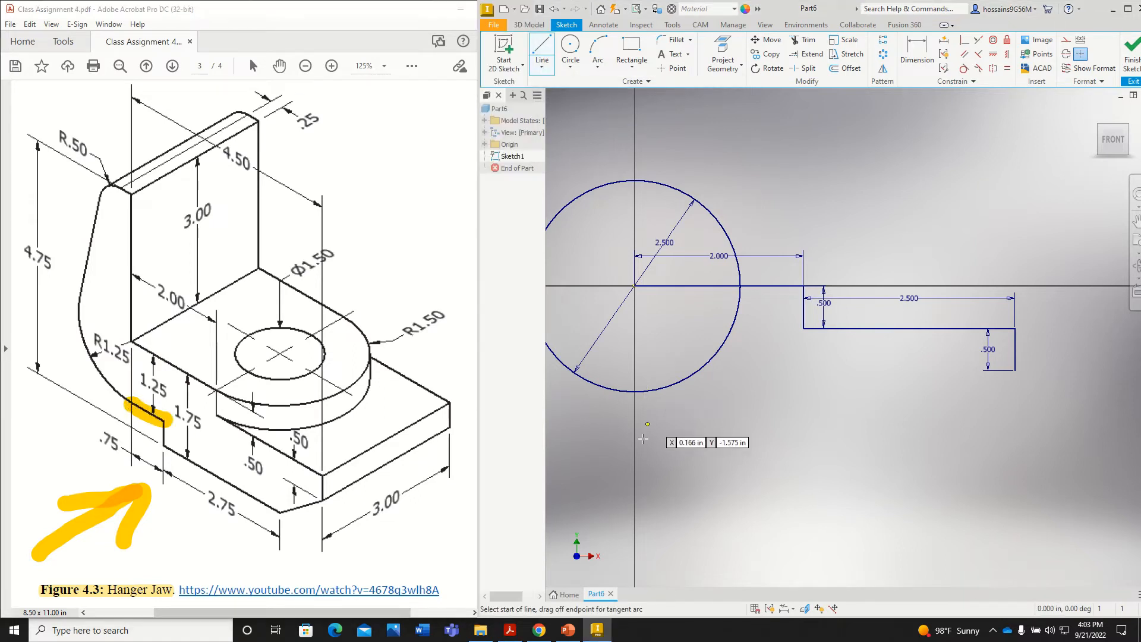
pyautogui.click(635, 391)
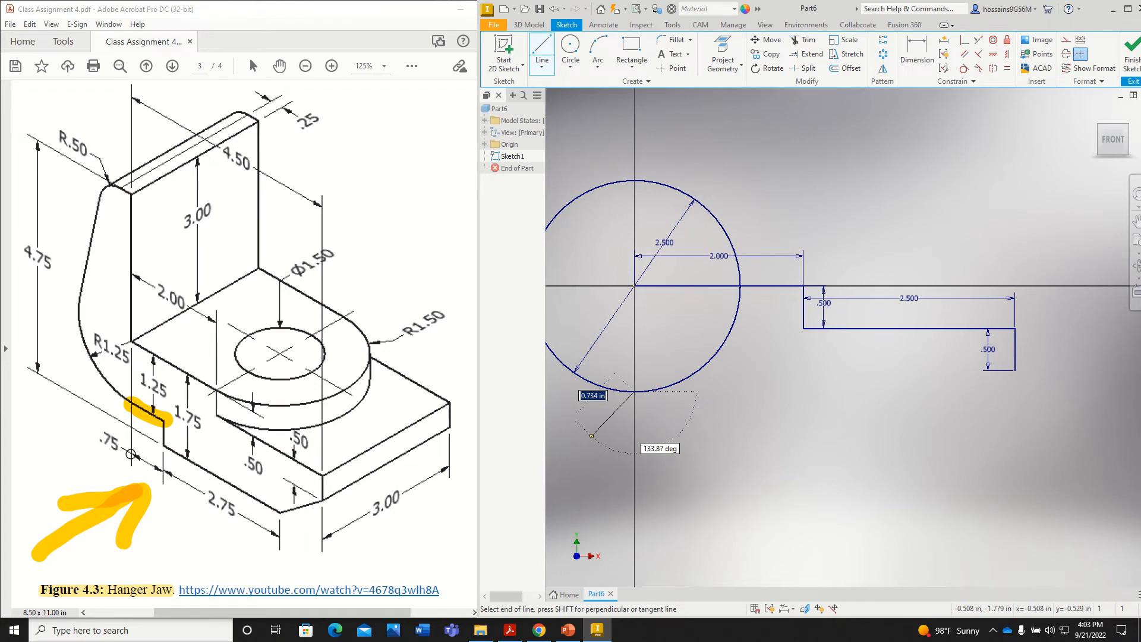
pyautogui.moveTo(131, 454)
pyautogui.mouseDown()
pyautogui.moveTo(154, 467)
pyautogui.moveTo(98, 433)
pyautogui.mouseUp()
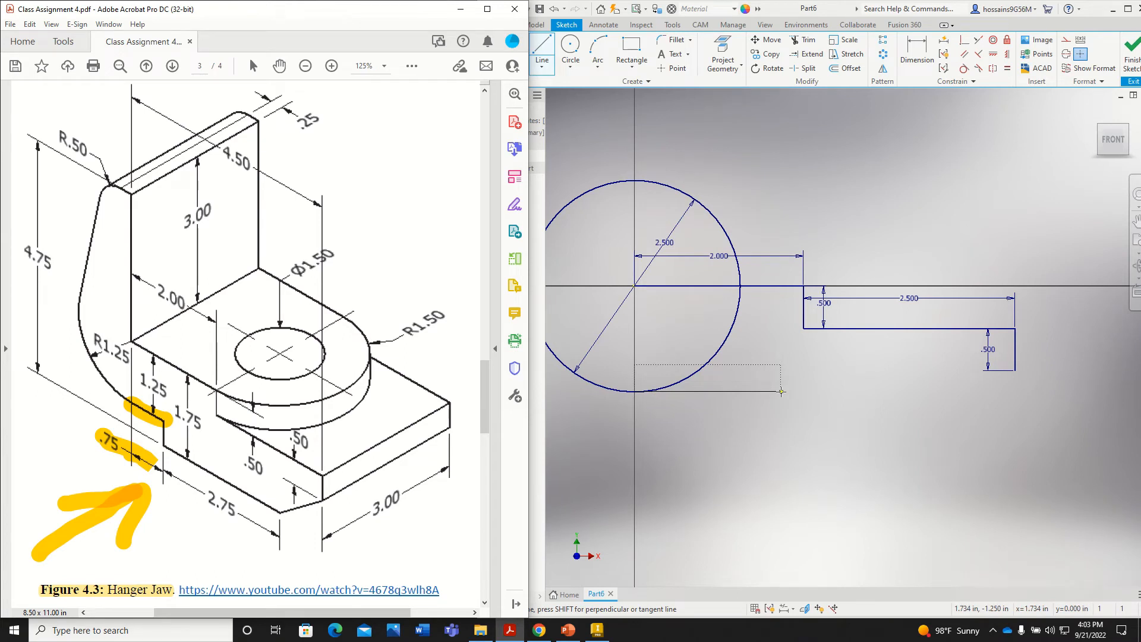
pyautogui.click(781, 391)
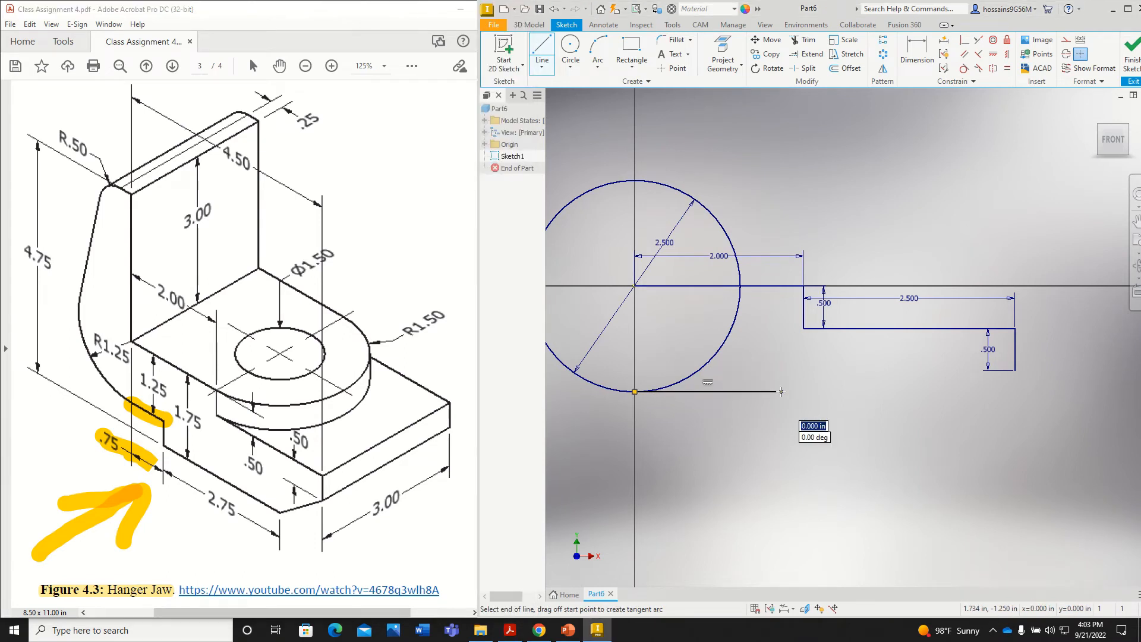
pyautogui.click(917, 65)
pyautogui.click(725, 391)
pyautogui.click(721, 426)
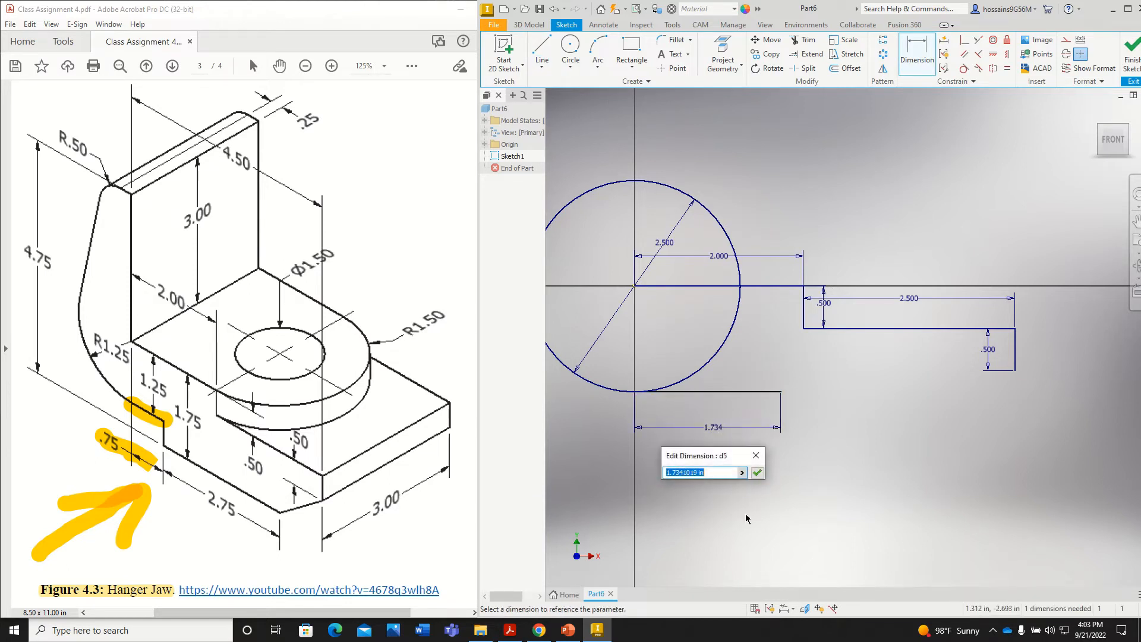
pyautogui.write('0.75')
pyautogui.press('Return')
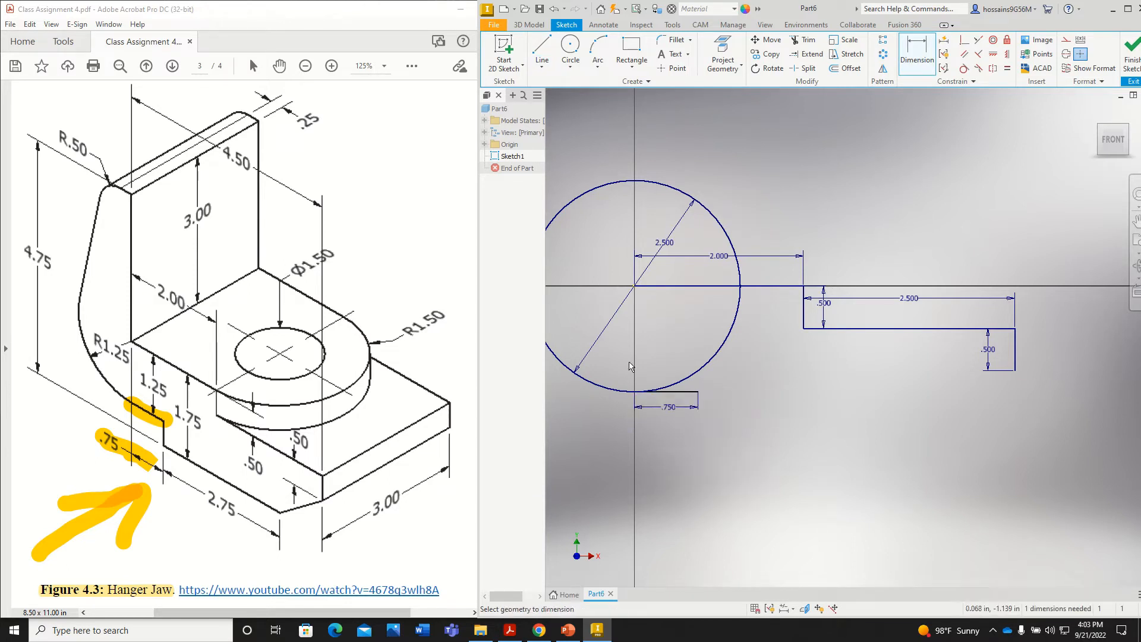
# Highlight the lower vertical step and the 1.75 and 1.25 labels, and sketch a 1.75-1.25 in vertical line down from the 0.75 in line's end
pyautogui.moveTo(165, 430)
pyautogui.mouseDown()
pyautogui.moveTo(165, 444)
pyautogui.moveTo(202, 424)
pyautogui.mouseUp()
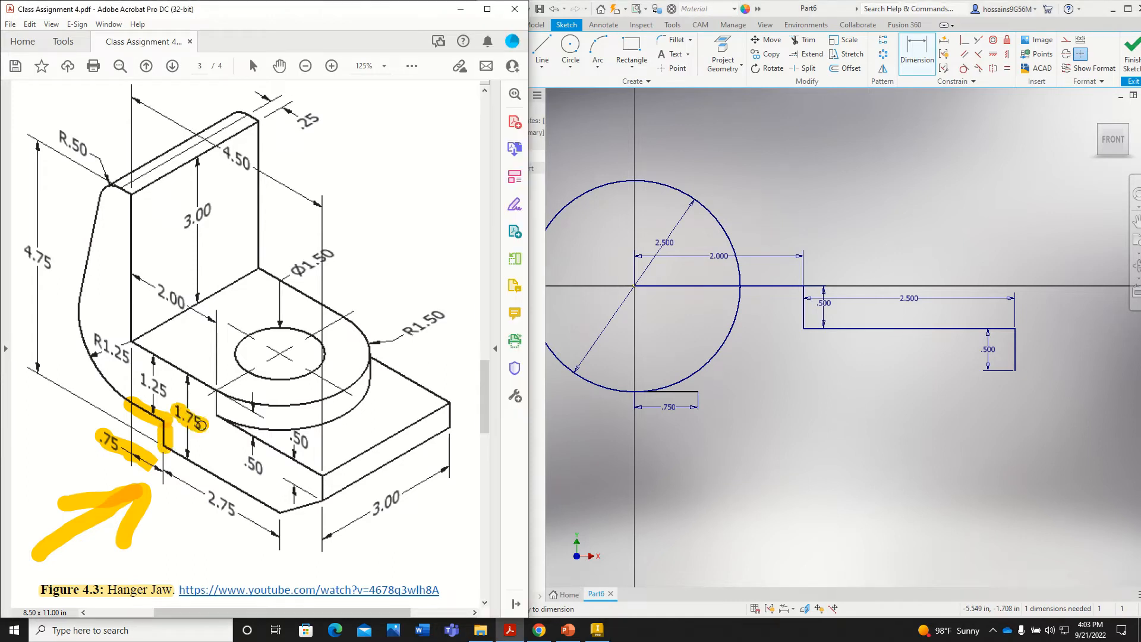
pyautogui.moveTo(141, 378); pyautogui.dragTo(176, 392)
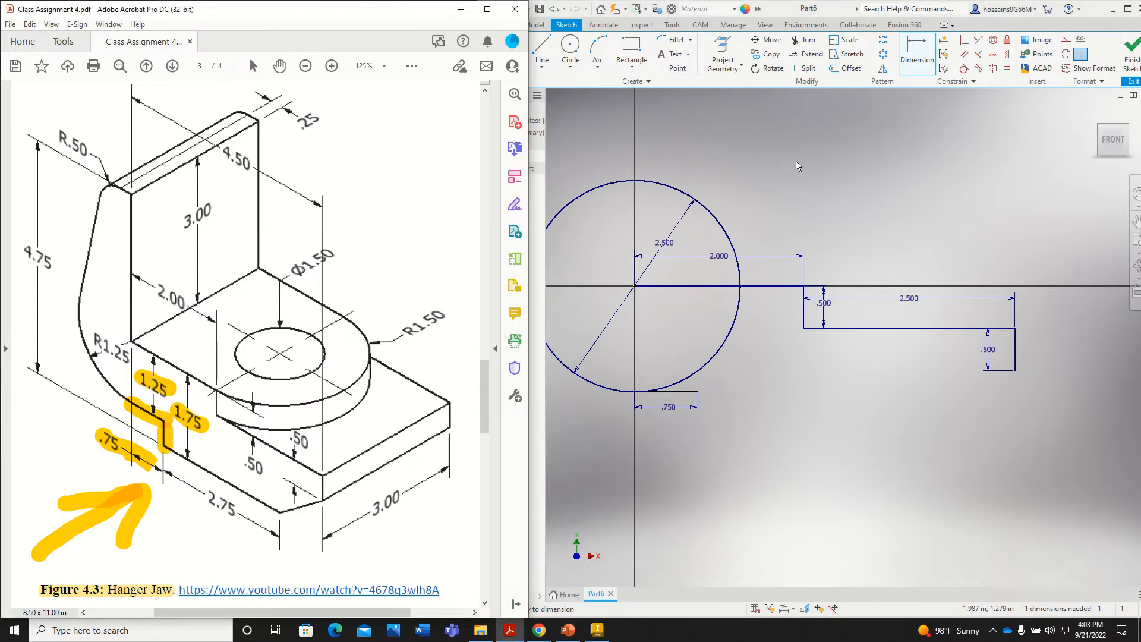
pyautogui.click(542, 51)
pyautogui.click(698, 391)
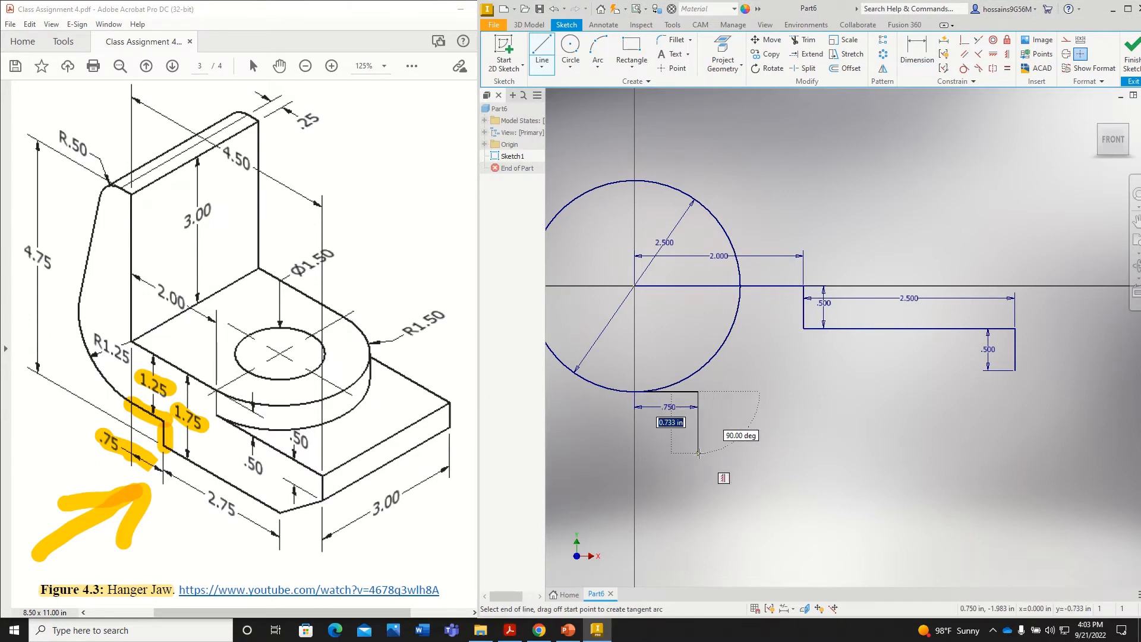
pyautogui.write('1.75-1.25')
pyautogui.press('Tab')
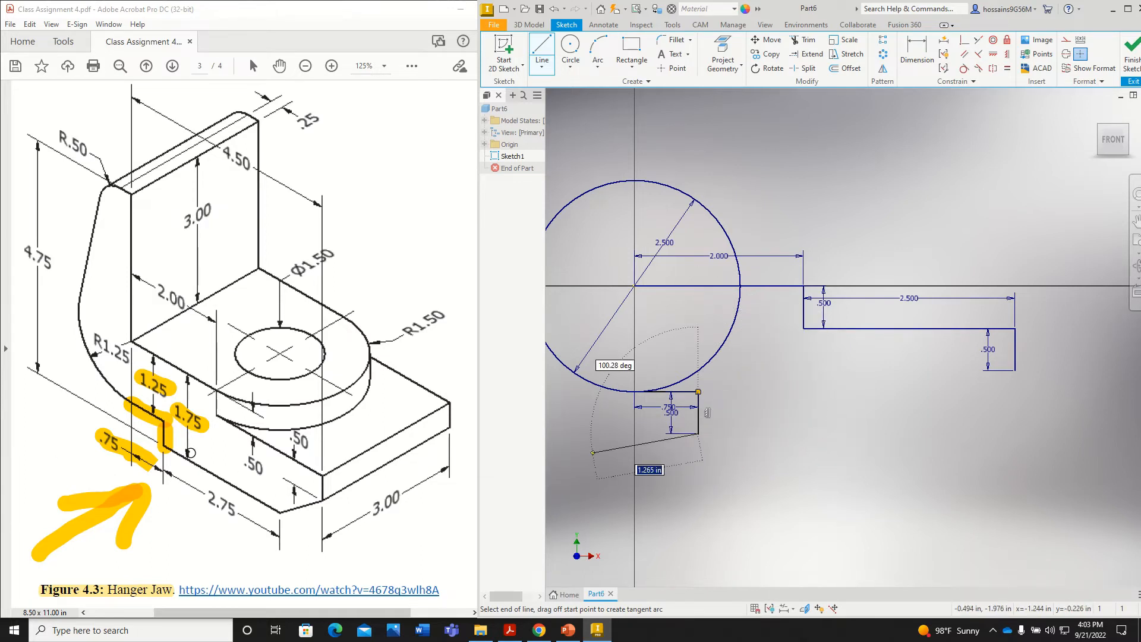
# Highlight the bottom edge and its 2.75 label, and sketch a 2.75 in horizontal line rightward from the lower step's bottom end
pyautogui.click(176, 454)
pyautogui.moveTo(278, 515); pyautogui.dragTo(169, 456)
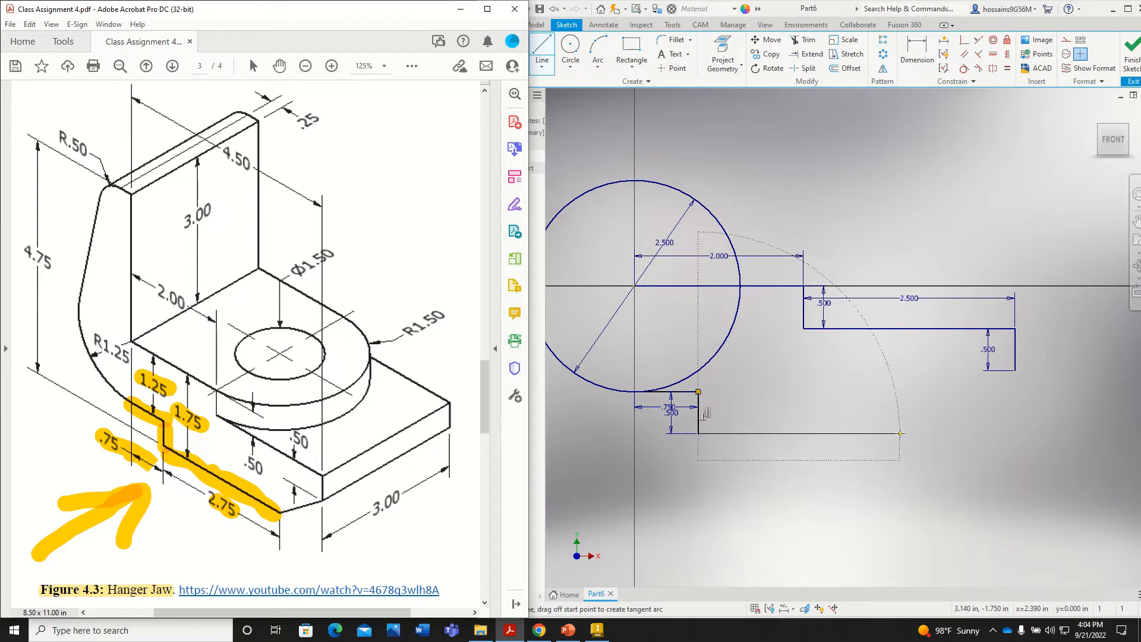
pyautogui.click(900, 433)
pyautogui.click(917, 57)
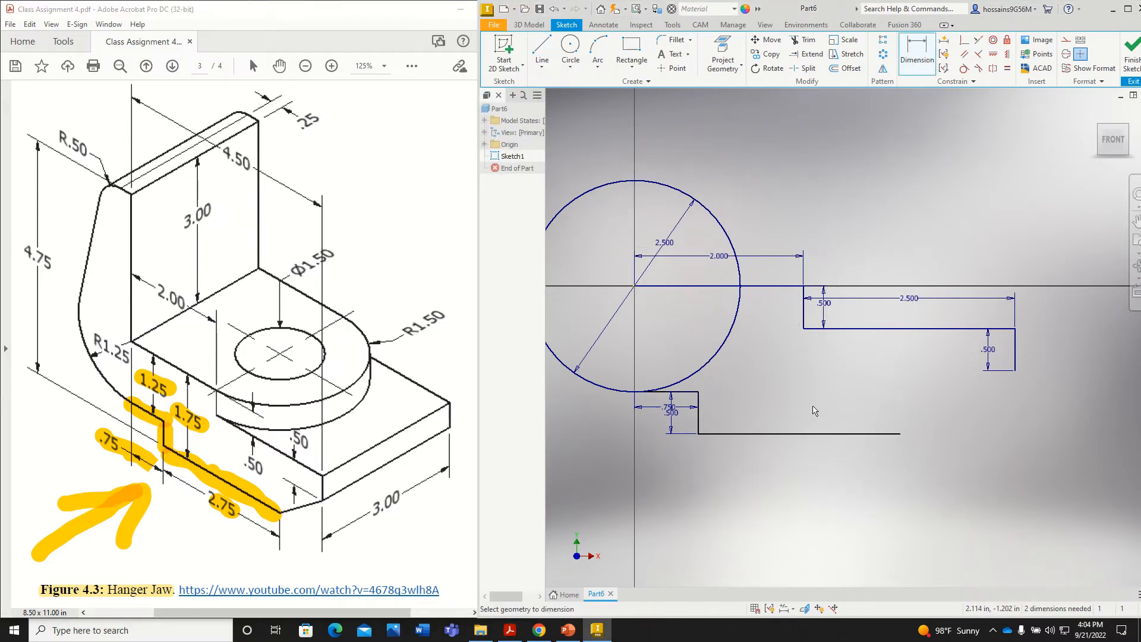
pyautogui.click(814, 437)
pyautogui.click(808, 466)
pyautogui.write('2.75')
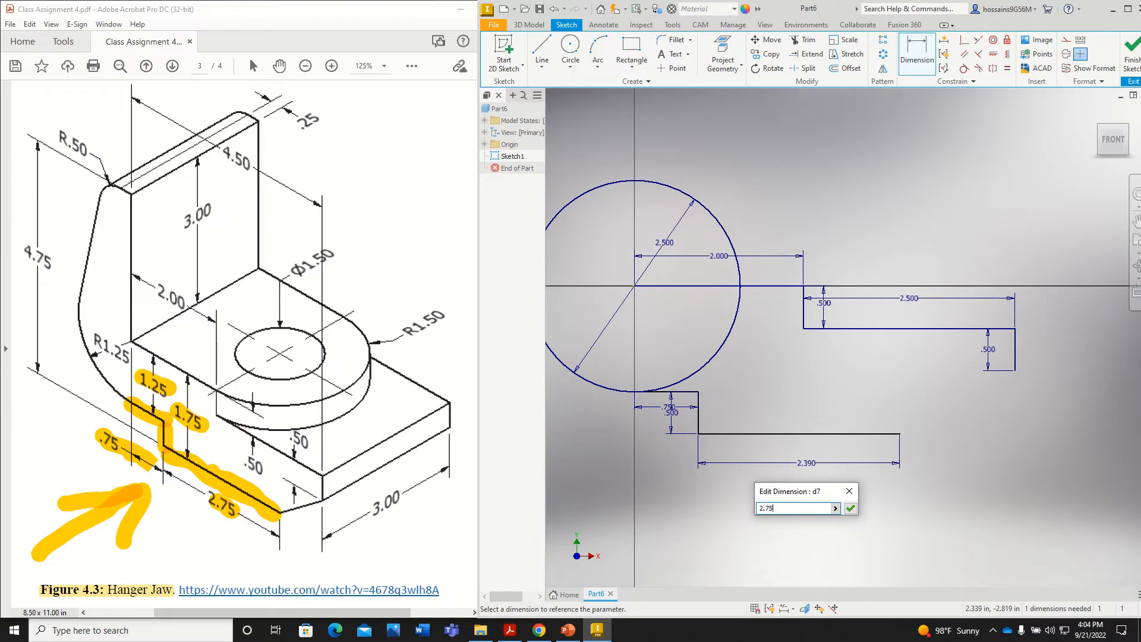
pyautogui.press('Return')
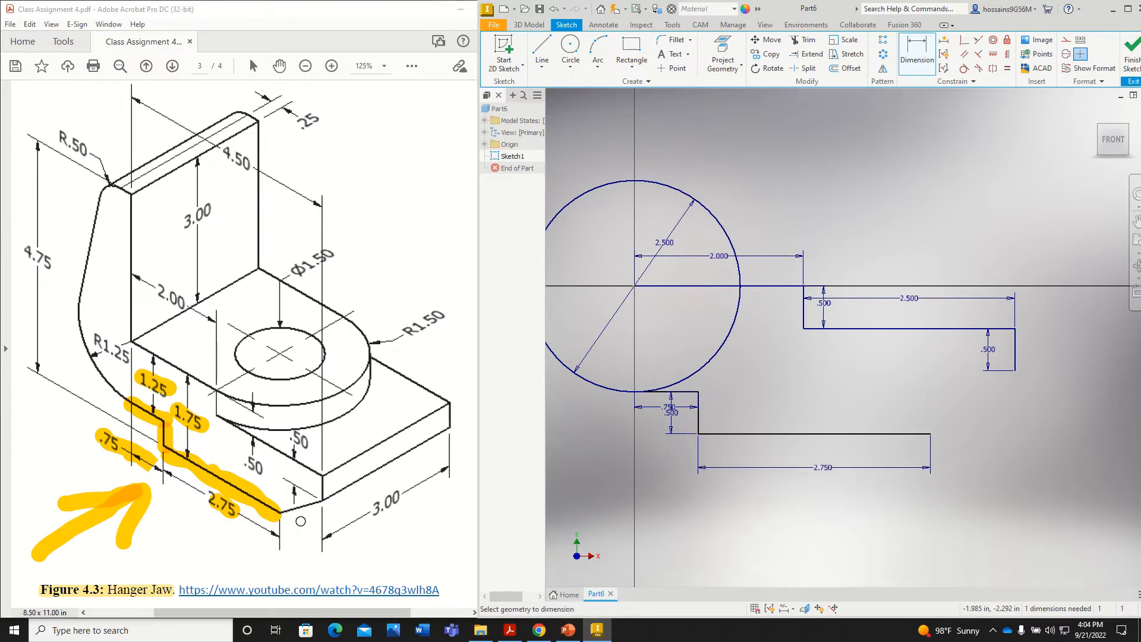
# Highlight the slanted bottom edge, and sketch a line joining the 2.75 in line's right end to the front end edge's lower end
pyautogui.click(285, 514)
pyautogui.moveTo(286, 513)
pyautogui.mouseDown()
pyautogui.moveTo(324, 500)
pyautogui.moveTo(288, 518)
pyautogui.mouseUp()
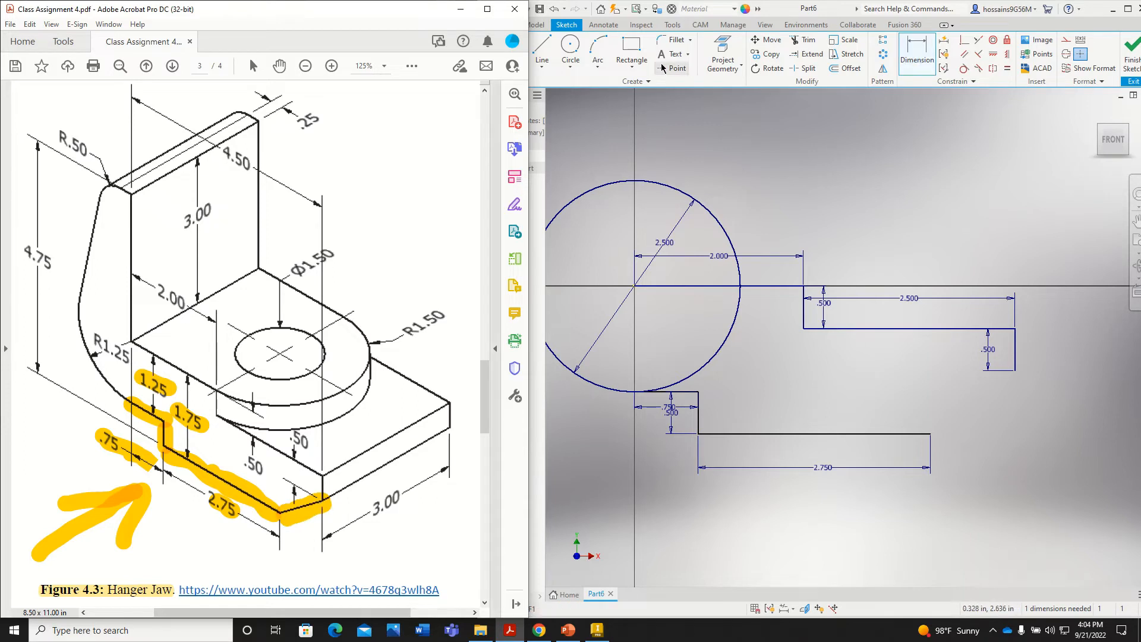
pyautogui.click(542, 53)
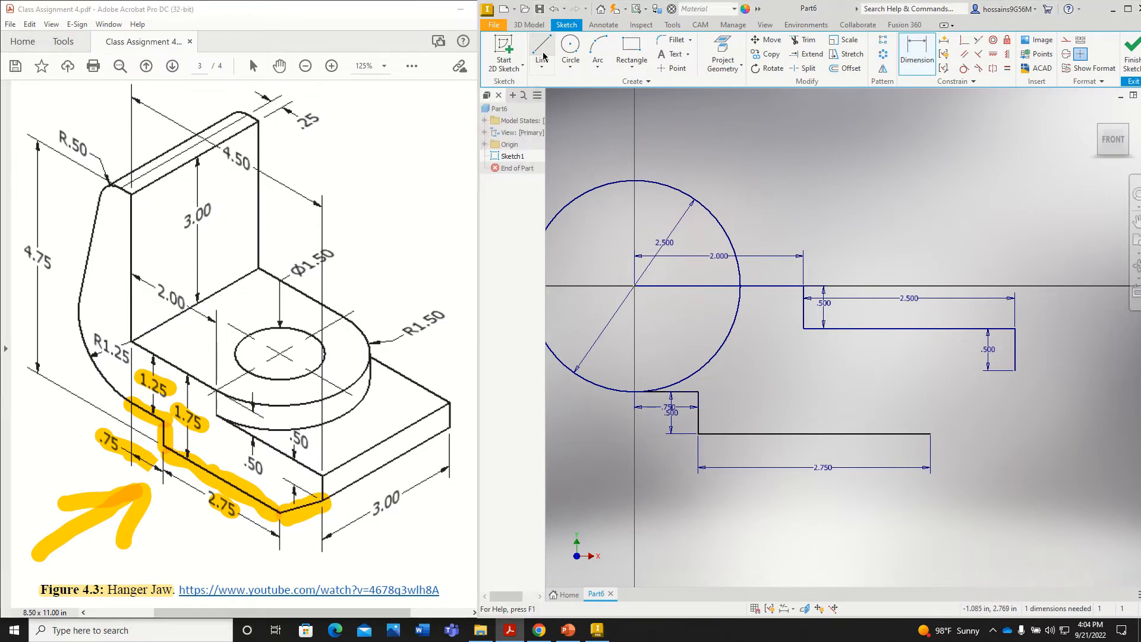
pyautogui.click(930, 434)
pyautogui.click(1015, 371)
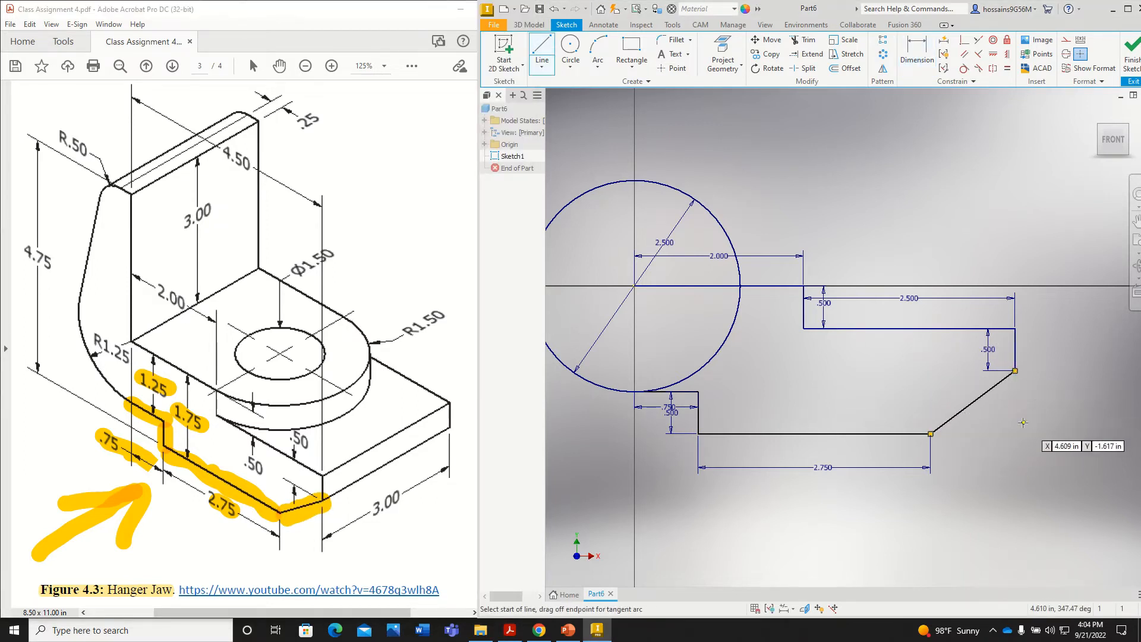
# Highlight the upright's inner vertical edge and the 4.75 label in the PDF, and start a line from the circle's centre
pyautogui.scroll(-3, 849, 422)
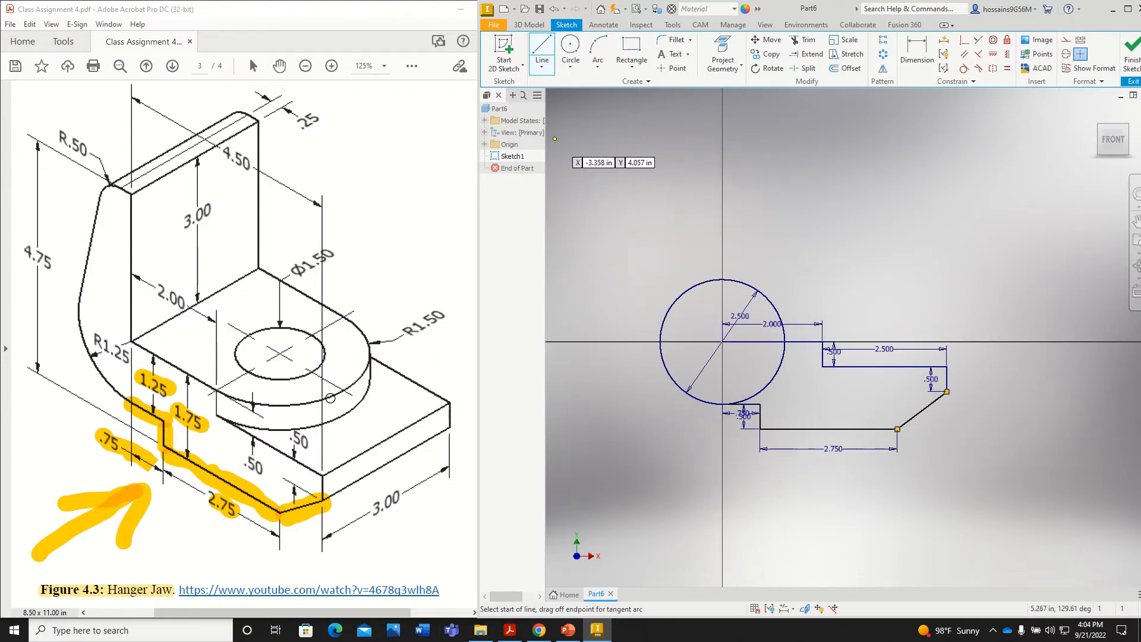
pyautogui.moveTo(132, 195); pyautogui.dragTo(133, 337)
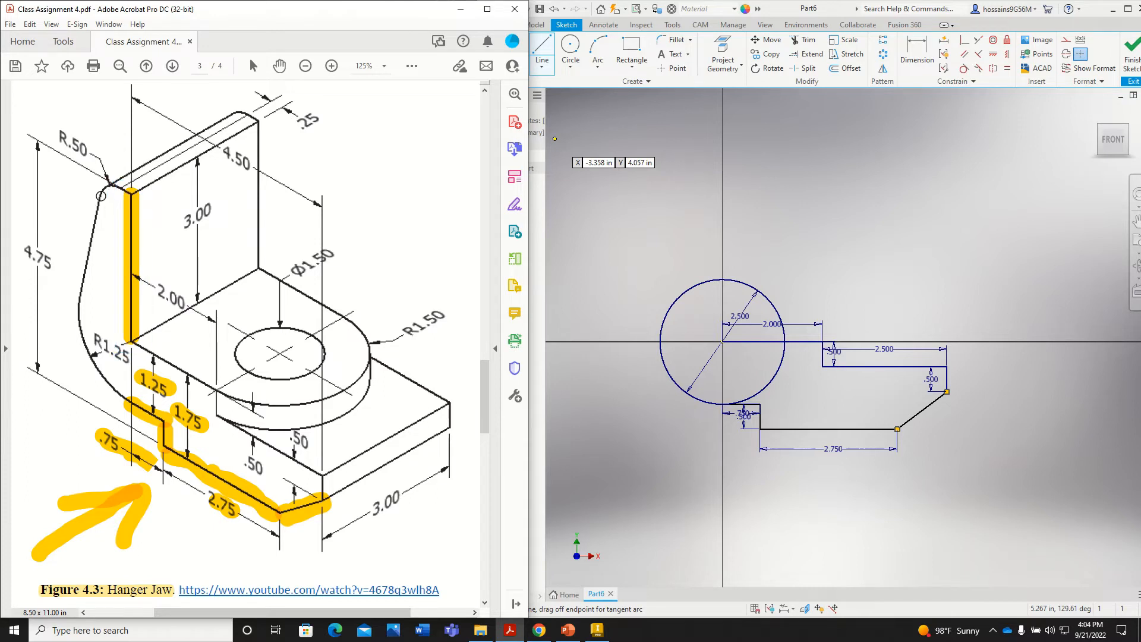
pyautogui.click(538, 52)
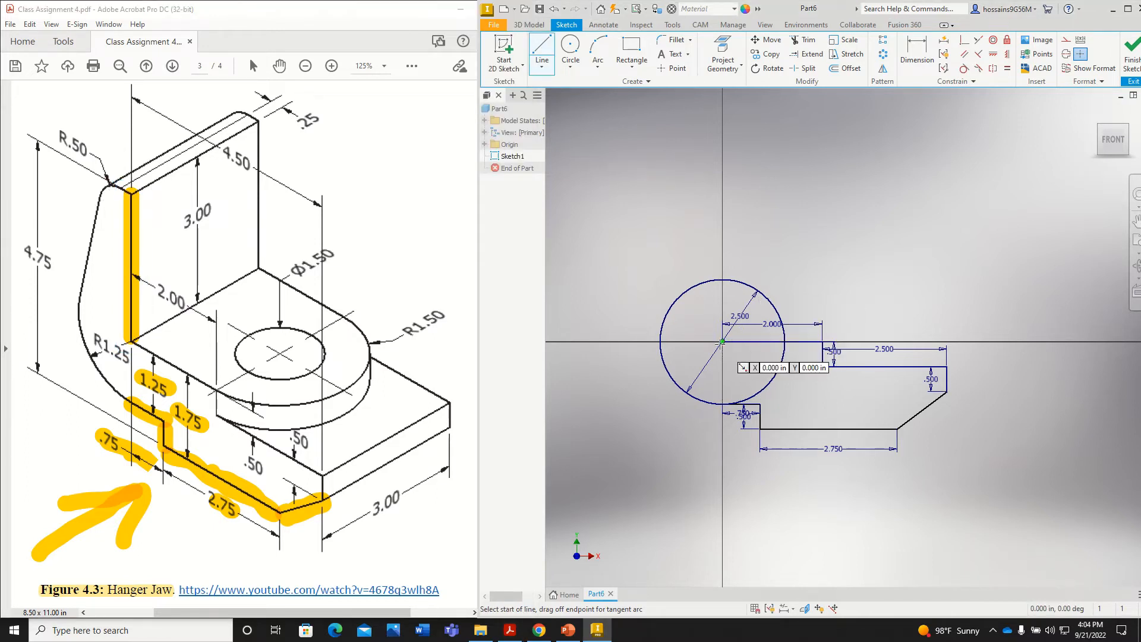
pyautogui.click(722, 341)
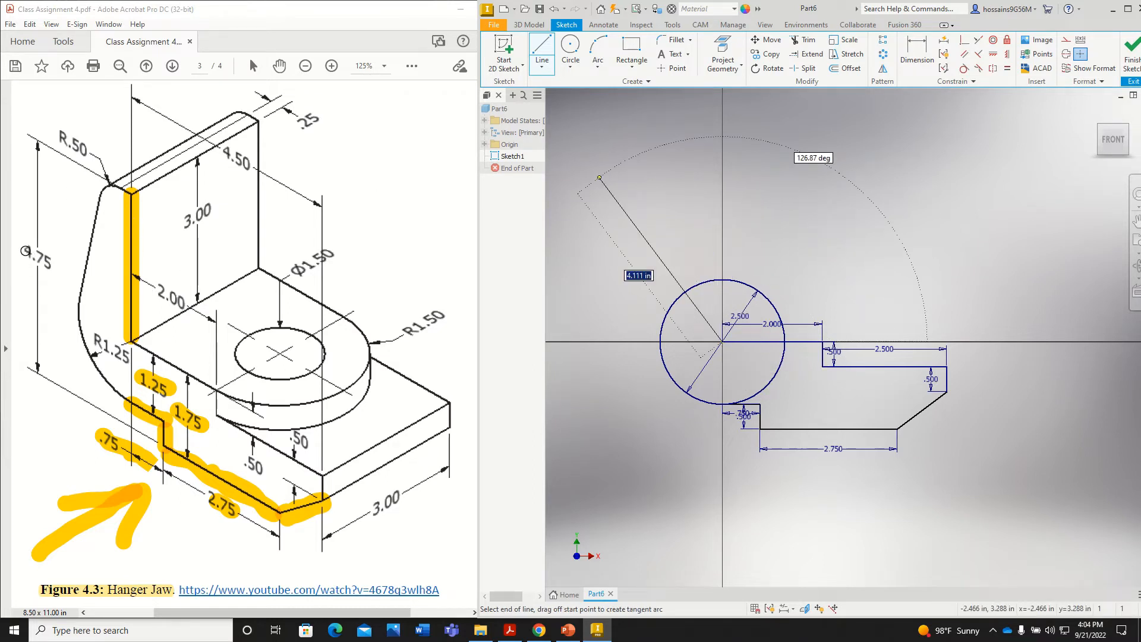
pyautogui.moveTo(25, 250); pyautogui.dragTo(51, 259)
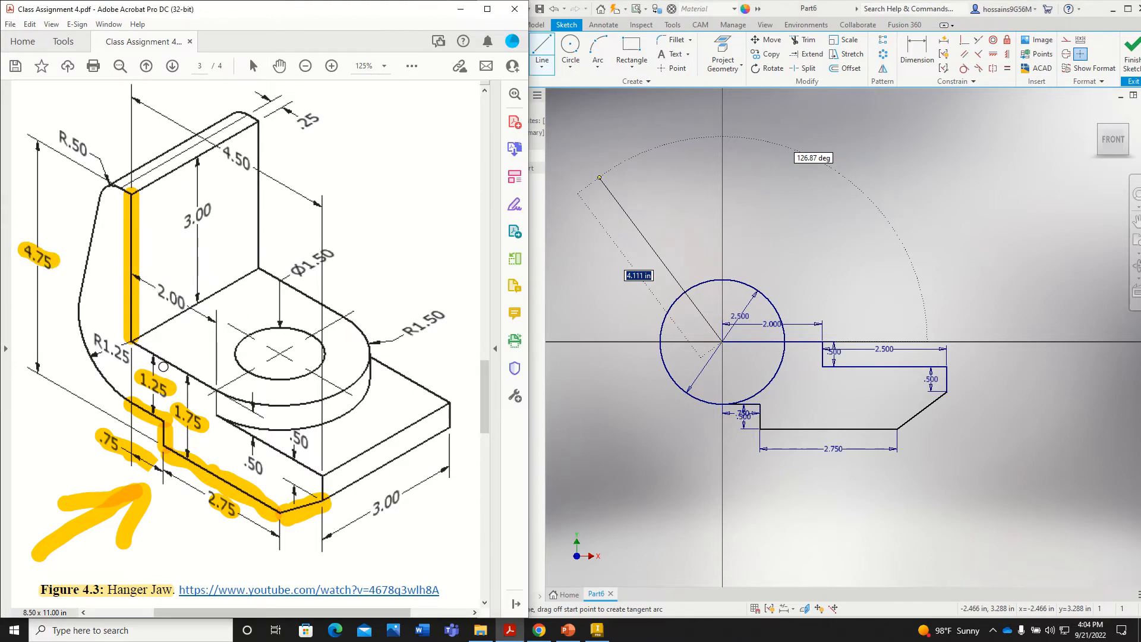
pyautogui.click(189, 419)
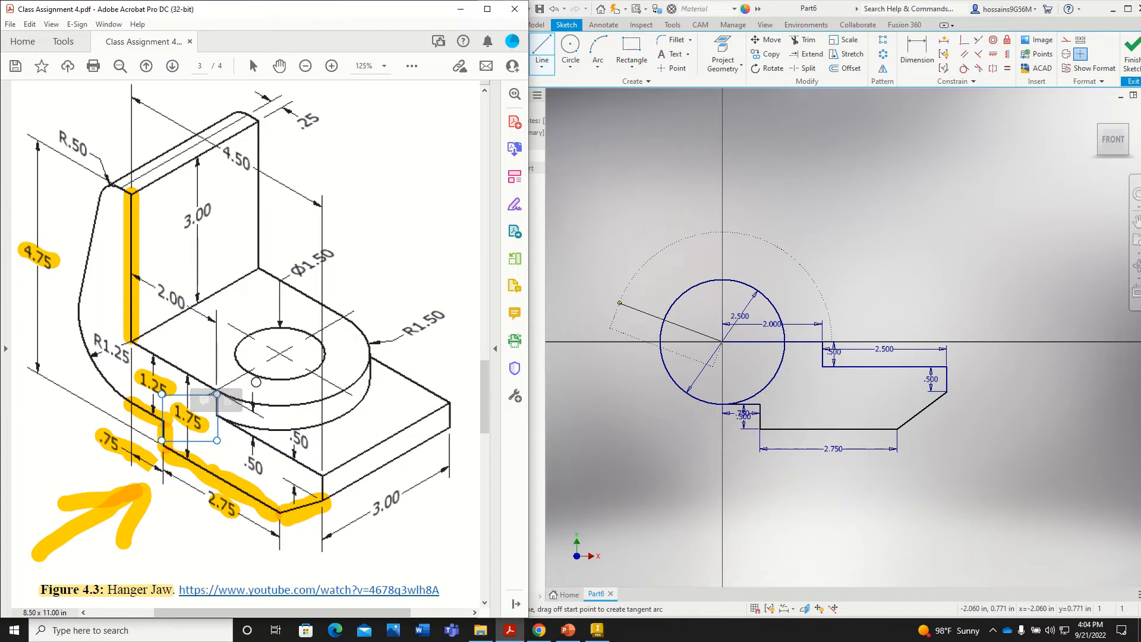
# Undo all the edge and dimension-label highlights made for the lower profile and upright in the PDF, keeping the arrow
pyautogui.hotkey('ctrl', 'z')
pyautogui.hotkey('ctrl', 'z')
pyautogui.hotkey('ctrl', 'z')
pyautogui.hotkey('ctrl', 'z')
pyautogui.hotkey('ctrl', 'z')
pyautogui.hotkey('ctrl', 'z')
pyautogui.hotkey('ctrl', 'z')
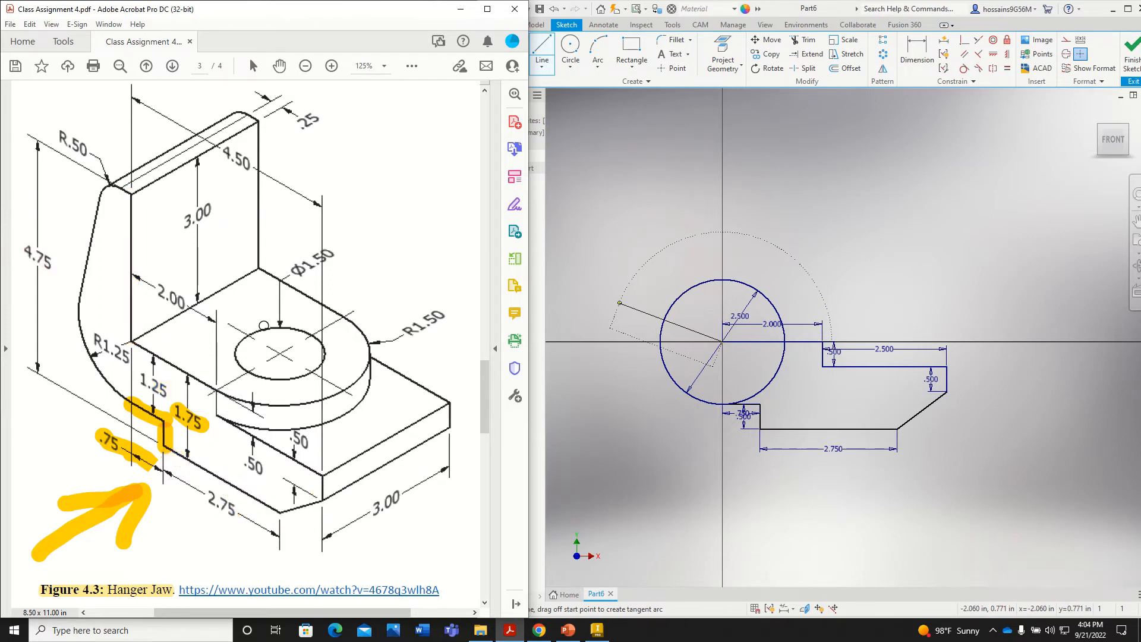
pyautogui.hotkey('ctrl', 'z')
pyautogui.hotkey('ctrl', 'z')
pyautogui.hotkey('ctrl', 'z')
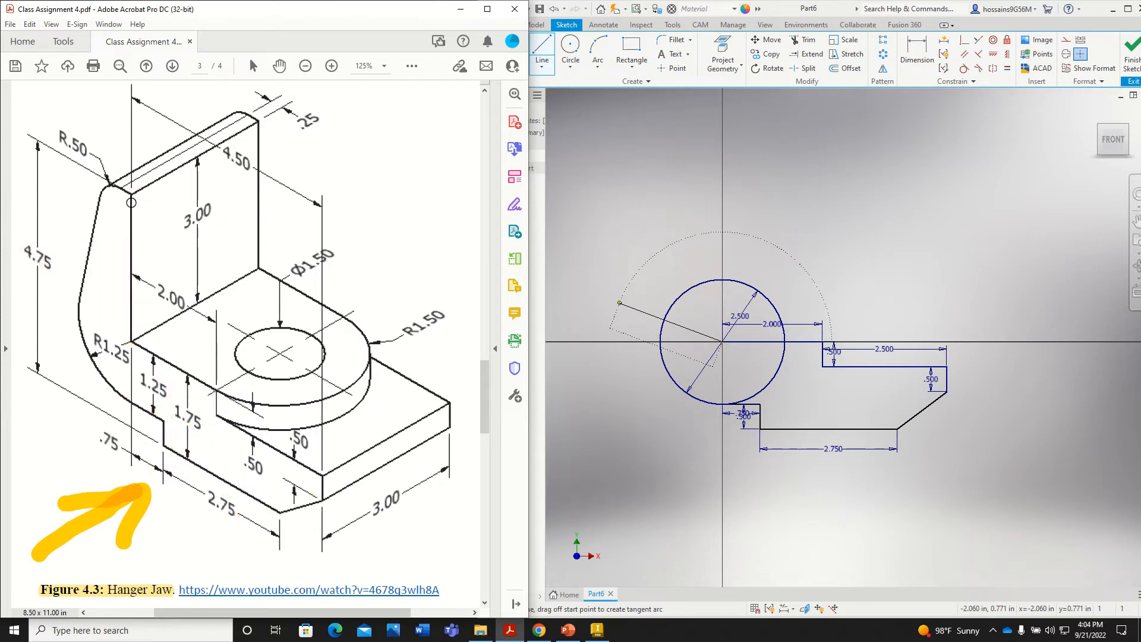
# Highlight the upright's inner edge and the 4.75 and 1.75 labels, and sketch a vertical line up from the circle's centre, dimensioned 4.75-1.75 in
pyautogui.moveTo(131, 202); pyautogui.dragTo(126, 333)
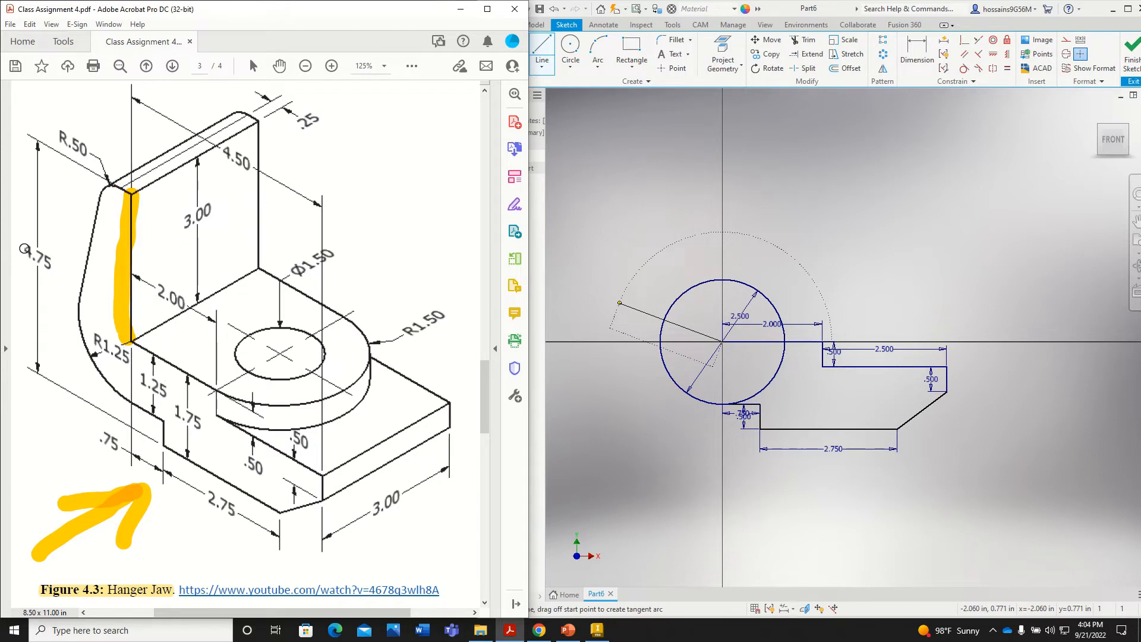
pyautogui.moveTo(23, 248); pyautogui.dragTo(54, 268)
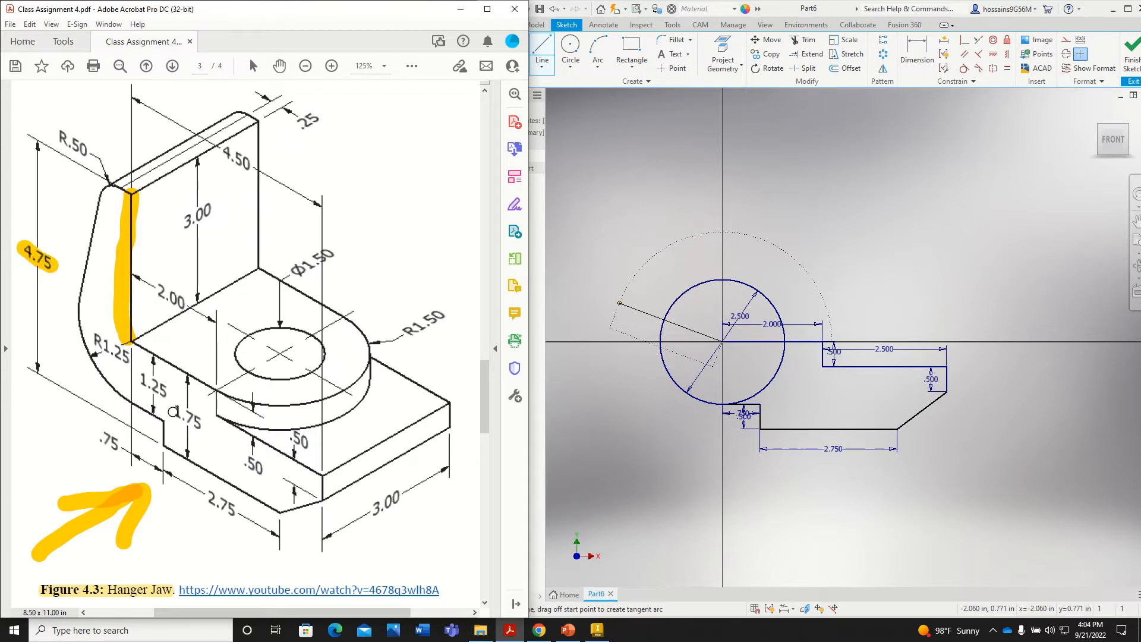
pyautogui.moveTo(173, 411); pyautogui.dragTo(196, 425)
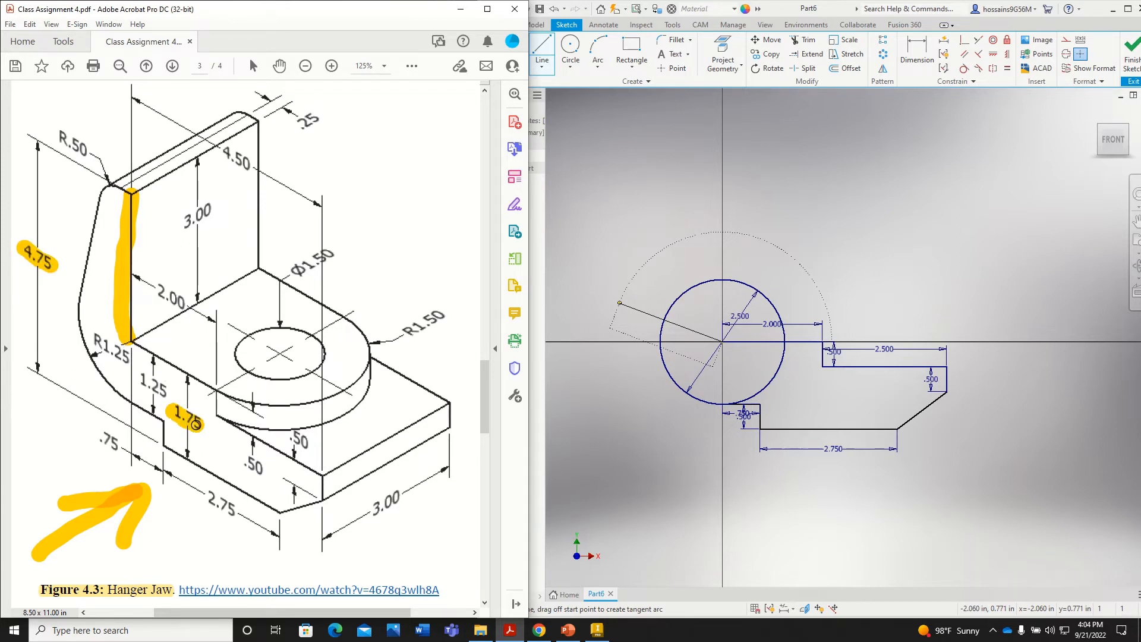
pyautogui.click(723, 131)
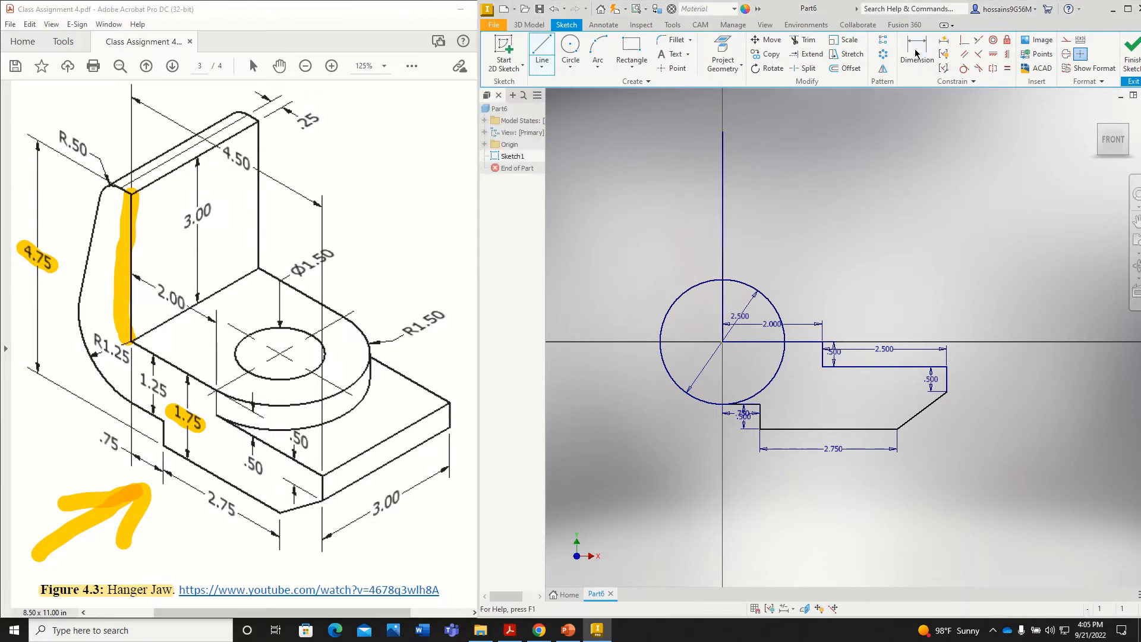
pyautogui.click(917, 53)
pyautogui.click(723, 202)
pyautogui.click(768, 196)
pyautogui.write('4.75-1.75')
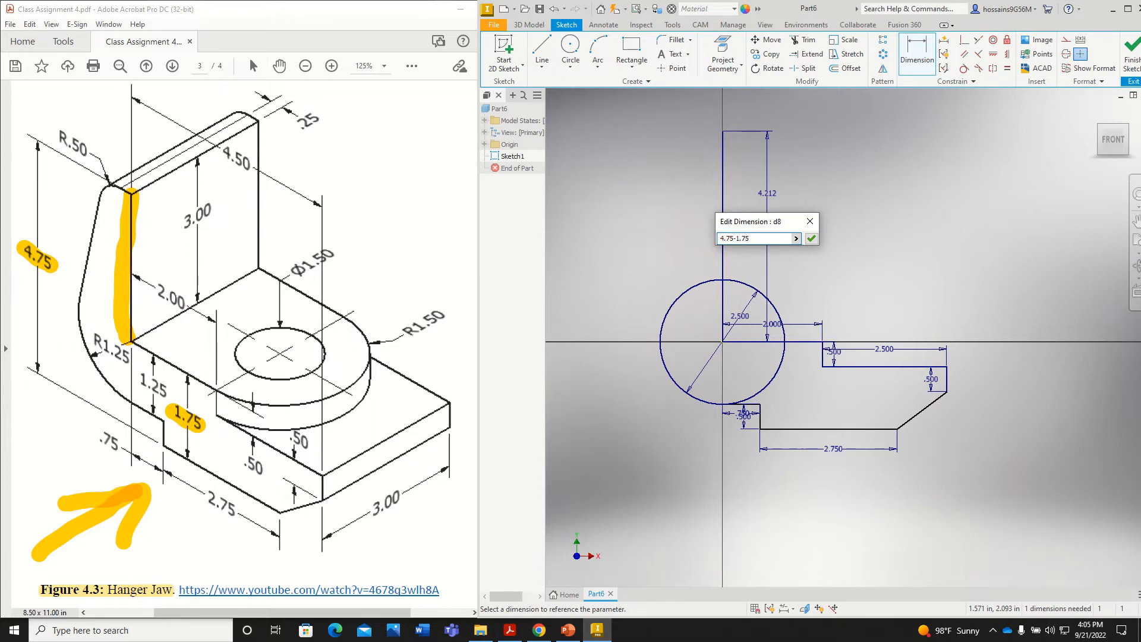
pyautogui.press('Return')
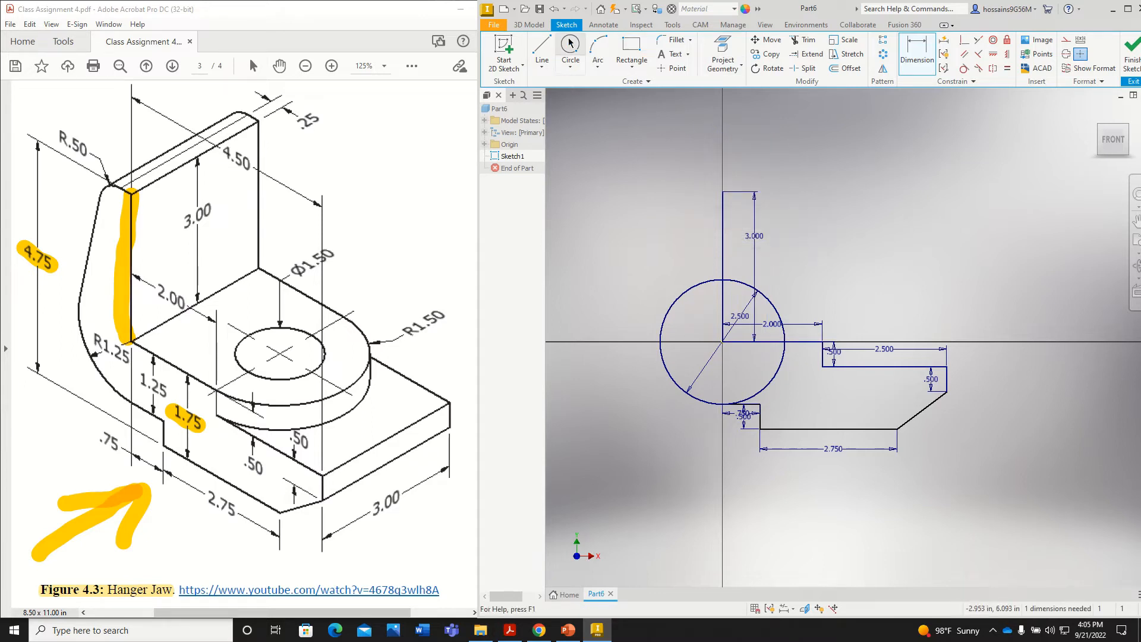
# Sketch a horizontal line about 0.7 in leftward from the upright's upper end, continued by a slanted line down past the circle's left side
pyautogui.click(542, 53)
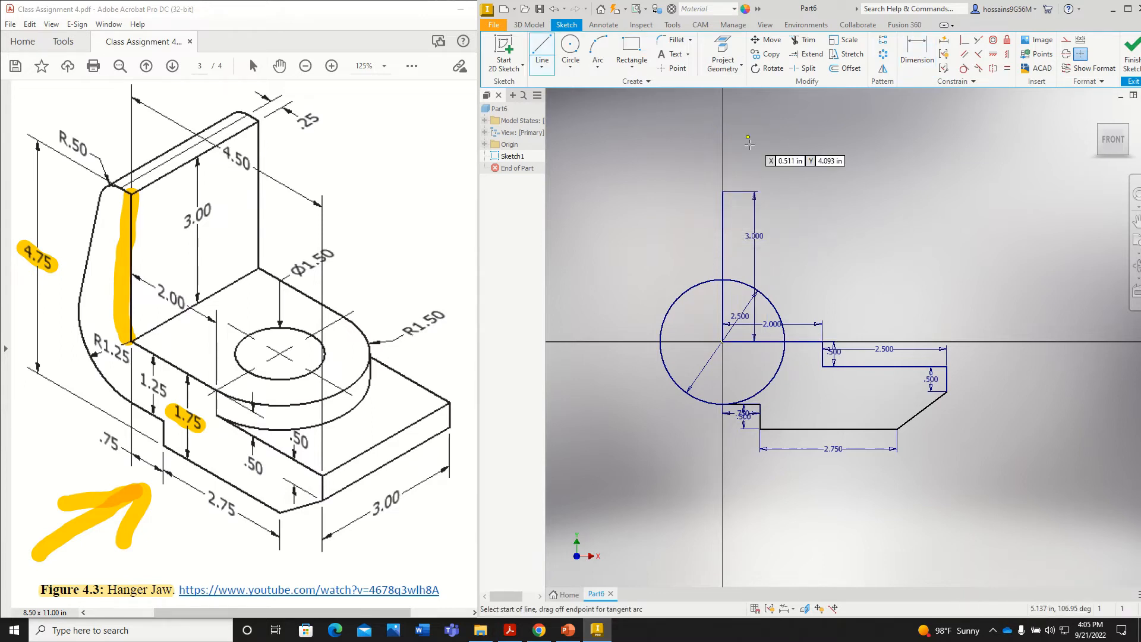
pyautogui.click(723, 192)
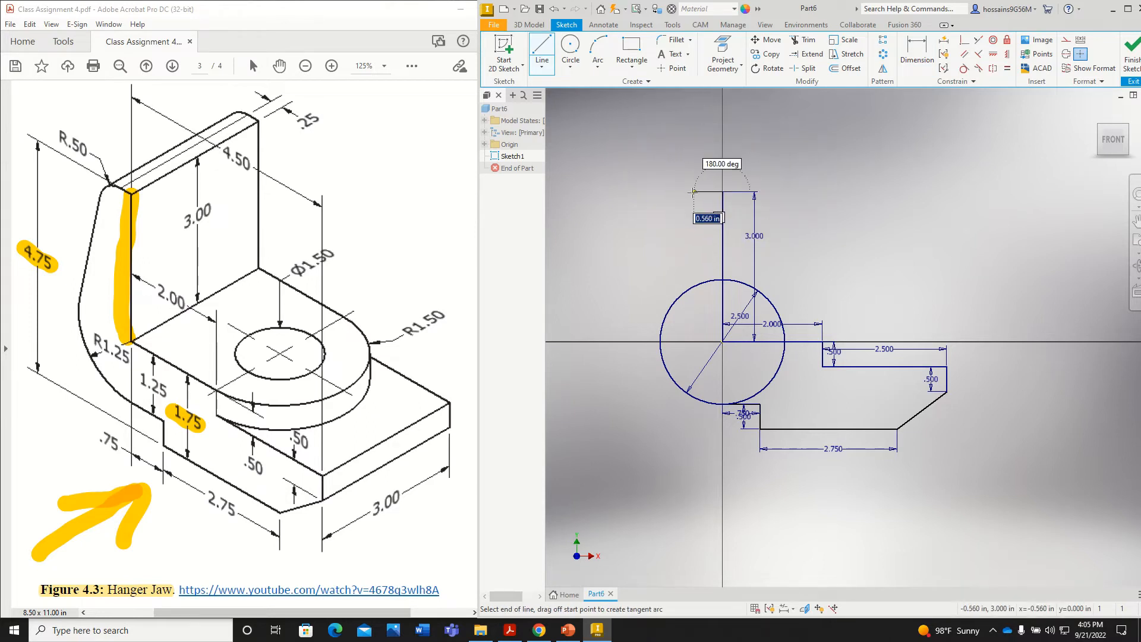
pyautogui.click(687, 191)
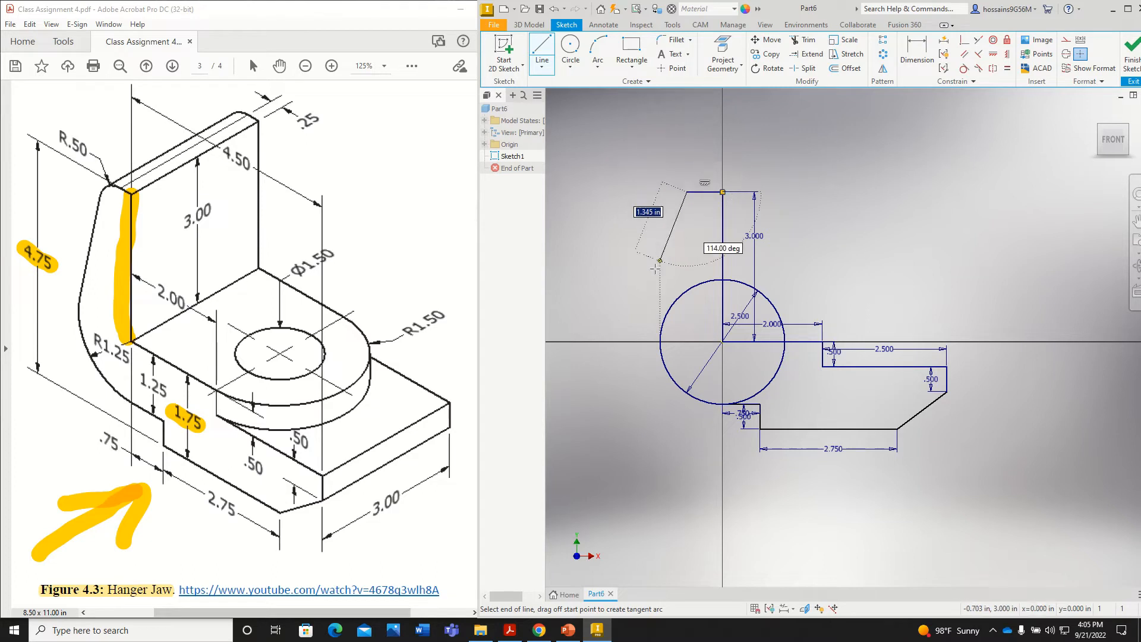
pyautogui.click(617, 398)
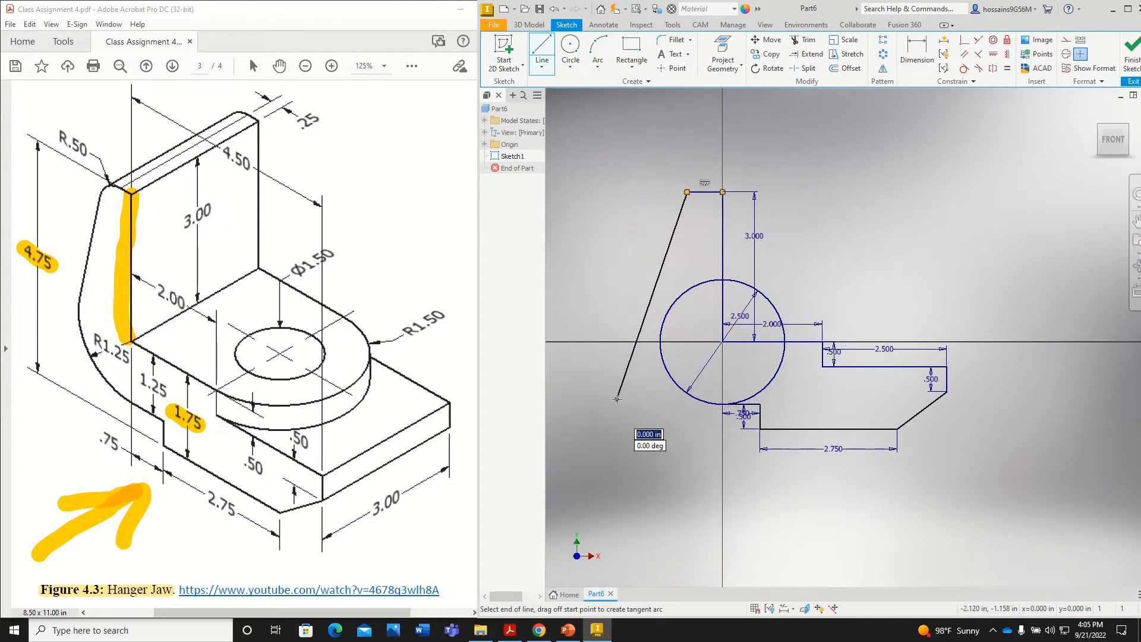
pyautogui.press('Escape')
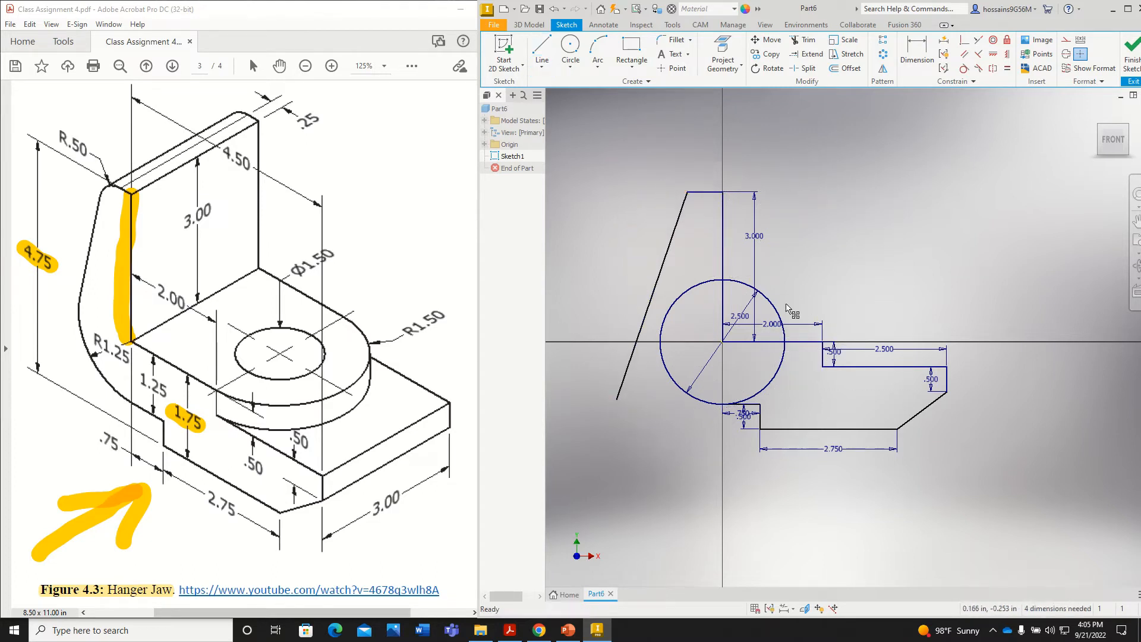
# Make the slanted outer line tangent to the 2.5 in circle
pyautogui.click(964, 70)
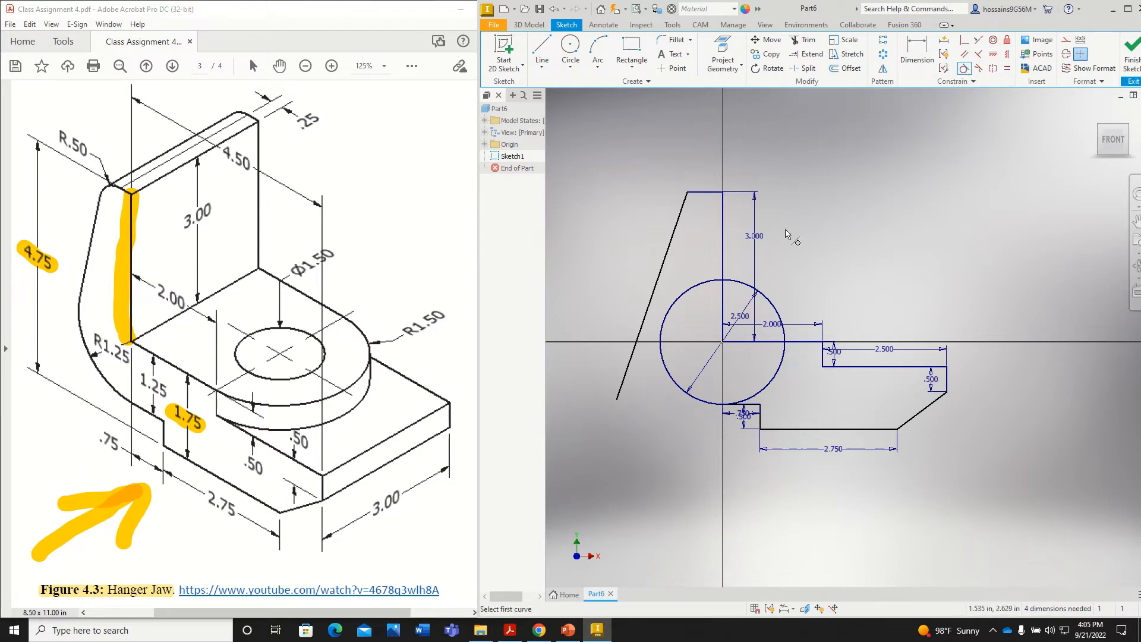
pyautogui.click(676, 308)
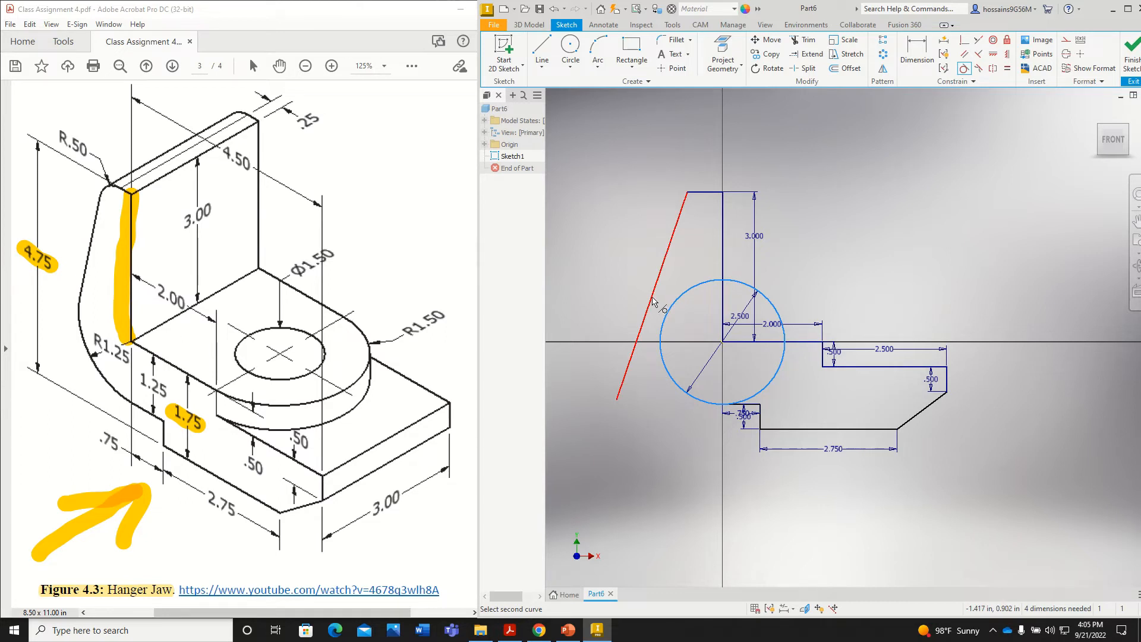
pyautogui.click(652, 302)
pyautogui.scroll(3, 715, 182)
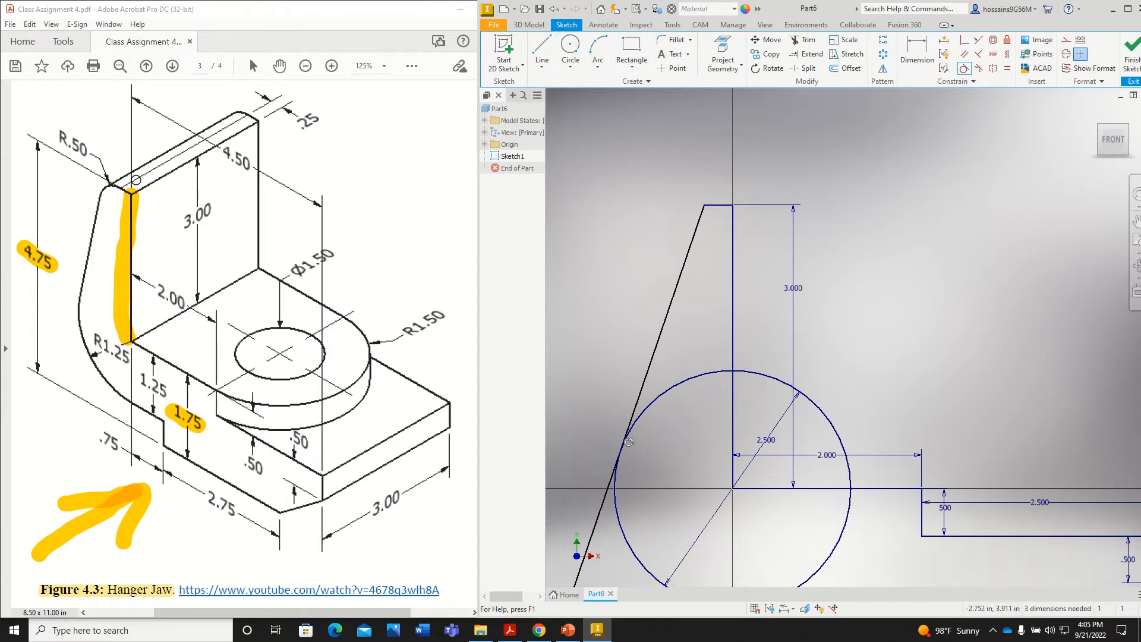
# Highlight the R.50 label in the PDF, and fillet the corner between the short top line and the slanted line at 0.5 in
pyautogui.moveTo(62, 134); pyautogui.dragTo(85, 155)
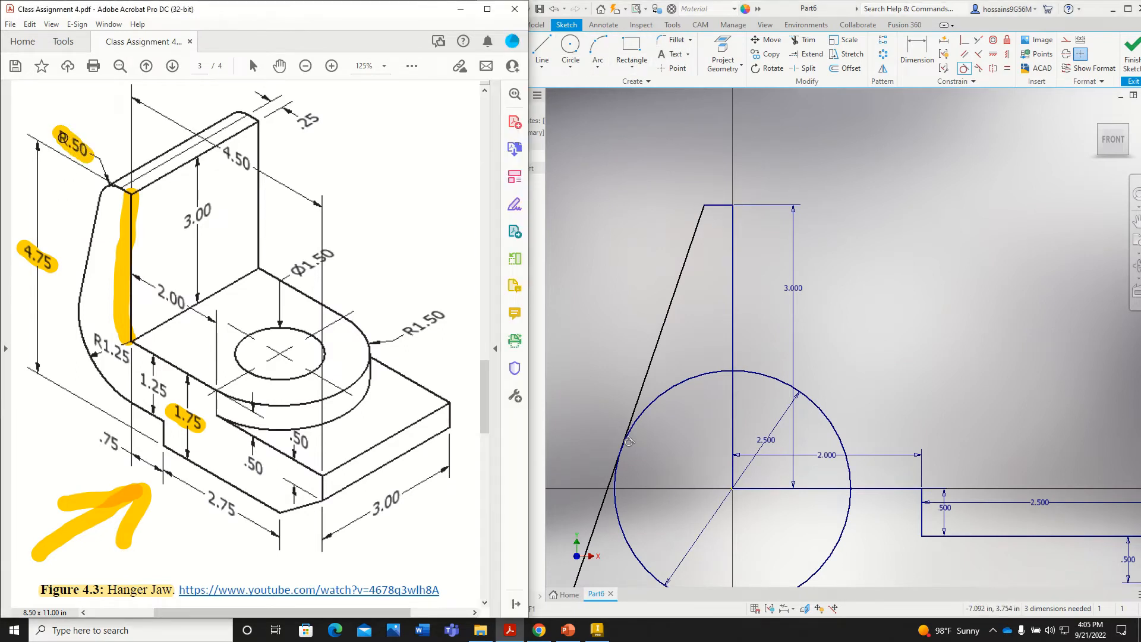
pyautogui.click(673, 40)
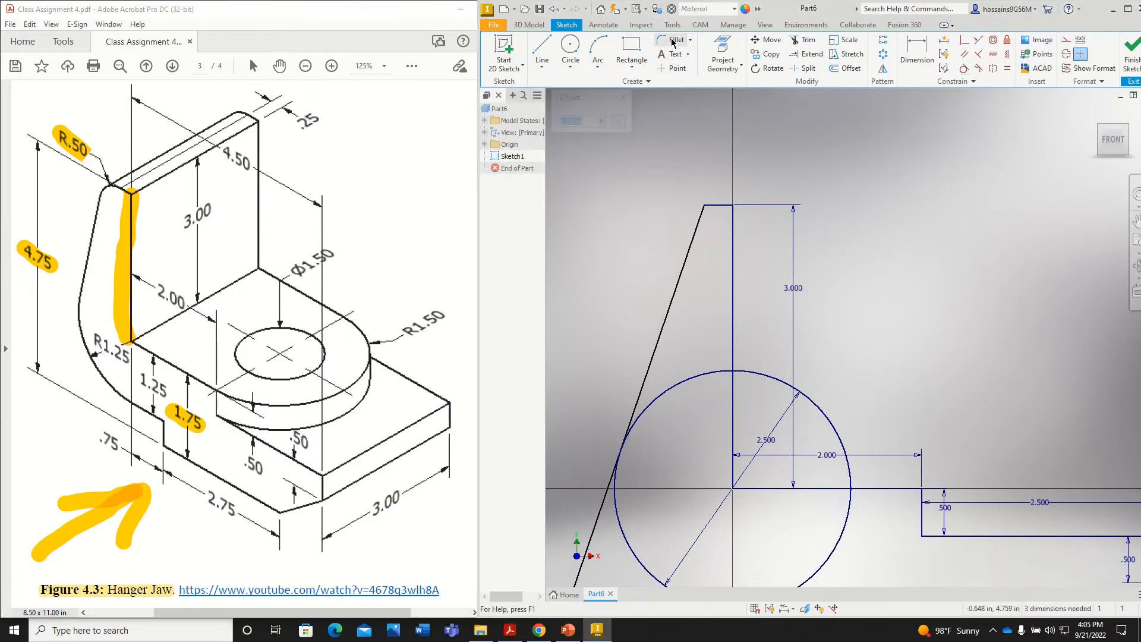
pyautogui.write('0.5')
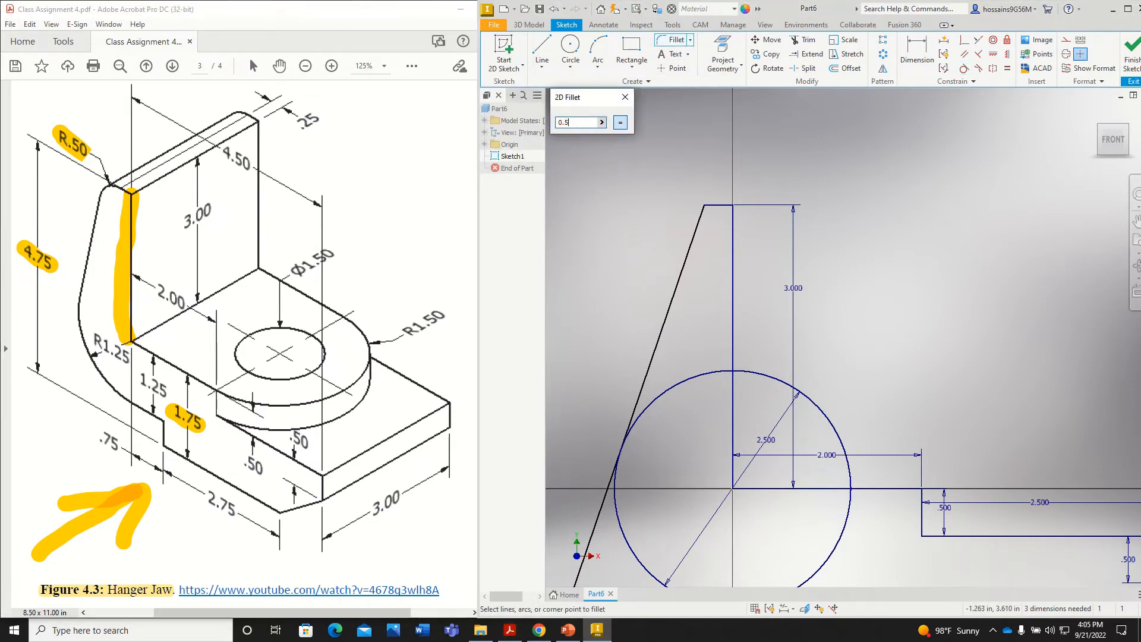
pyautogui.click(716, 206)
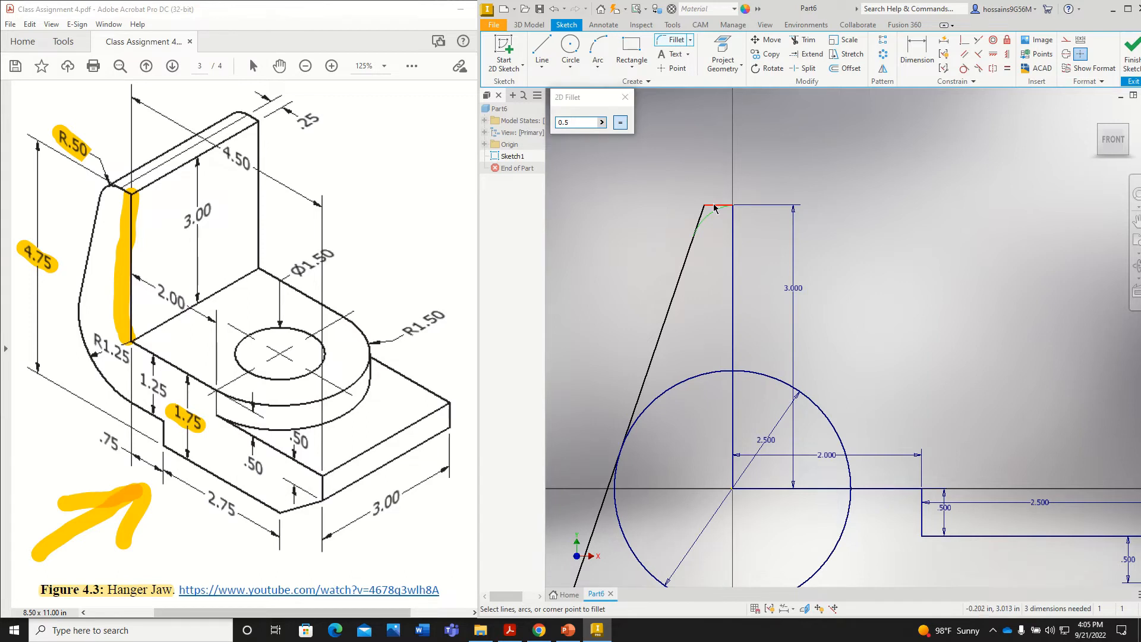
pyautogui.click(703, 221)
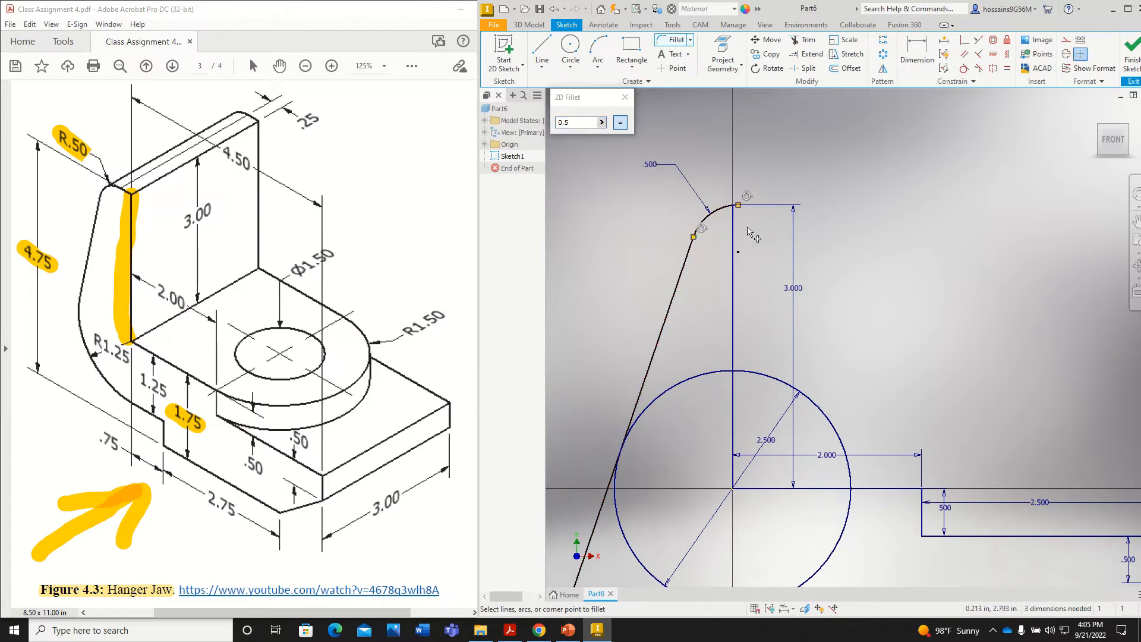
pyautogui.scroll(6, 730, 223)
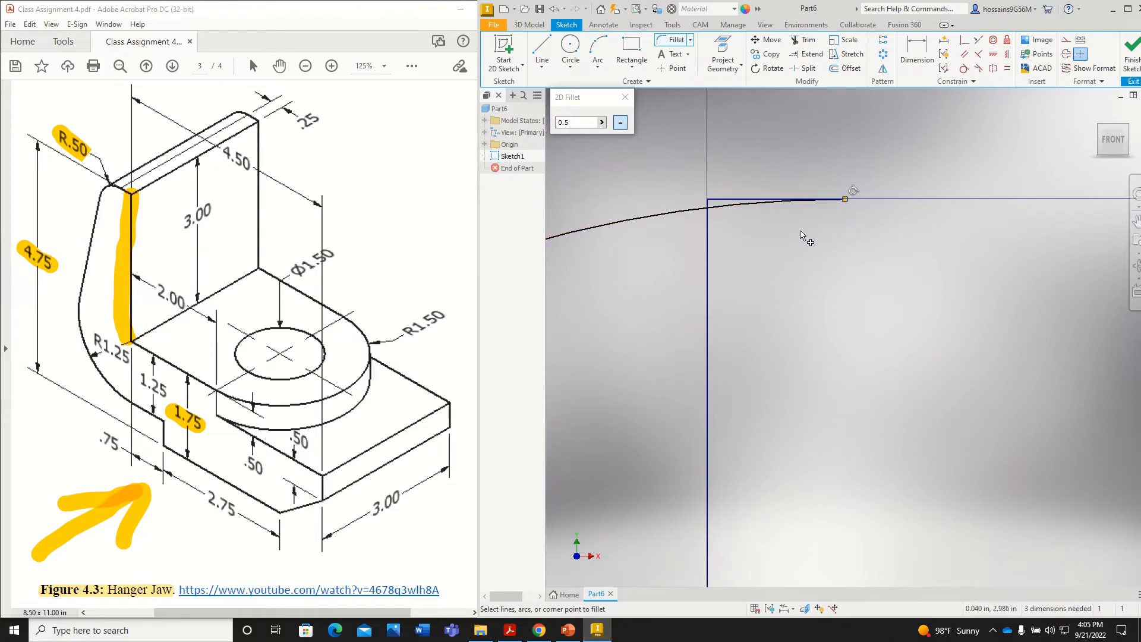
pyautogui.scroll(-3, 804, 237)
pyautogui.press('Escape')
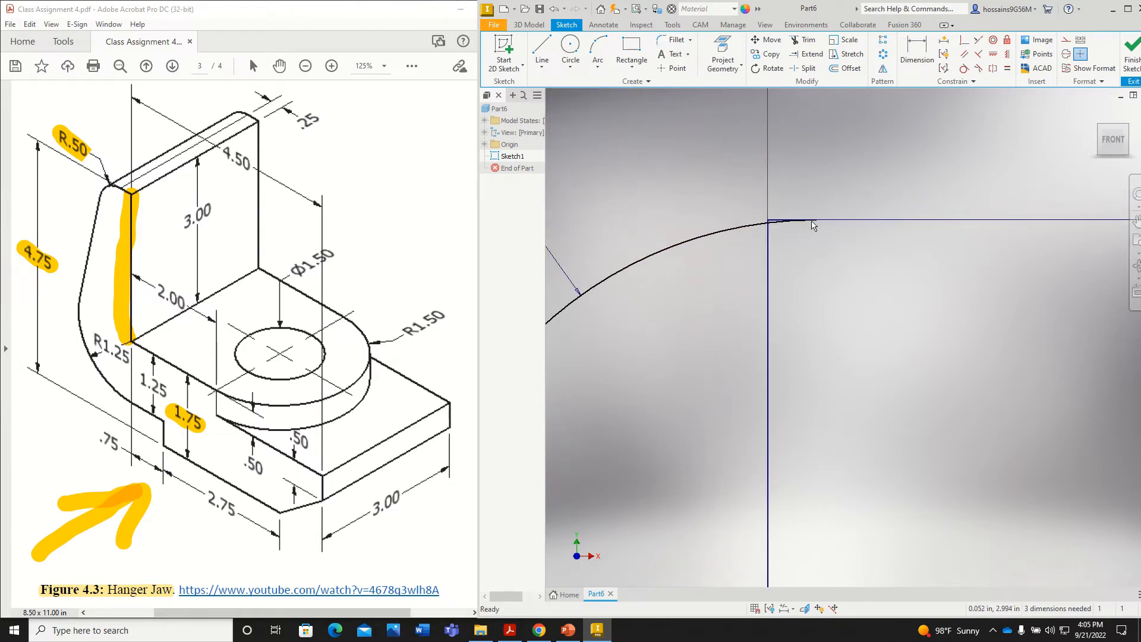
# Move the fillet's upper end to the left of the upright's vertical line, so the short top line runs outward into the arc
pyautogui.scroll(2, 814, 225)
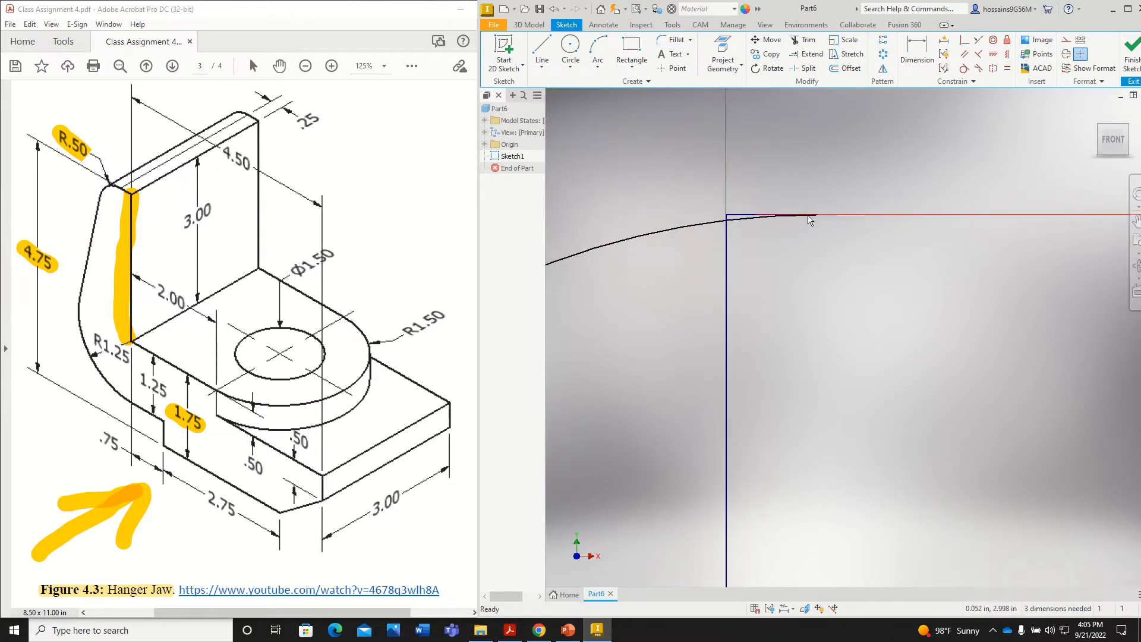
pyautogui.moveTo(818, 216); pyautogui.dragTo(603, 214)
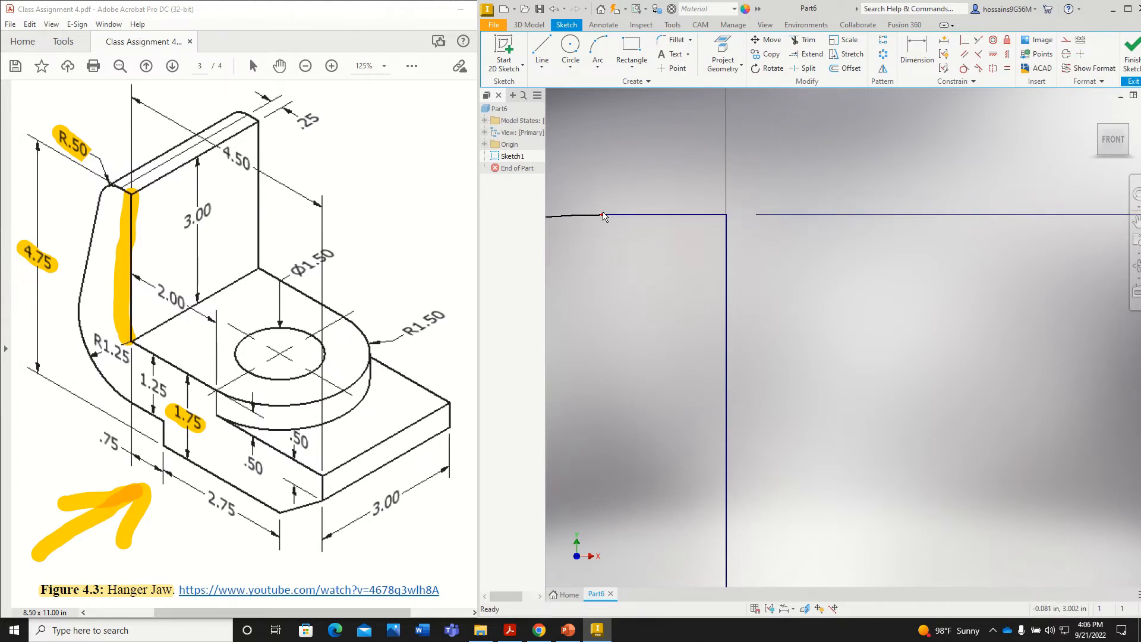
pyautogui.scroll(-3, 735, 236)
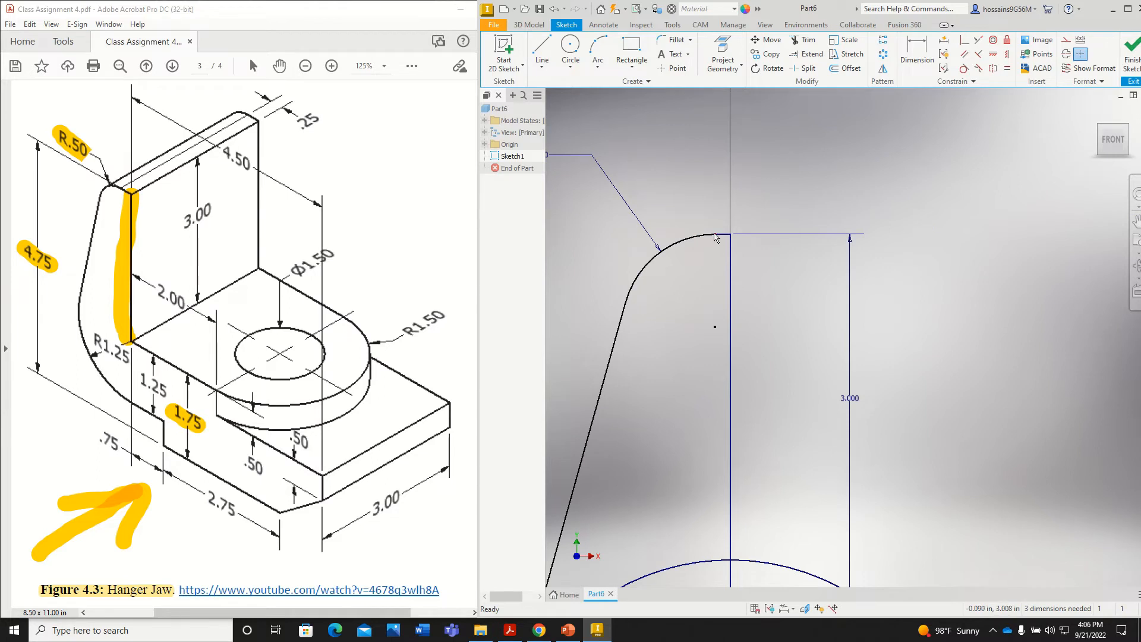
pyautogui.scroll(3, 715, 237)
pyautogui.moveTo(718, 240); pyautogui.dragTo(669, 255)
pyautogui.scroll(5, 729, 260)
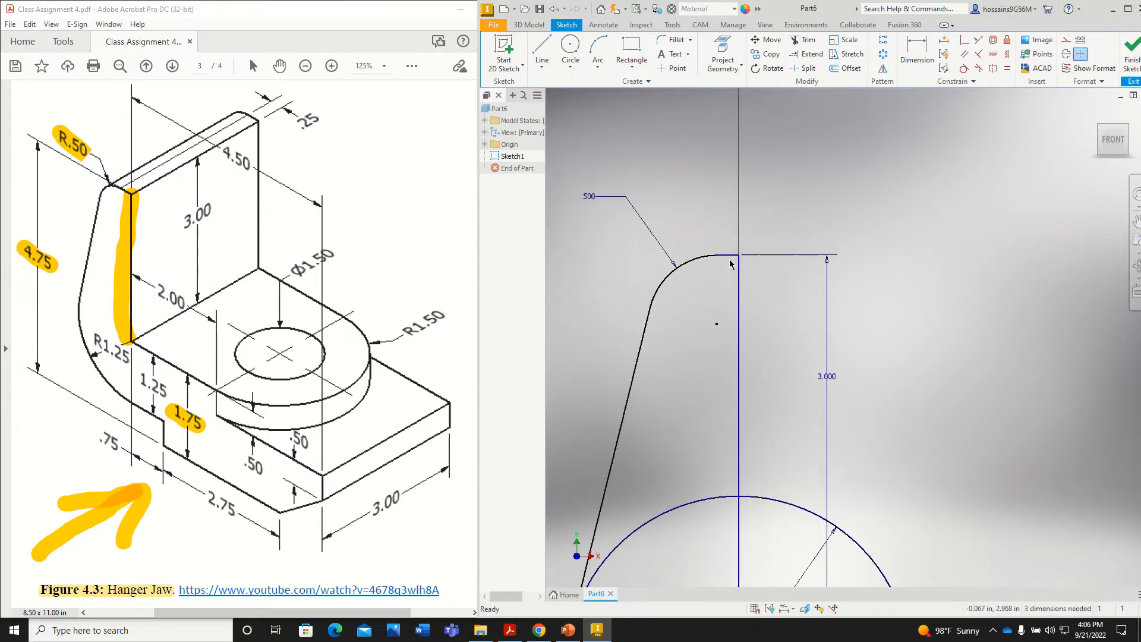
pyautogui.scroll(-1, 722, 268)
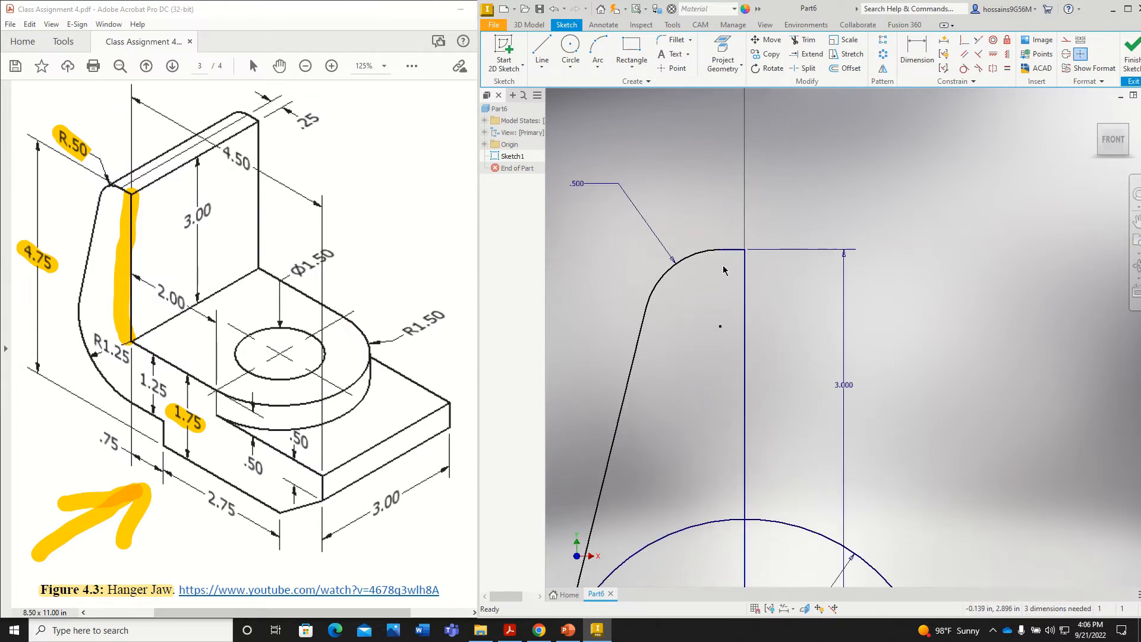
# Highlight the upright's short top edge and the .25 dimension in the PDF
pyautogui.click(123, 191)
pyautogui.moveTo(124, 187); pyautogui.dragTo(133, 187)
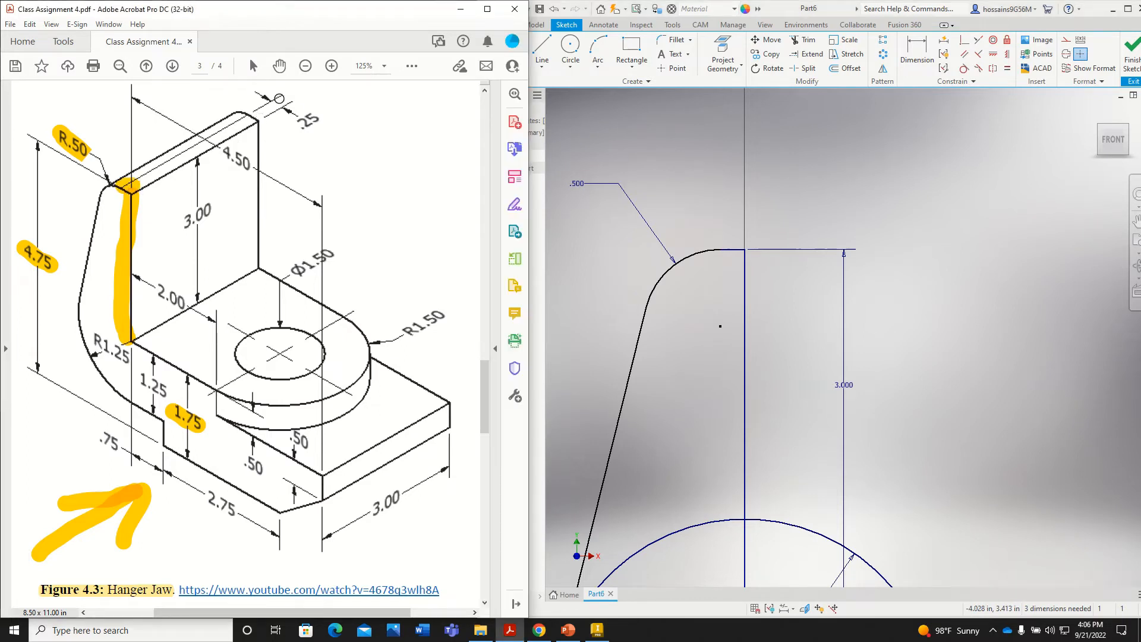
pyautogui.moveTo(278, 98); pyautogui.dragTo(325, 126)
# Dimension the short top line between the fillet and the upright's vertical line at 0.25 in
pyautogui.click(927, 58)
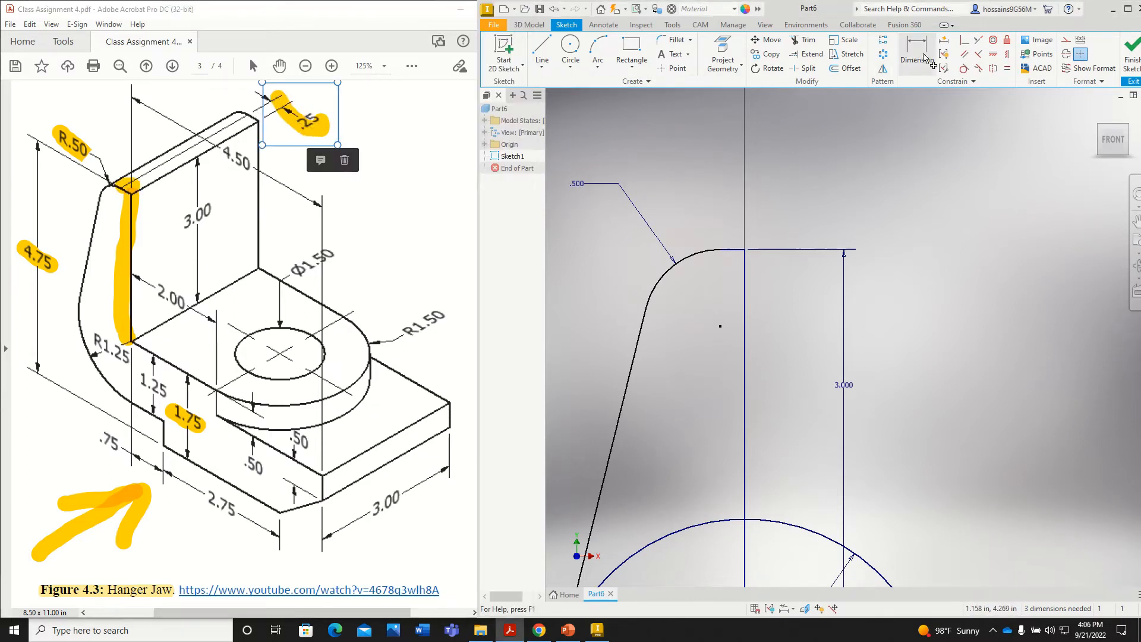
pyautogui.click(927, 57)
pyautogui.scroll(-5, 734, 251)
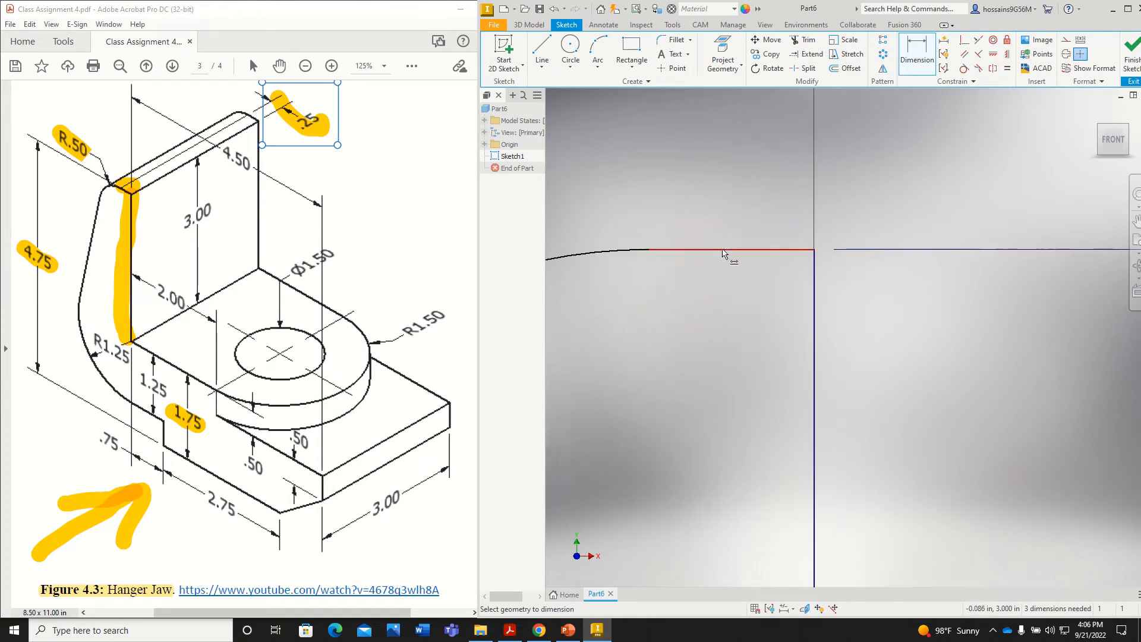
pyautogui.click(720, 249)
pyautogui.click(723, 196)
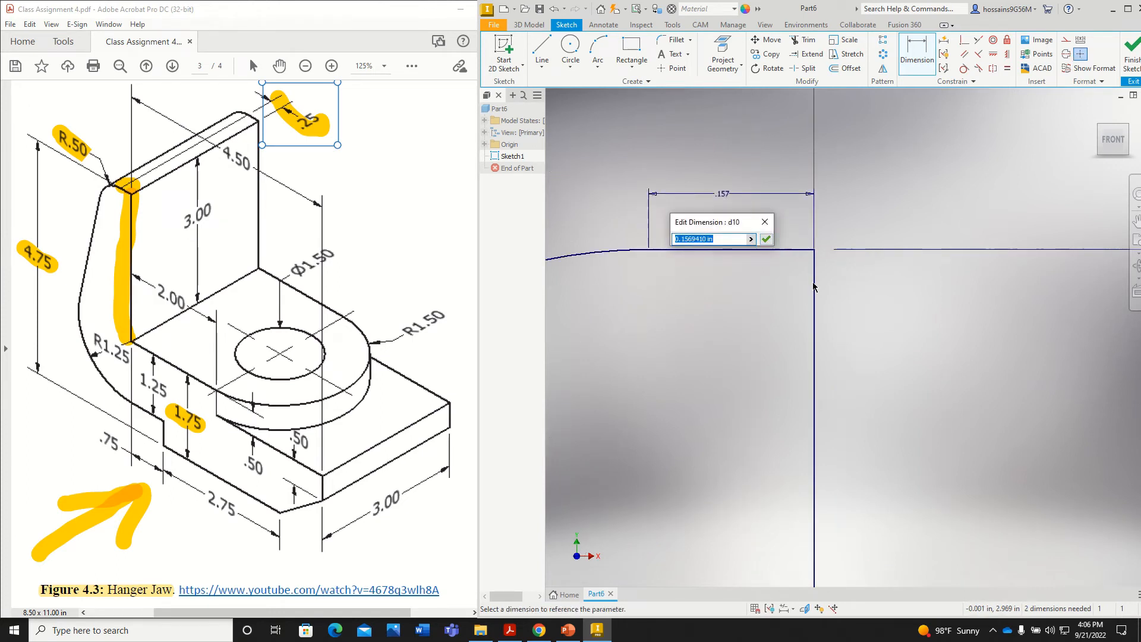
pyautogui.write('0.25')
pyautogui.press('Return')
pyautogui.scroll(6, 752, 282)
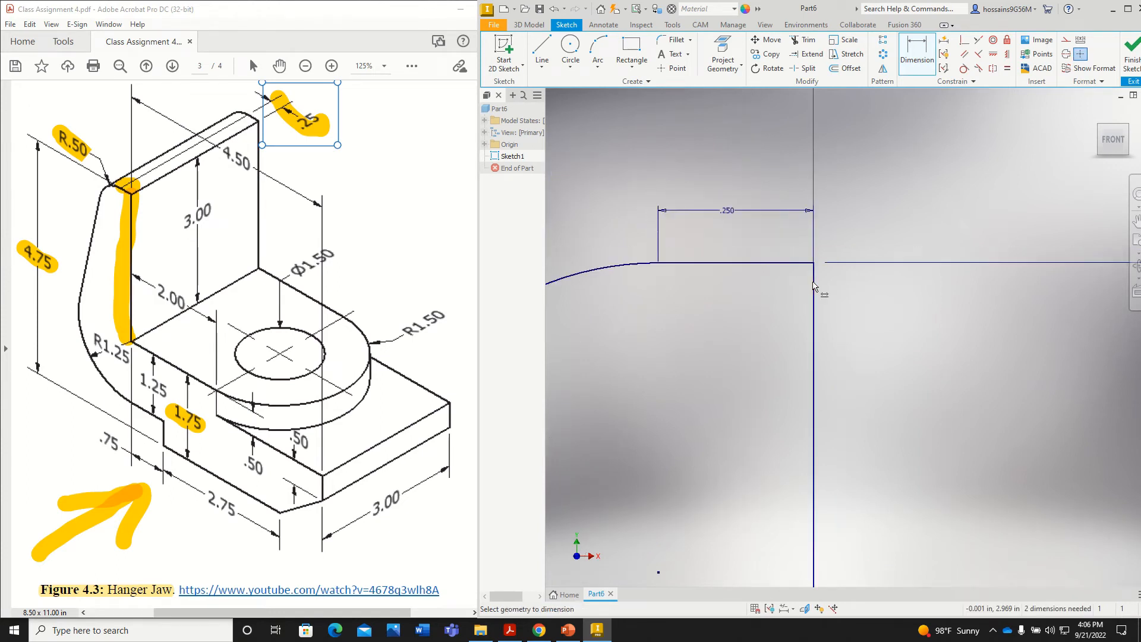
# Trim the slanted line below its tangent point and the circle down to the lower-left arc that closes the profile
pyautogui.scroll(-3, 776, 377)
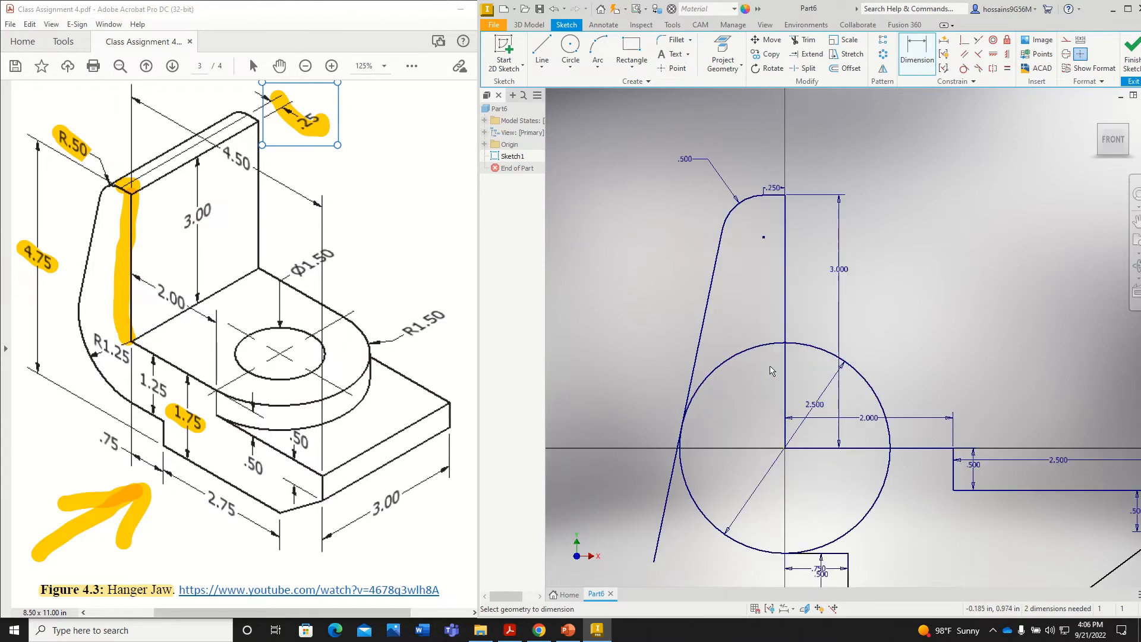
pyautogui.scroll(3, 751, 215)
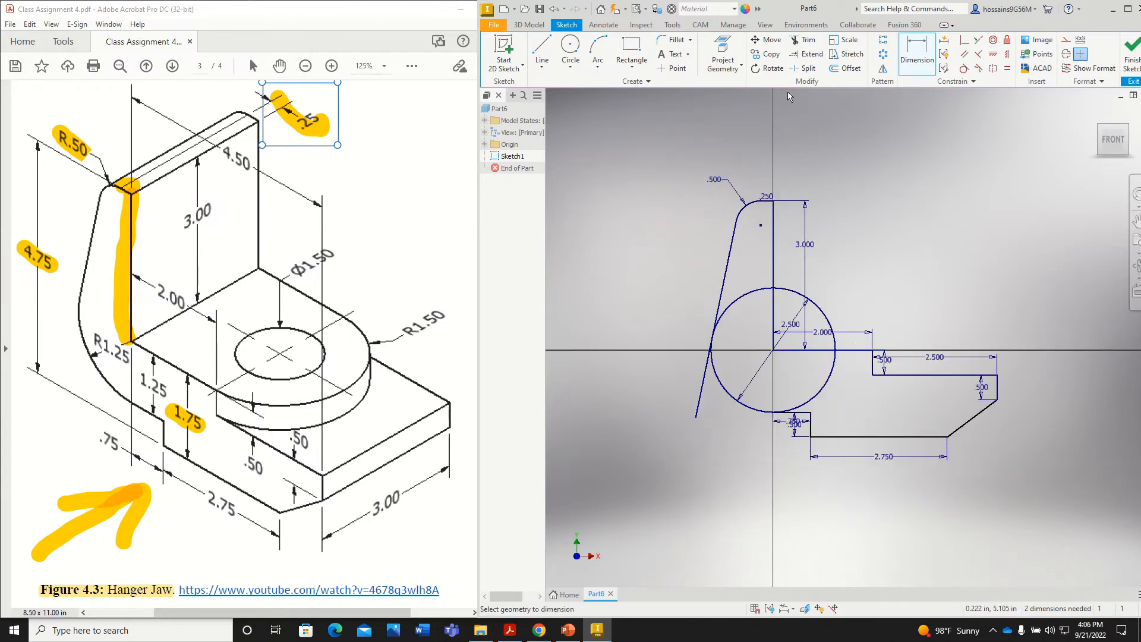
pyautogui.click(803, 39)
pyautogui.scroll(-3, 741, 420)
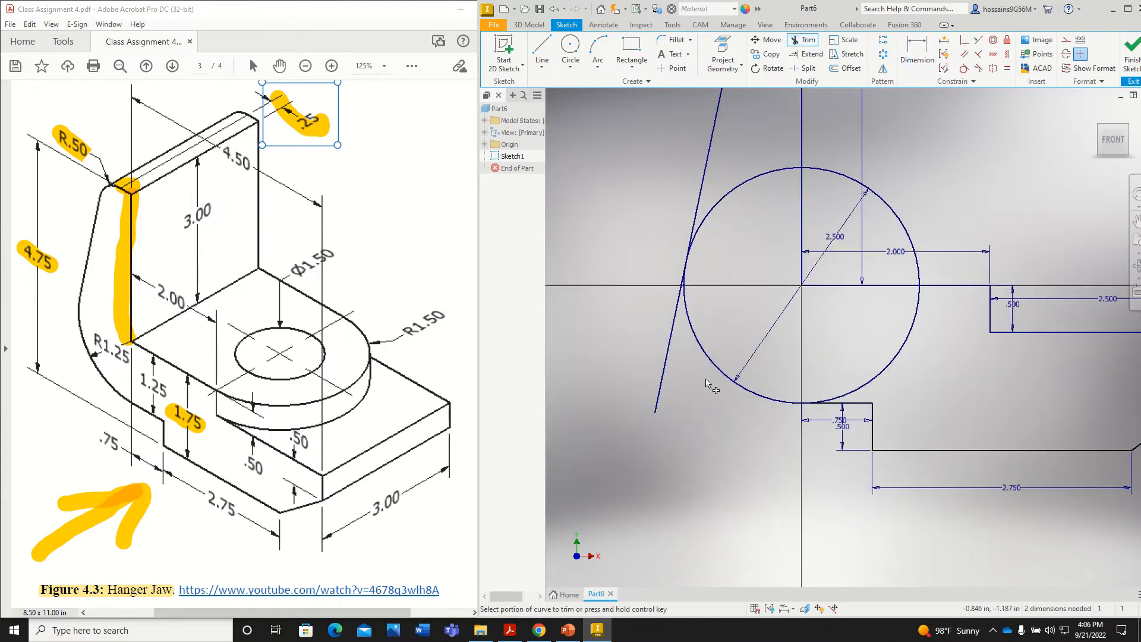
pyautogui.click(672, 354)
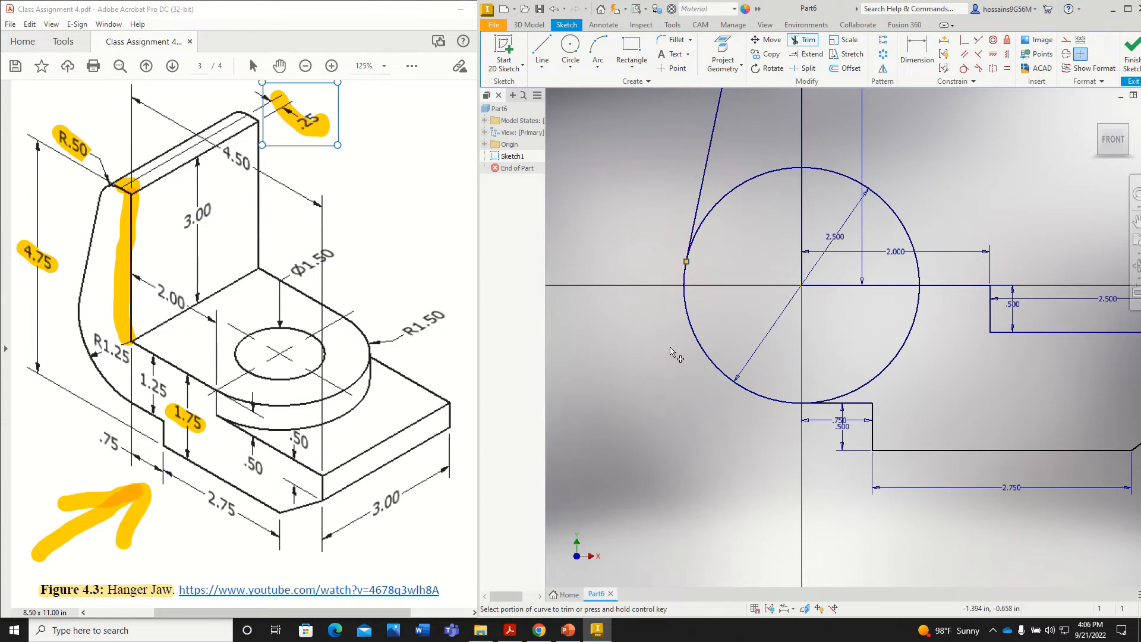
pyautogui.click(726, 205)
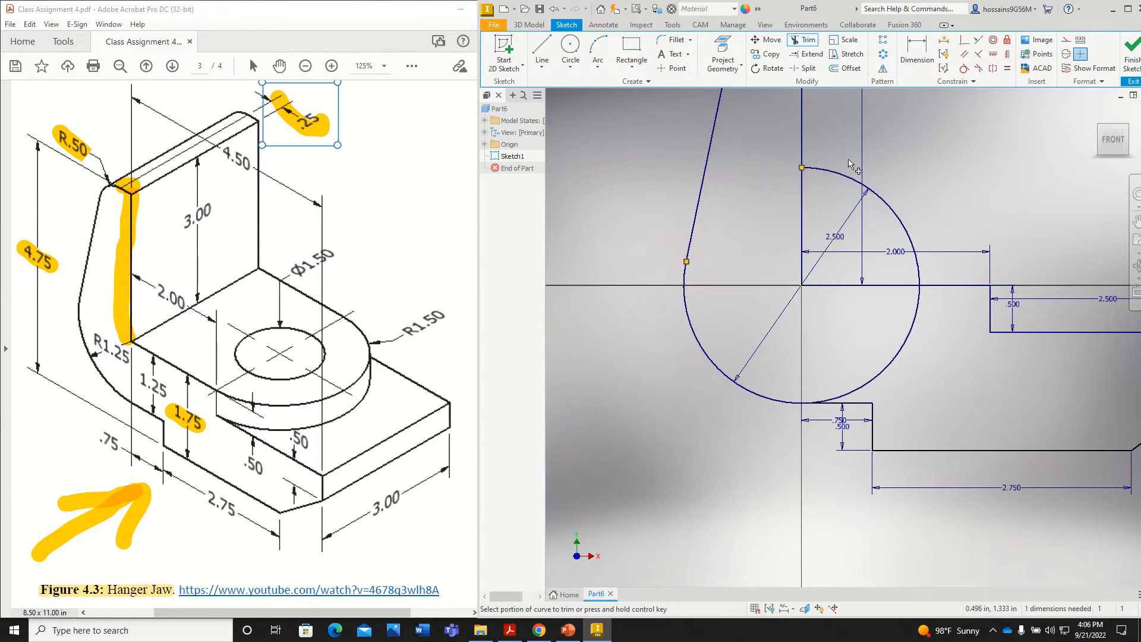
pyautogui.click(910, 327)
pyautogui.scroll(5, 797, 360)
pyautogui.scroll(-3, 853, 360)
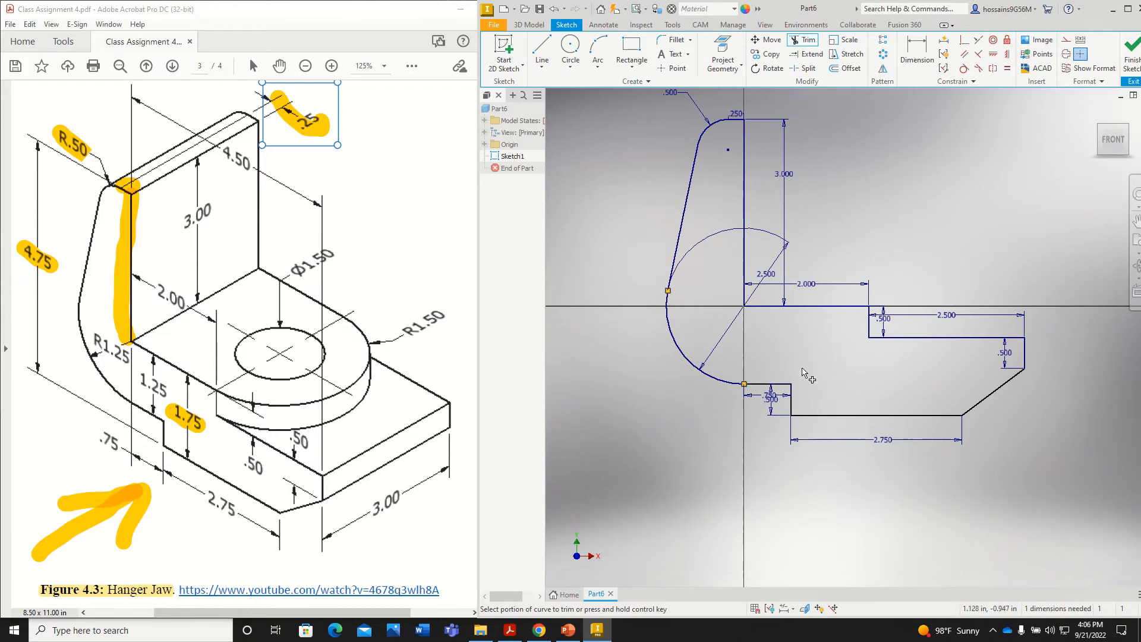
# Highlight the 3.00 width label in the PDF, and extrude the finished side profile 3 in
pyautogui.click(1131, 69)
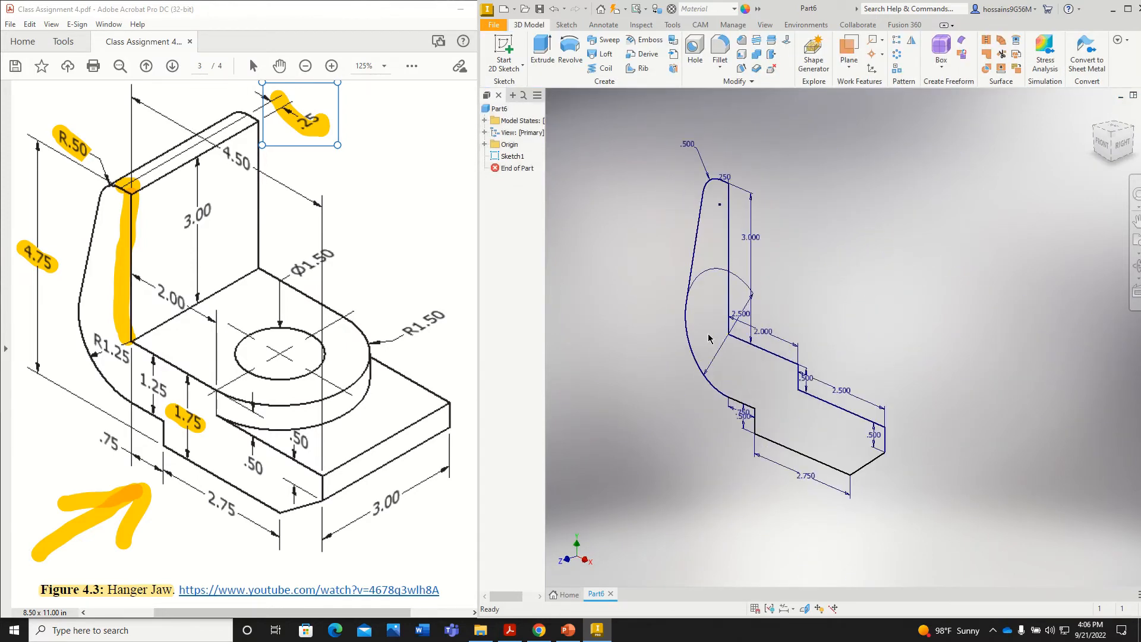
pyautogui.press('e')
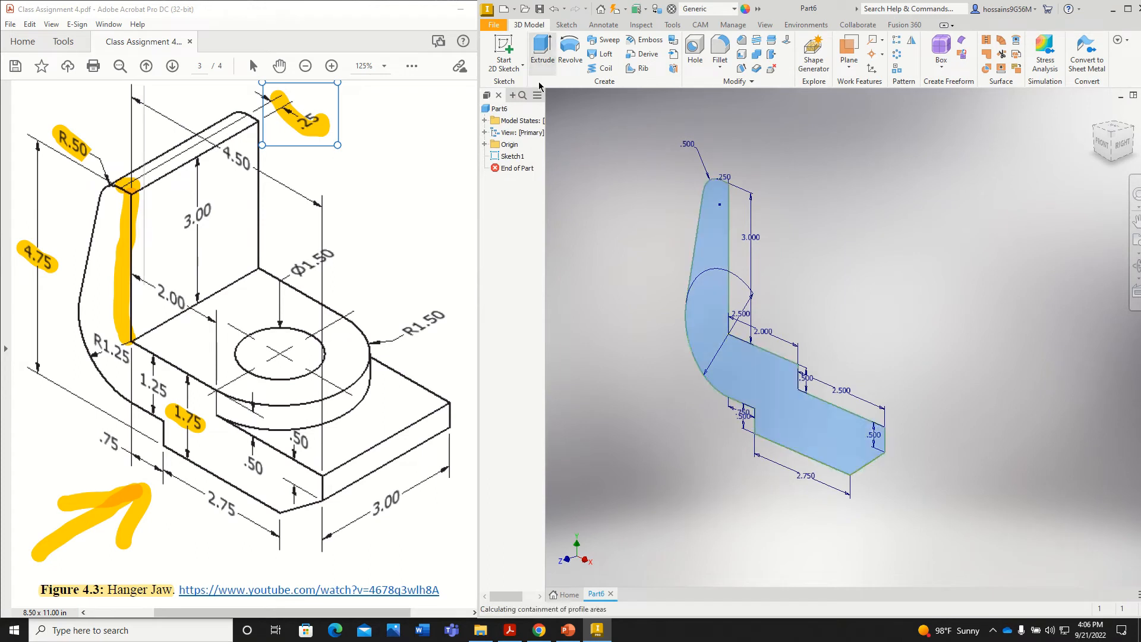
pyautogui.moveTo(374, 512)
pyautogui.mouseDown()
pyautogui.moveTo(392, 499)
pyautogui.moveTo(377, 521)
pyautogui.mouseUp()
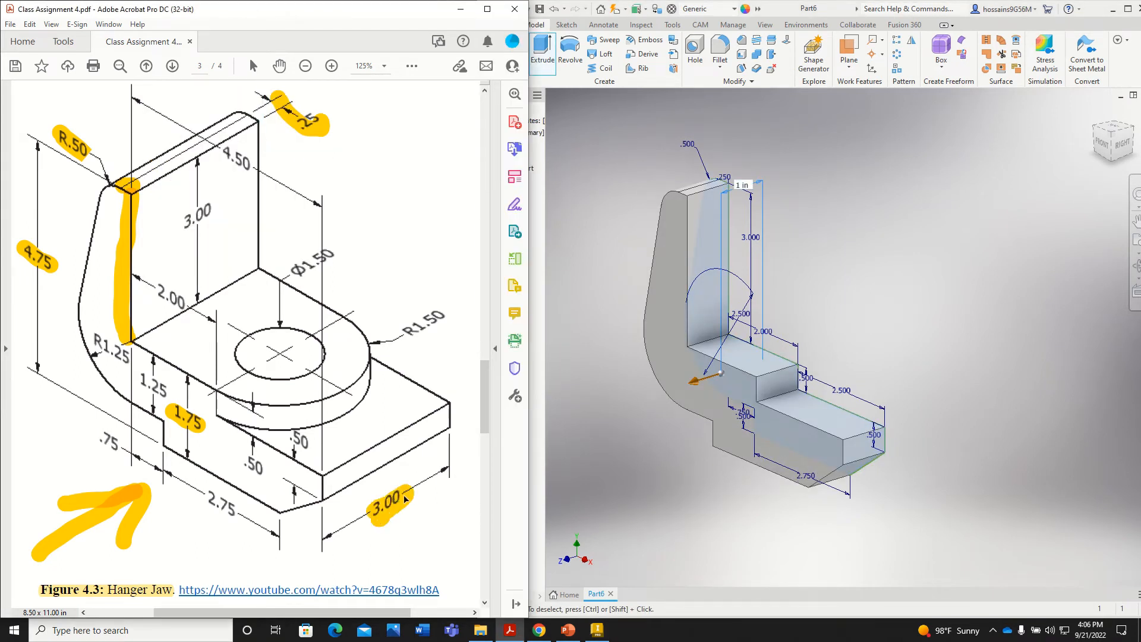
pyautogui.click(585, 193)
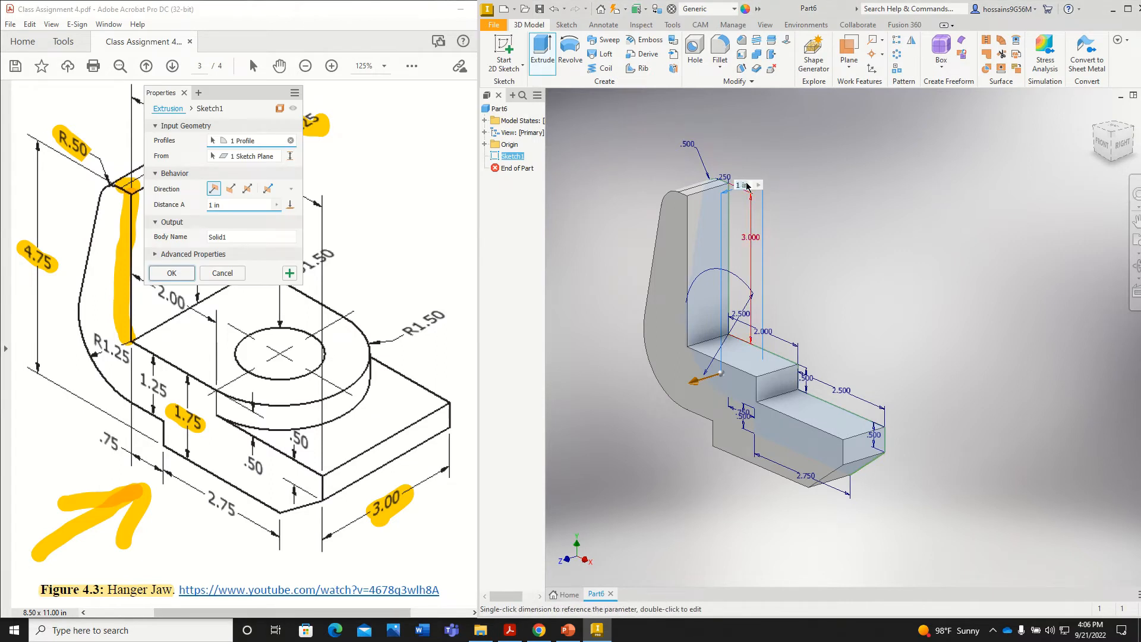
pyautogui.press('Escape')
pyautogui.click(533, 57)
pyautogui.moveTo(231, 98); pyautogui.dragTo(901, 143)
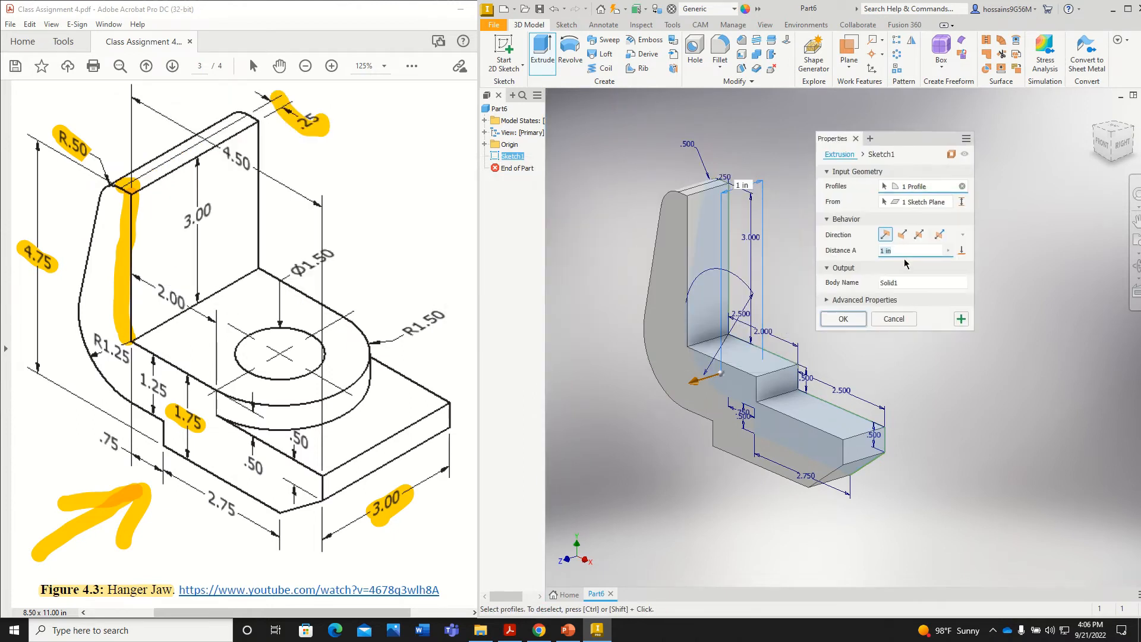
pyautogui.press('Return')
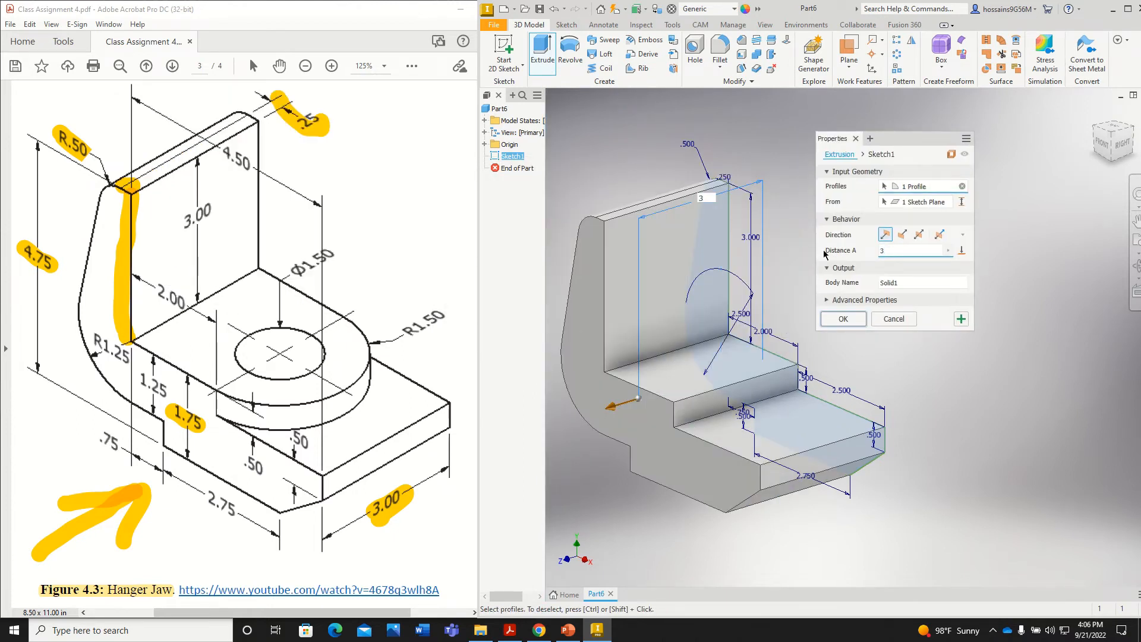
# Highlight the rounded boss area in the reference drawing and start a 2D sketch on the ledge face in front of the upright wall
pyautogui.click(698, 377)
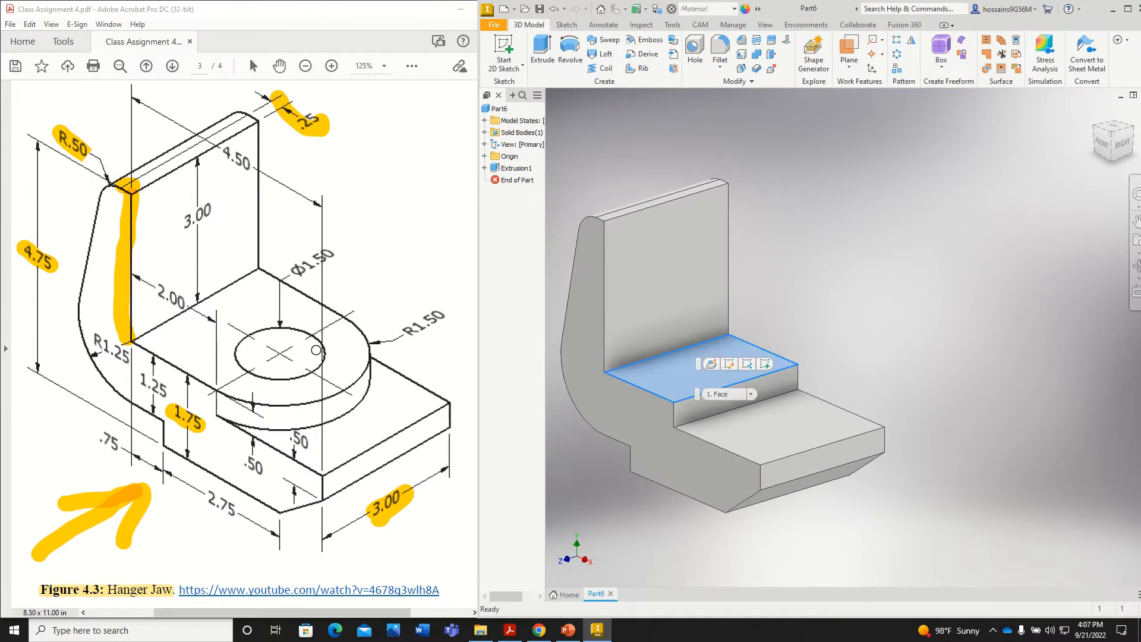
pyautogui.moveTo(229, 391)
pyautogui.mouseDown()
pyautogui.moveTo(321, 393)
pyautogui.moveTo(367, 350)
pyautogui.moveTo(262, 395)
pyautogui.moveTo(348, 333)
pyautogui.moveTo(276, 395)
pyautogui.moveTo(334, 362)
pyautogui.mouseUp()
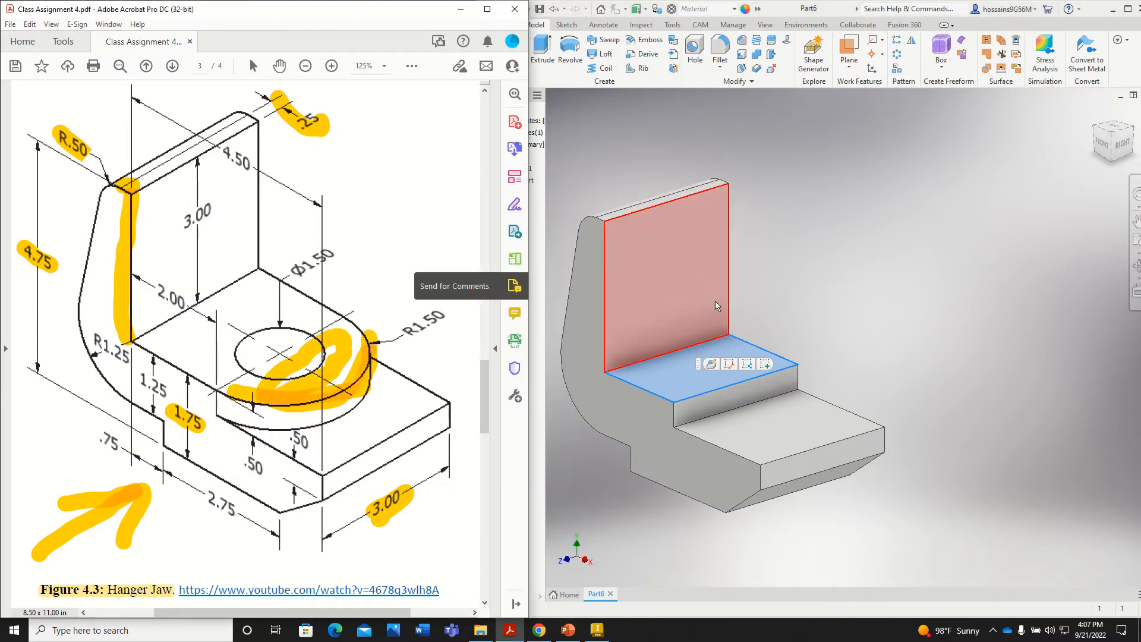
pyautogui.click(665, 380)
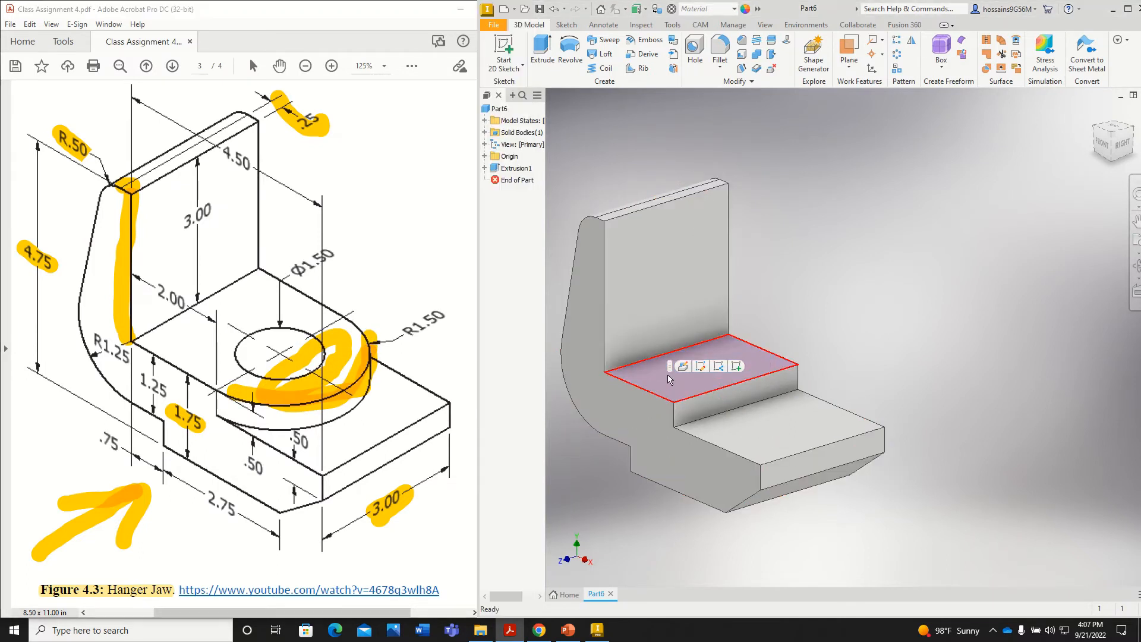
pyautogui.click(506, 48)
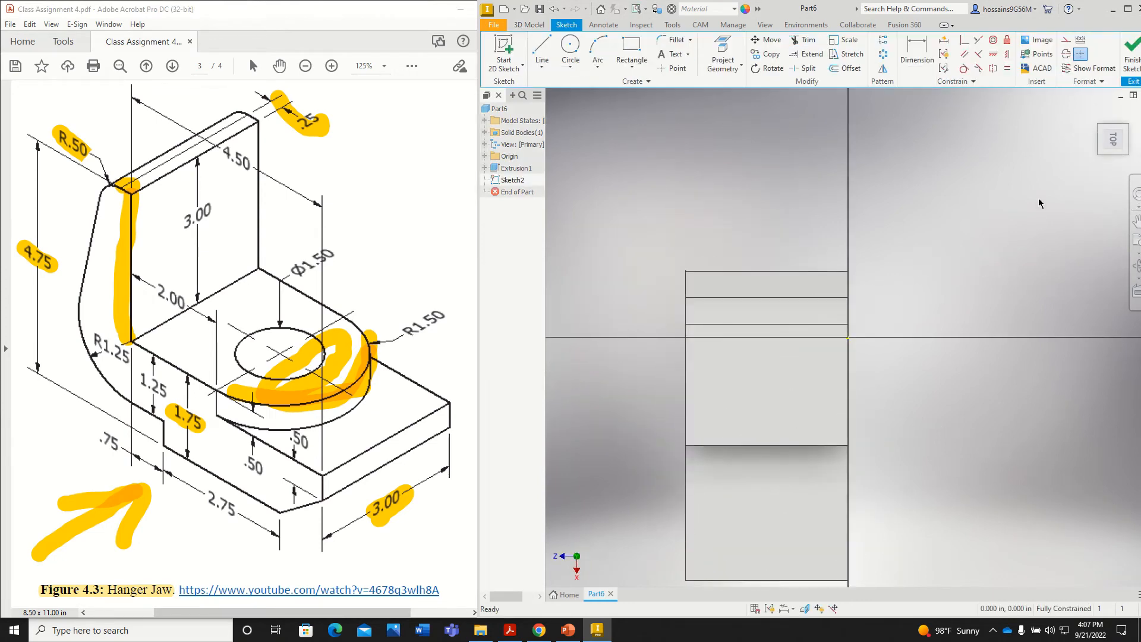
pyautogui.click(1095, 113)
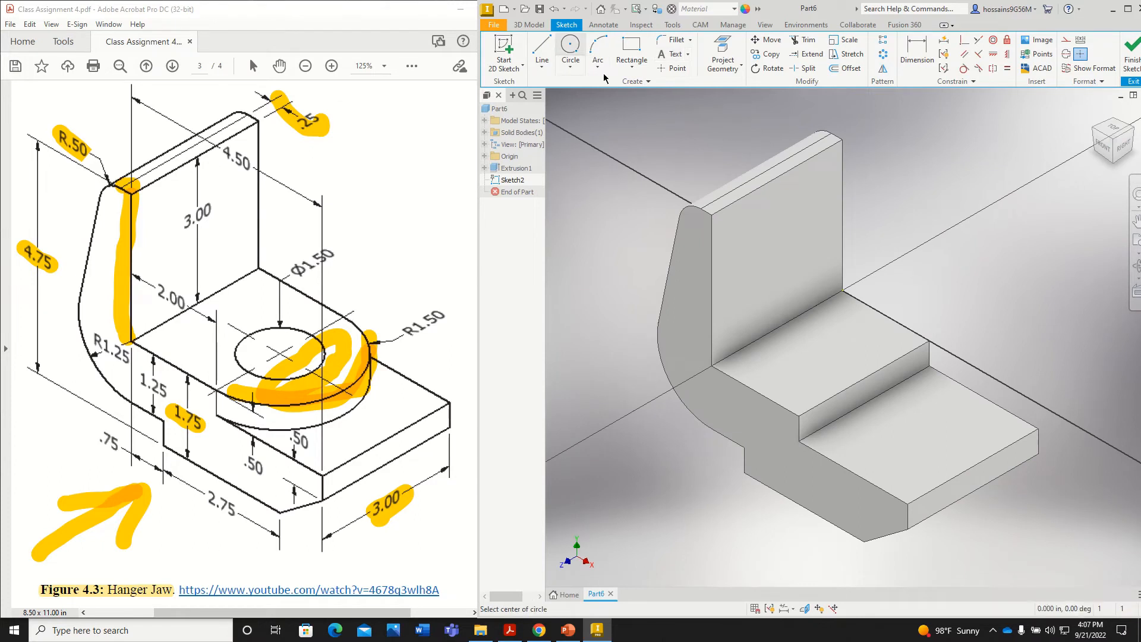
# Sketch a circle centred on the ledge's front edge midpoint through its end corner, trim away the half over the ledge, and finish the sketch
pyautogui.click(573, 48)
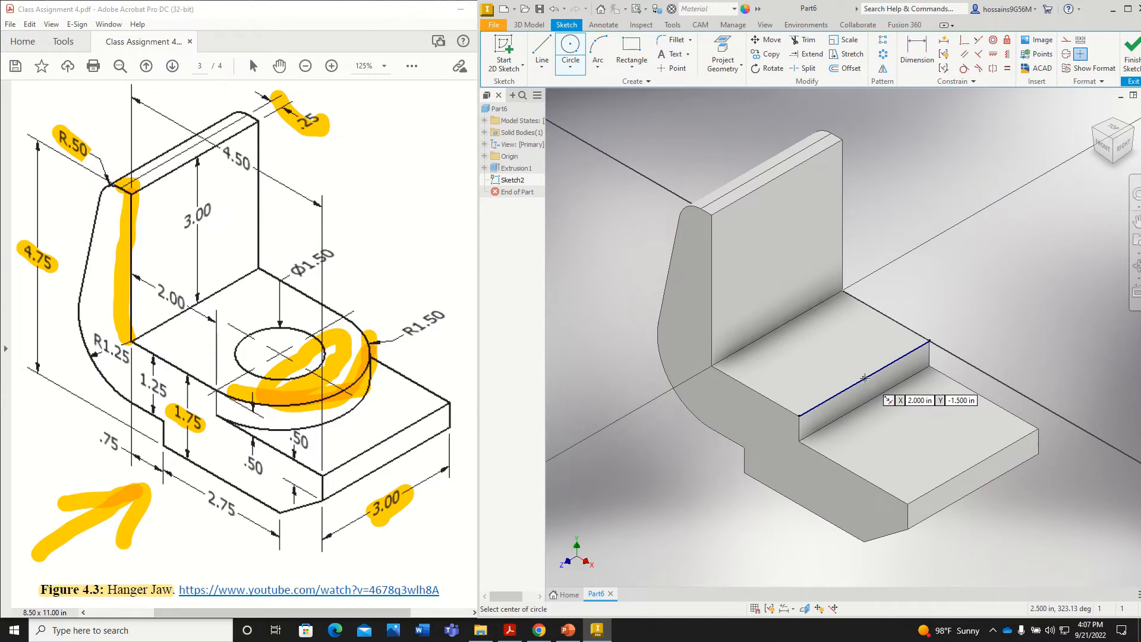
pyautogui.click(864, 378)
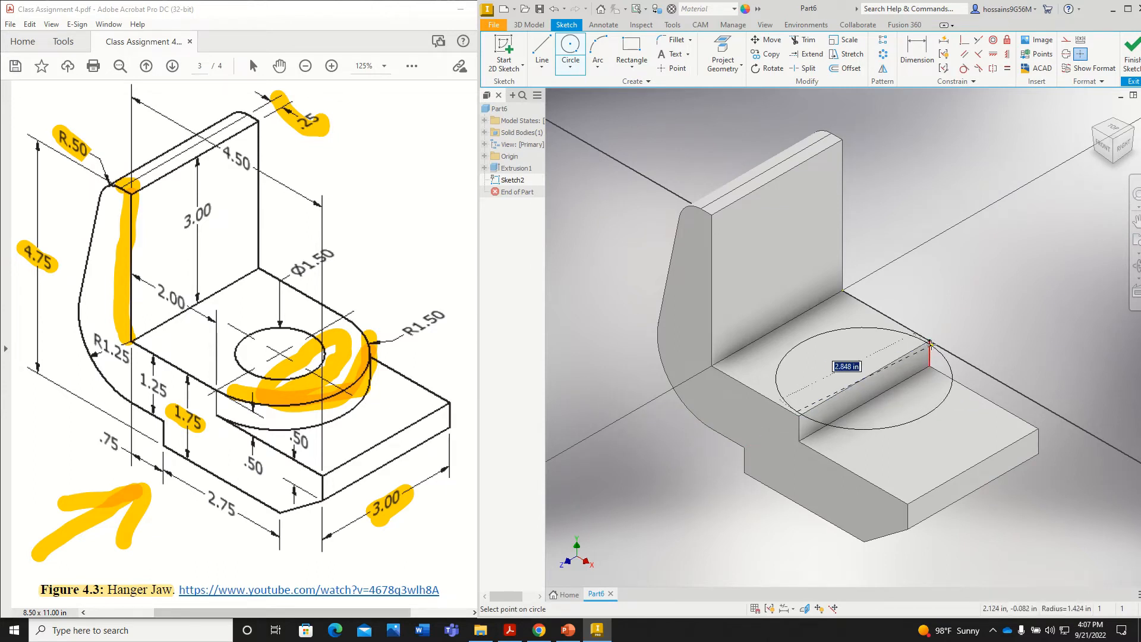
pyautogui.click(929, 340)
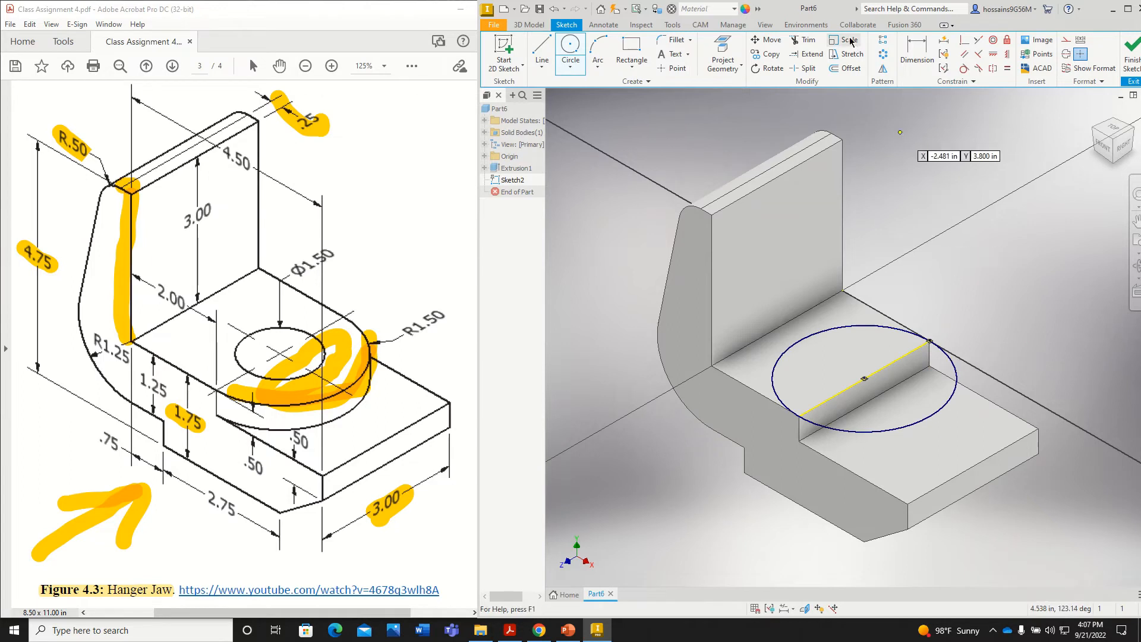
pyautogui.click(804, 40)
pyautogui.click(871, 327)
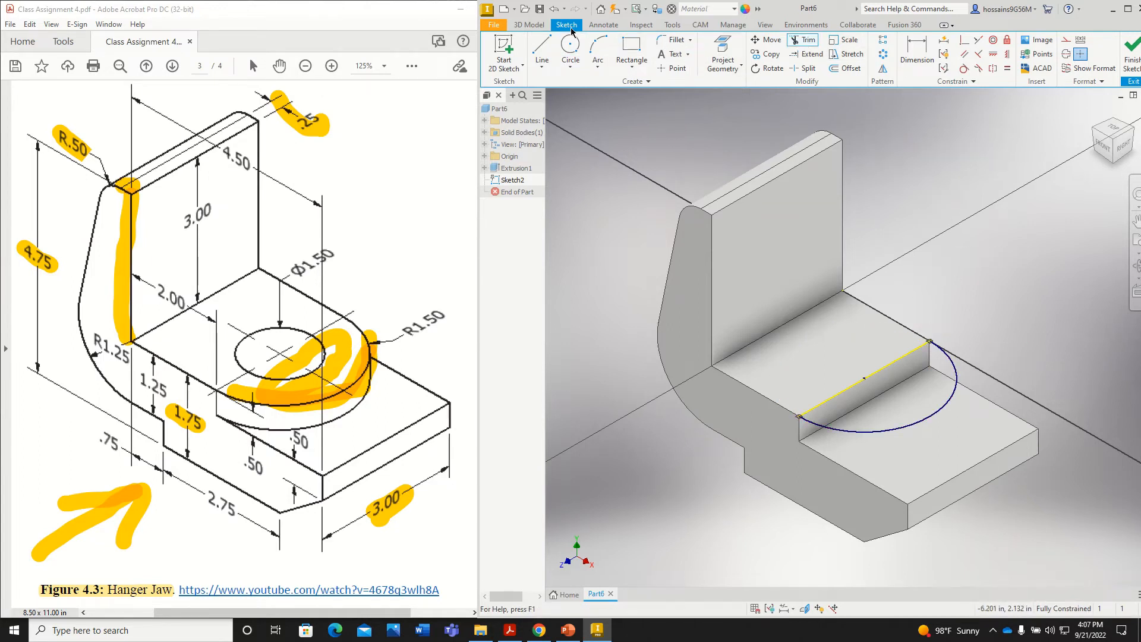
pyautogui.click(1130, 63)
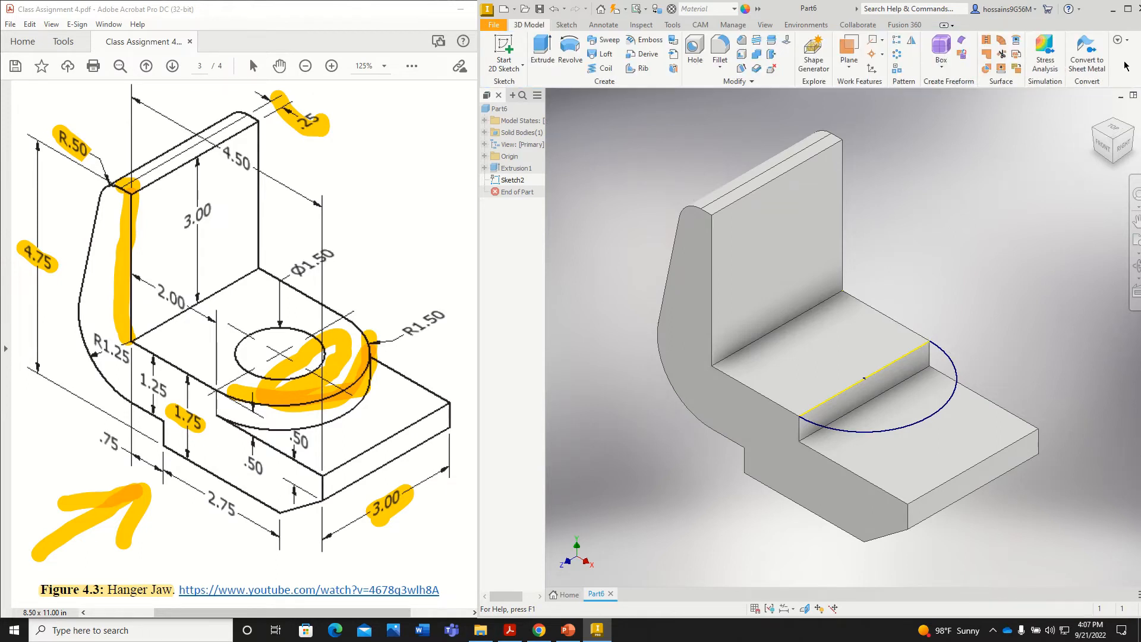
# Highlight the .50 thickness in the drawing, try extruding the half-circle profile 0.5 in downward, and undo the extrusion
pyautogui.click(542, 50)
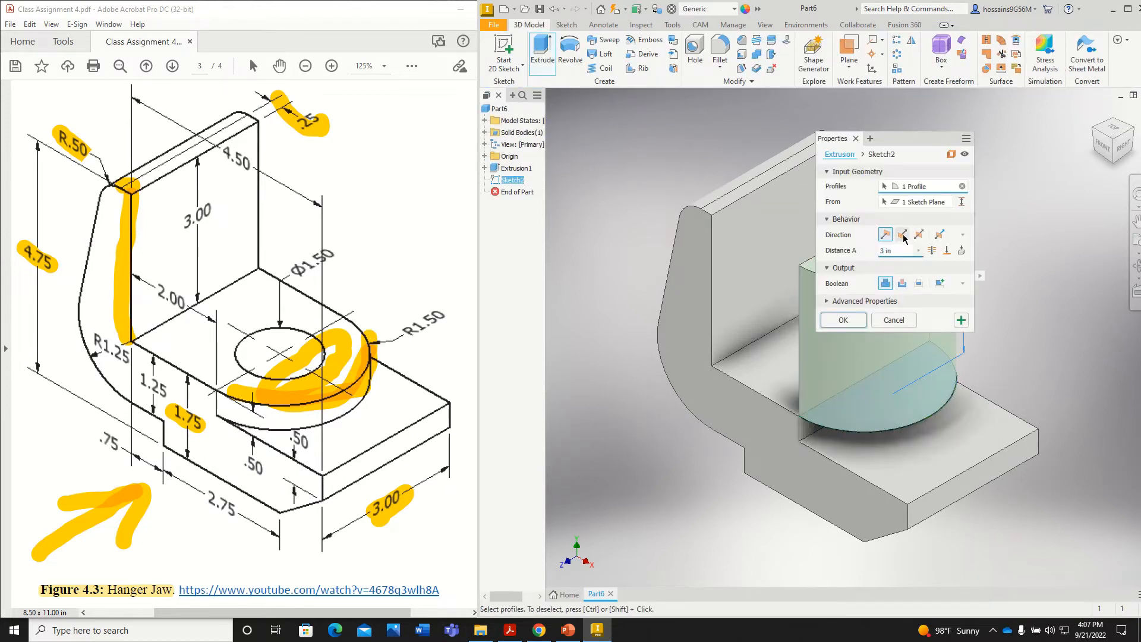
pyautogui.click(902, 235)
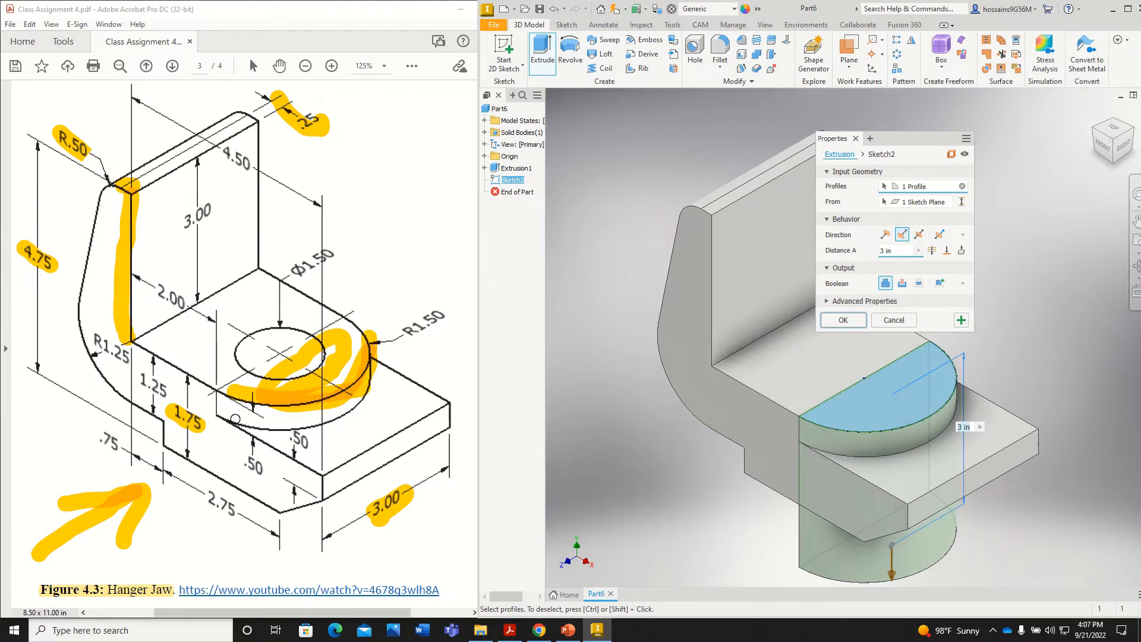
pyautogui.moveTo(290, 436); pyautogui.dragTo(304, 433)
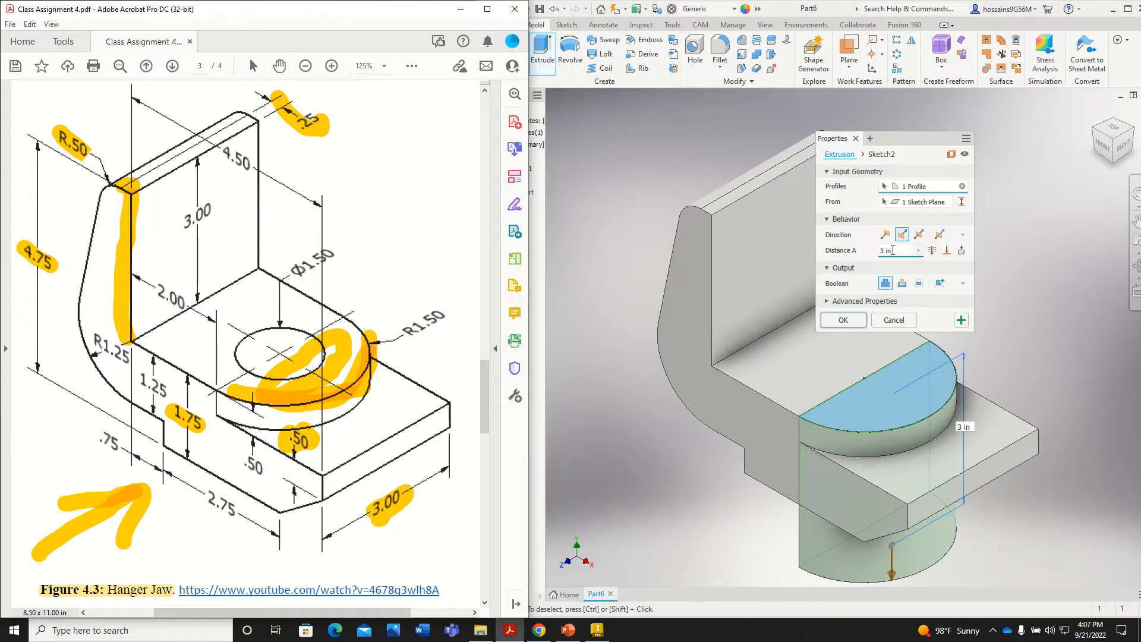
pyautogui.click(885, 268)
pyautogui.write('0.5')
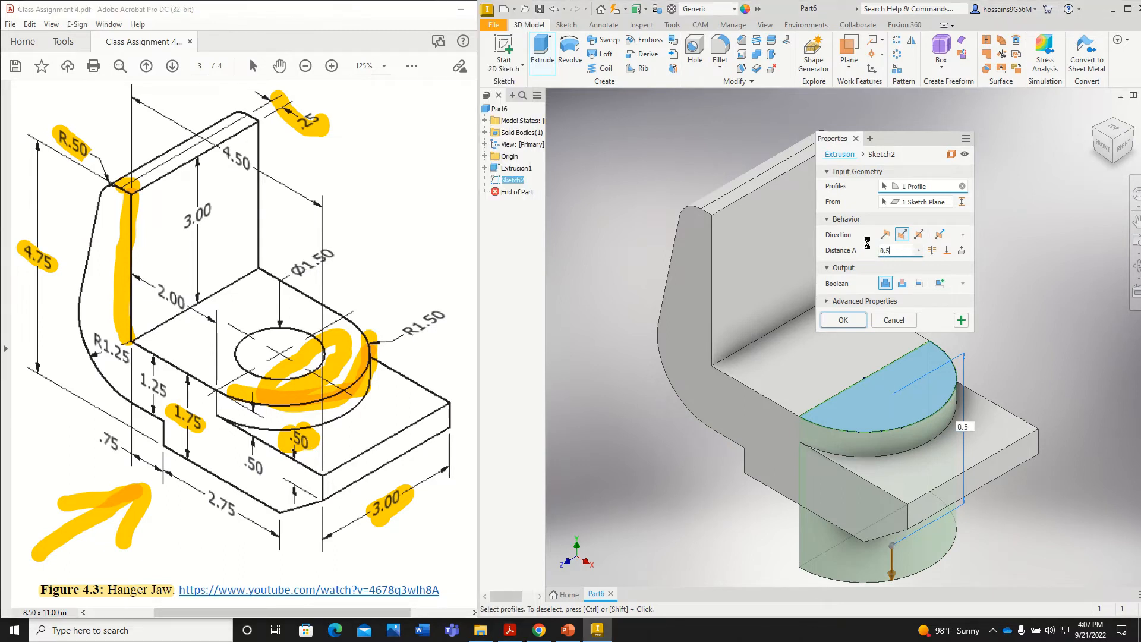
pyautogui.press('Return')
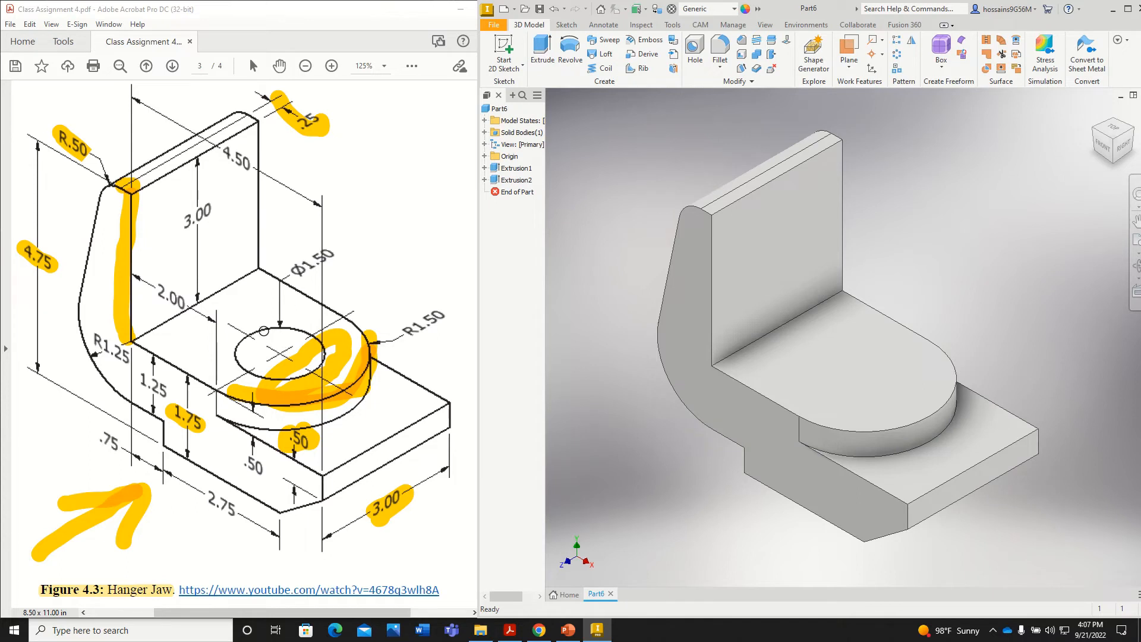
pyautogui.hotkey('ctrl', 'z')
pyautogui.hotkey('ctrl', 'z')
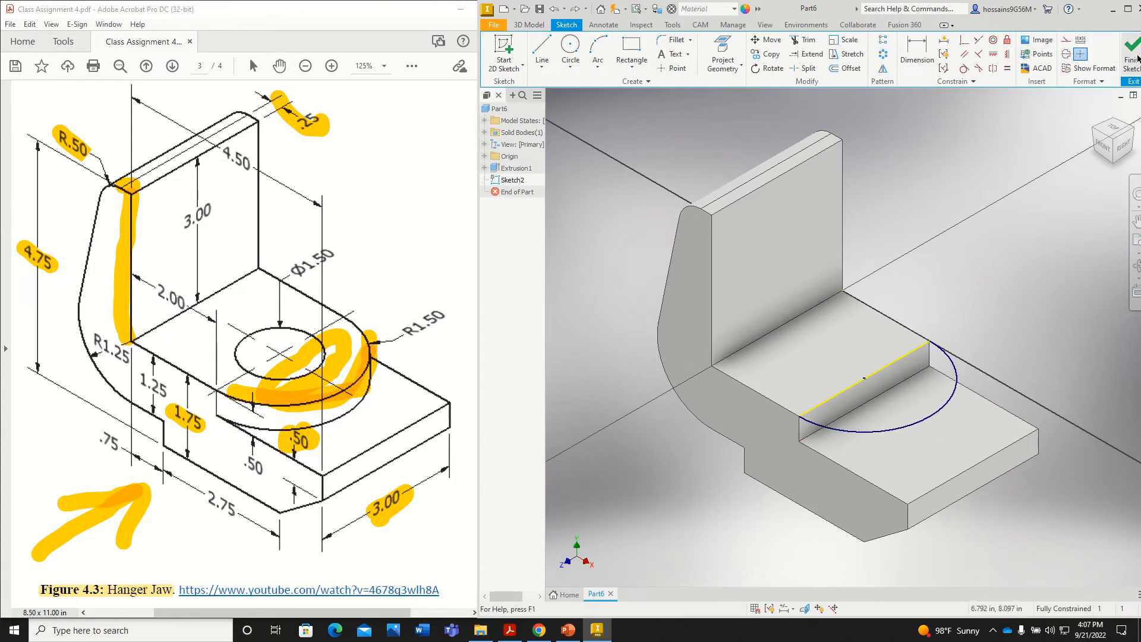
# Finish the sketch and extrude the half-circle profile 0.5 in downward with flipped direction, joined to the body
pyautogui.click(1131, 54)
pyautogui.click(542, 48)
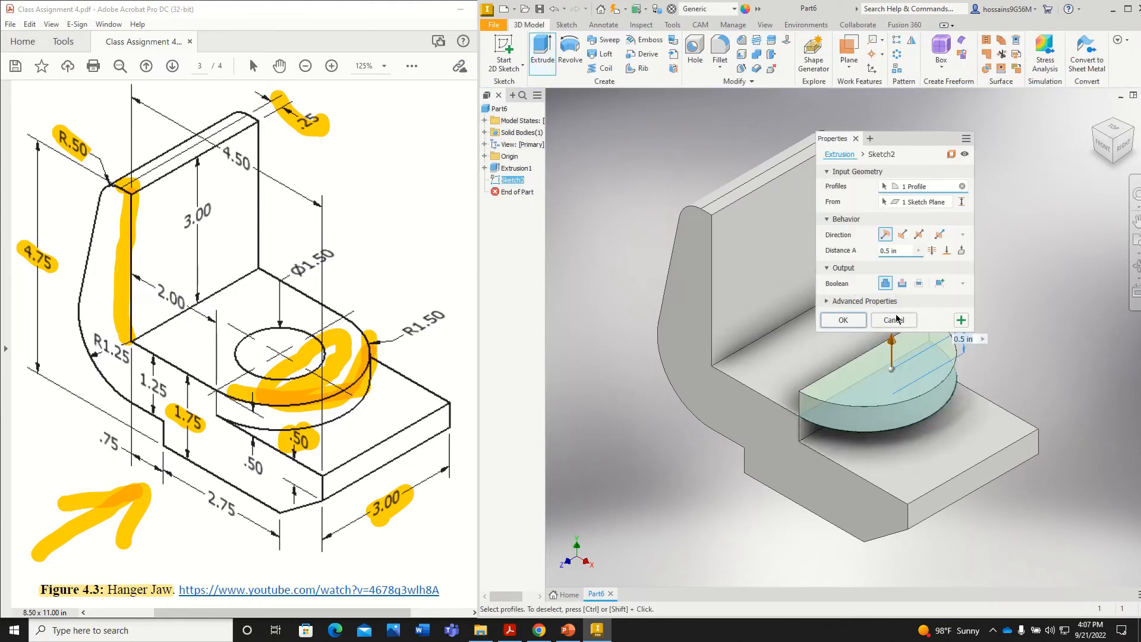
pyautogui.click(901, 234)
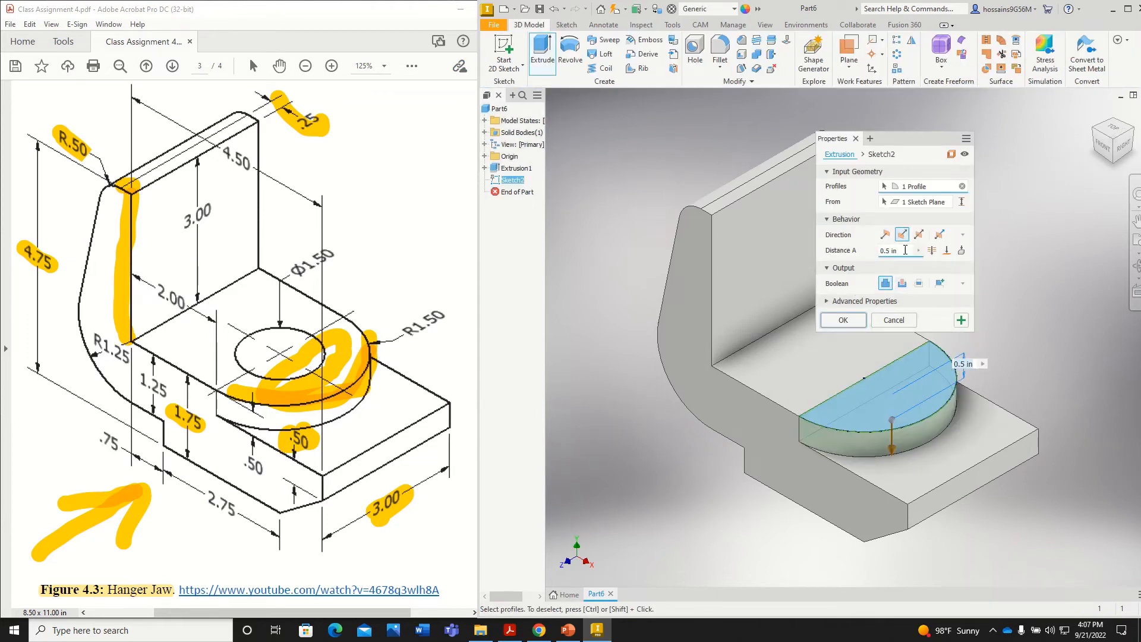
pyautogui.click(856, 320)
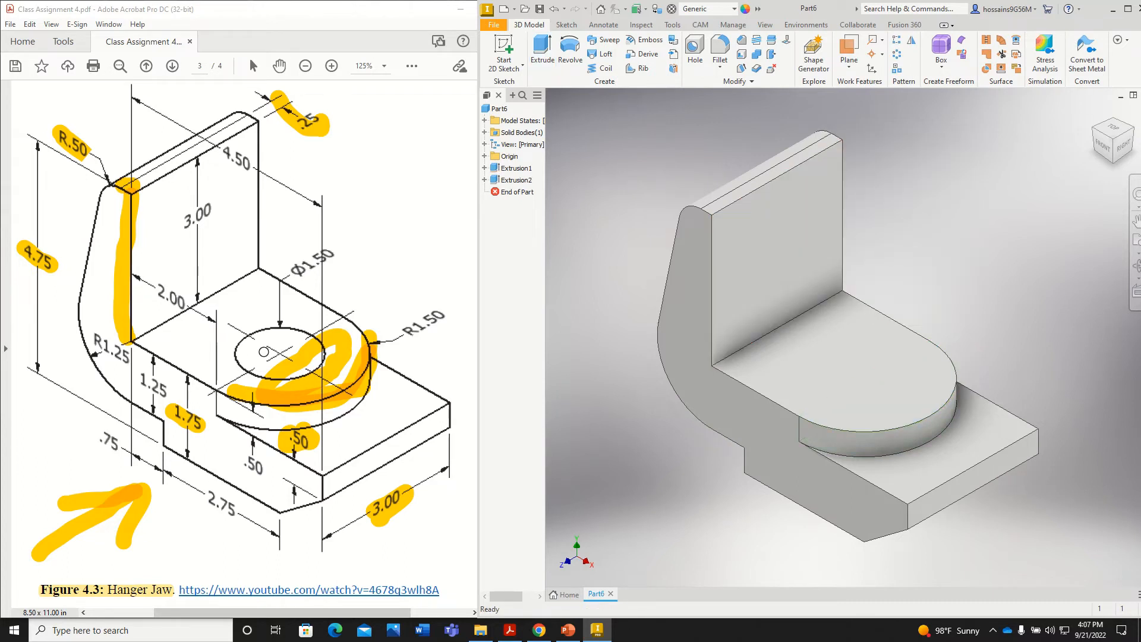
# Highlight the Ø1.50 callout and create a simple 1.5 in through-all hole on the ledge, concentric with the rounded boss edge
pyautogui.moveTo(335, 243); pyautogui.dragTo(289, 274)
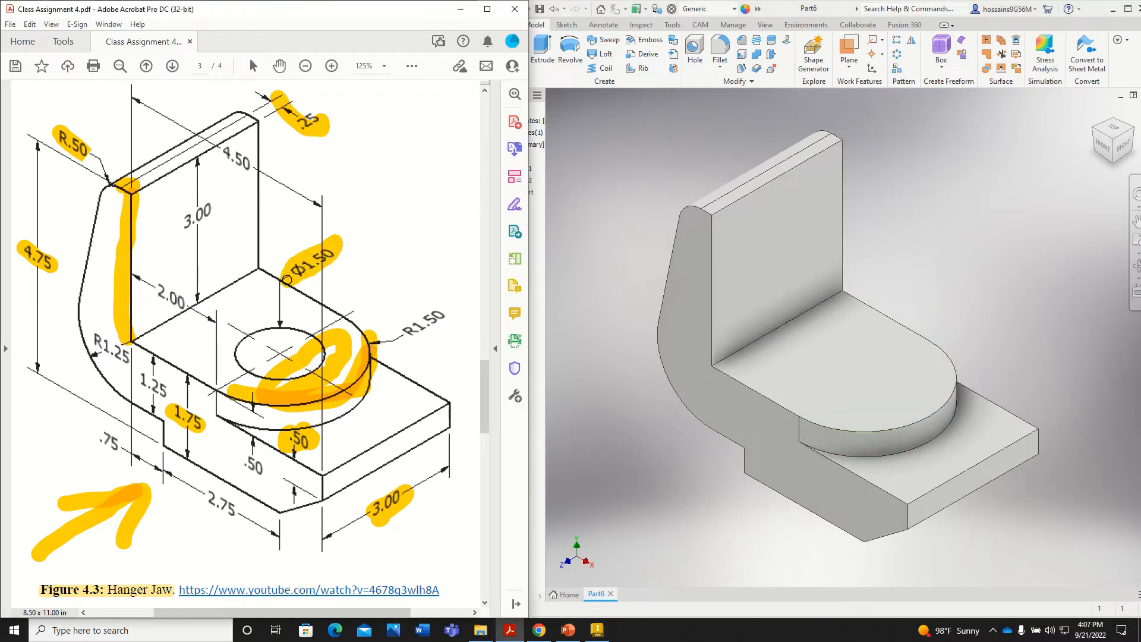
pyautogui.click(695, 51)
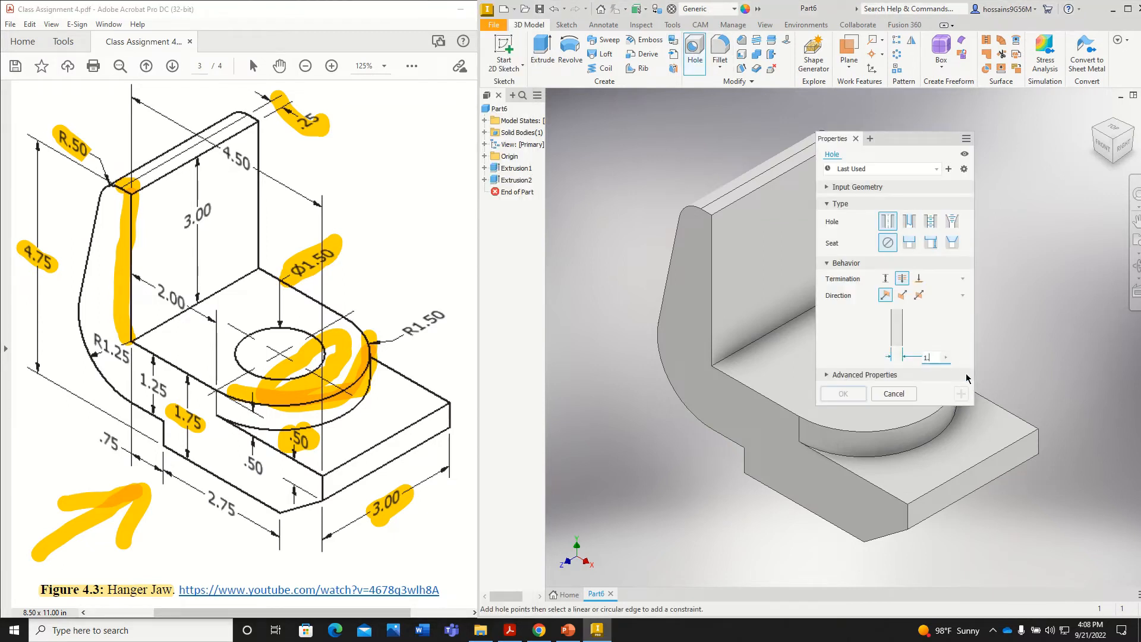
pyautogui.click(785, 365)
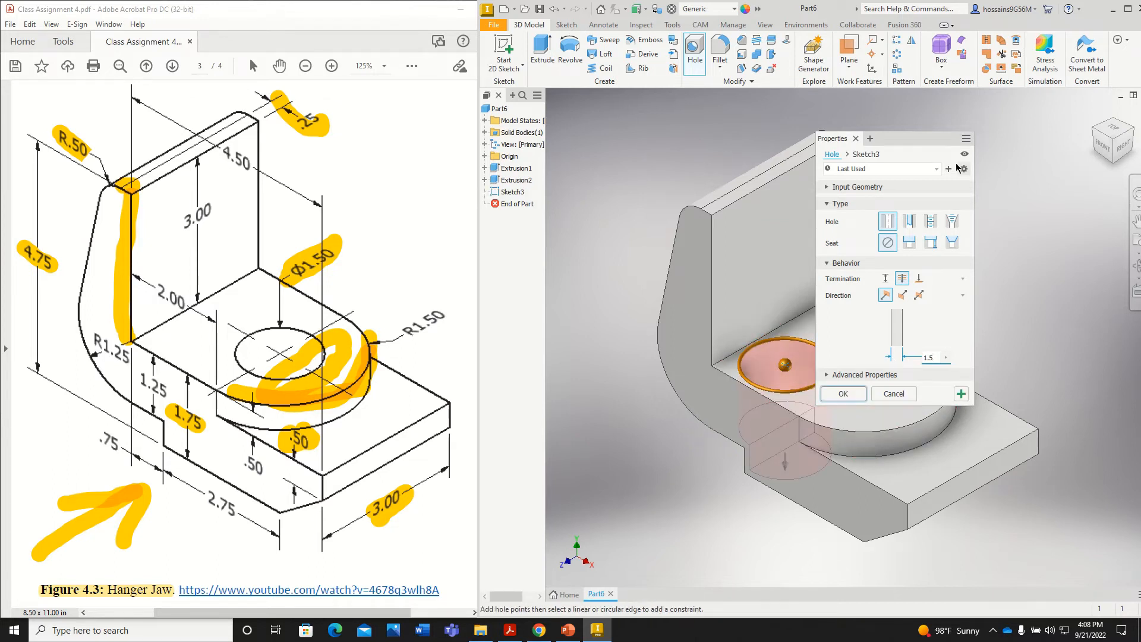
pyautogui.moveTo(920, 146); pyautogui.dragTo(631, 154)
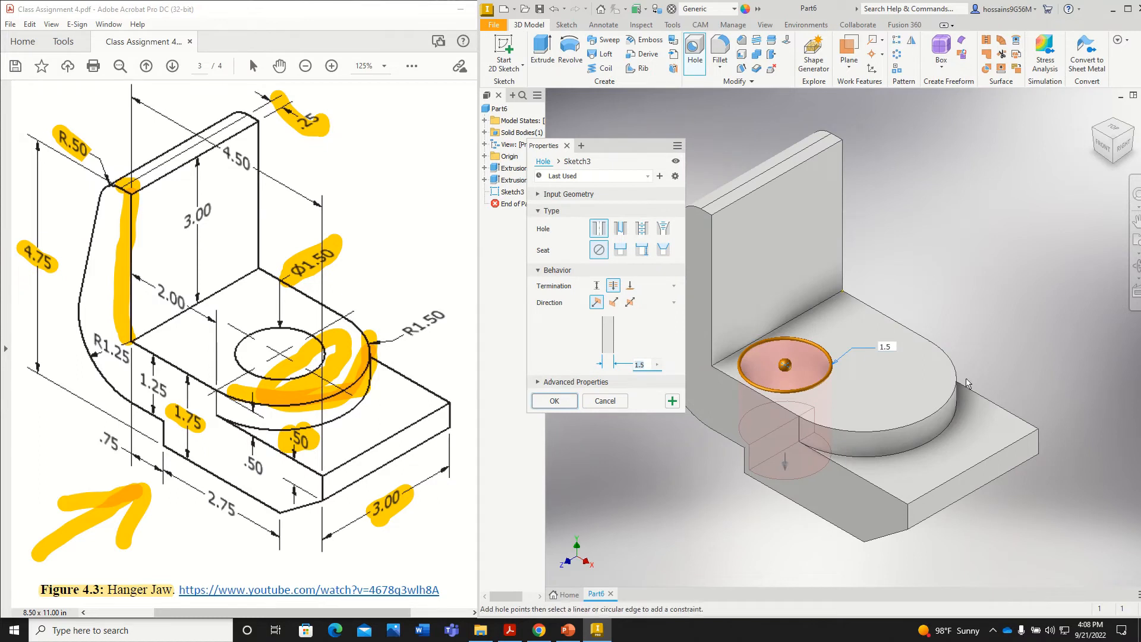
pyautogui.click(941, 409)
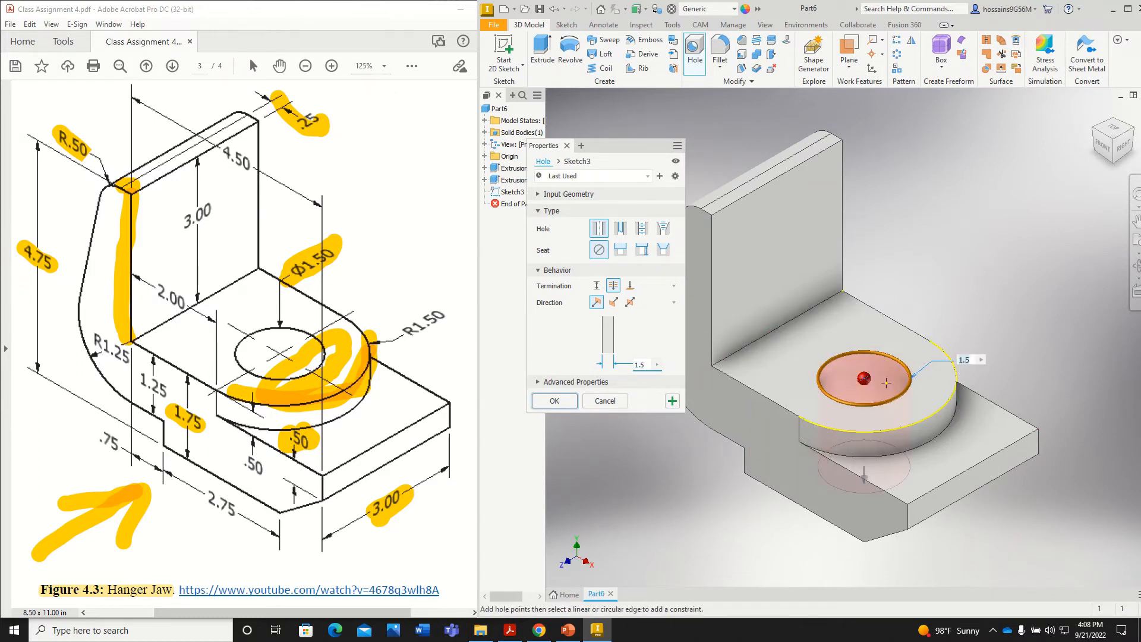
pyautogui.click(556, 403)
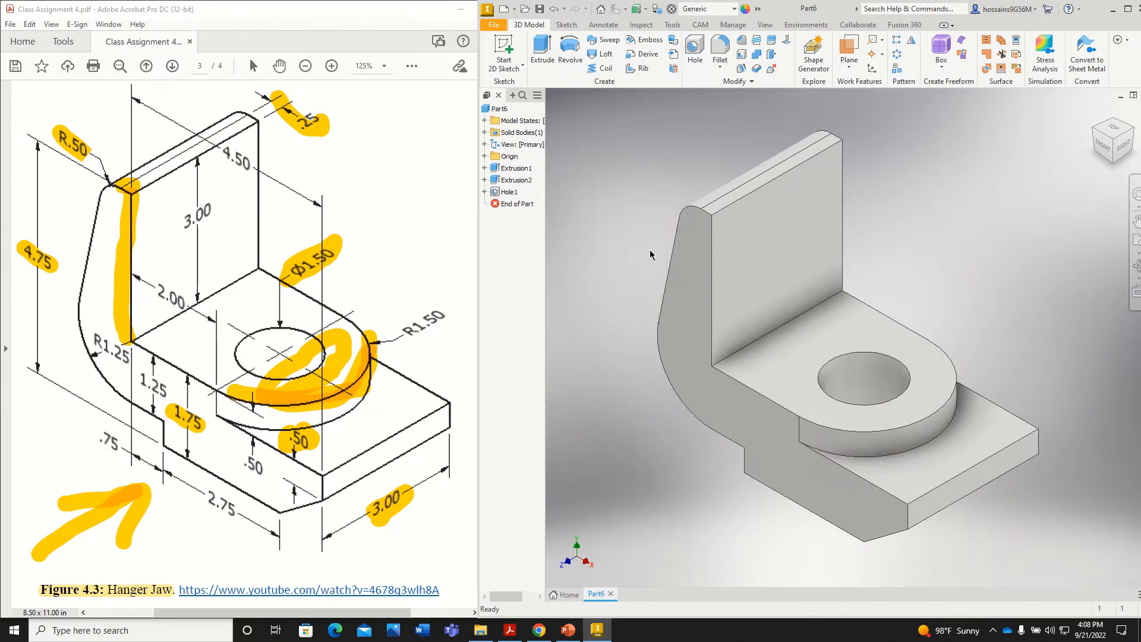
# Save the part in Documents as "Figure 4.3"
pyautogui.click(540, 9)
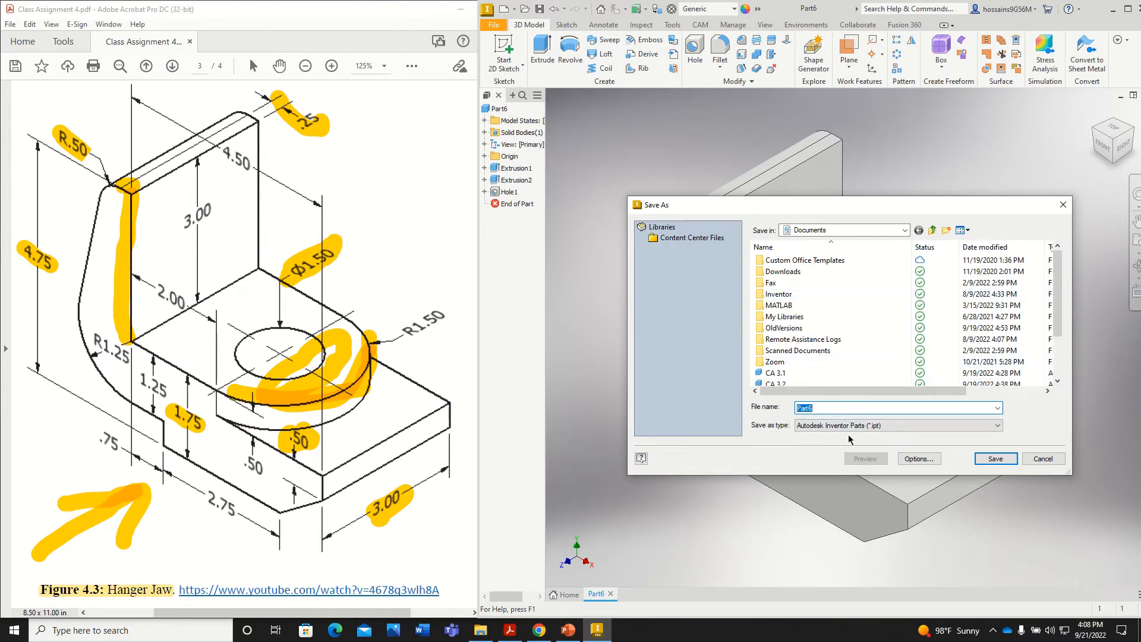
pyautogui.write('Figure')
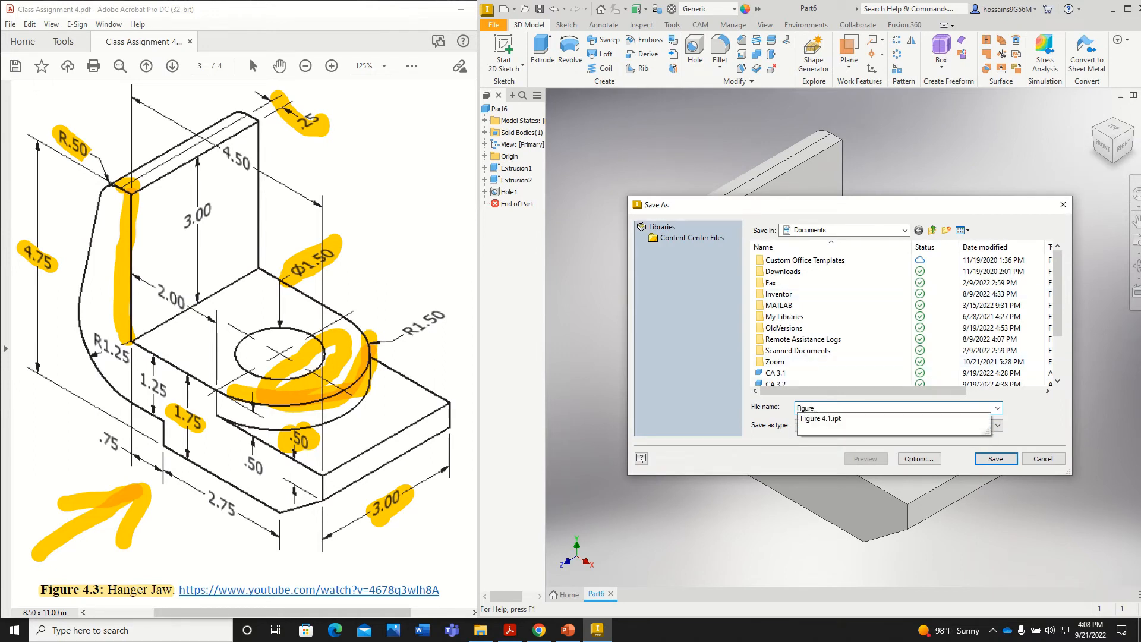
pyautogui.write(' 4.3')
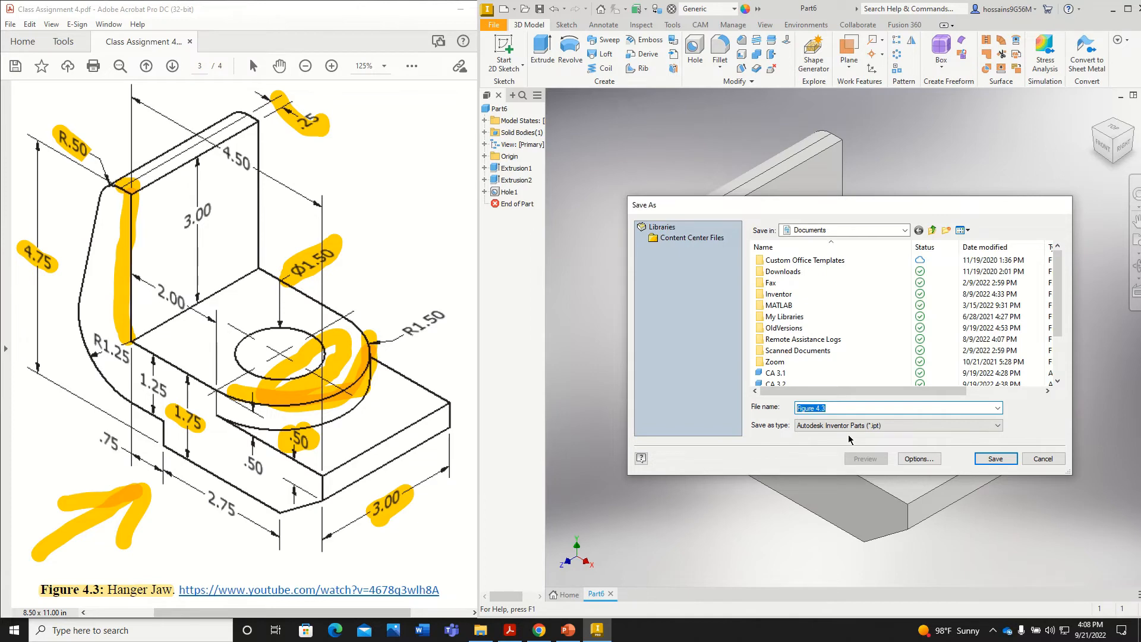
pyautogui.press('Return')
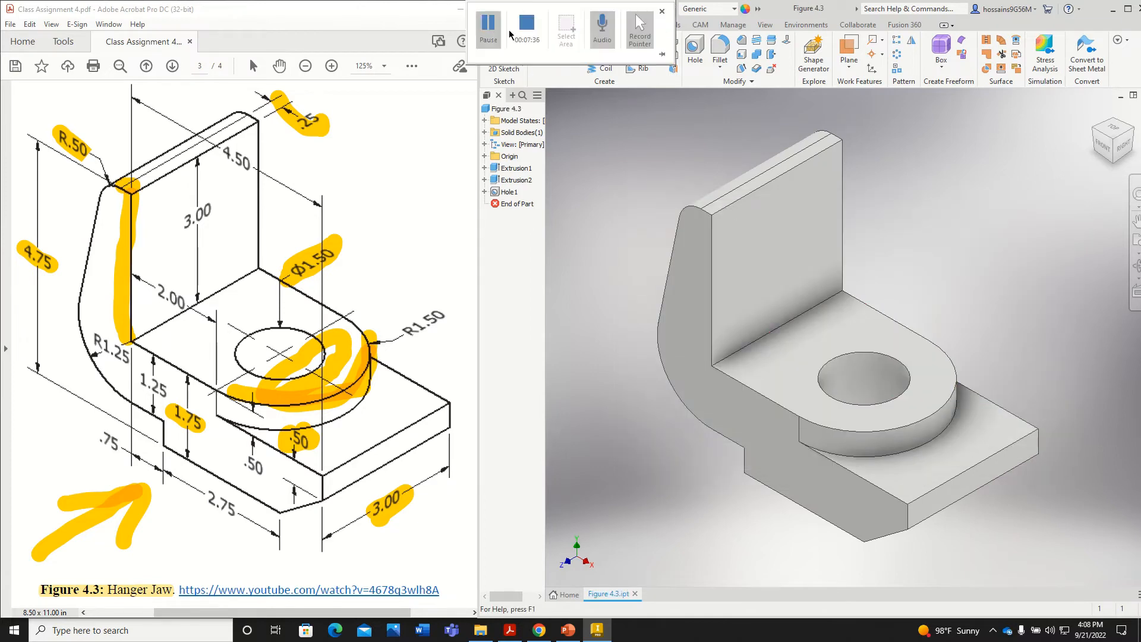
pyautogui.click(508, 32)
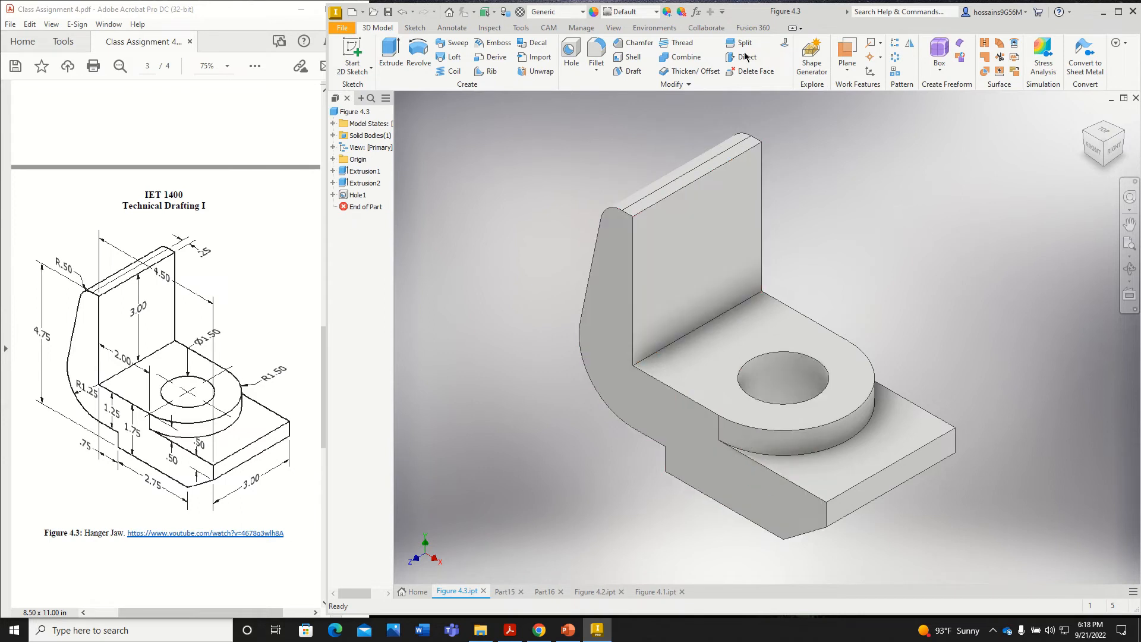
# Add a 3D annotation dimension for the overall height, from the upright's top edge to the base's bottom edge, placed behind the curved back
pyautogui.click(452, 29)
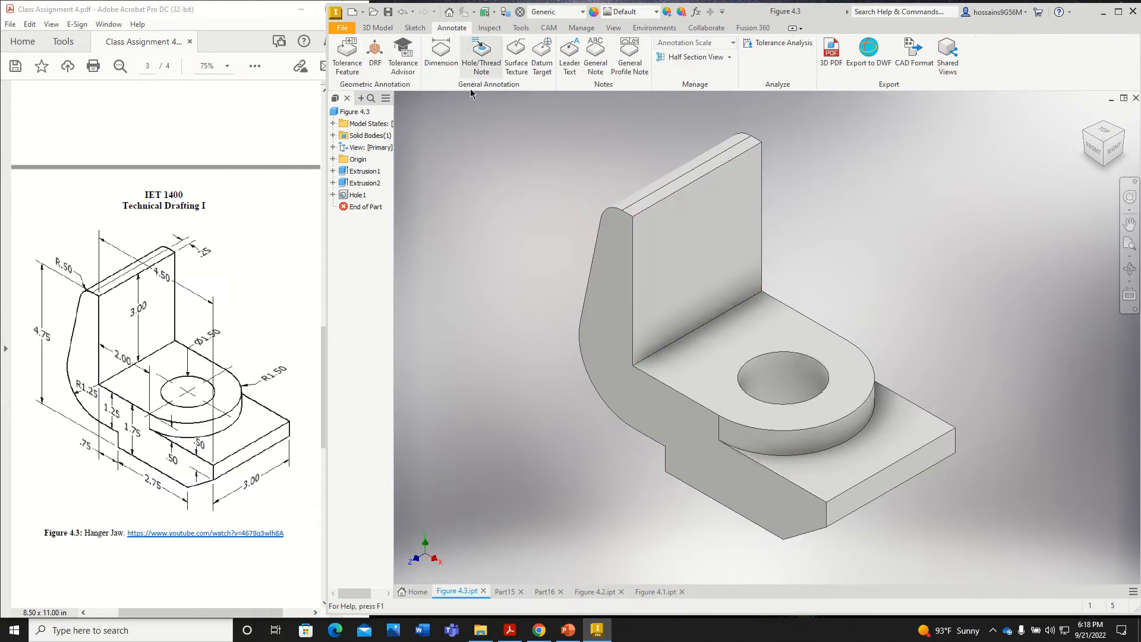
pyautogui.click(445, 59)
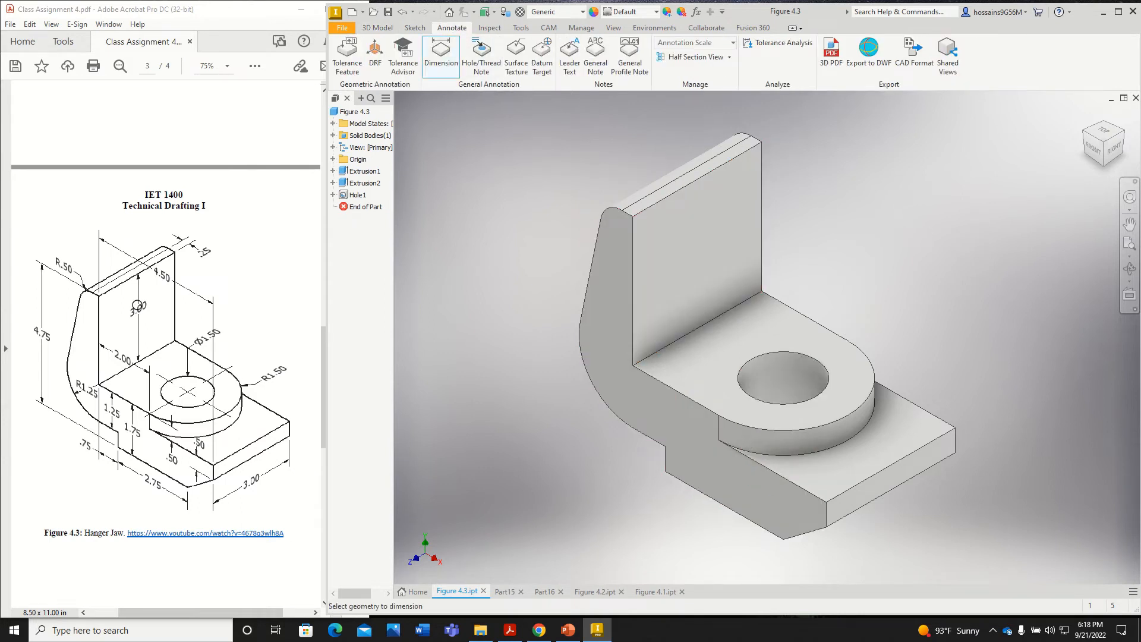
pyautogui.click(628, 215)
pyautogui.click(700, 500)
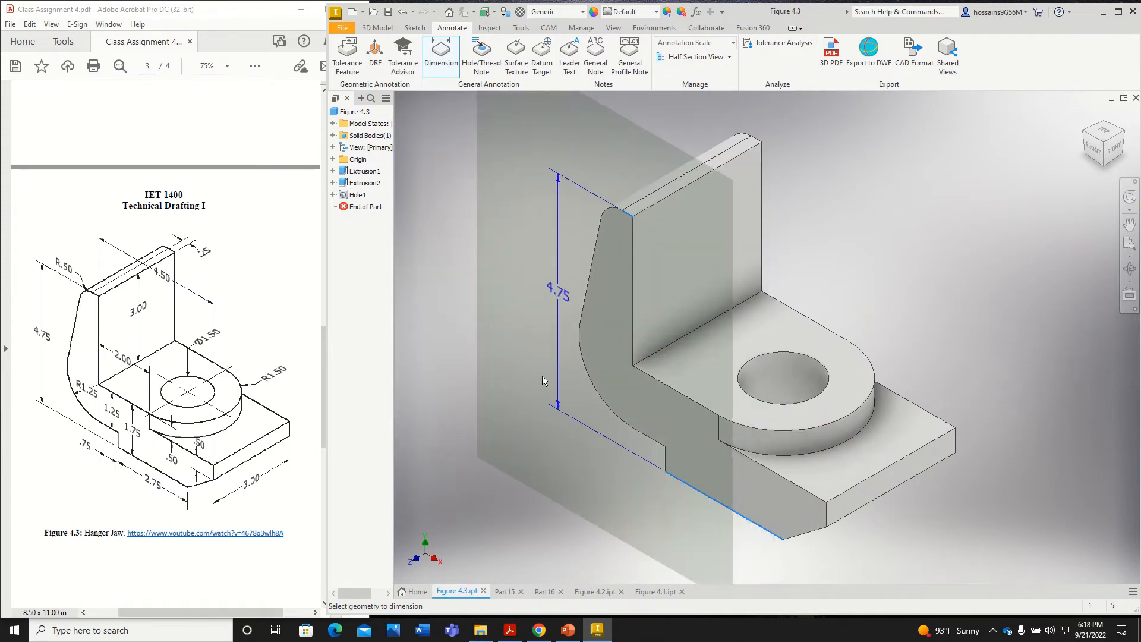
pyautogui.click(538, 380)
pyautogui.click(784, 162)
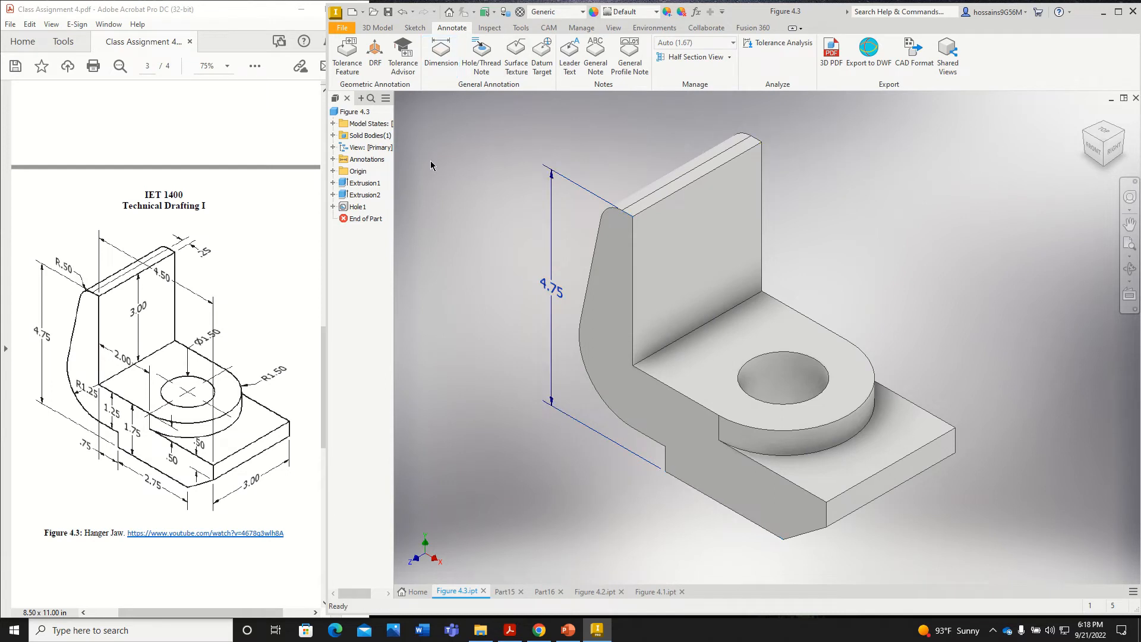
# Add a radius annotation to the rounded top corner of the upright, placed above the overall height dimension
pyautogui.press('d')
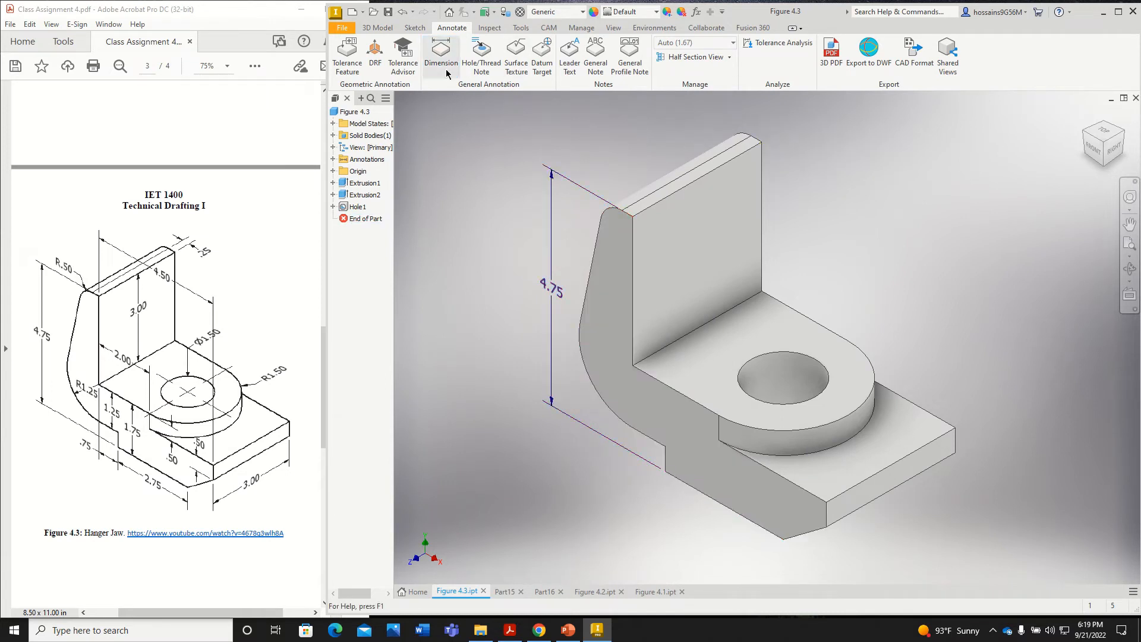
pyautogui.click(610, 215)
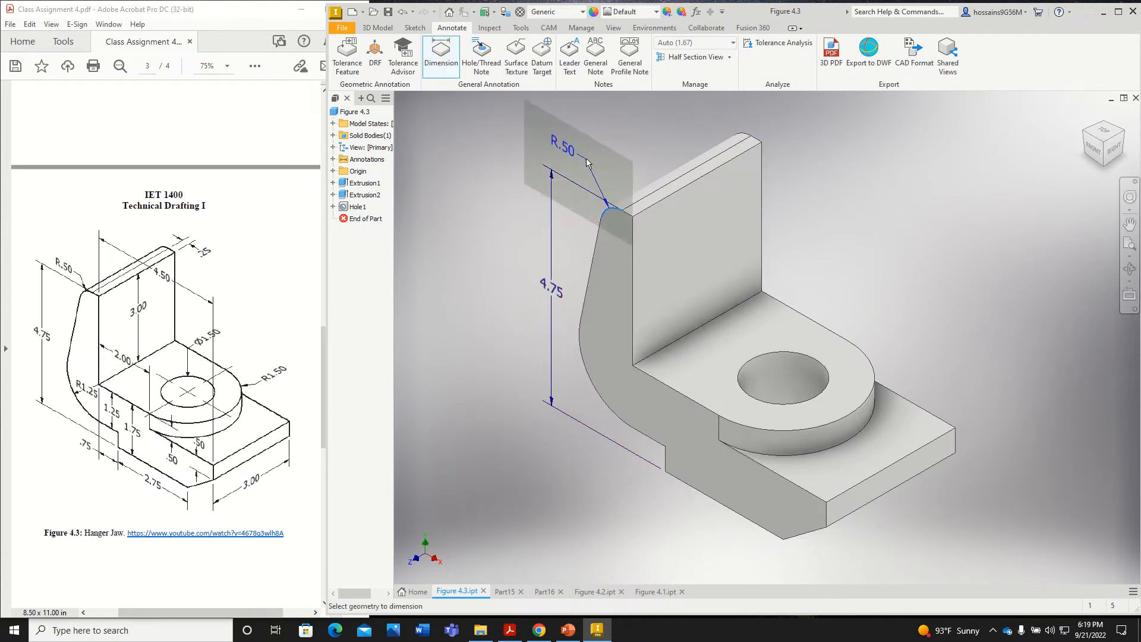
pyautogui.click(565, 144)
pyautogui.click(782, 162)
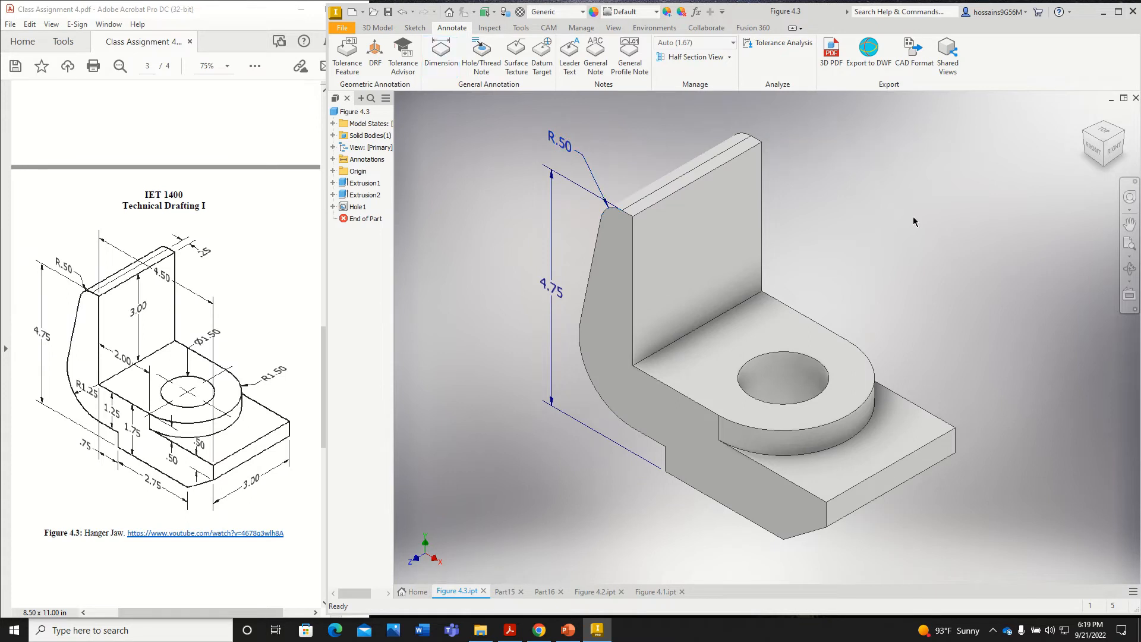
# Add a diameter annotation to the hole's top edge, with its text placed above and behind the hole
pyautogui.click(445, 67)
pyautogui.click(809, 367)
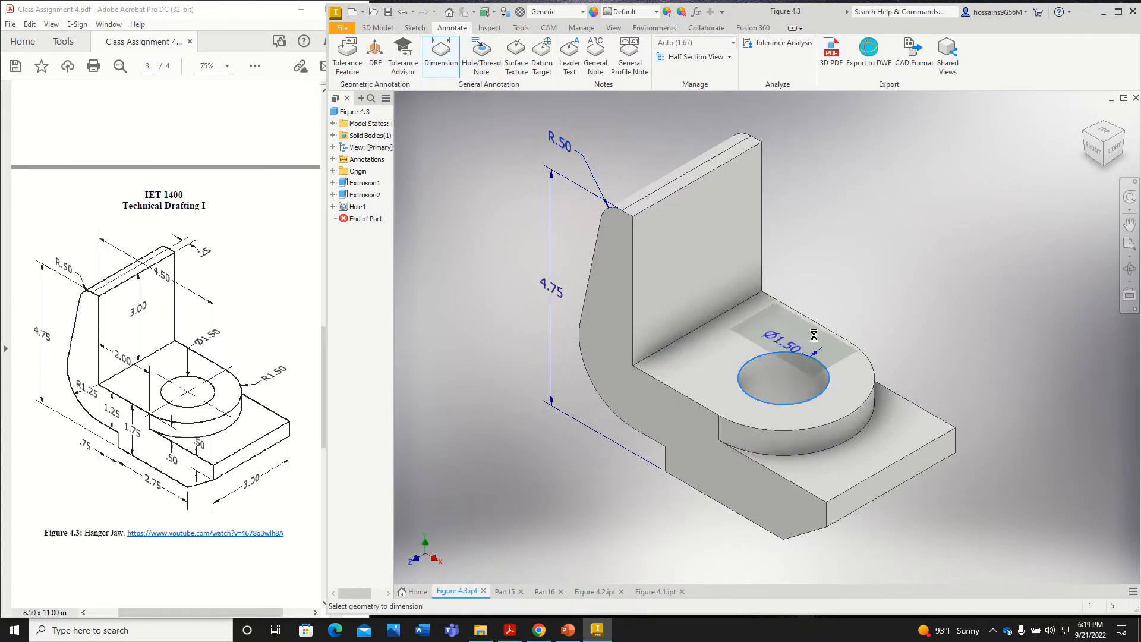
pyautogui.click(827, 292)
pyautogui.click(784, 168)
# Add a radius annotation to the boss's rounded top edge, placed outside the boss near the back
pyautogui.click(441, 57)
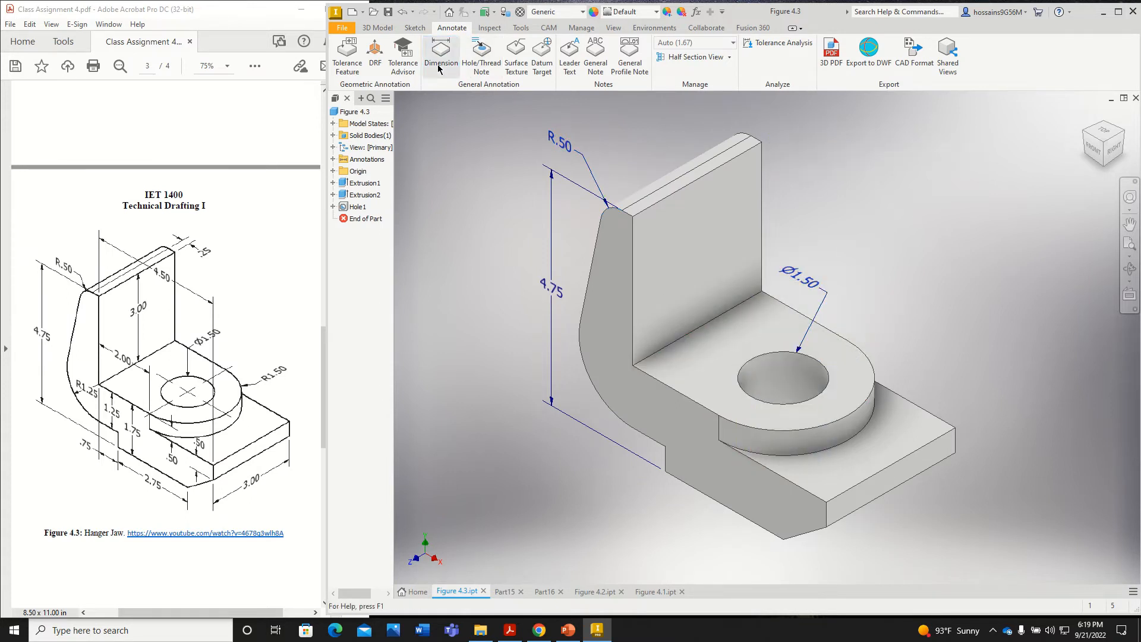
pyautogui.click(873, 380)
pyautogui.click(924, 341)
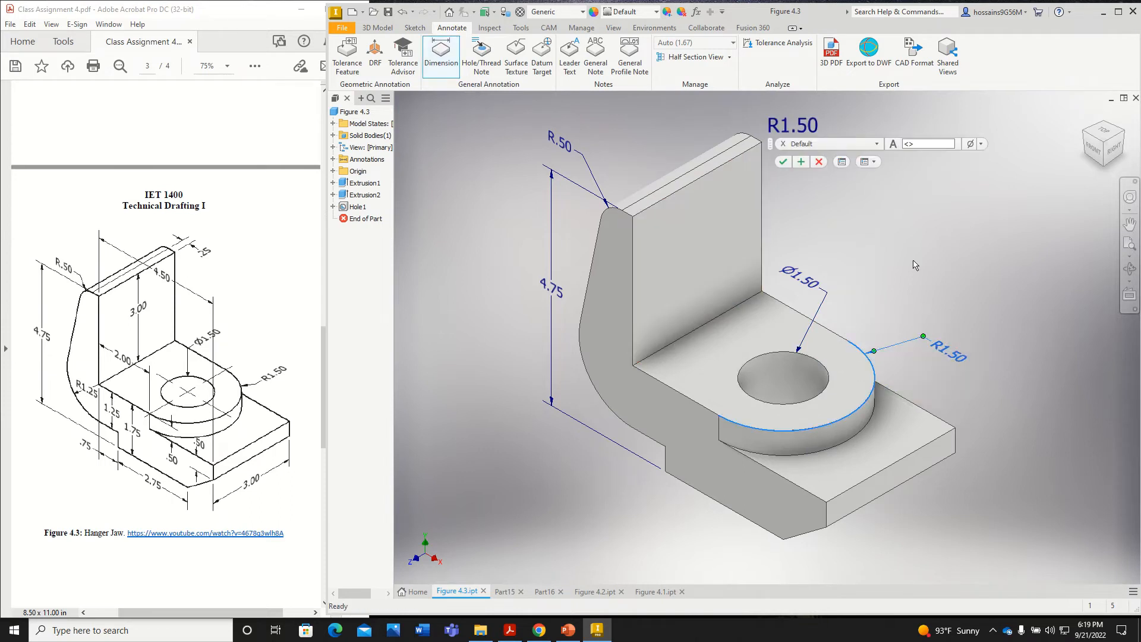
pyautogui.click(780, 164)
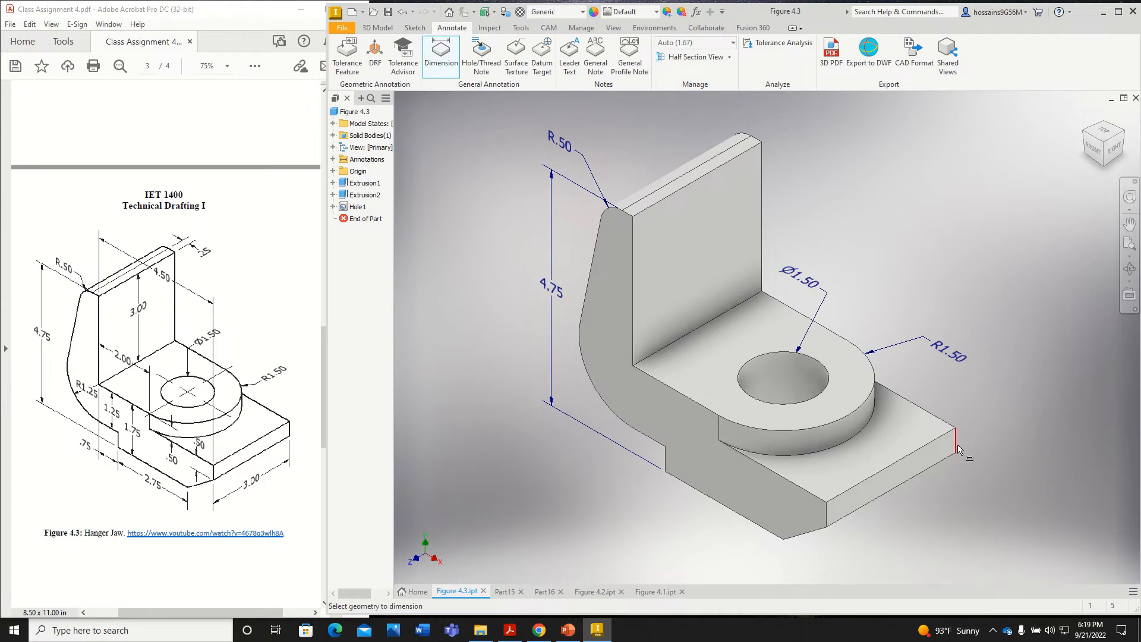
# Dimension the lower edge of the base's end face, using that face as annotation plane and placing the dimension below it
pyautogui.click(928, 469)
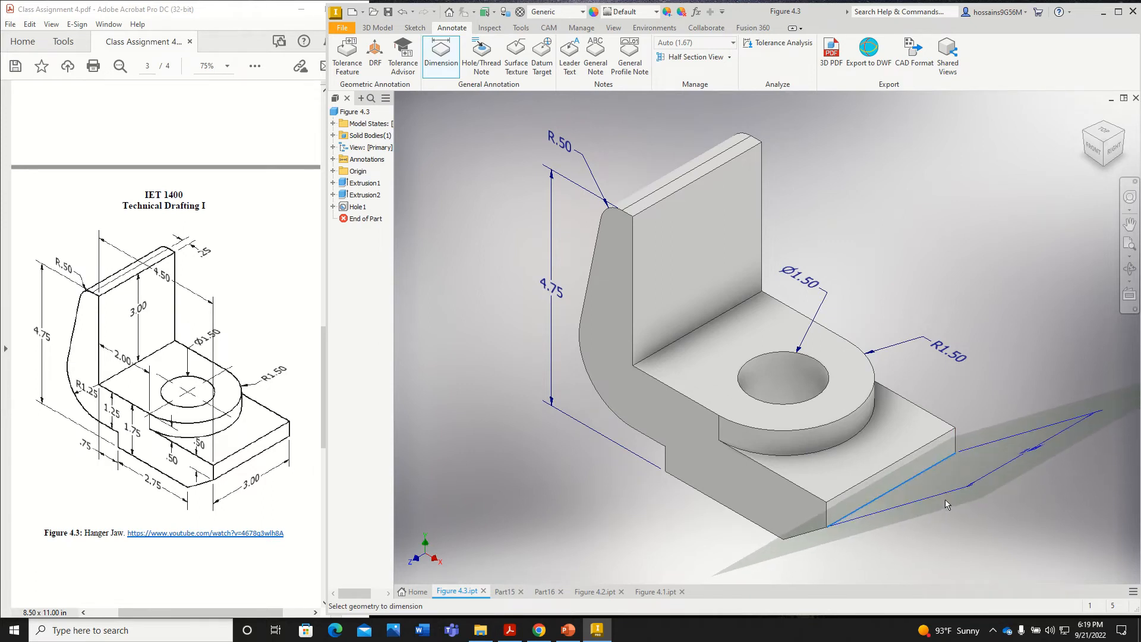
pyautogui.rightClick(947, 504)
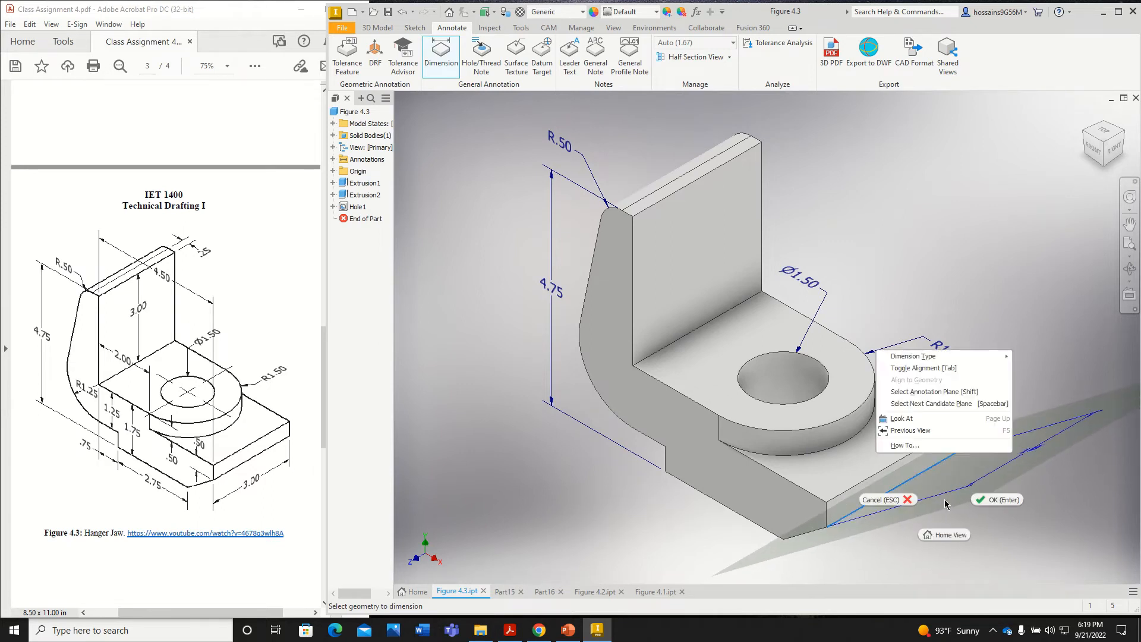
pyautogui.click(922, 395)
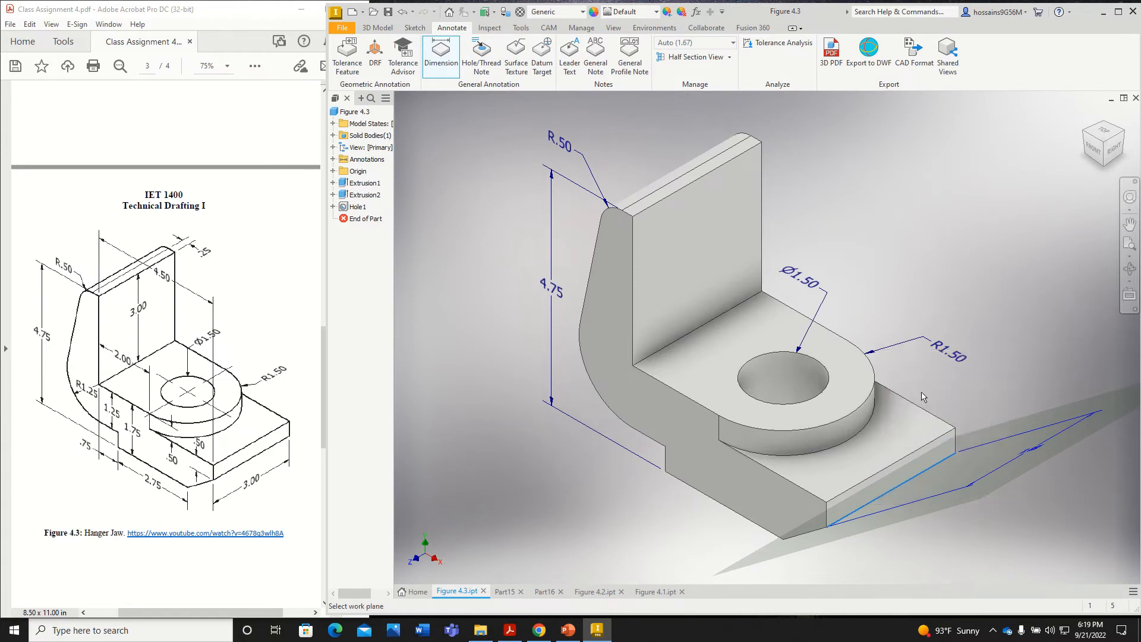
pyautogui.click(903, 472)
pyautogui.click(894, 526)
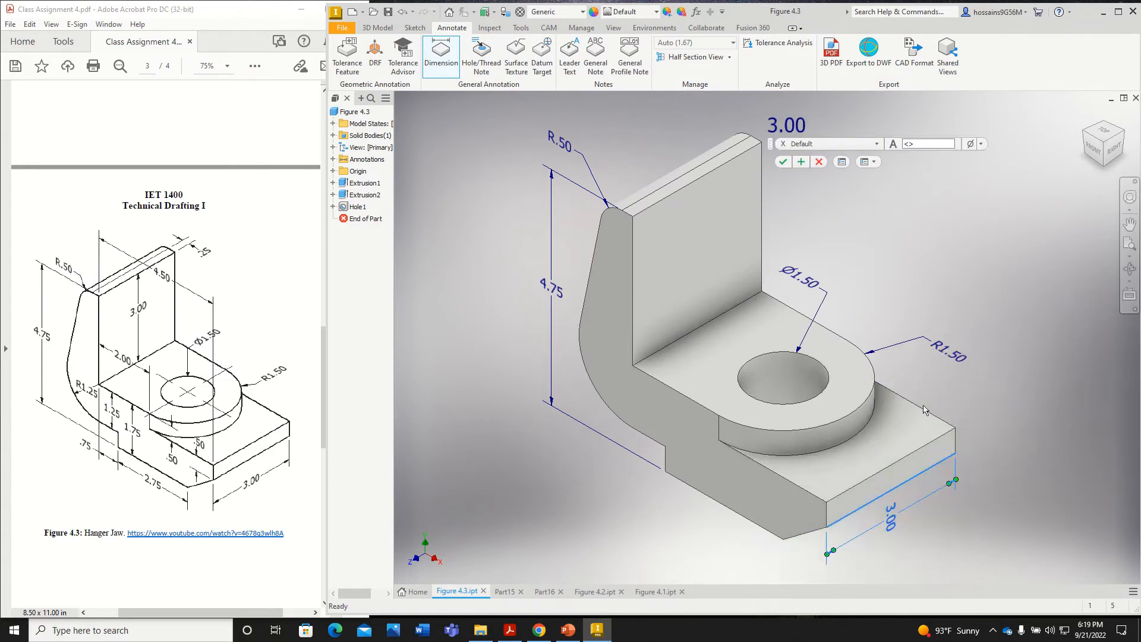
pyautogui.click(782, 162)
# Dimension the boss's short vertical step edge and move the dimension beside the step, with its text above the ledge
pyautogui.click(441, 52)
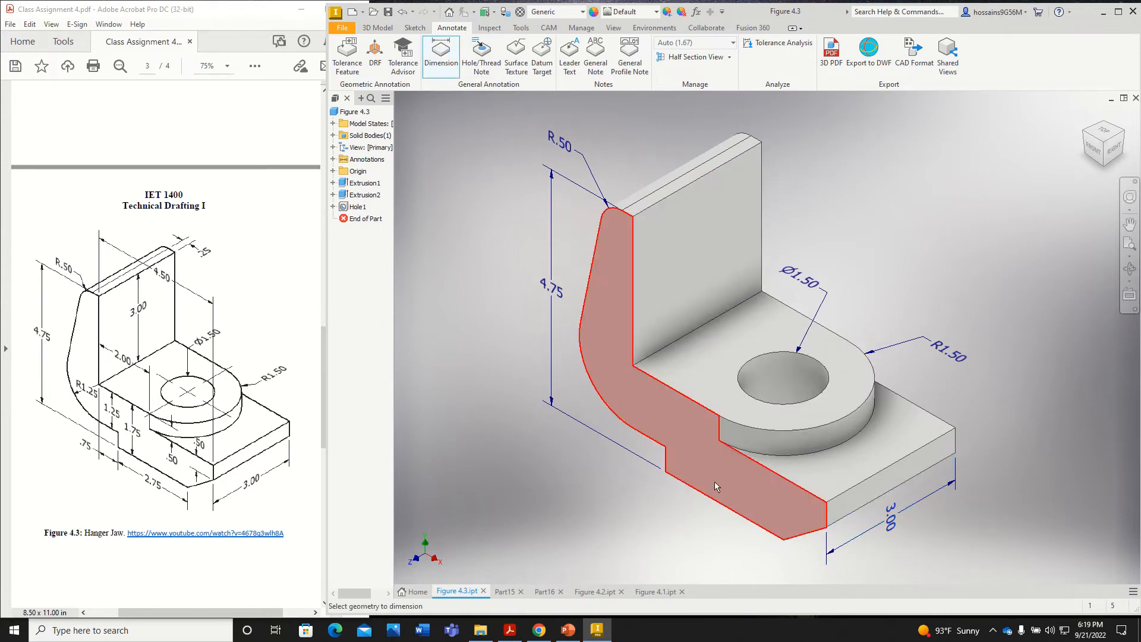
pyautogui.click(719, 425)
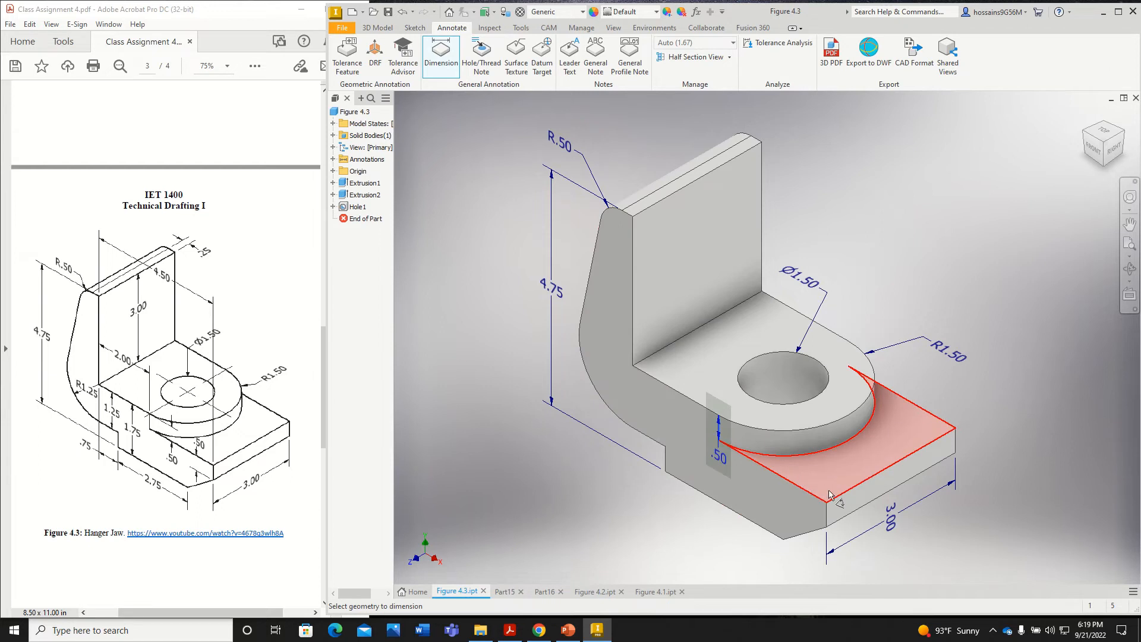
pyautogui.click(931, 512)
pyautogui.click(784, 162)
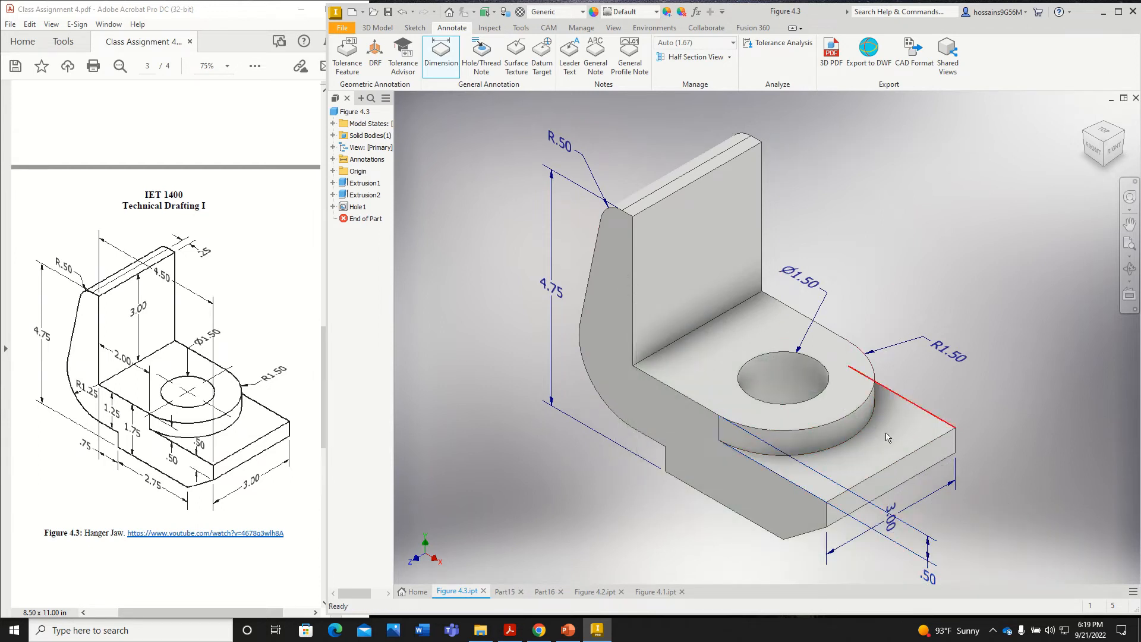
pyautogui.moveTo(927, 574); pyautogui.dragTo(702, 410)
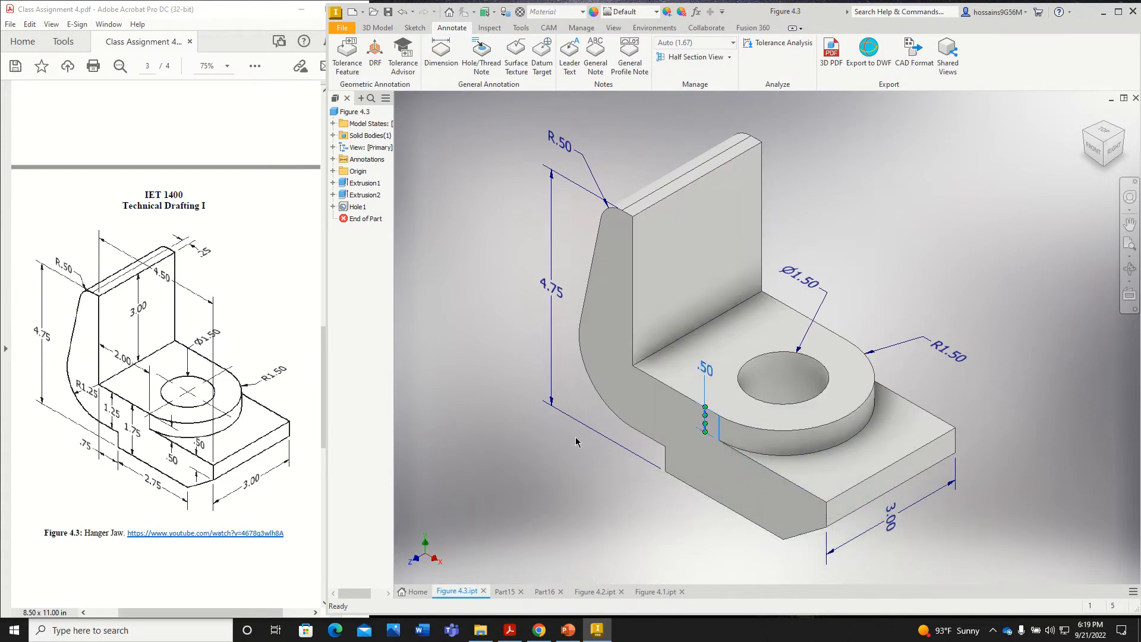
# Dimension the base end's vertical corner edge and move the dimension in front of that corner, with its text above the arrows
pyautogui.click(440, 55)
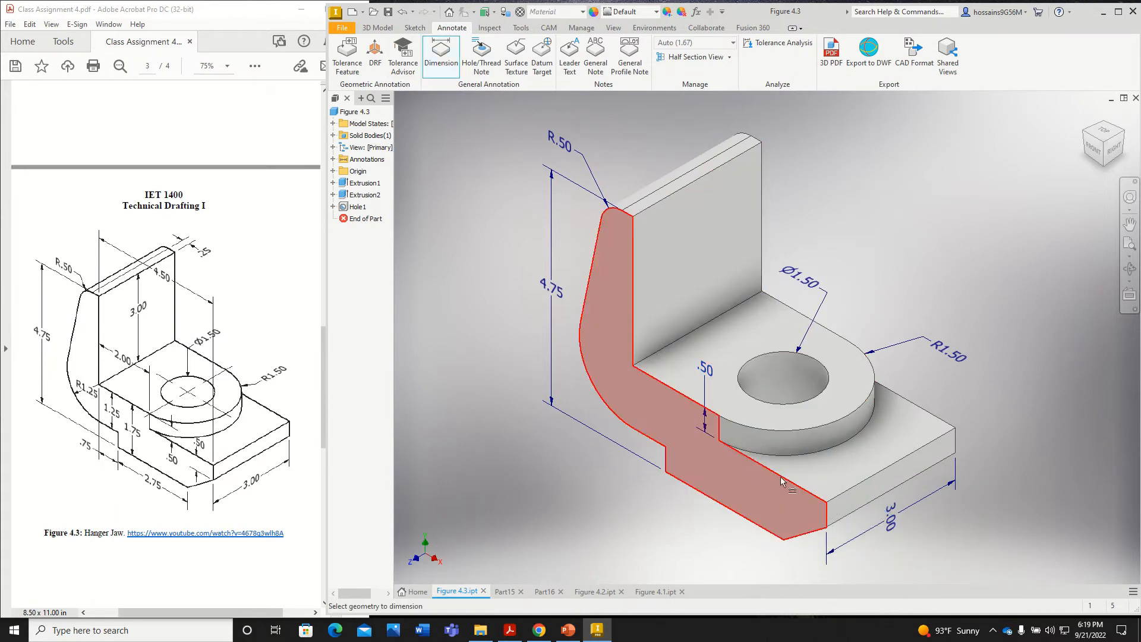
pyautogui.click(827, 515)
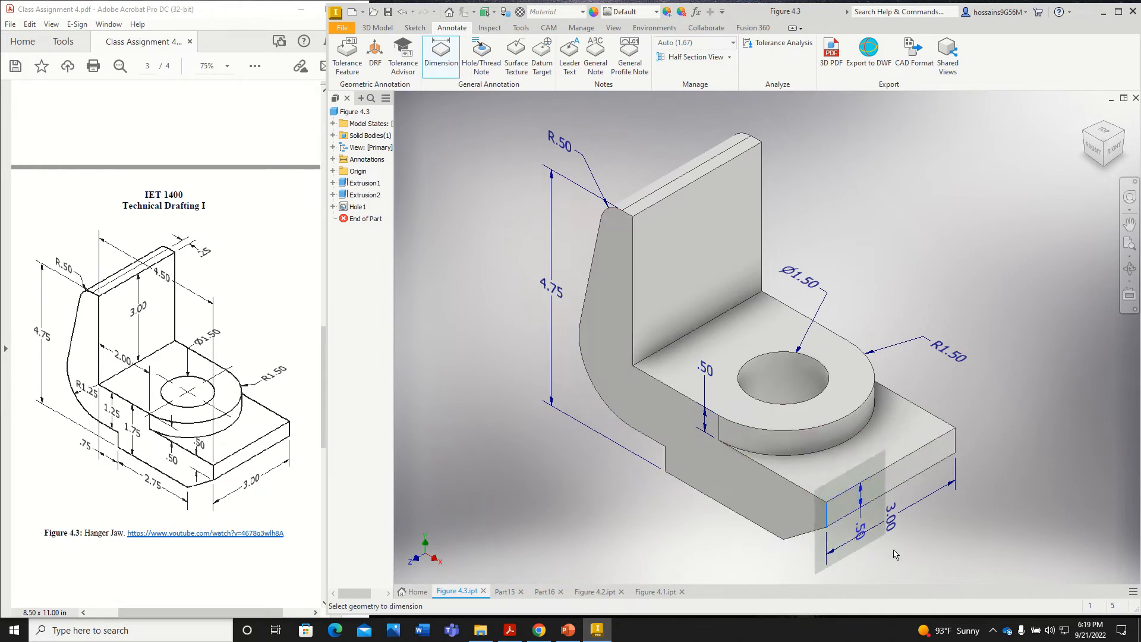
pyautogui.click(1007, 444)
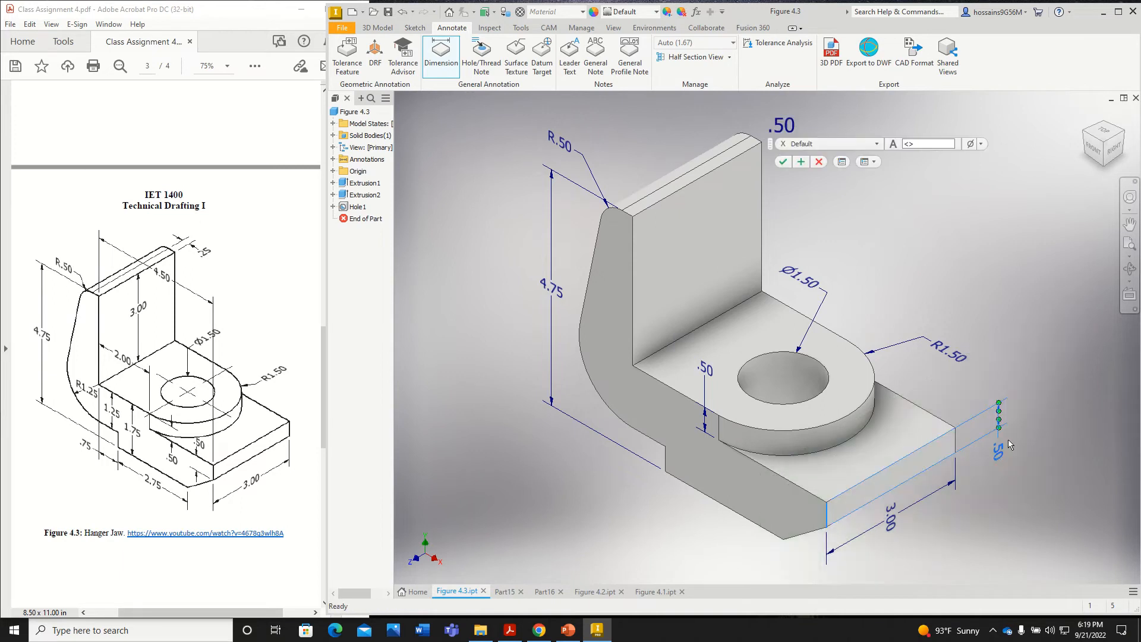
pyautogui.click(783, 161)
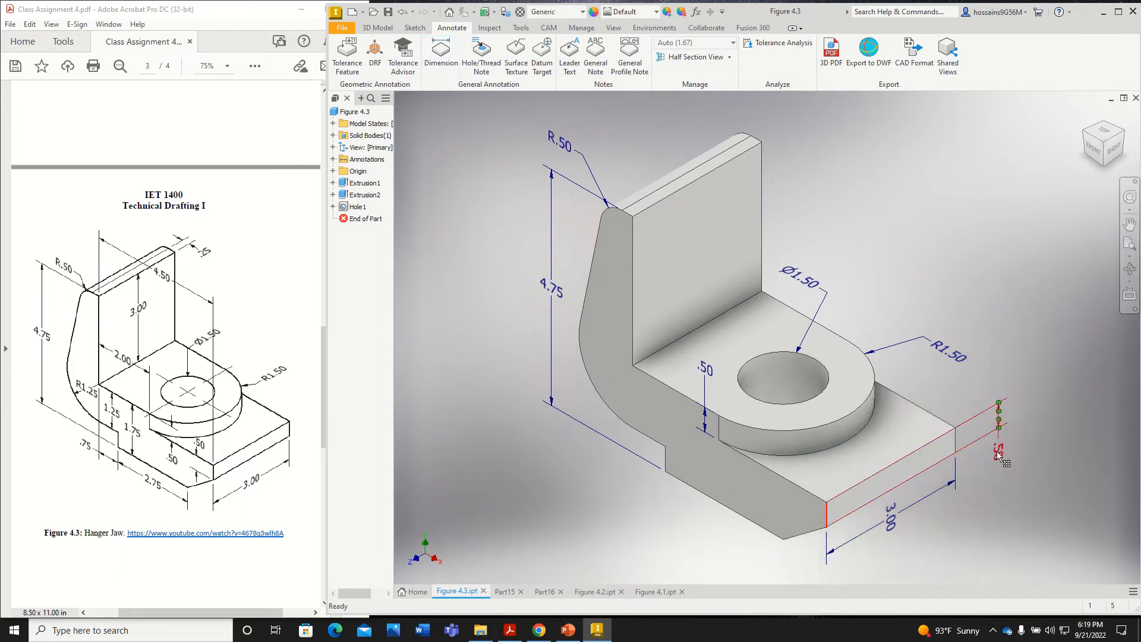
pyautogui.moveTo(1000, 455); pyautogui.dragTo(800, 494)
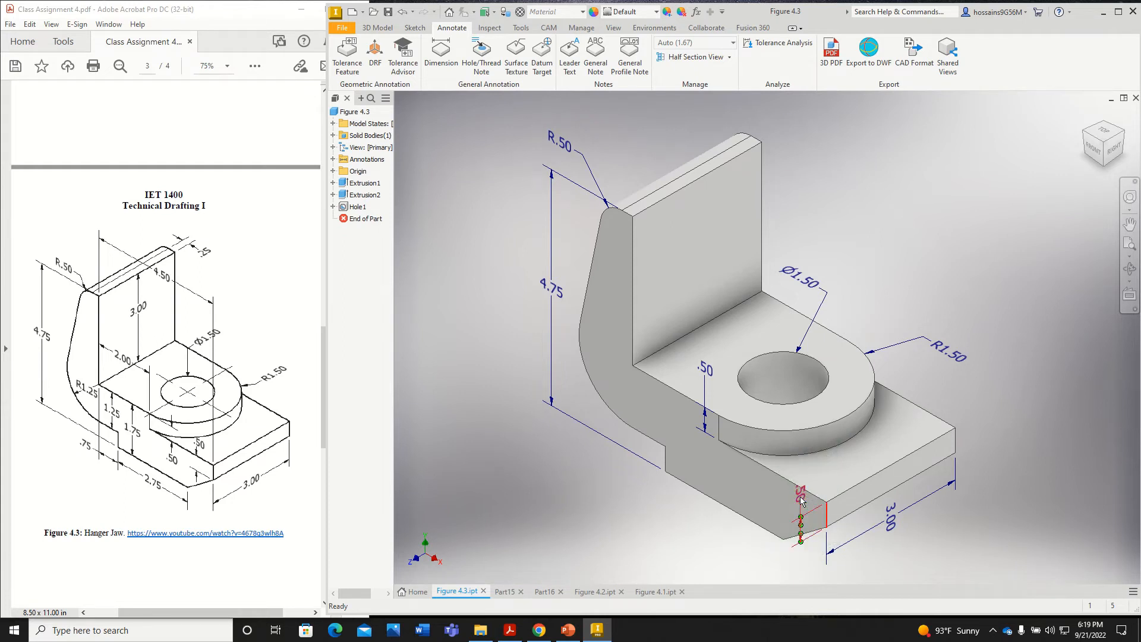
pyautogui.click(802, 501)
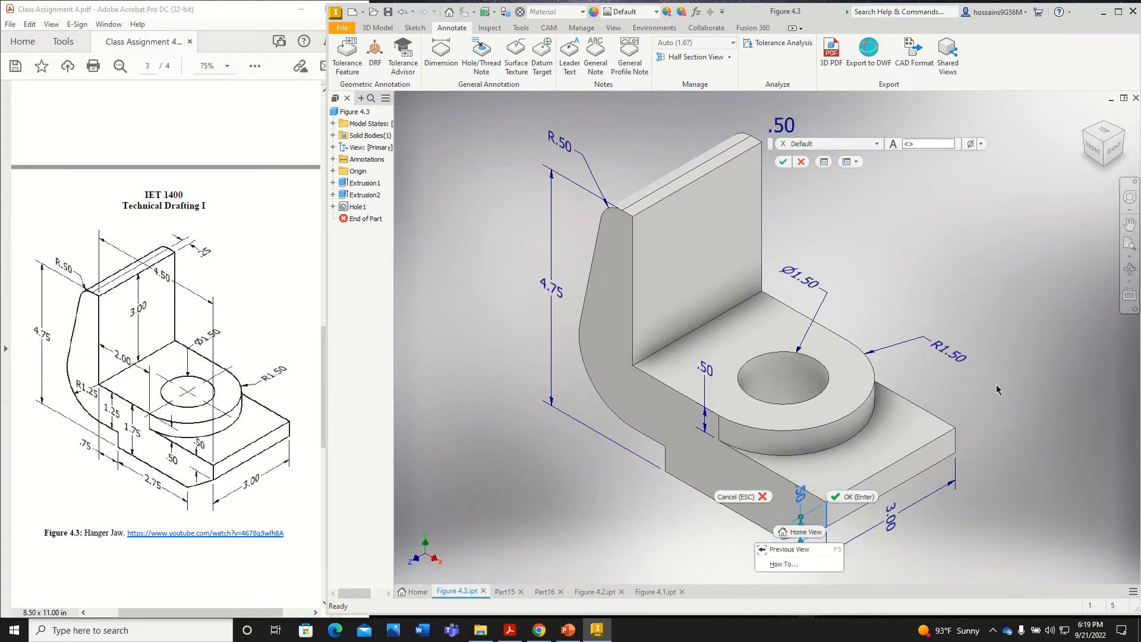
pyautogui.click(782, 163)
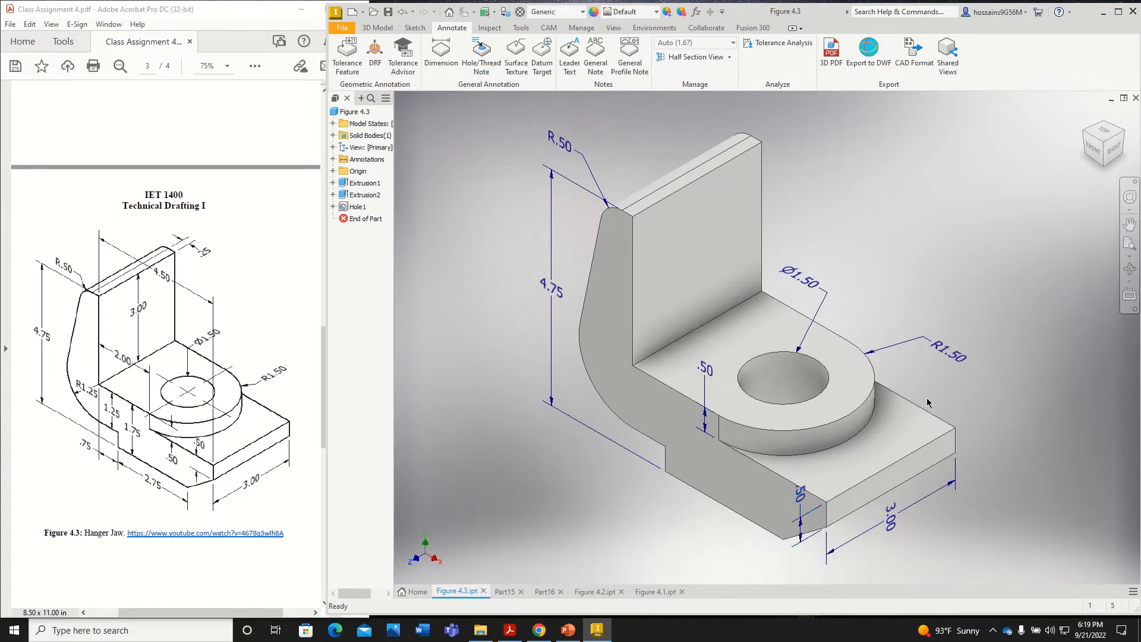
# Dimension the length of the base's long bottom edge, placing the dimension below and in front of it
pyautogui.click(442, 58)
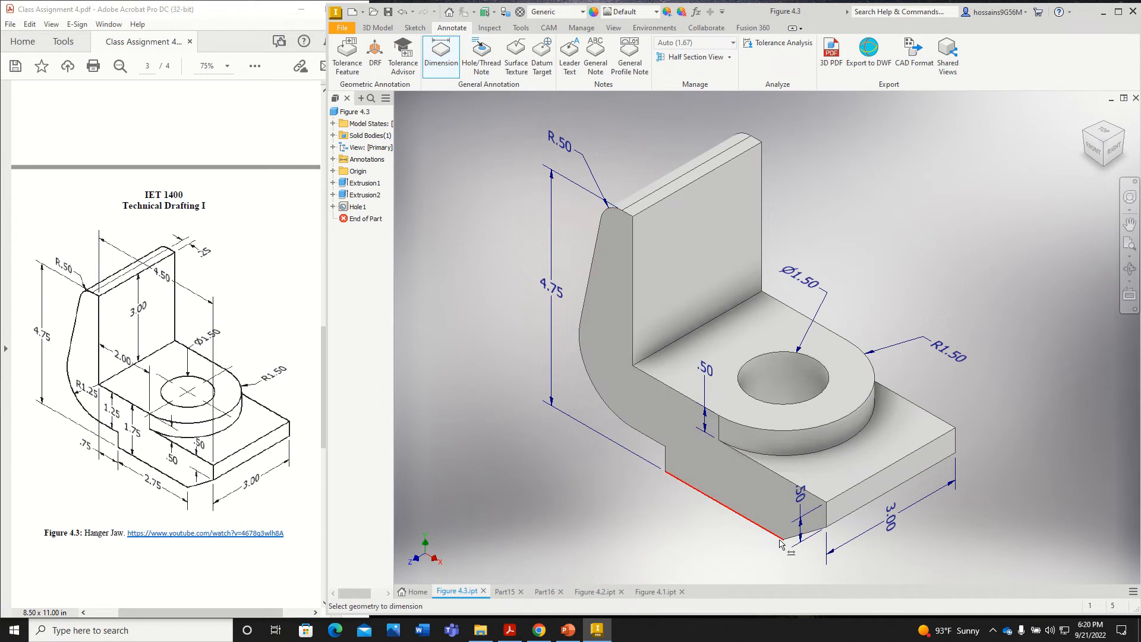
pyautogui.click(758, 525)
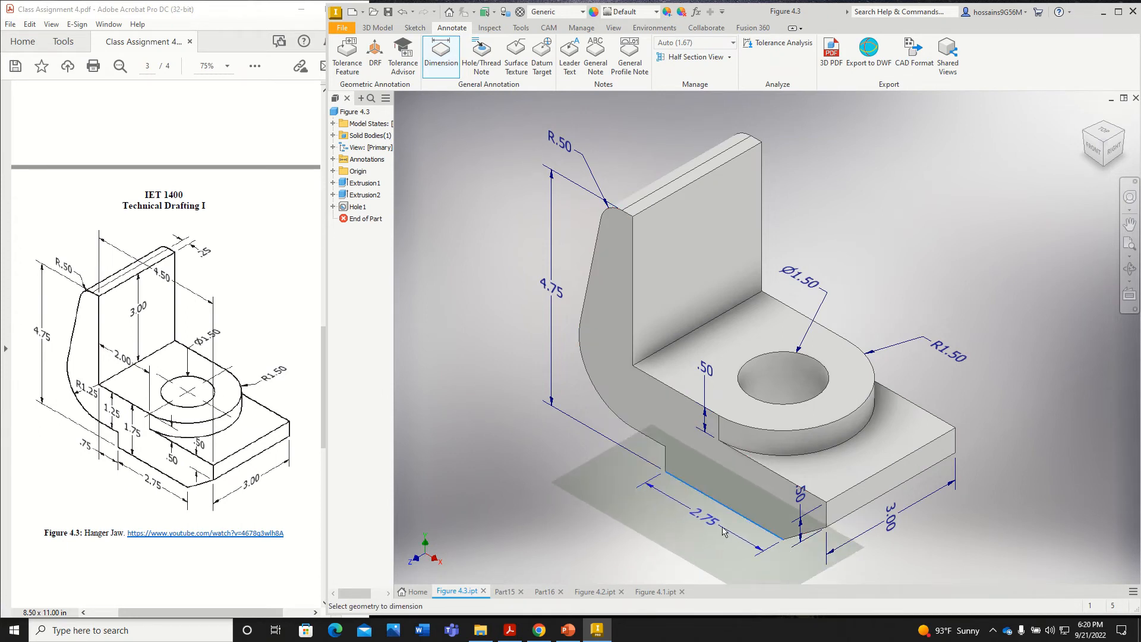
pyautogui.click(721, 531)
pyautogui.click(783, 162)
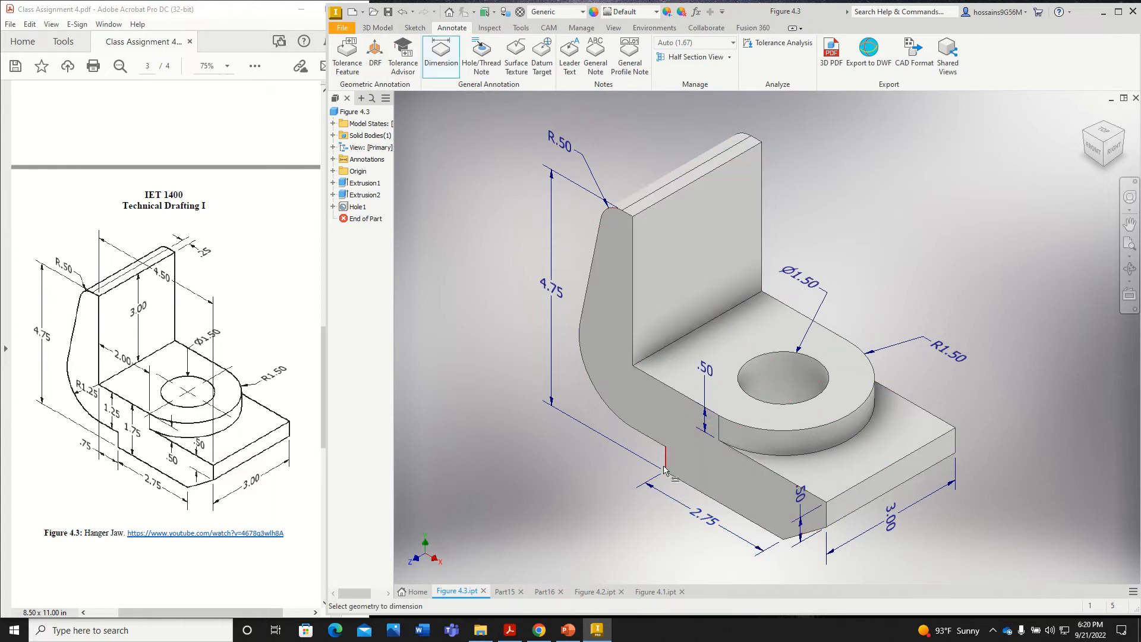
# Dimension the horizontal distance from the underside's step edge to the curved back's arc center, moving the text outside the extension lines
pyautogui.click(665, 465)
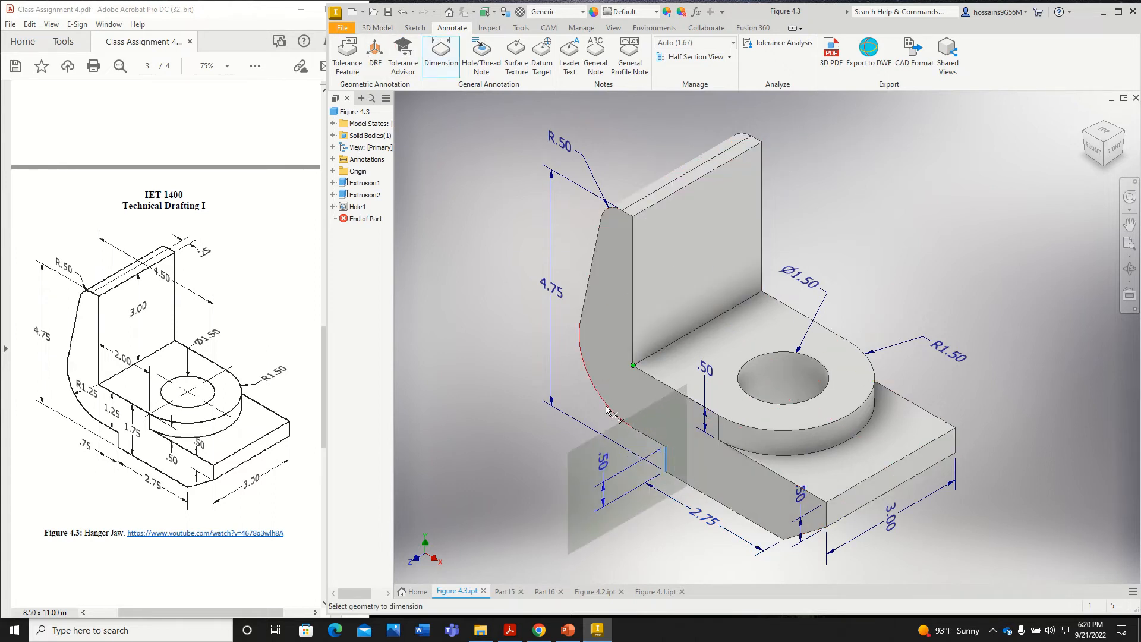
pyautogui.click(610, 487)
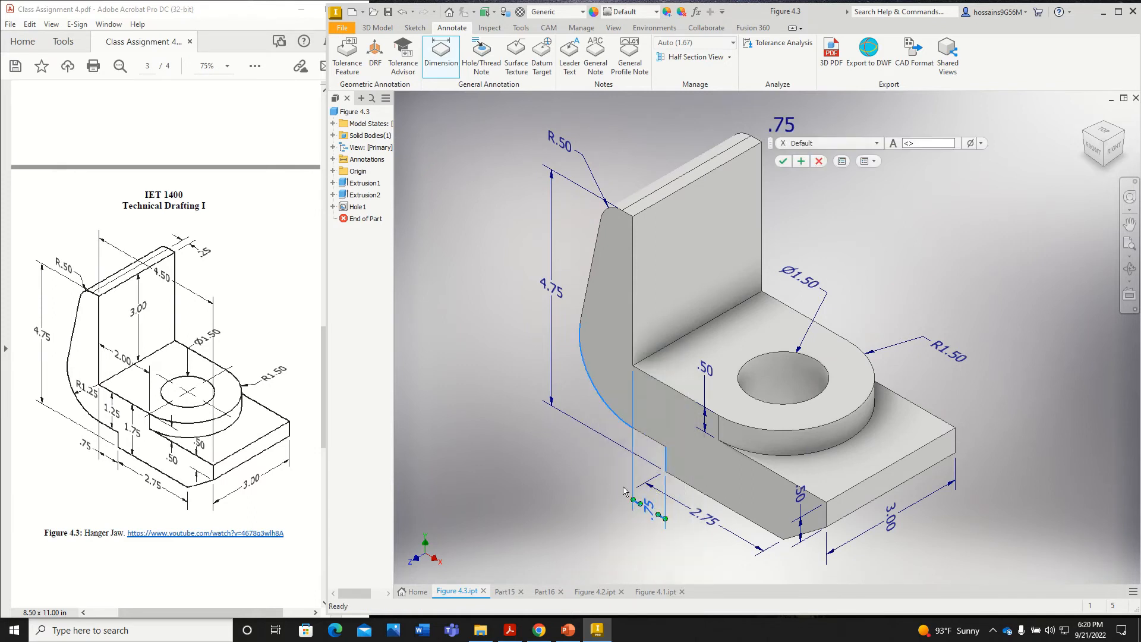
pyautogui.click(785, 161)
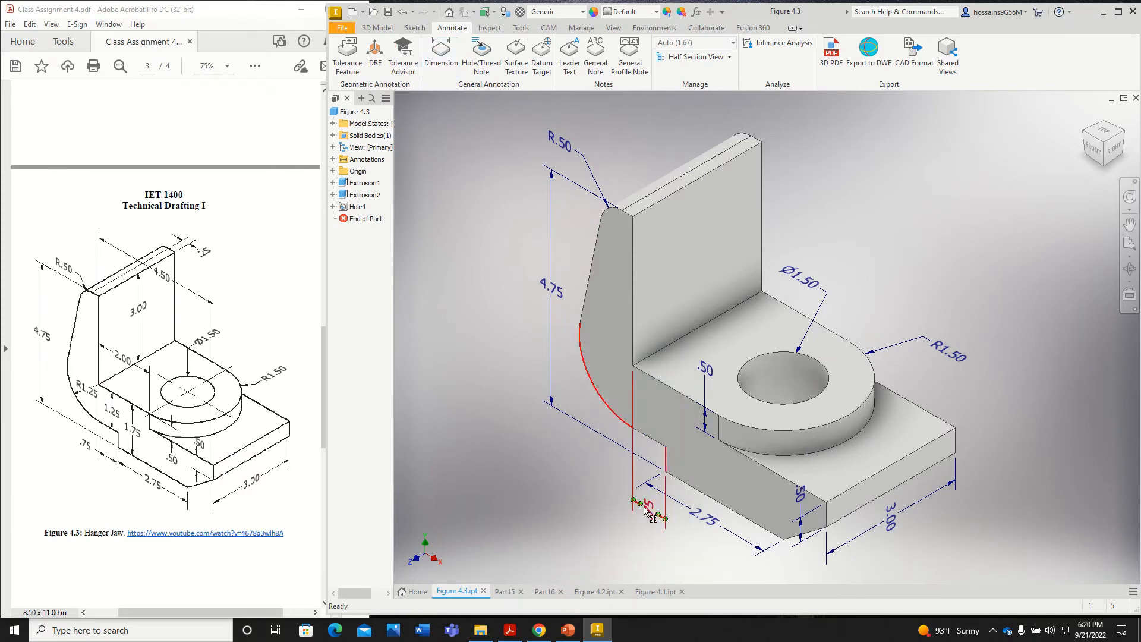
pyautogui.click(654, 512)
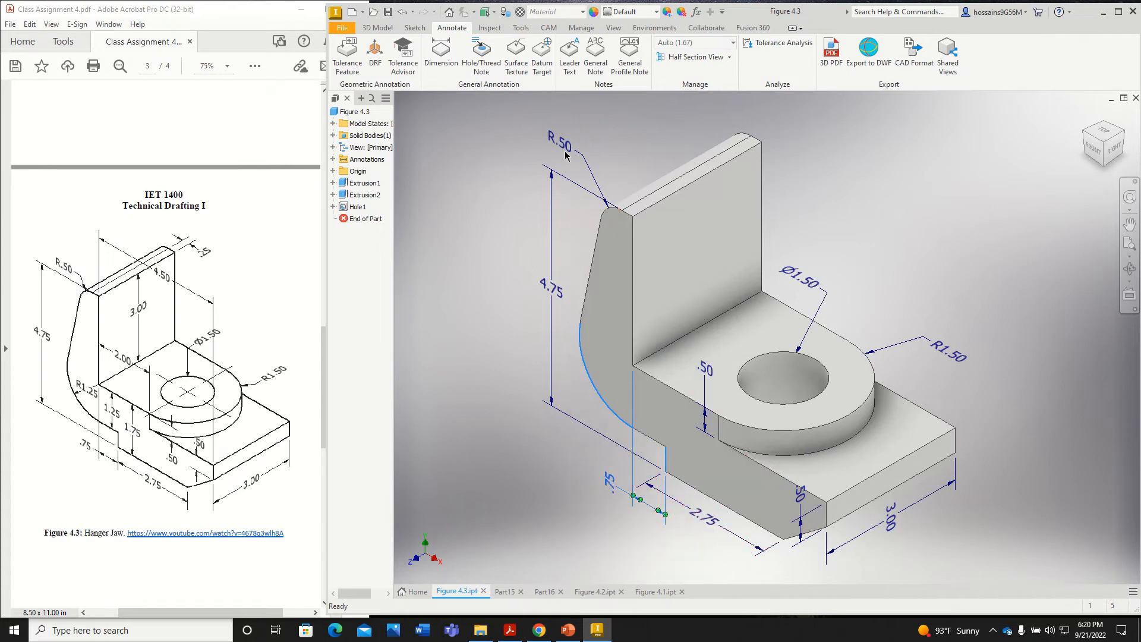
# Add a radius annotation to the large lower arc of the curved back, with its text placed inside the side face
pyautogui.click(435, 62)
pyautogui.click(594, 392)
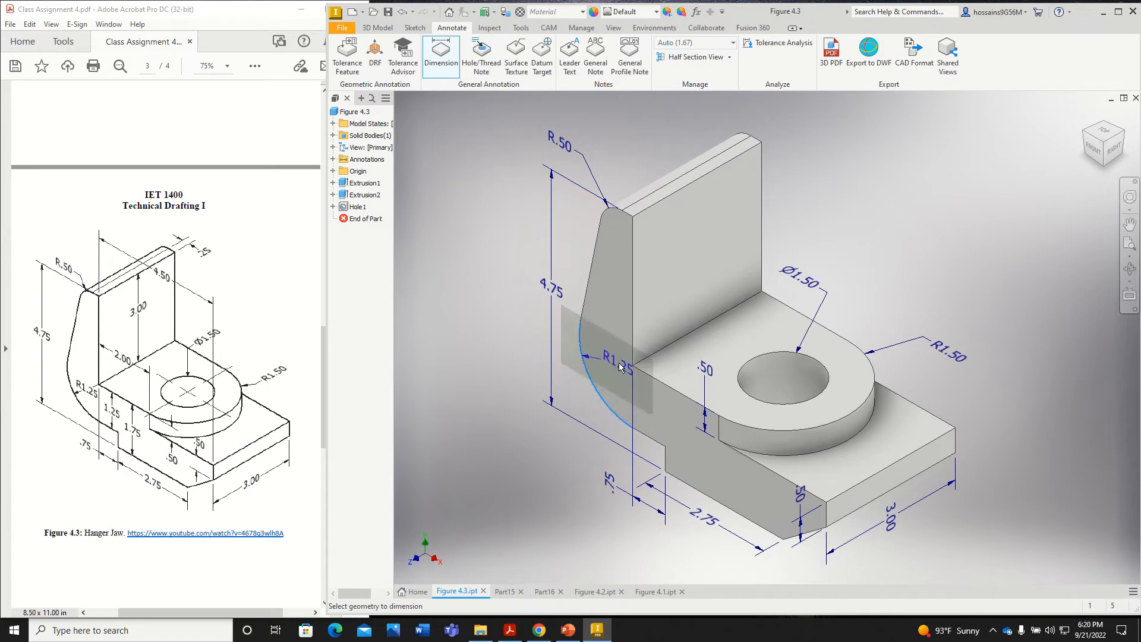
pyautogui.click(613, 368)
pyautogui.click(782, 162)
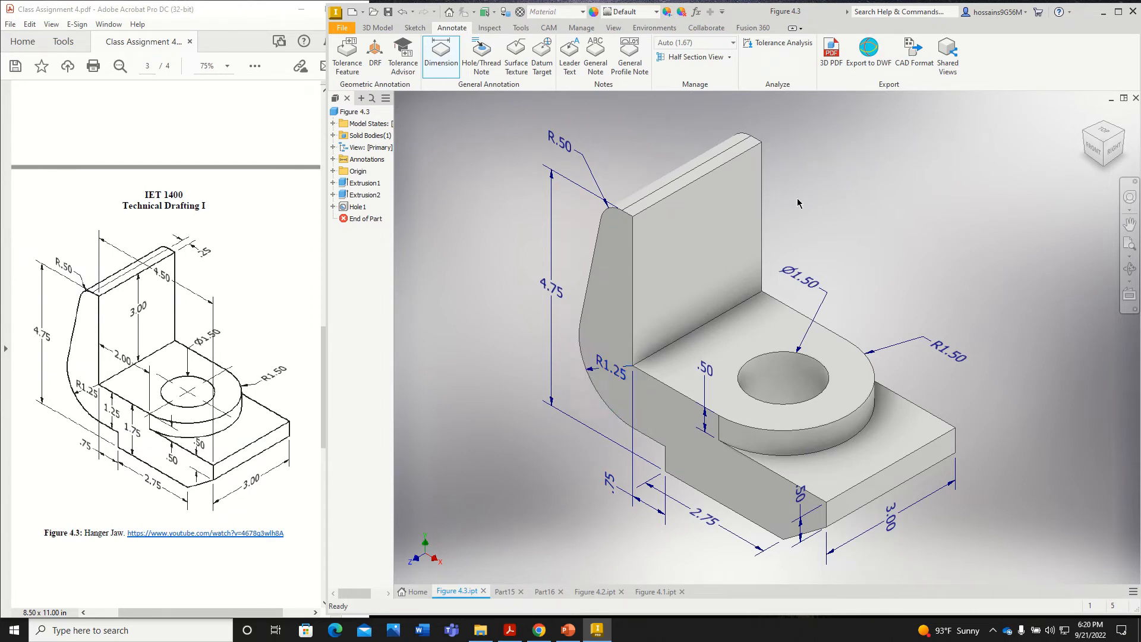
# Dimension the height between the ledge's top edge and the short bottom edge behind the underside step, placed on the side face
pyautogui.click(439, 56)
pyautogui.click(663, 386)
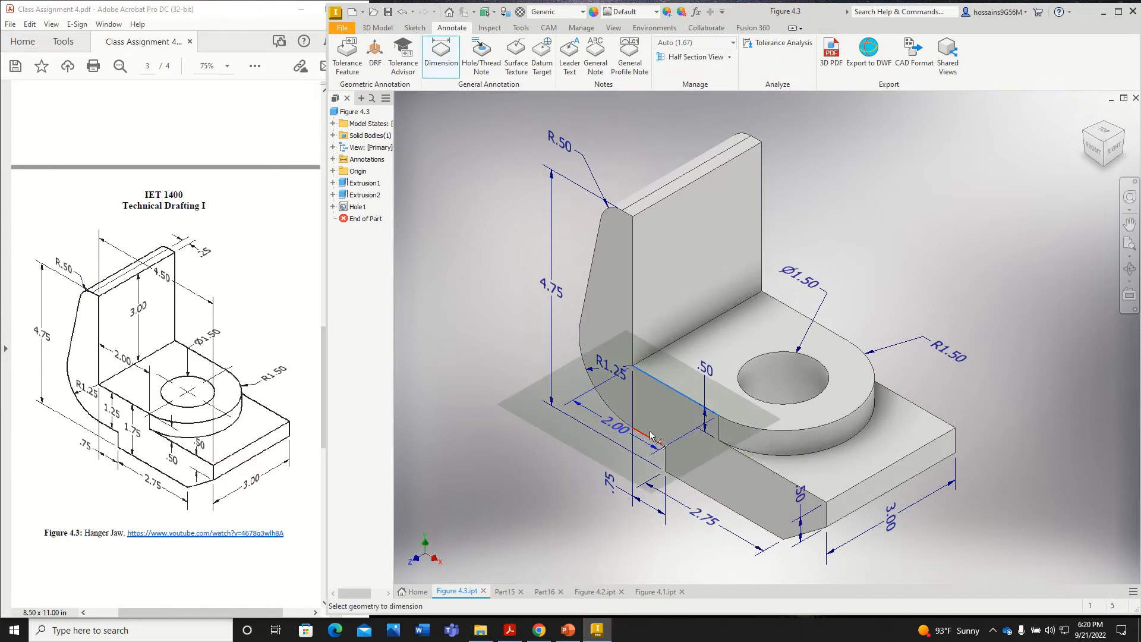
pyautogui.click(651, 438)
pyautogui.click(659, 422)
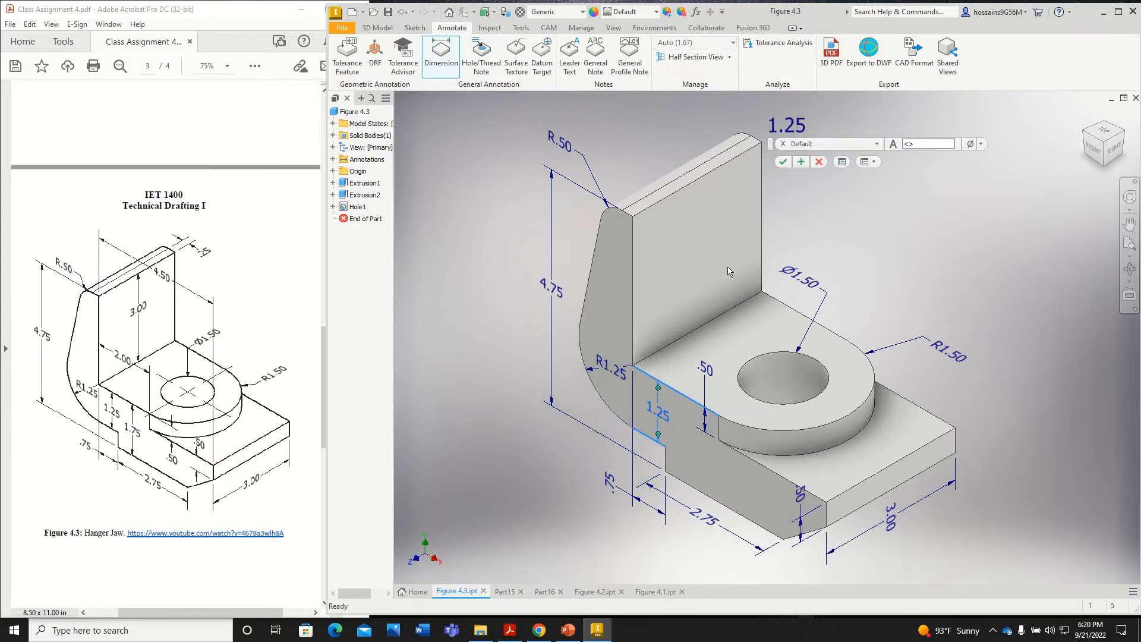
pyautogui.click(783, 162)
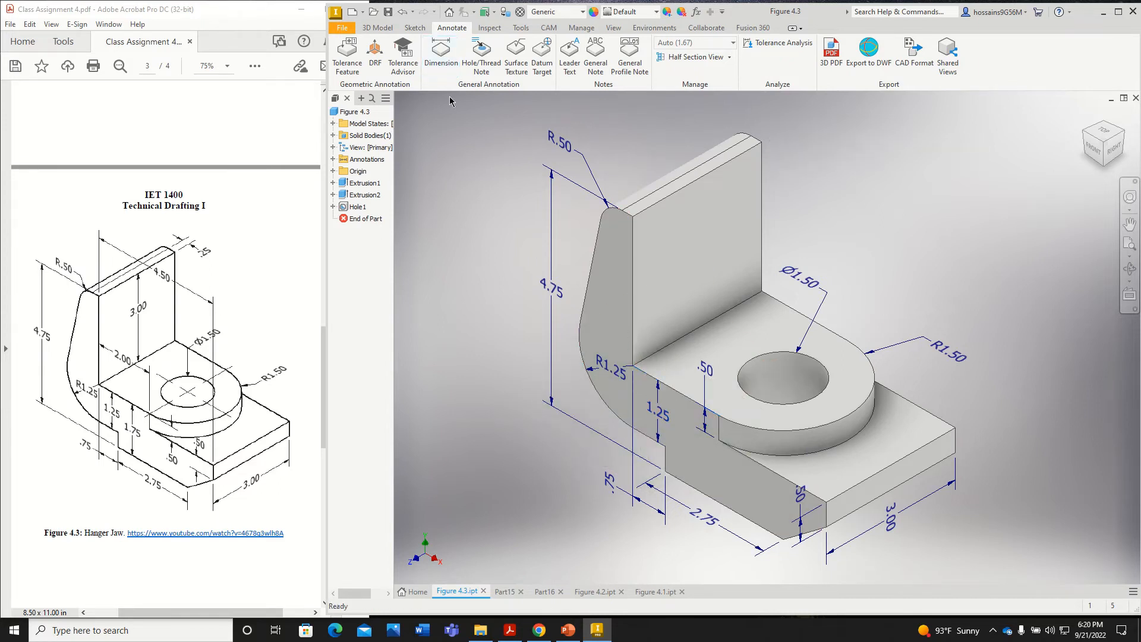
# Dimension the height between the ledge's top edge and the long bottom edge, placed on the side face beside the 1.25 dimension
pyautogui.click(693, 407)
pyautogui.click(690, 485)
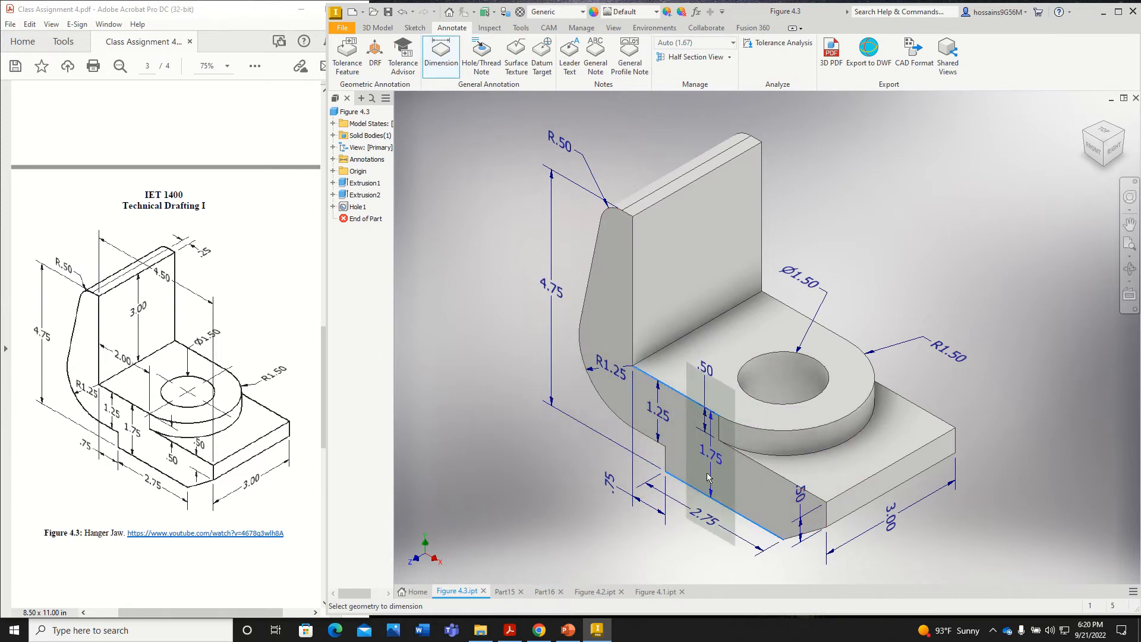
pyautogui.click(684, 467)
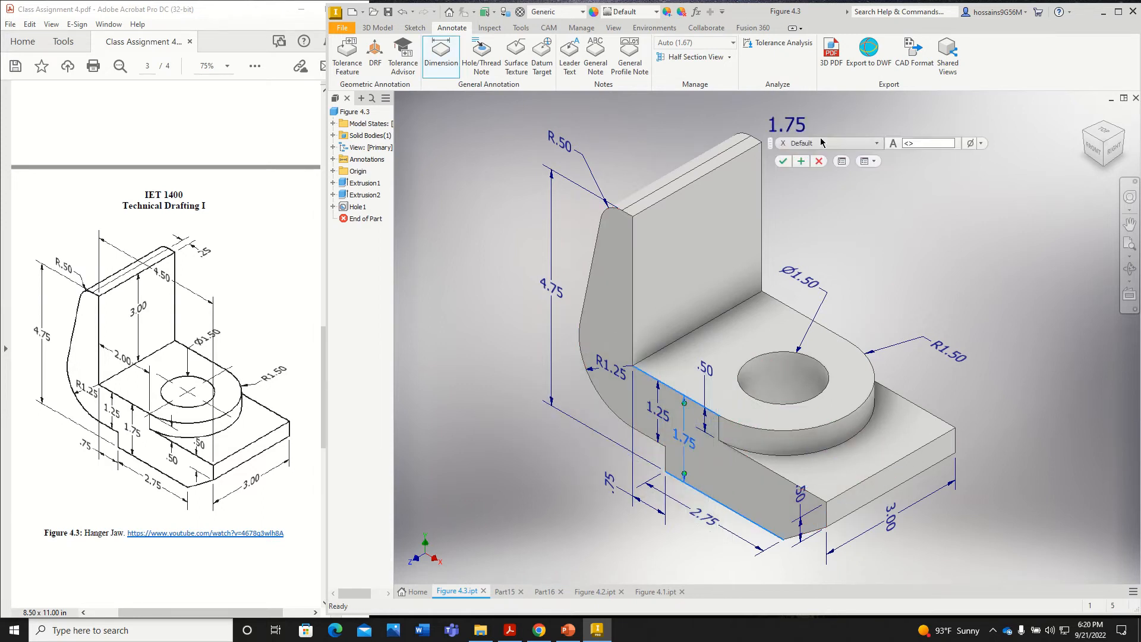
pyautogui.click(782, 162)
pyautogui.press('Escape')
# Dimension the overall length from the upright's near vertical edge to the base's front end edge, placed above the part
pyautogui.click(438, 59)
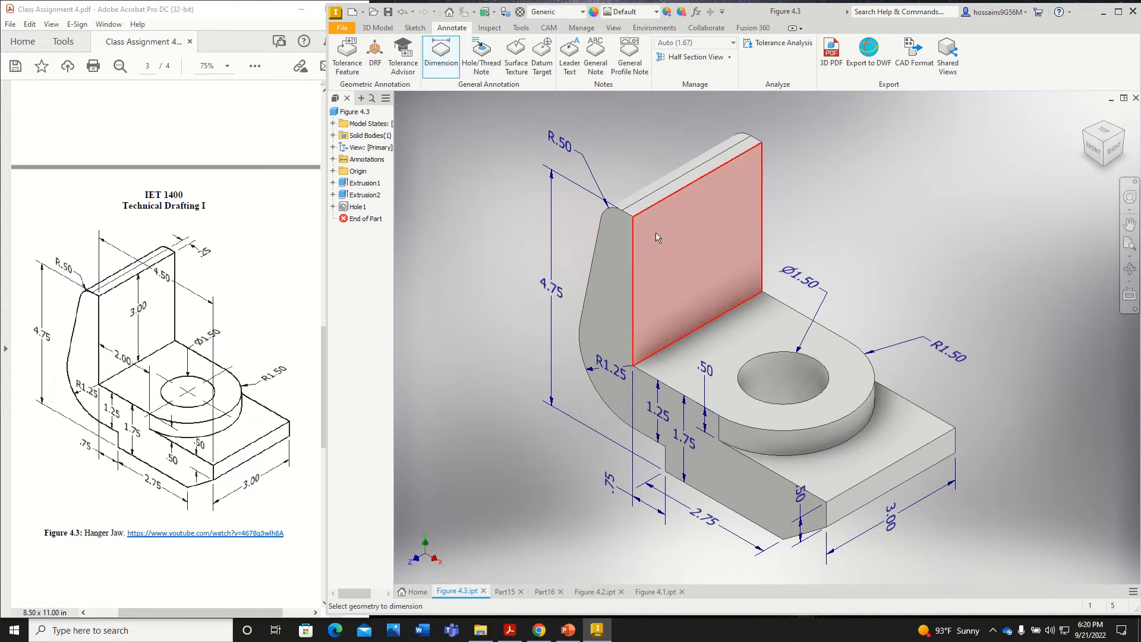
pyautogui.click(633, 253)
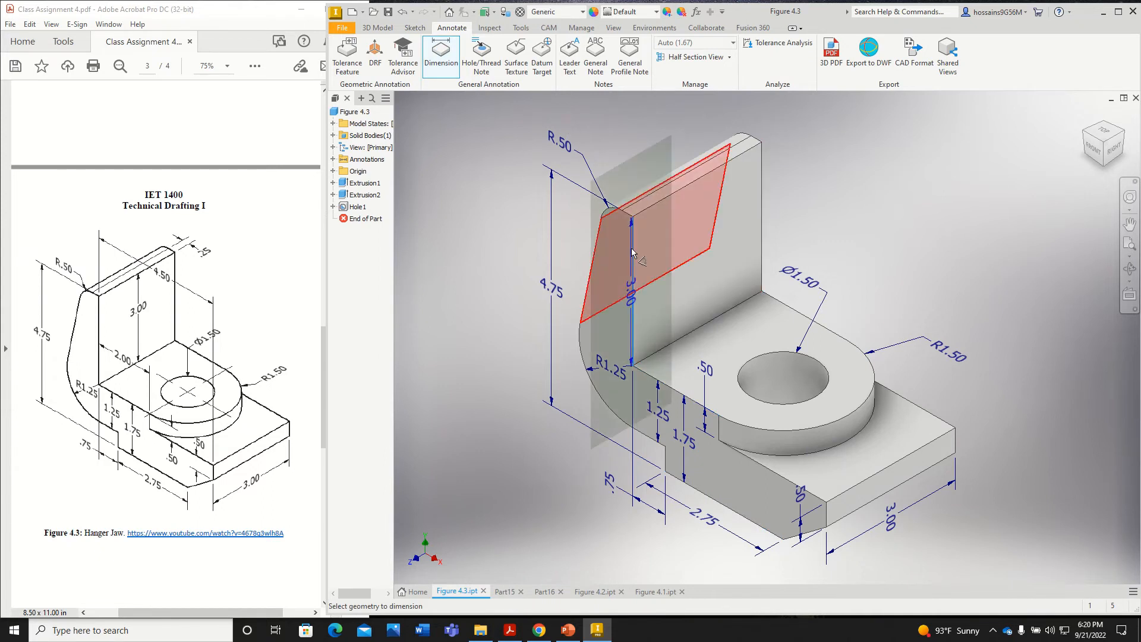
pyautogui.click(827, 523)
pyautogui.click(795, 168)
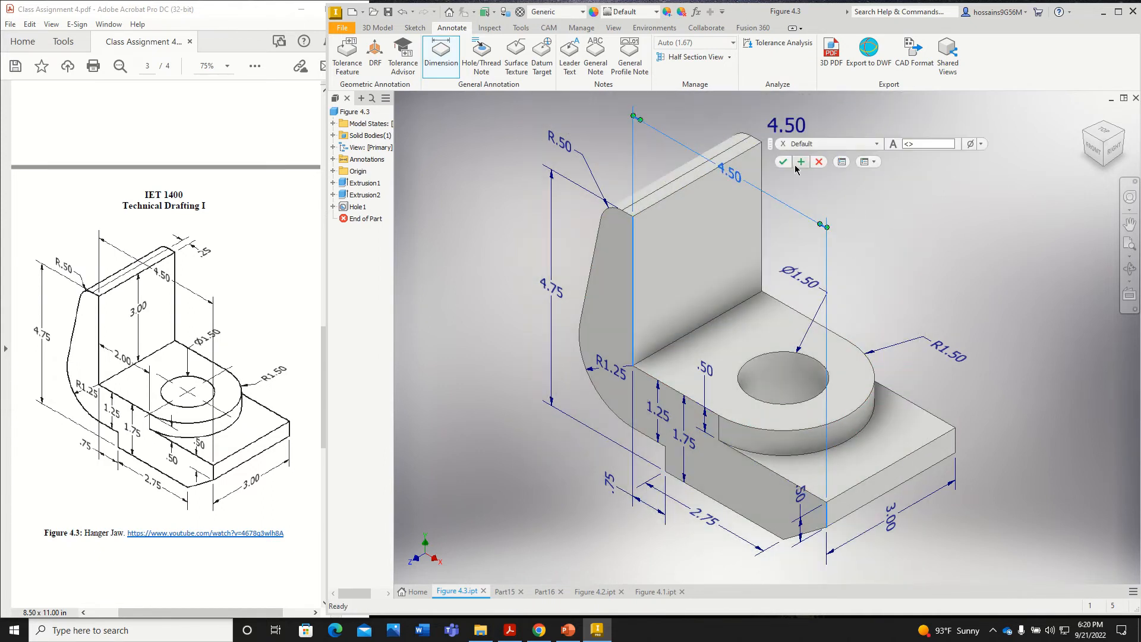
pyautogui.click(782, 161)
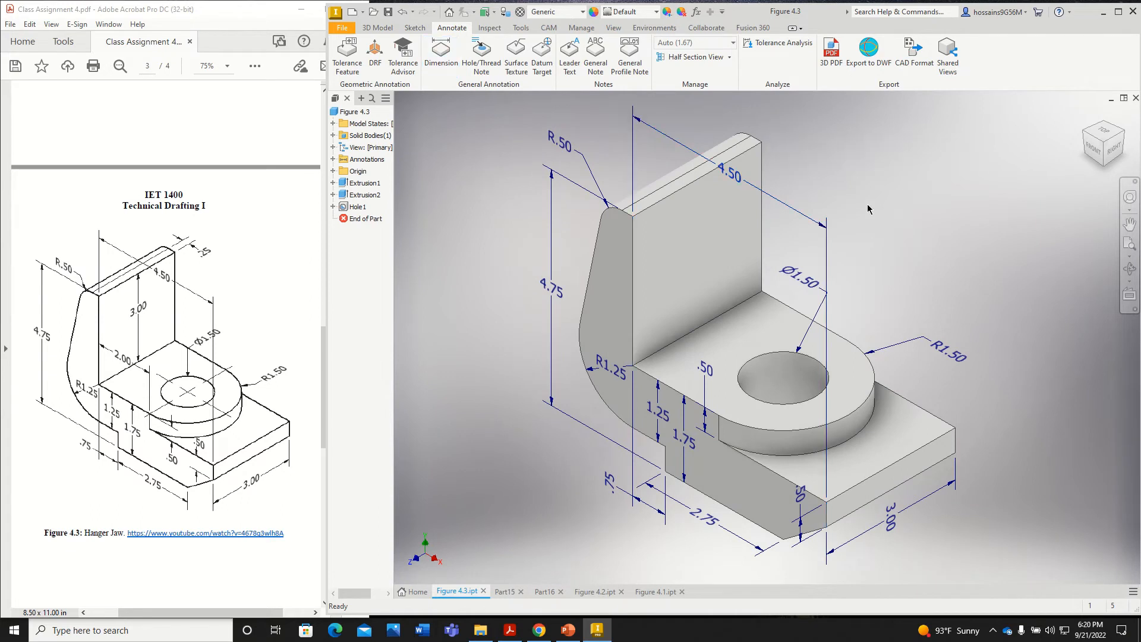
# Dimension the horizontal distance from the upright's near vertical edge to the rounded boss's near vertical edge, placed above the ledge
pyautogui.click(446, 69)
pyautogui.click(632, 324)
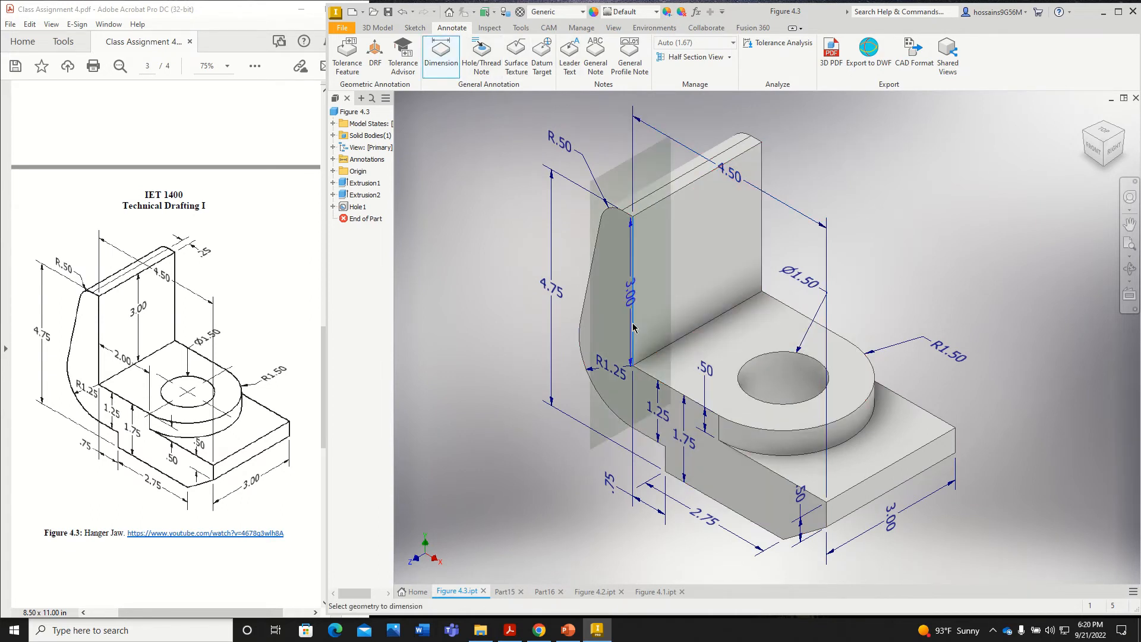
pyautogui.click(732, 330)
pyautogui.click(777, 160)
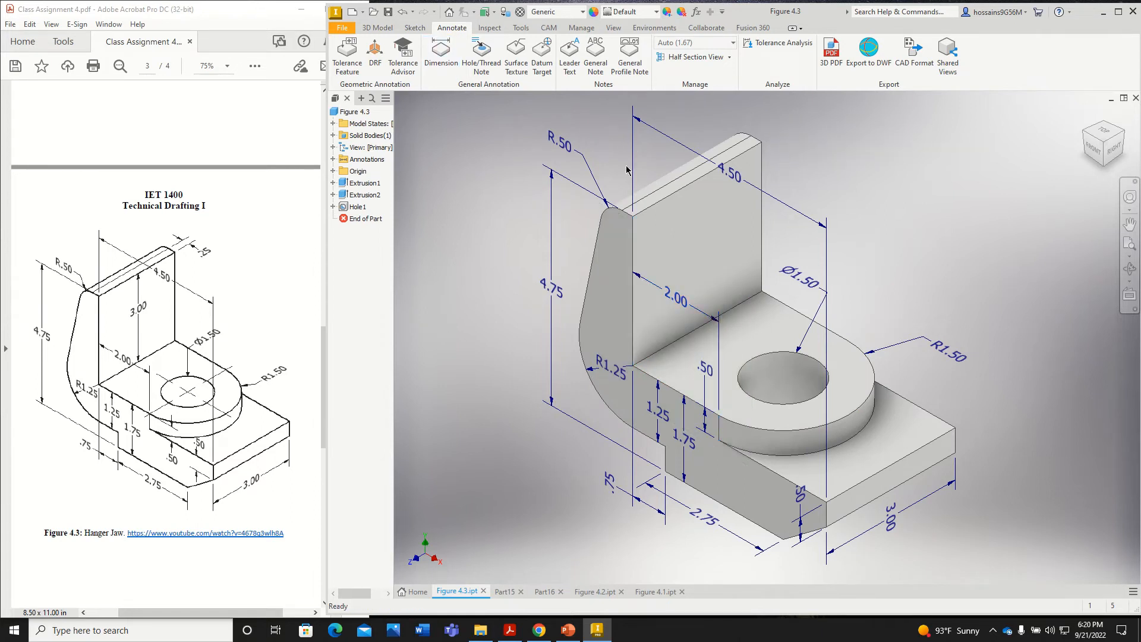
# Dimension the upright's height between the upper and lower edges of its front face, placed in the middle of that face
pyautogui.click(441, 53)
pyautogui.click(696, 180)
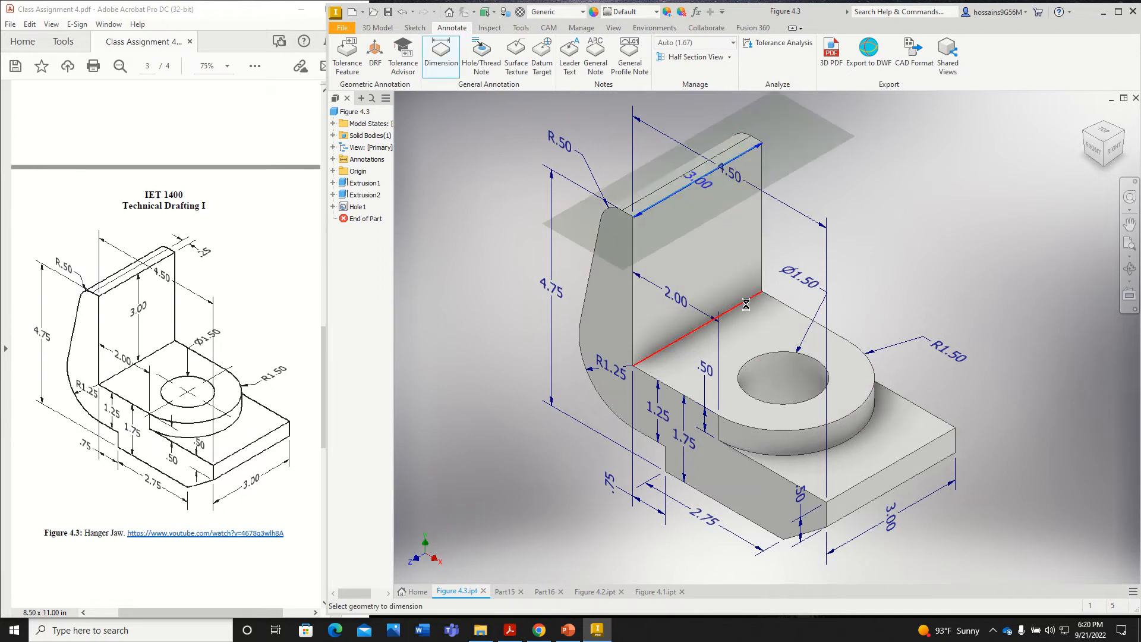
pyautogui.click(737, 308)
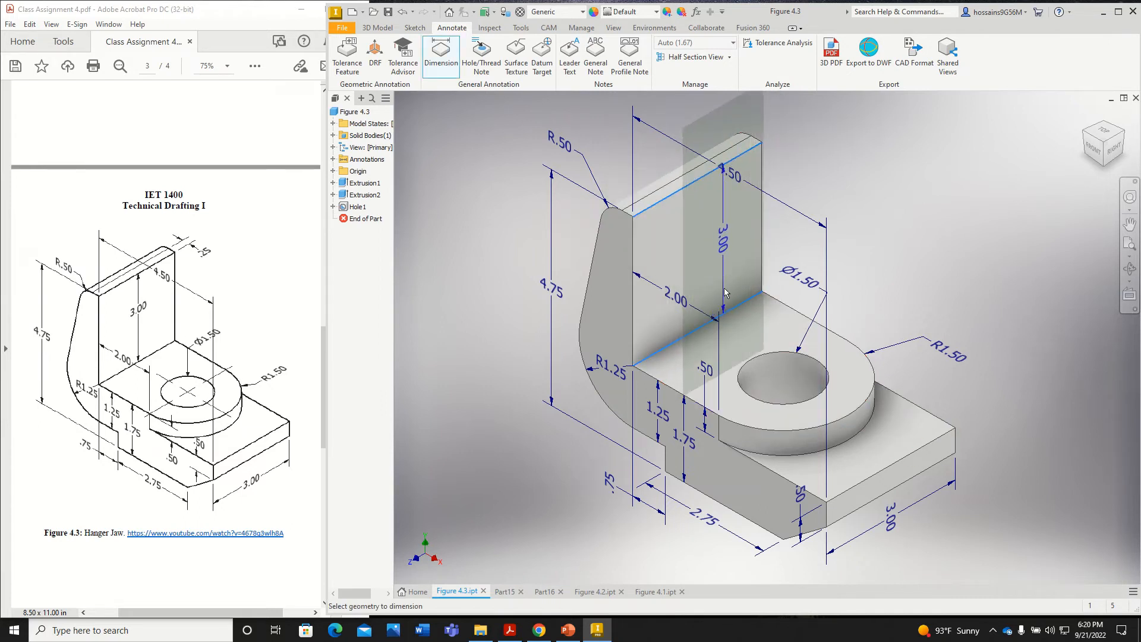
pyautogui.click(723, 291)
pyautogui.click(782, 162)
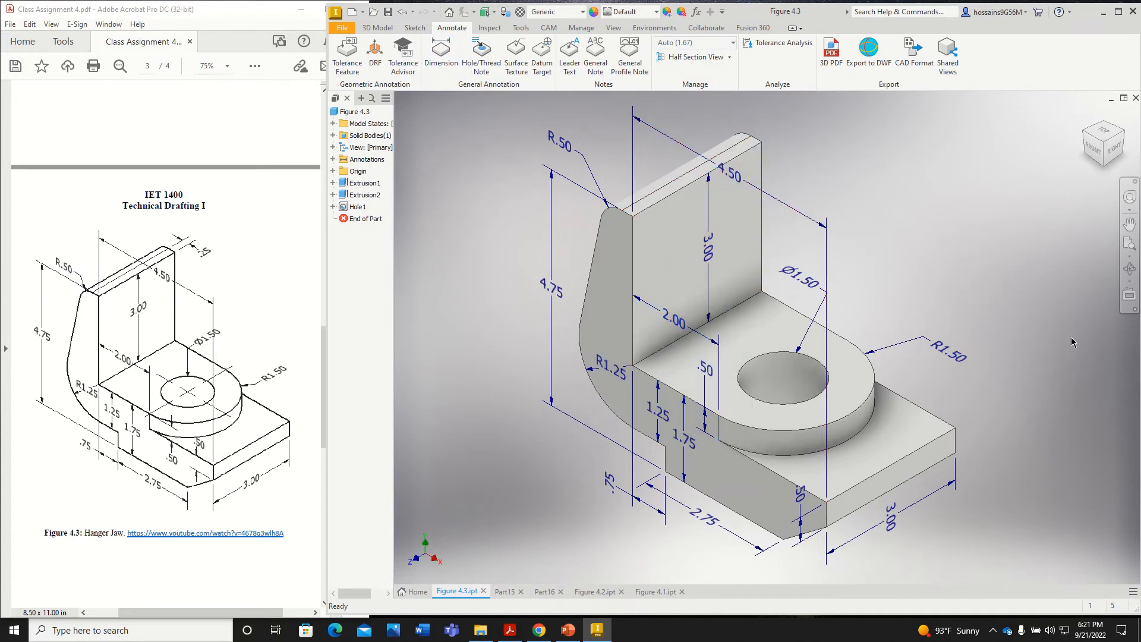
# Reposition the text of the overall length dimension slightly along its dimension line, toward the hole end of the part
pyautogui.click(747, 193)
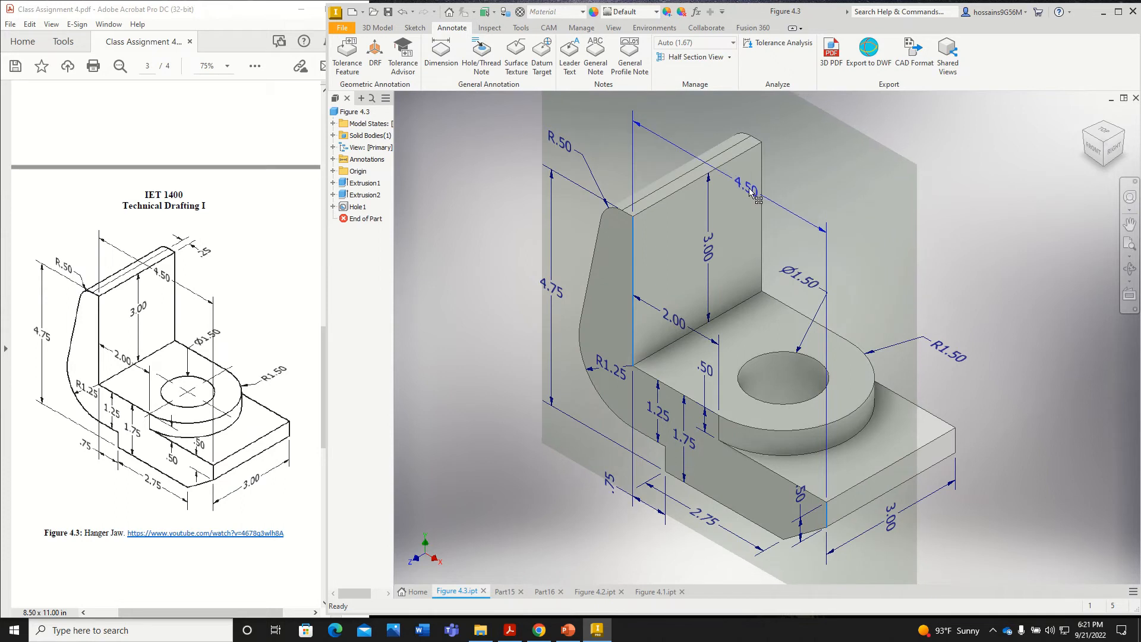
pyautogui.moveTo(750, 195); pyautogui.dragTo(759, 194)
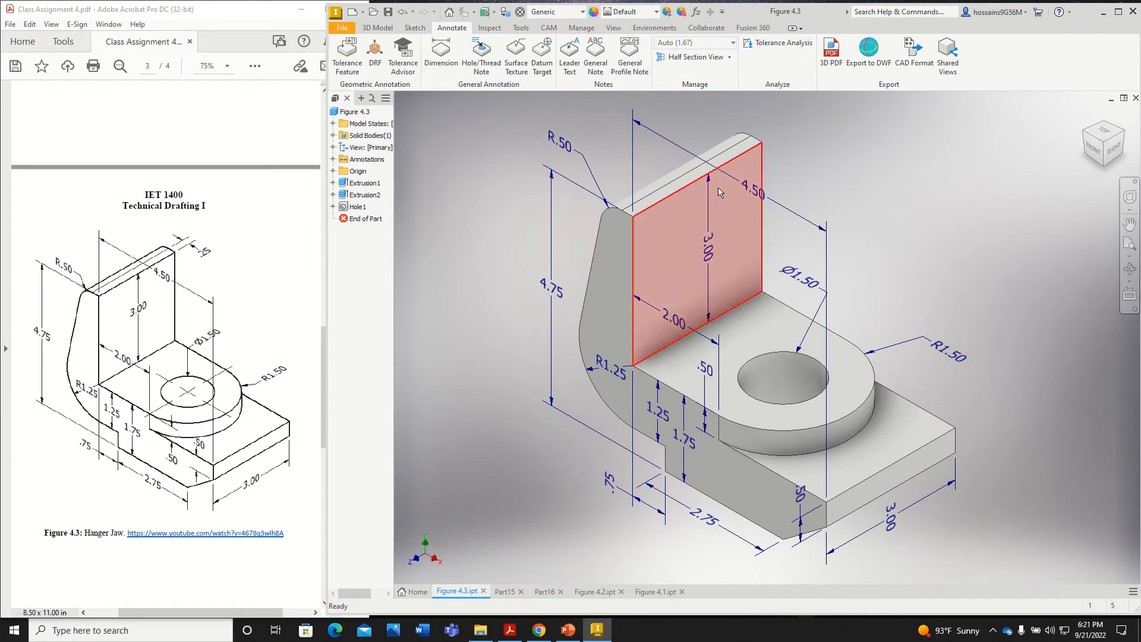
pyautogui.moveTo(554, 5)
pyautogui.click(489, 27)
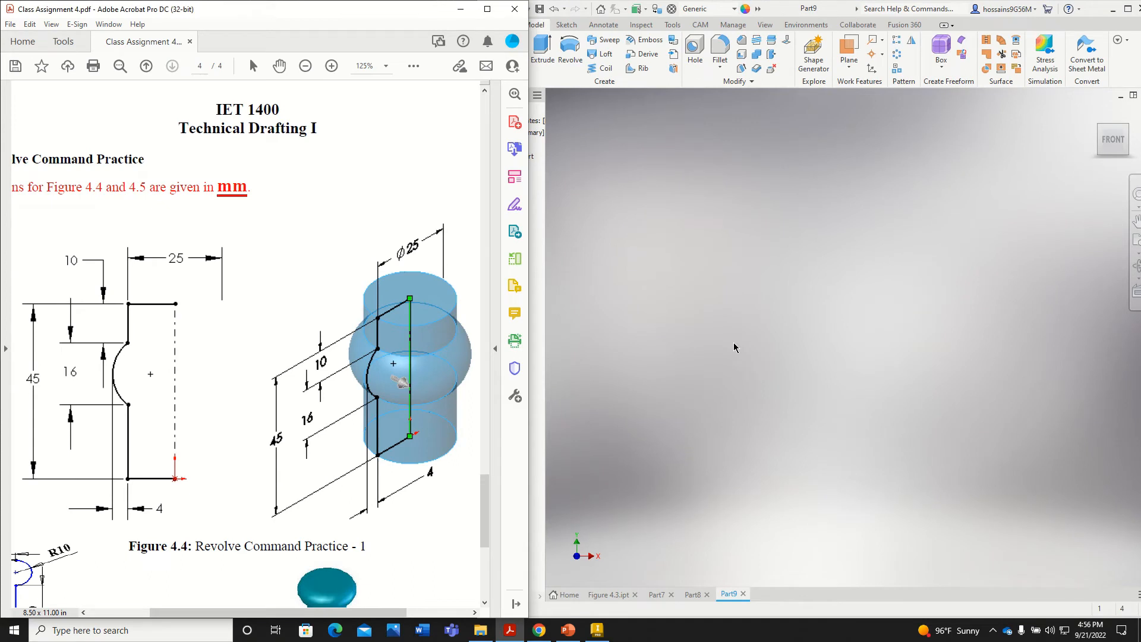
# In the Acrobat PDF, highlight "Figure 4.4: Revolve Command" in the caption and the note that Figures 4.4 and 4.5 are in mm
pyautogui.moveTo(128, 547); pyautogui.dragTo(292, 548)
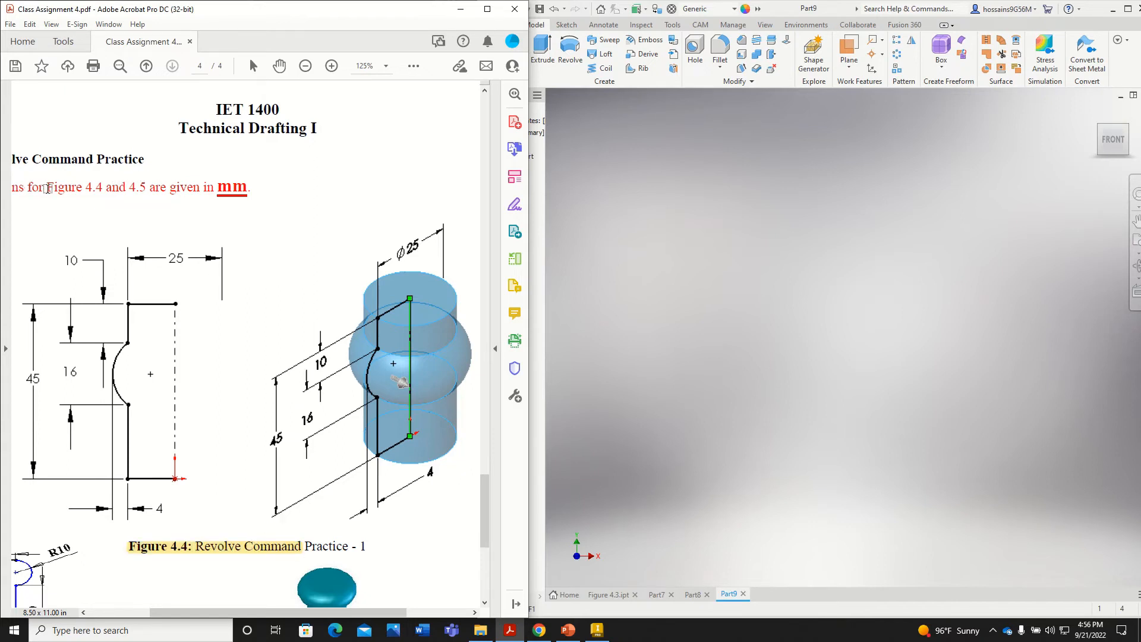
pyautogui.moveTo(48, 188); pyautogui.dragTo(252, 189)
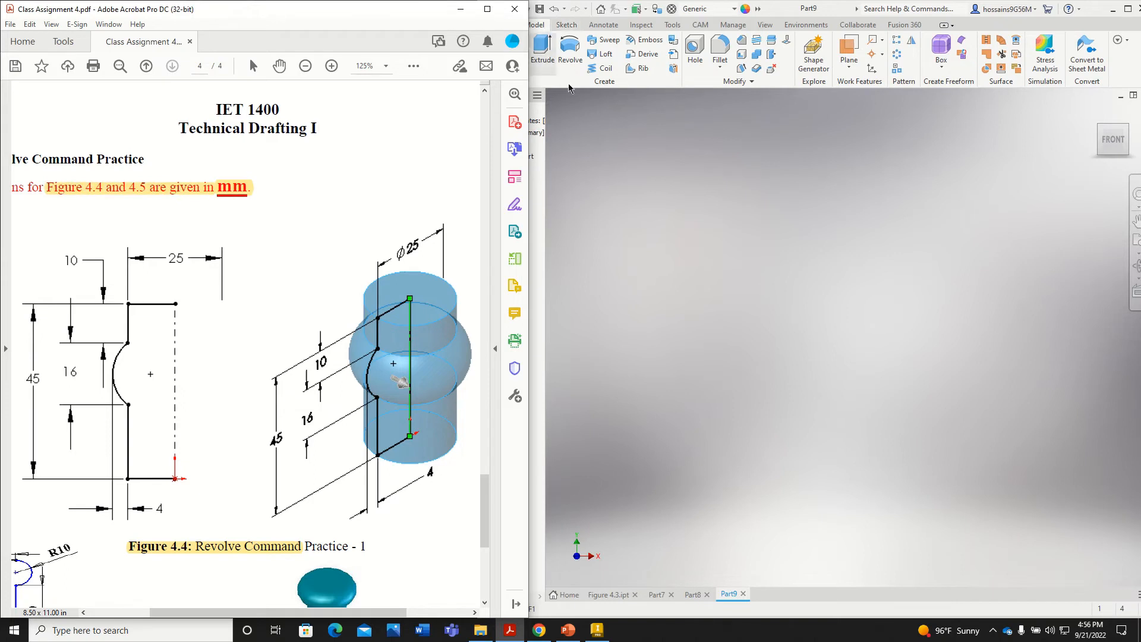
# Switch to Inventor and create a new part from the Metric template Standard (mm).ipt
pyautogui.click(598, 122)
pyautogui.click(494, 26)
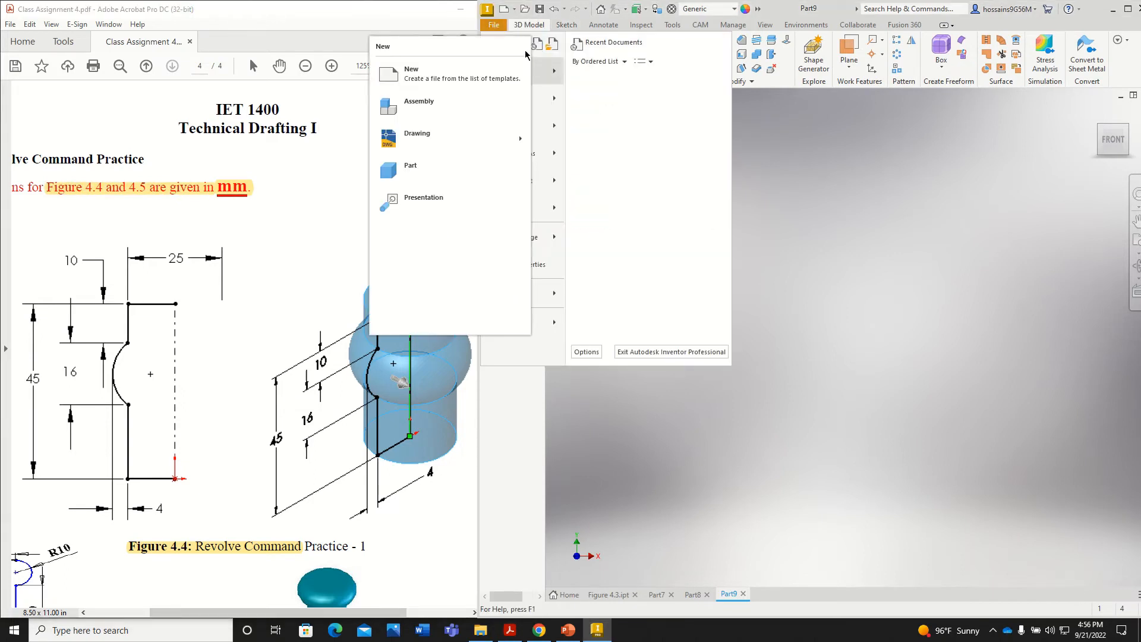
pyautogui.click(494, 26)
pyautogui.click(493, 26)
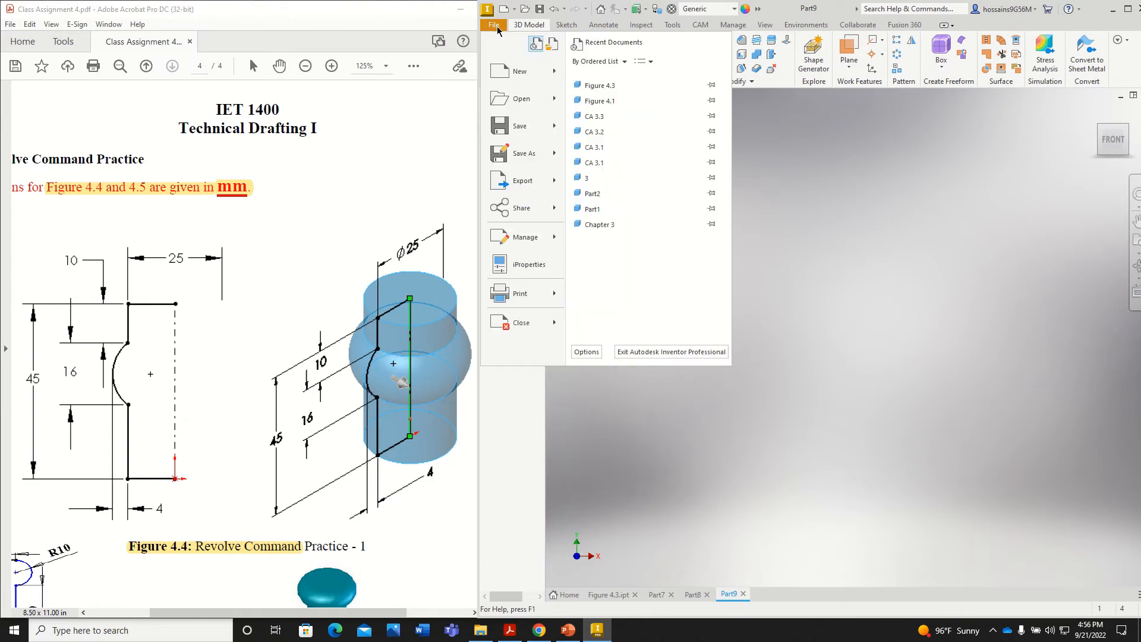
pyautogui.click(521, 72)
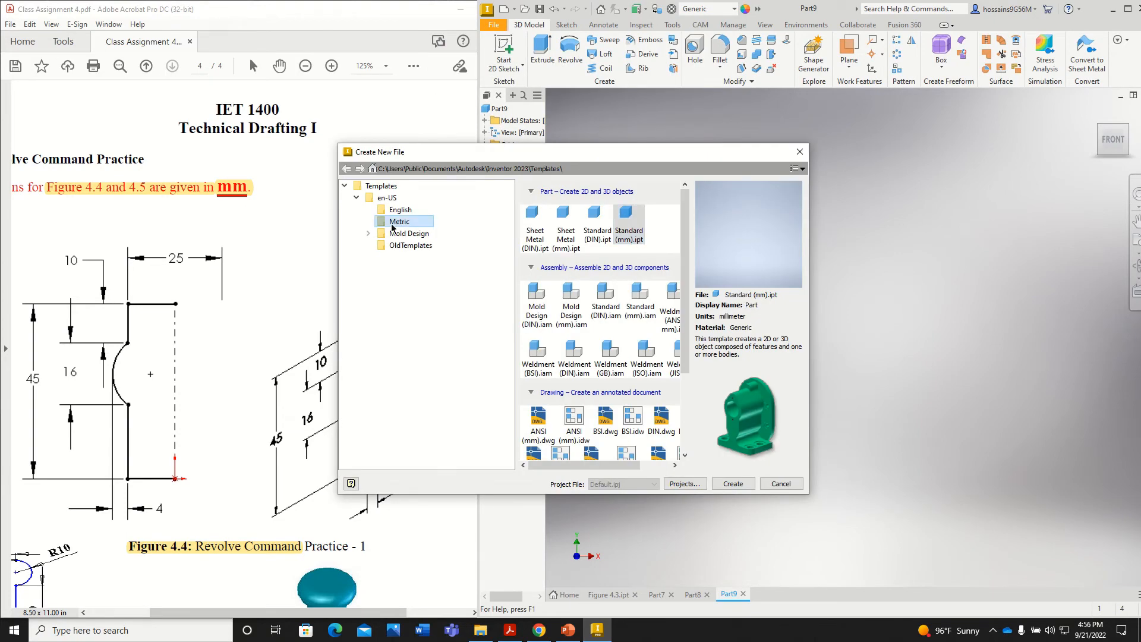
pyautogui.click(357, 198)
pyautogui.click(357, 199)
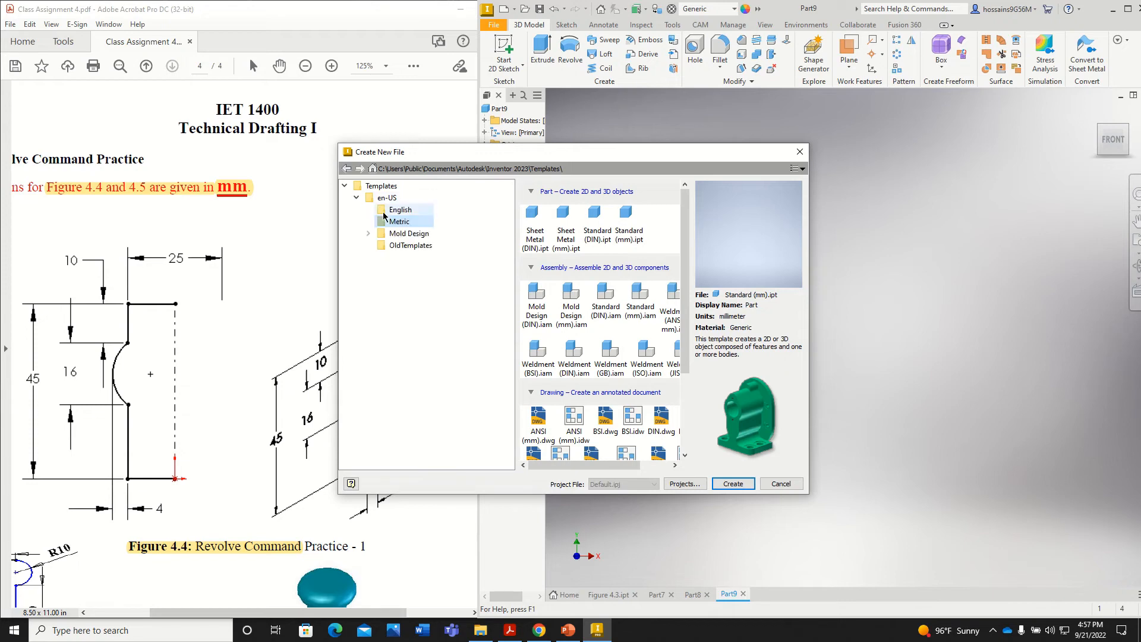
pyautogui.click(633, 239)
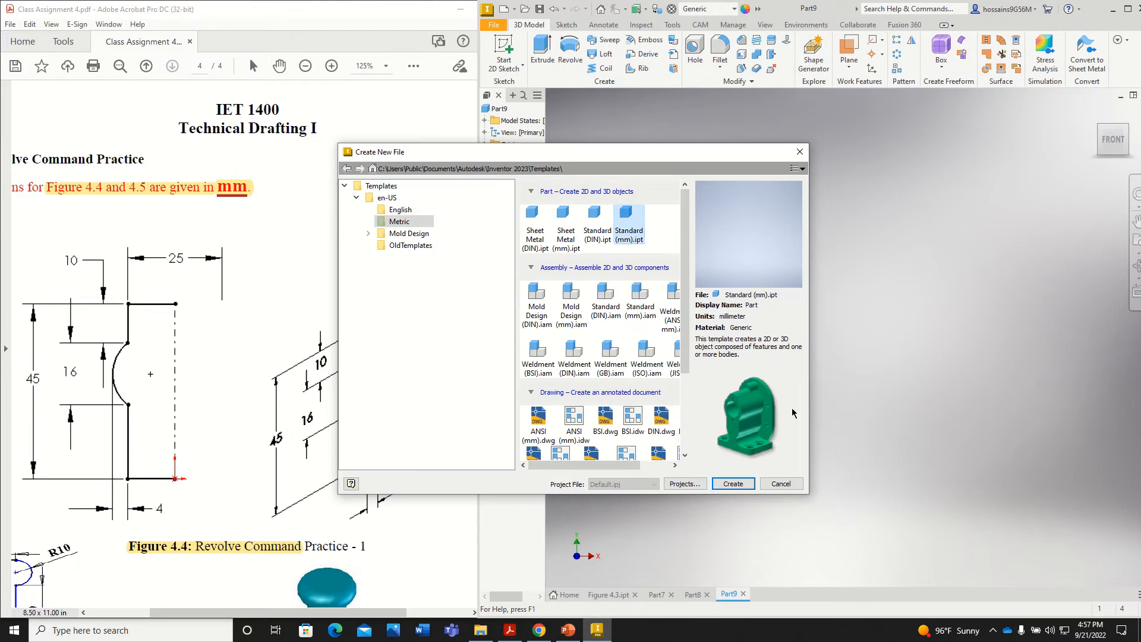
pyautogui.click(739, 488)
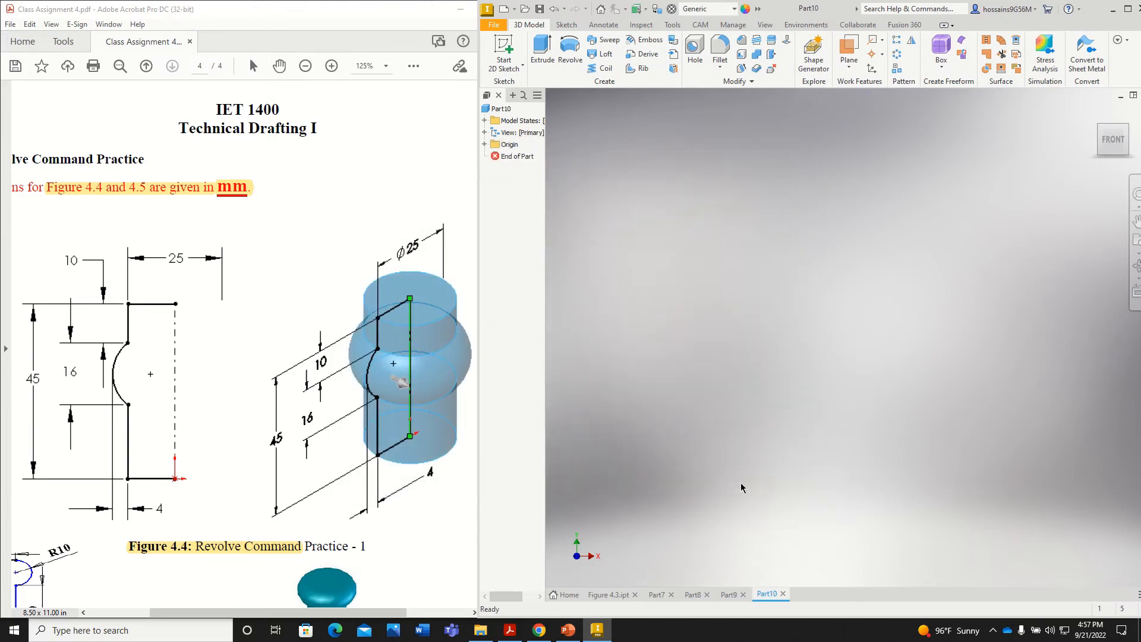
# Start a 2D sketch on the vertical YZ origin plane
pyautogui.click(504, 50)
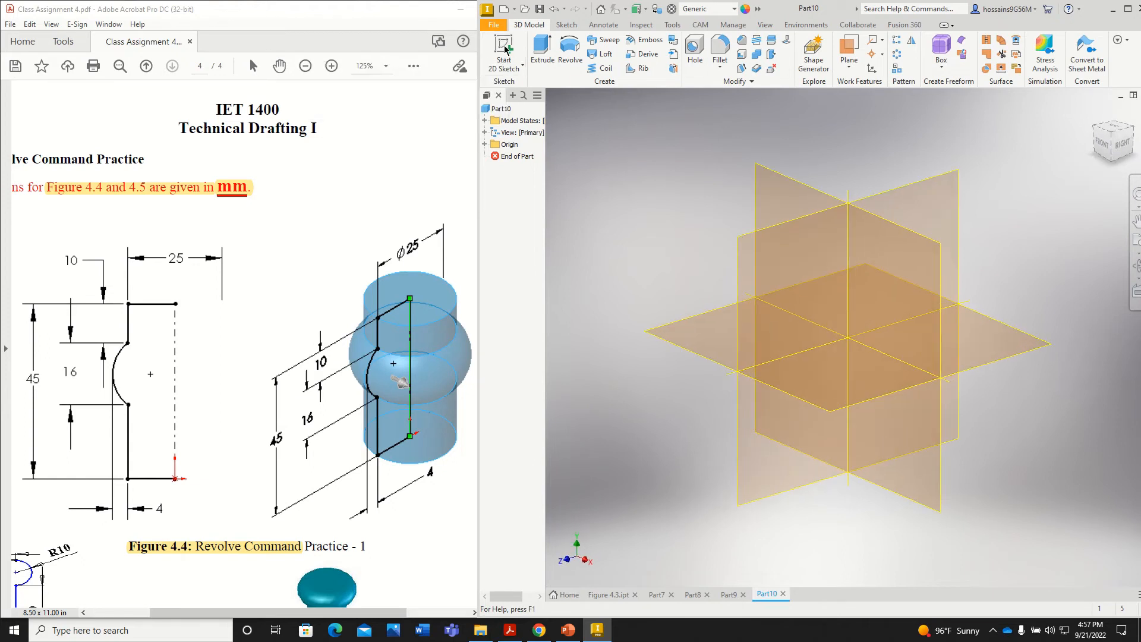
pyautogui.click(936, 180)
pyautogui.moveTo(896, 275); pyautogui.dragTo(726, 353, button='middle')
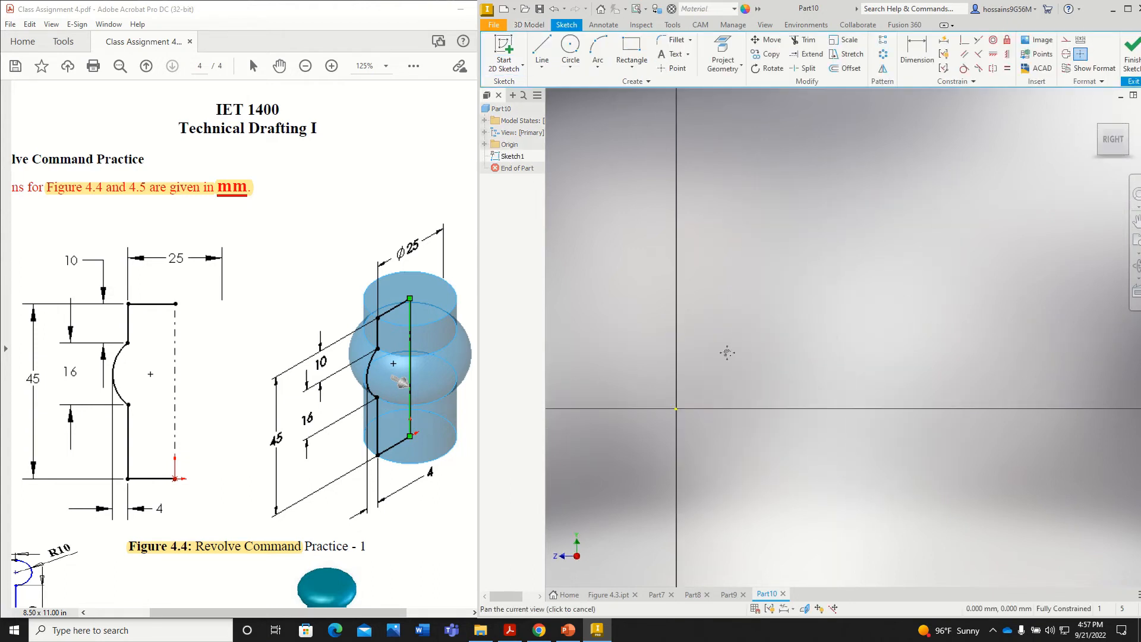
# Draw a 45 mm vertical line upward from the origin
pyautogui.click(541, 53)
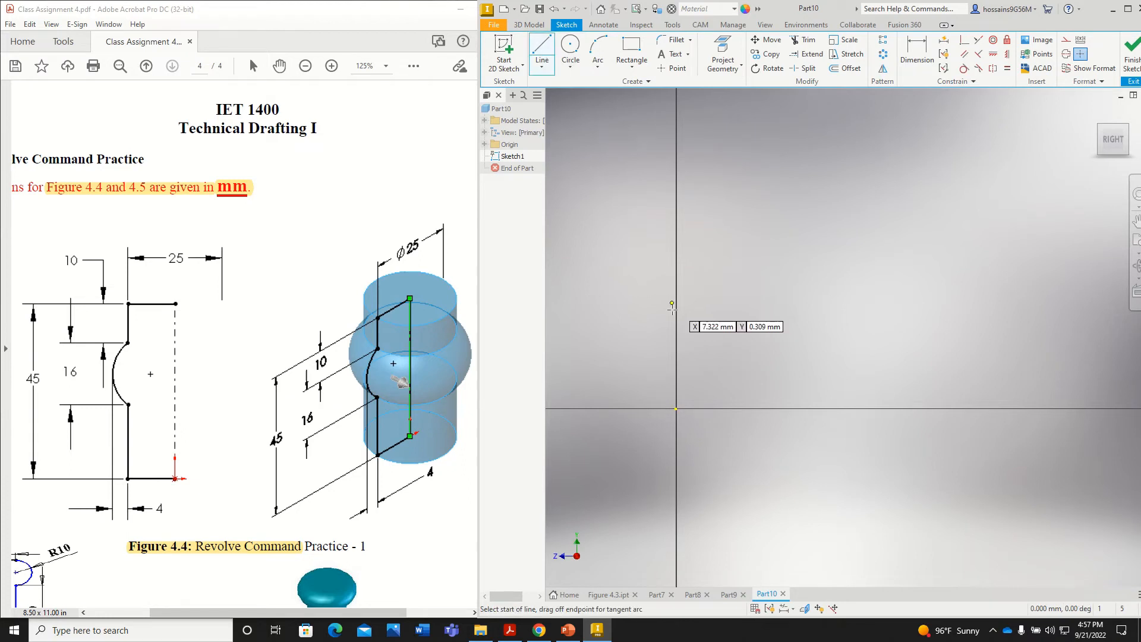
pyautogui.click(675, 409)
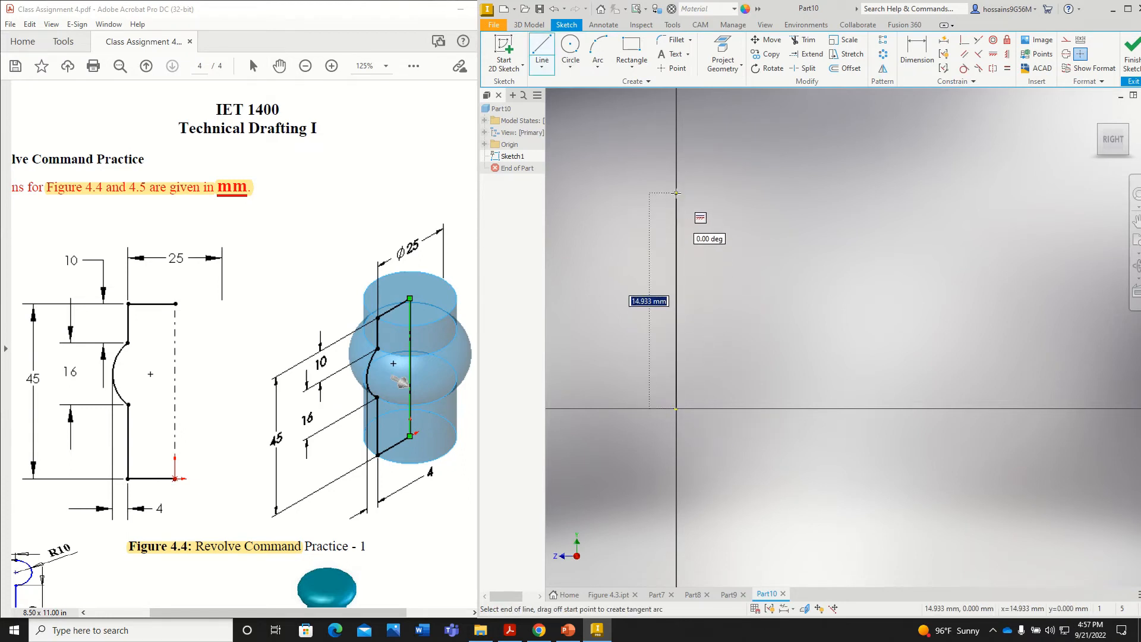
pyautogui.write('45')
pyautogui.press('Return')
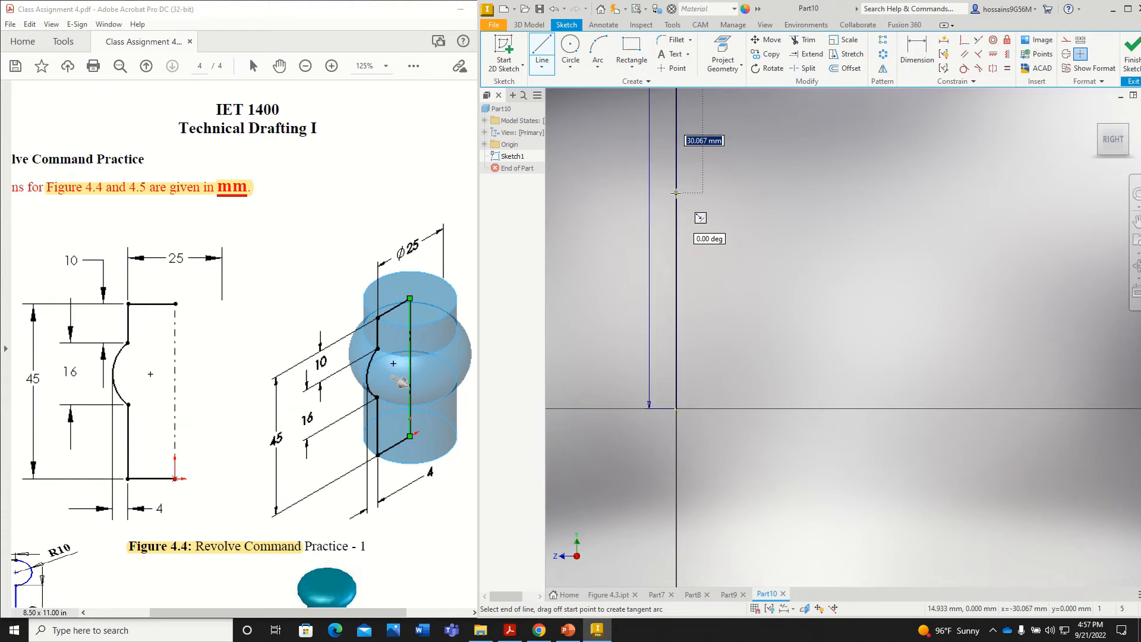
pyautogui.press('Escape')
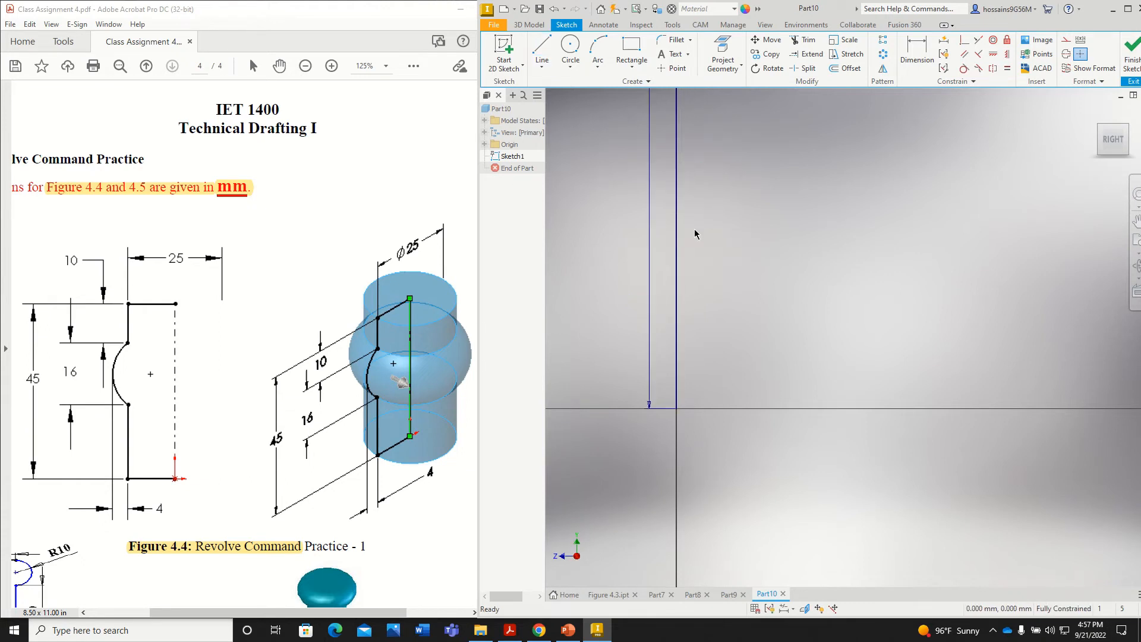
# Change the 45 mm vertical line's format to centerline
pyautogui.scroll(3, 708, 249)
pyautogui.scroll(3, 710, 250)
pyautogui.scroll(-6, 704, 210)
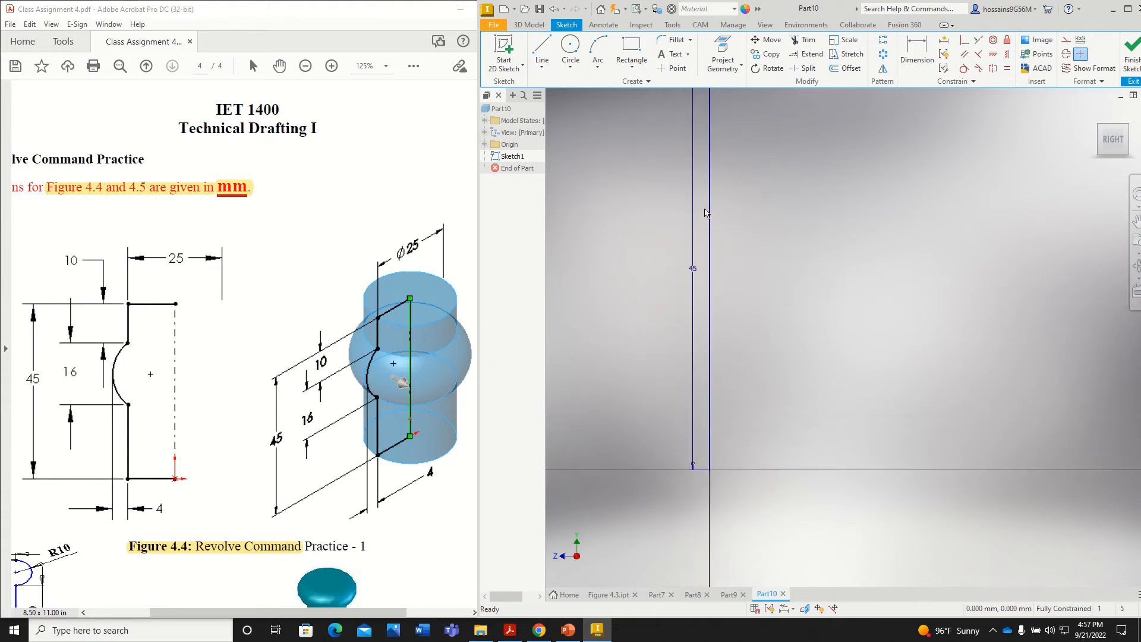
pyautogui.scroll(3, 720, 253)
pyautogui.moveTo(743, 178)
pyautogui.mouseDown(button='middle')
pyautogui.moveTo(729, 252)
pyautogui.moveTo(708, 204)
pyautogui.mouseUp(button='middle')
pyautogui.scroll(-3, 715, 275)
pyautogui.click(689, 211)
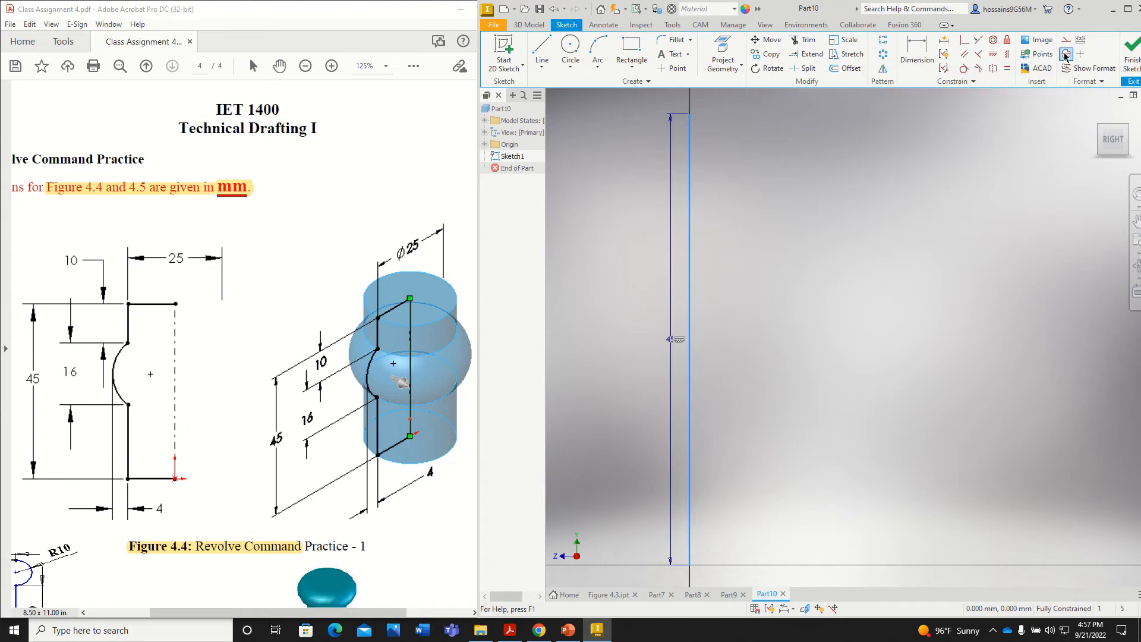
pyautogui.scroll(3, 885, 315)
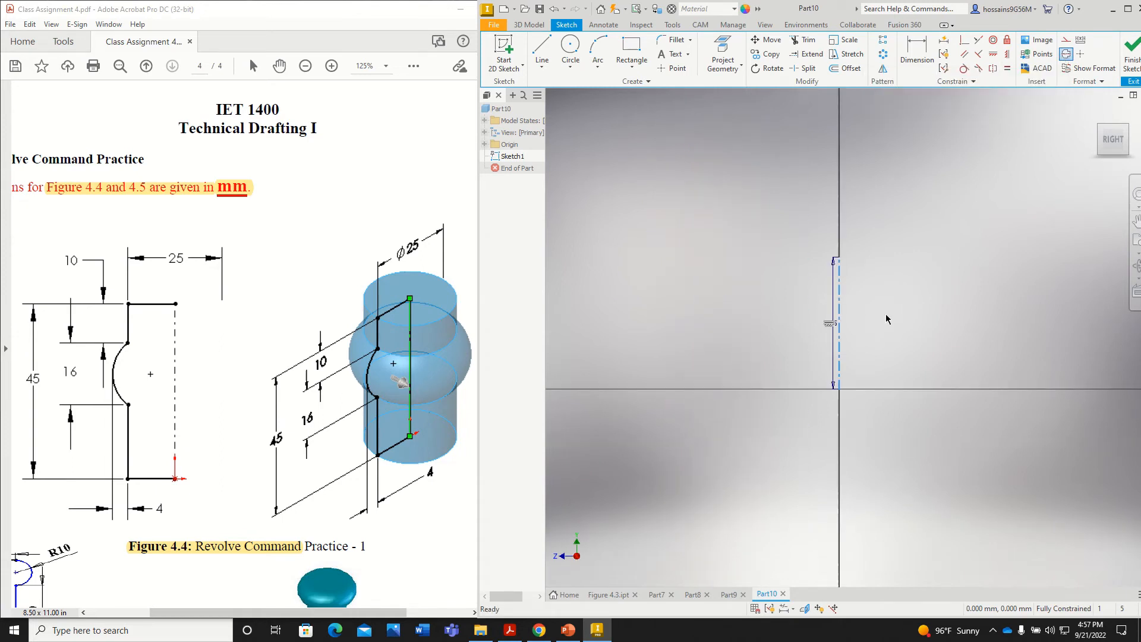
# Draw a 12.5 mm horizontal line leftward from the centerline's upper end and highlight the 25 dimension in the Figure 4.4 PDF drawing
pyautogui.click(541, 52)
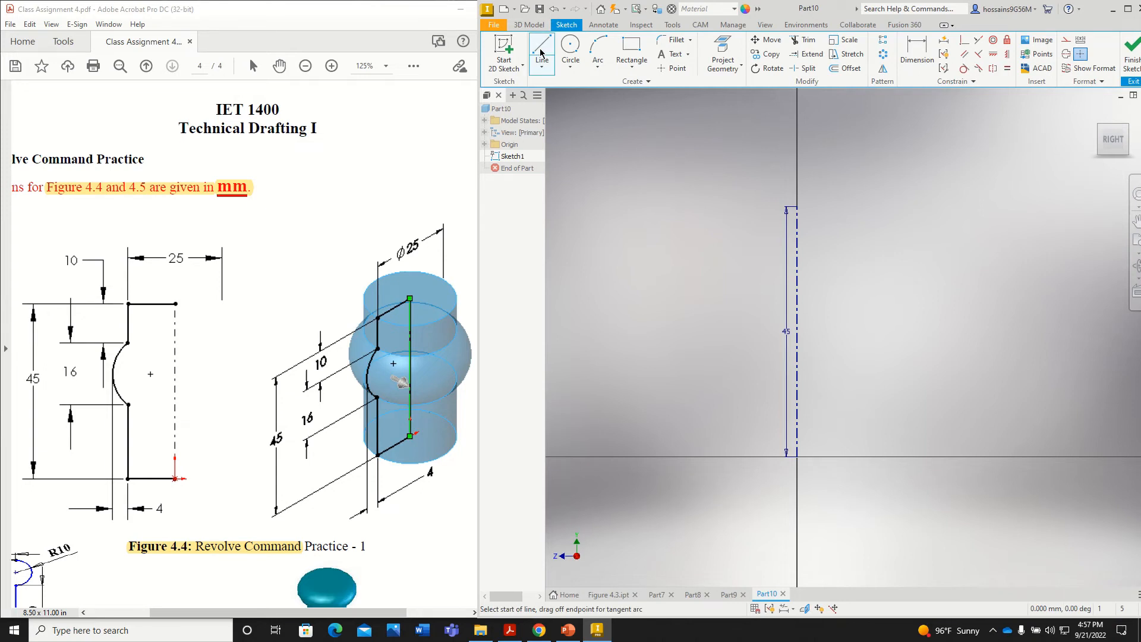
pyautogui.click(796, 207)
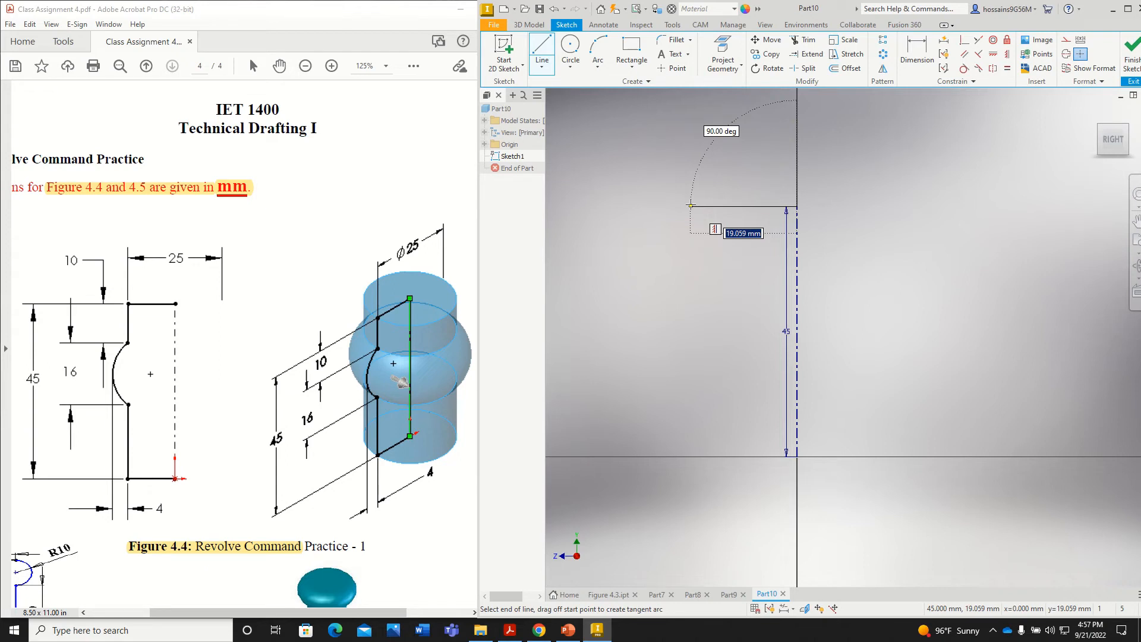
pyautogui.write('12.5')
pyautogui.press('Return')
pyautogui.press('Escape')
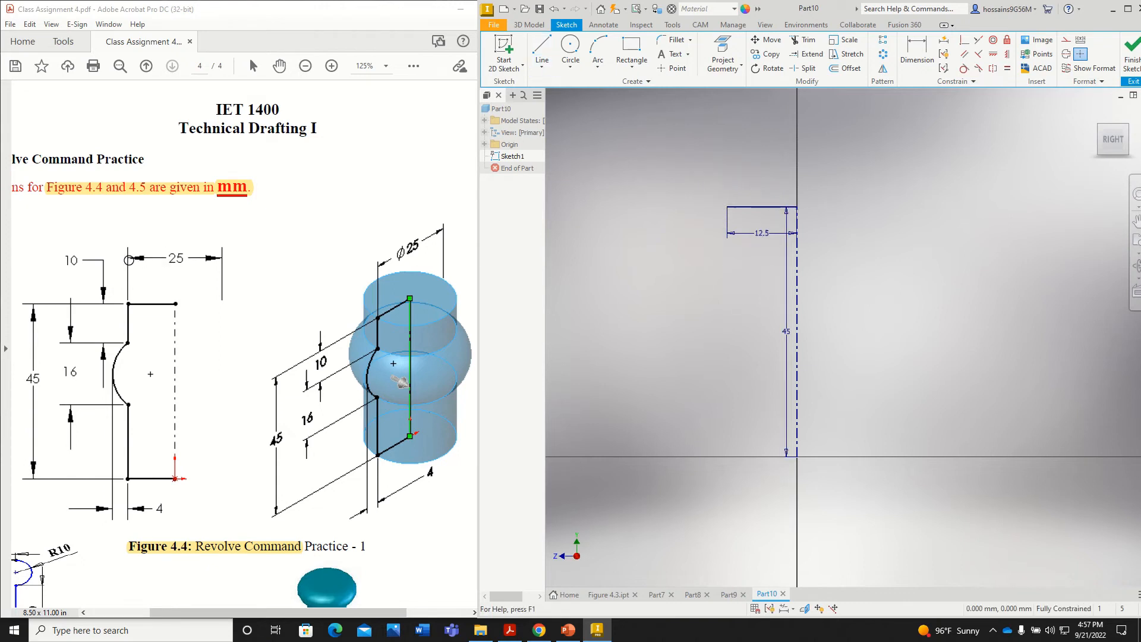
pyautogui.moveTo(126, 260); pyautogui.dragTo(218, 260)
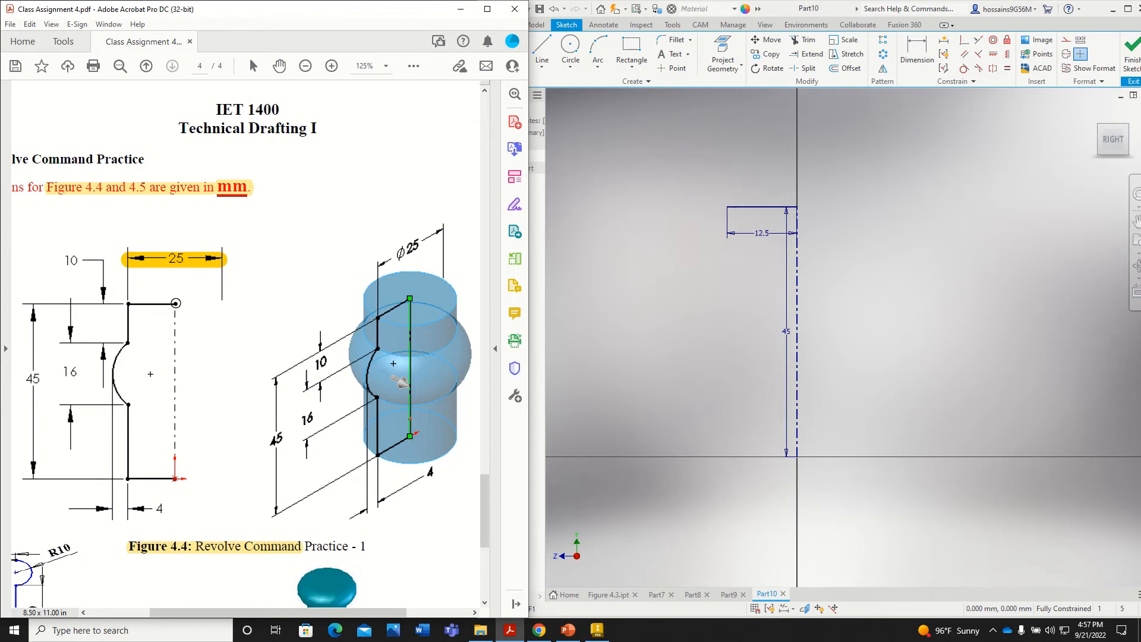
# Highlight the profile's top edge in the PDF drawing and draw a 12.5 mm horizontal line leftward from the sketch origin
pyautogui.click(175, 302)
pyautogui.moveTo(127, 302); pyautogui.dragTo(173, 303)
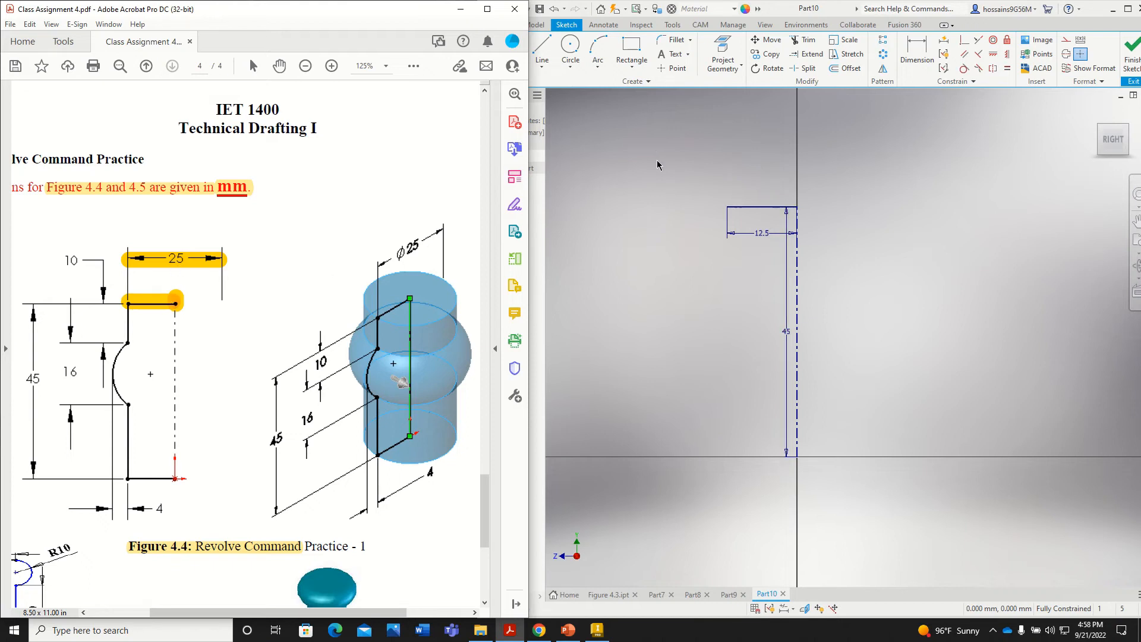
pyautogui.click(542, 48)
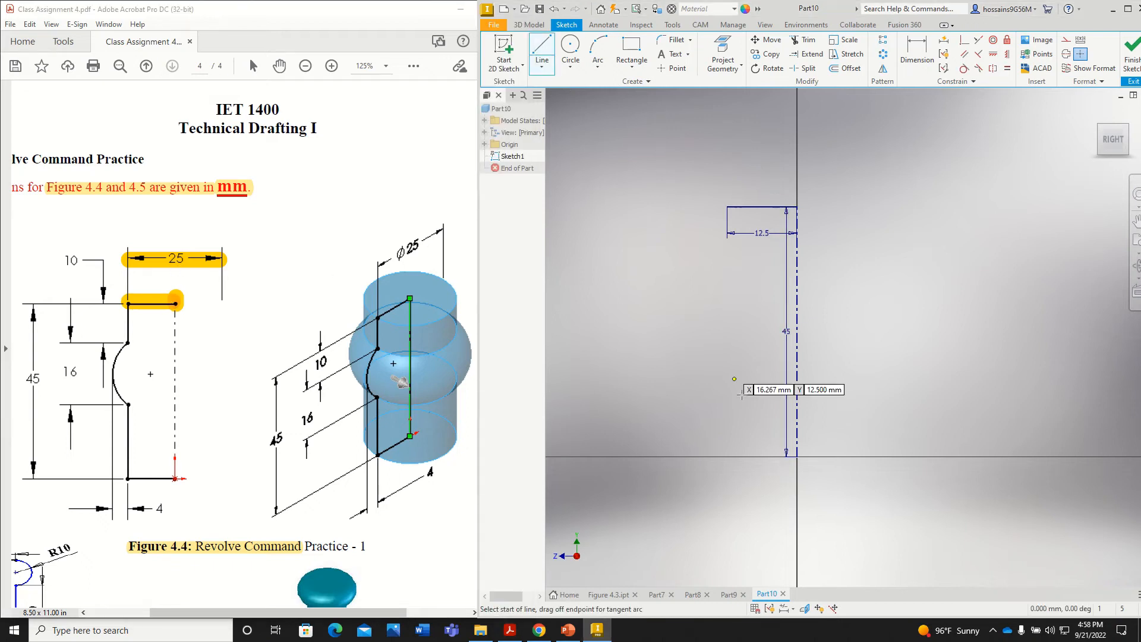
pyautogui.click(784, 456)
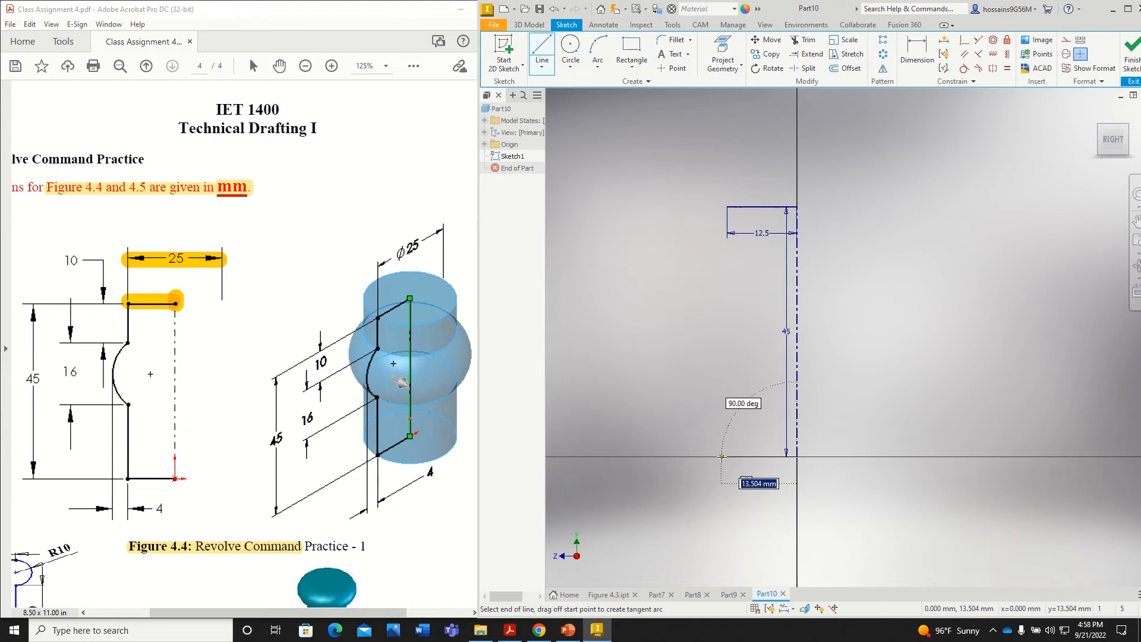
pyautogui.write('12.5')
pyautogui.press('Return')
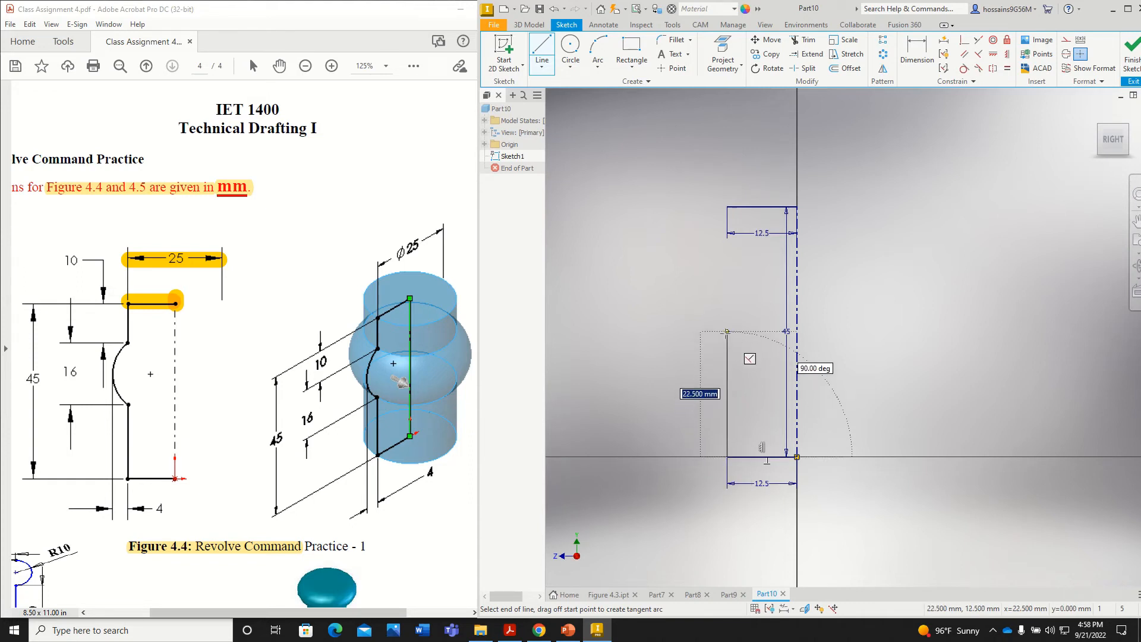
# Draw a vertical line of length 45-10-16 mm upward from the bottom line's left end and highlight the matching segment in the PDF
pyautogui.write('45-10-16')
pyautogui.press('Return')
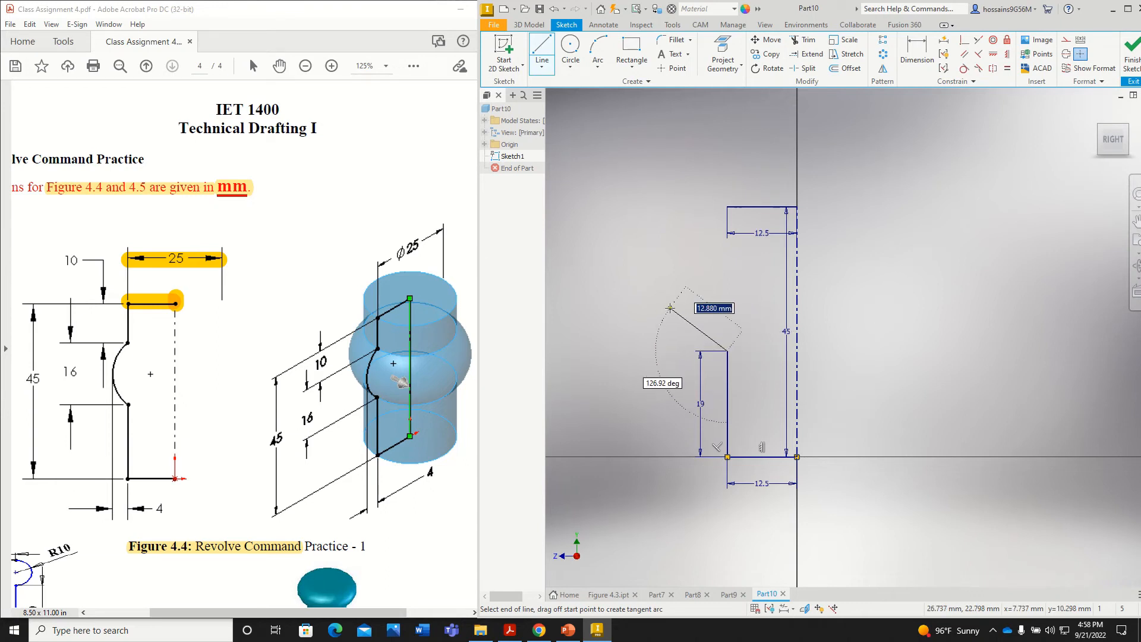
pyautogui.moveTo(129, 407); pyautogui.dragTo(127, 478)
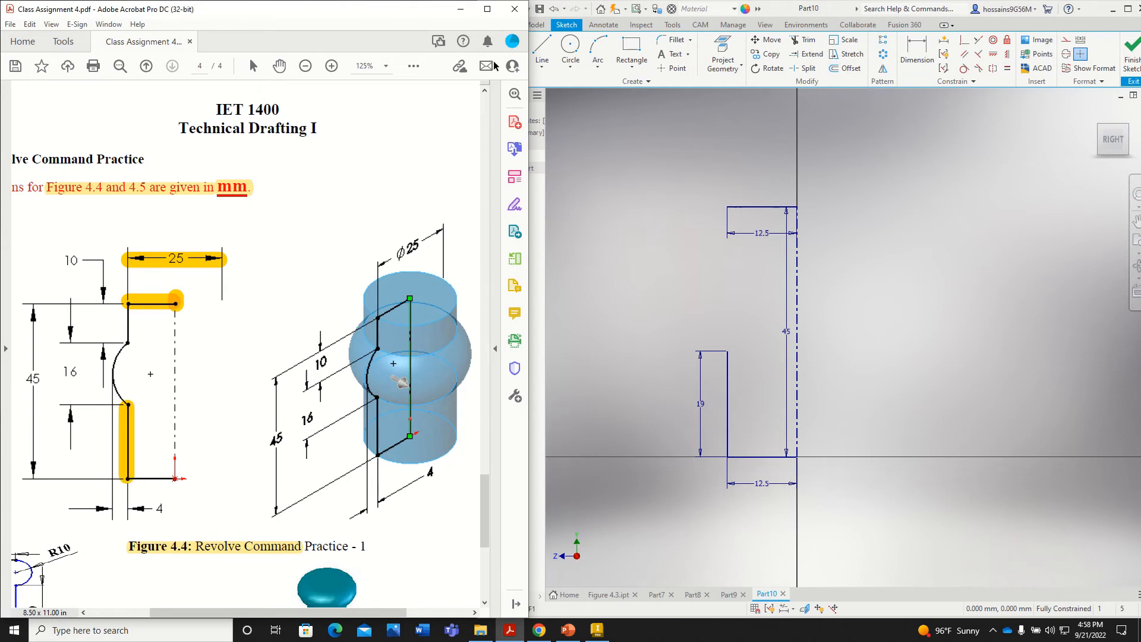
# Draw a 10 mm vertical line downward from the top line's left end and highlight its dimension and segment in the PDF
pyautogui.click(542, 51)
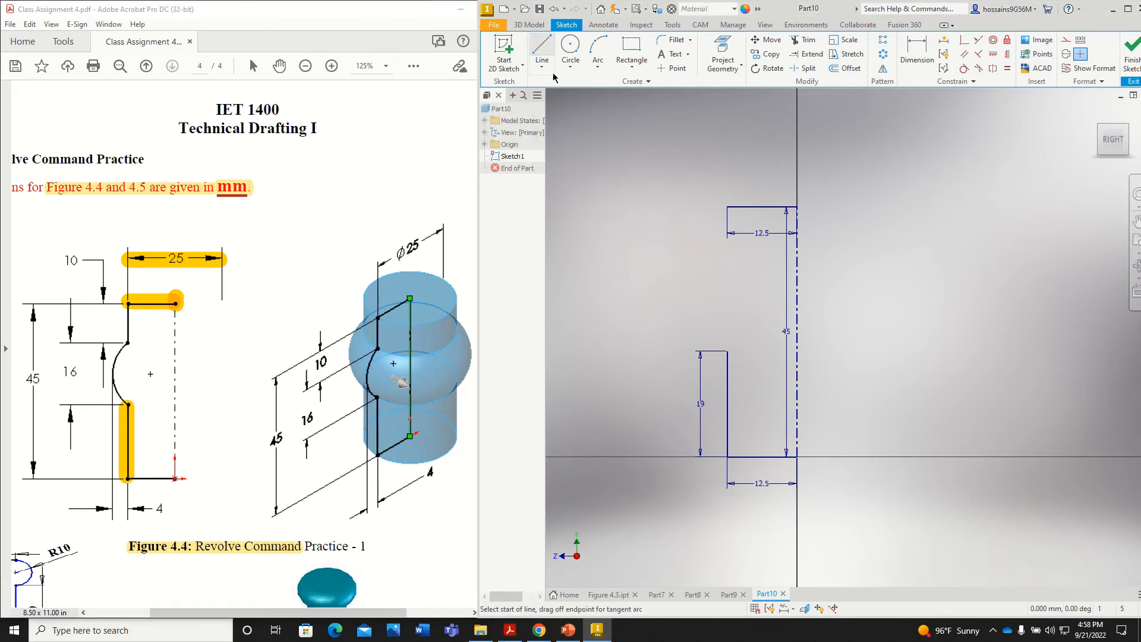
pyautogui.click(726, 207)
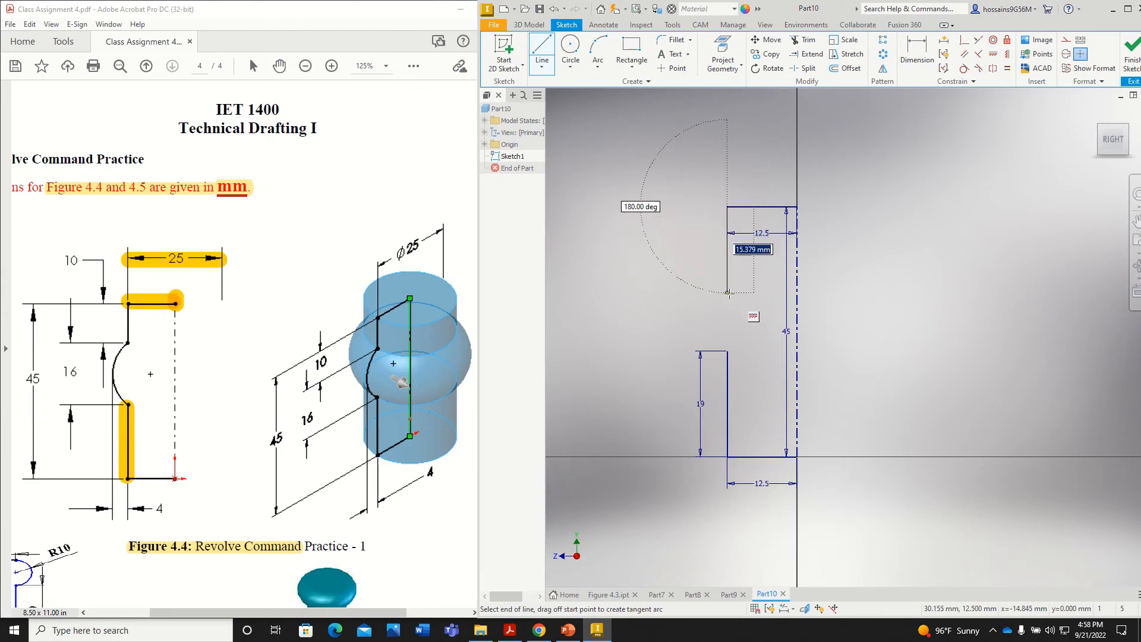
pyautogui.write('10')
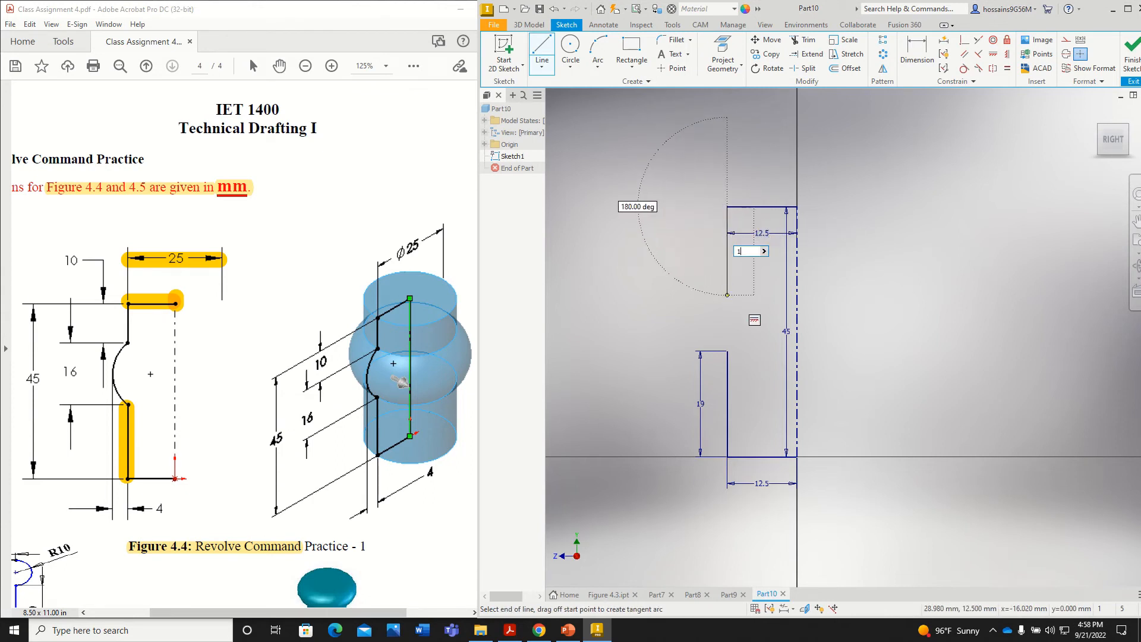
pyautogui.press('Return')
pyautogui.press('Escape')
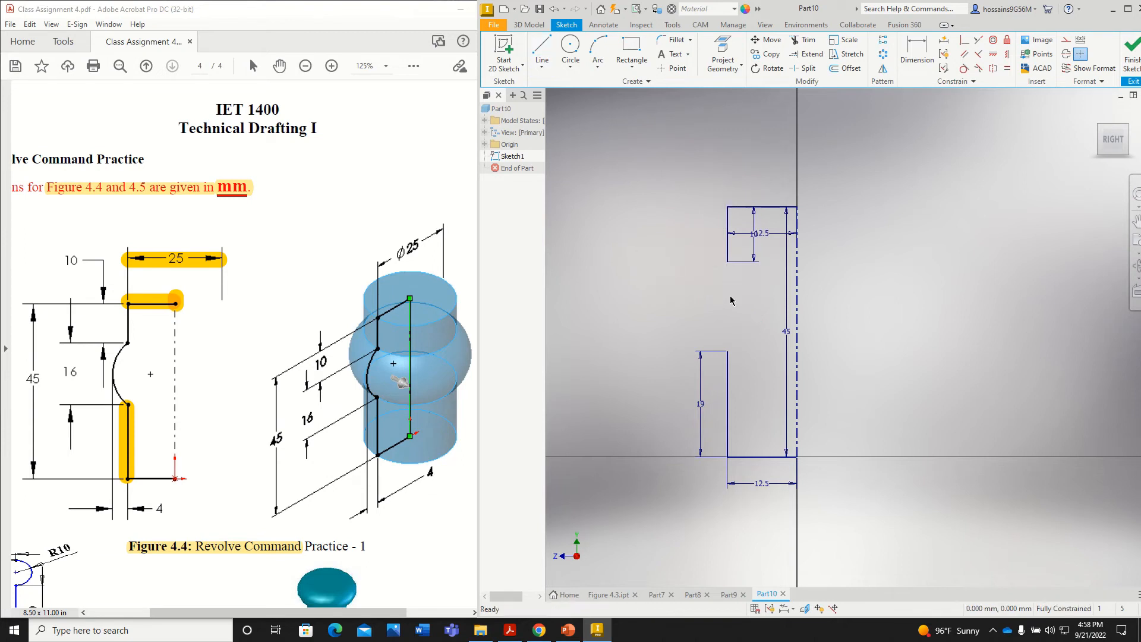
pyautogui.moveTo(66, 256)
pyautogui.mouseDown()
pyautogui.moveTo(89, 259)
pyautogui.moveTo(128, 343)
pyautogui.moveTo(128, 303)
pyautogui.mouseUp()
pyautogui.click(126, 313)
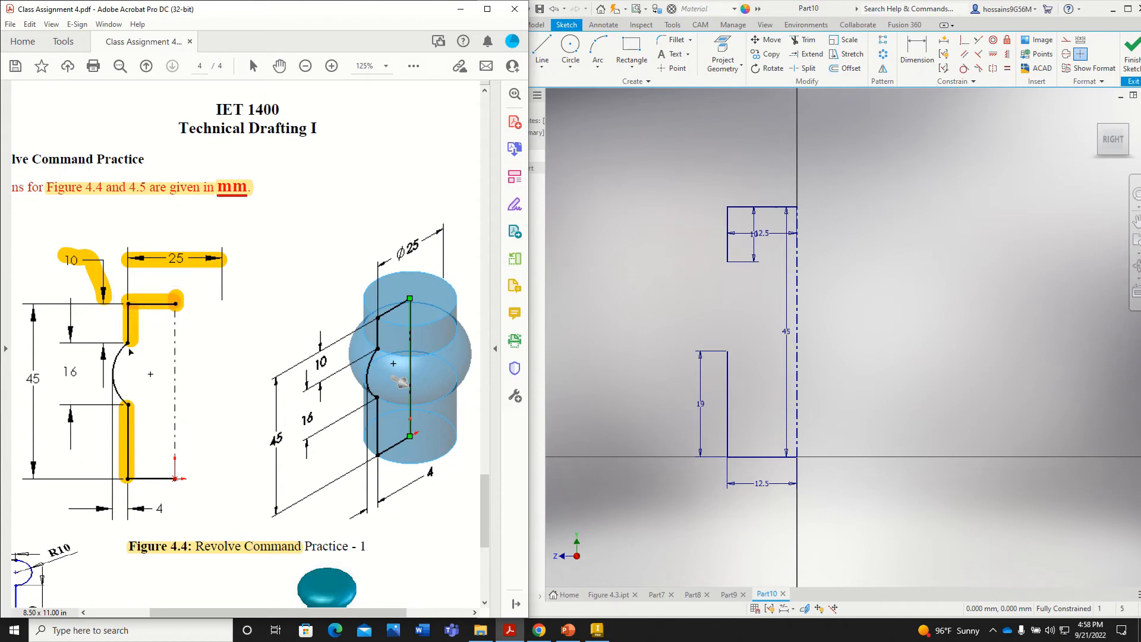
# Highlight the arc in the PDF and draw a three-point arc of about 10.5 mm radius bulging left between the two vertical lines
pyautogui.moveTo(121, 346)
pyautogui.mouseDown()
pyautogui.moveTo(114, 383)
pyautogui.moveTo(127, 403)
pyautogui.mouseUp()
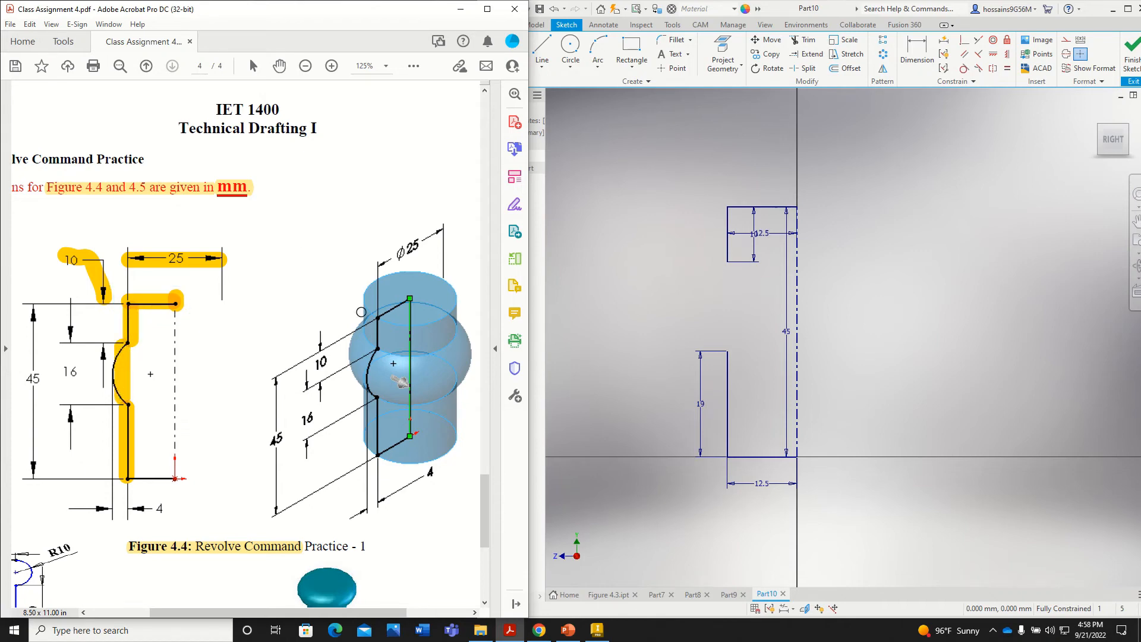
pyautogui.click(604, 49)
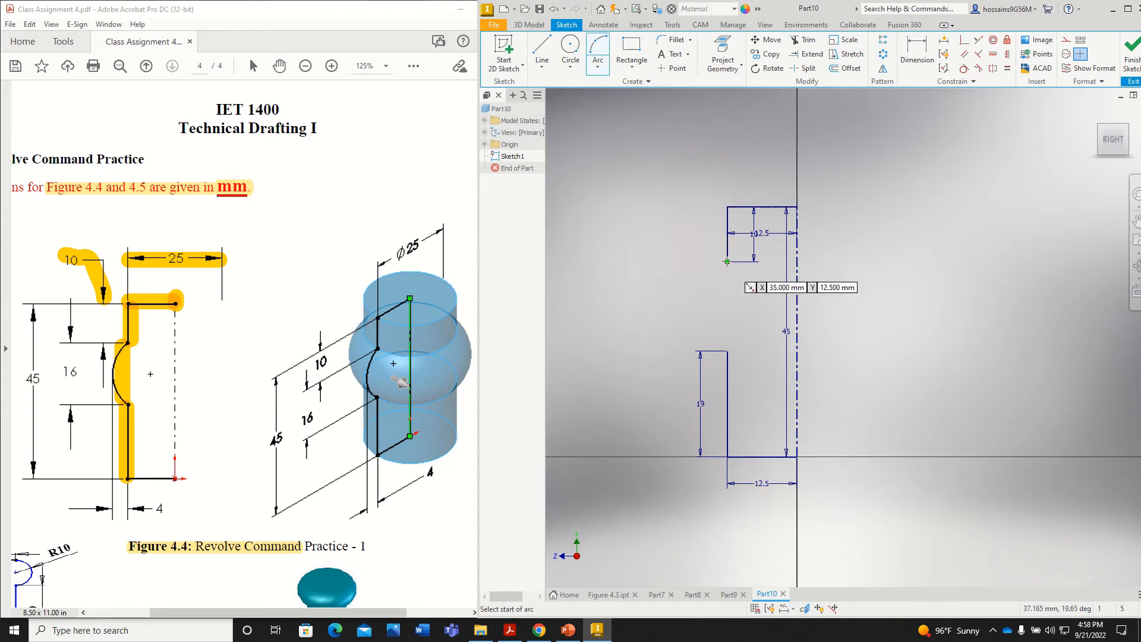
pyautogui.click(726, 261)
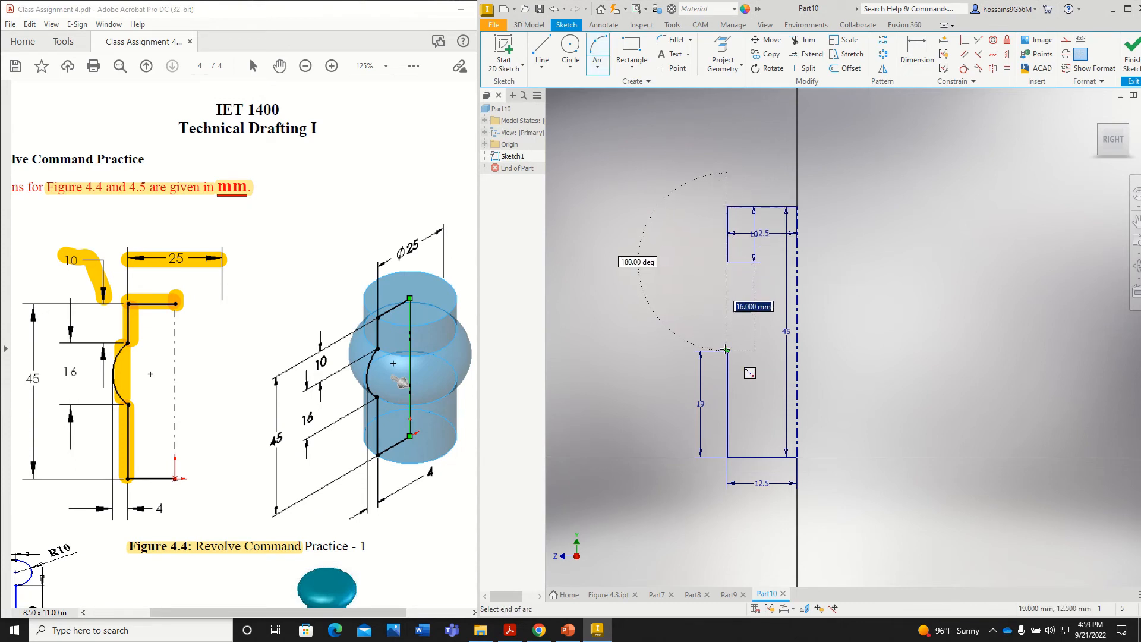
pyautogui.click(727, 350)
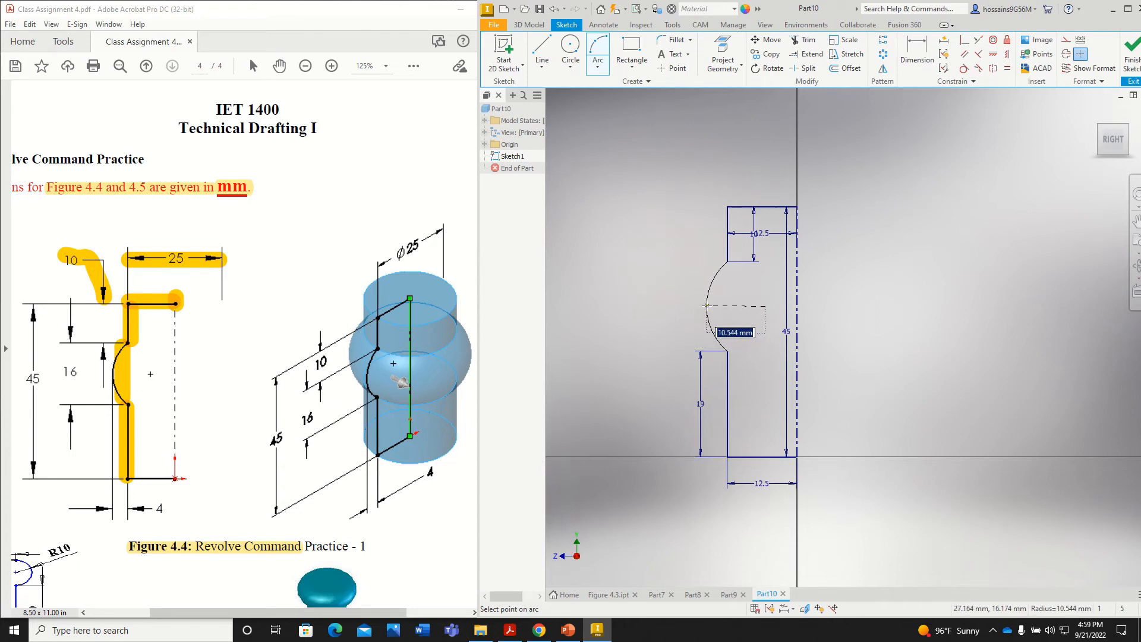
pyautogui.click(706, 306)
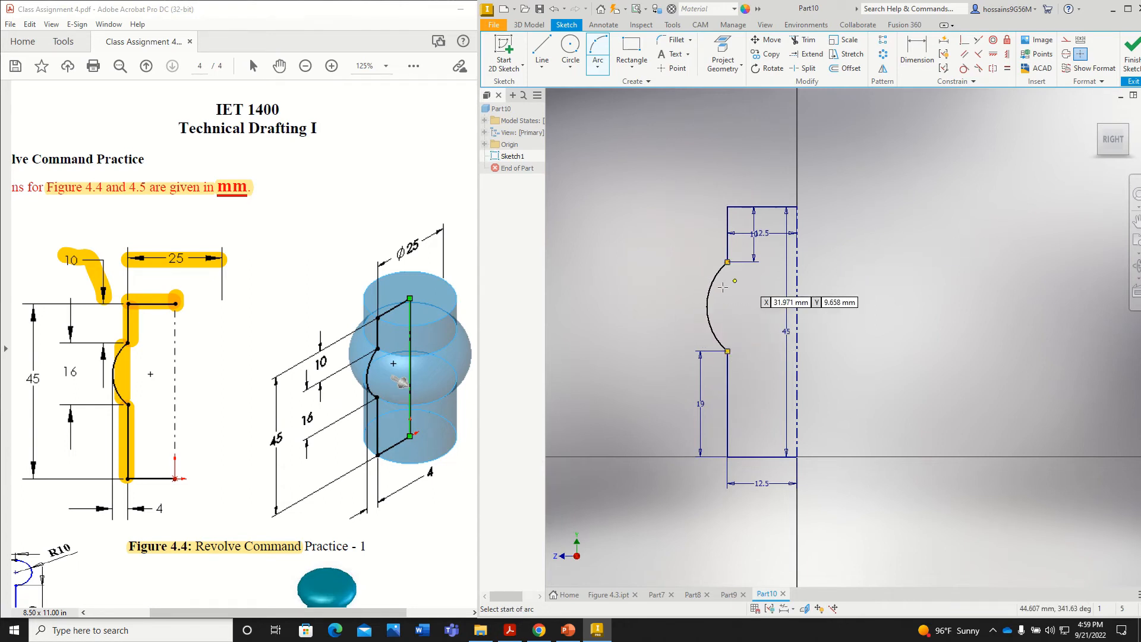
# Place a point on the arc's leftmost spot, dimension it 4 mm from the upper vertical line and highlight that dimension in the PDF
pyautogui.click(672, 68)
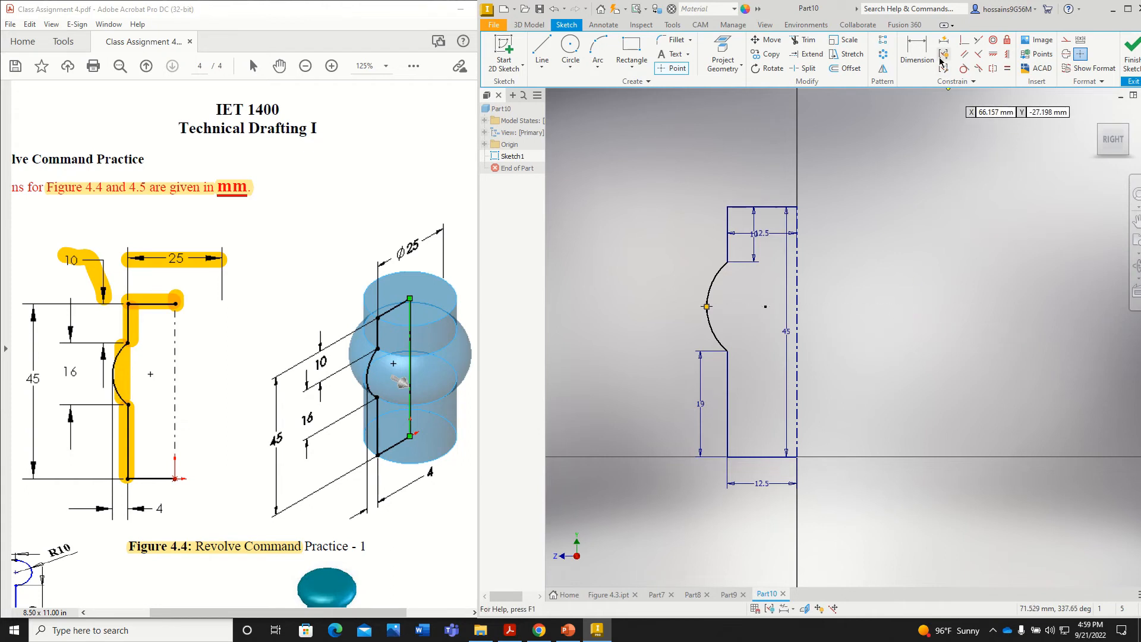
pyautogui.click(916, 53)
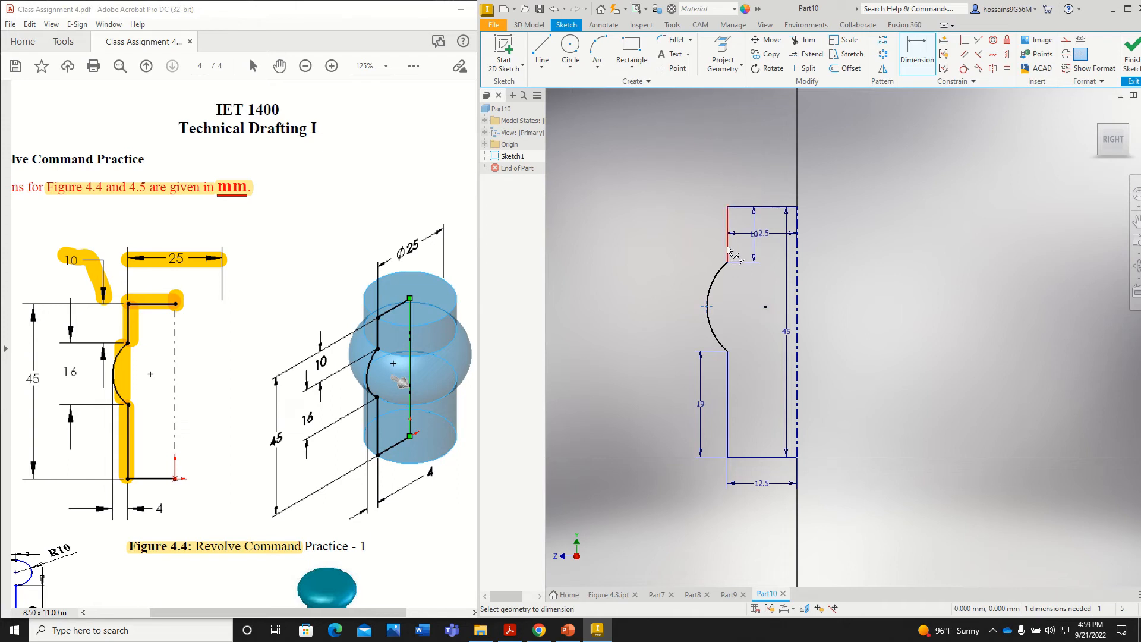
pyautogui.click(727, 247)
pyautogui.click(717, 159)
pyautogui.write('4')
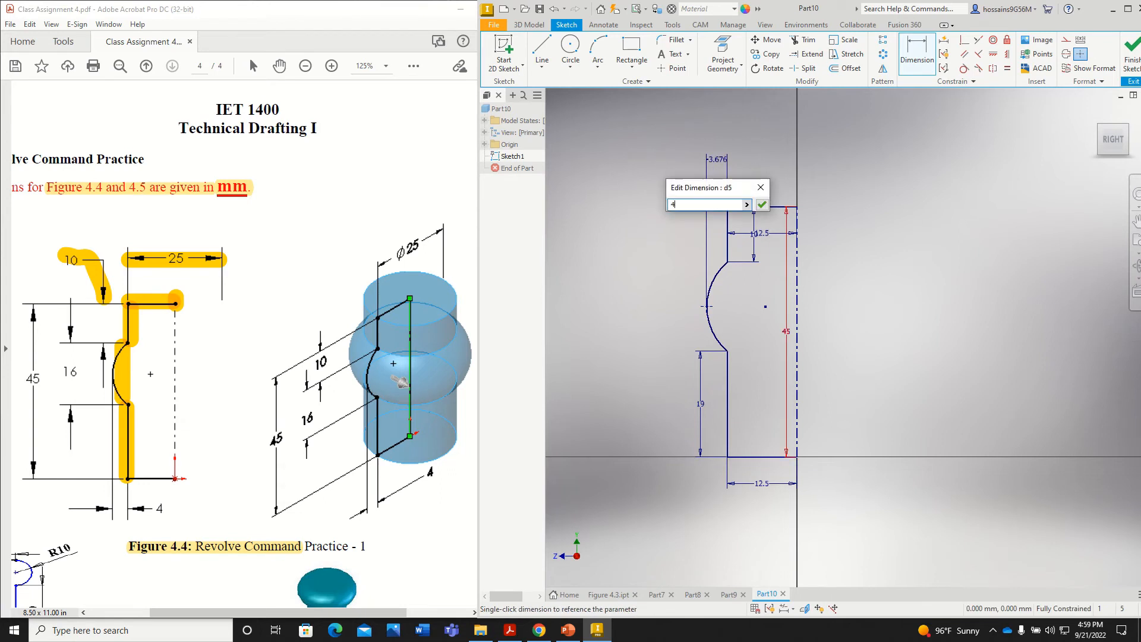
pyautogui.press('Return')
pyautogui.moveTo(106, 506); pyautogui.dragTo(156, 508)
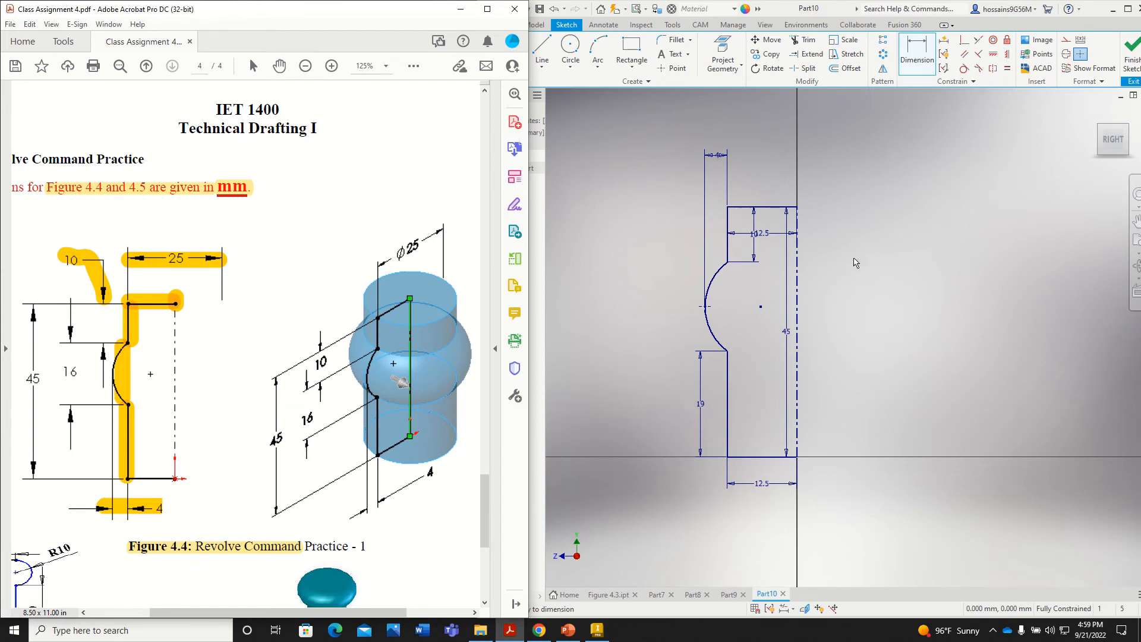
# Finish the sketch and revolve the closed profile 360 degrees about the centerline into a solid
pyautogui.click(1132, 57)
pyautogui.click(1132, 58)
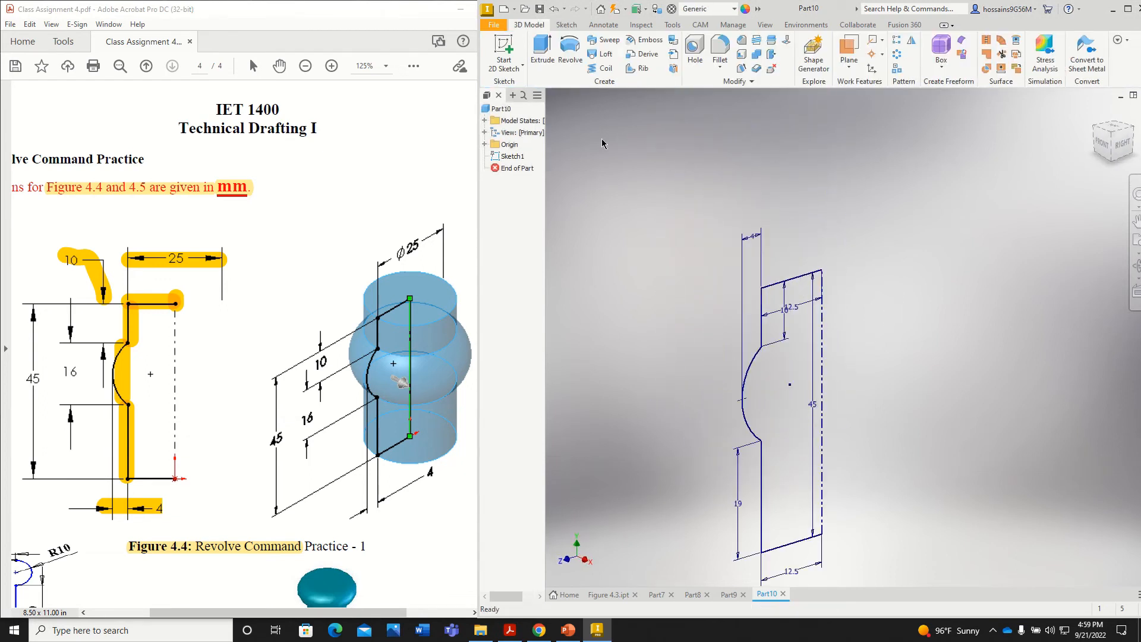
pyautogui.click(570, 59)
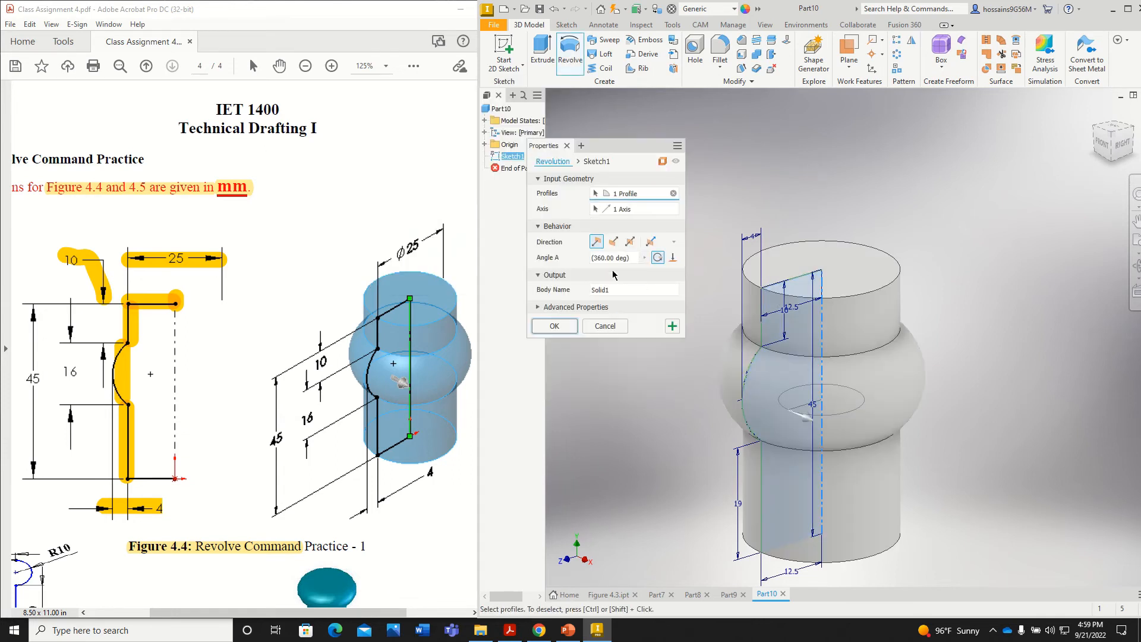
pyautogui.click(593, 258)
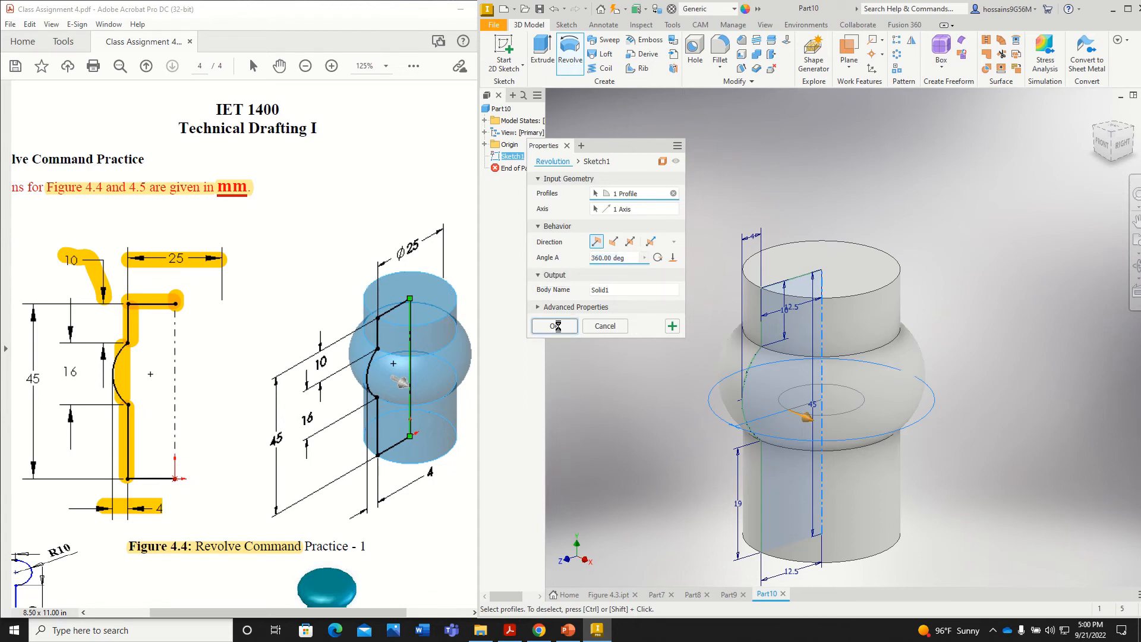
pyautogui.click(553, 326)
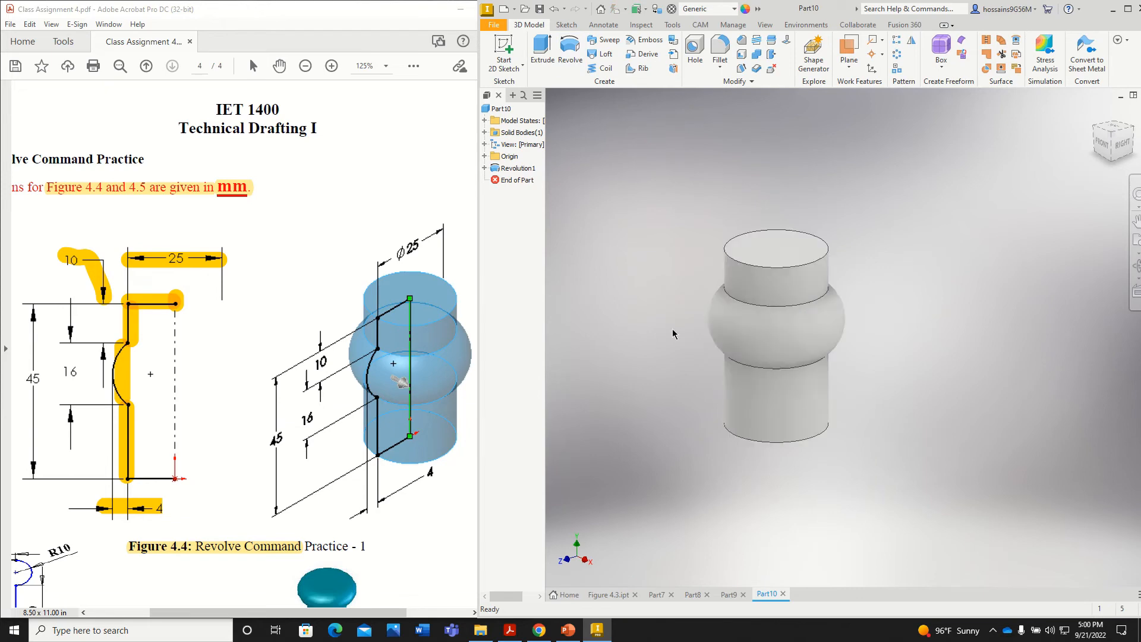
# Save the part as Figure 4.4 in the Documents folder
pyautogui.click(540, 8)
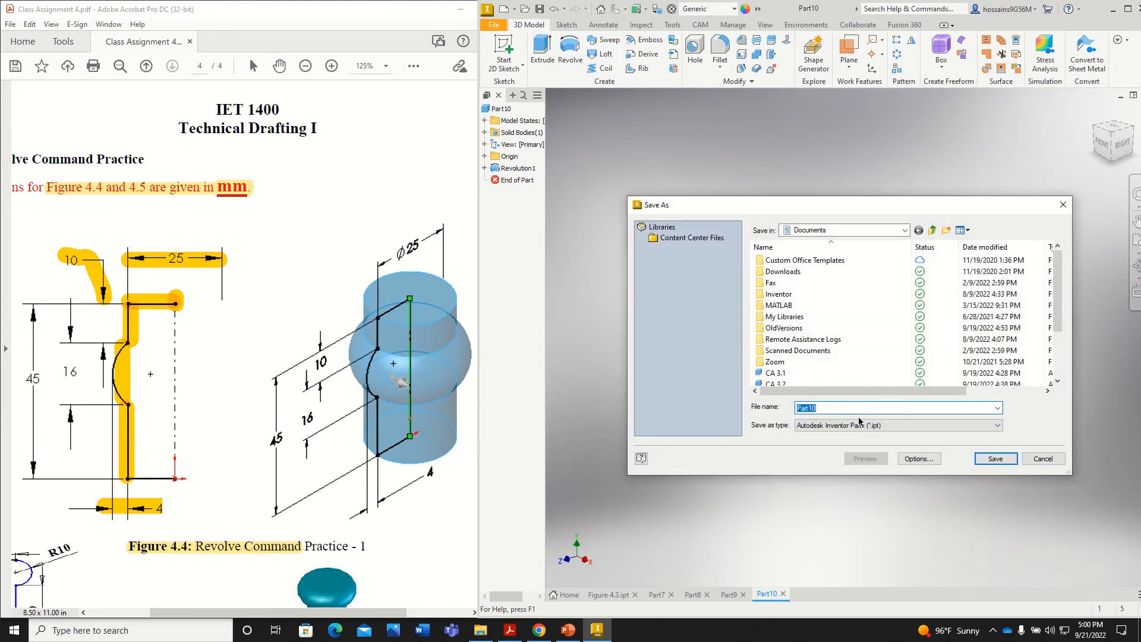
pyautogui.write('Fi')
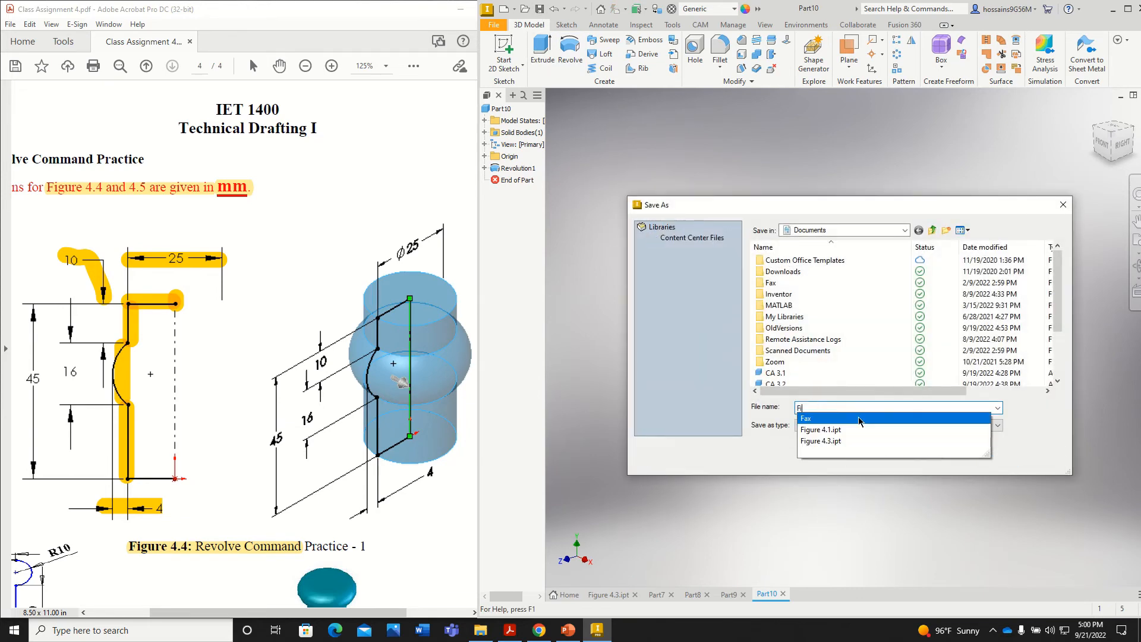
pyautogui.write('gure 4')
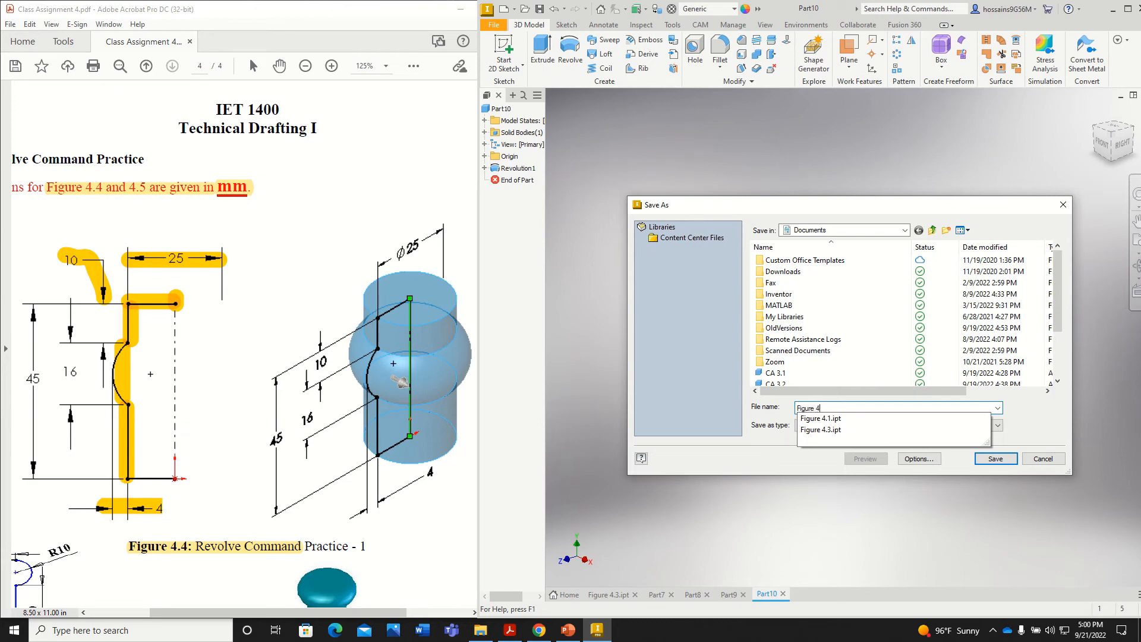
pyautogui.write('.4')
pyautogui.press('Return')
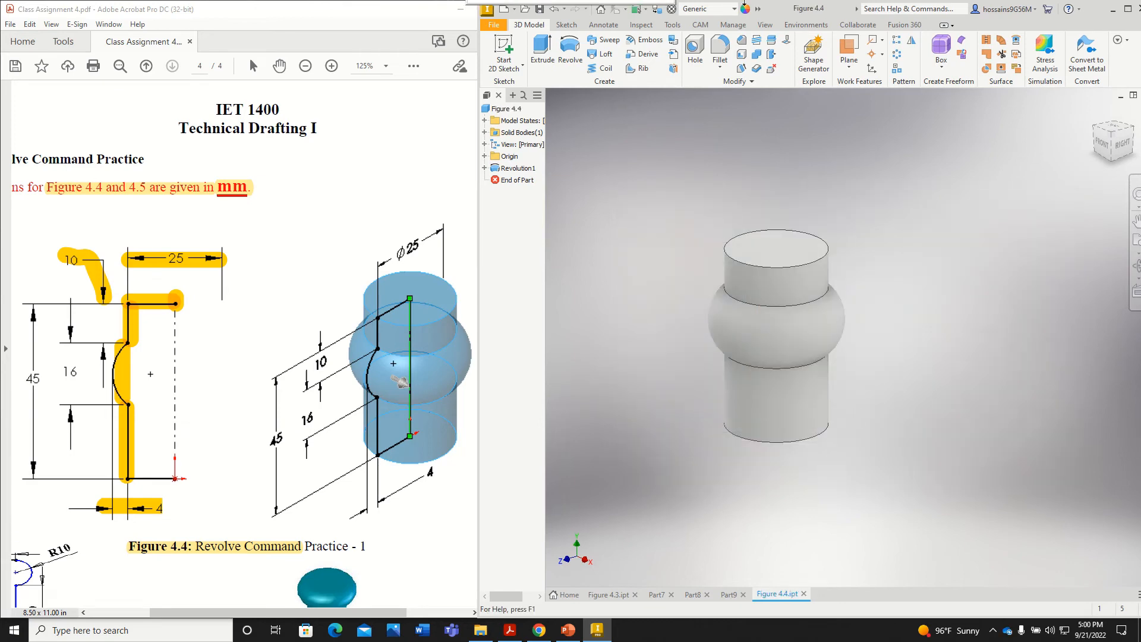
# Highlight the Ø25, 10, 45 and 16 dimensions and the profile outline on the isometric view in the PDF
pyautogui.moveTo(576, 28)
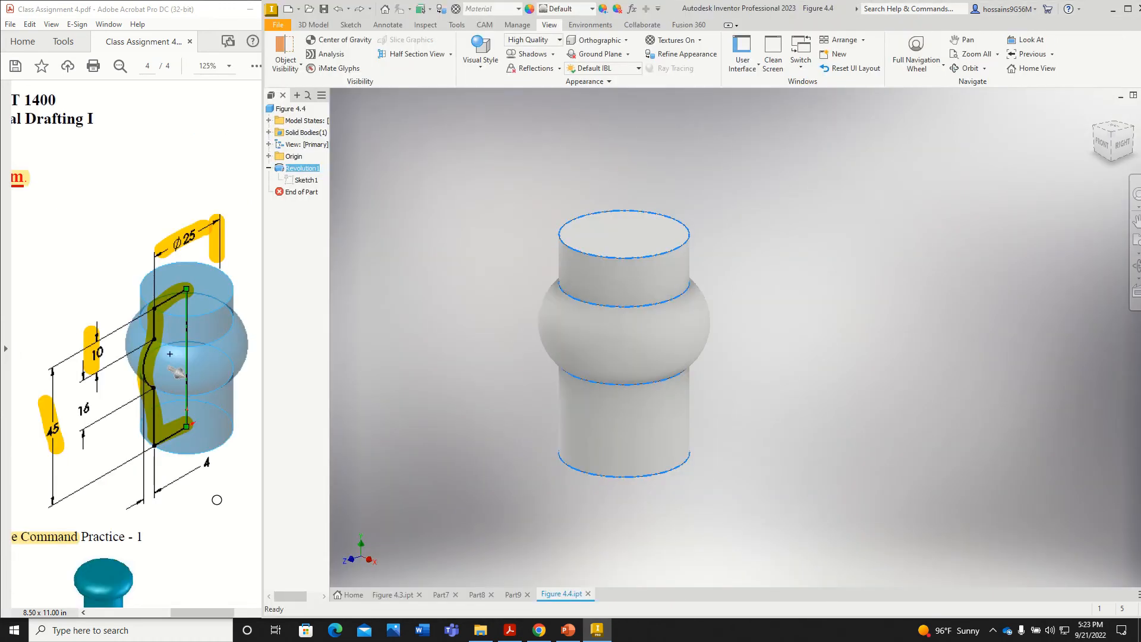
pyautogui.click(217, 499)
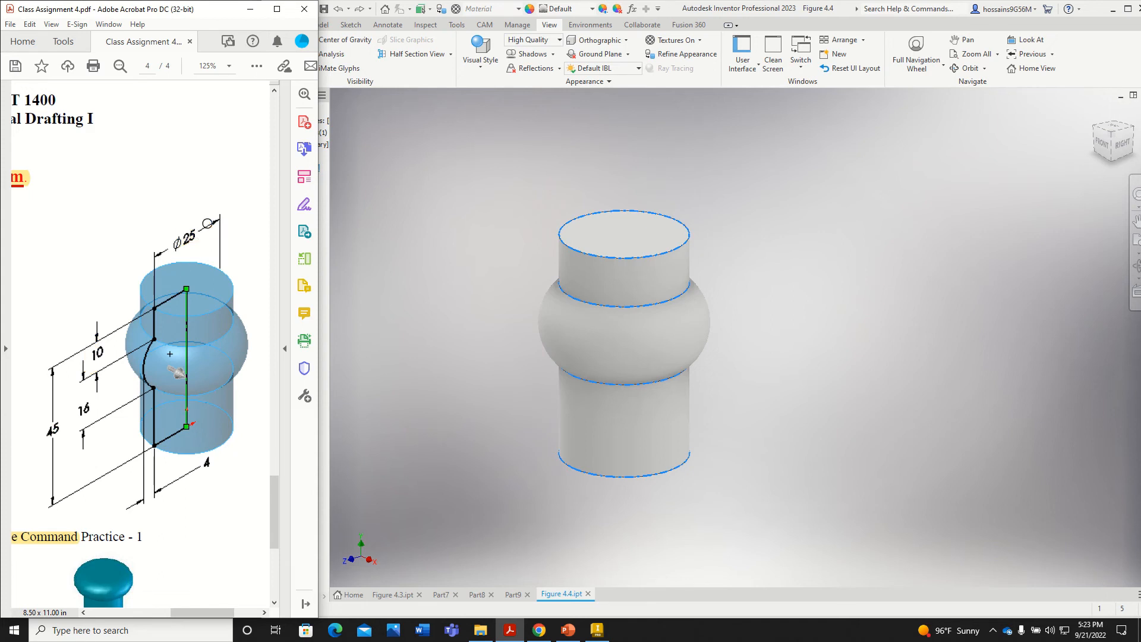
pyautogui.moveTo(212, 219)
pyautogui.mouseDown()
pyautogui.moveTo(157, 257)
pyautogui.moveTo(124, 410)
pyautogui.mouseUp()
pyautogui.moveTo(101, 334); pyautogui.dragTo(100, 375)
pyautogui.moveTo(59, 407); pyautogui.dragTo(59, 448)
pyautogui.moveTo(85, 385); pyautogui.dragTo(83, 438)
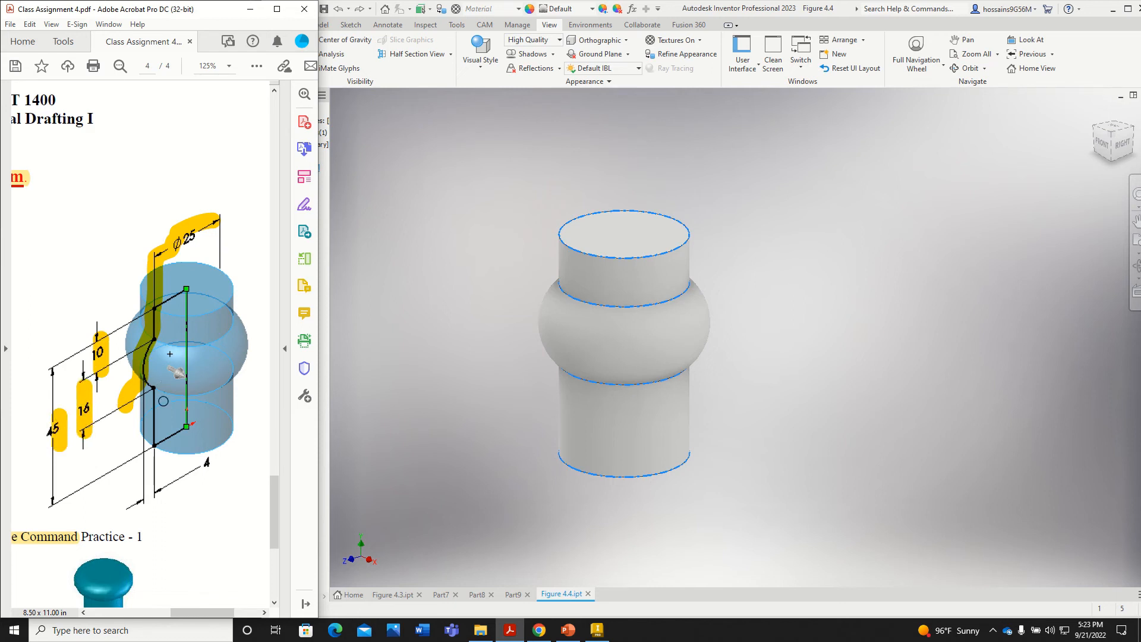
pyautogui.moveTo(154, 386)
pyautogui.mouseDown()
pyautogui.moveTo(153, 447)
pyautogui.moveTo(191, 424)
pyautogui.mouseUp()
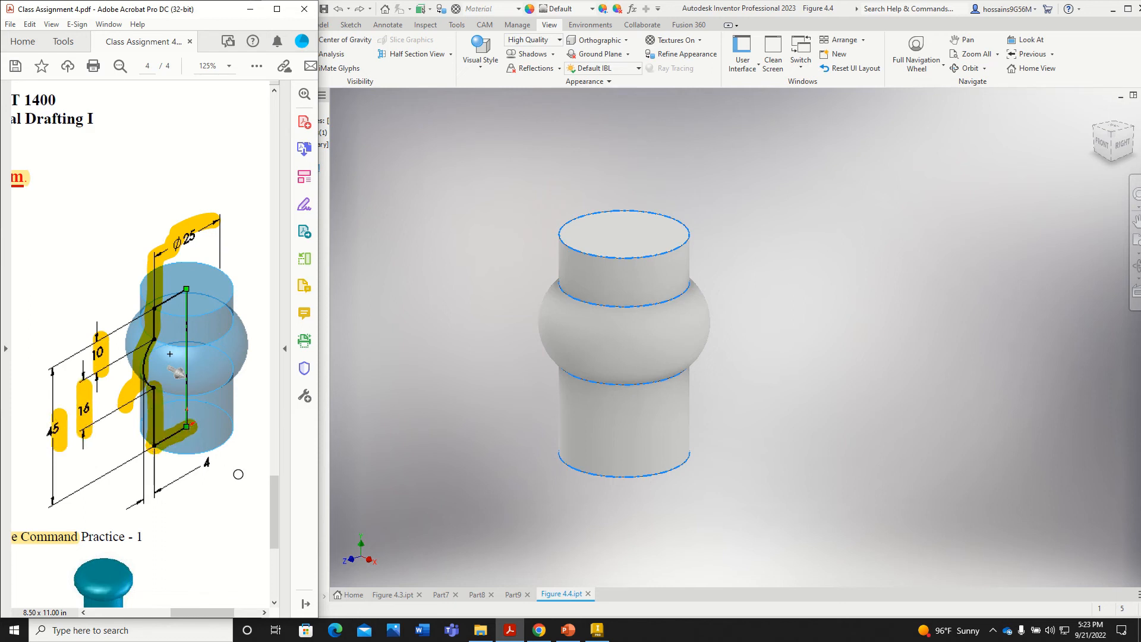
# Undo the highlights on the isometric view in the PDF
pyautogui.hotkey('ctrl', 'z')
pyautogui.hotkey('ctrl', 'z')
pyautogui.hotkey('ctrl', 'z')
pyautogui.hotkey('ctrl', 'z')
pyautogui.hotkey('ctrl', 'z')
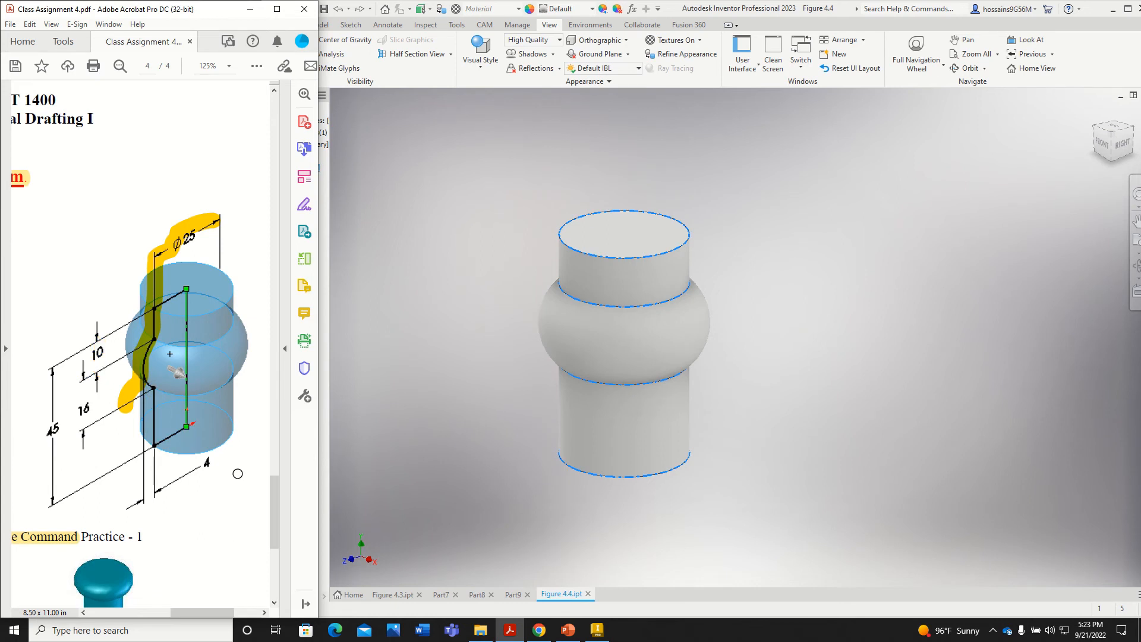
# Switch to Inventor and make the revolve's profile sketch visible on the solid
pyautogui.click(395, 238)
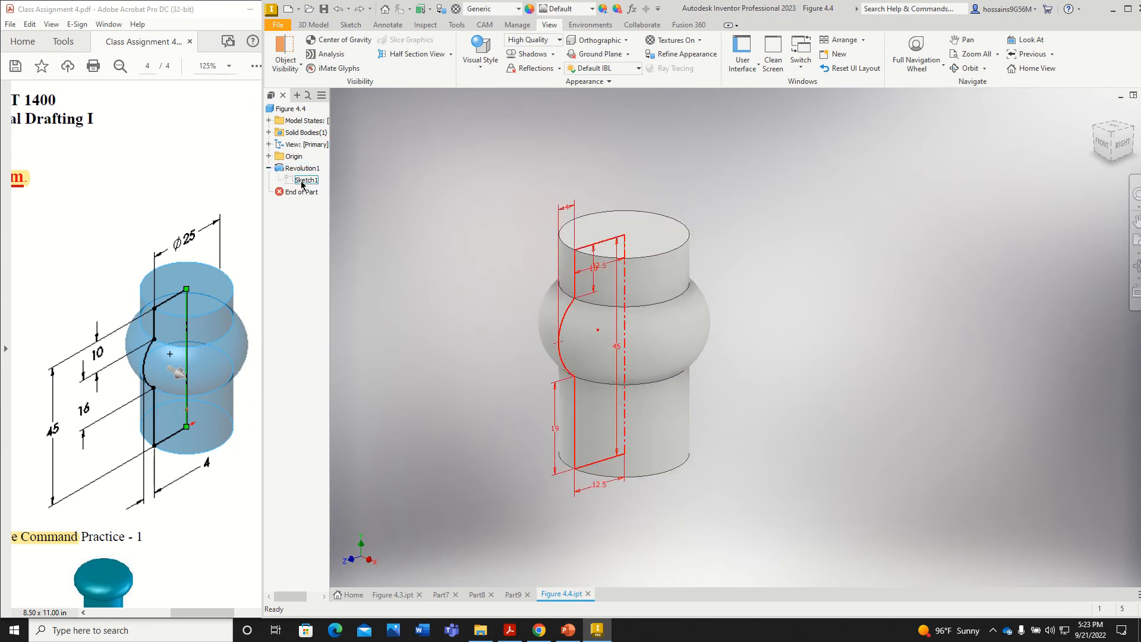
pyautogui.click(305, 180)
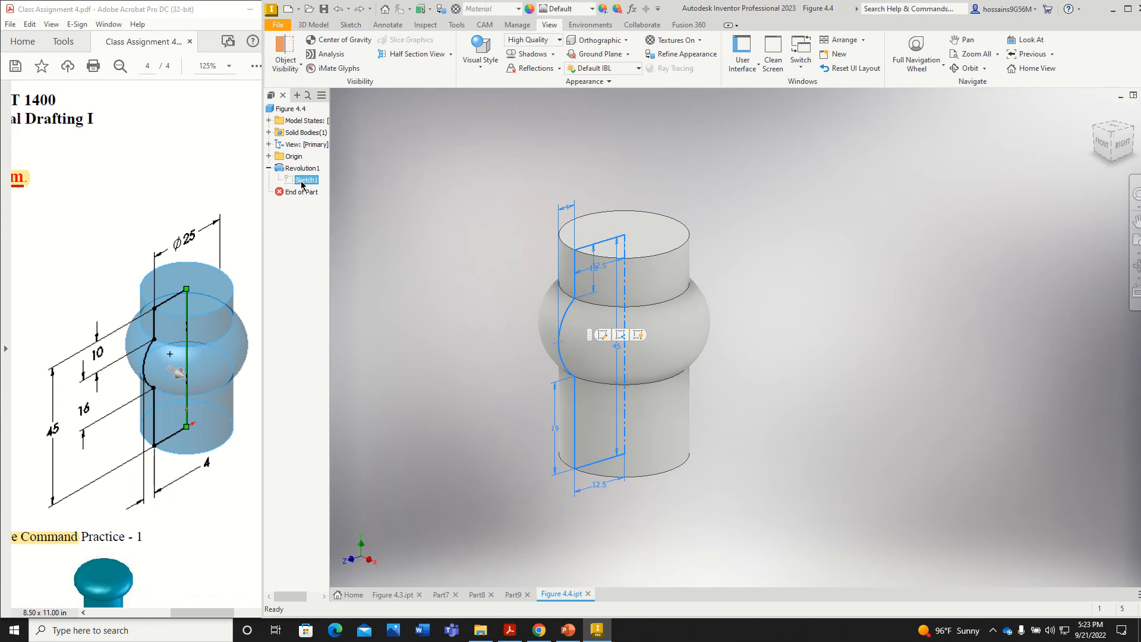
pyautogui.rightClick(302, 185)
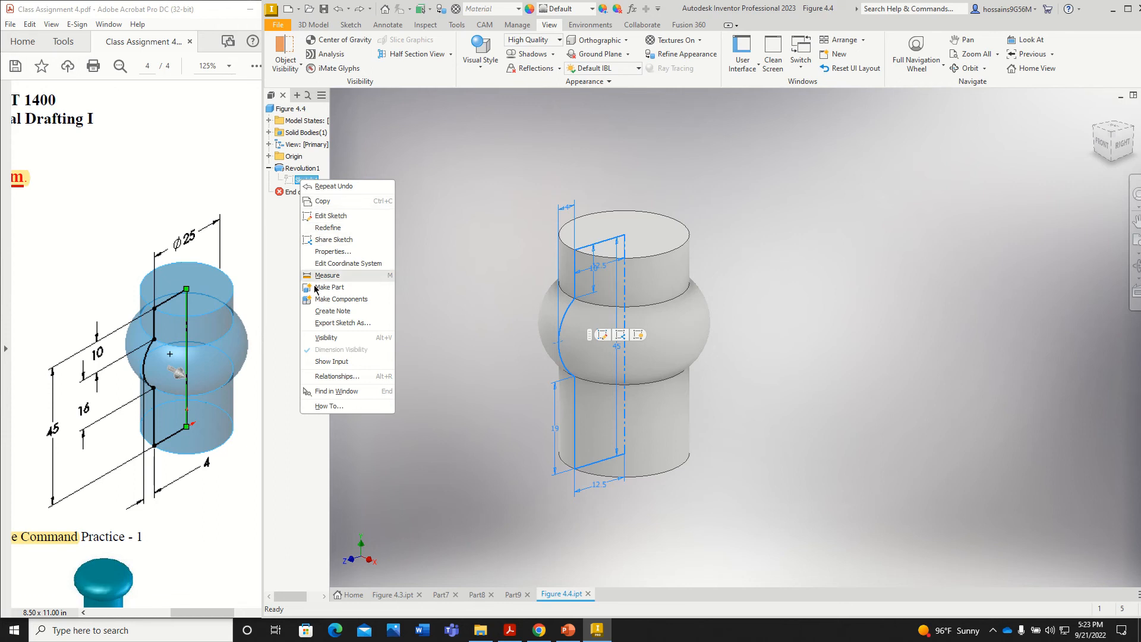
pyautogui.click(321, 342)
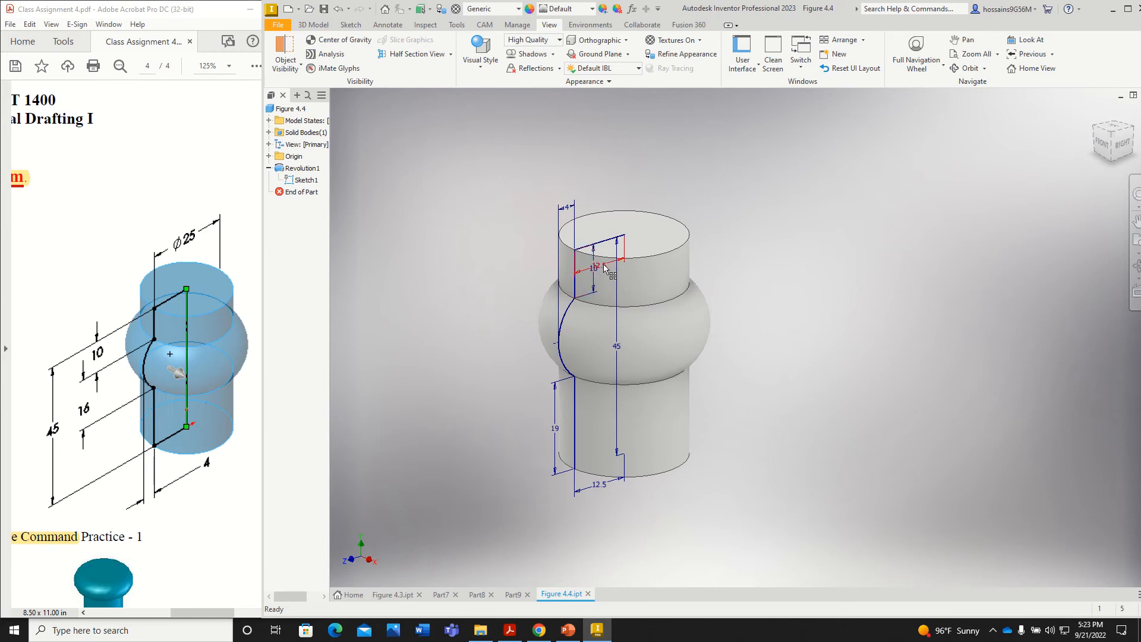
# Move the upper 12.5 dimension above the part, and the 10 and 45 dimensions out to the left of the solid
pyautogui.moveTo(603, 267); pyautogui.dragTo(598, 202)
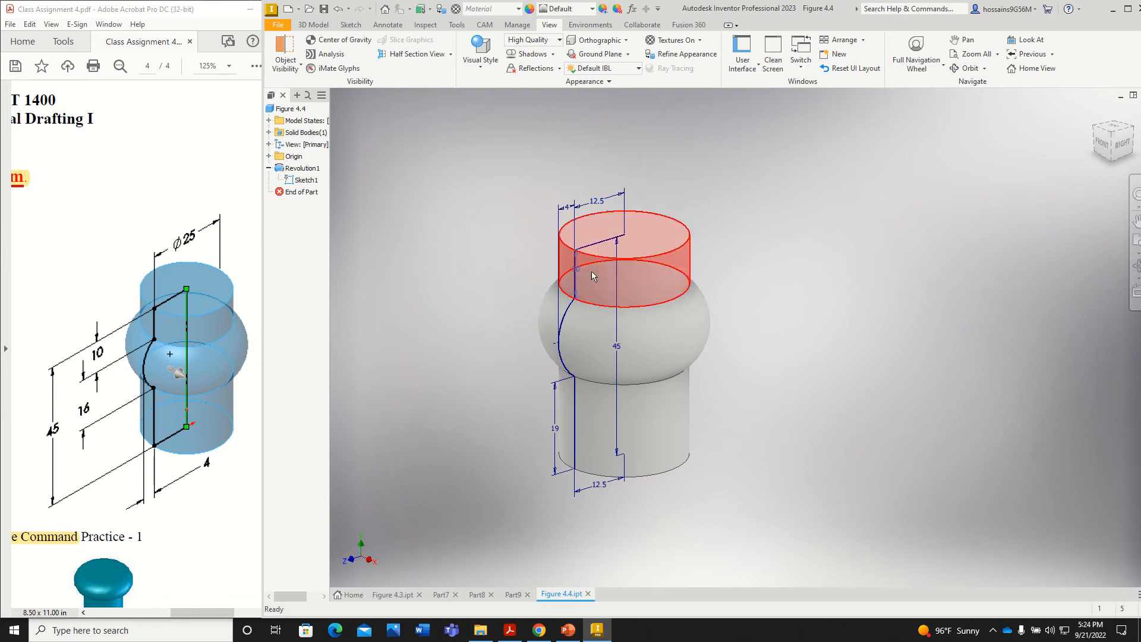
pyautogui.moveTo(575, 268); pyautogui.dragTo(533, 282)
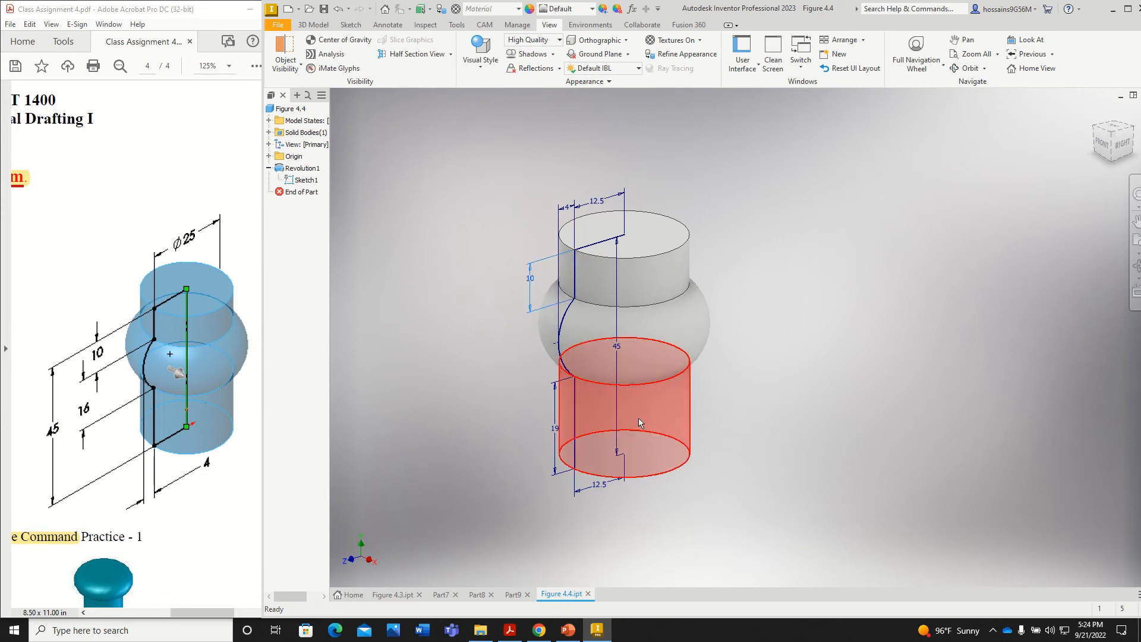
pyautogui.moveTo(622, 351); pyautogui.dragTo(493, 389)
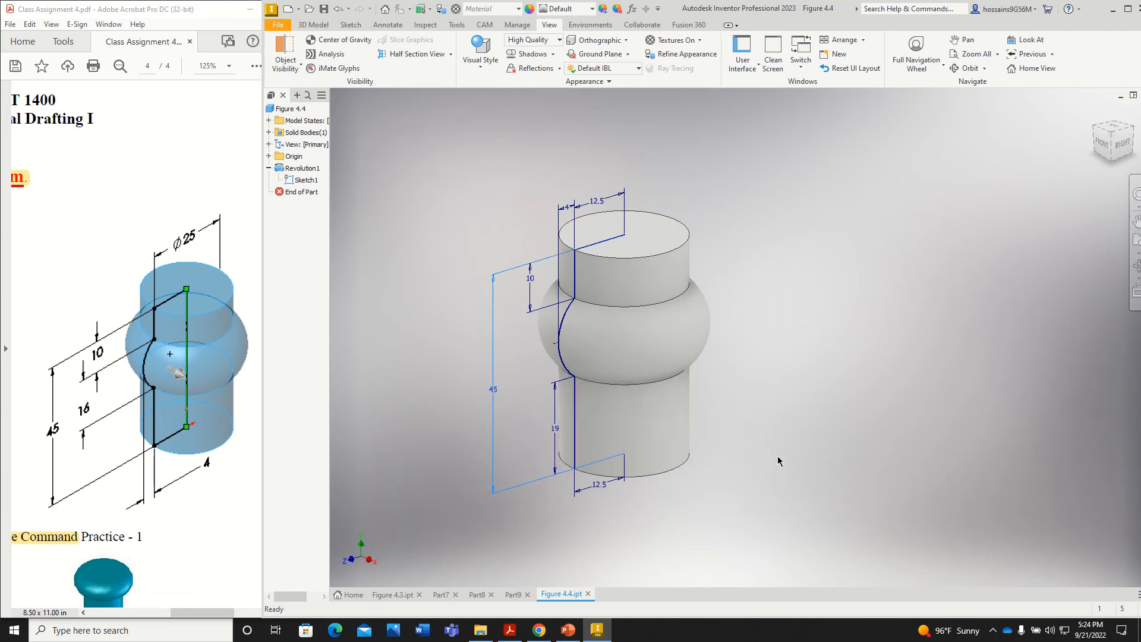
pyautogui.click(777, 456)
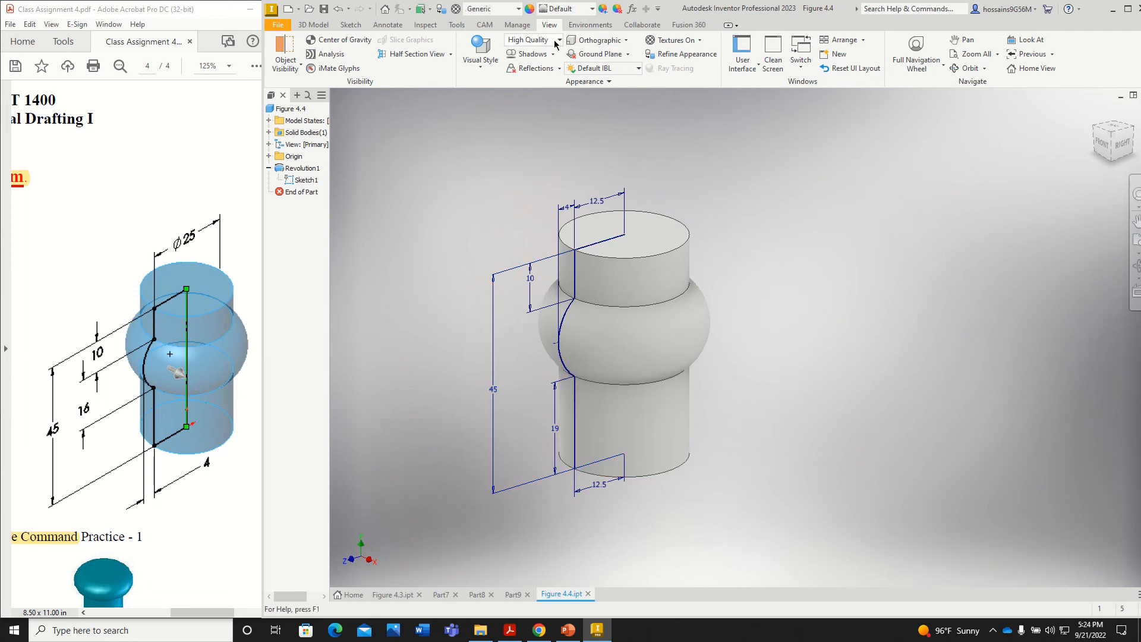
pyautogui.click(527, 26)
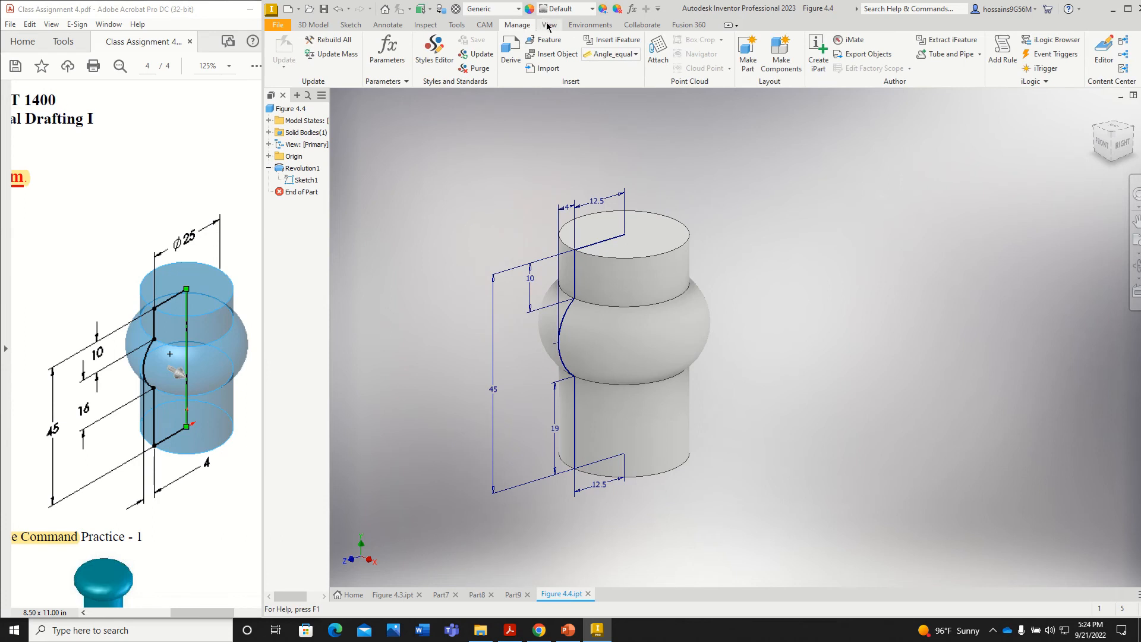
pyautogui.click(548, 26)
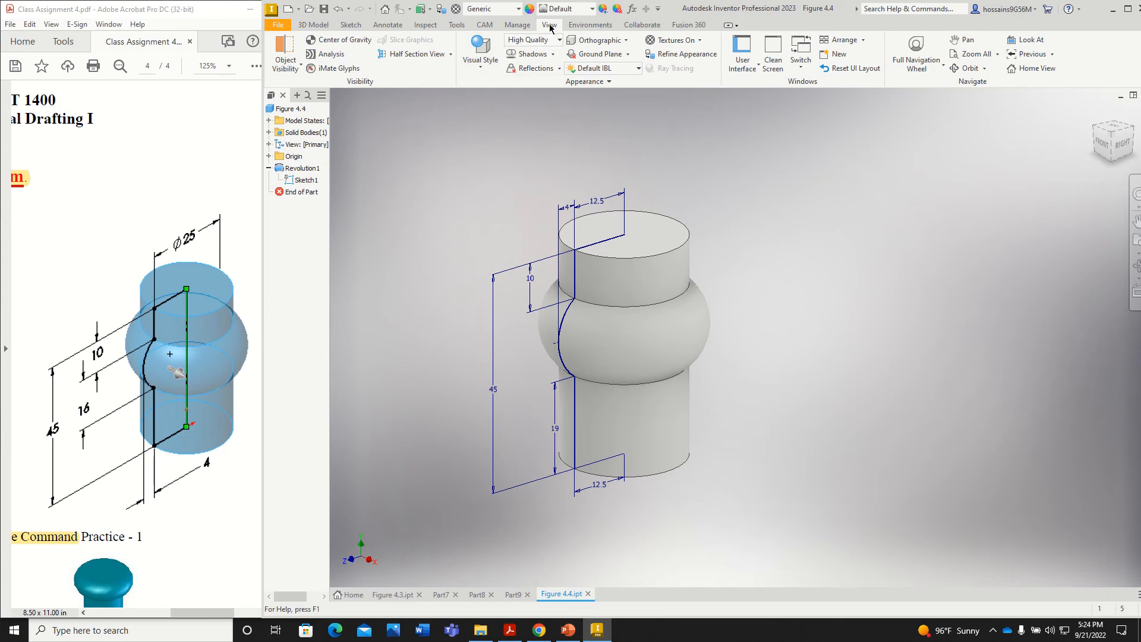
pyautogui.click(350, 25)
pyautogui.click(388, 25)
pyautogui.click(426, 25)
pyautogui.click(457, 25)
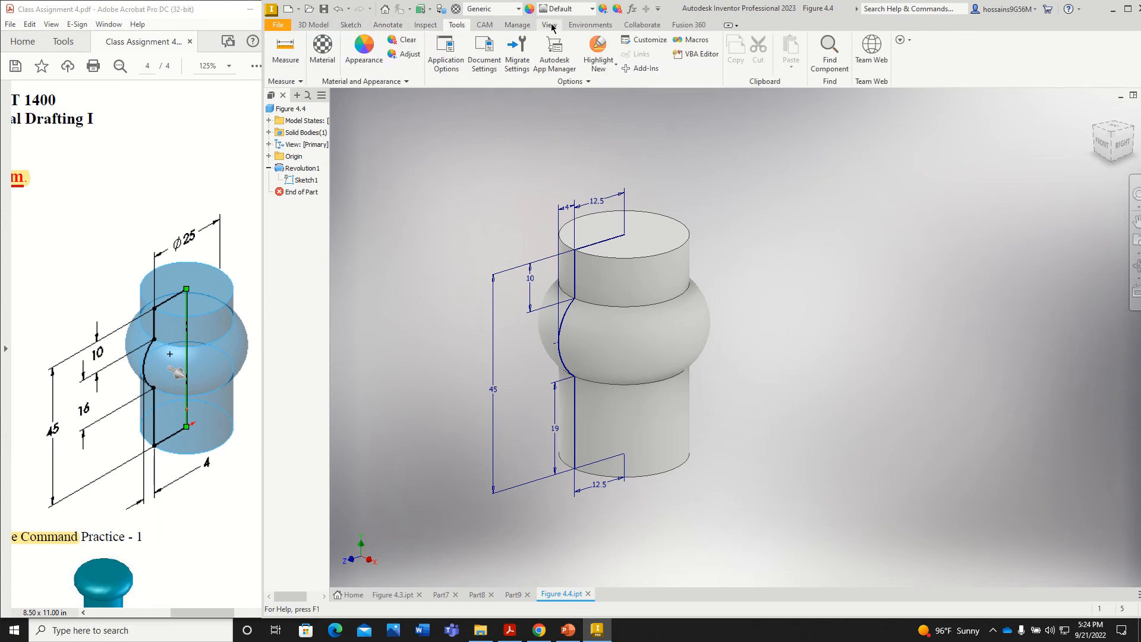
pyautogui.click(549, 25)
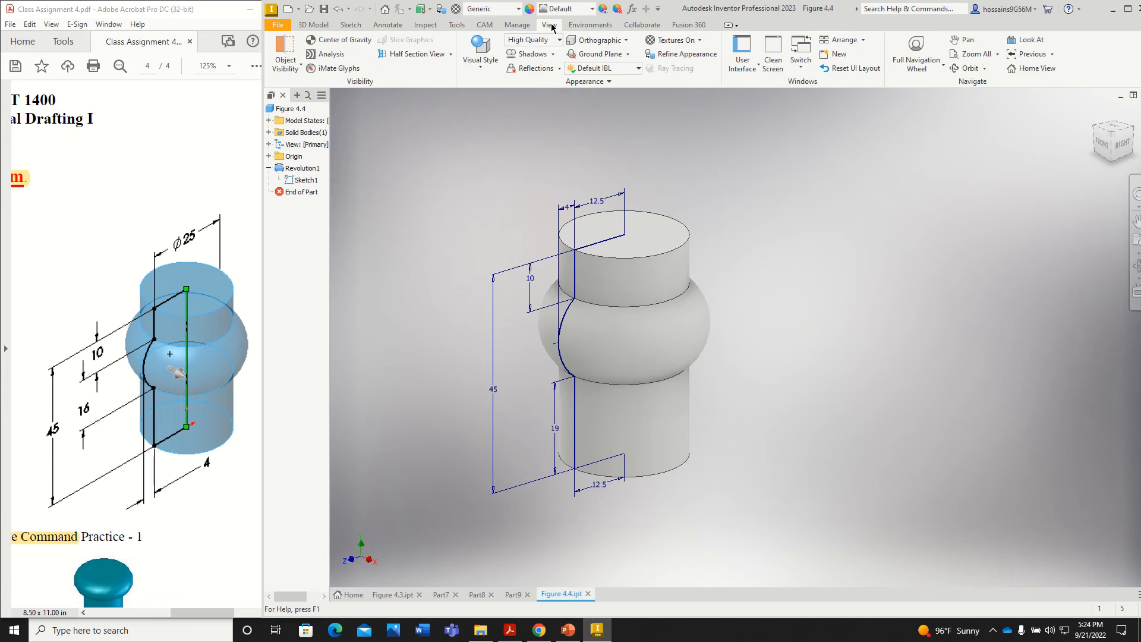
# Preview the model in the Wireframe with Hidden Edges visual style and return it to Shaded with Edges
pyautogui.click(487, 72)
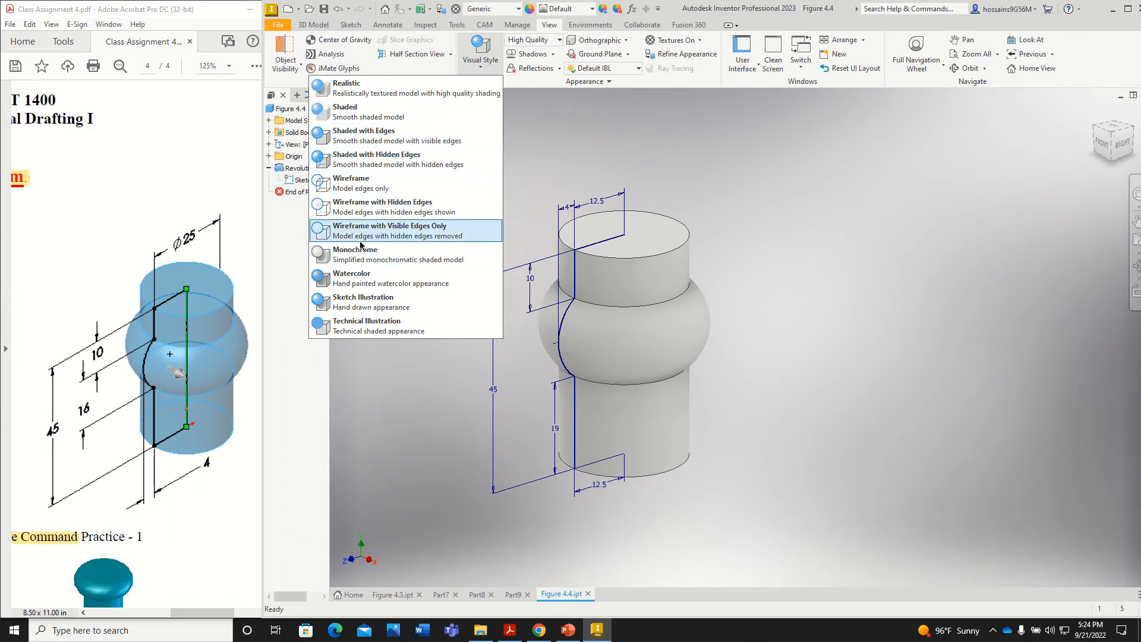
pyautogui.click(382, 208)
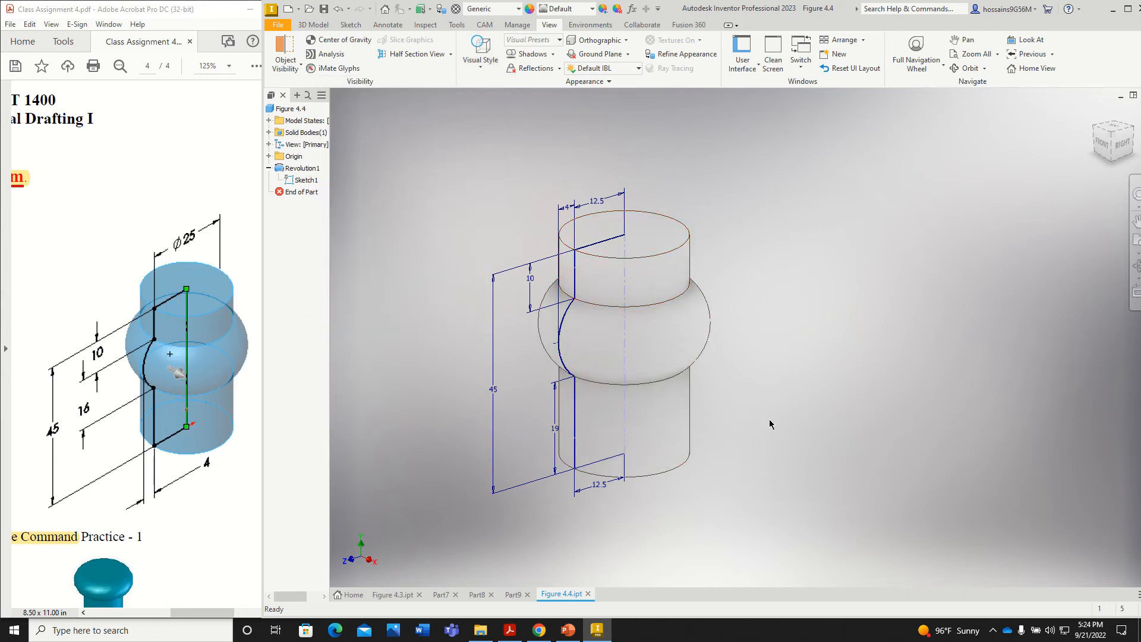
pyautogui.click(481, 62)
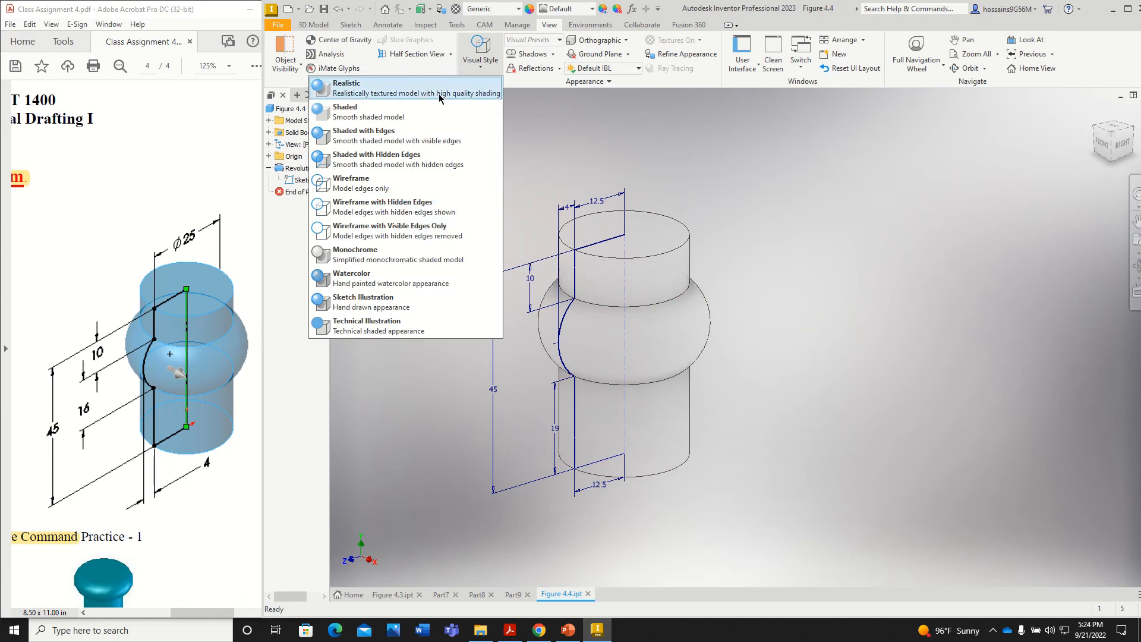
pyautogui.click(345, 140)
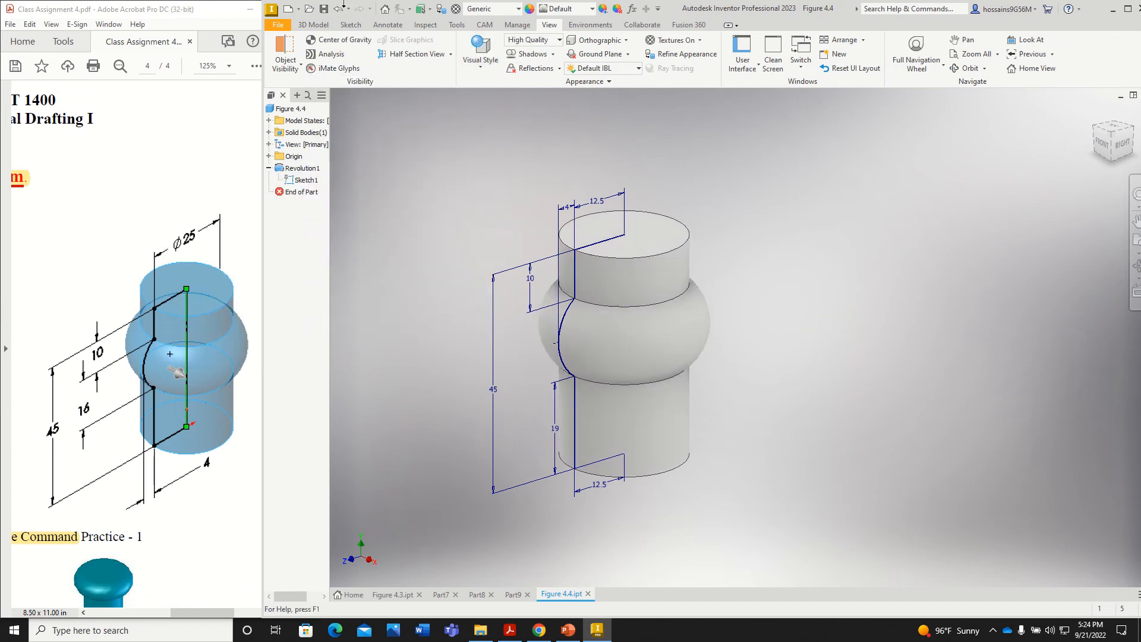
pyautogui.moveTo(342, 8)
pyautogui.click(538, 25)
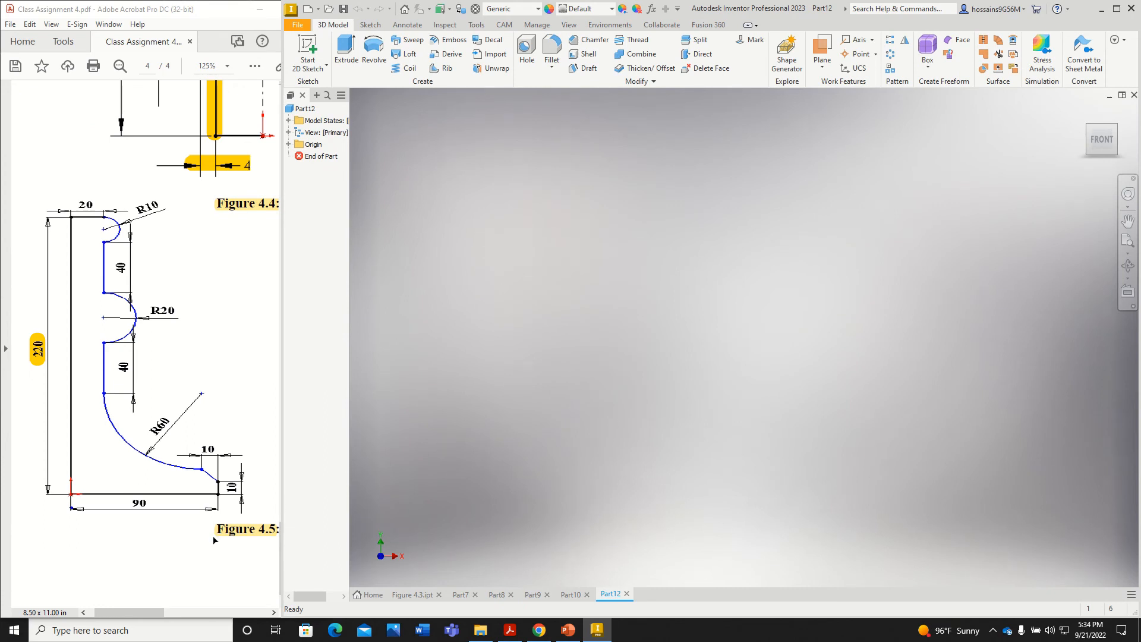
# Bring the whole Figure 4.5 profile drawing into view in the PDF and mark it with a selection
pyautogui.moveTo(158, 612)
pyautogui.mouseDown()
pyautogui.moveTo(196, 622)
pyautogui.moveTo(157, 607)
pyautogui.moveTo(224, 609)
pyautogui.moveTo(135, 606)
pyautogui.mouseUp()
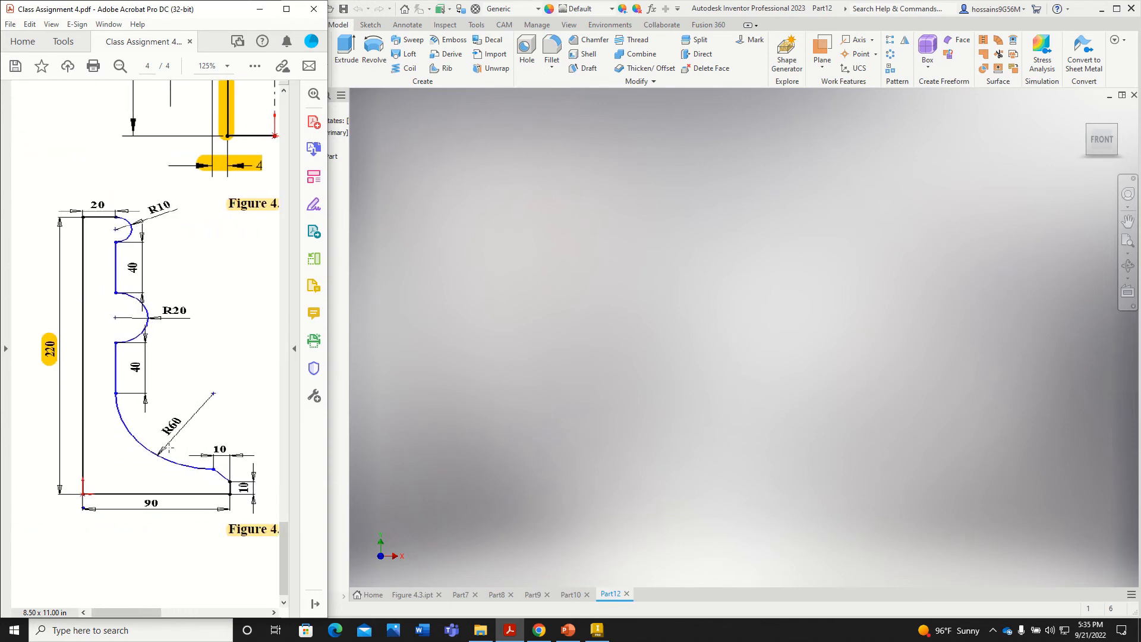
pyautogui.moveTo(38, 194); pyautogui.dragTo(270, 559)
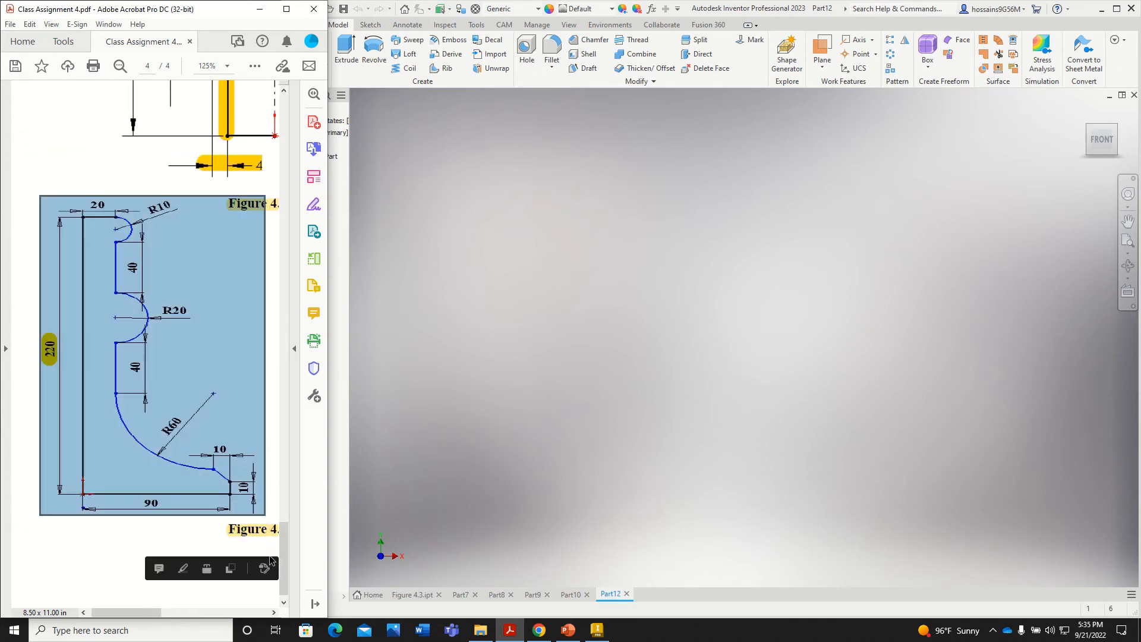
pyautogui.click(436, 196)
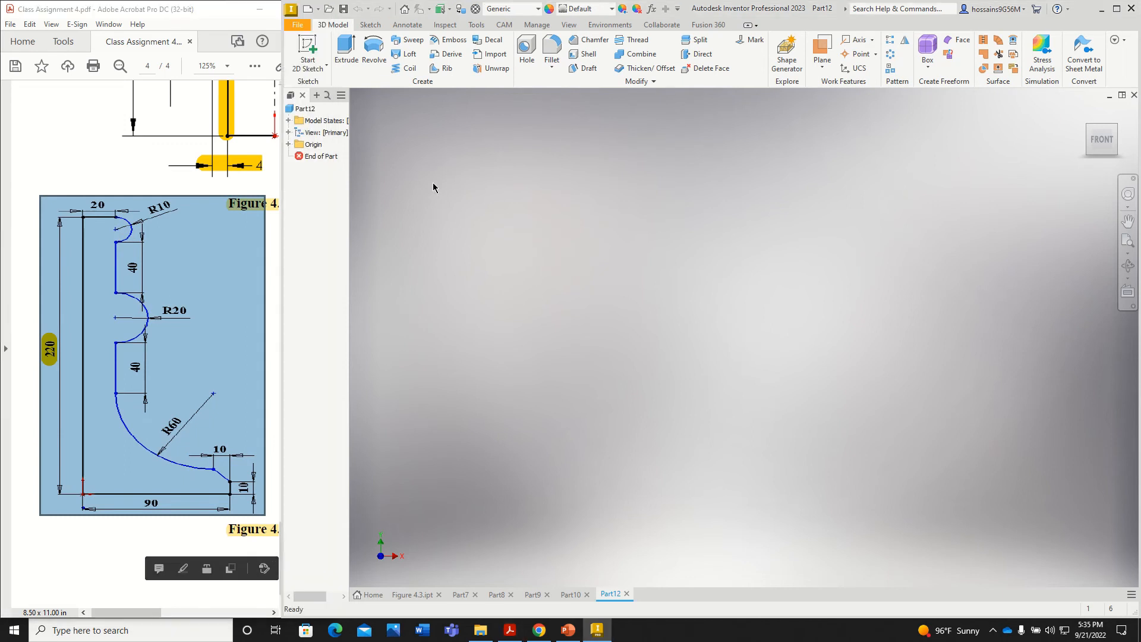
# Create a new part from the Metric Standard (mm).ipt template
pyautogui.click(308, 26)
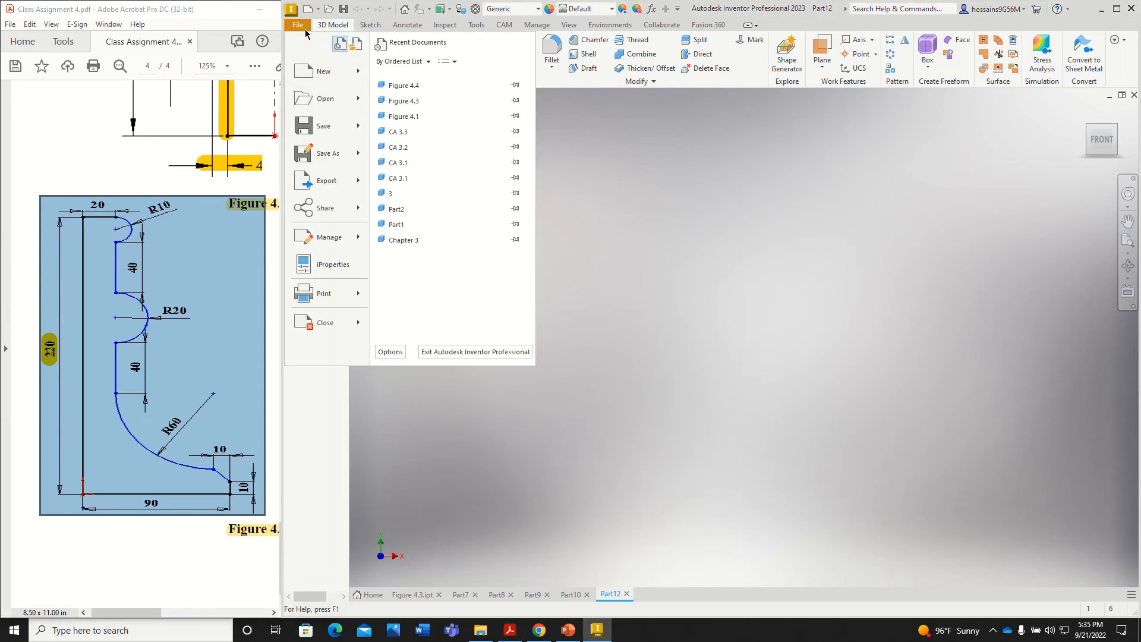
pyautogui.click(303, 29)
pyautogui.click(308, 30)
pyautogui.click(307, 30)
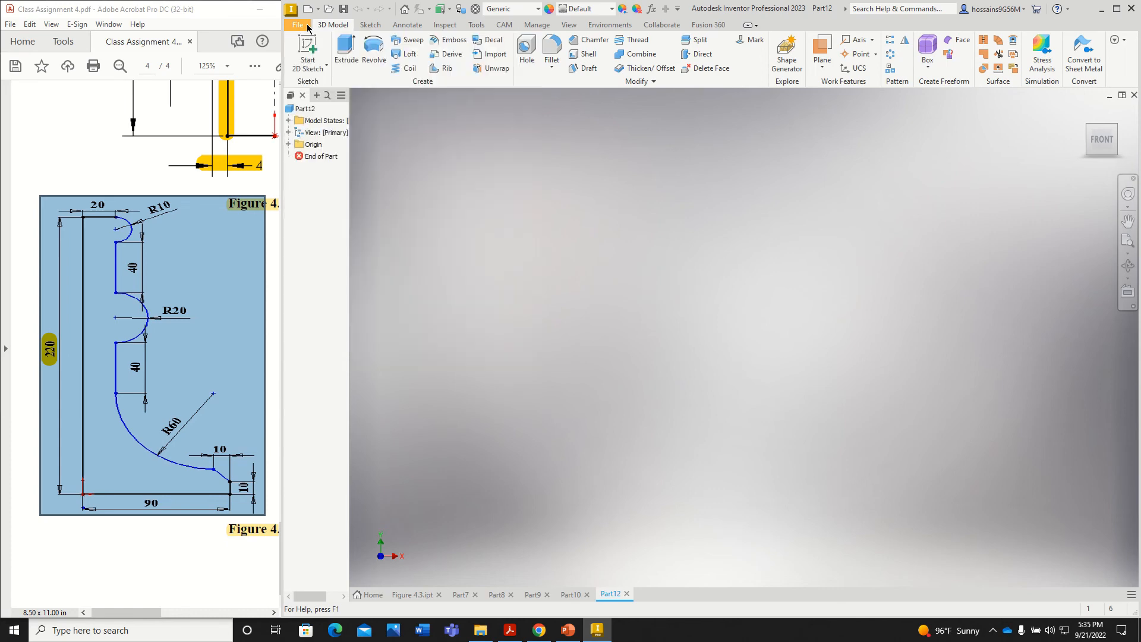
pyautogui.click(309, 28)
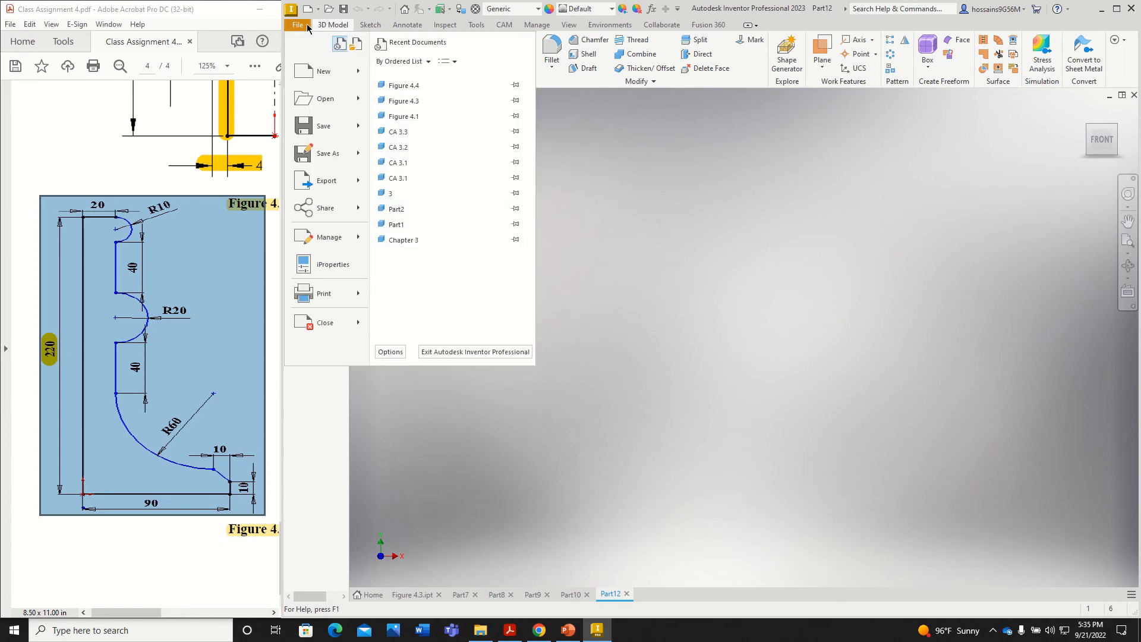
pyautogui.click(328, 75)
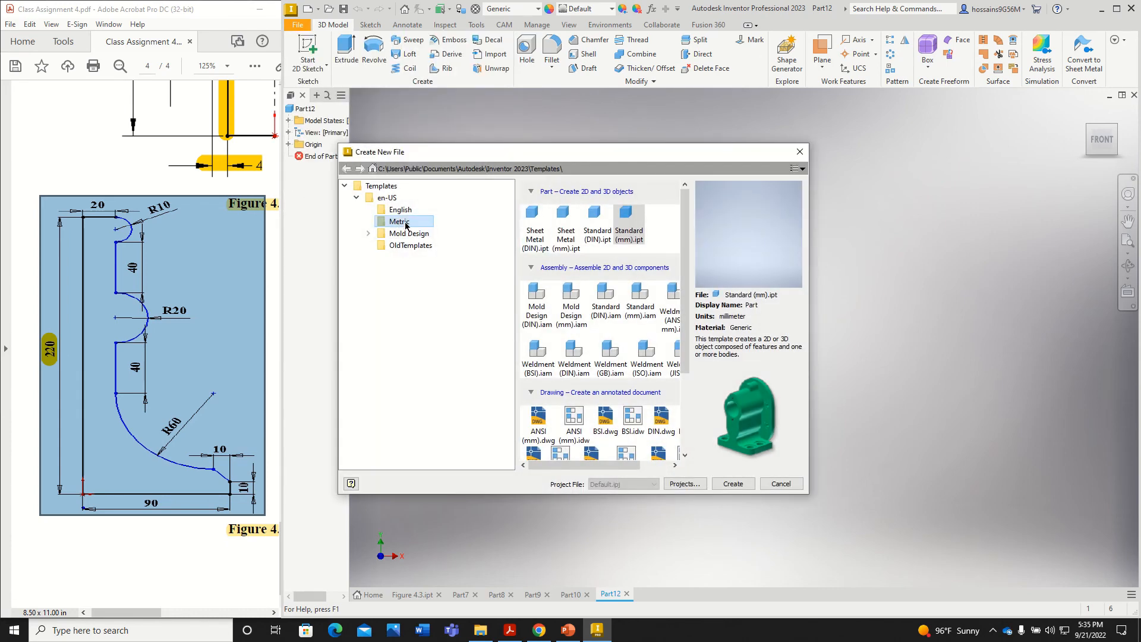
pyautogui.click(356, 198)
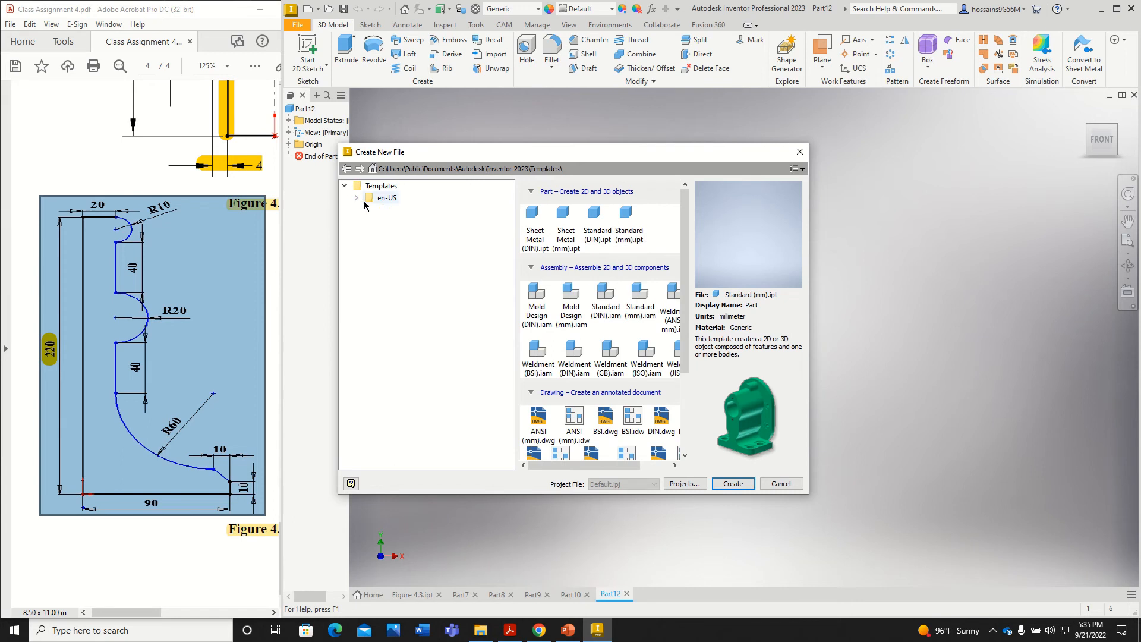
pyautogui.click(357, 198)
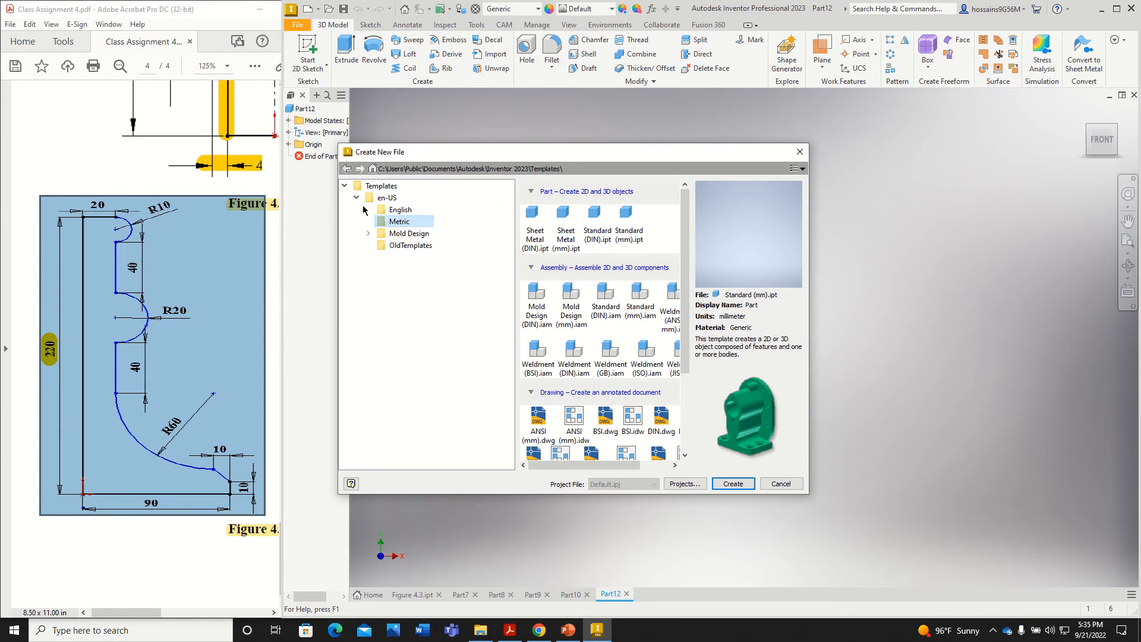
pyautogui.click(356, 198)
pyautogui.click(357, 199)
pyautogui.click(630, 231)
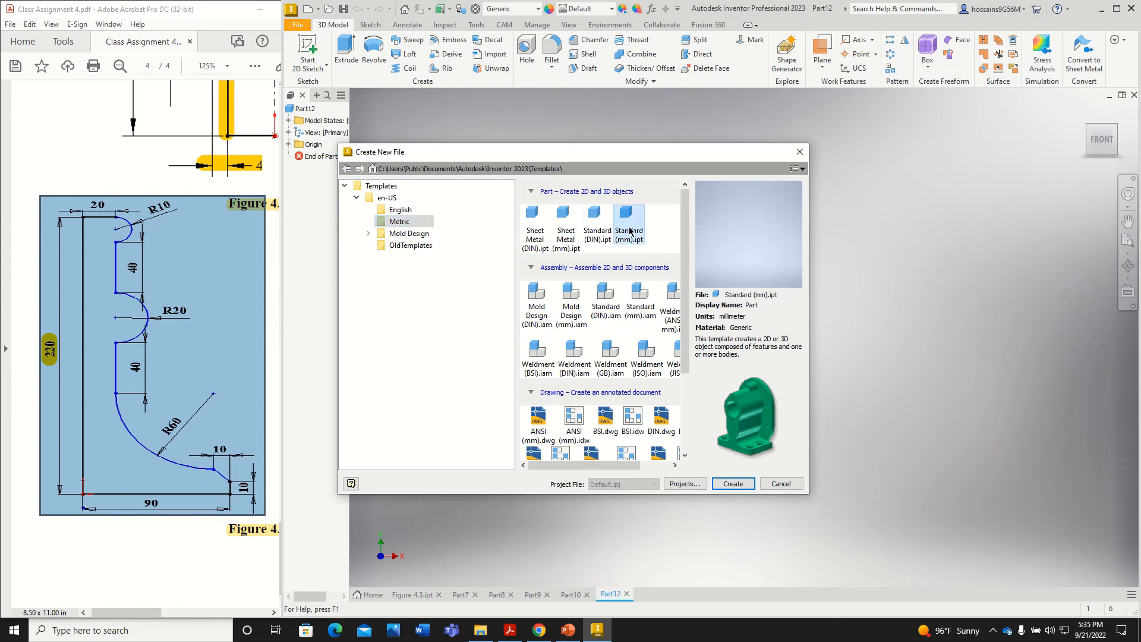
pyautogui.click(743, 487)
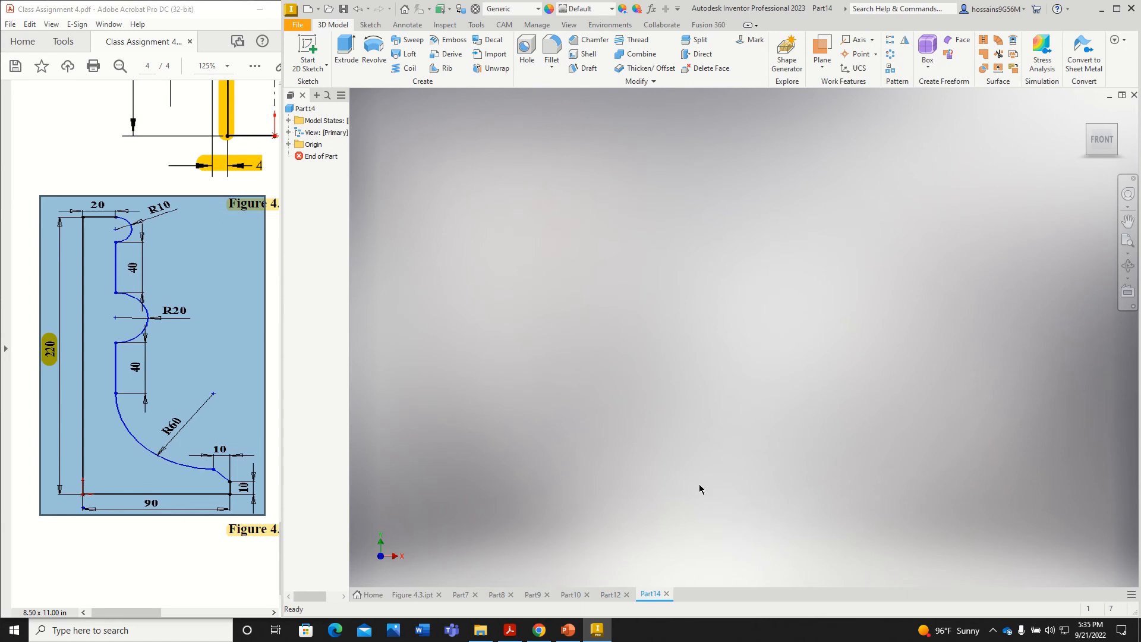
# Clear the selection in the PDF and start a 2D sketch on the XY plane of the new part
pyautogui.click(256, 542)
pyautogui.click(416, 99)
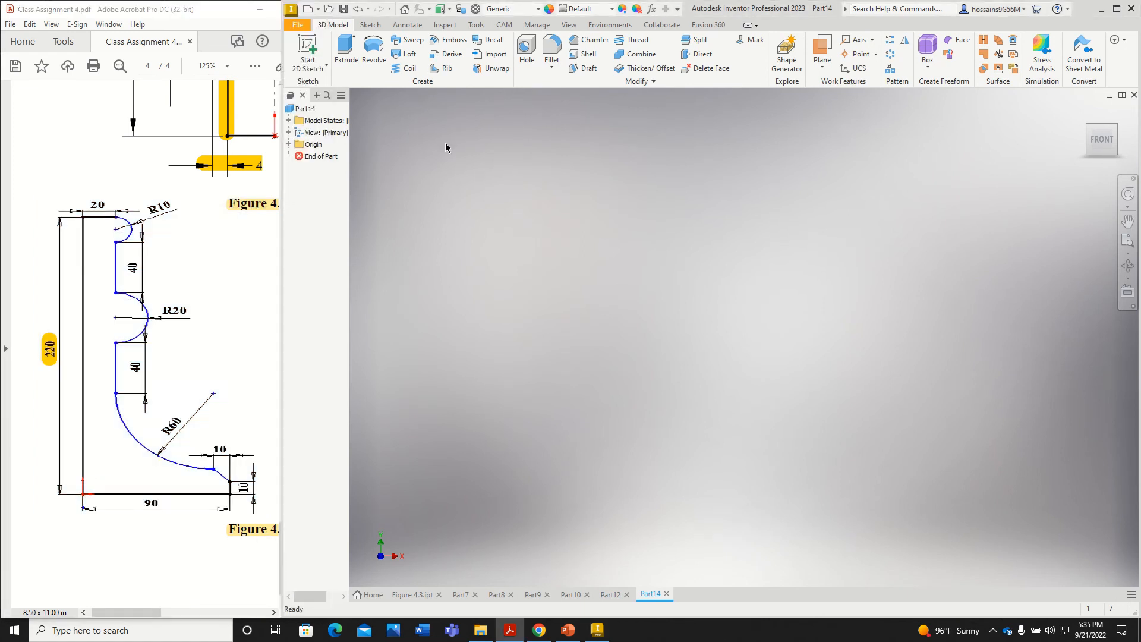
pyautogui.click(316, 48)
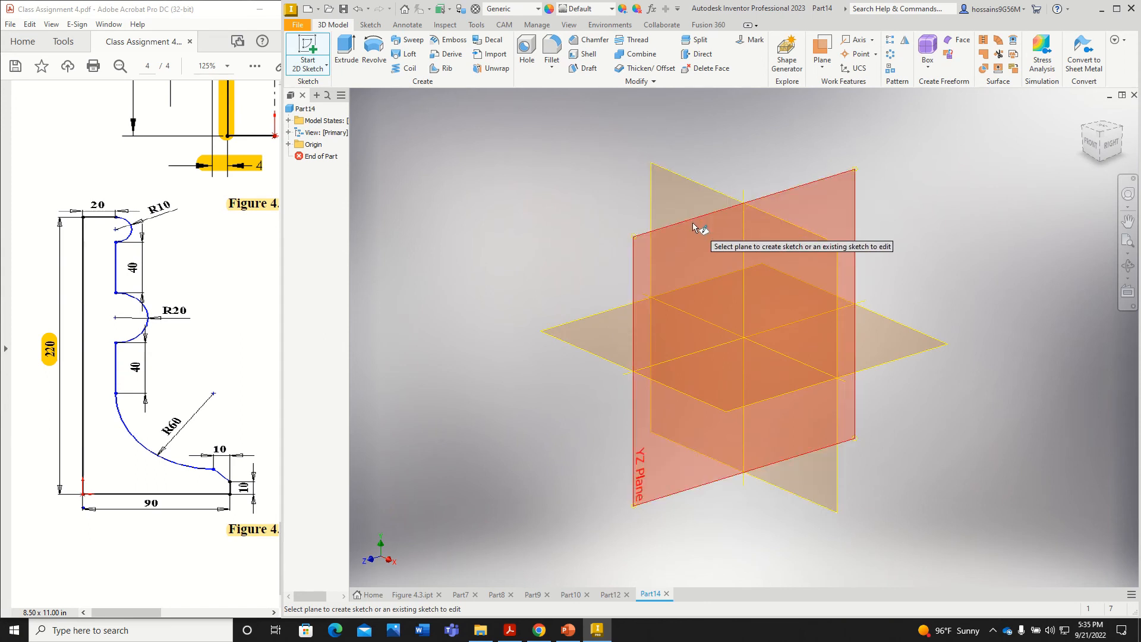
pyautogui.click(687, 185)
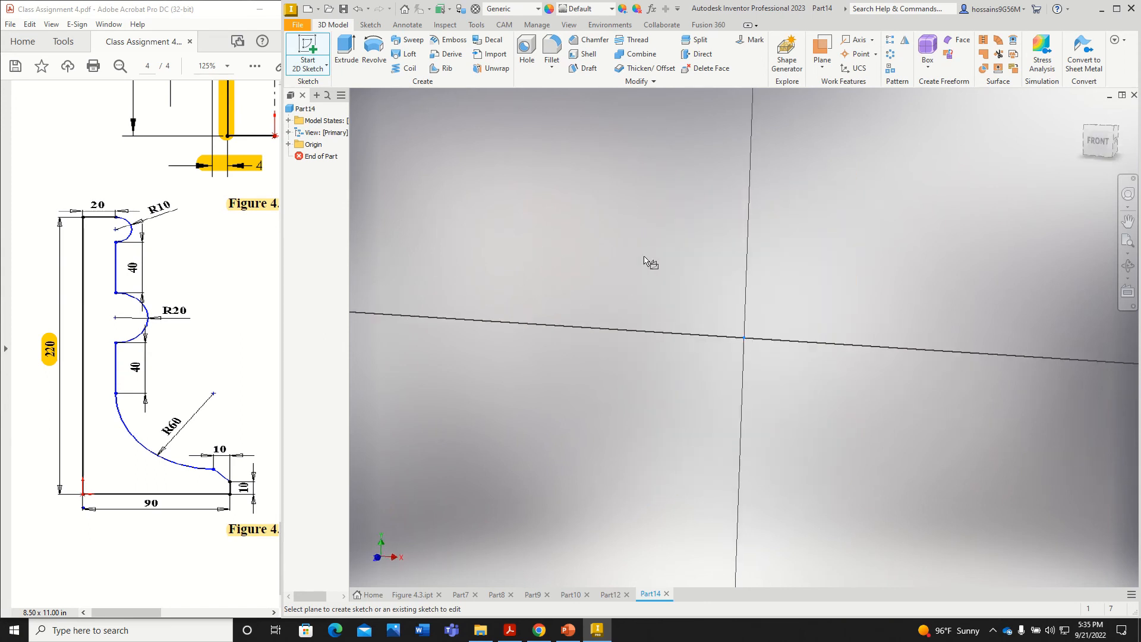
# Sketch a vertical line about 1887 mm long, above the horizontal axis and on the positive X side of the origin
pyautogui.moveTo(724, 254); pyautogui.dragTo(641, 398, button='middle')
pyautogui.scroll(5, 639, 399)
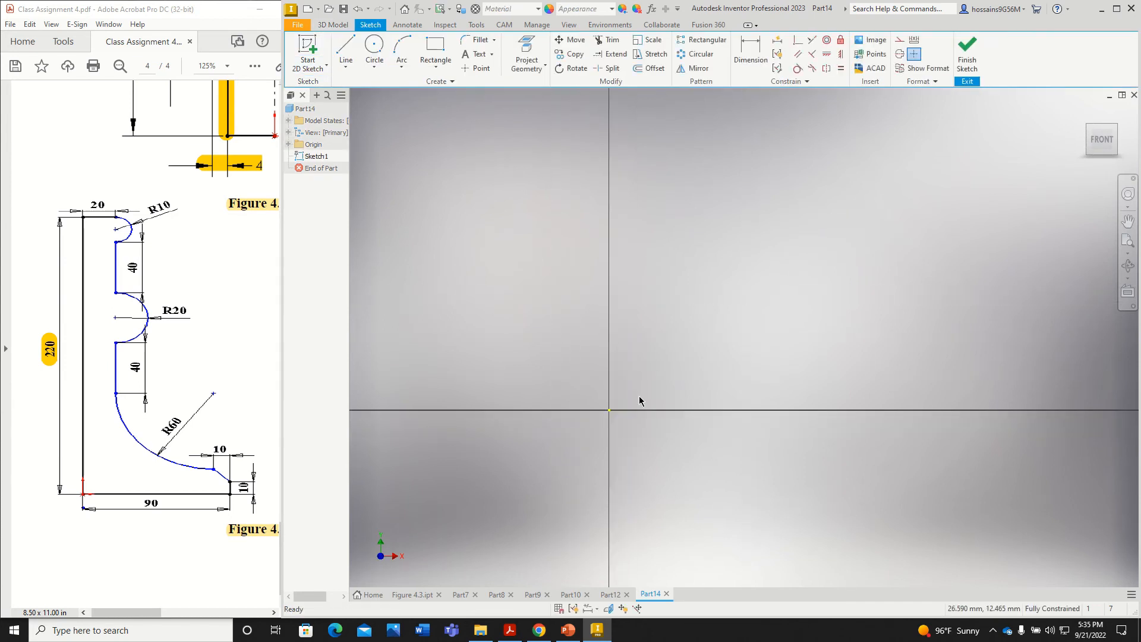
pyautogui.scroll(4, 659, 359)
pyautogui.moveTo(706, 317); pyautogui.dragTo(601, 385, button='middle')
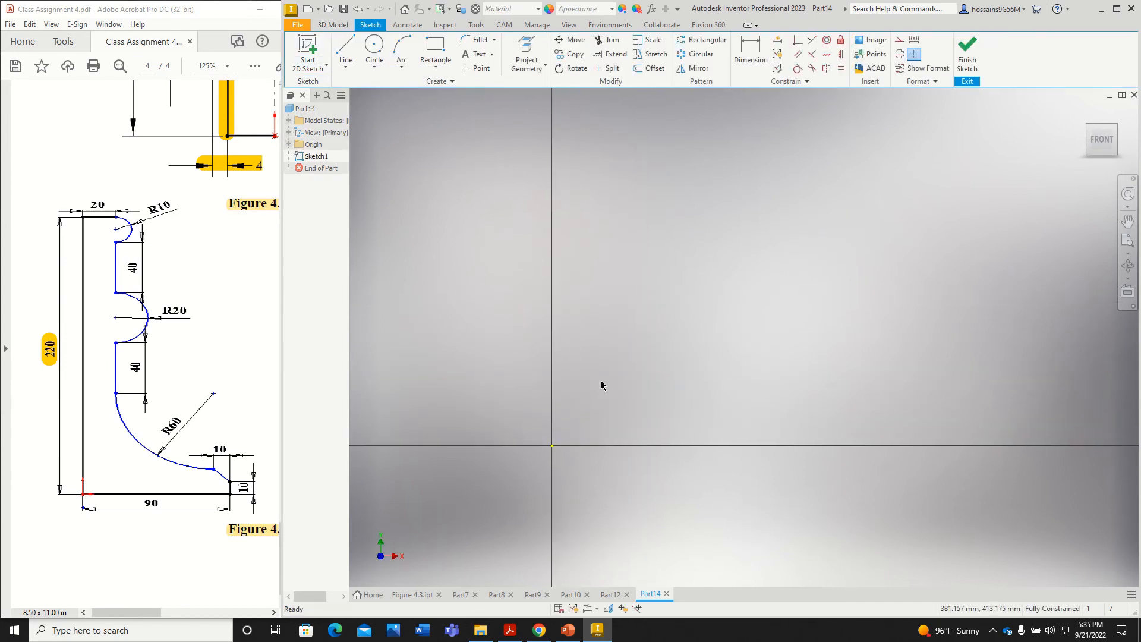
pyautogui.click(345, 47)
pyautogui.click(635, 396)
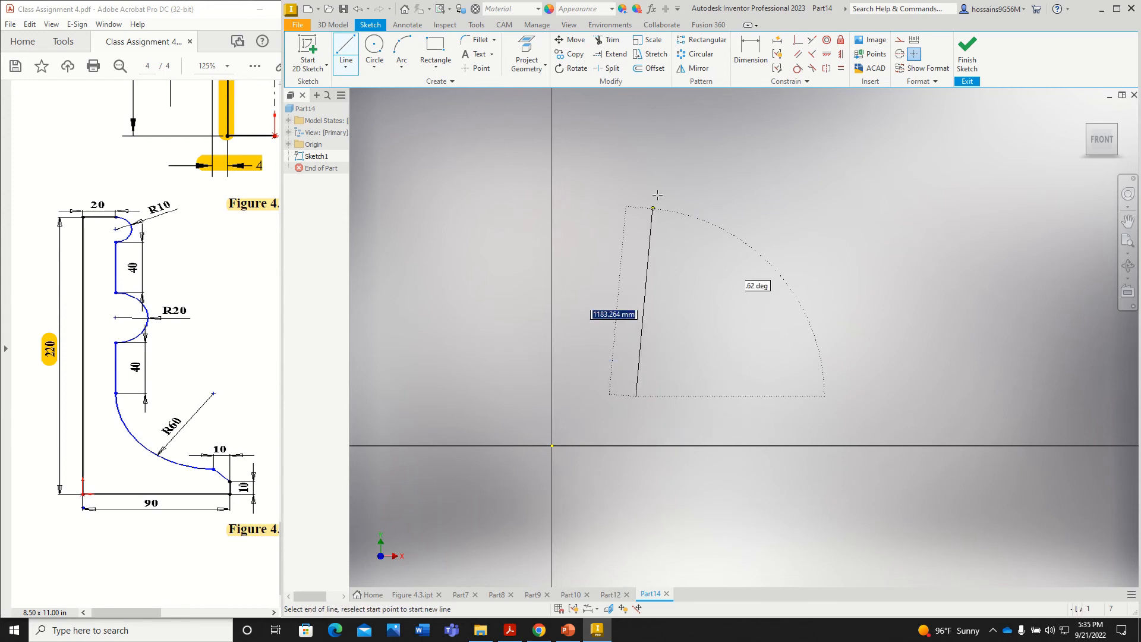
pyautogui.click(638, 140)
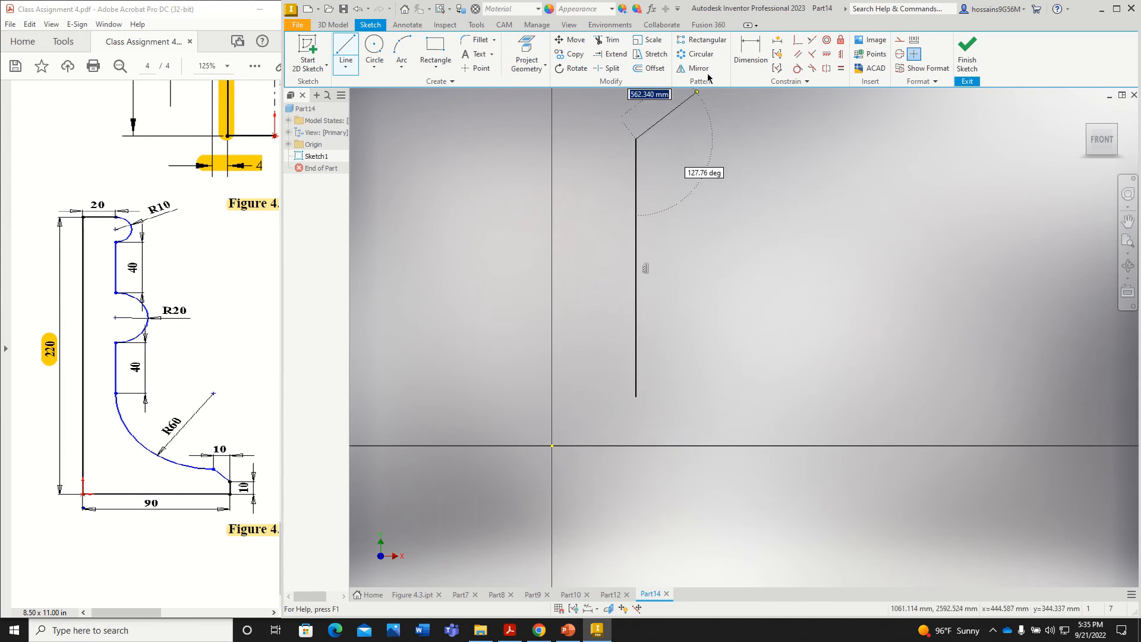
# Dimension the vertical line's length and set it to 220 mm
pyautogui.press('d')
pyautogui.click(635, 242)
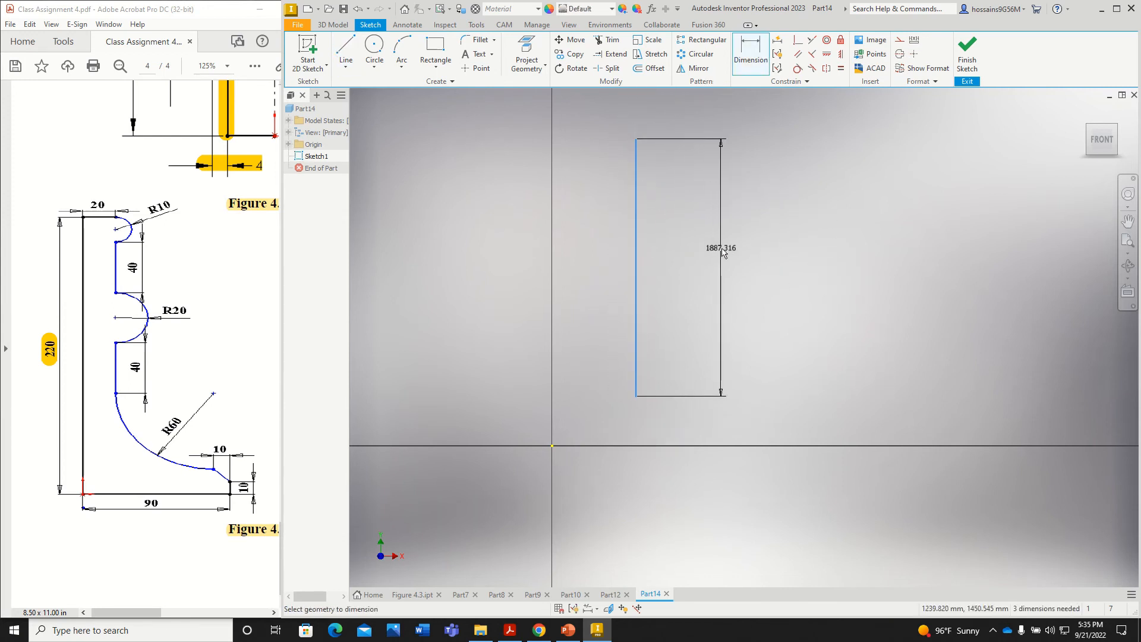
pyautogui.click(721, 249)
pyautogui.write('2')
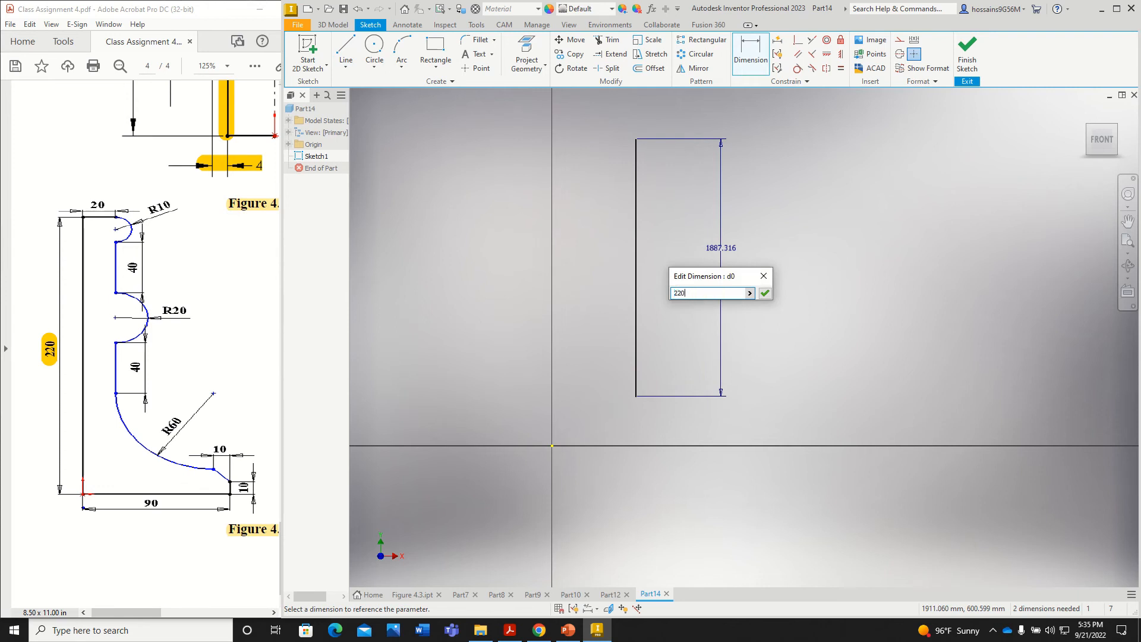
pyautogui.write('20')
pyautogui.press('Return')
pyautogui.scroll(5, 559, 450)
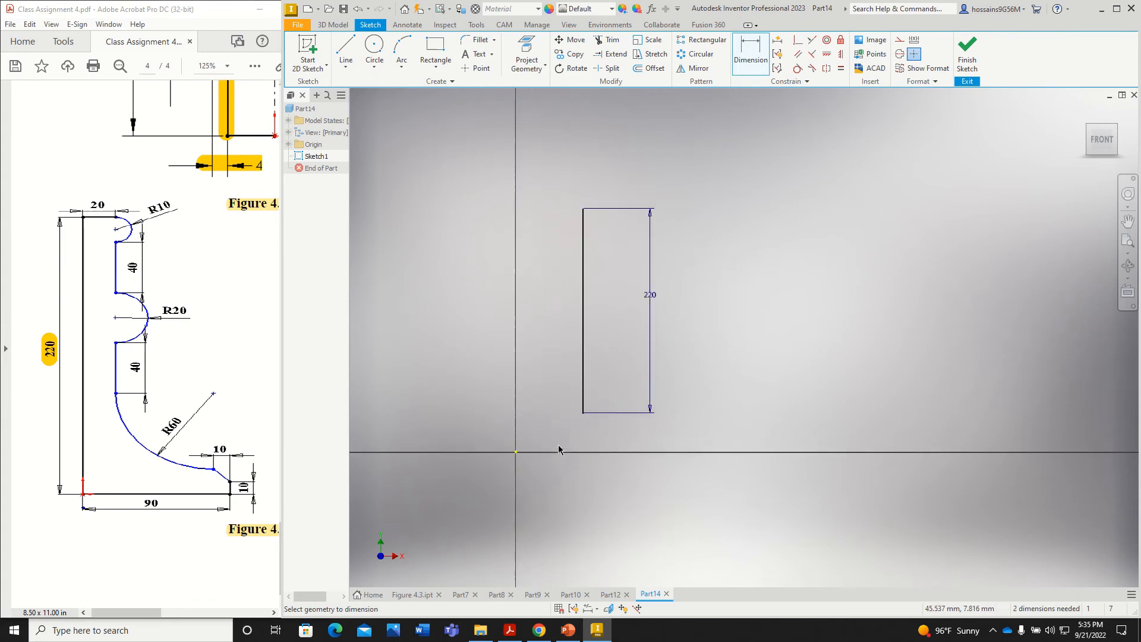
# Move the 220 mm dimension to the left side of the vertical line and convert that line to a centerline
pyautogui.doubleClick(650, 297)
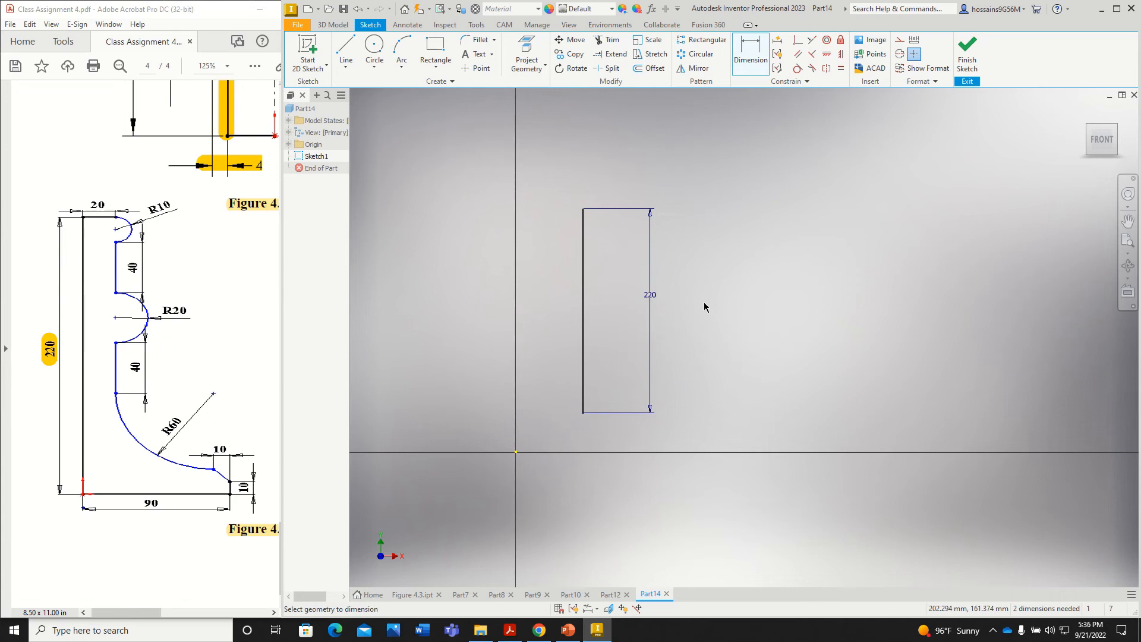
pyautogui.moveTo(583, 305); pyautogui.dragTo(486, 310)
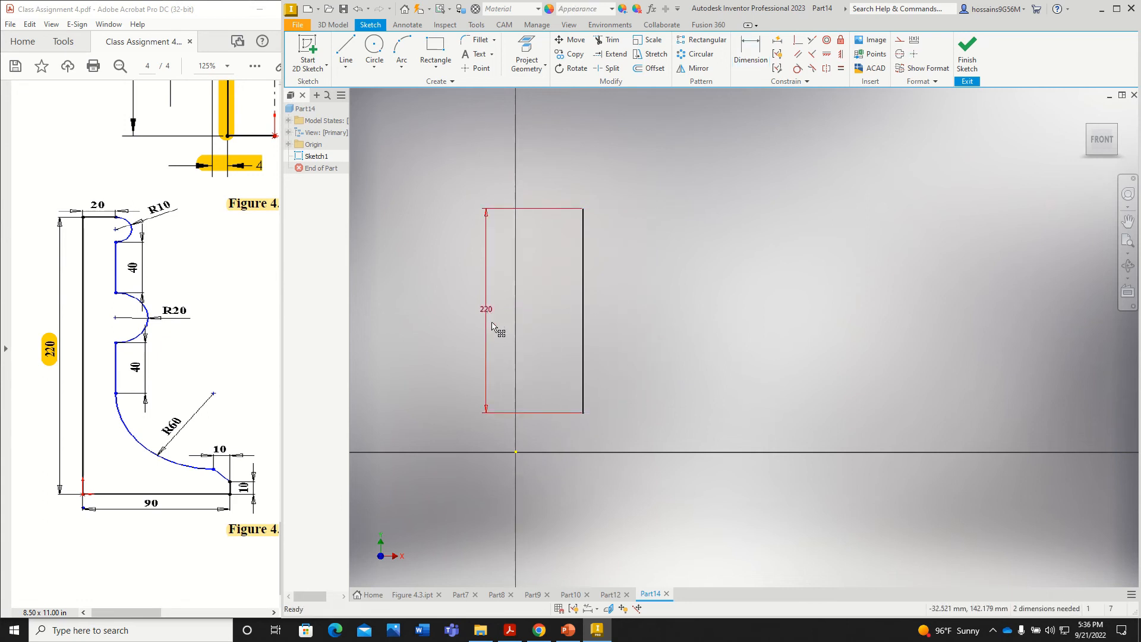
pyautogui.click(586, 308)
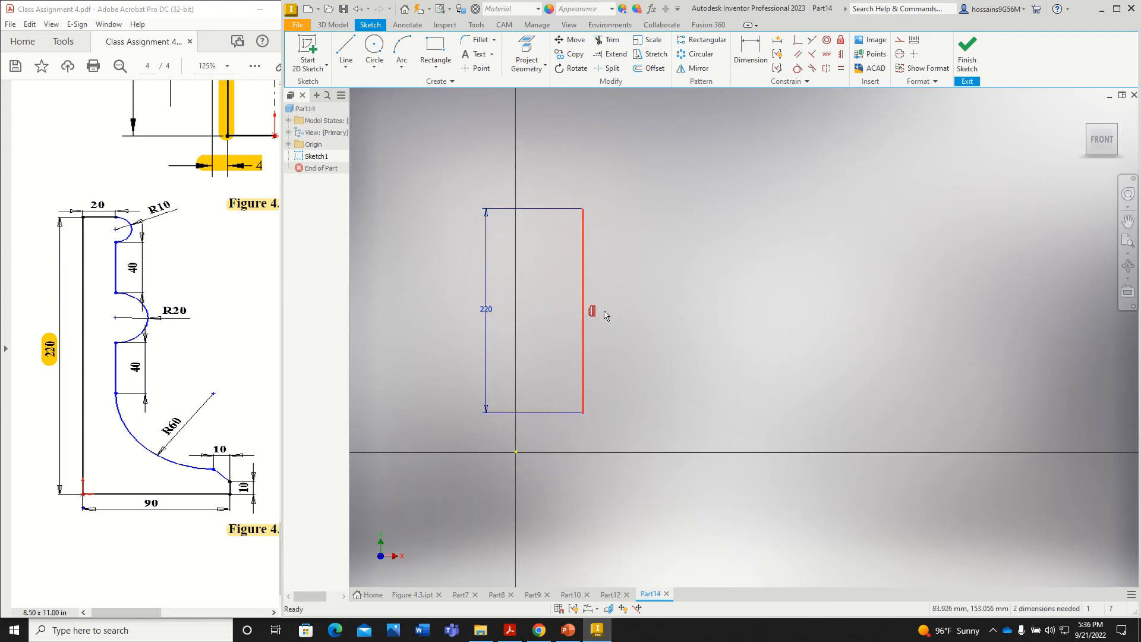
pyautogui.click(900, 55)
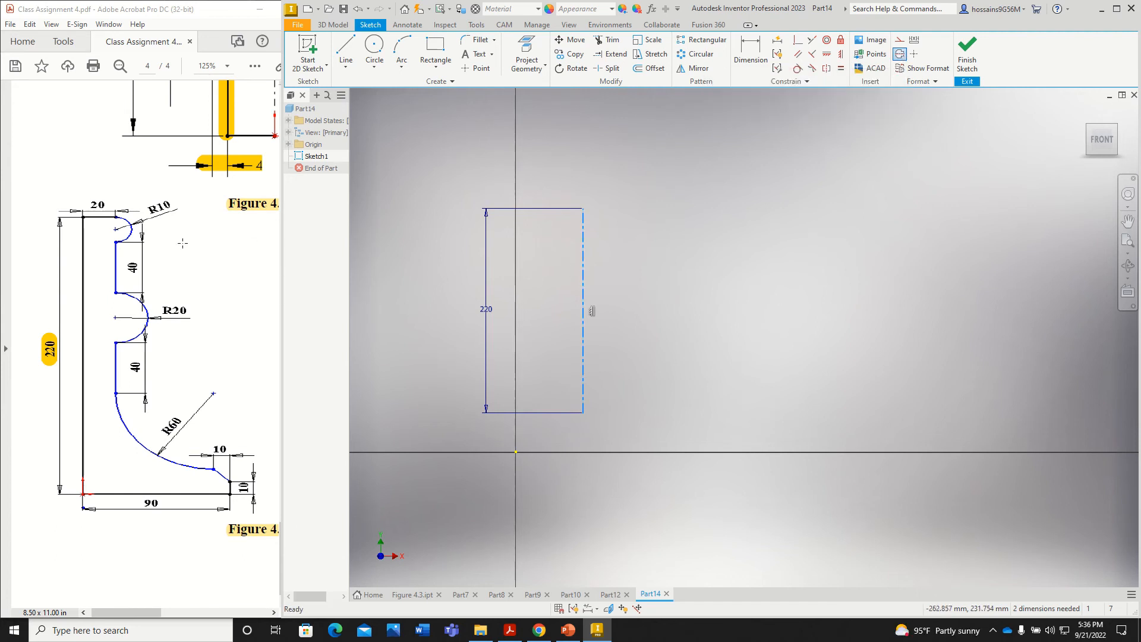
# Highlight the 20 mm top edge of the Figure 4.5 profile in the PDF
pyautogui.click(78, 212)
pyautogui.moveTo(80, 215); pyautogui.dragTo(116, 229)
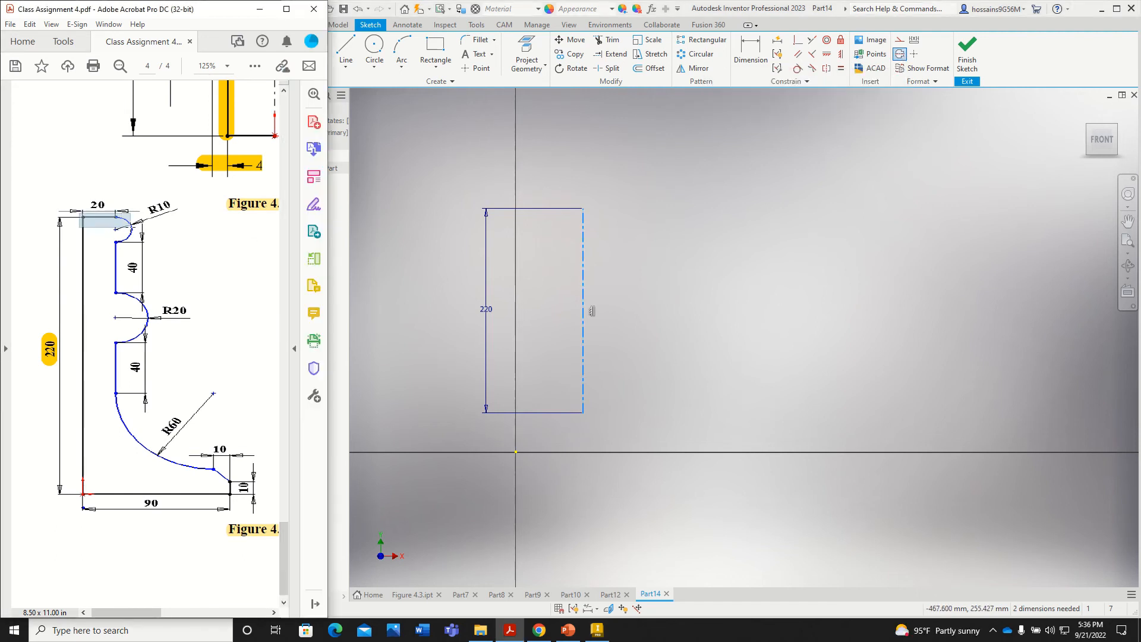
pyautogui.click(94, 219)
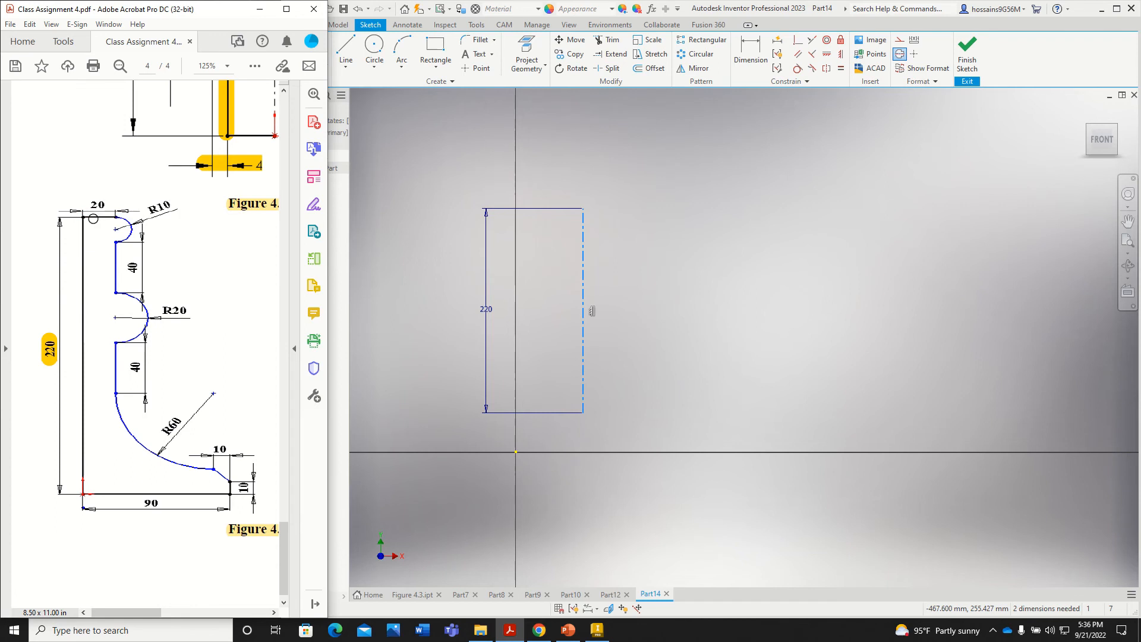
pyautogui.moveTo(79, 219); pyautogui.dragTo(117, 221)
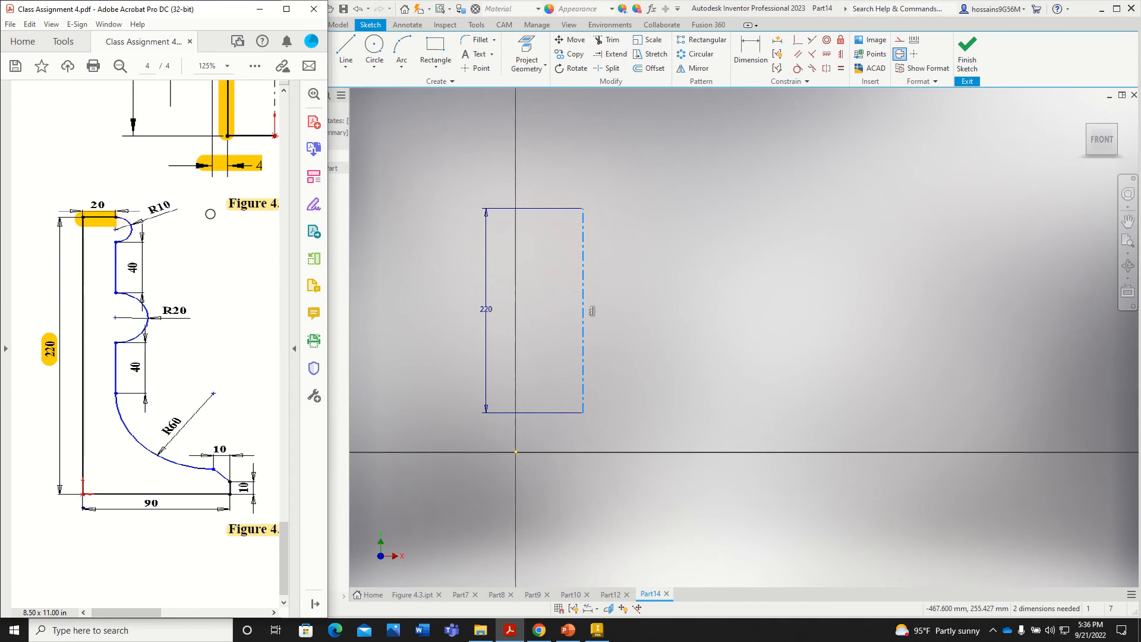
# Back in Inventor, draw a 20 mm horizontal line to the right from the centerline's upper end
pyautogui.click(349, 47)
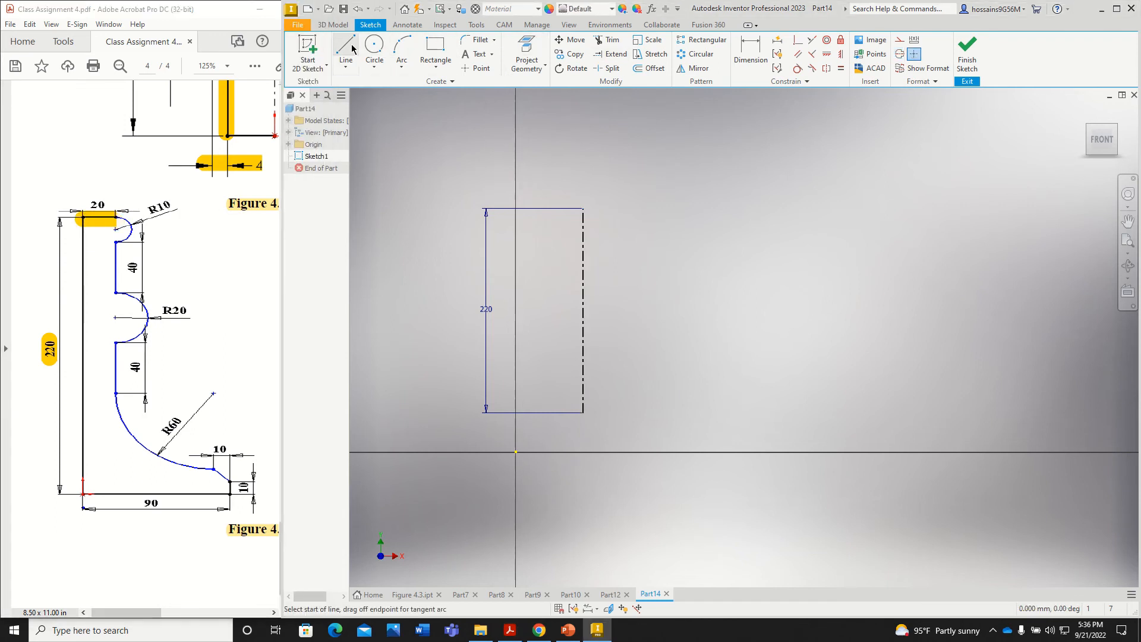
pyautogui.click(583, 208)
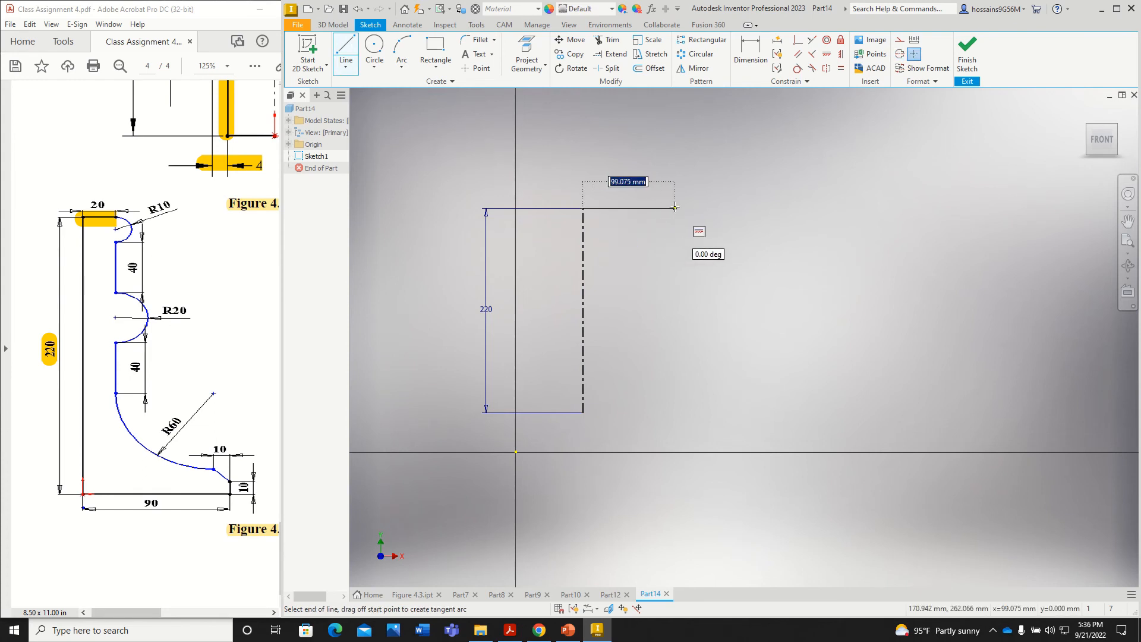
pyautogui.write('20')
pyautogui.press('Return')
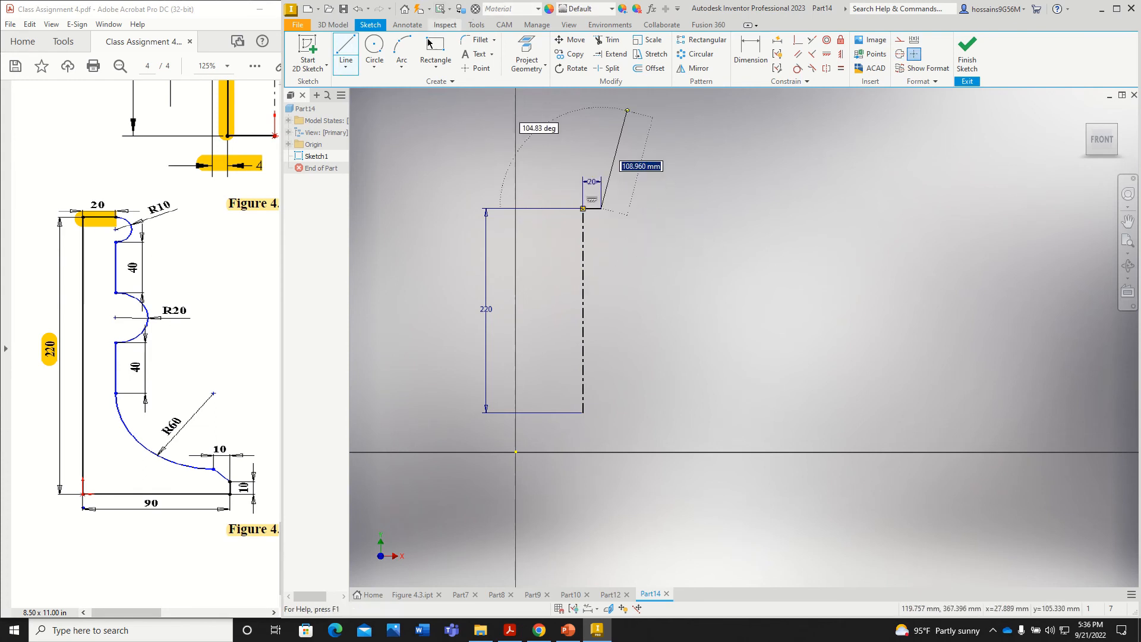
# Draw a three-point arc from the 20 mm line's right end to a point 20 mm straight below, bulging outward with a radius of about 11.6 mm
pyautogui.click(404, 66)
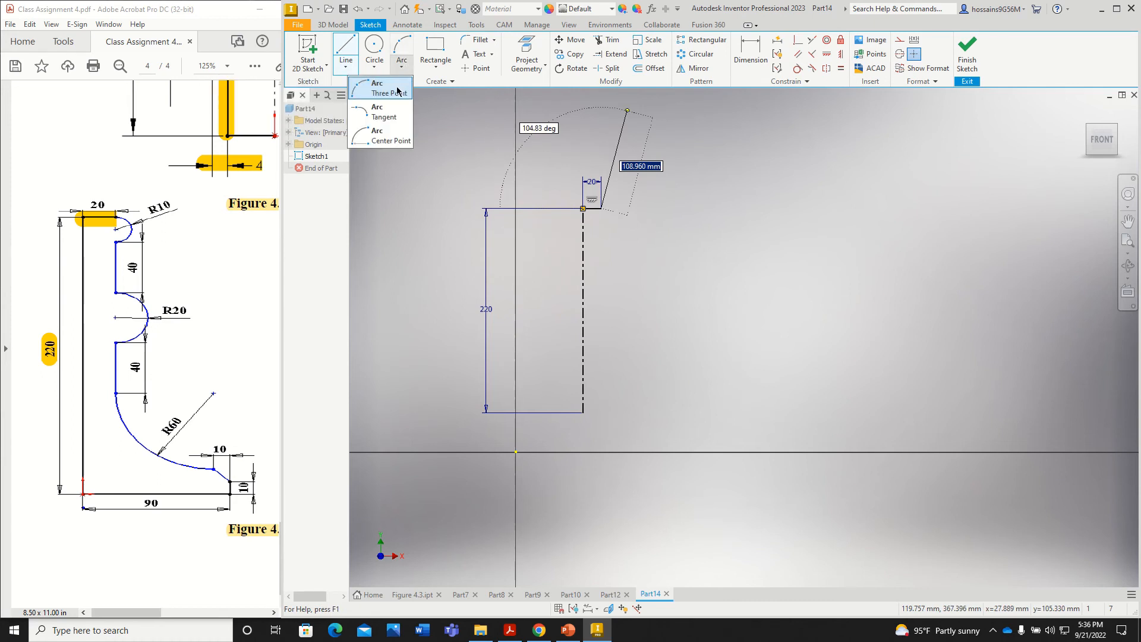
pyautogui.click(403, 44)
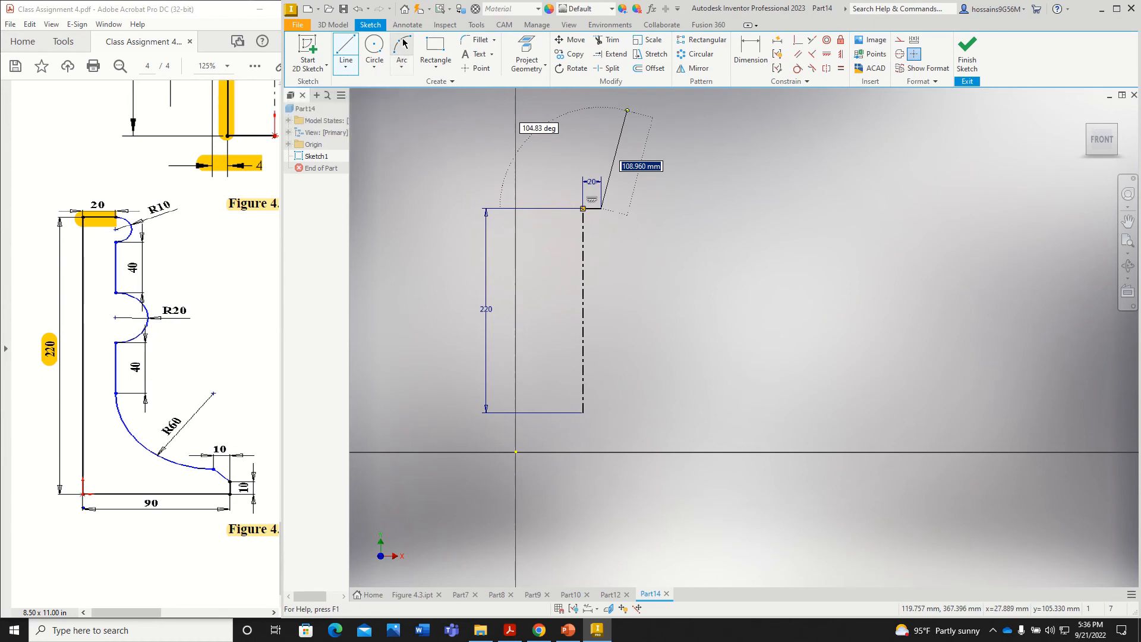
pyautogui.click(601, 208)
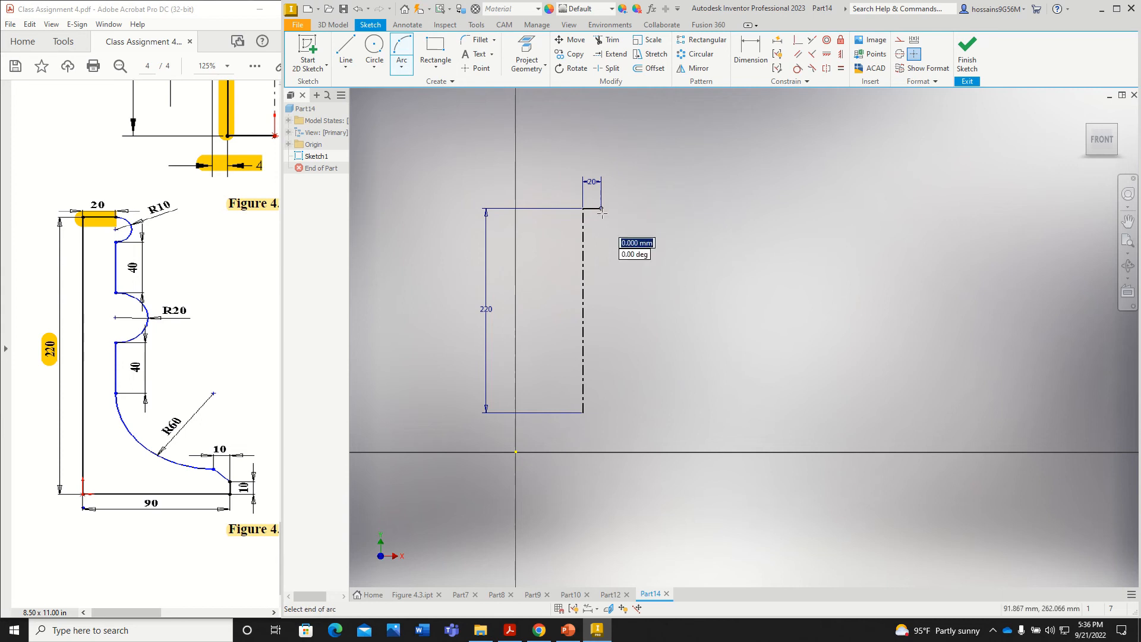
pyautogui.scroll(-2, 606, 251)
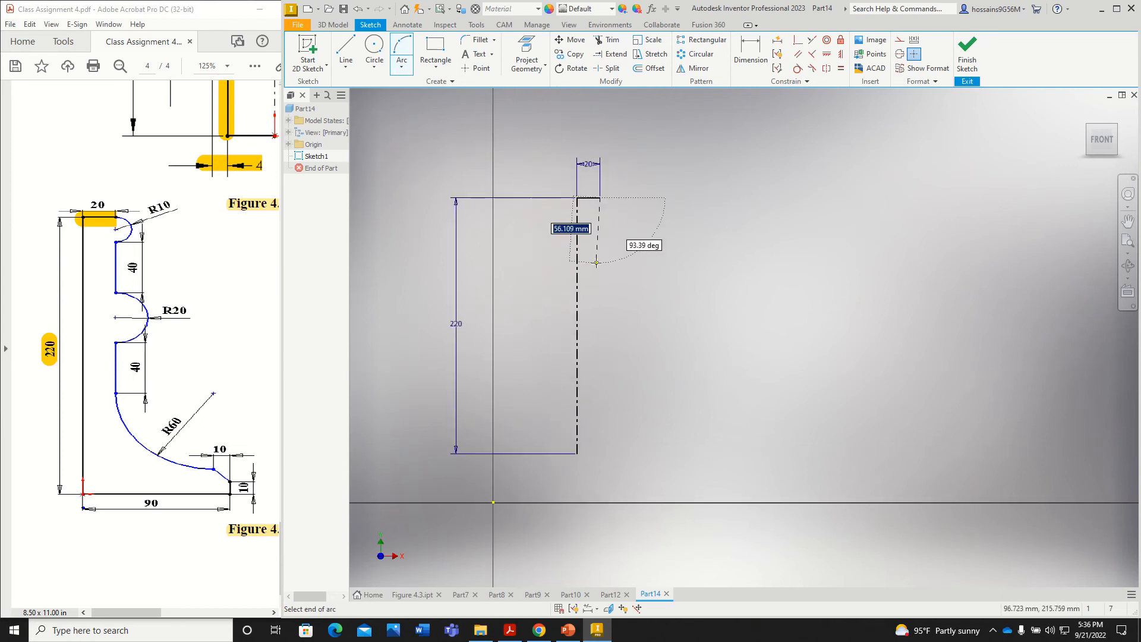
pyautogui.scroll(-2, 604, 255)
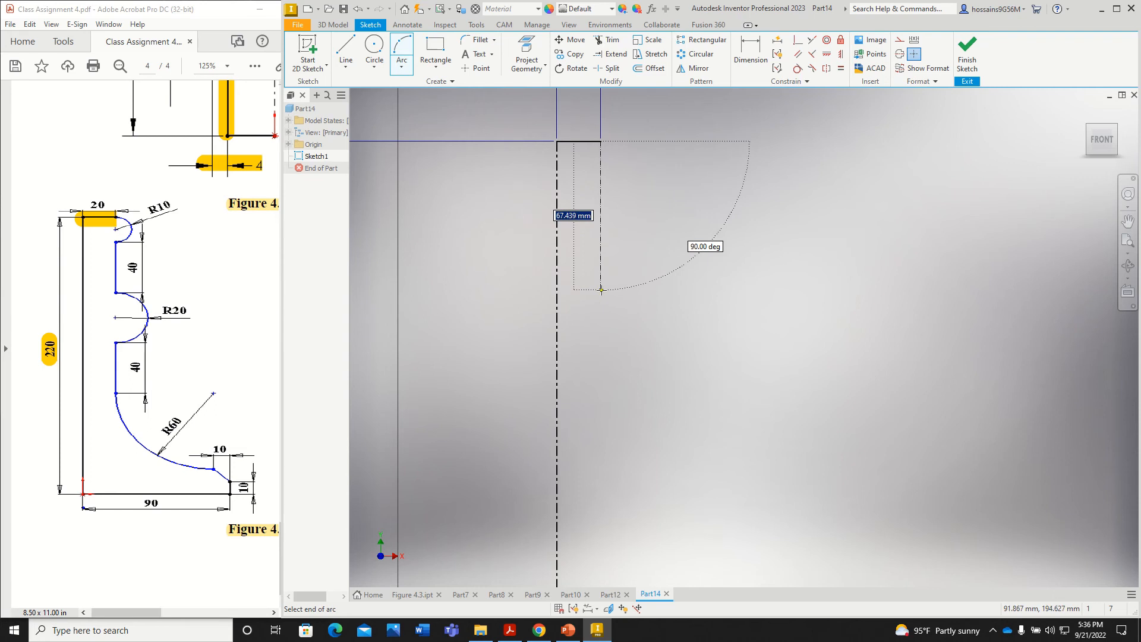
pyautogui.write('20')
pyautogui.press('Return')
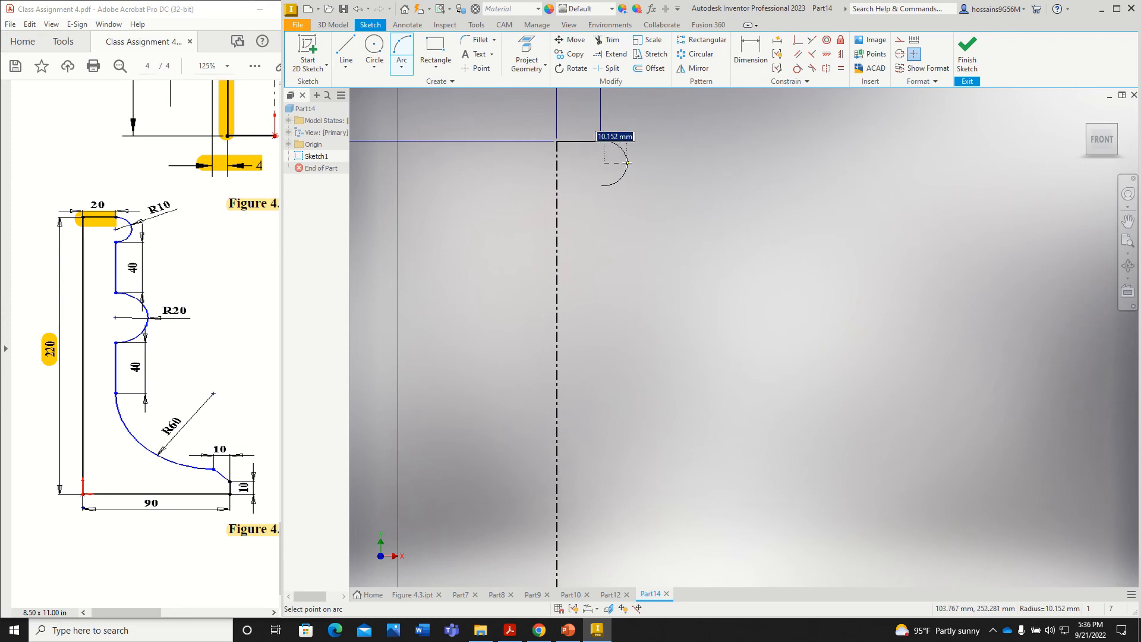
pyautogui.scroll(-5, 616, 160)
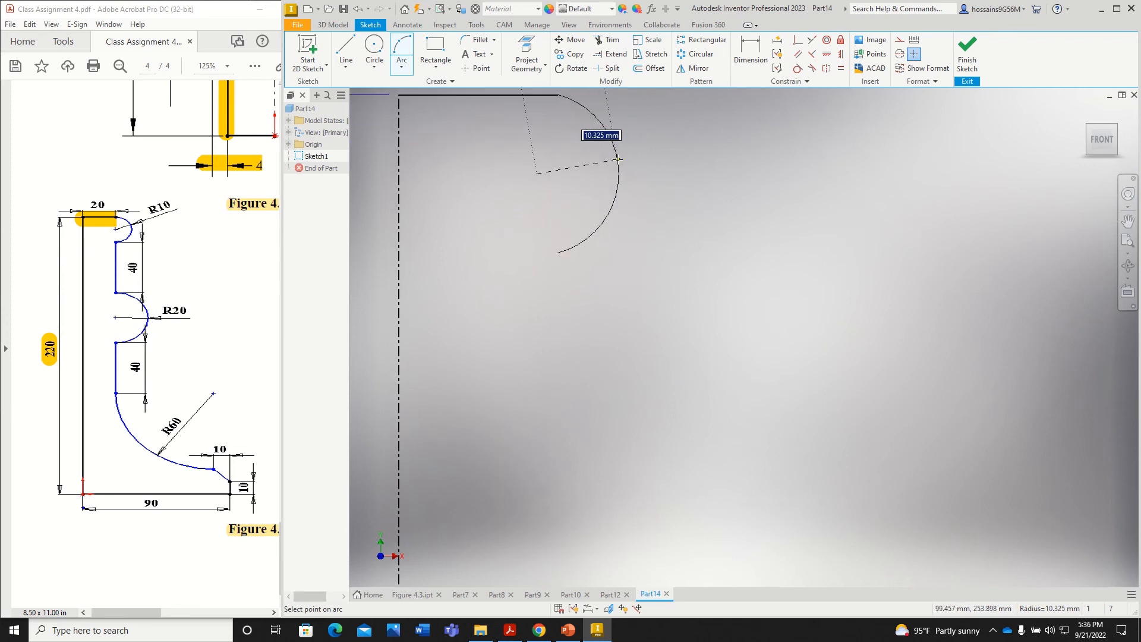
pyautogui.scroll(4, 624, 176)
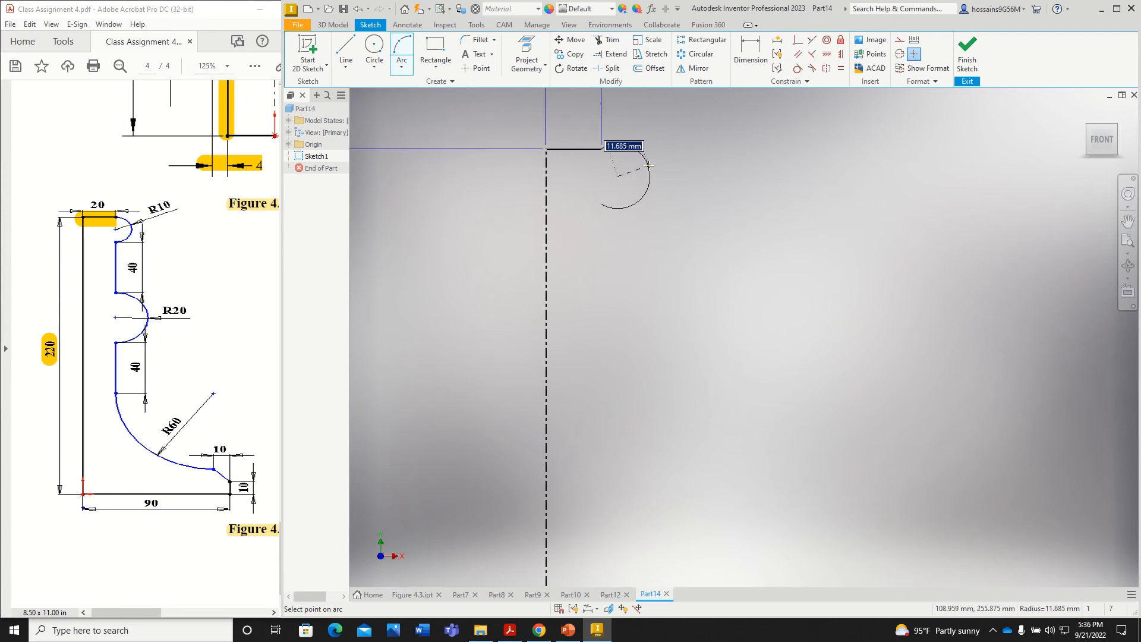
pyautogui.click(649, 165)
# Dimension the arc's radius and set it to 10 mm
pyautogui.click(749, 54)
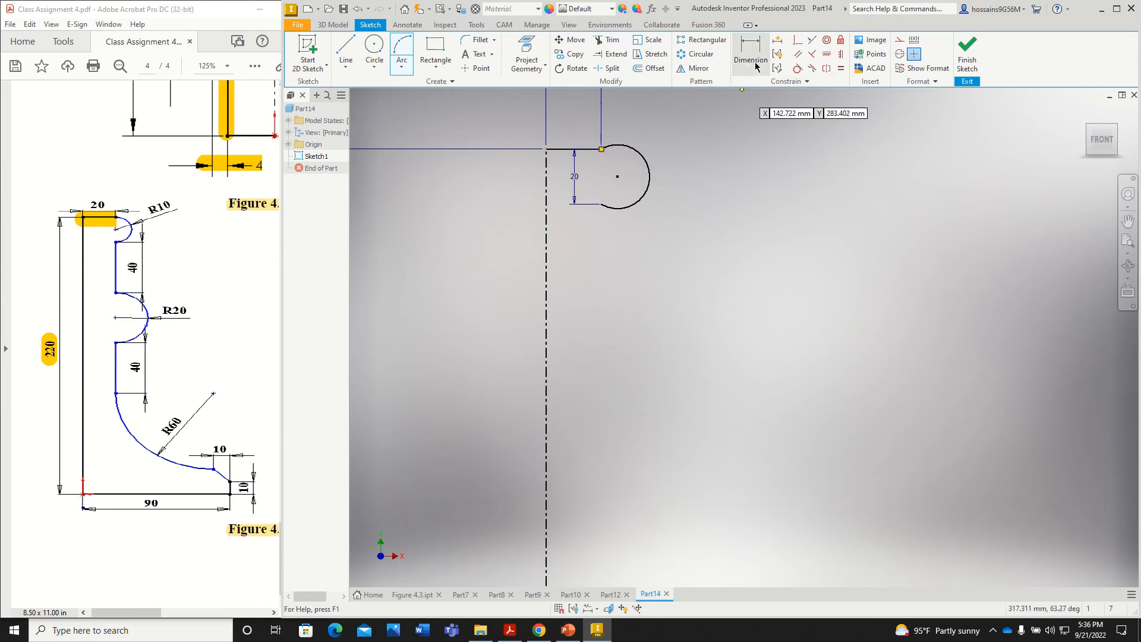
pyautogui.click(649, 169)
pyautogui.click(704, 178)
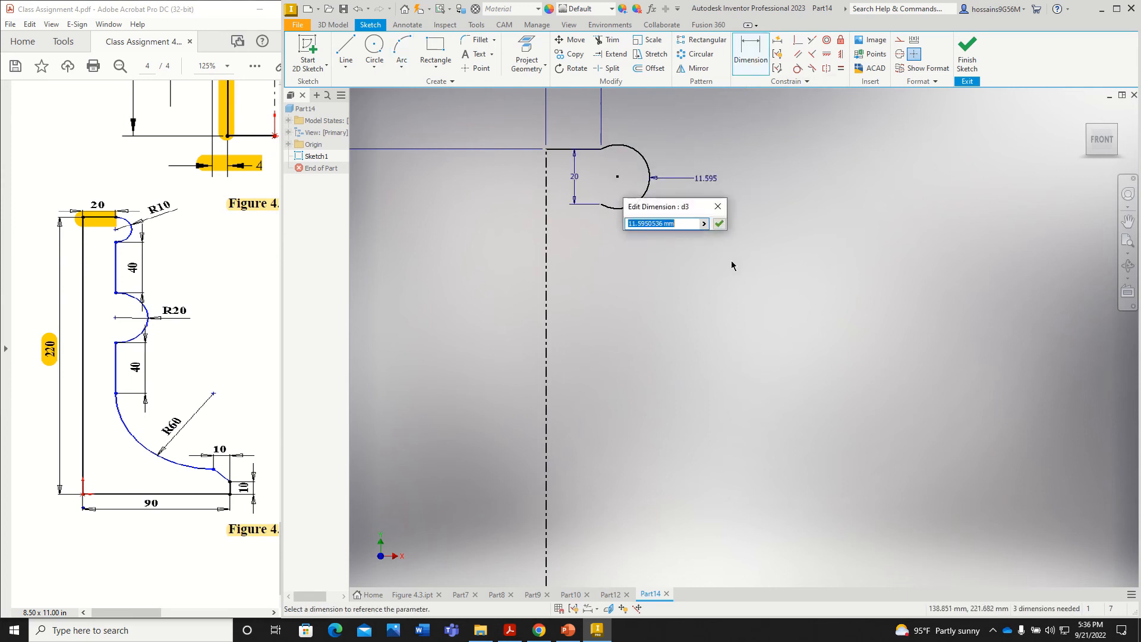
pyautogui.write('10')
pyautogui.press('Return')
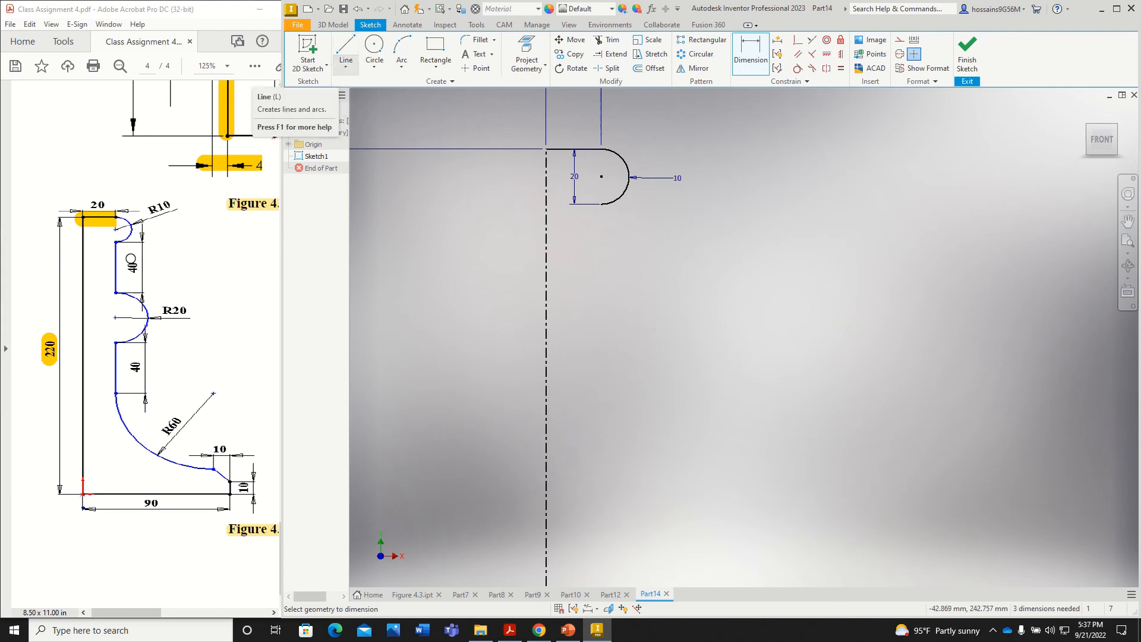
# Highlight the upper 40 mm edge in the PDF and draw a 40 mm vertical line down from the arc's lower end in the sketch
pyautogui.moveTo(119, 243); pyautogui.dragTo(118, 288)
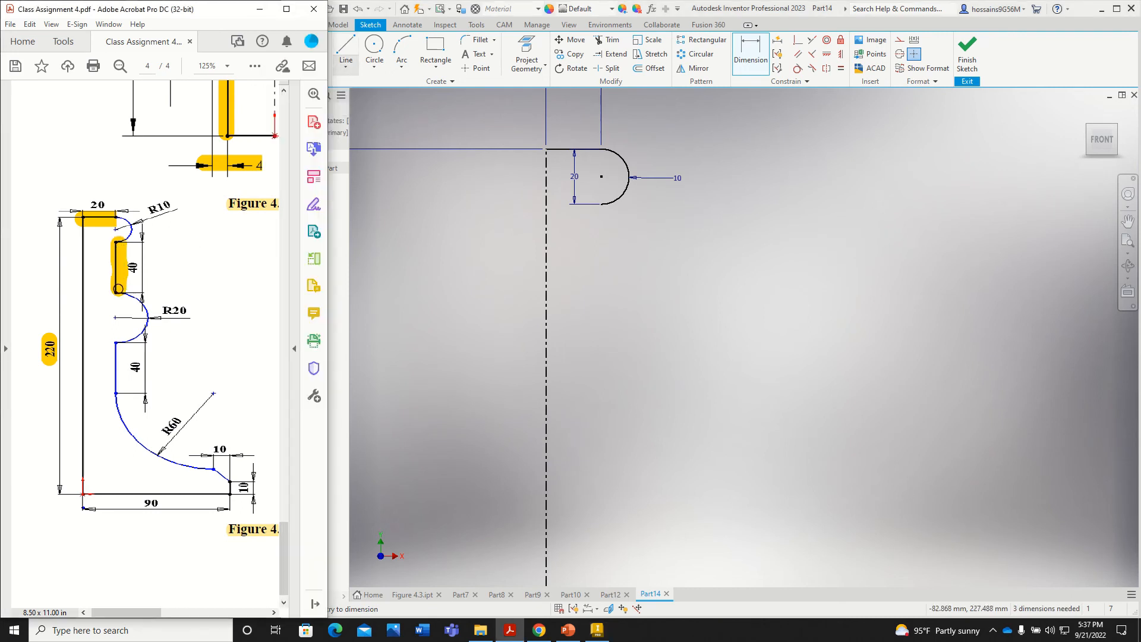
pyautogui.click(349, 48)
pyautogui.click(349, 47)
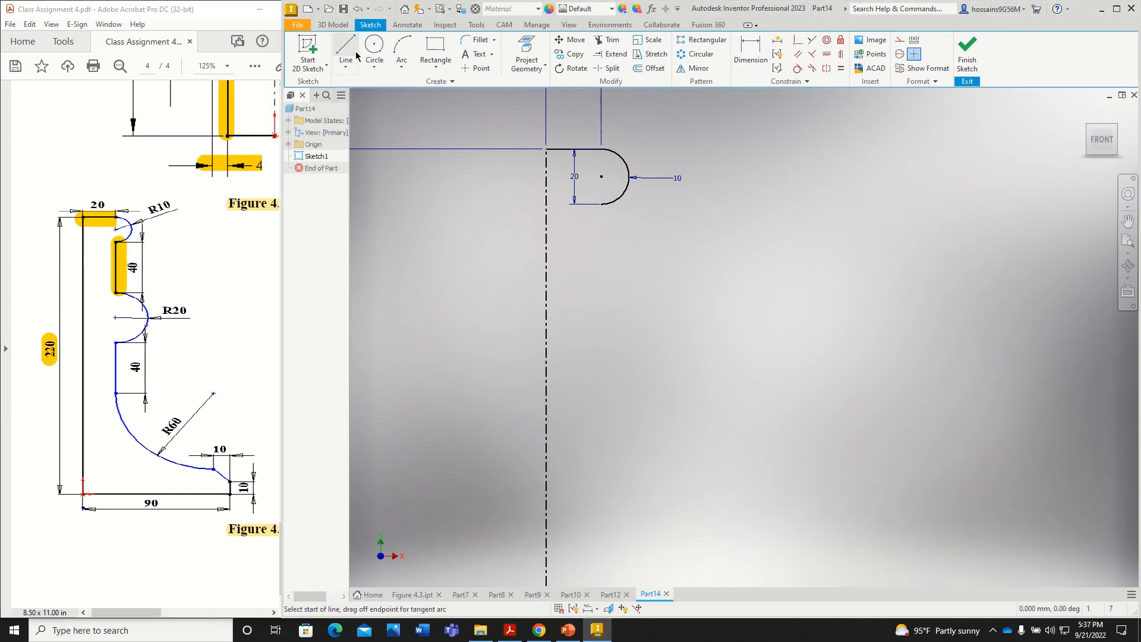
pyautogui.click(601, 204)
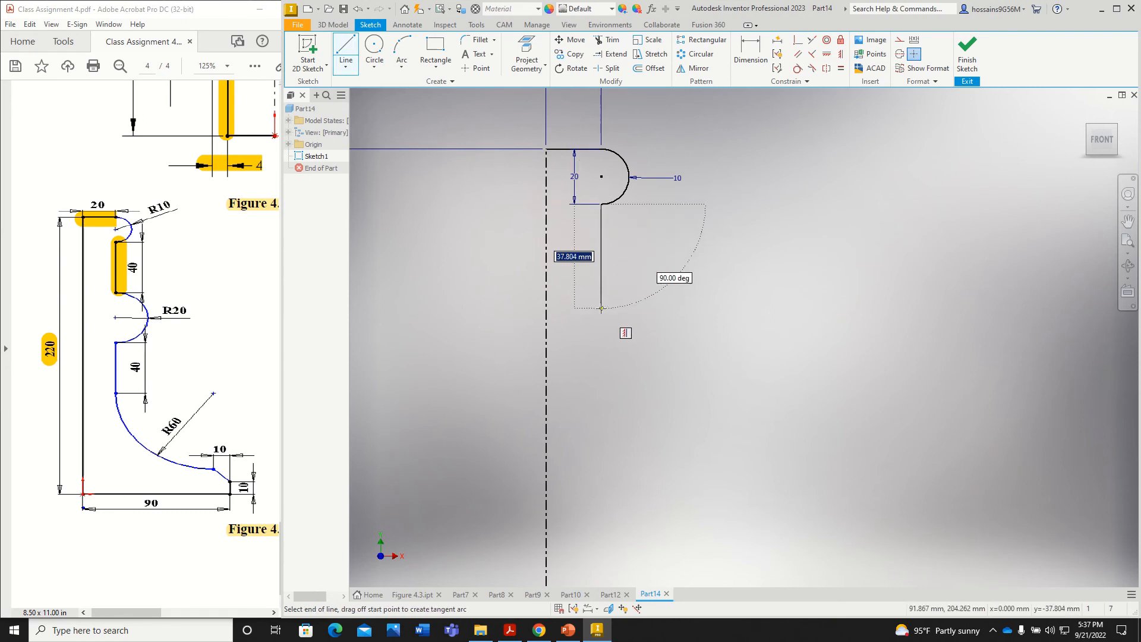
pyautogui.write('40')
pyautogui.press('Return')
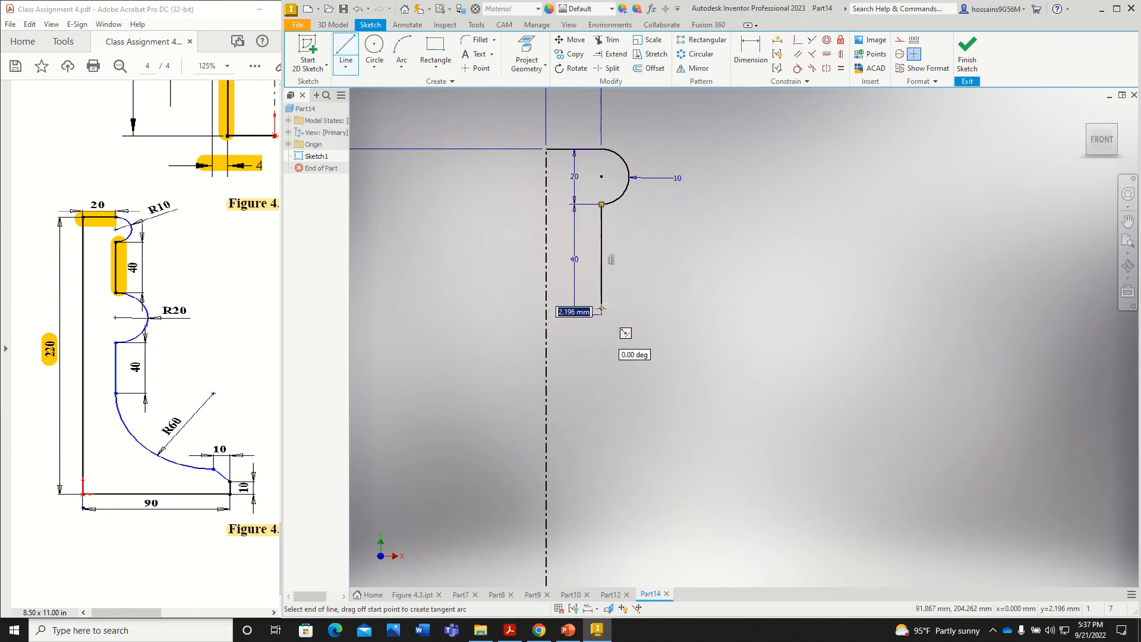
# Highlight the R20 arc in the PDF and draw a three-point arc bulging outward, radius about 20.8 mm, to a point 40 mm below the 40 mm line
pyautogui.click(403, 49)
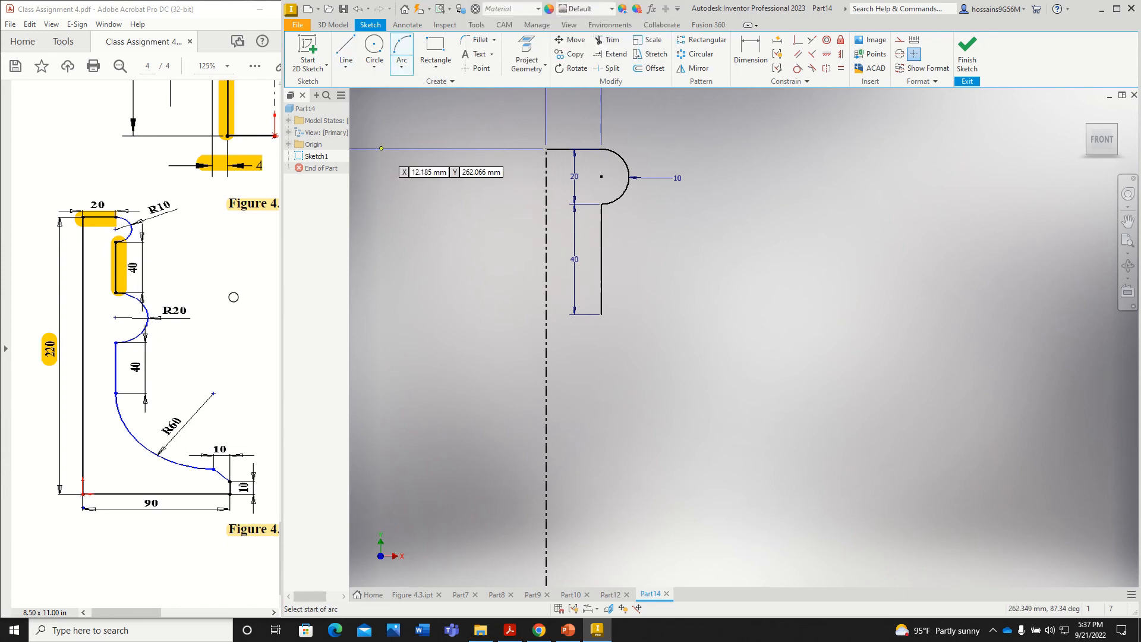
pyautogui.moveTo(128, 295); pyautogui.dragTo(145, 310)
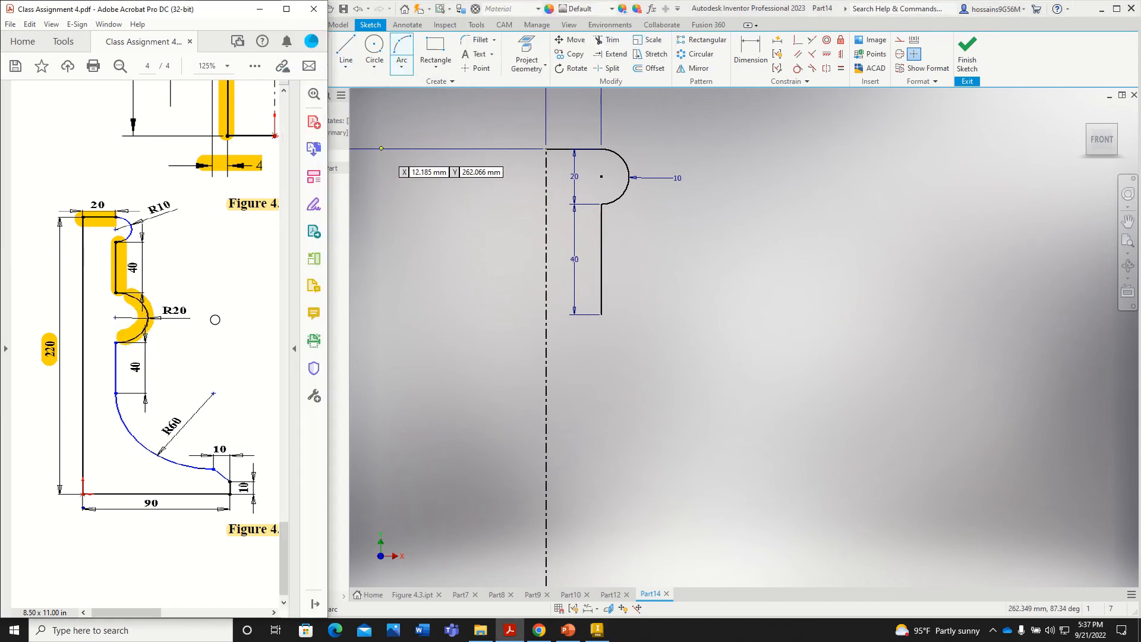
pyautogui.click(601, 314)
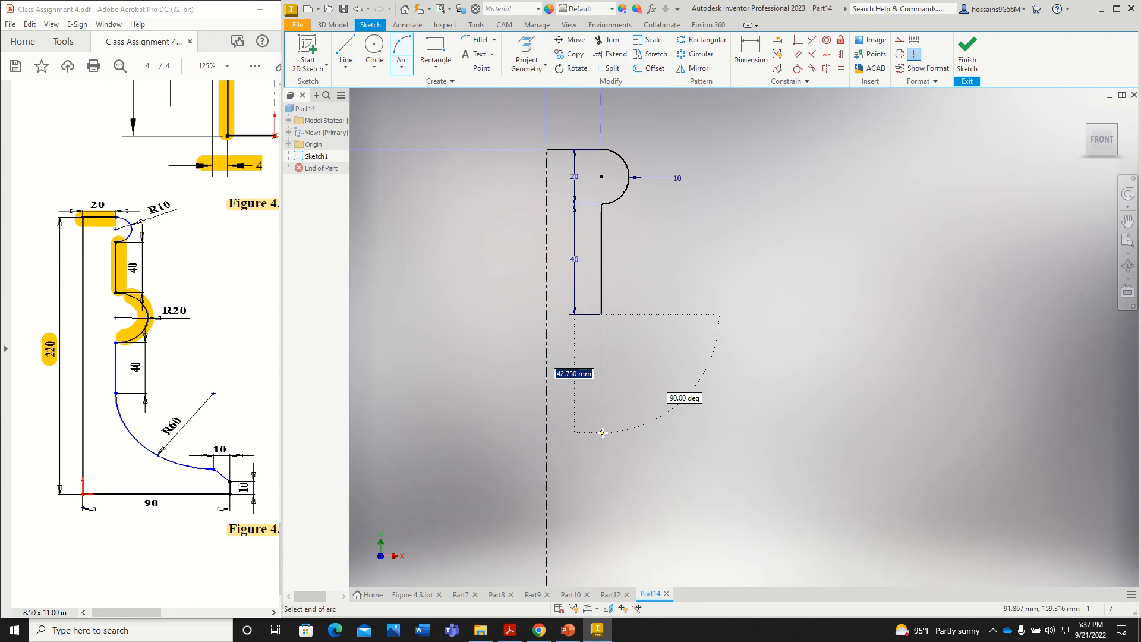
pyautogui.write('40')
pyautogui.press('Return')
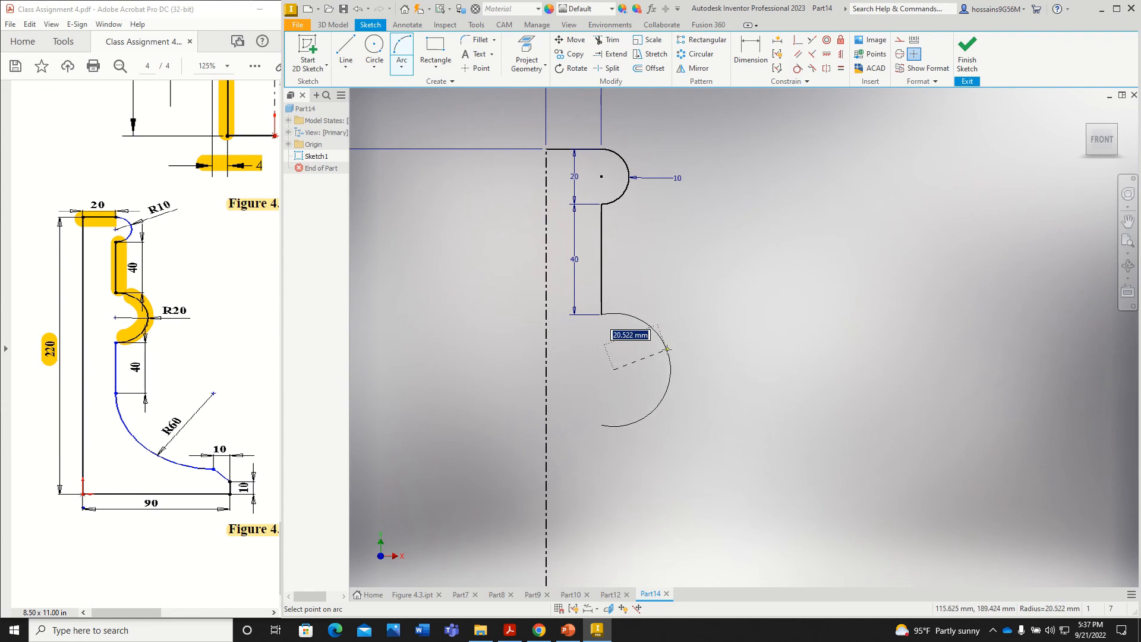
pyautogui.click(667, 349)
# Dimension the radius of the lower arc and set it to 20 mm
pyautogui.press('d')
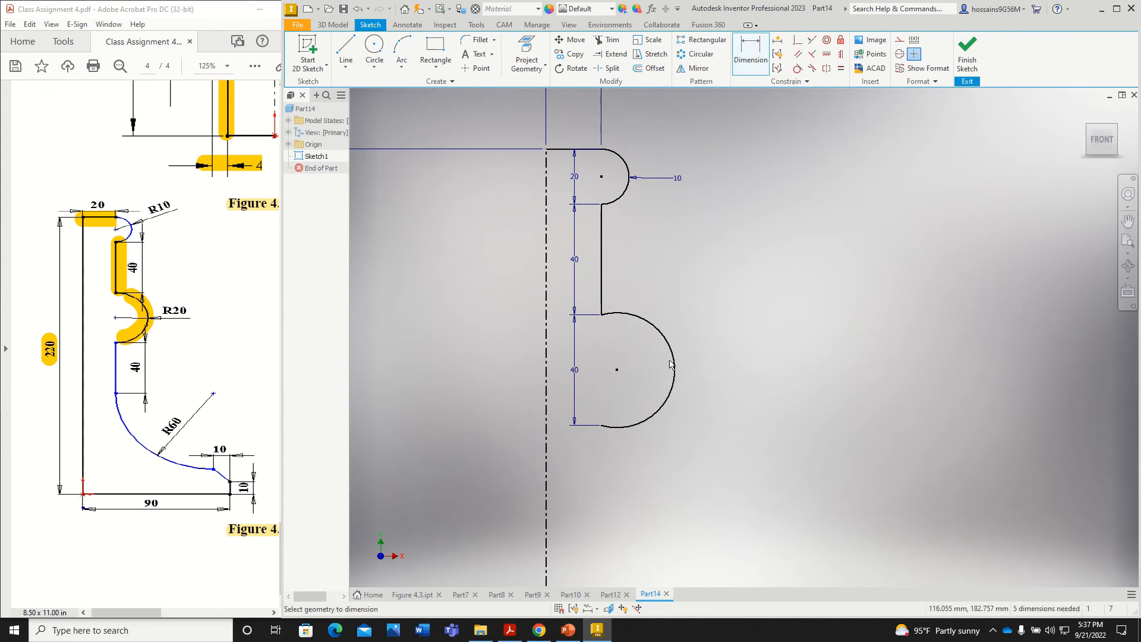
pyautogui.click(670, 363)
pyautogui.click(754, 323)
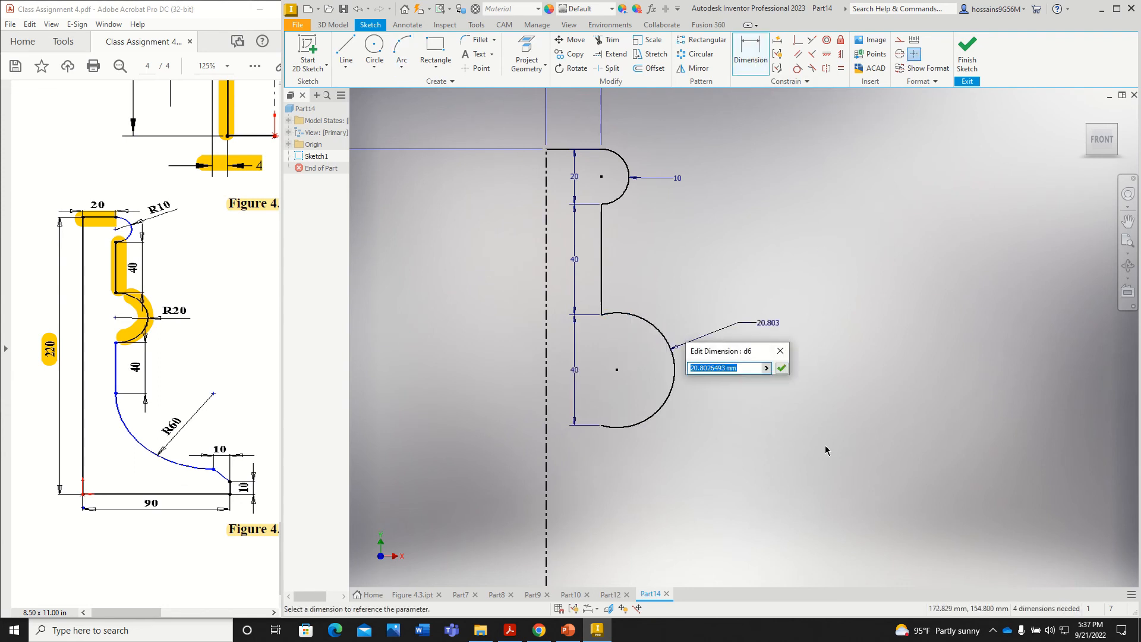
pyautogui.write('20')
pyautogui.press('Return')
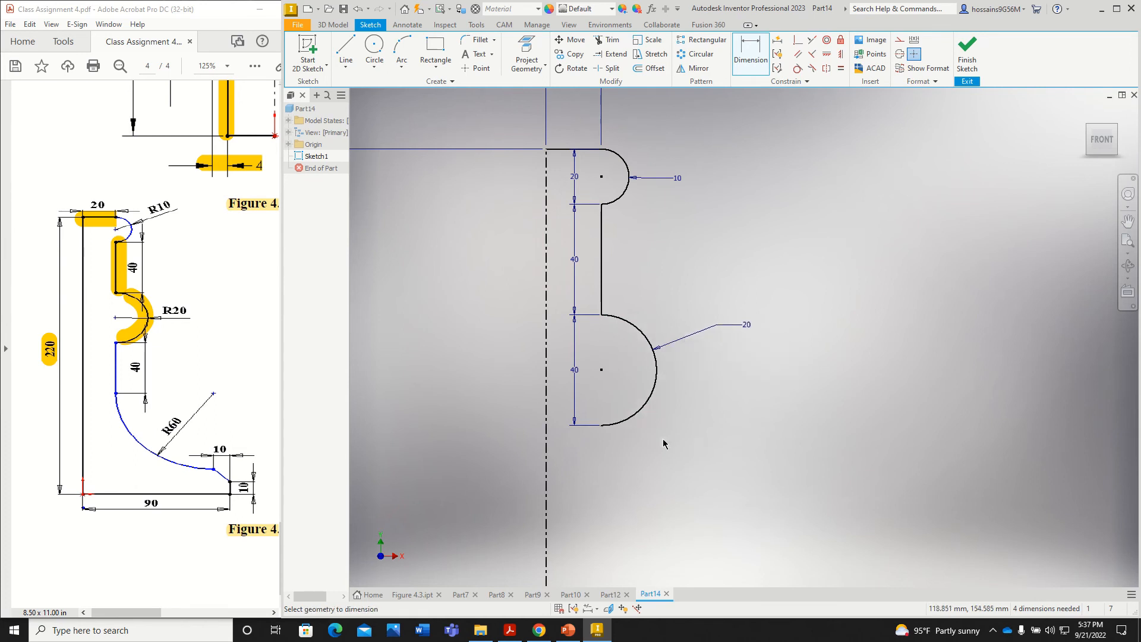
# Highlight the lower 40 mm edge in the PDF and draw a 40 mm vertical line down from the 20 mm arc's lower end
pyautogui.scroll(-3, 664, 442)
pyautogui.moveTo(660, 453); pyautogui.dragTo(653, 342, button='middle')
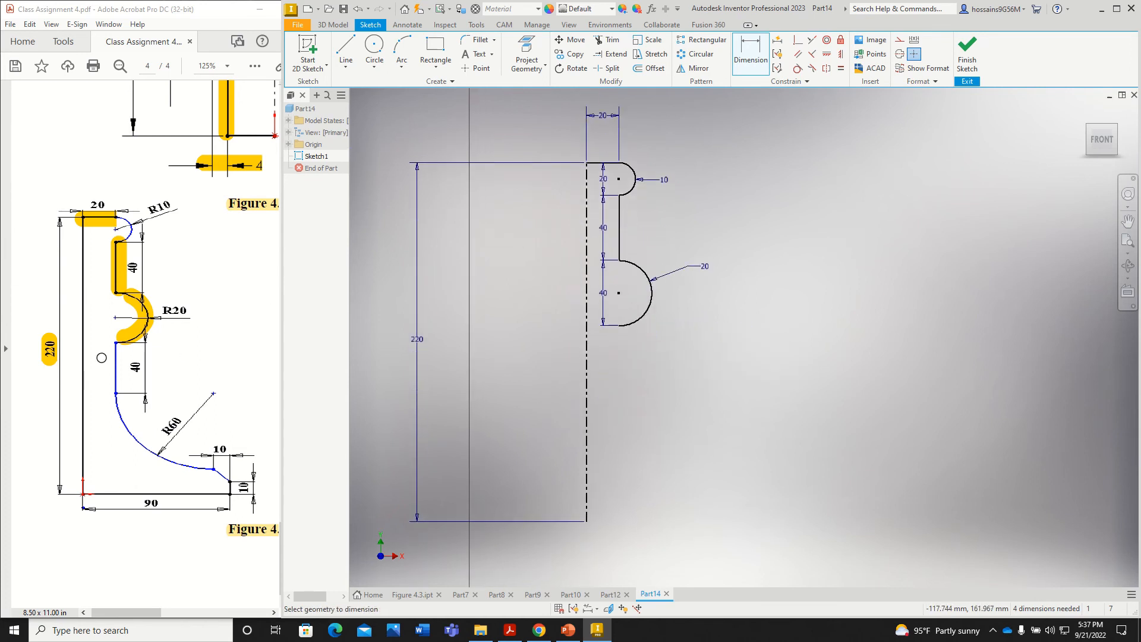
pyautogui.moveTo(116, 347); pyautogui.dragTo(117, 396)
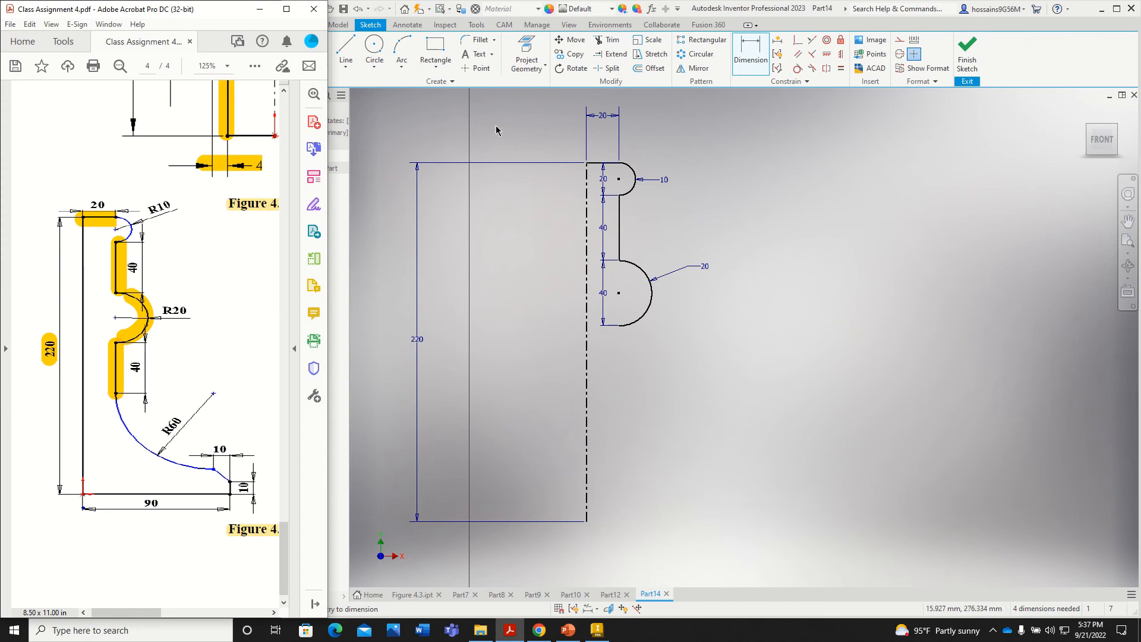
pyautogui.click(345, 52)
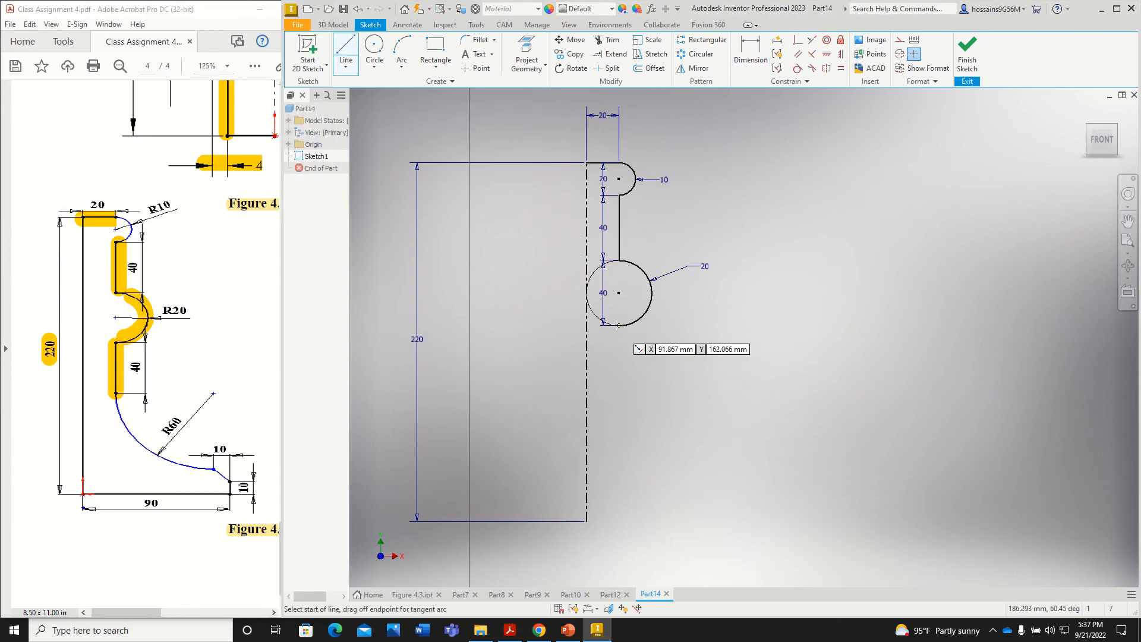
pyautogui.click(619, 326)
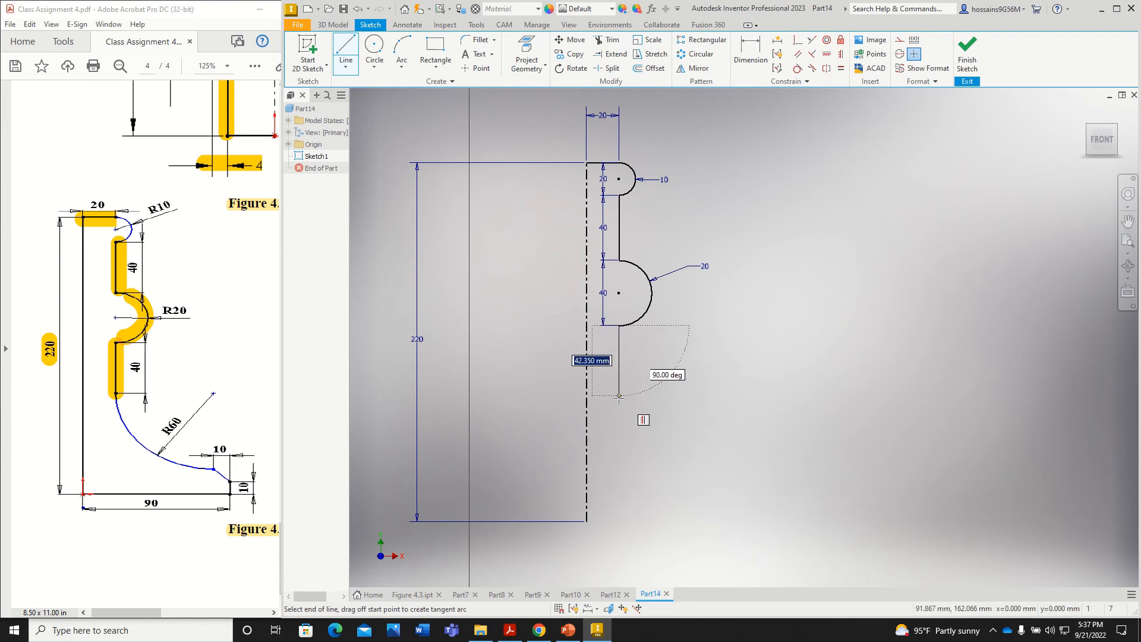
pyautogui.write('40')
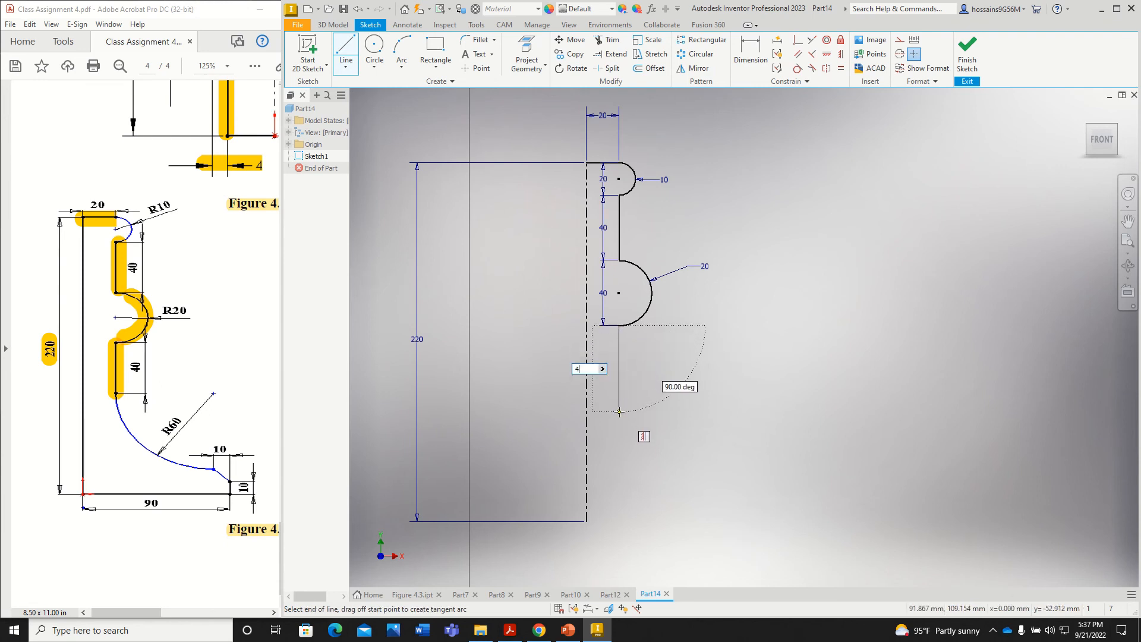
pyautogui.press('Tab')
pyautogui.press('Return')
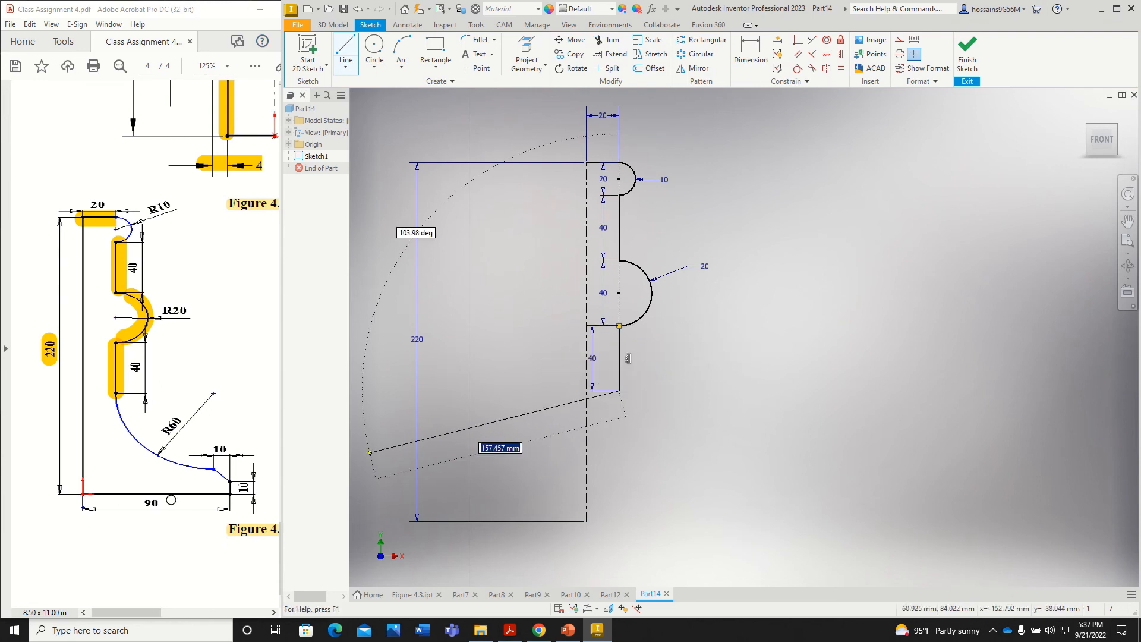
# Highlight the 90 mm base edge in the PDF, dismiss the note pop-up, and leave the line command in the sketch
pyautogui.moveTo(85, 496); pyautogui.dragTo(210, 496)
pyautogui.moveTo(221, 494); pyautogui.dragTo(235, 494)
pyautogui.doubleClick(231, 494)
pyautogui.click(264, 511)
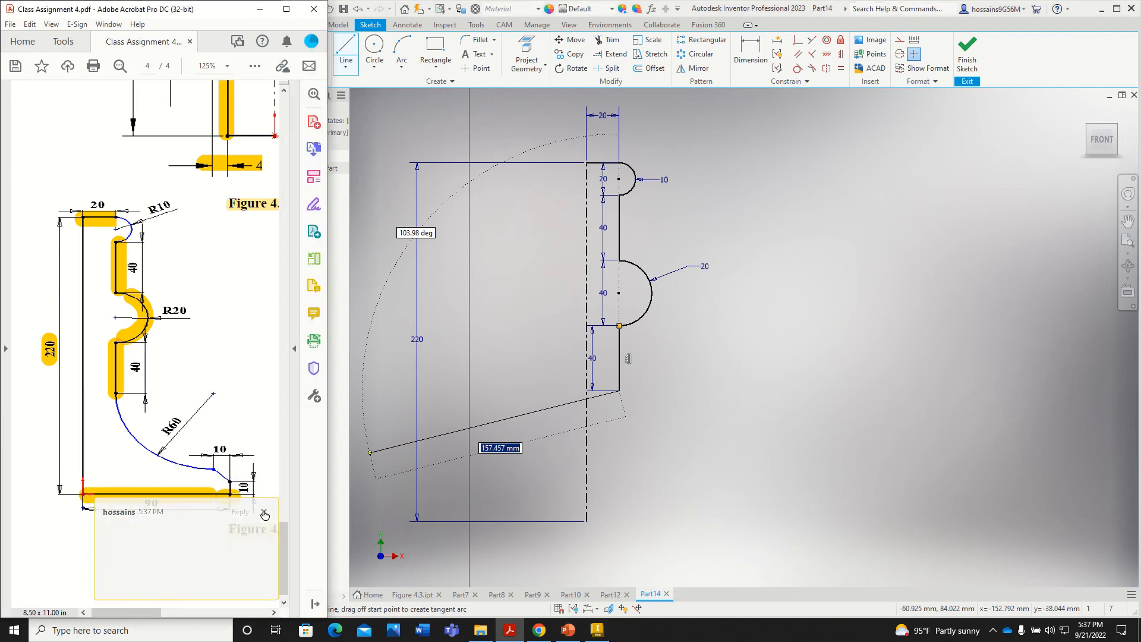
pyautogui.click(619, 460)
pyautogui.press('Escape')
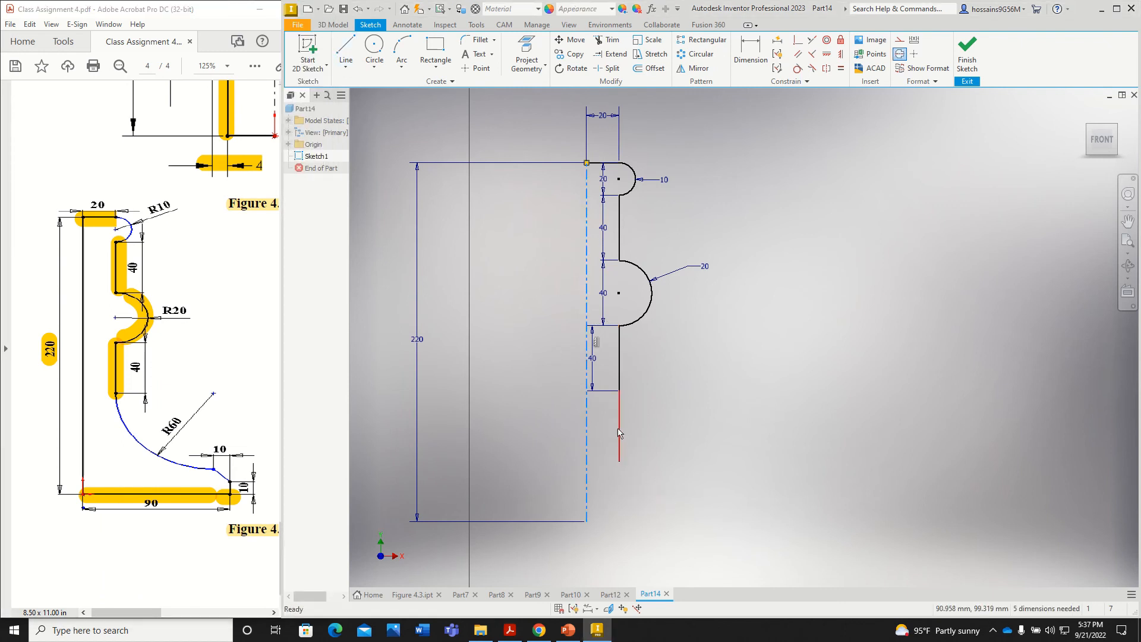
# Draw a 90 mm horizontal base line to the right from the centerline's lower end
pyautogui.click(346, 47)
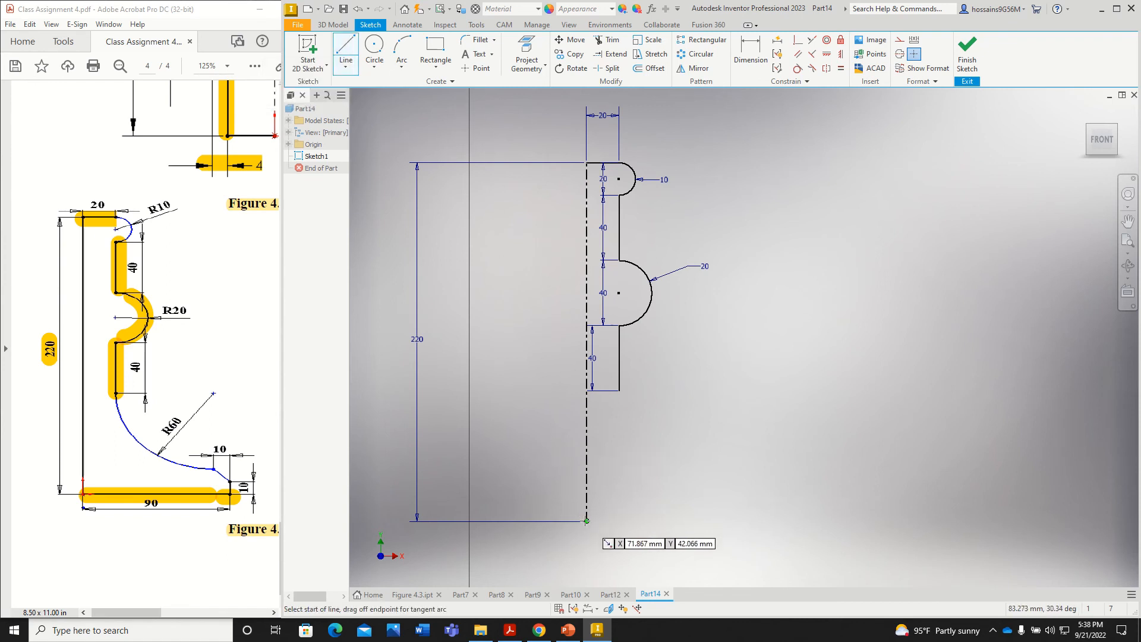
pyautogui.click(586, 521)
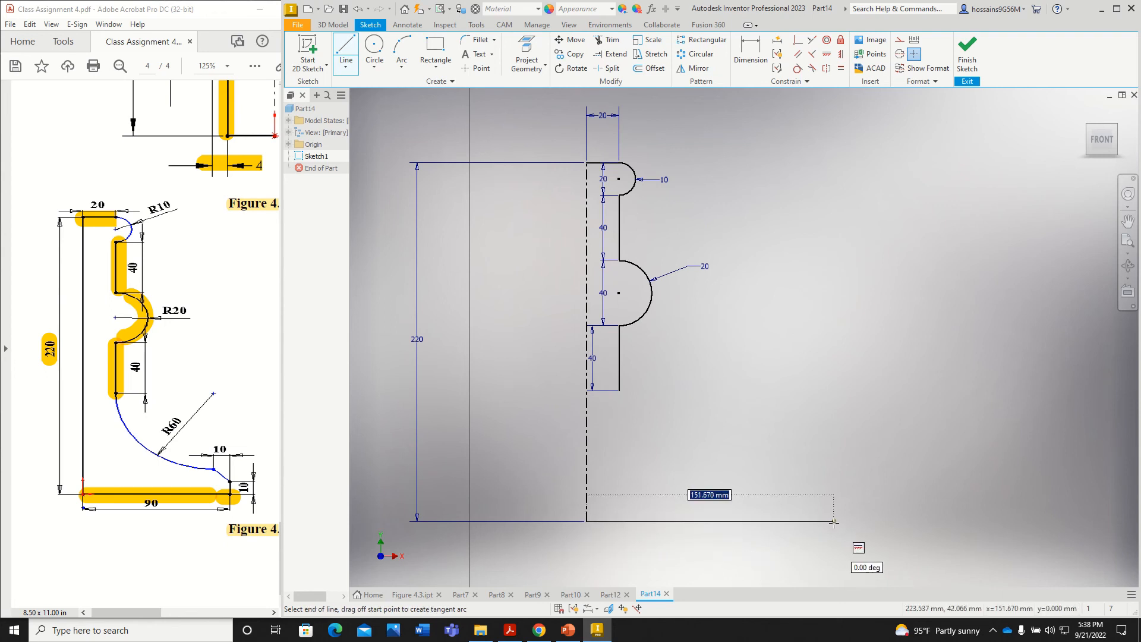
pyautogui.write('90')
pyautogui.press('Return')
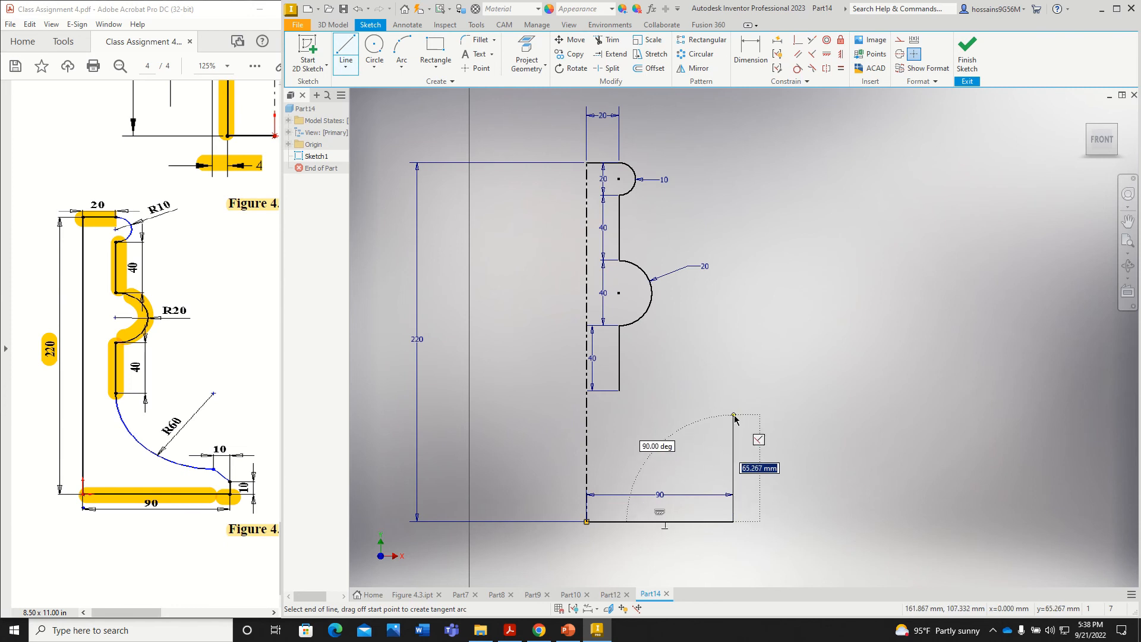
# Draw a 10 mm vertical line up from the base line's right end and move the 90 mm dimension below the base
pyautogui.write('10')
pyautogui.press('Return')
pyautogui.press('Escape')
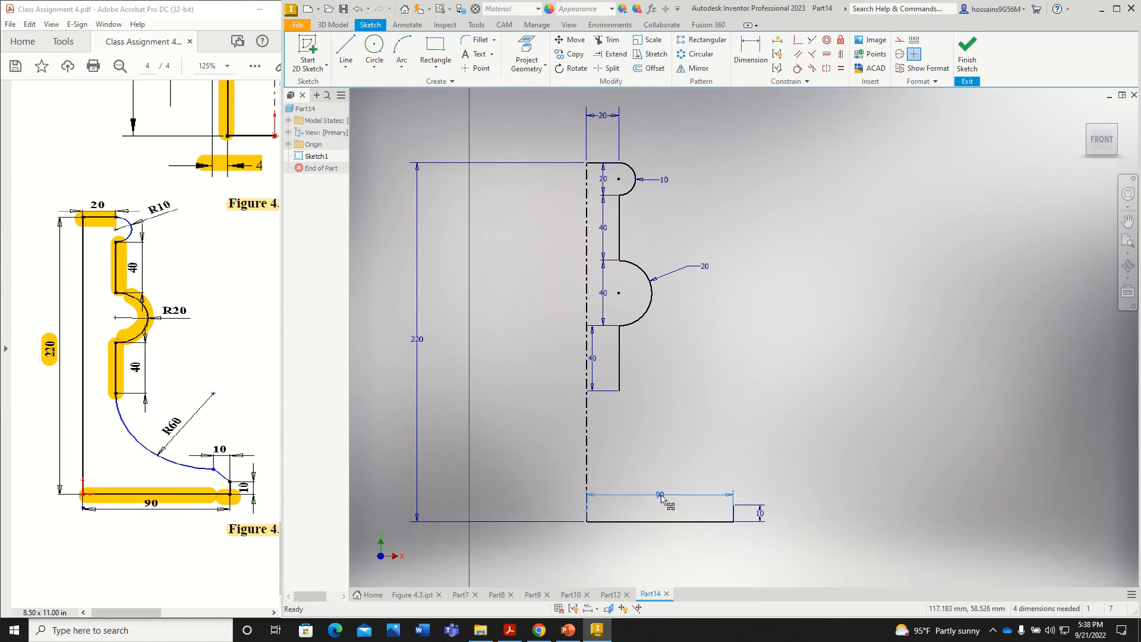
pyautogui.moveTo(660, 500); pyautogui.dragTo(659, 547)
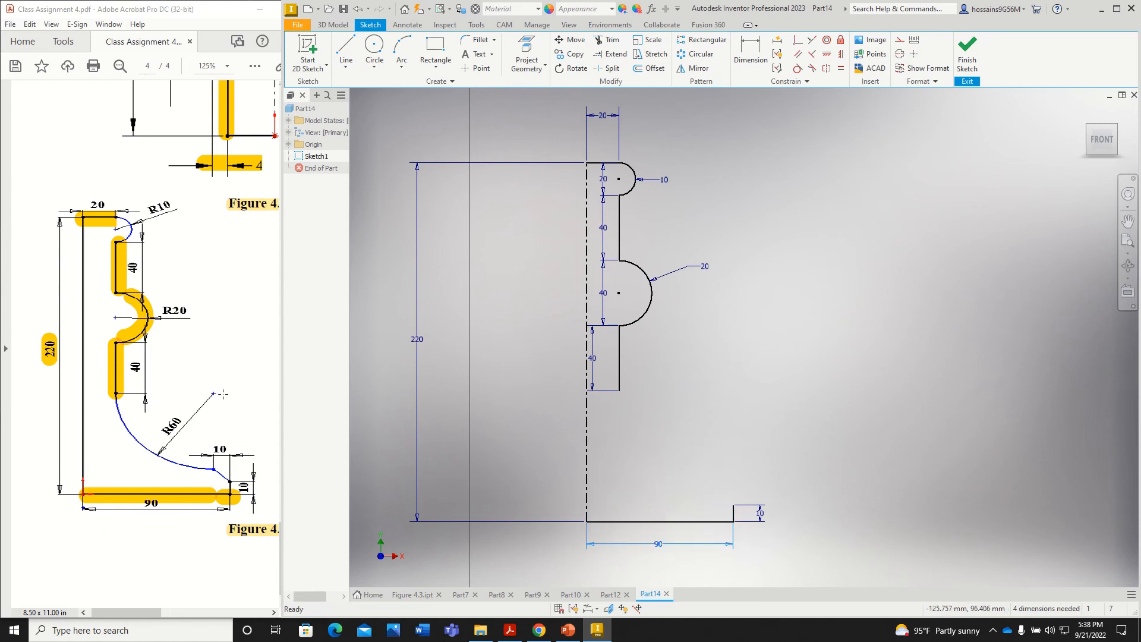
# Highlight the R60 arc and its radius leader in the PDF drawing of the profile
pyautogui.click(183, 369)
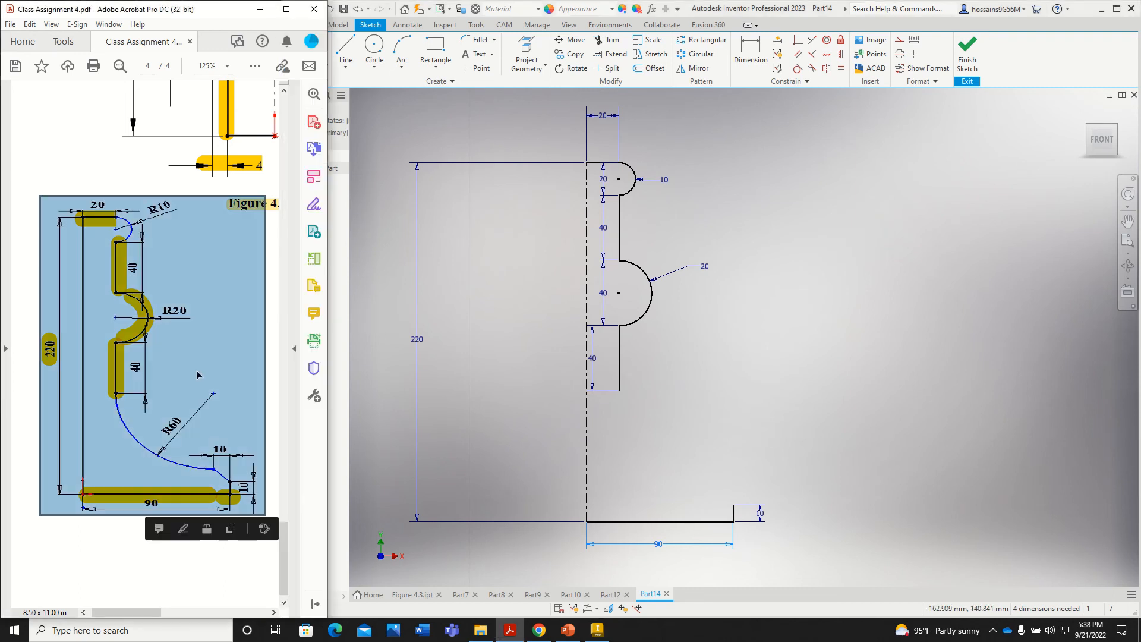
pyautogui.click(120, 402)
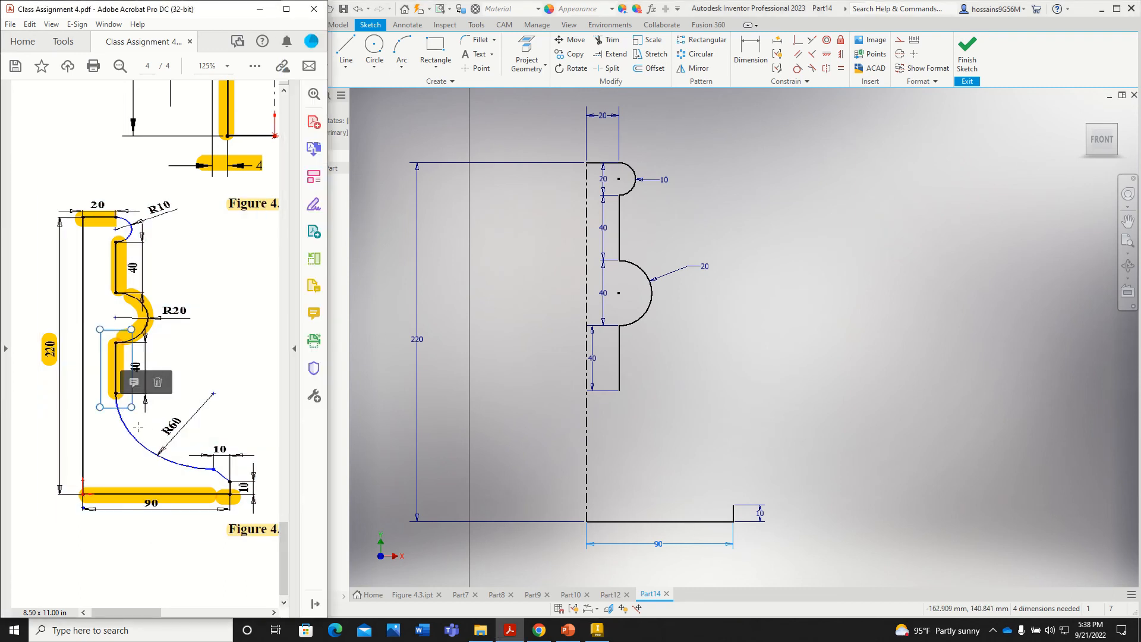
pyautogui.click(147, 423)
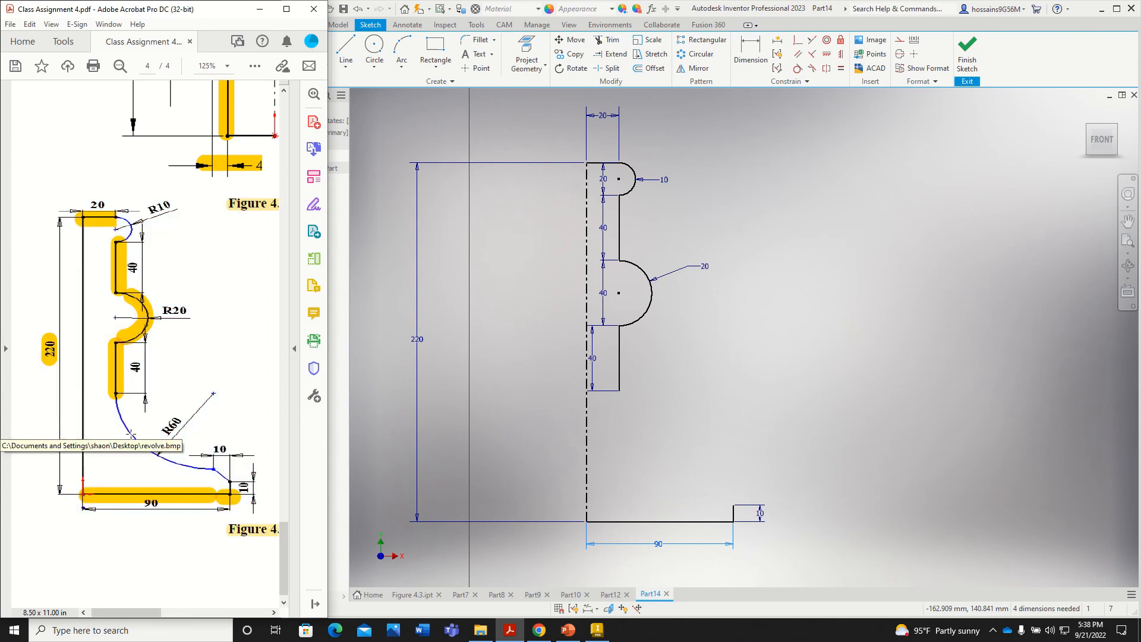
pyautogui.moveTo(143, 449); pyautogui.dragTo(195, 472)
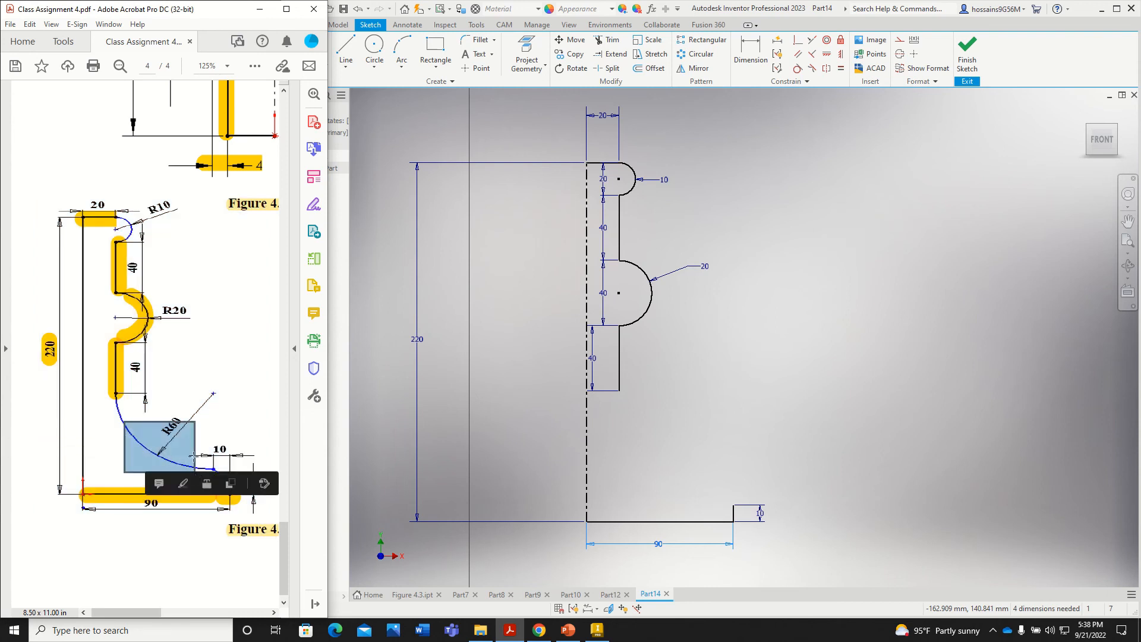
pyautogui.click(182, 484)
pyautogui.moveTo(126, 426)
pyautogui.mouseDown()
pyautogui.moveTo(179, 467)
pyautogui.moveTo(198, 465)
pyautogui.mouseUp()
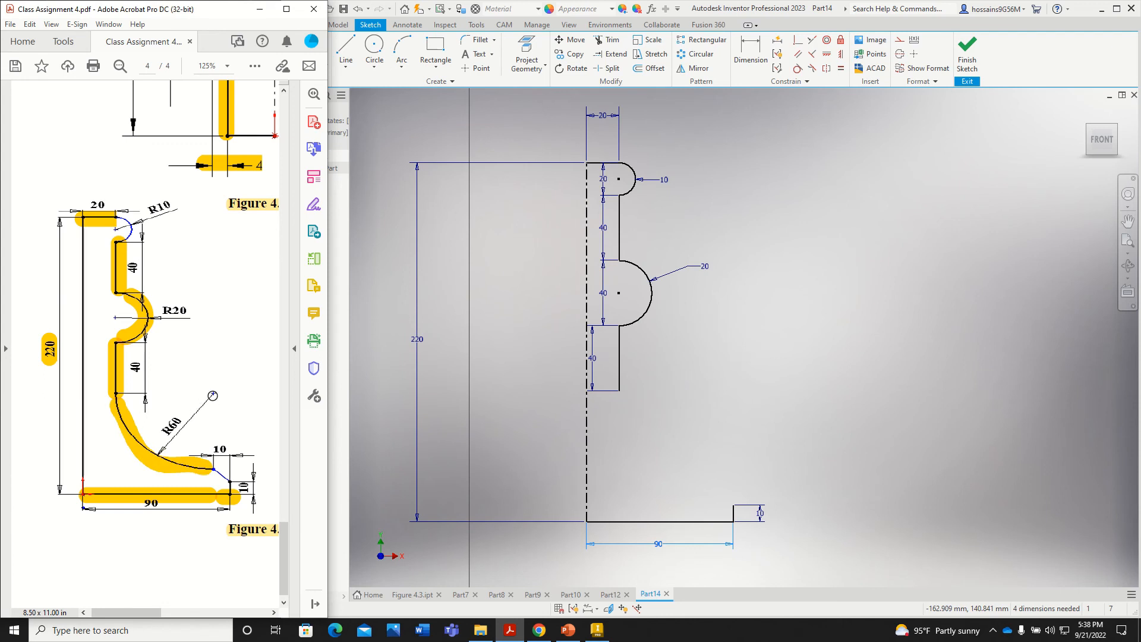
pyautogui.moveTo(213, 394); pyautogui.dragTo(182, 436)
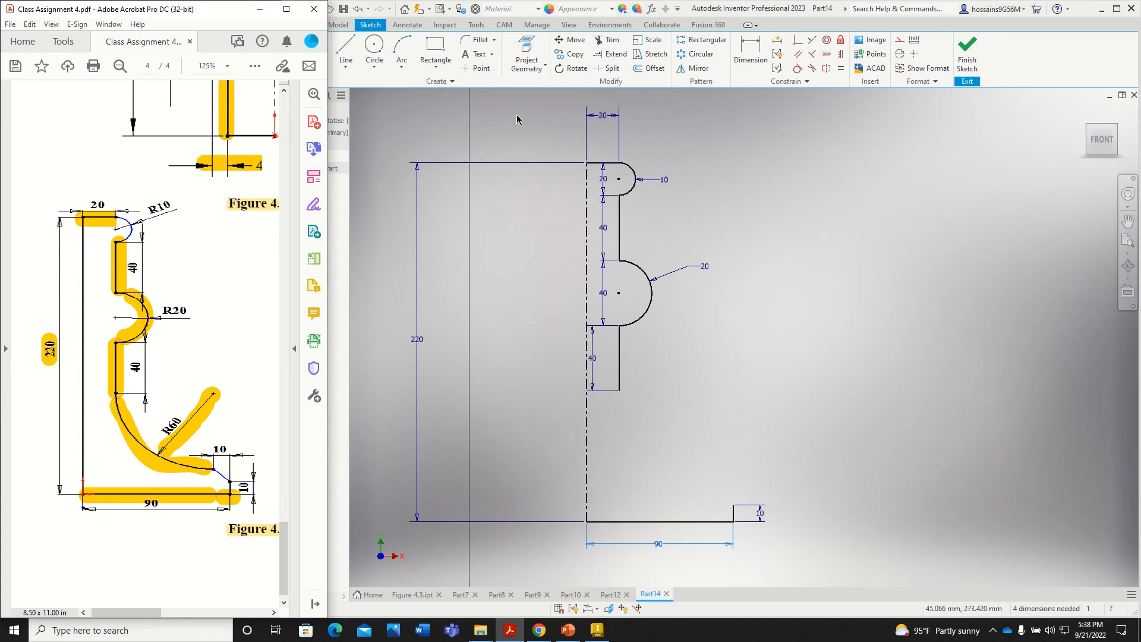
# Place a sketch point level with the lower 40 mm line's bottom end and dimension it 60 mm horizontally from that end
pyautogui.click(479, 70)
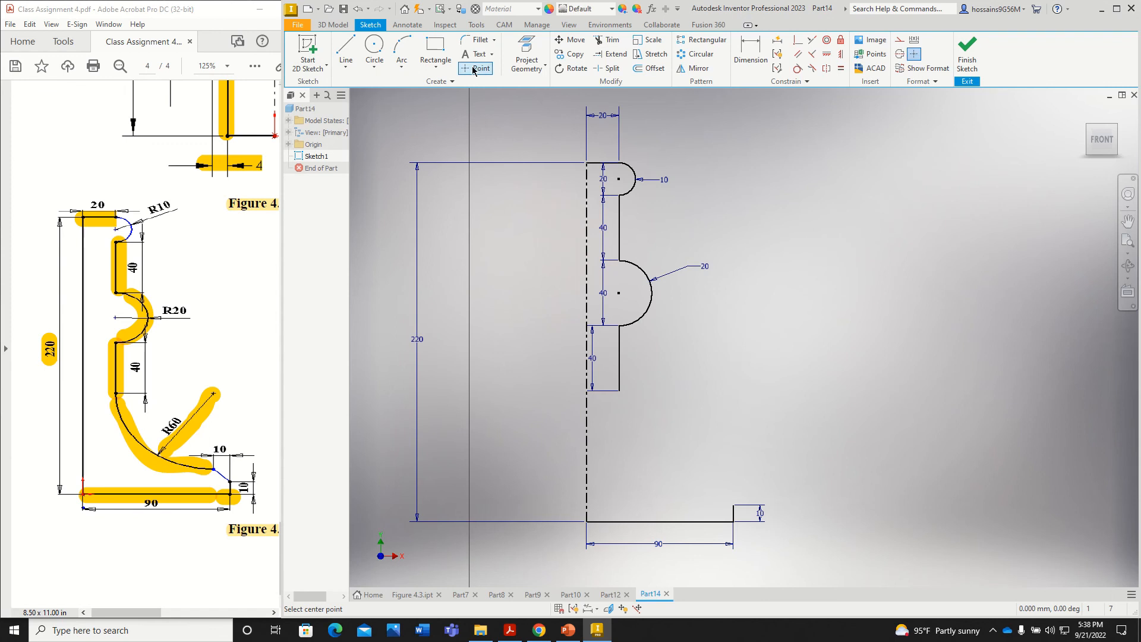
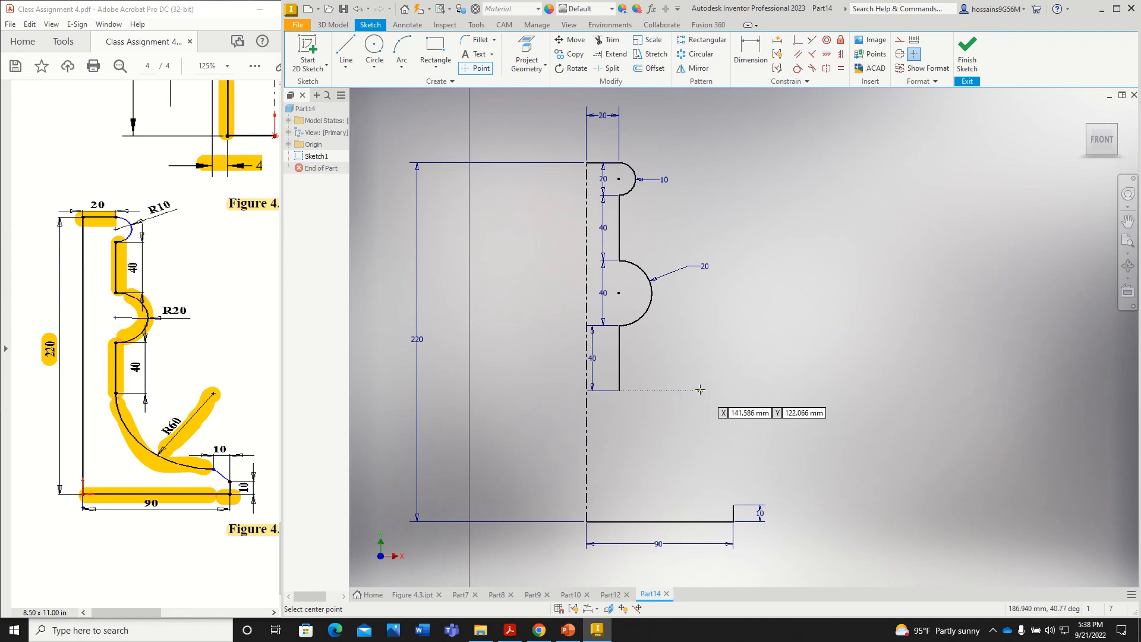
pyautogui.click(700, 389)
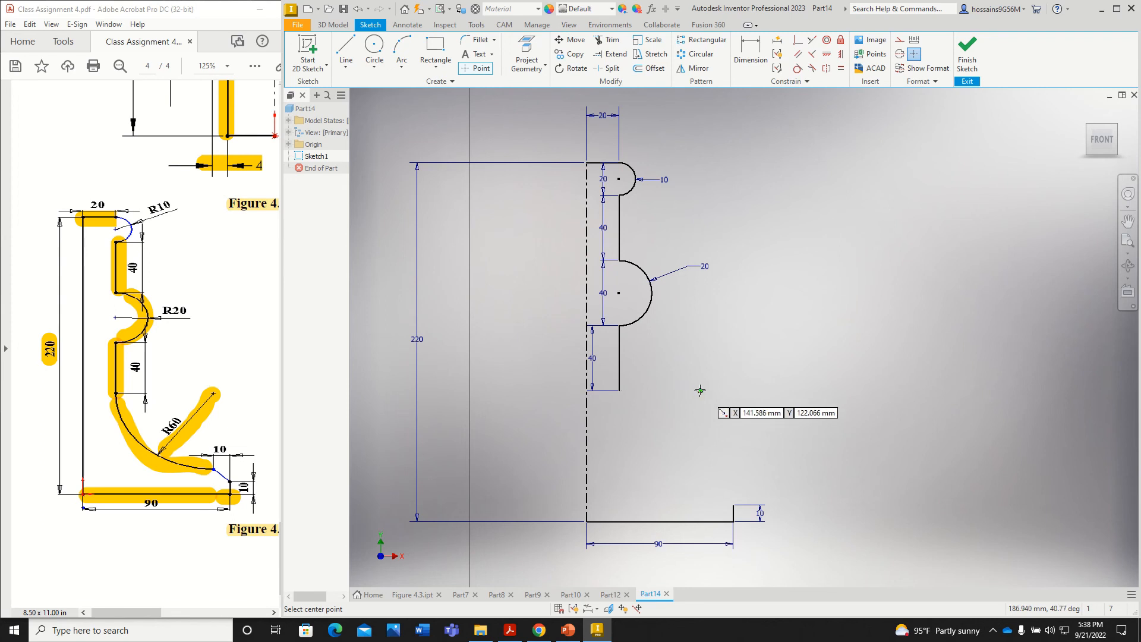
pyautogui.click(755, 60)
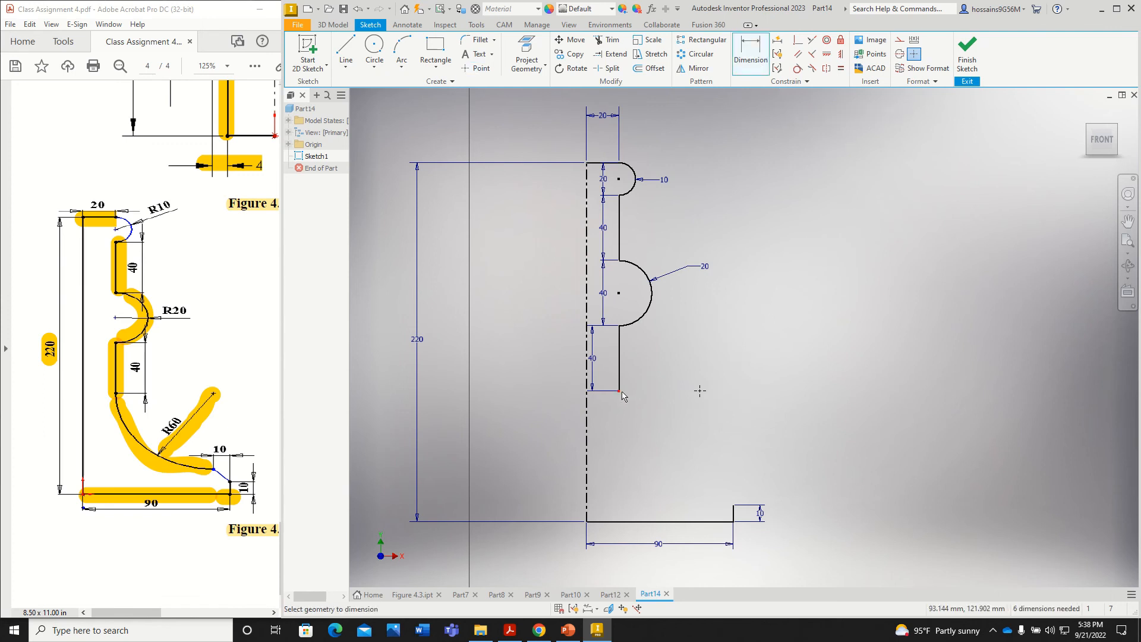
pyautogui.click(622, 392)
pyautogui.click(699, 390)
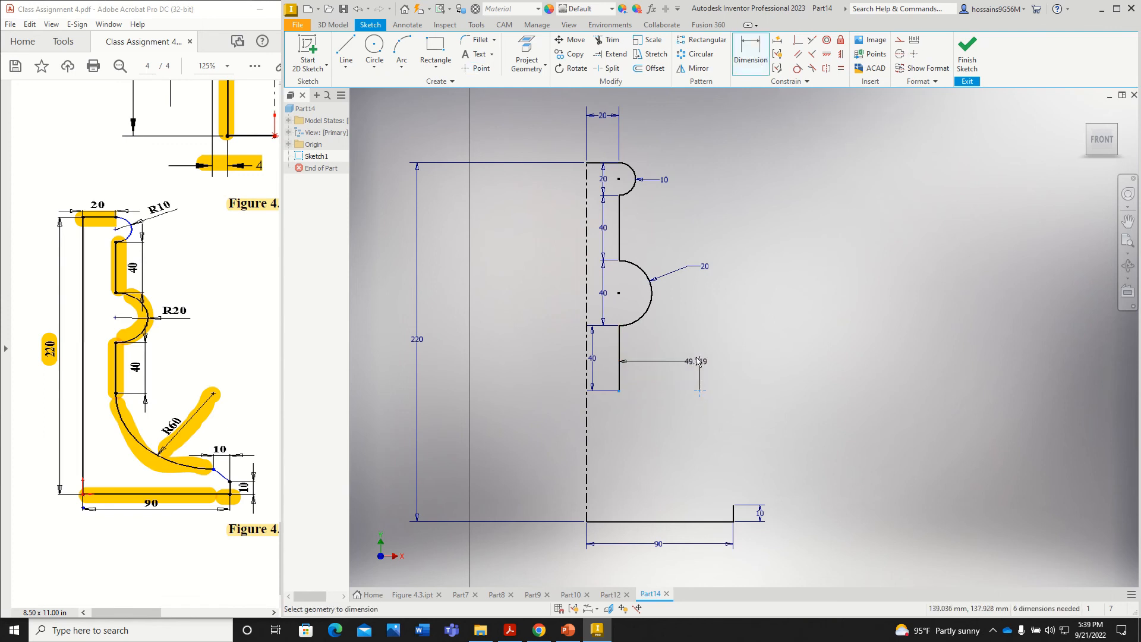
pyautogui.click(695, 358)
pyautogui.write('60')
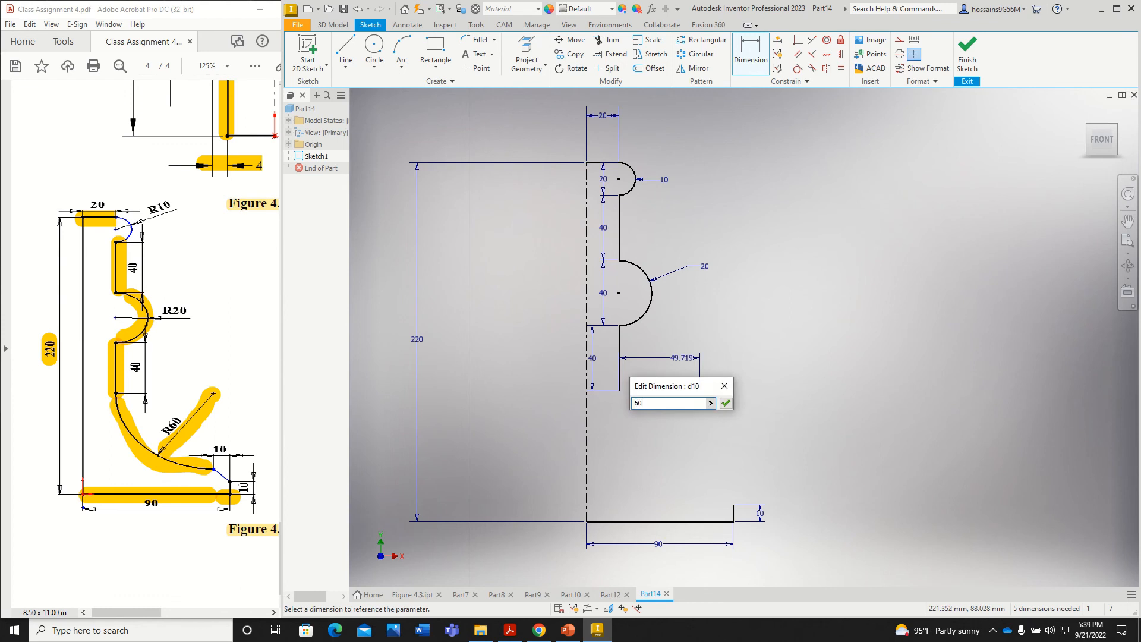
pyautogui.press('Return')
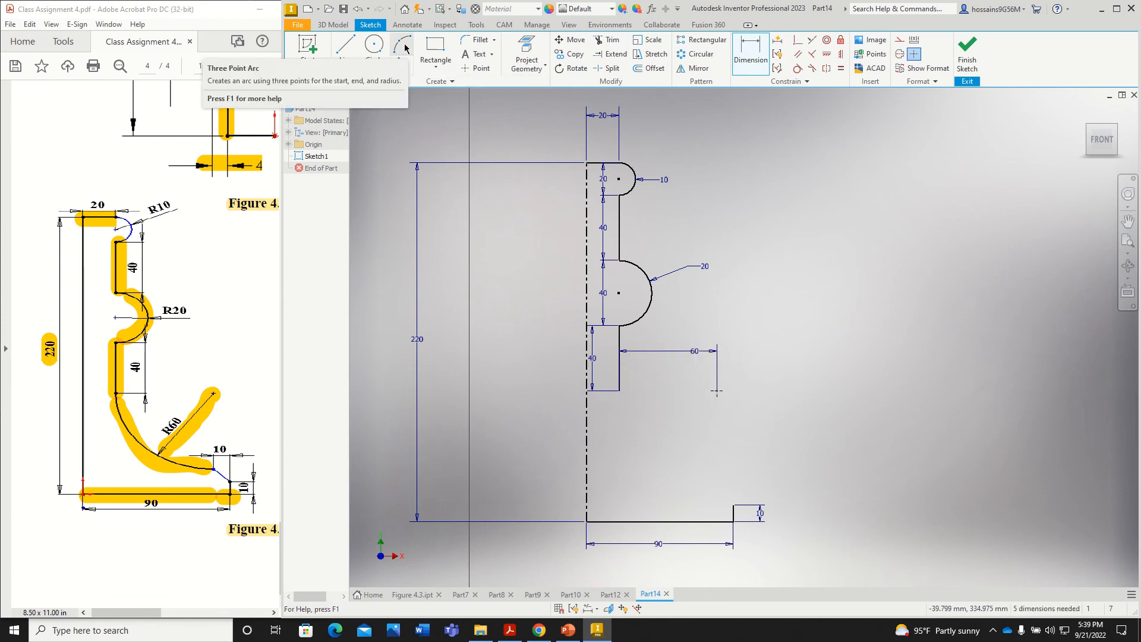
# Draw a 60 mm radius centre-point arc about the sketch point, from the lower 40 mm line's bottom end past the arc's lowest point
pyautogui.click(404, 64)
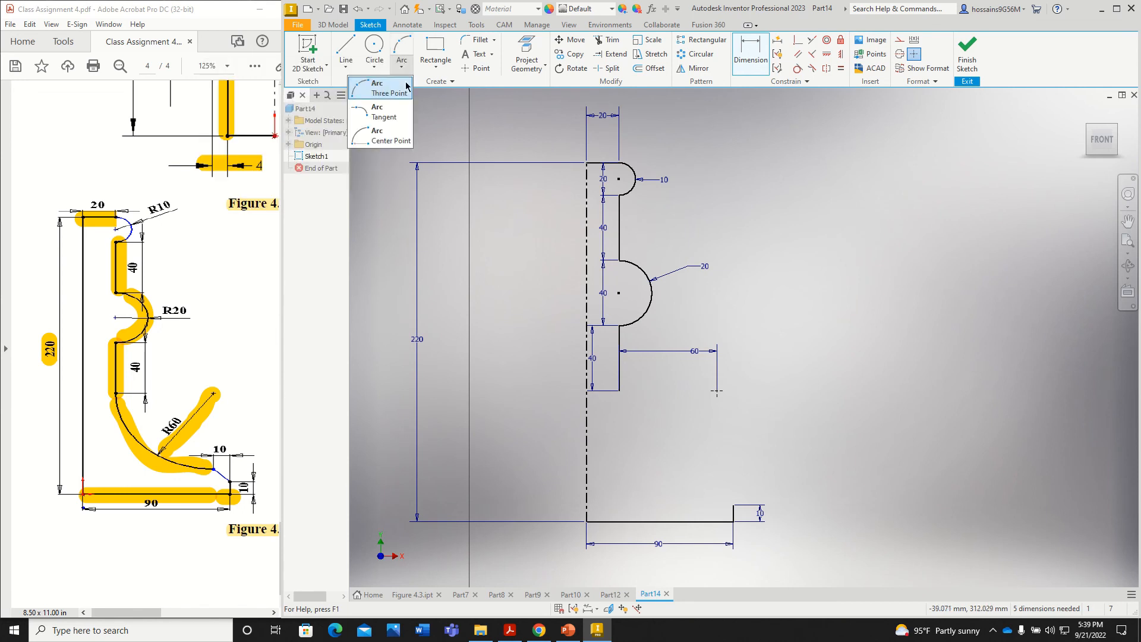
pyautogui.click(392, 138)
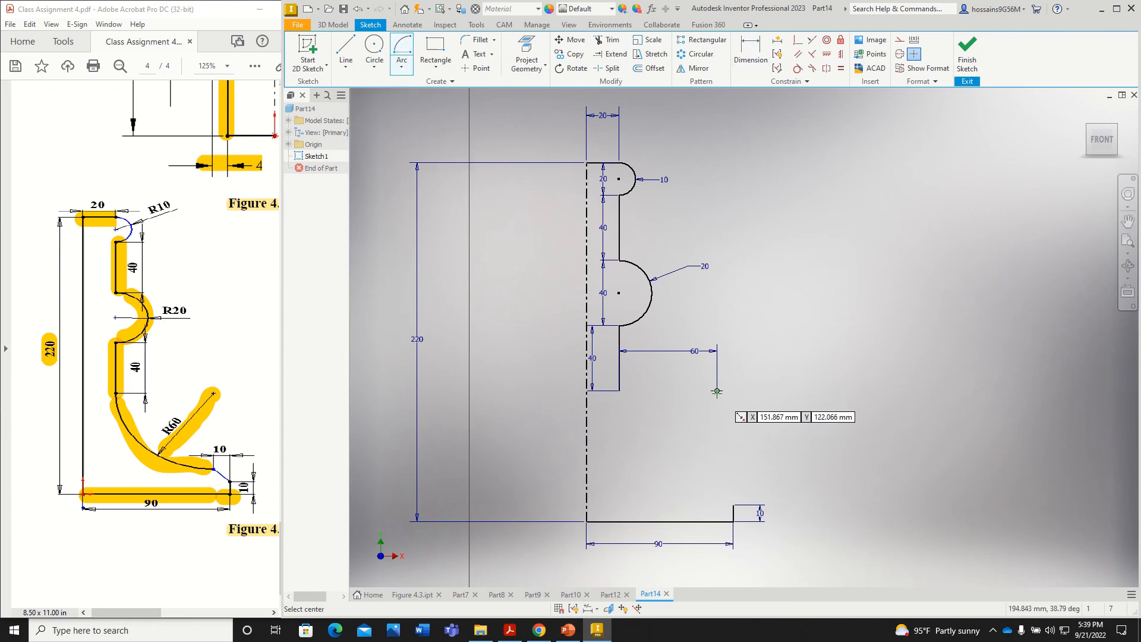
pyautogui.click(717, 391)
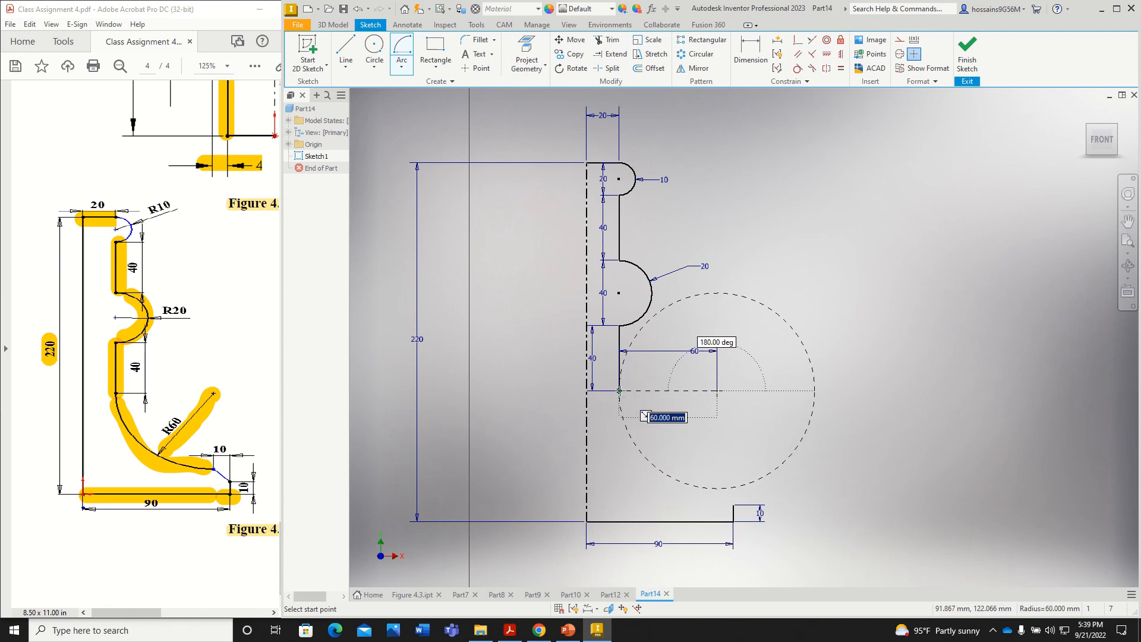
pyautogui.click(620, 391)
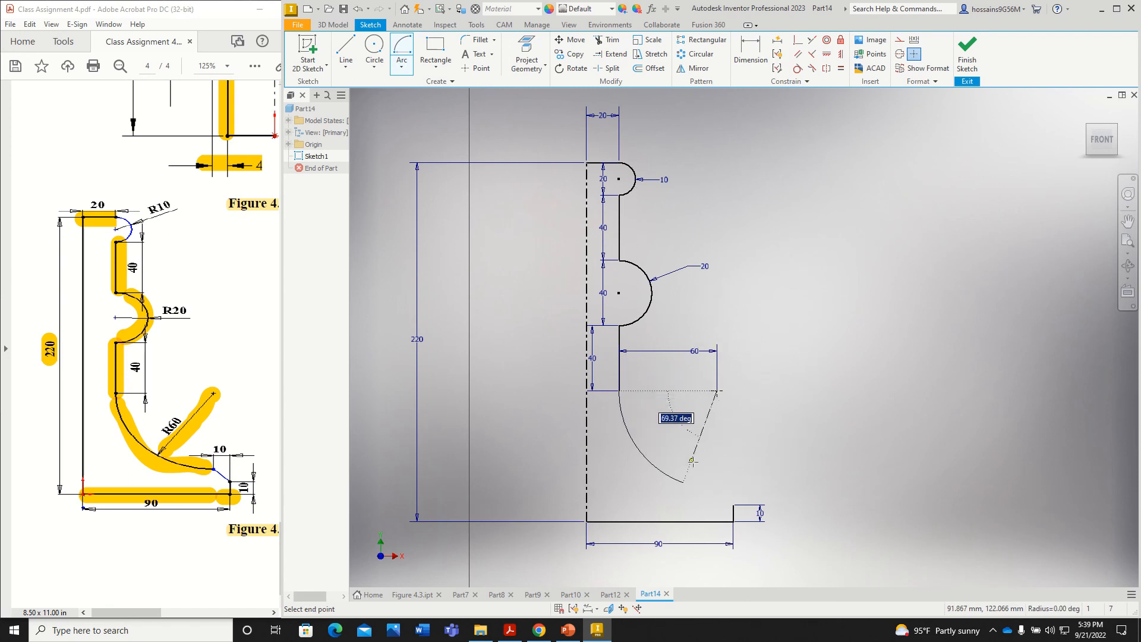
pyautogui.click(792, 426)
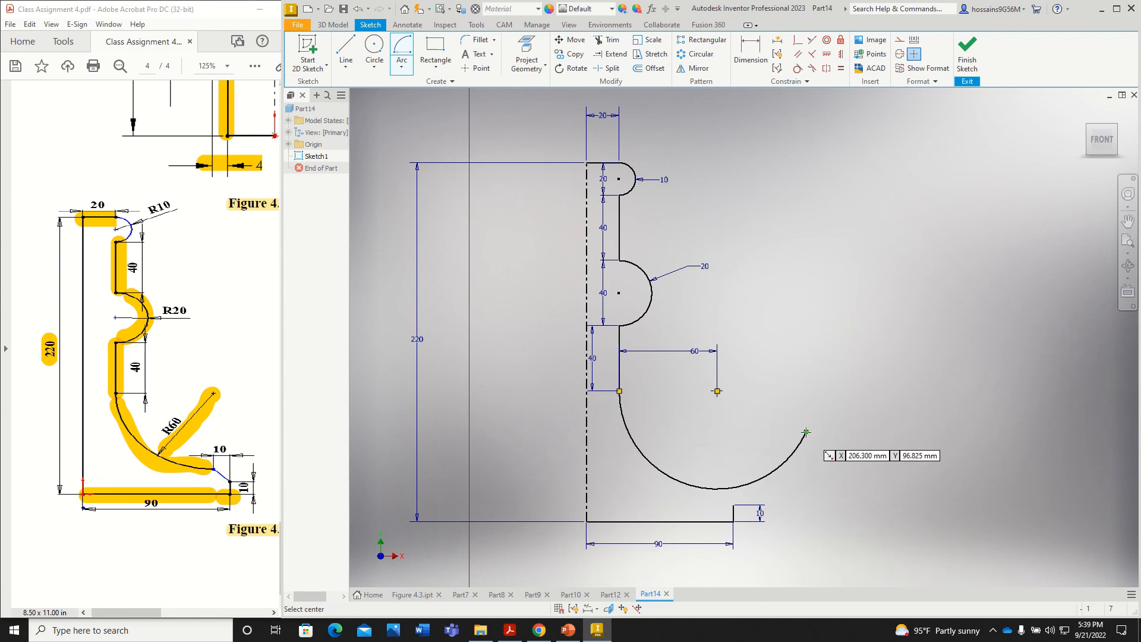
# Draw a slanted line from the top of the base's 10 mm vertical line to the lowest point of the R60 arc
pyautogui.click(351, 51)
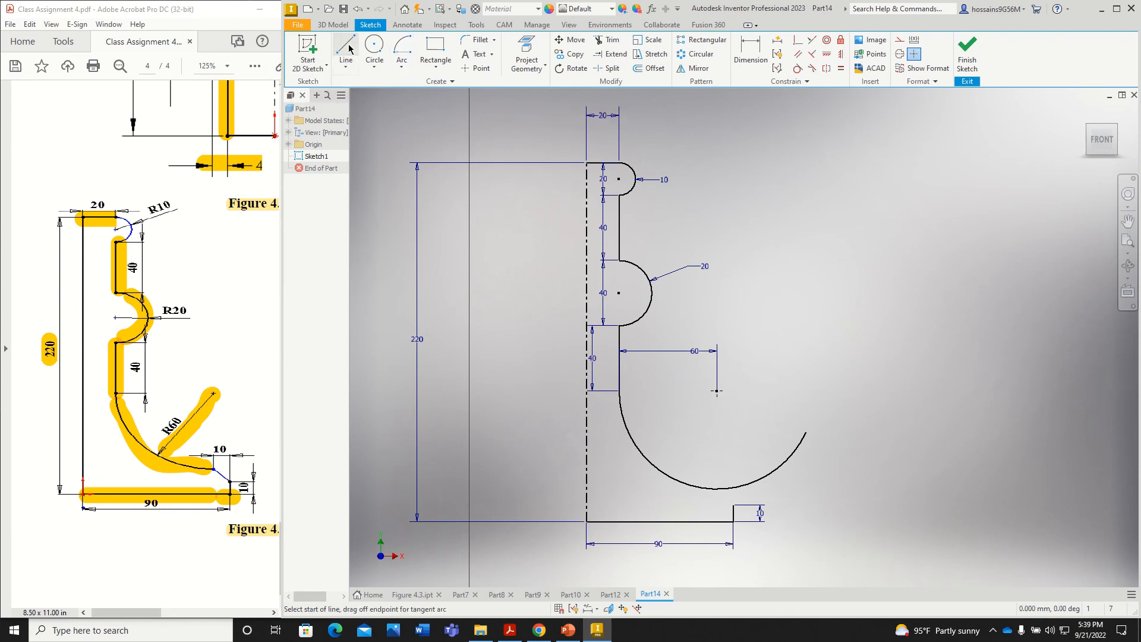
pyautogui.scroll(5, 733, 512)
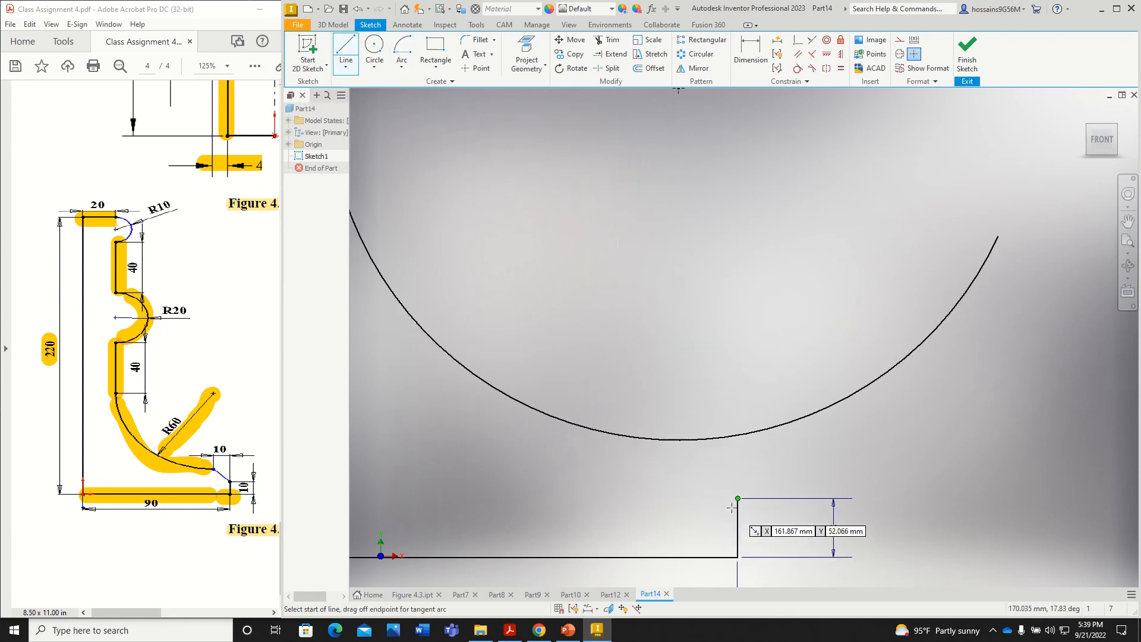
pyautogui.click(738, 498)
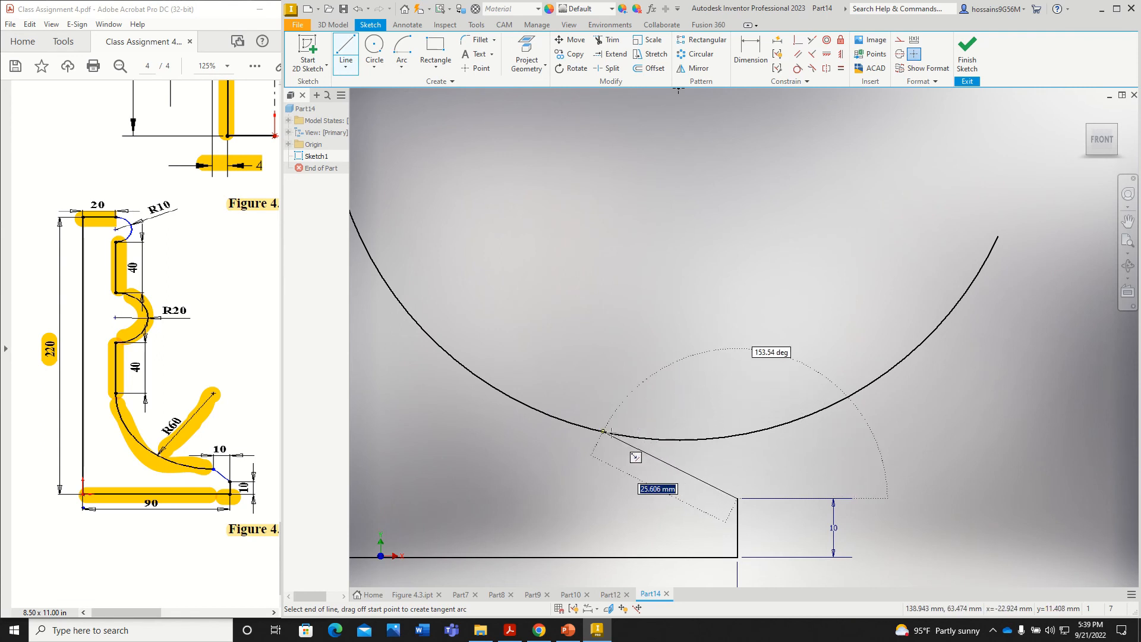
pyautogui.scroll(-5, 610, 434)
pyautogui.scroll(3, 635, 435)
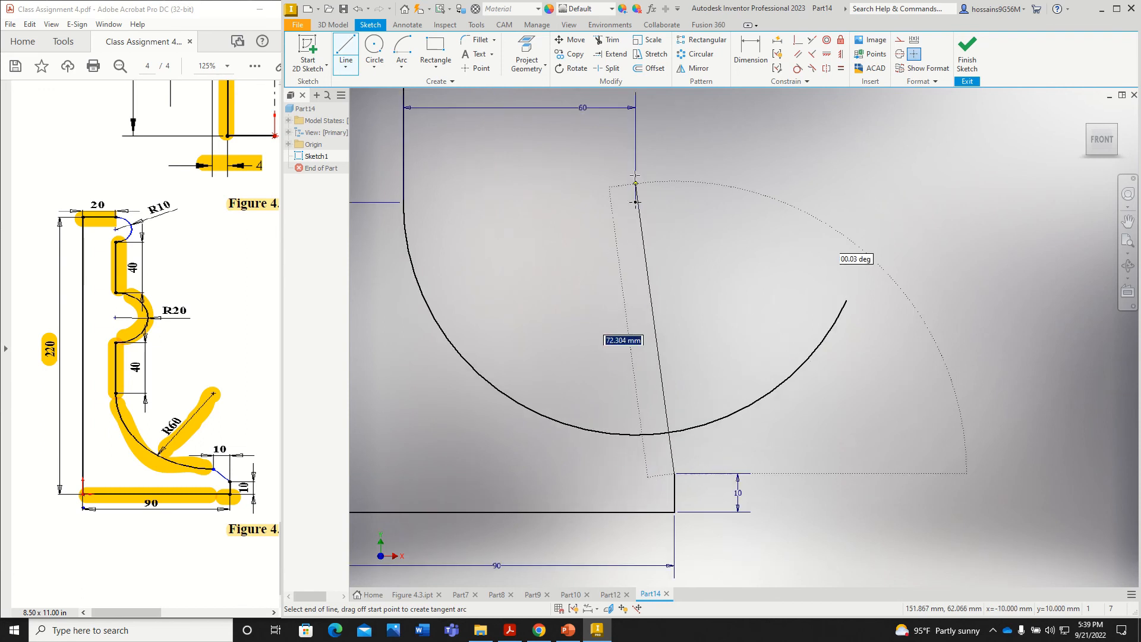
pyautogui.click(635, 434)
pyautogui.press('Escape')
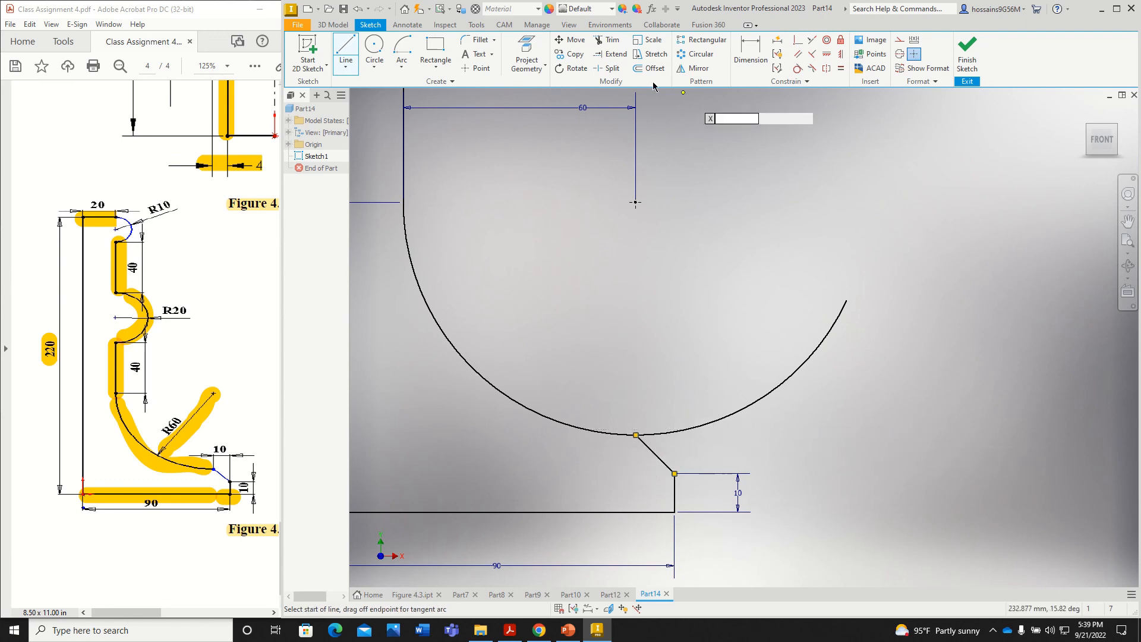
# Trim away the part of the R60 arc that extends beyond the slanted line
pyautogui.click(608, 41)
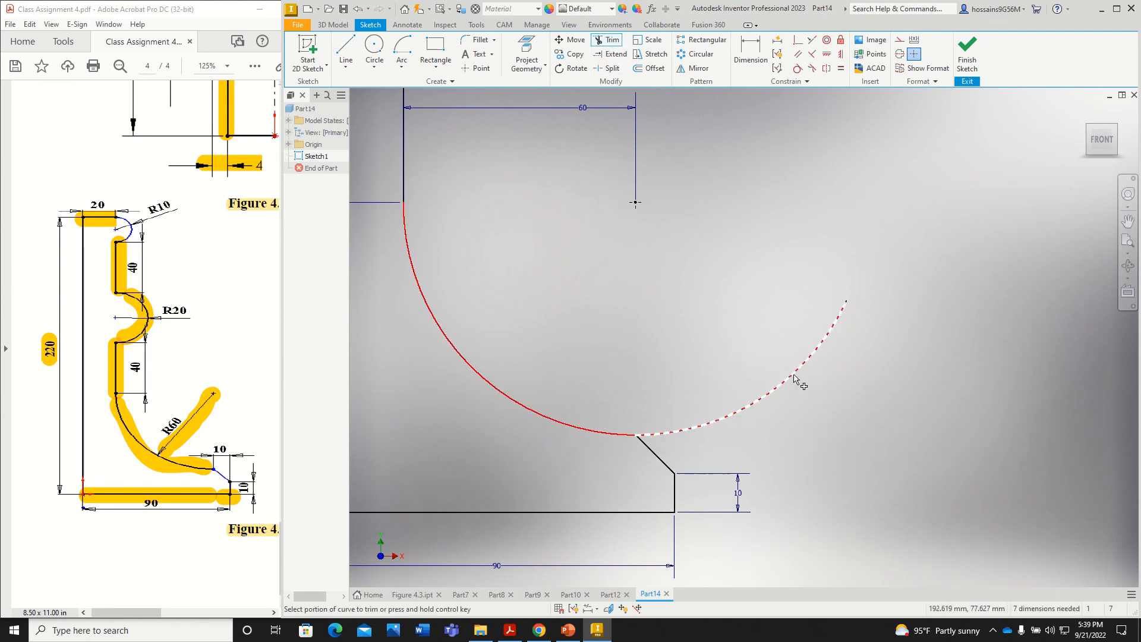
pyautogui.click(795, 380)
pyautogui.scroll(-5, 809, 416)
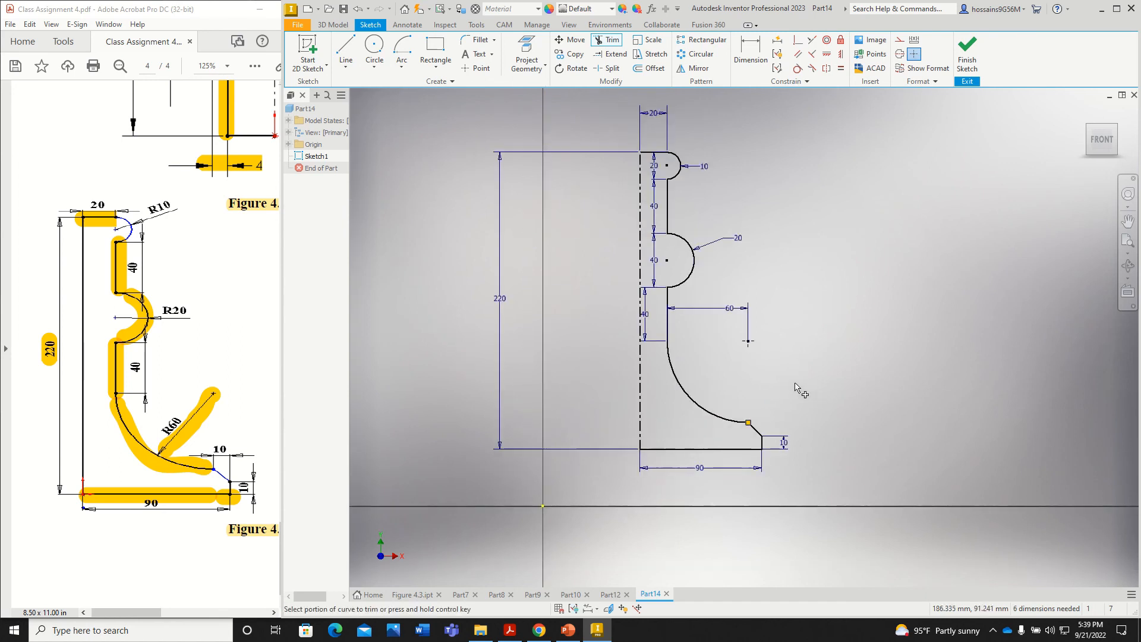
# Finish the sketch and revolve the closed profile 360 degrees about the centerline into a solid
pyautogui.click(971, 57)
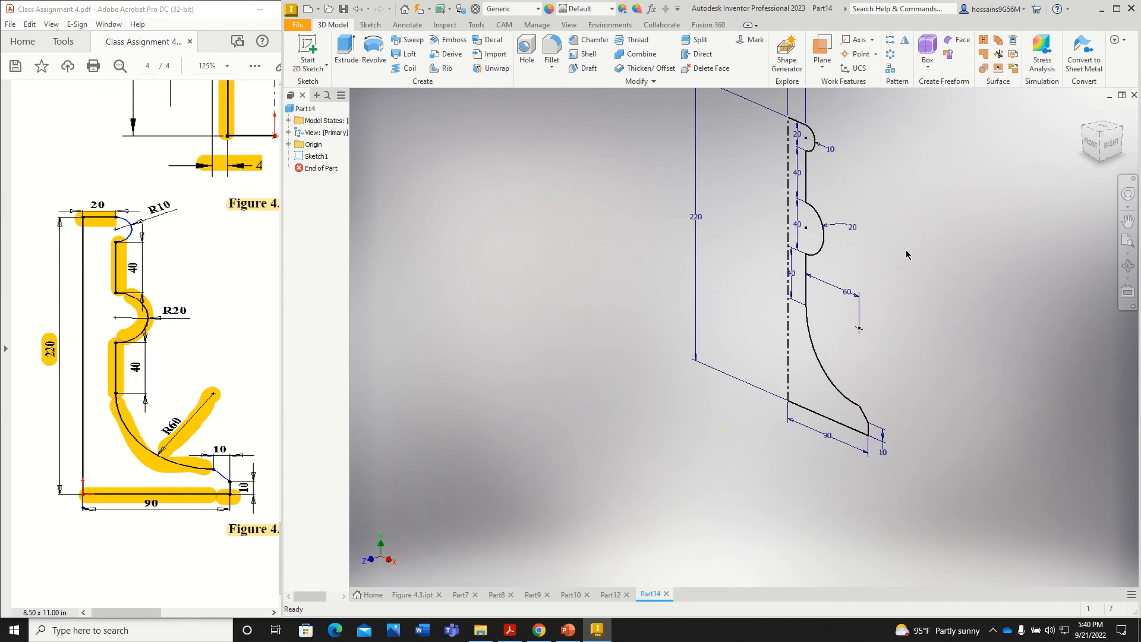
pyautogui.click(374, 52)
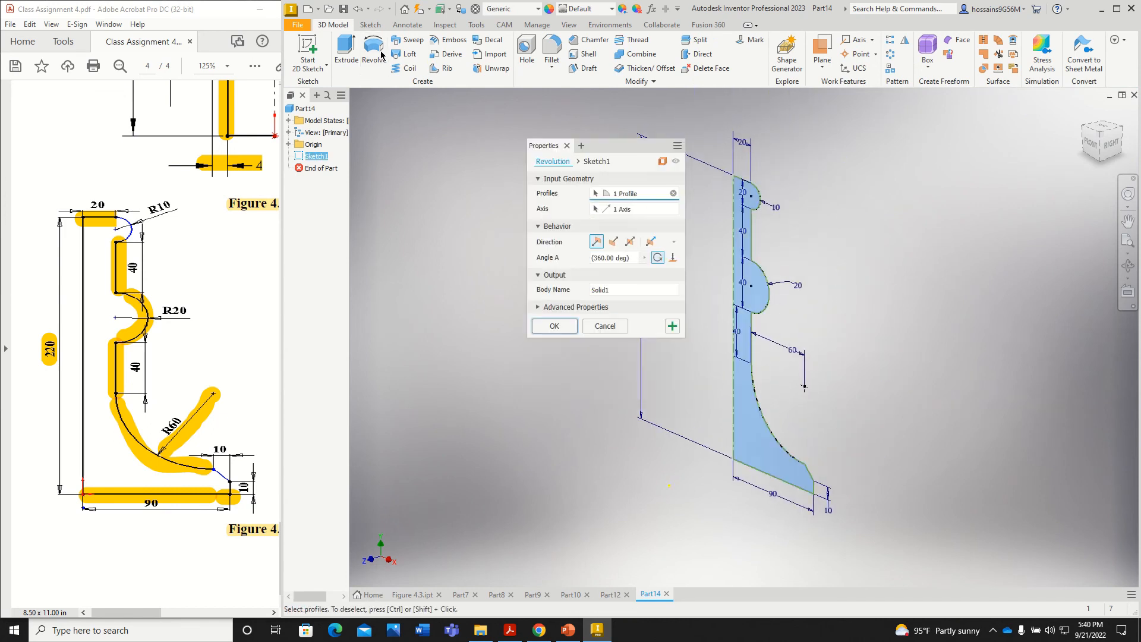
pyautogui.click(626, 261)
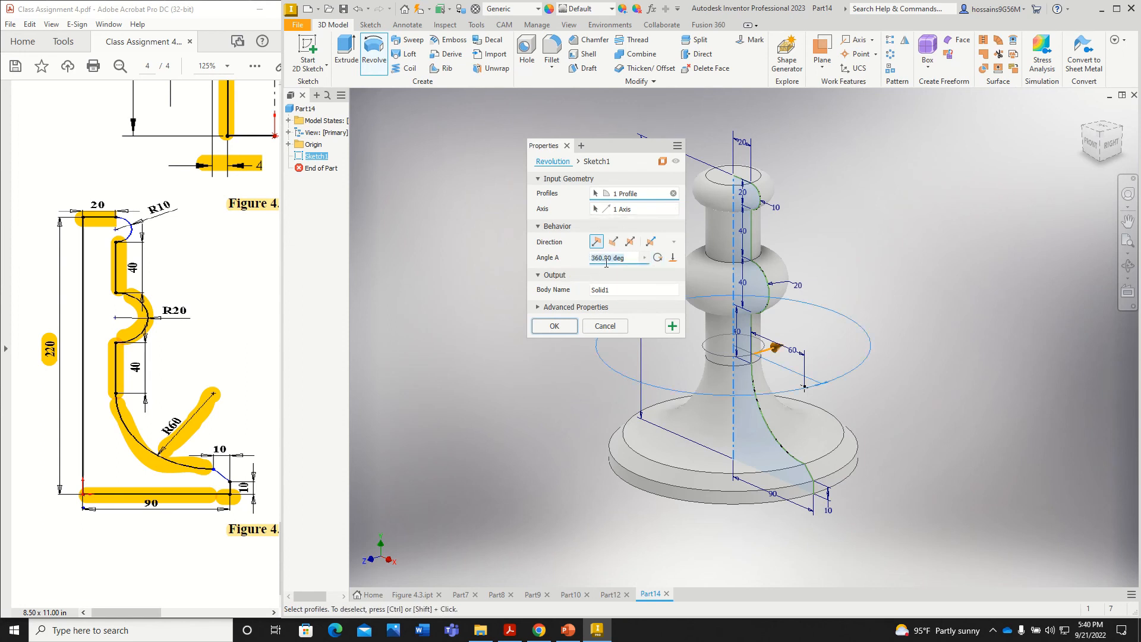
pyautogui.click(554, 326)
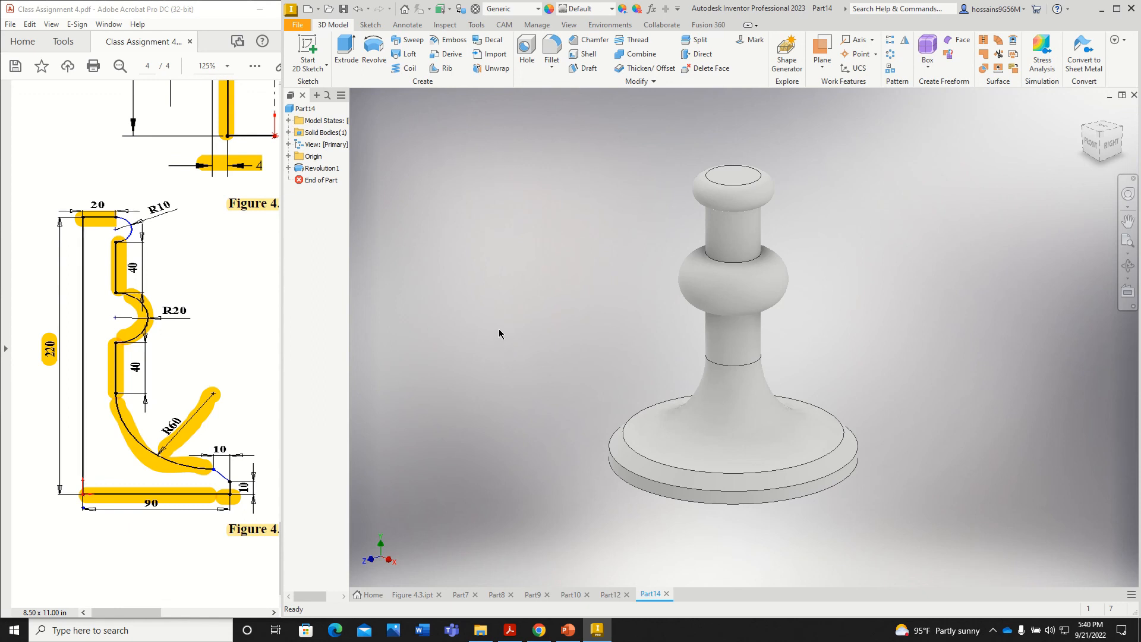
# Make the revolve feature's profile sketch and its dimensions visible on the solid
pyautogui.click(288, 169)
pyautogui.rightClick(322, 183)
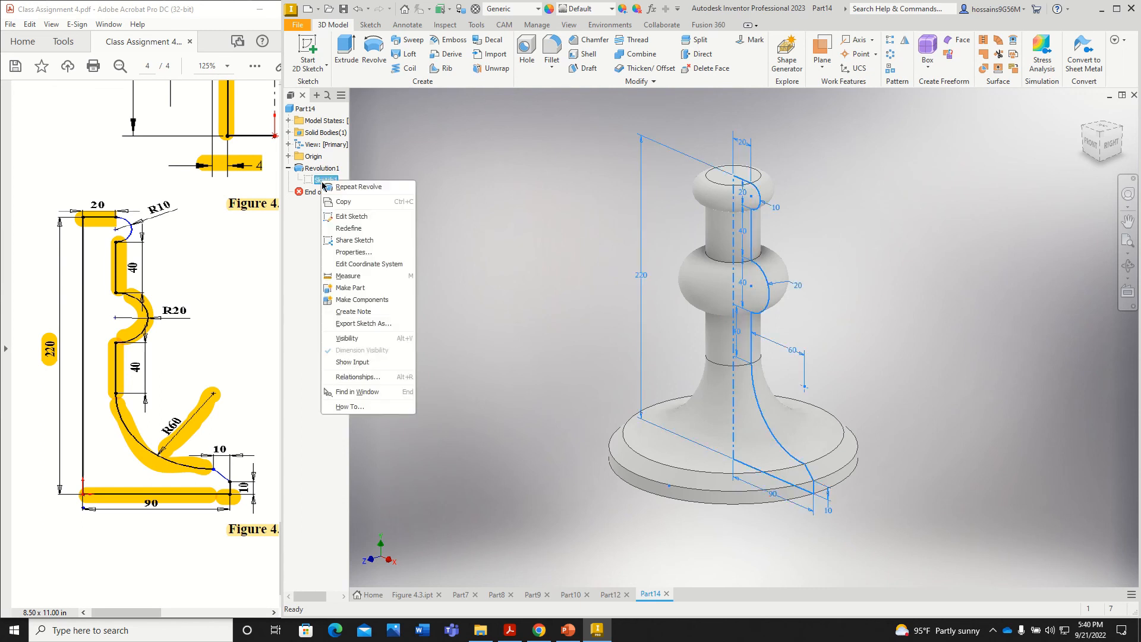
pyautogui.click(349, 338)
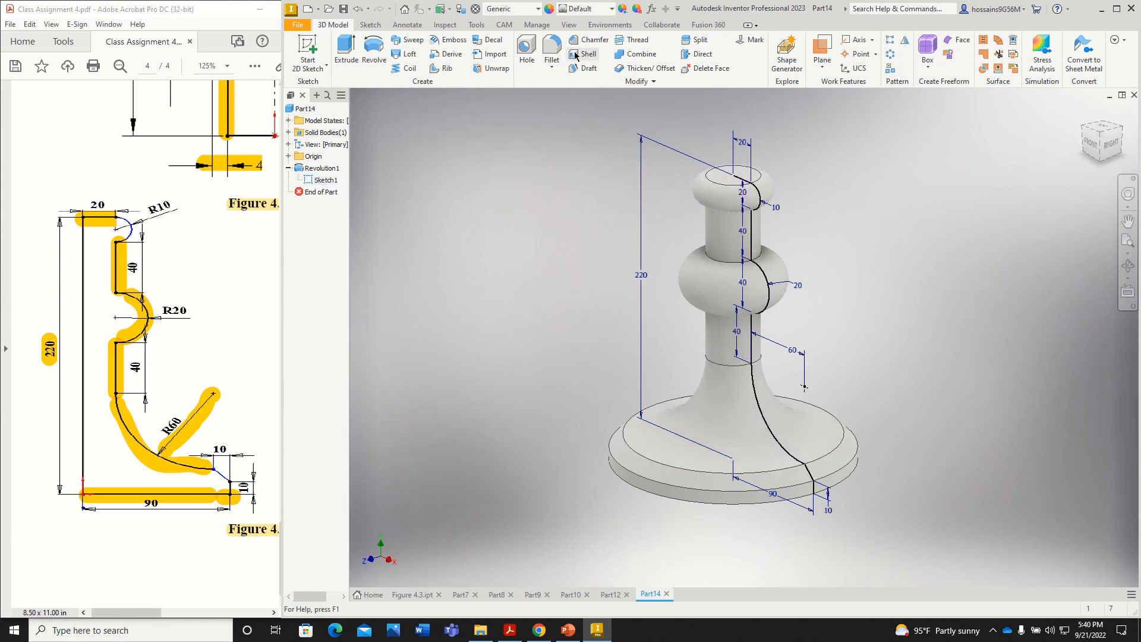
# Set the model's visual style to Wireframe with Hidden Edges
pyautogui.click(567, 25)
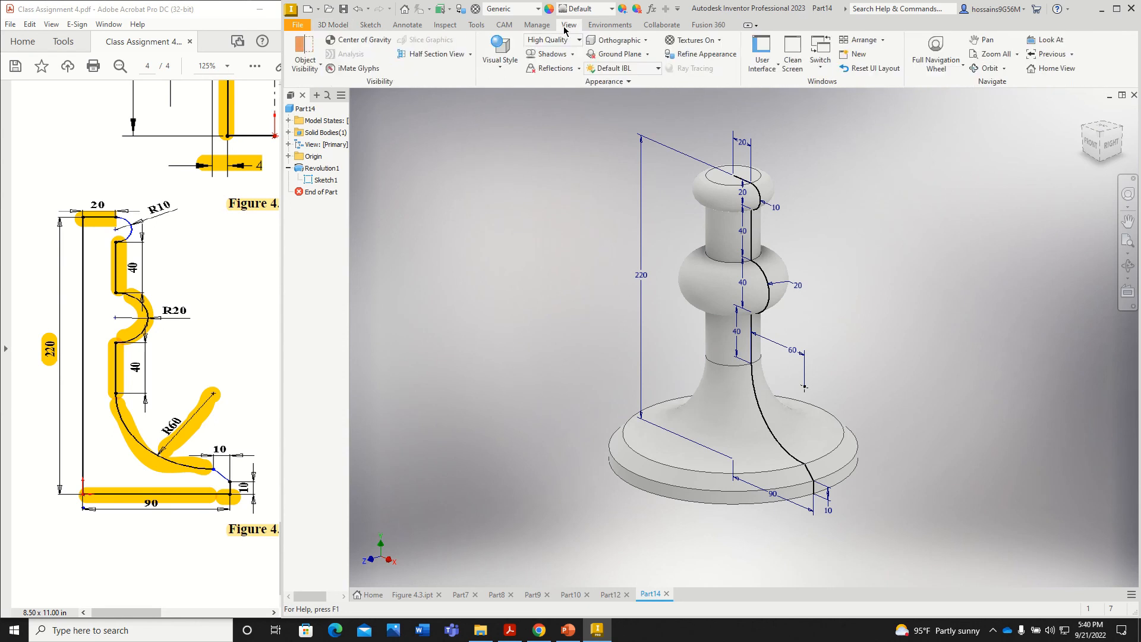
pyautogui.click(504, 71)
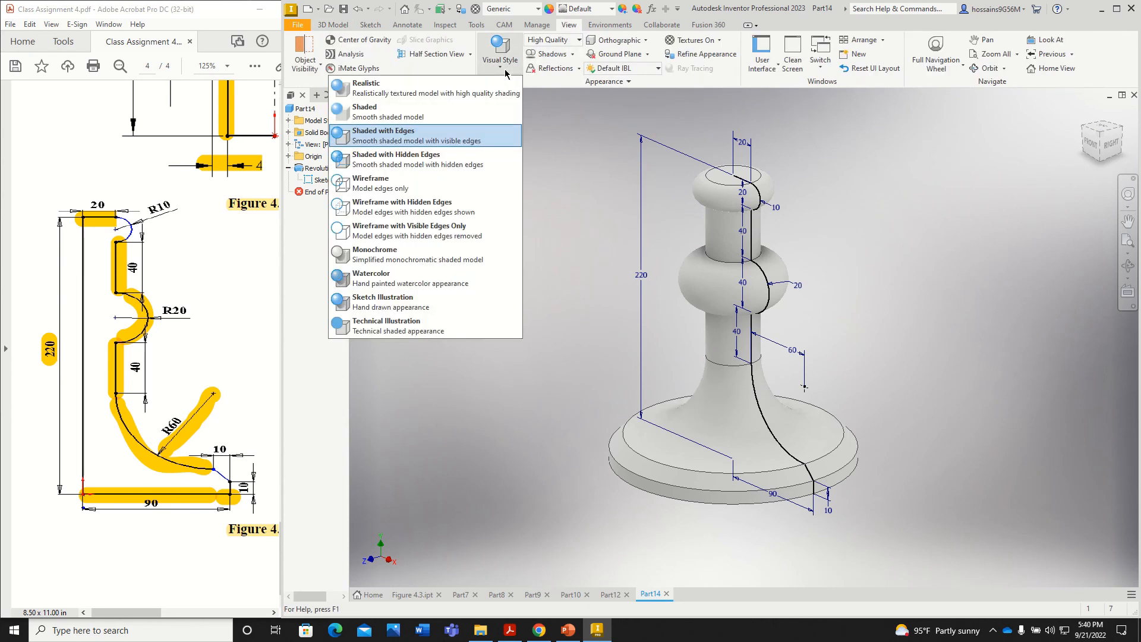
pyautogui.click(407, 213)
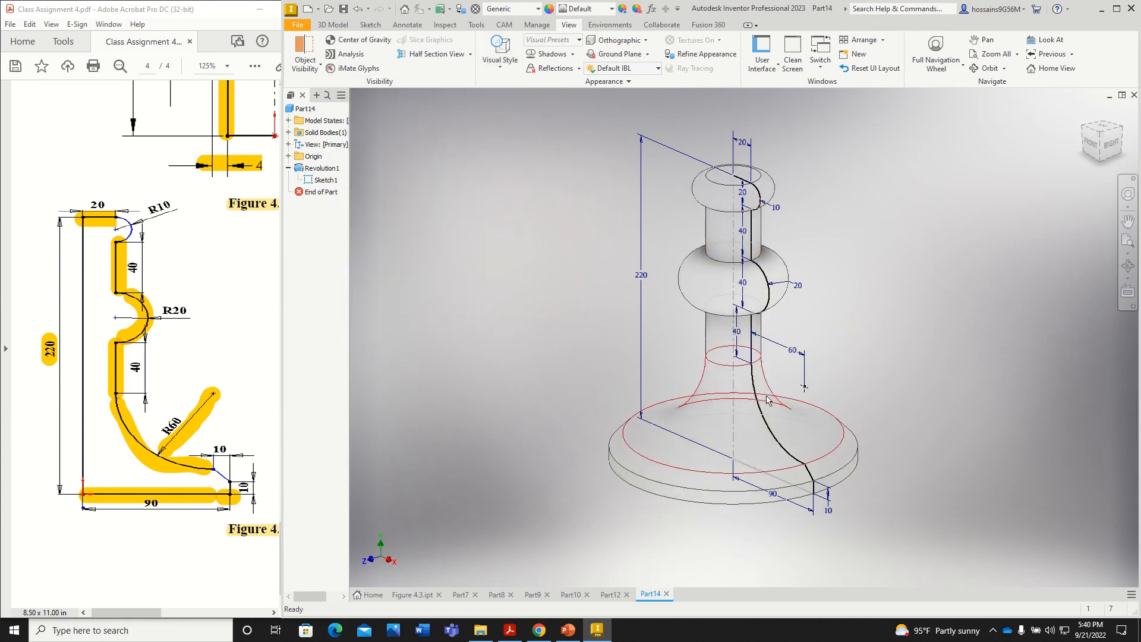
# Save the part in the Documents folder under the file name Figure 4.5
pyautogui.click(343, 12)
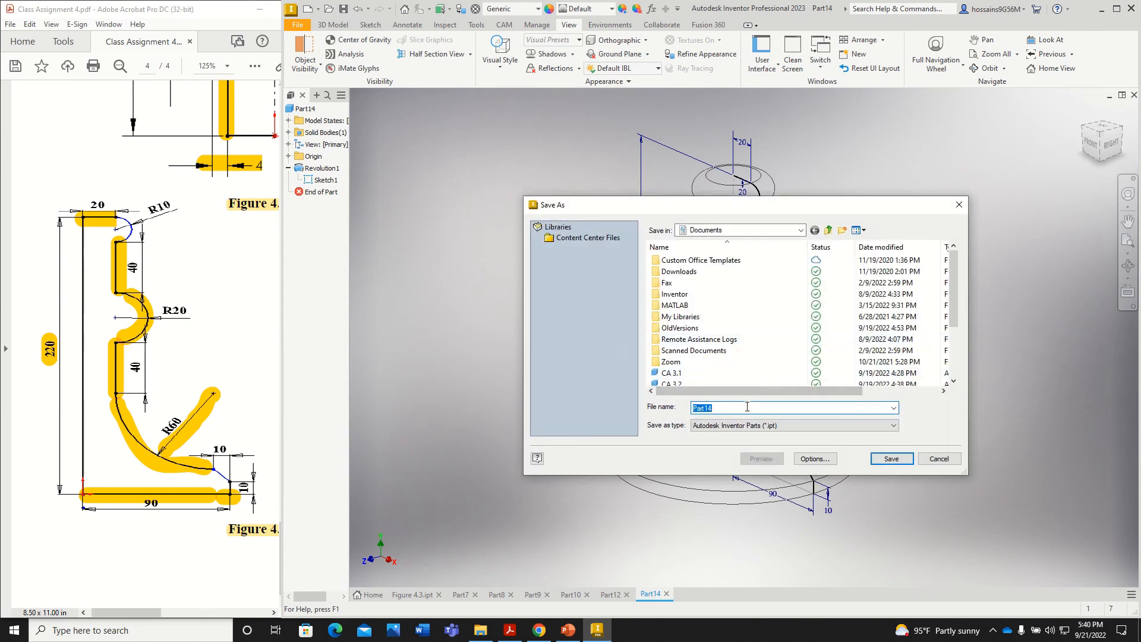
pyautogui.write('Figure ')
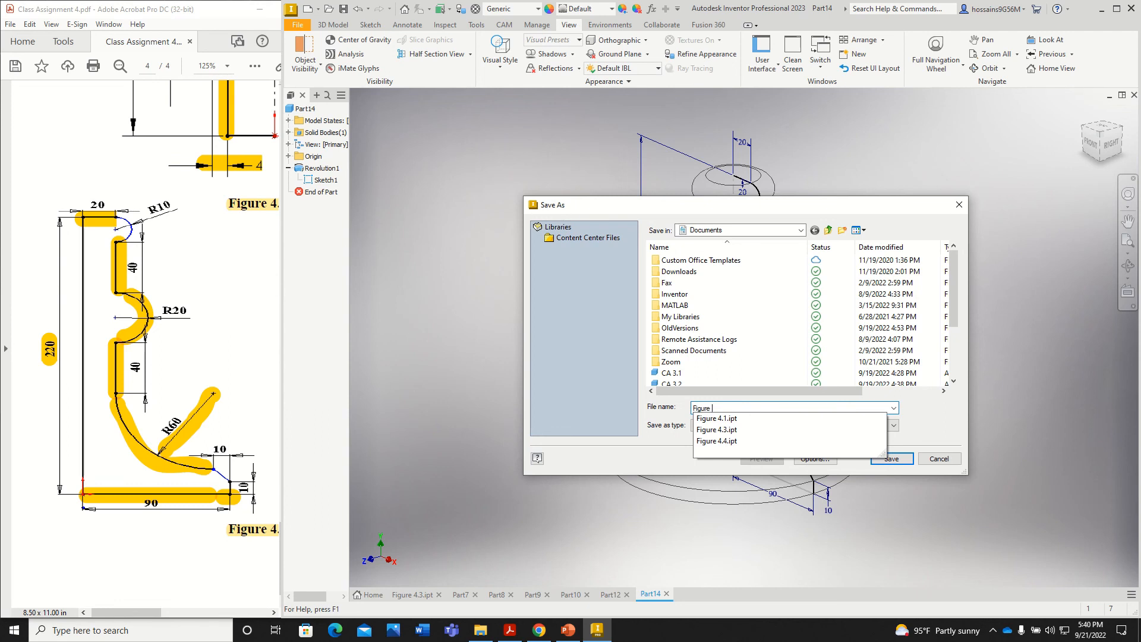
pyautogui.write('4.5')
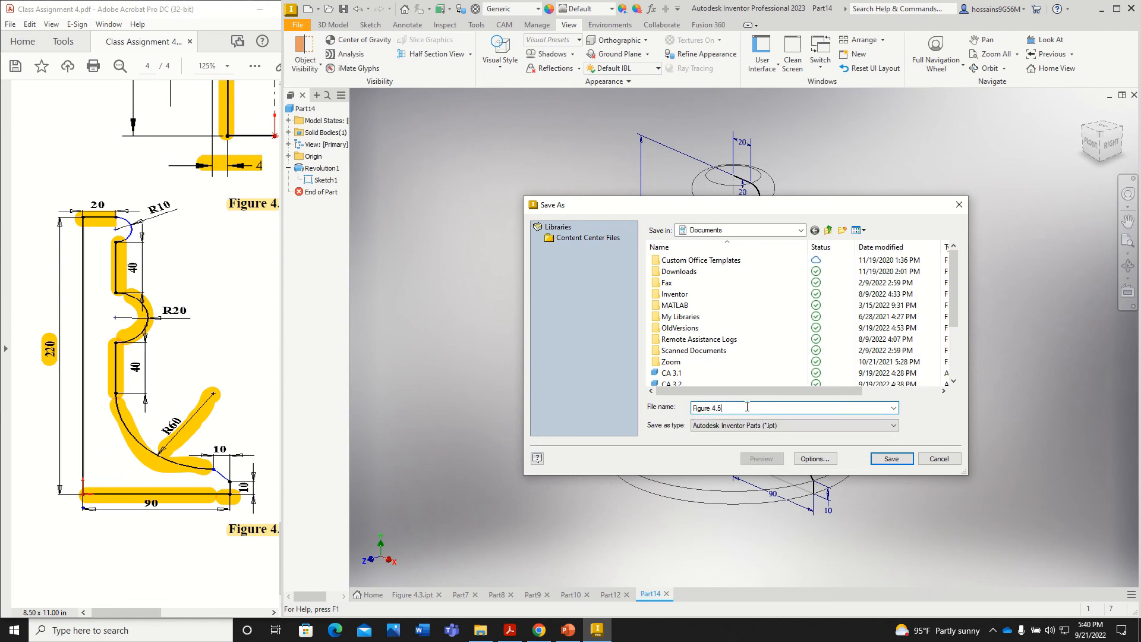
pyautogui.click(891, 458)
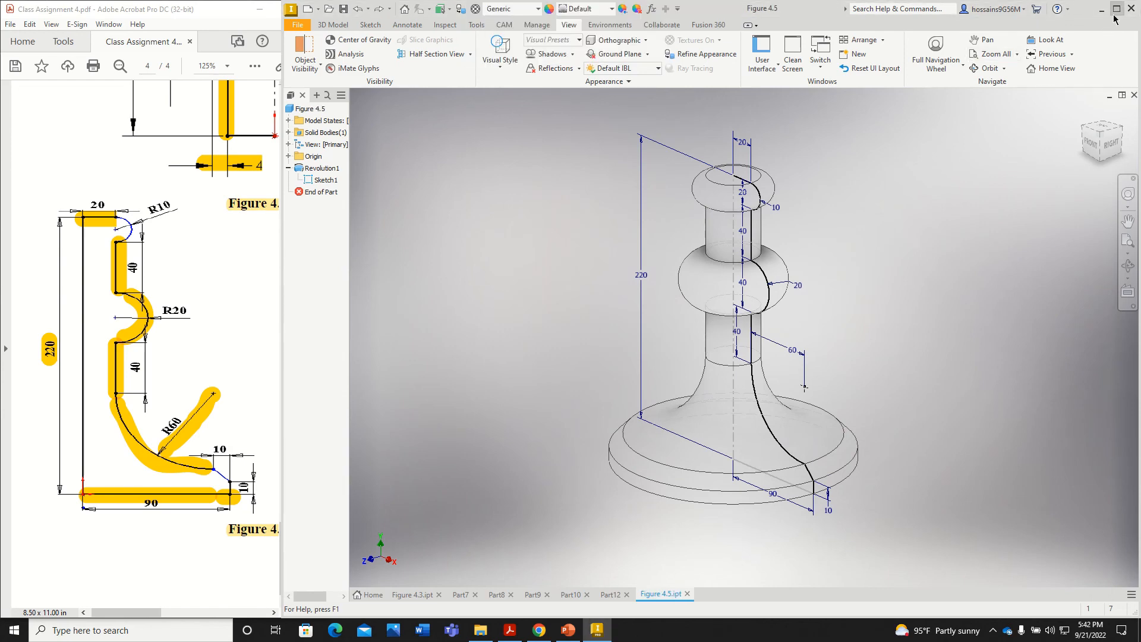
# Maximize the modelling window and set the model's visual style to Shaded with Edges
pyautogui.click(1117, 14)
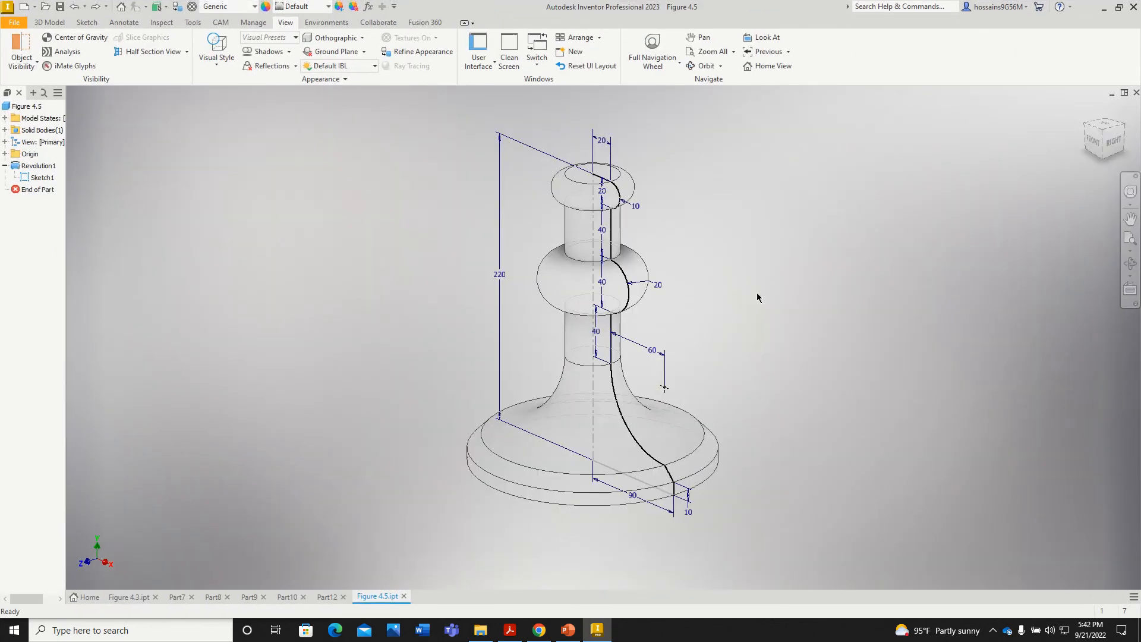
pyautogui.scroll(2, 757, 292)
pyautogui.scroll(-3, 740, 284)
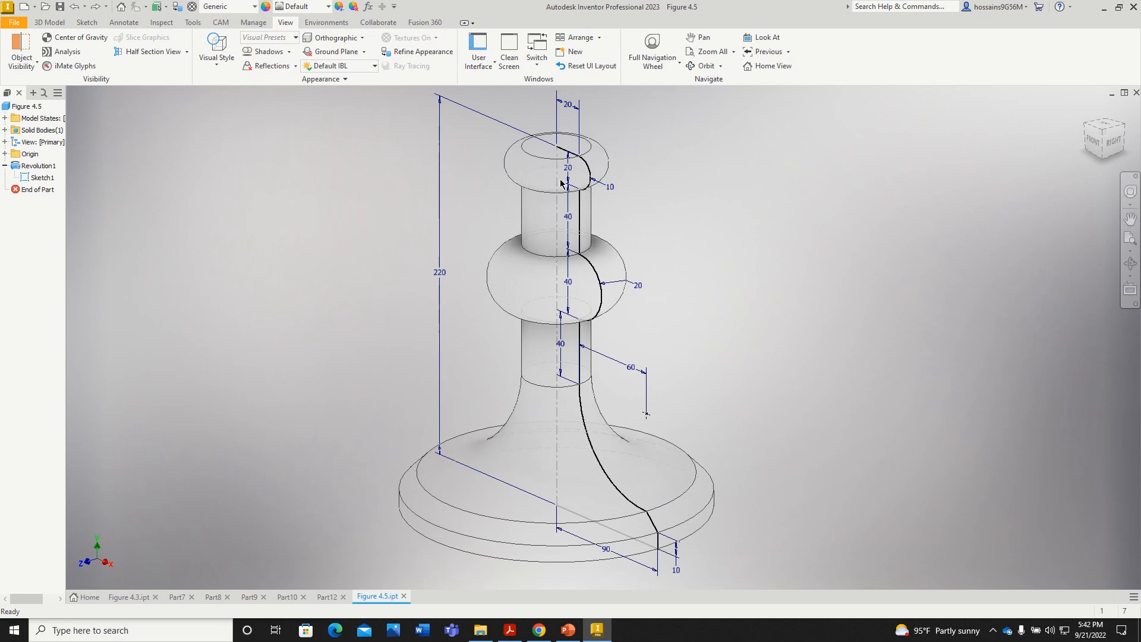
pyautogui.click(222, 67)
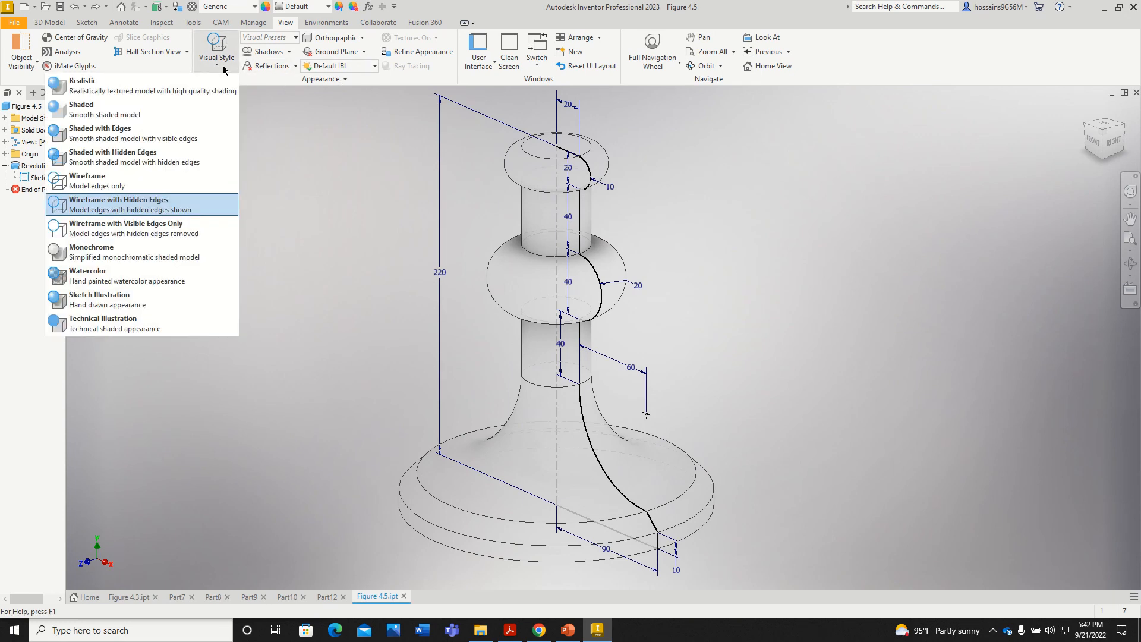
pyautogui.click(118, 139)
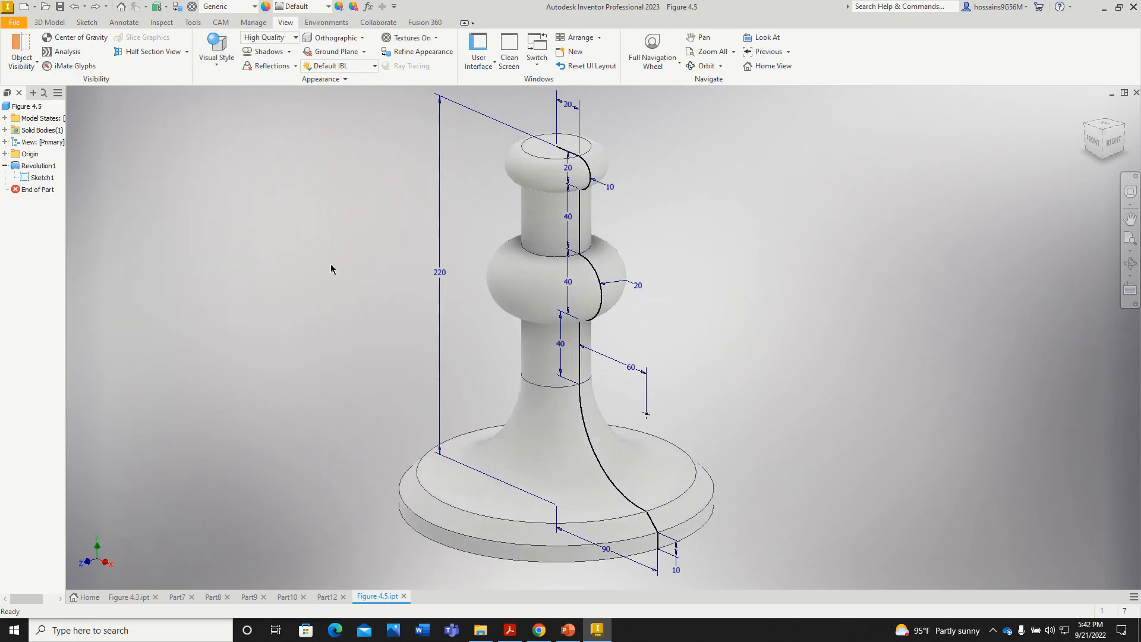
# Assign the Gold material from the Inventor Material Library to the revolved part
pyautogui.click(256, 25)
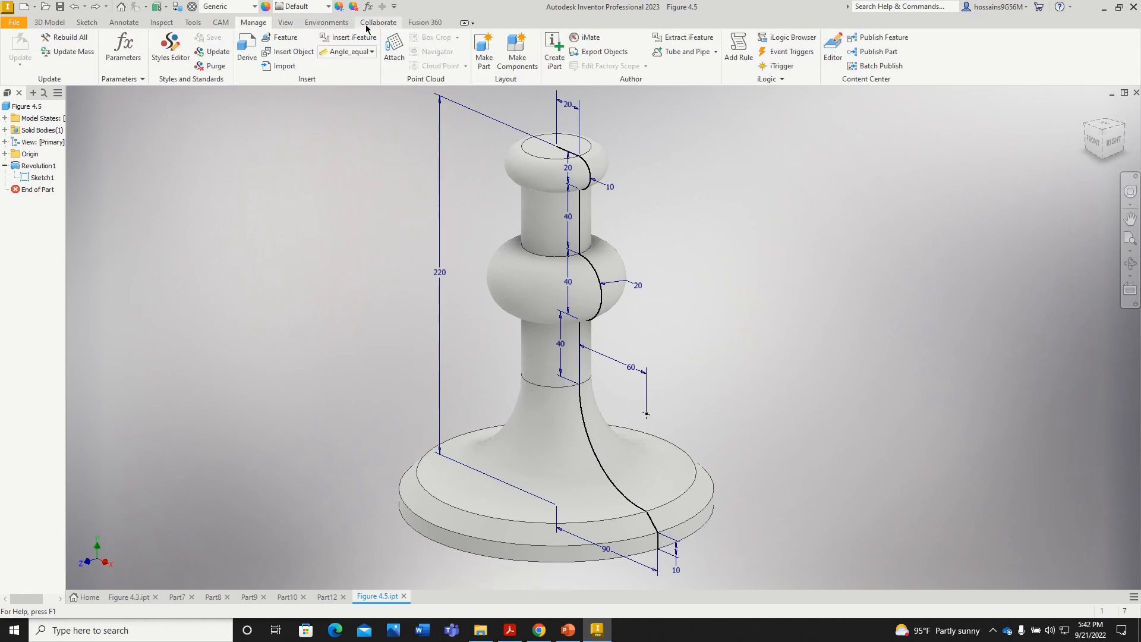
pyautogui.click(200, 22)
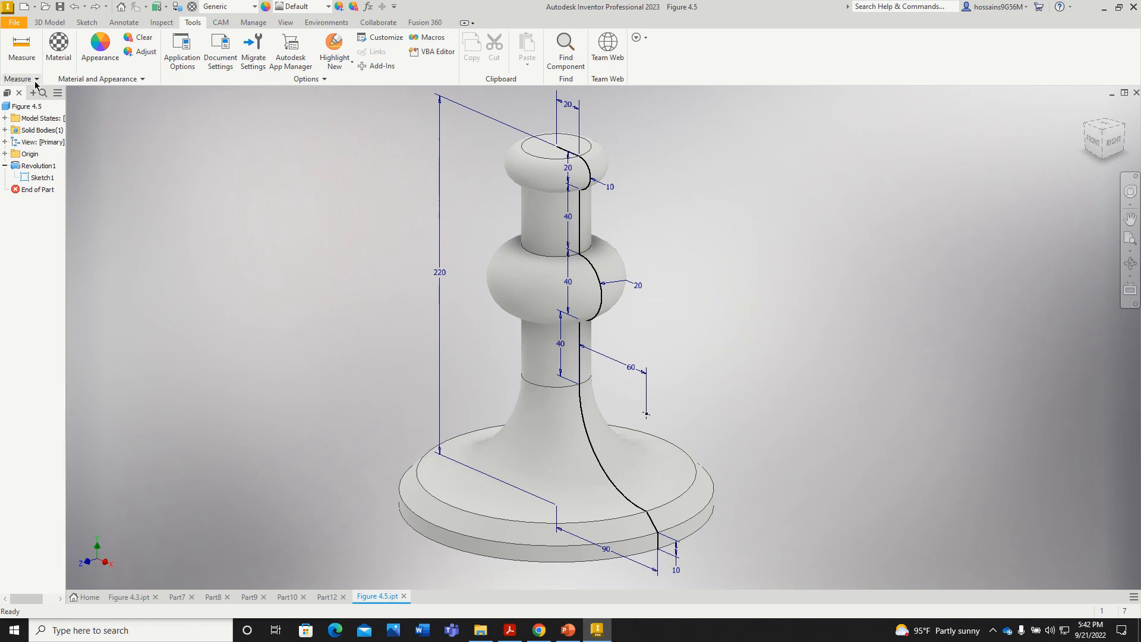
pyautogui.click(59, 47)
pyautogui.scroll(-3, 492, 347)
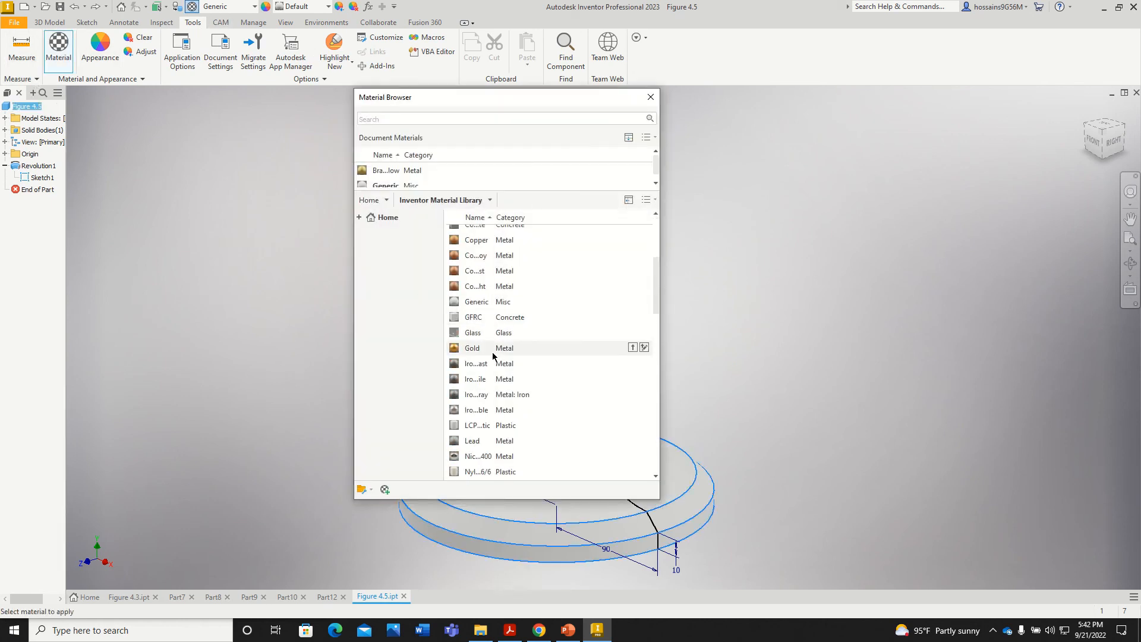
pyautogui.scroll(3, 492, 349)
pyautogui.scroll(-3, 492, 347)
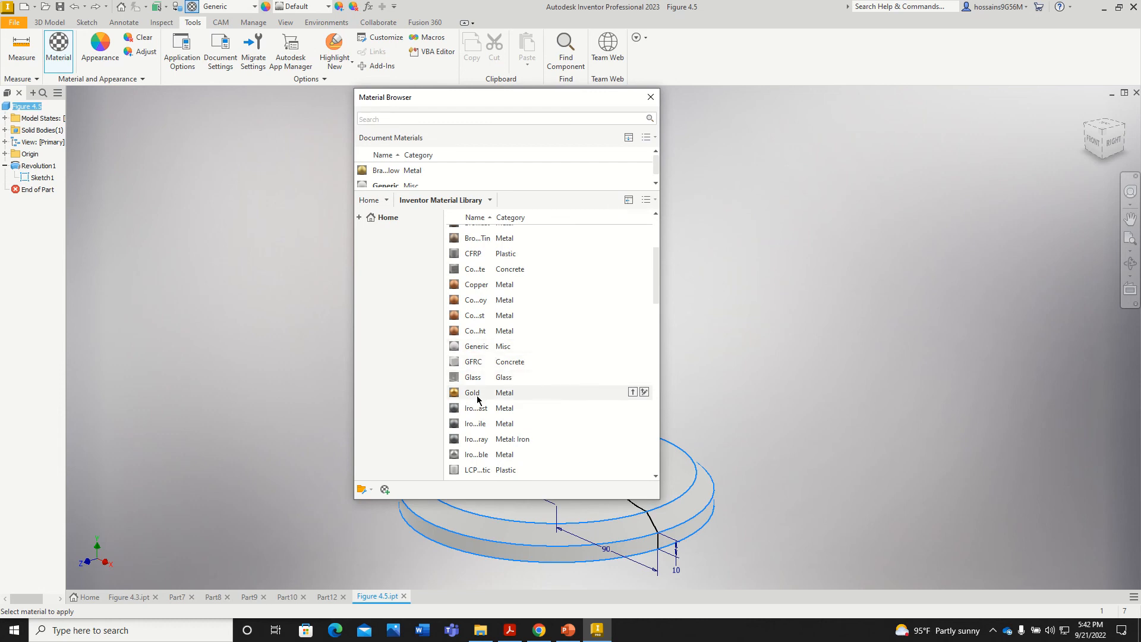
pyautogui.click(476, 395)
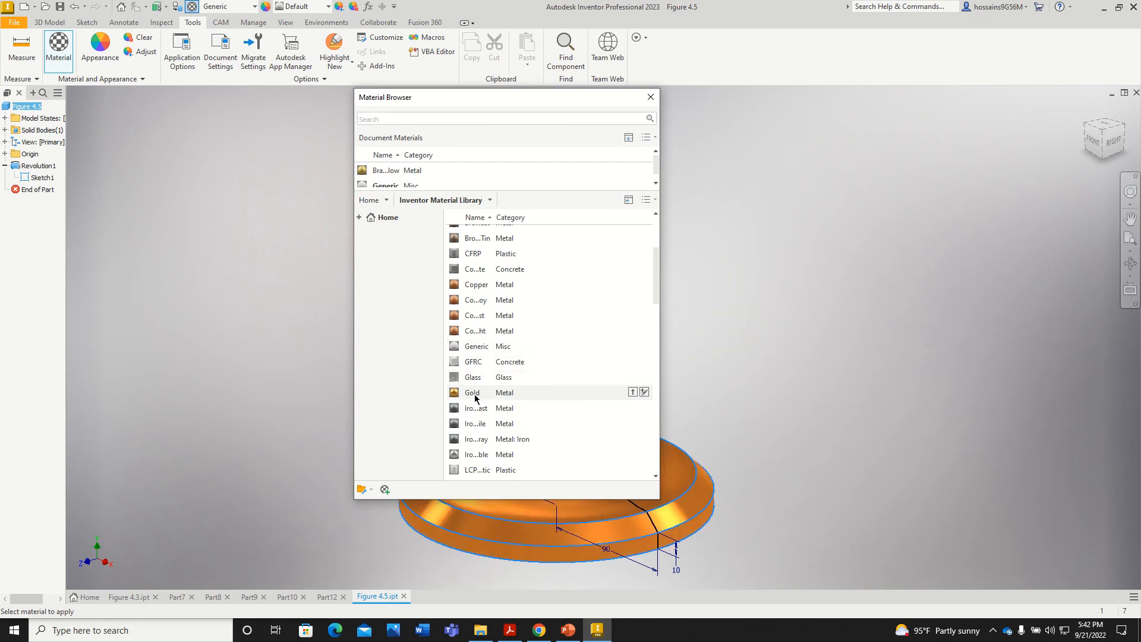
pyautogui.click(633, 392)
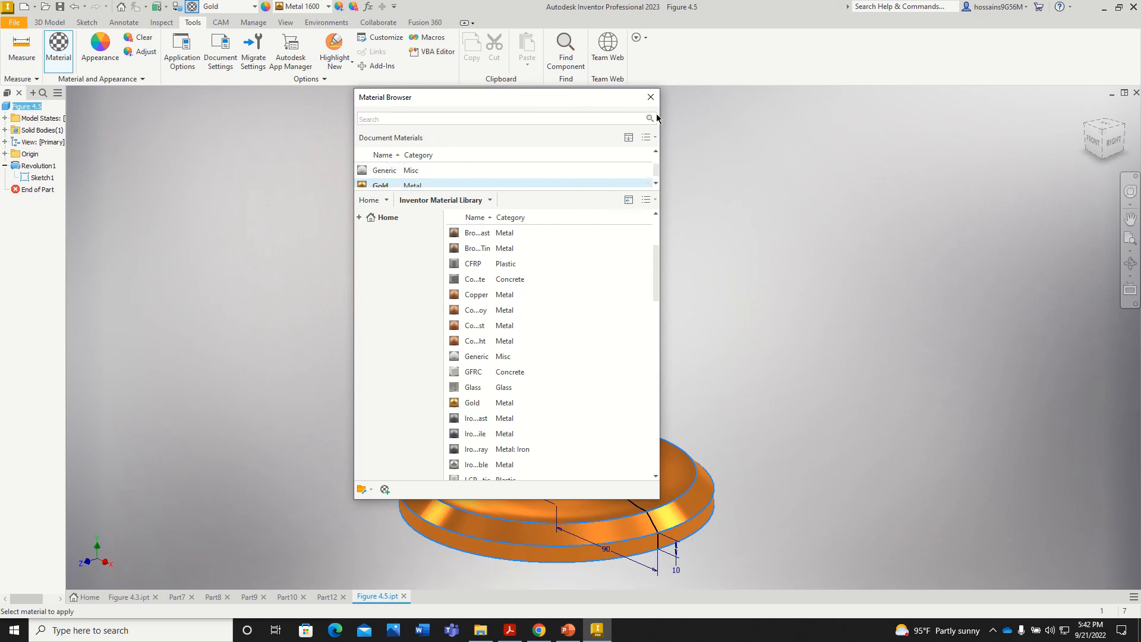
pyautogui.click(651, 97)
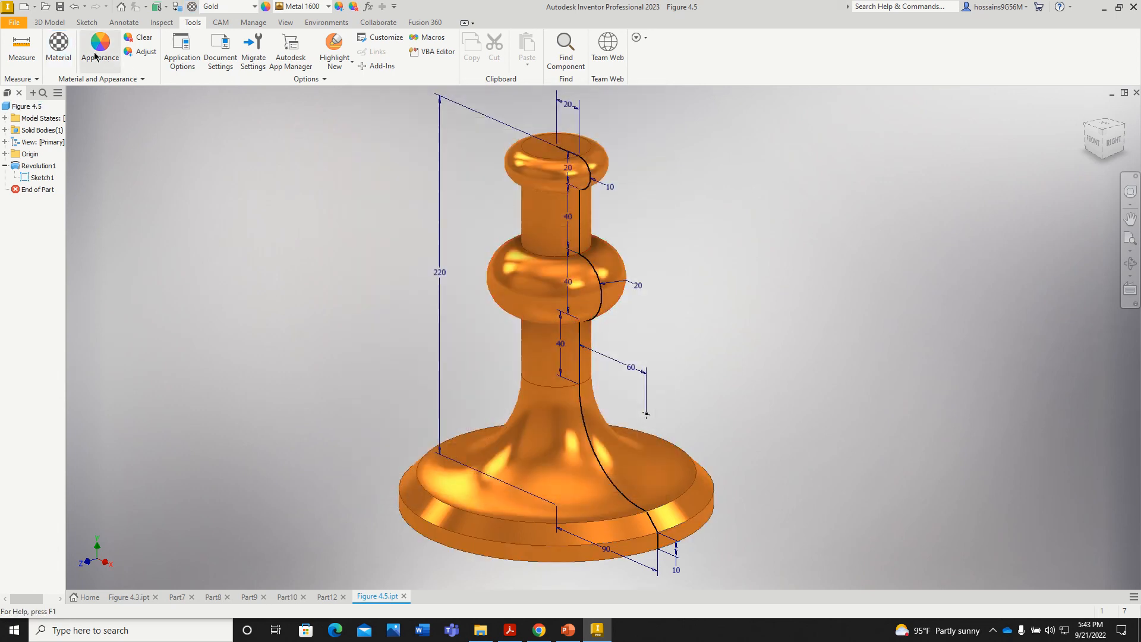
# Assign the Lead material from the Inventor Material Library to the revolved part
pyautogui.click(59, 53)
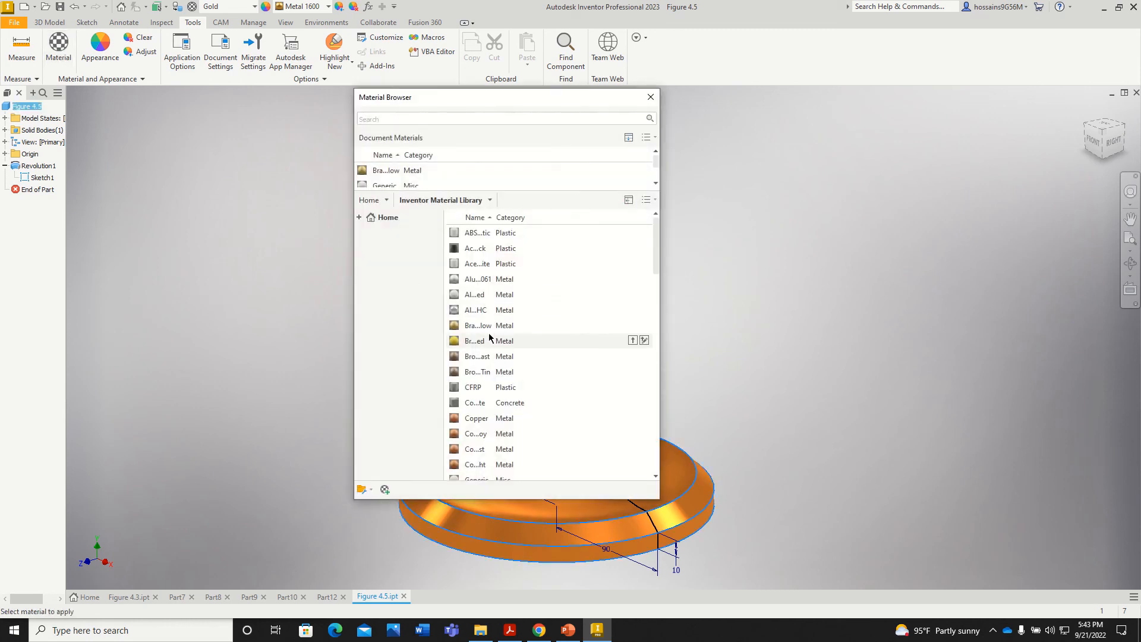
pyautogui.scroll(-4, 465, 333)
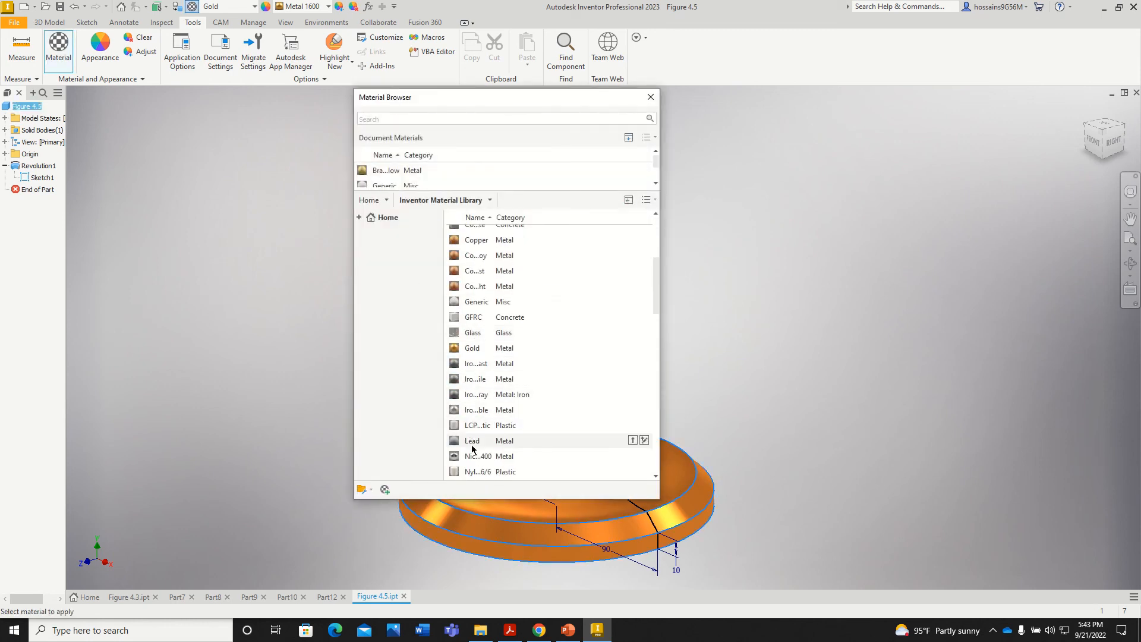
pyautogui.click(632, 440)
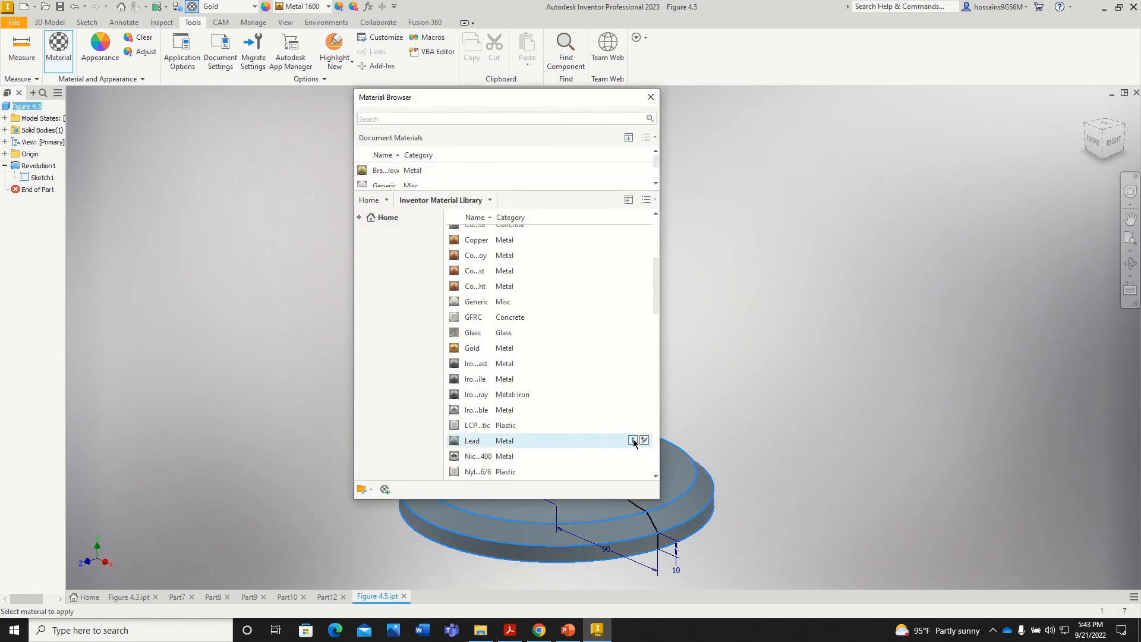
pyautogui.click(650, 97)
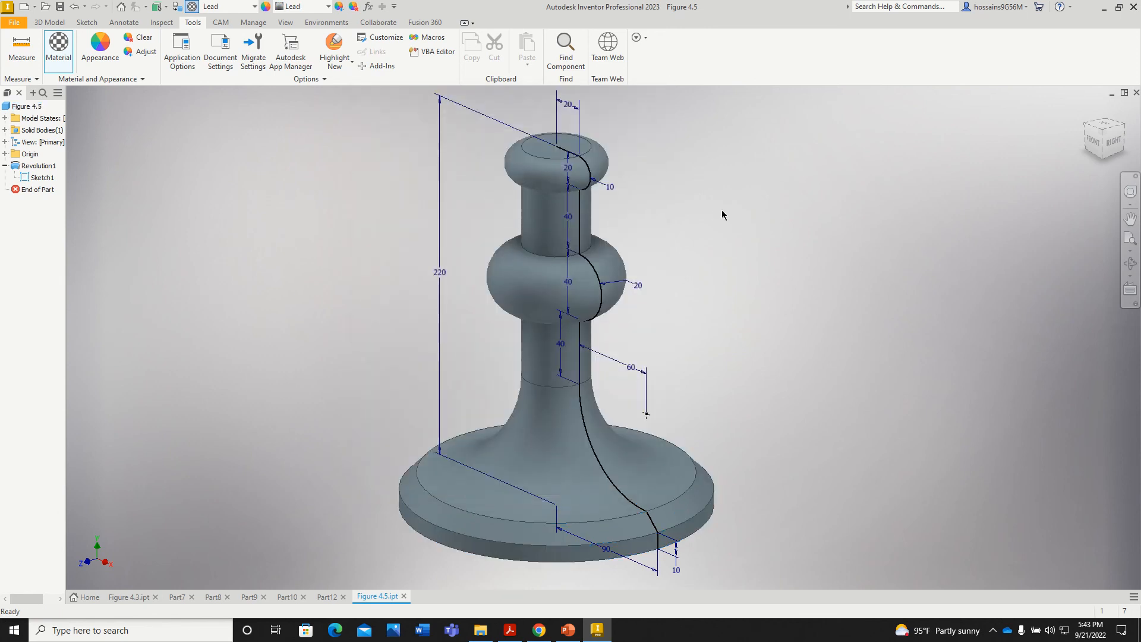